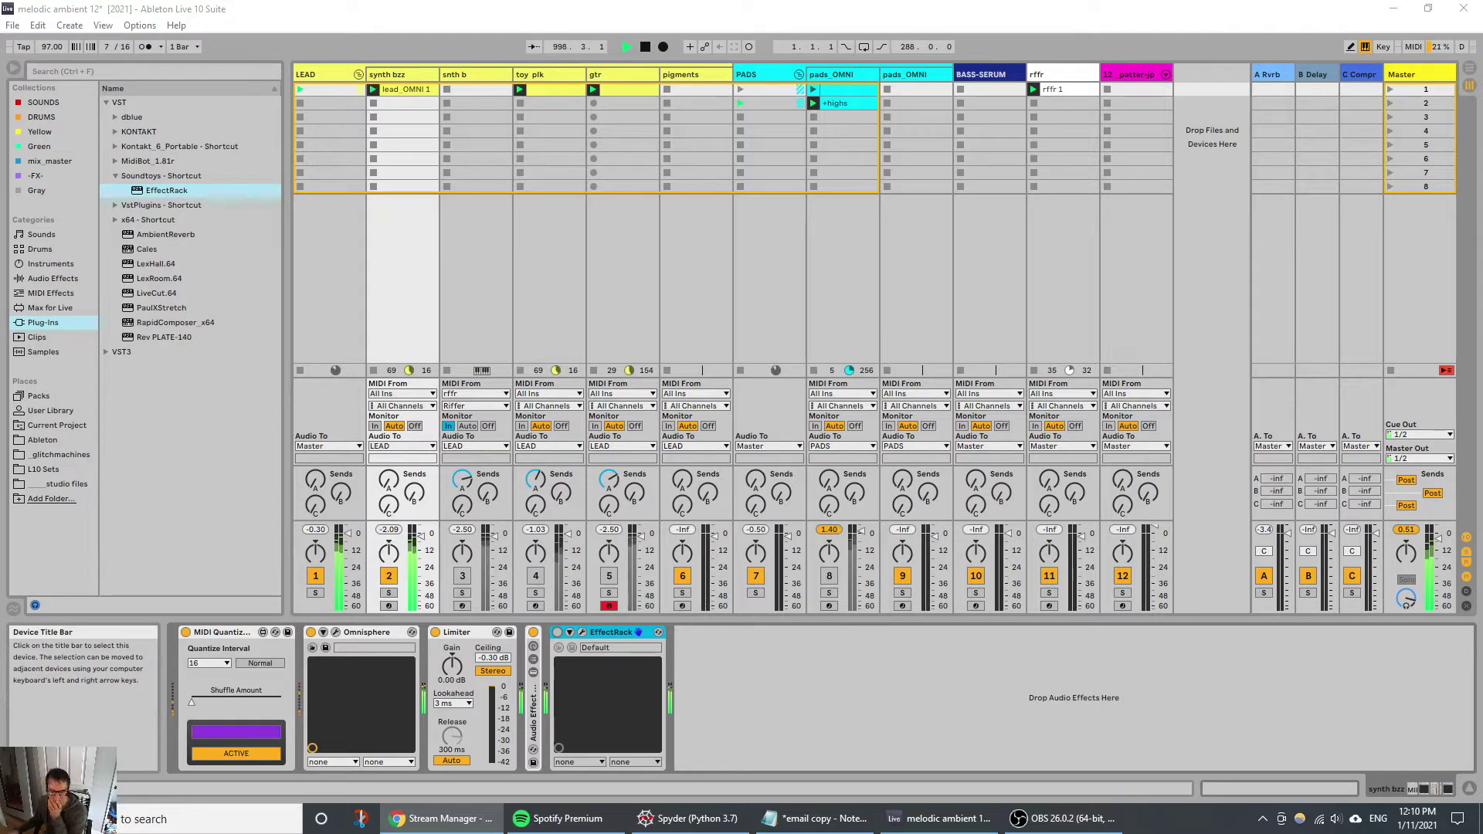
# Step: Add Decapitator below EchoBoy Jr. in the synth bzz track's Effect Rack and audition its next preset
pyautogui.click(570, 655)
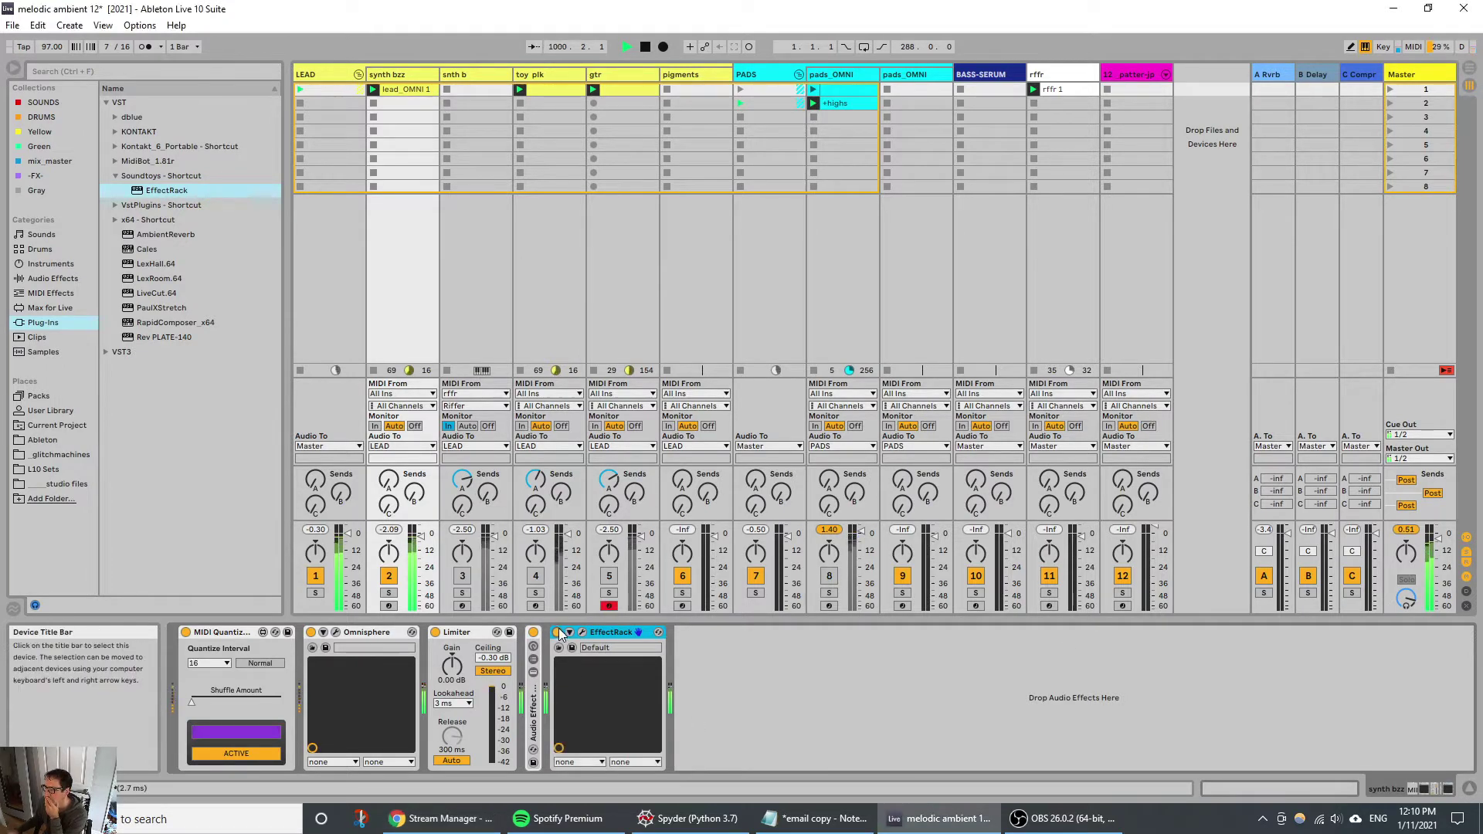
pyautogui.click(557, 632)
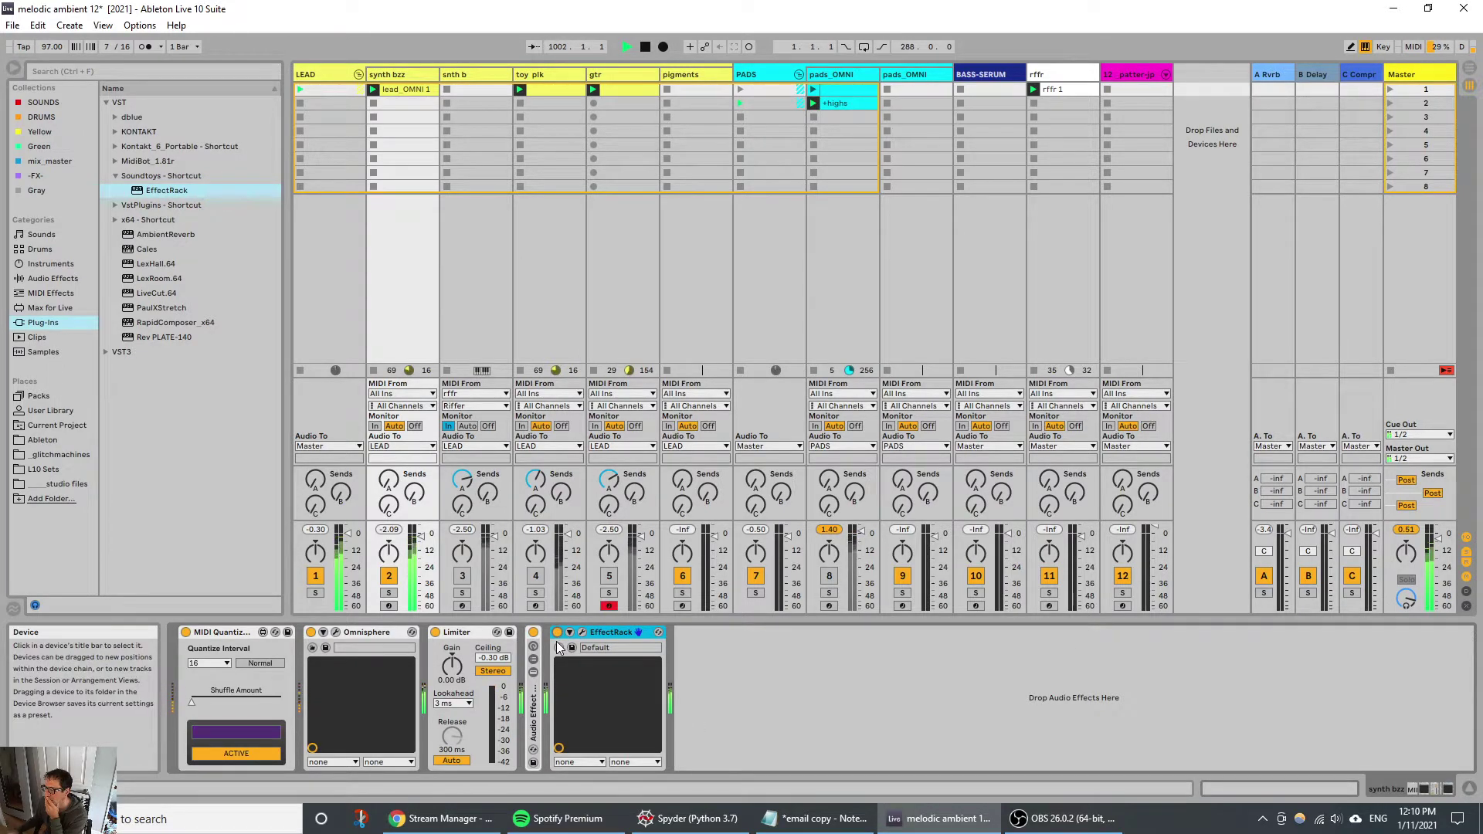
pyautogui.click(584, 633)
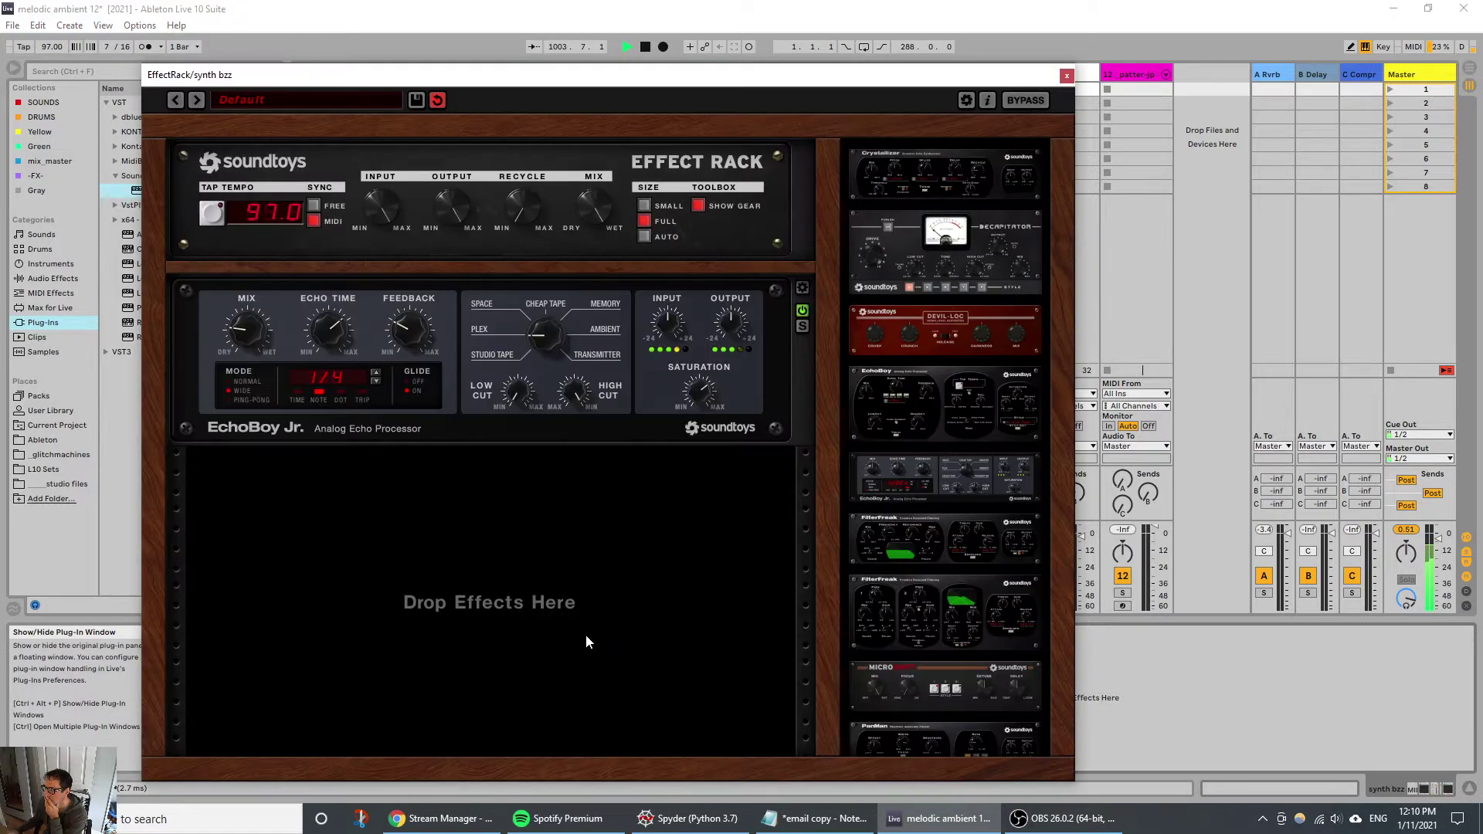
pyautogui.moveTo(1001, 251); pyautogui.dragTo(589, 526)
pyautogui.click(801, 462)
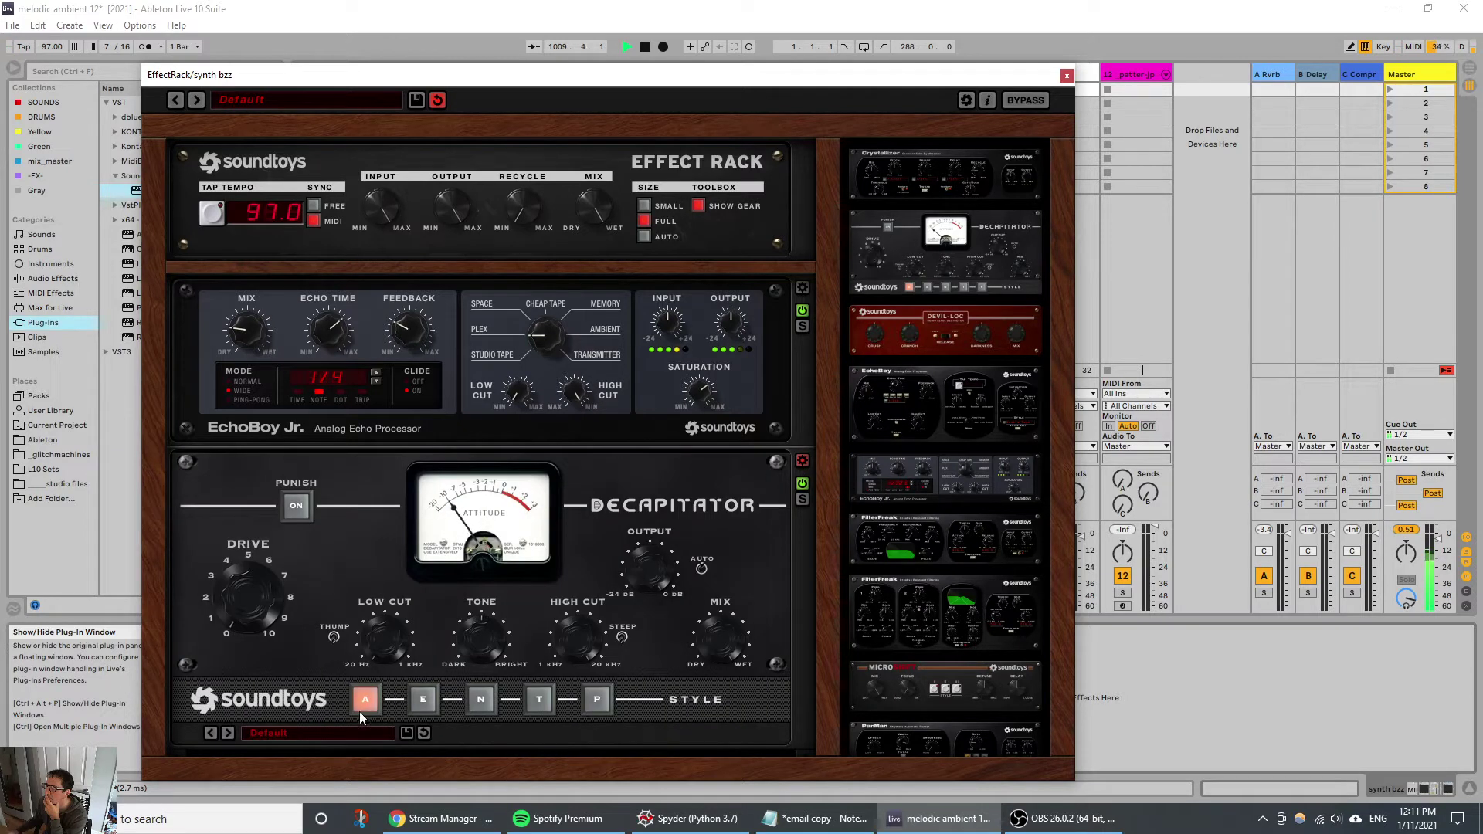
pyautogui.click(231, 732)
pyautogui.click(1067, 76)
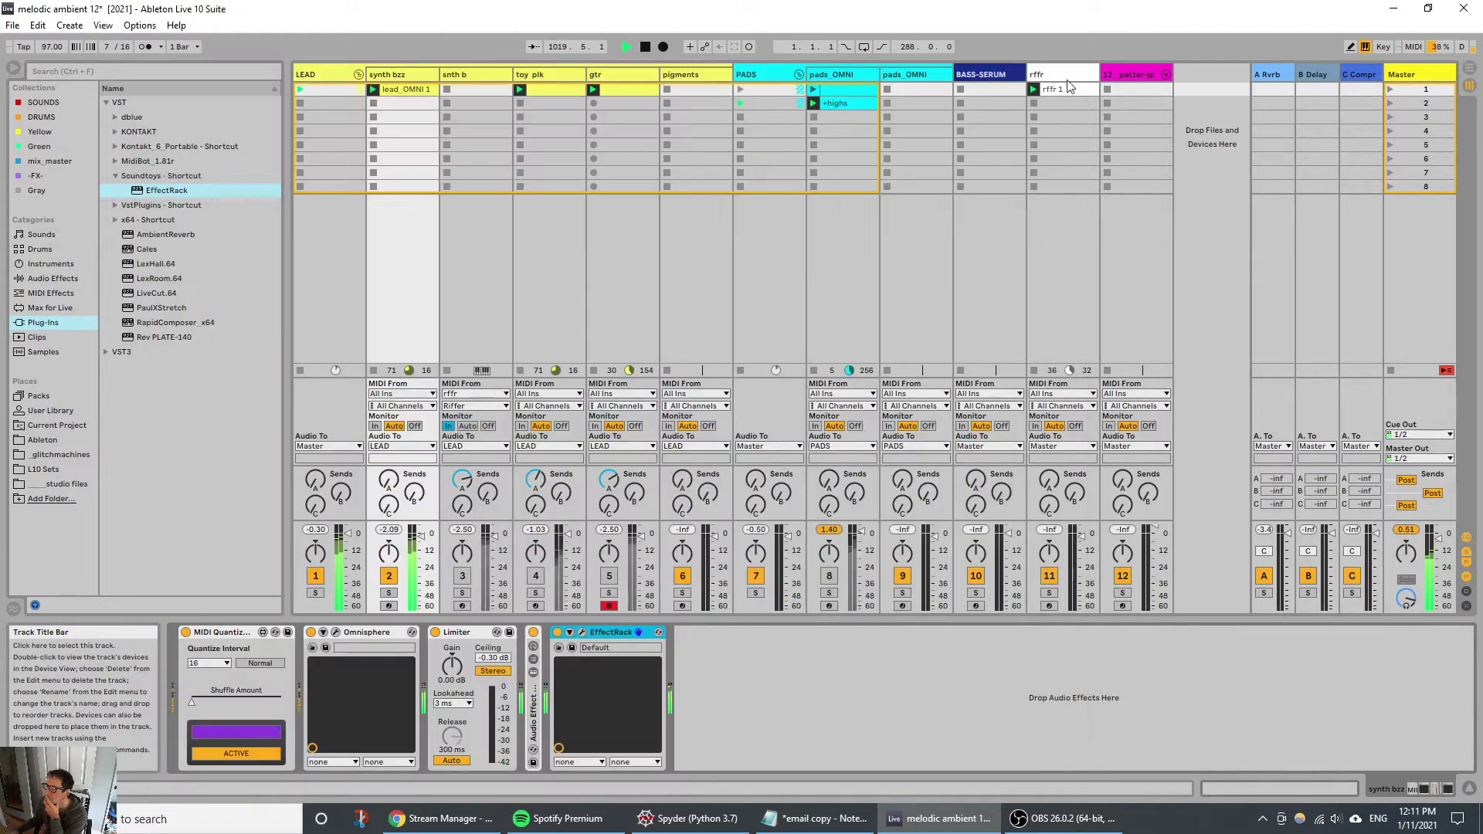
# Step: Activate the snth b track and set the layer A filter cutoff in its Omnisphere to about 0.943 kHz
pyautogui.click(462, 577)
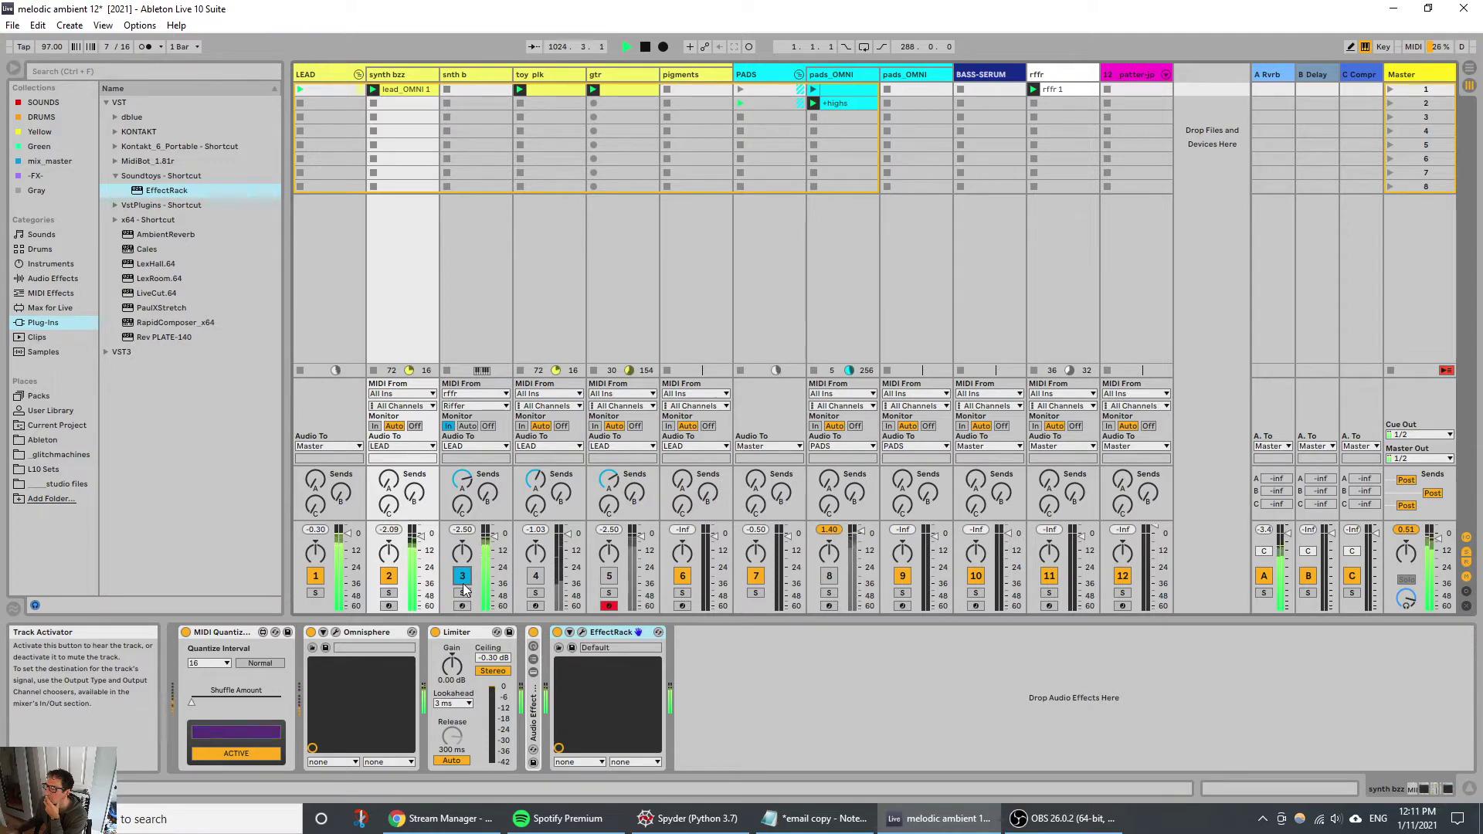
pyautogui.click(458, 262)
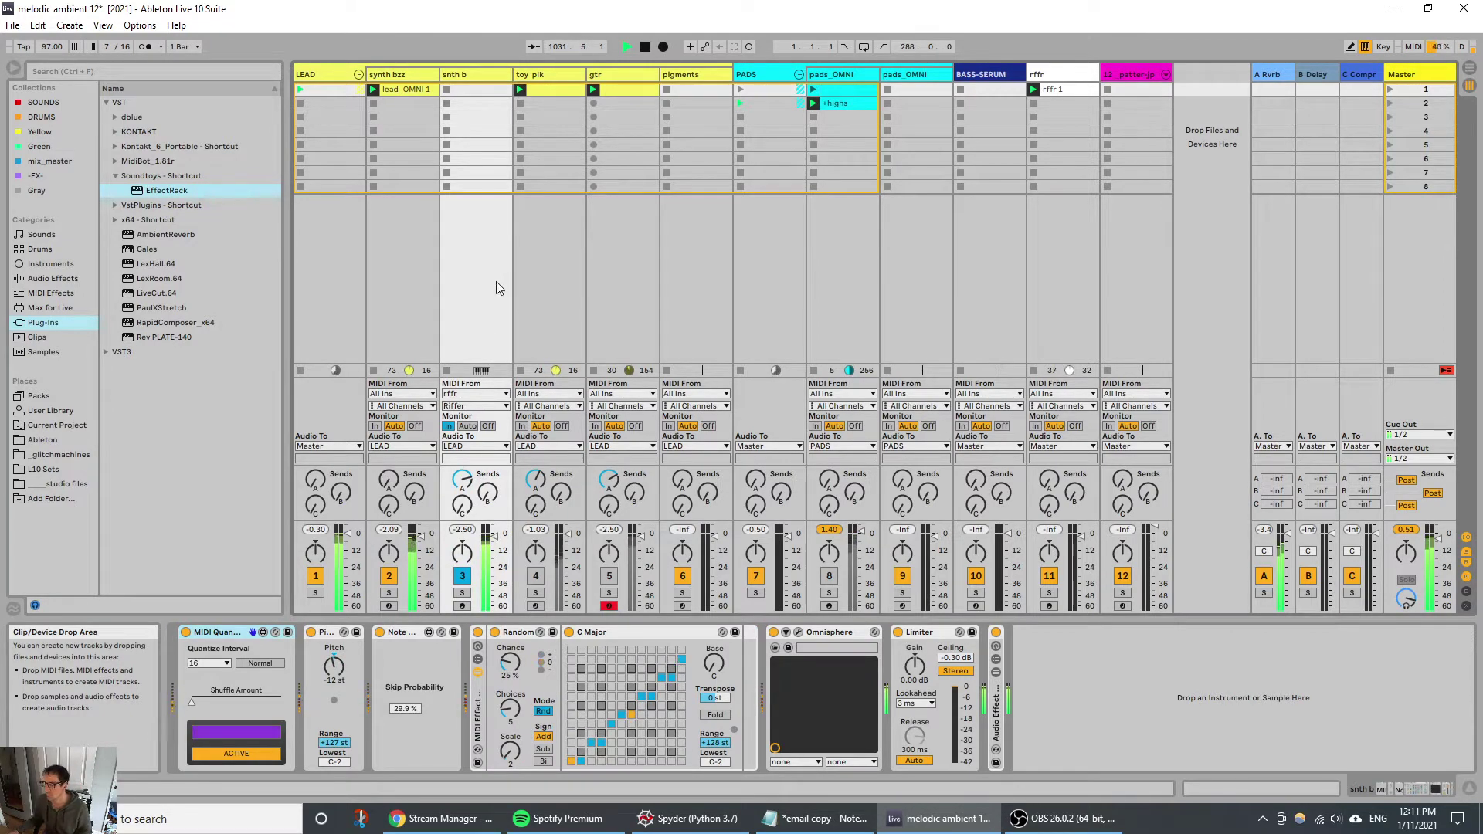
pyautogui.click(799, 635)
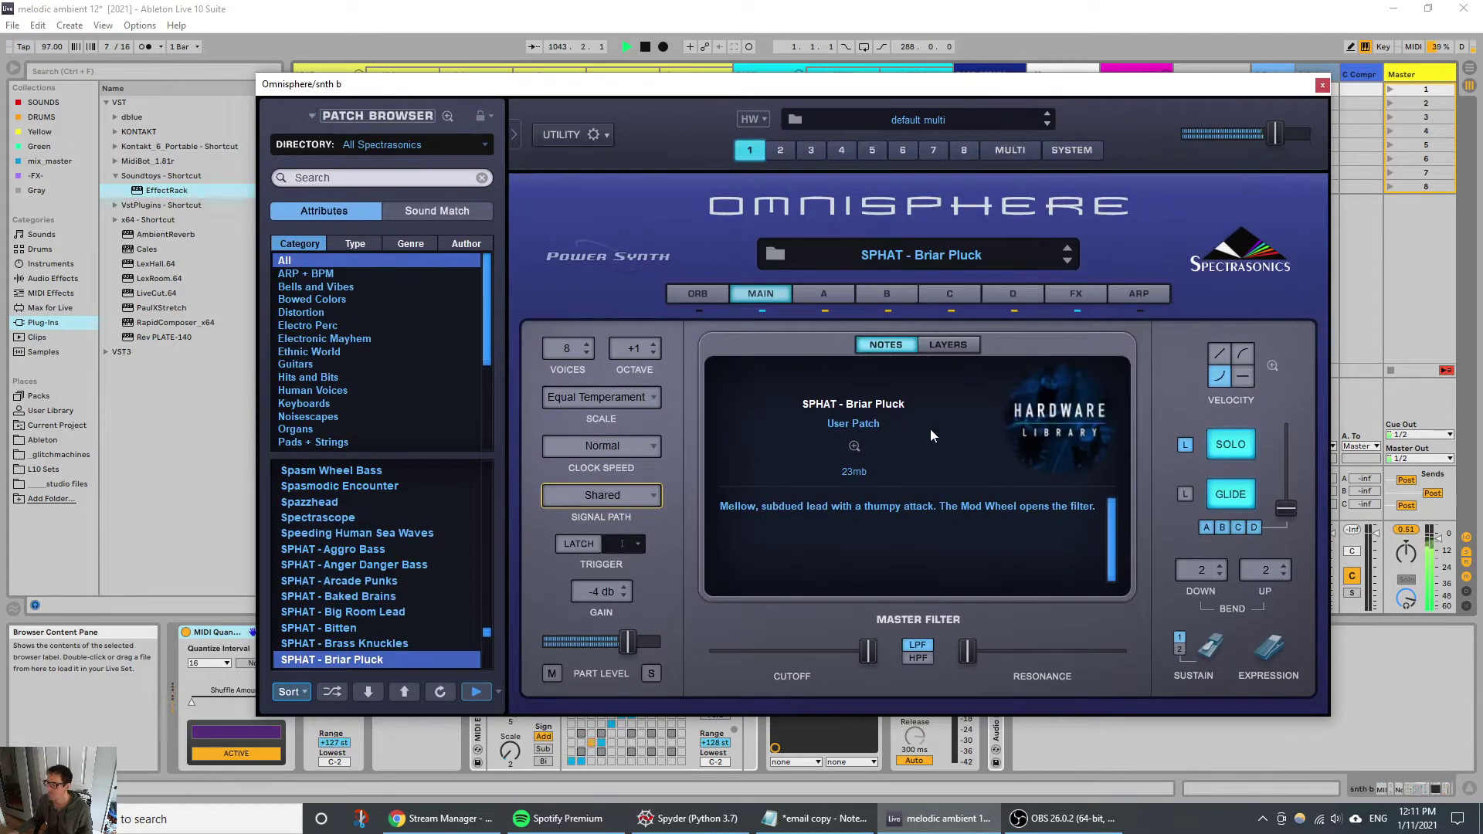
pyautogui.click(801, 292)
pyautogui.moveTo(1078, 421); pyautogui.dragTo(1072, 415)
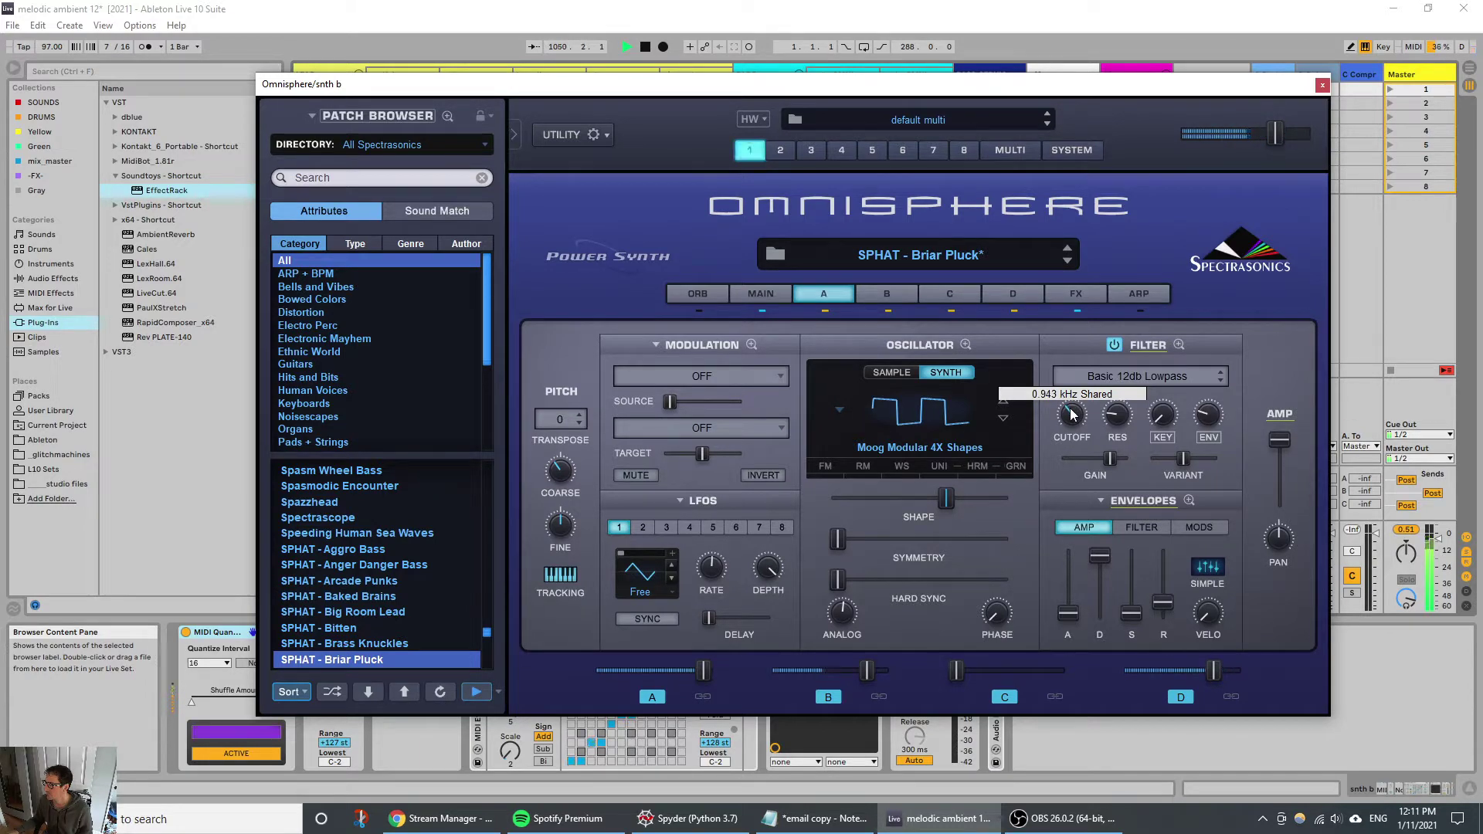
# Step: Look through the Omnisphere patch's effects and lower the Pro-Verb mix to about 20 in the aux rack
pyautogui.click(1080, 298)
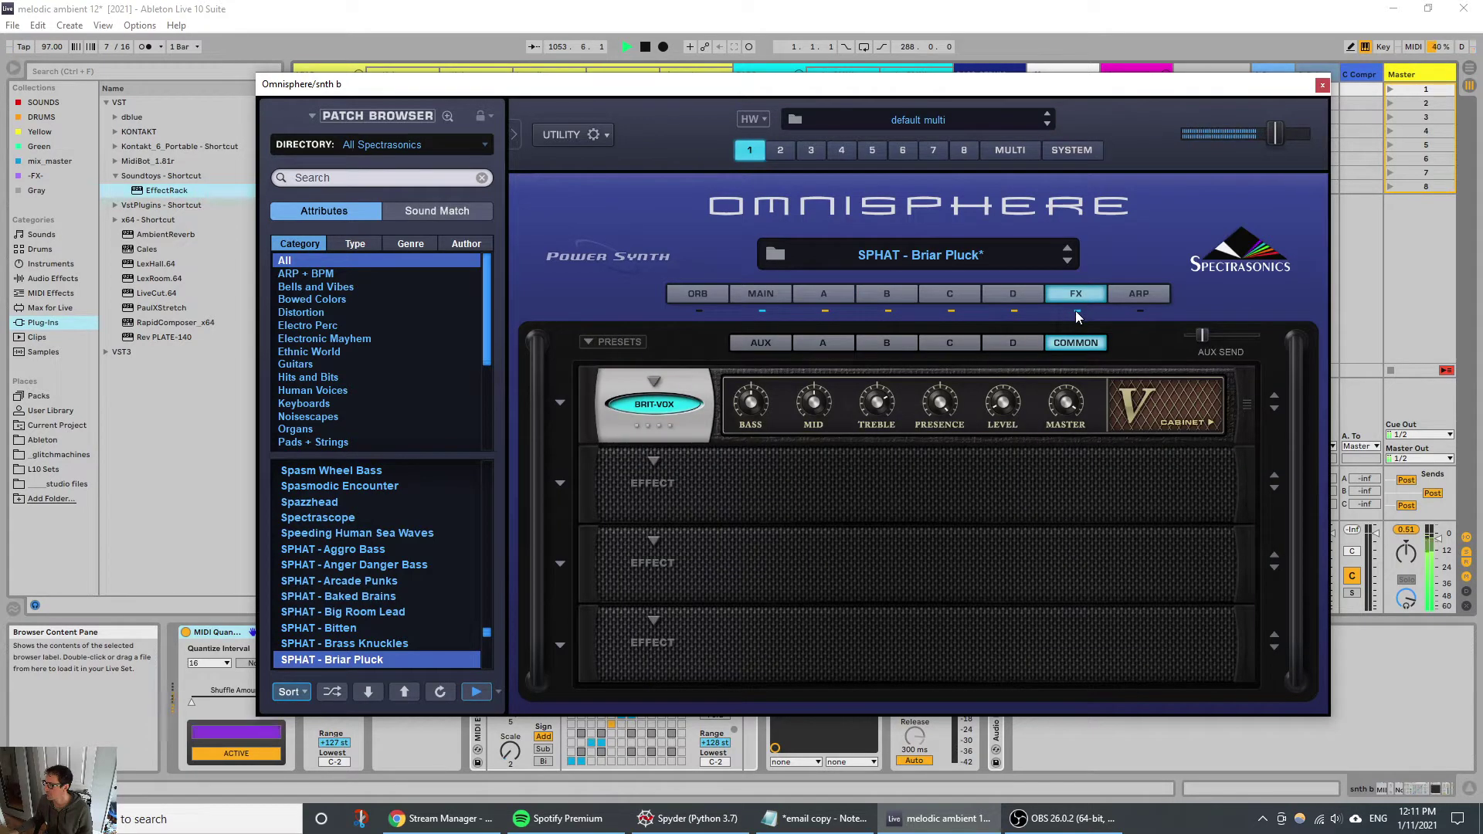
pyautogui.click(821, 345)
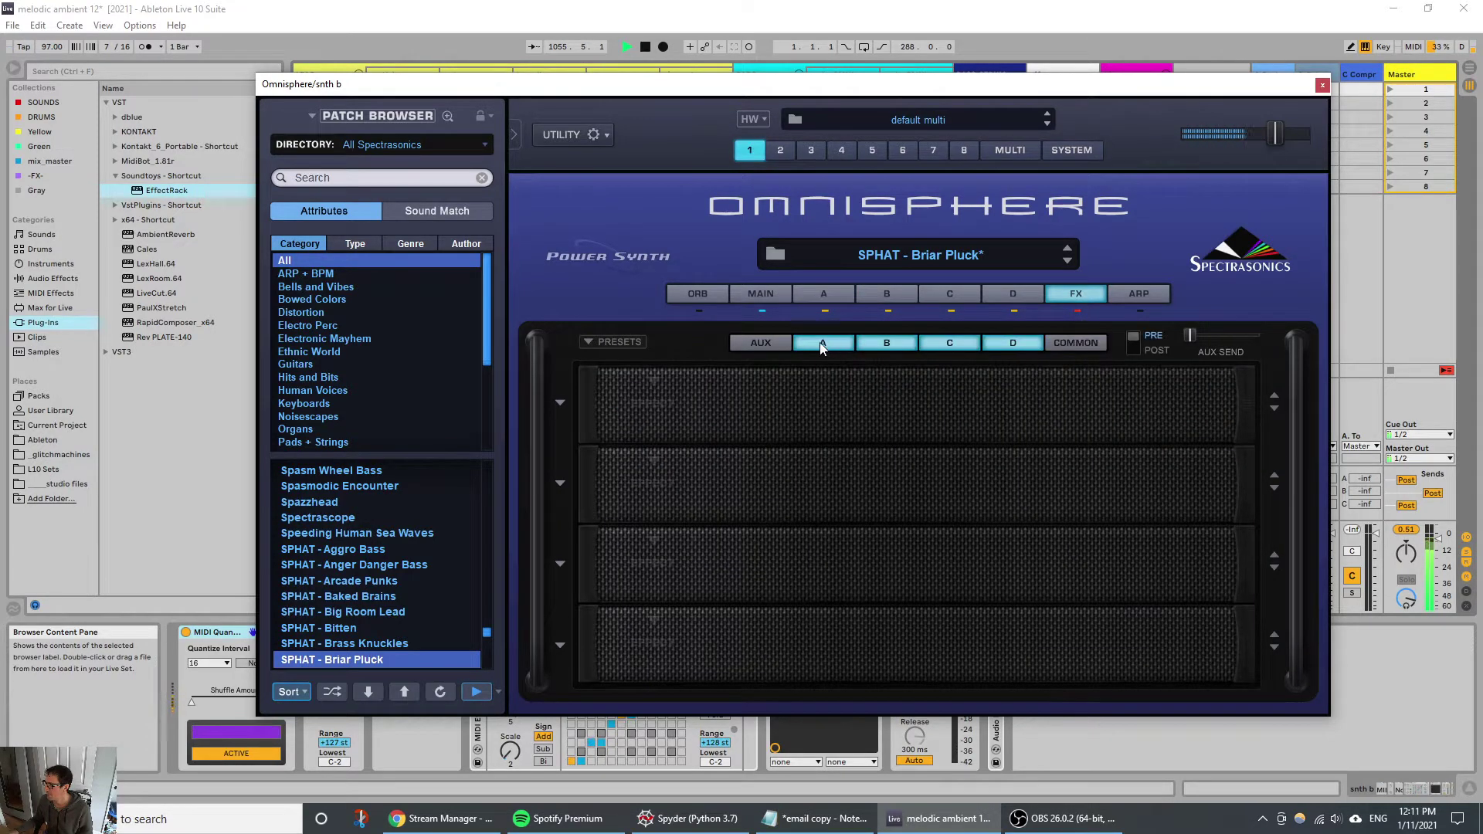
pyautogui.click(762, 343)
pyautogui.click(932, 343)
pyautogui.click(1079, 311)
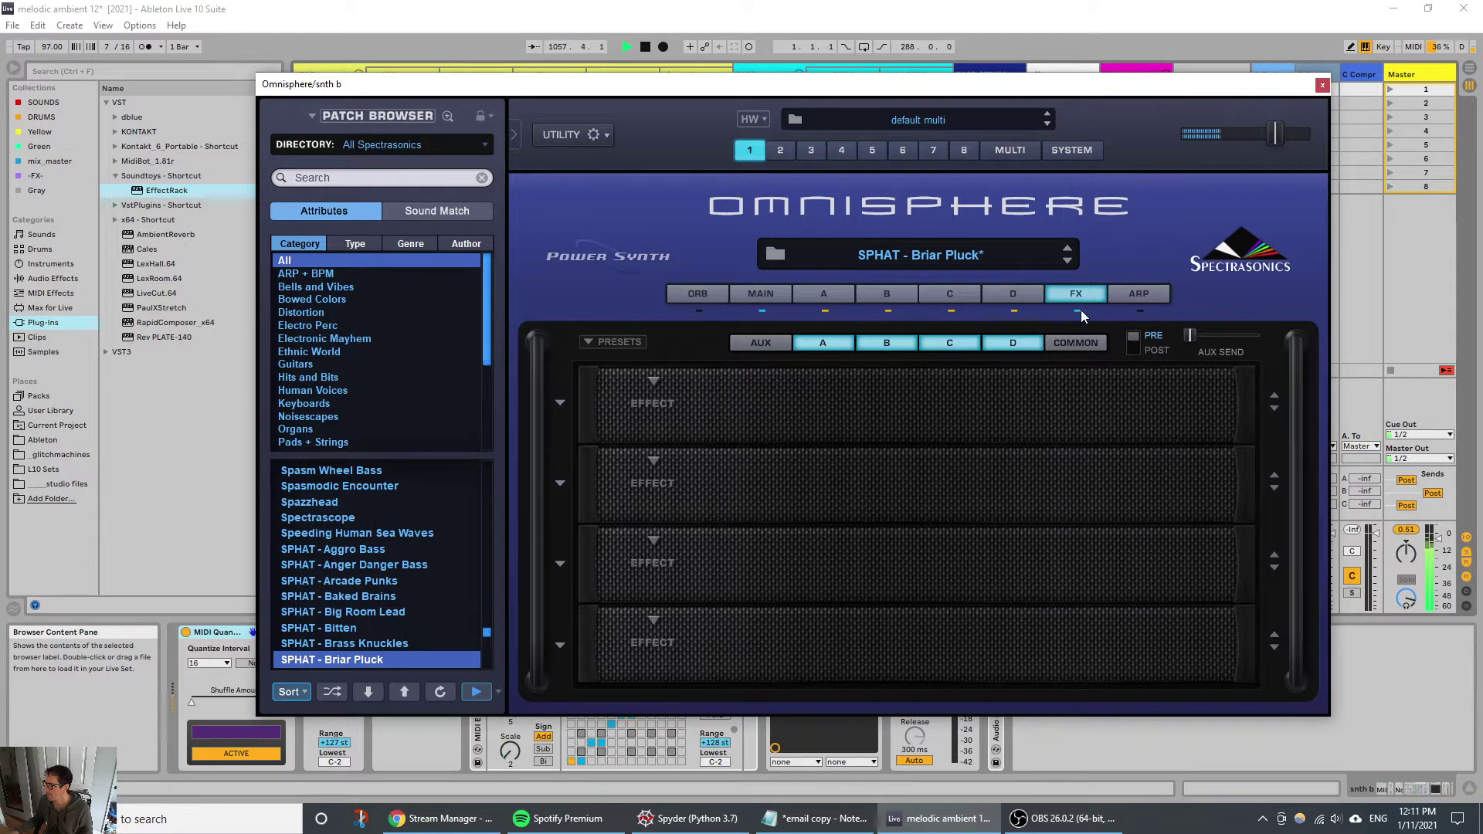
pyautogui.click(768, 342)
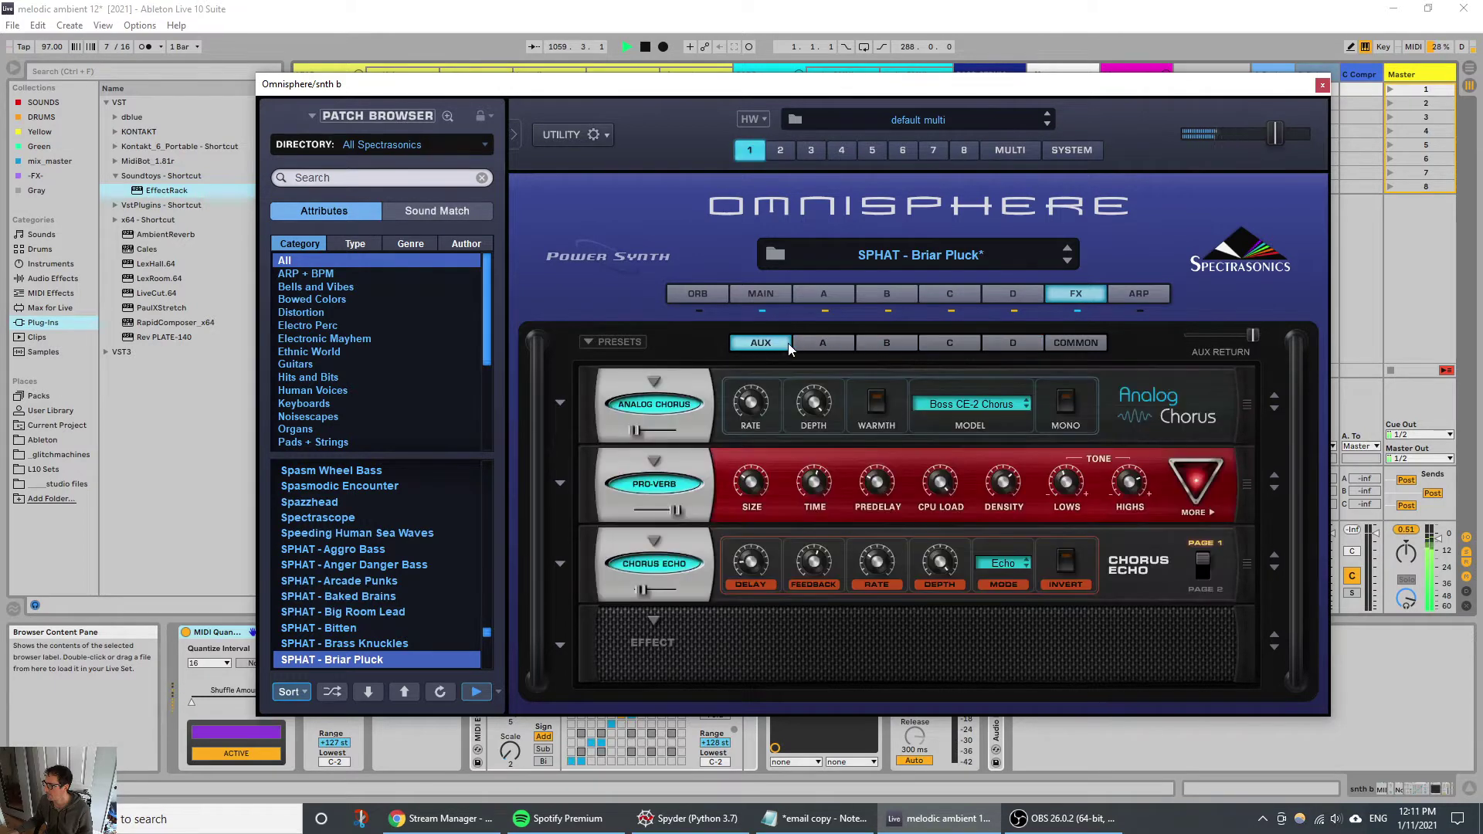
pyautogui.moveTo(672, 510); pyautogui.dragTo(641, 514)
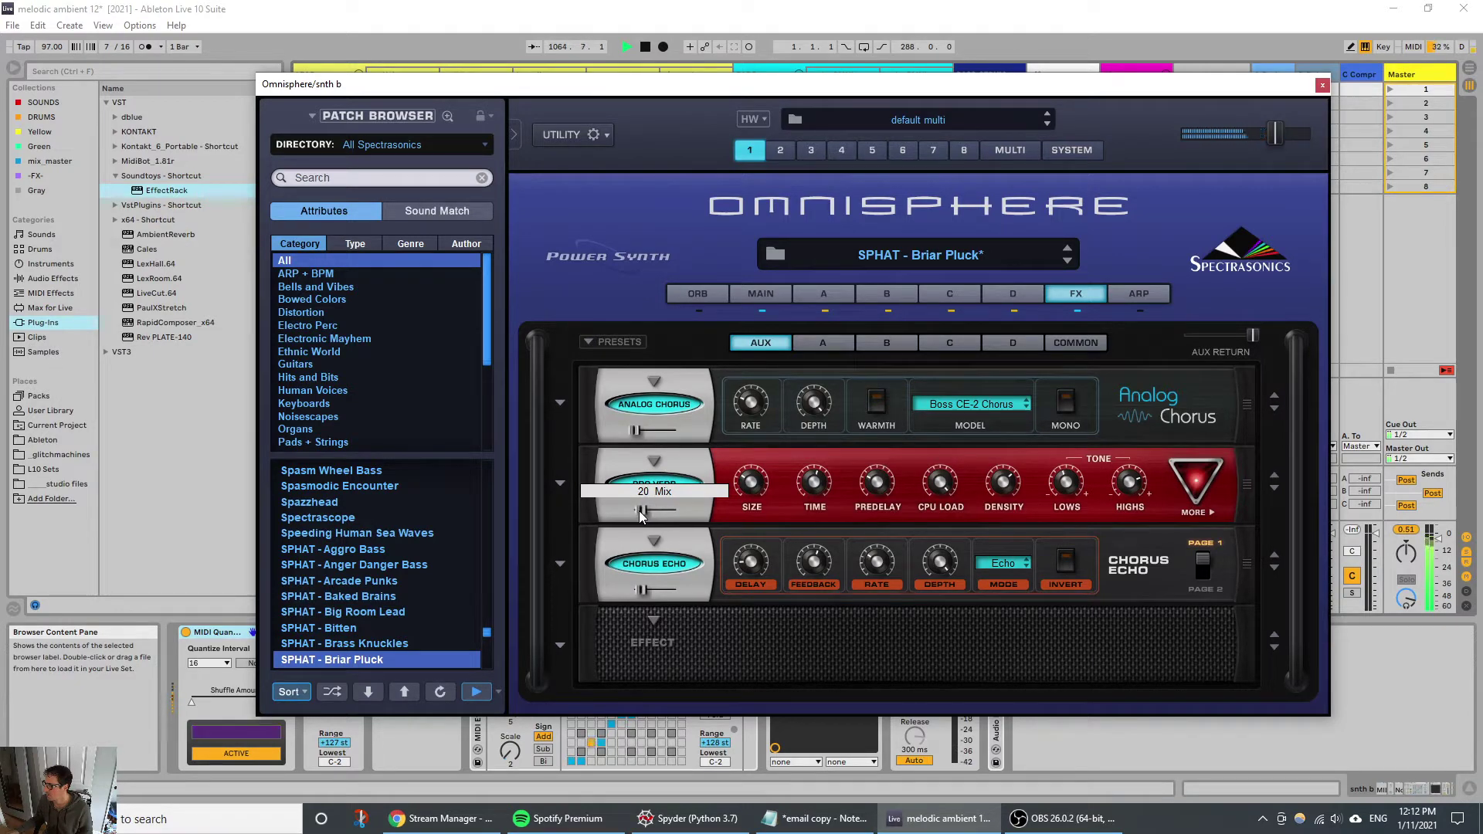
pyautogui.moveTo(640, 516); pyautogui.dragTo(642, 516)
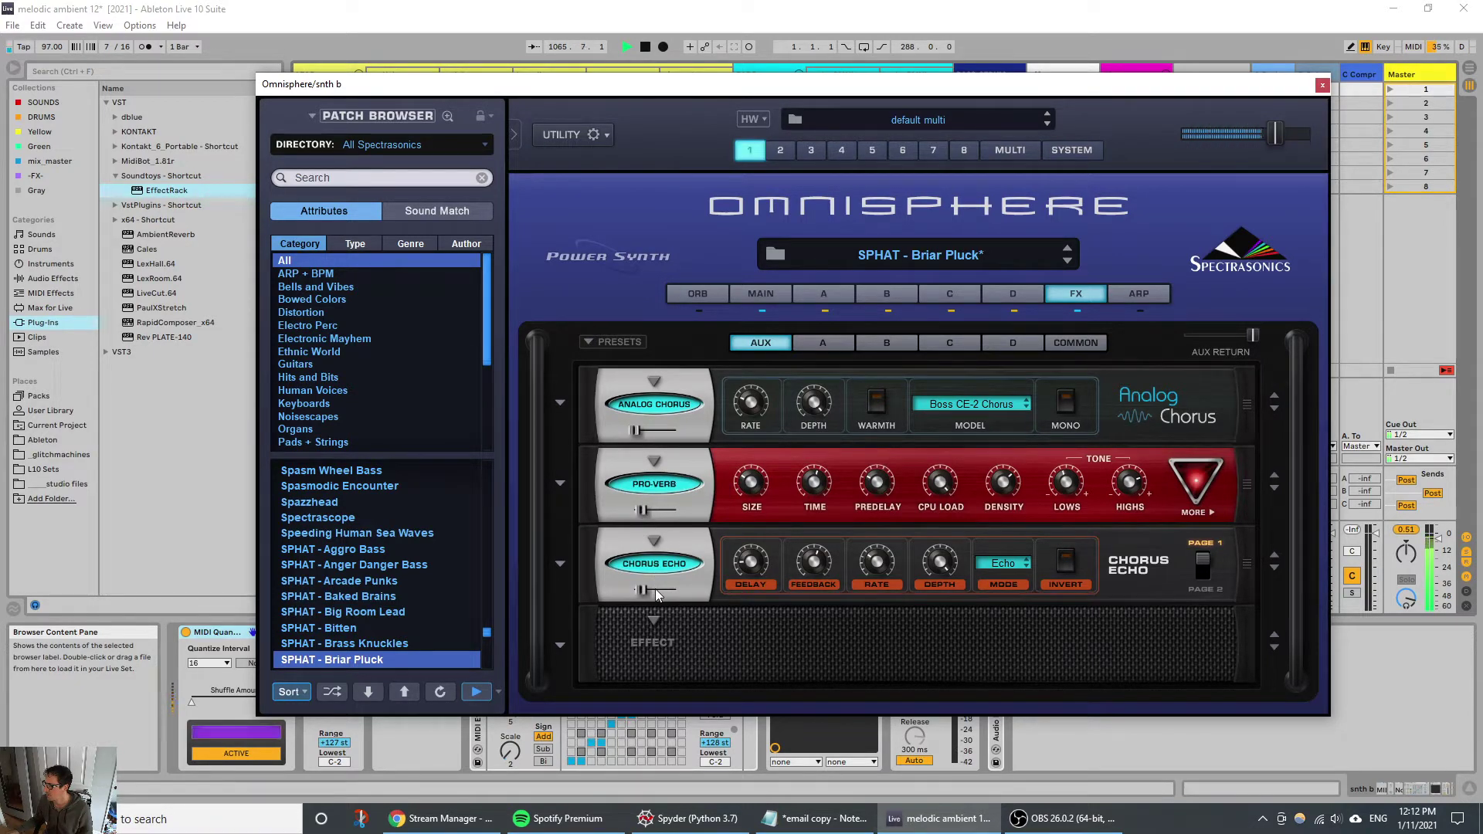
# Step: Readjust the layer A filter cutoff and set the note skip probability on the snth b track to 0.00%
pyautogui.click(824, 297)
pyautogui.moveTo(1091, 418)
pyautogui.mouseDown()
pyautogui.moveTo(1084, 397)
pyautogui.moveTo(1074, 421)
pyautogui.moveTo(1120, 403)
pyautogui.moveTo(1121, 381)
pyautogui.moveTo(1072, 414)
pyautogui.mouseUp()
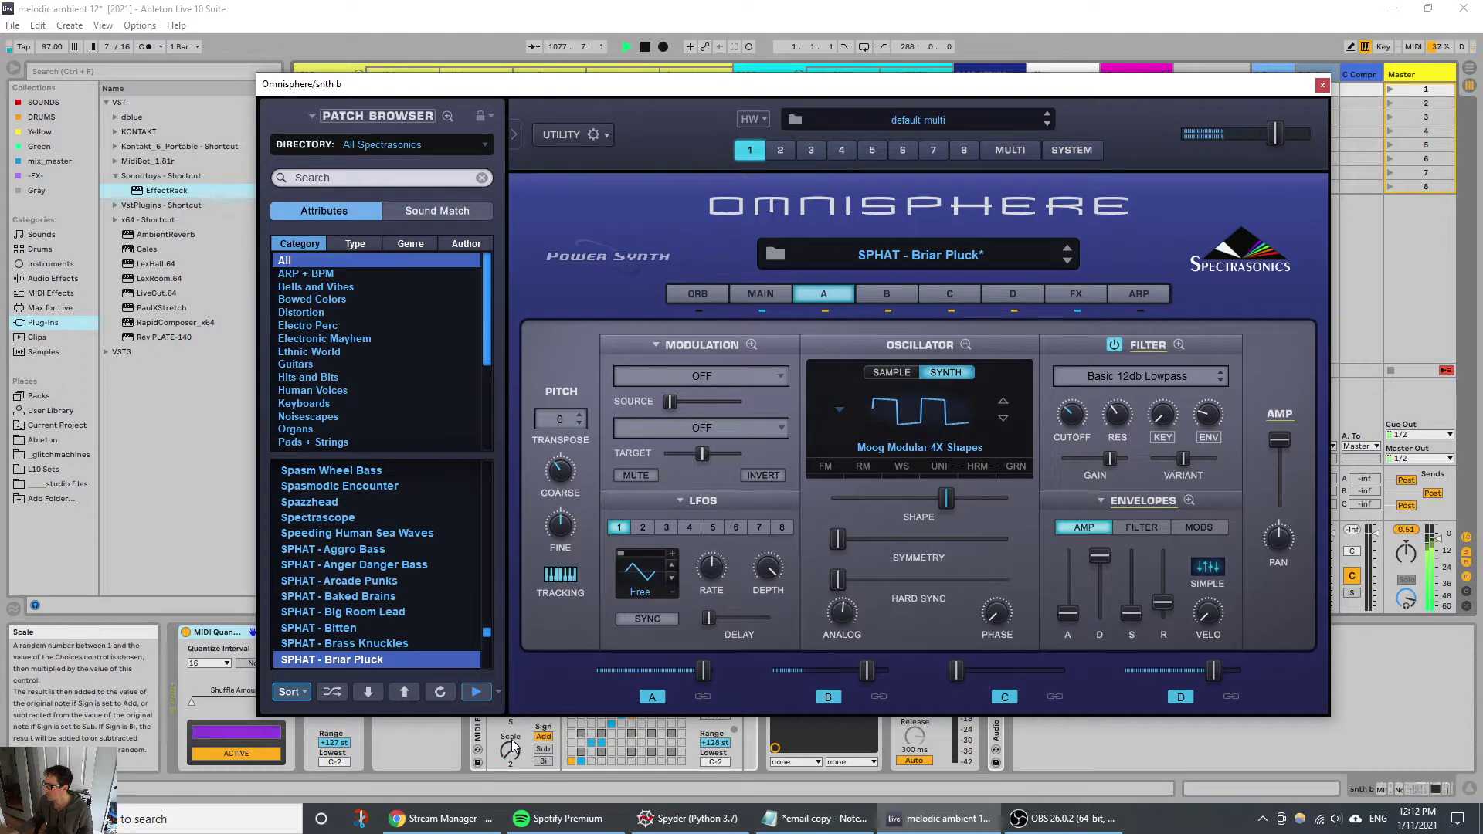
pyautogui.moveTo(900, 92); pyautogui.dragTo(1037, 32)
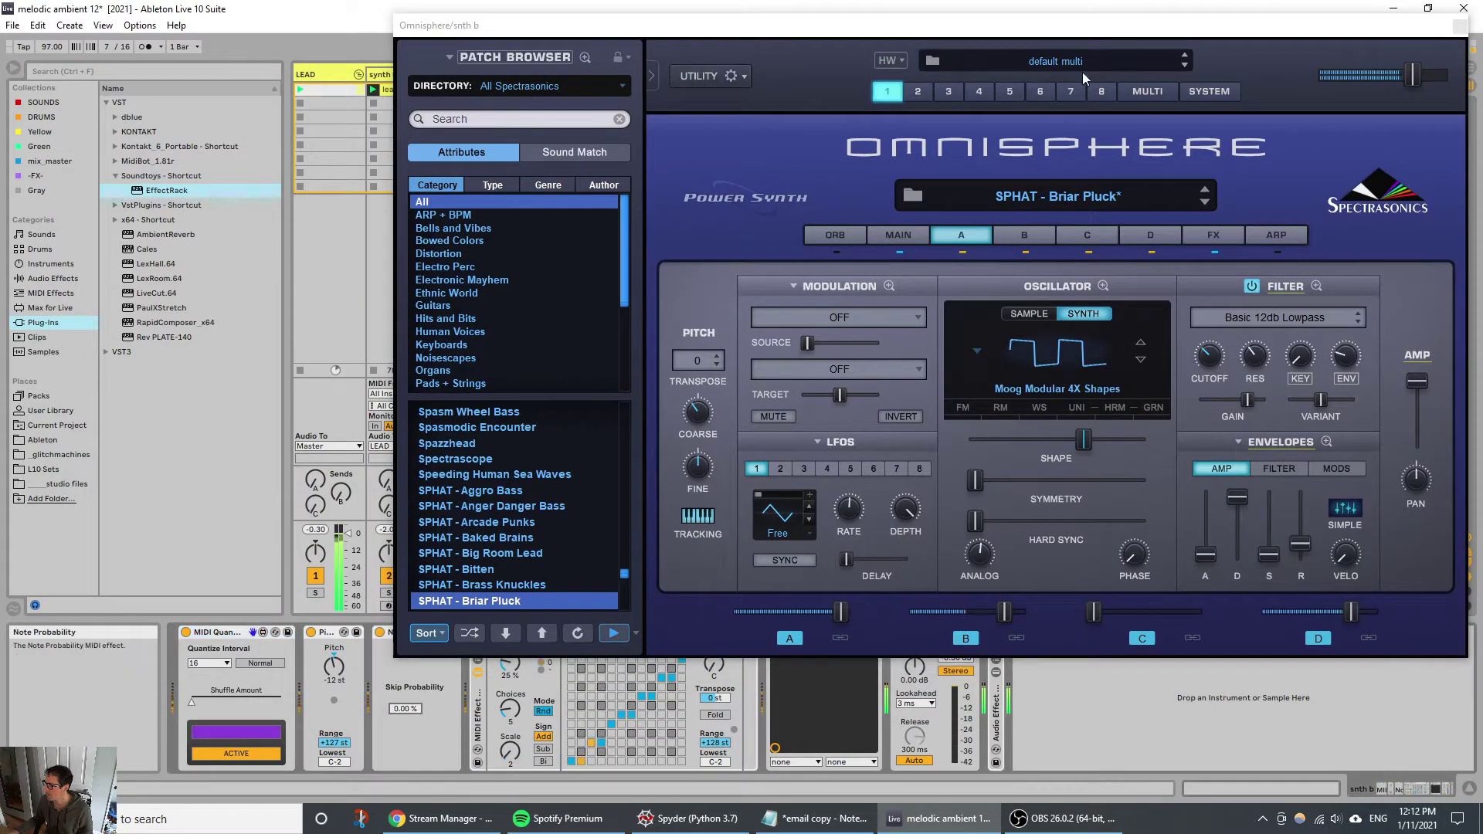
pyautogui.moveTo(1130, 32); pyautogui.dragTo(966, 105)
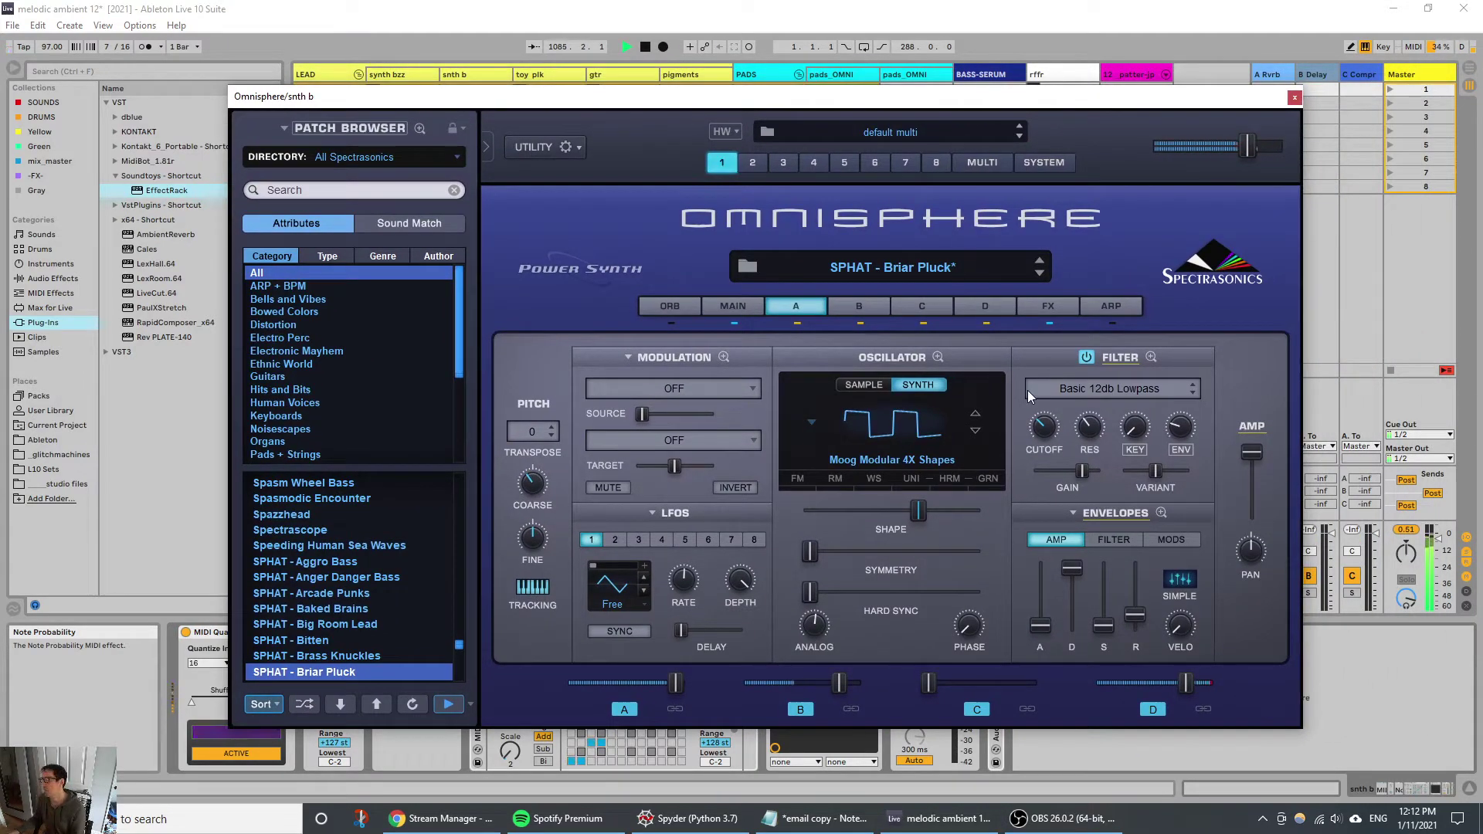
pyautogui.moveTo(1042, 430)
pyautogui.moveTo(1042, 429); pyautogui.dragTo(1044, 425)
# Step: Lower the SPHAT - Briar Pluck patch's gain to -7 db
pyautogui.click(732, 308)
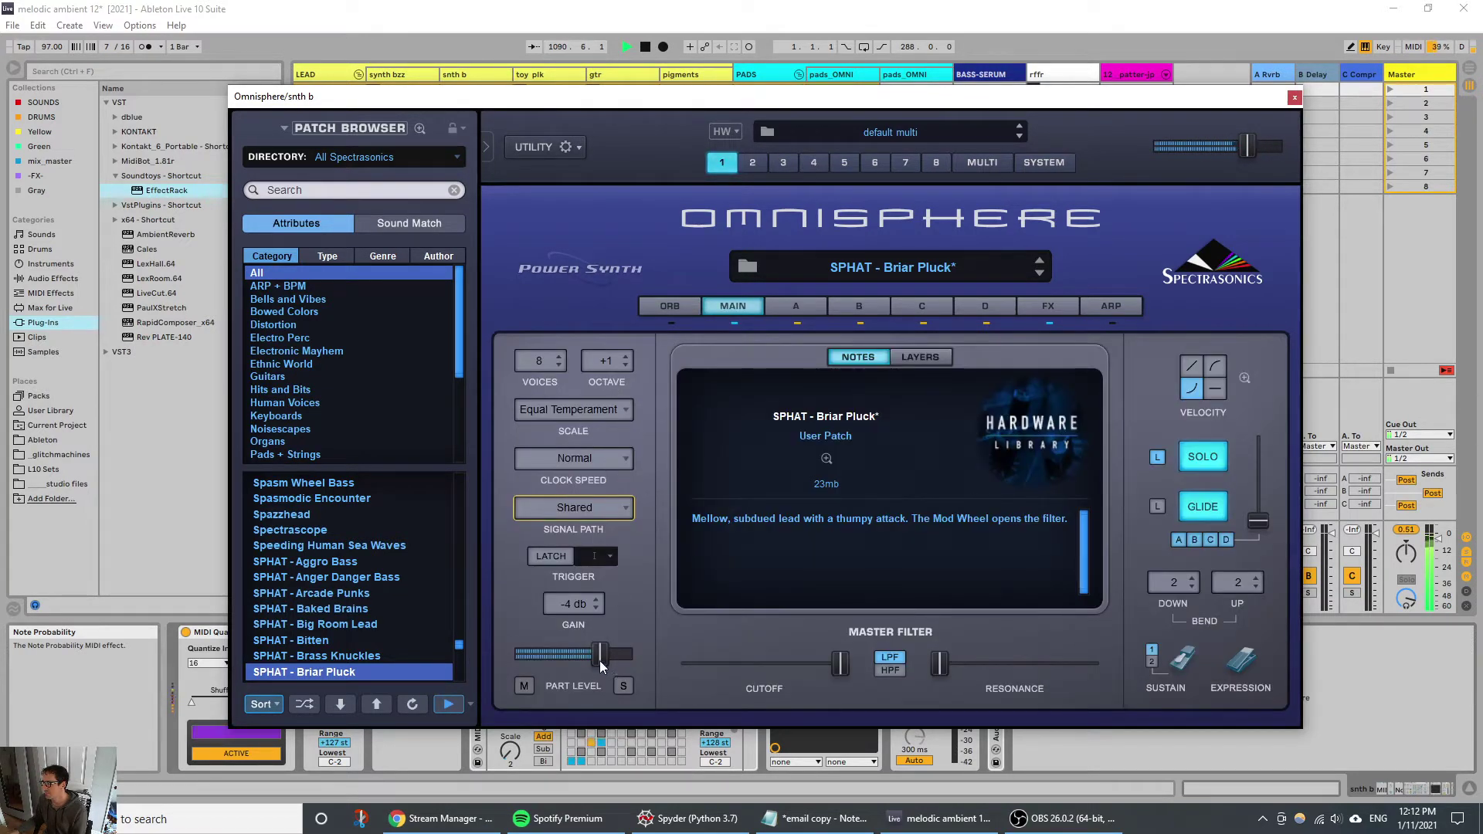
pyautogui.click(595, 608)
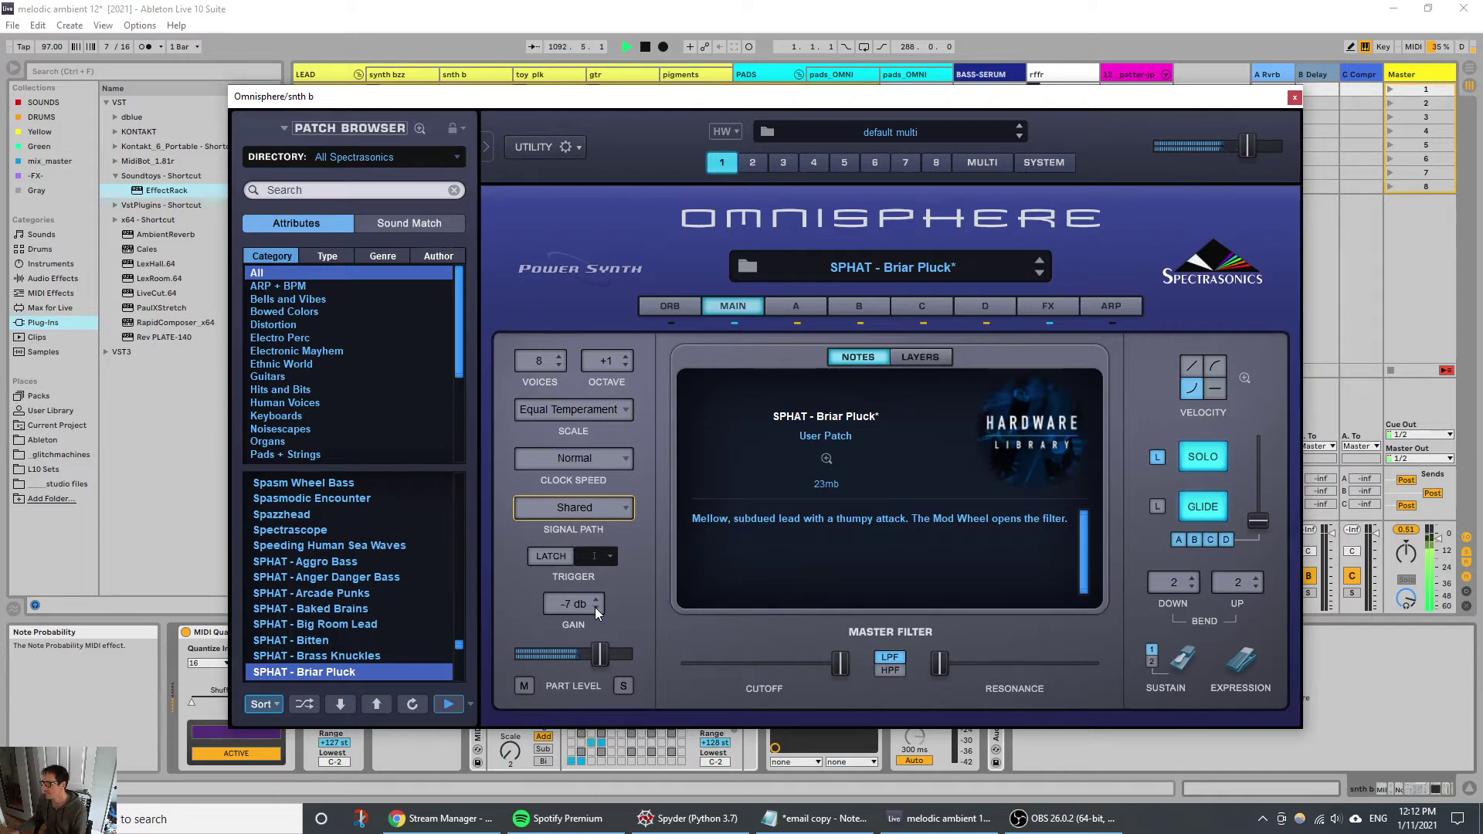
pyautogui.click(595, 608)
# Step: Try a layer A filter cutoff of about 1.909 kHz, check the other layers and turn off noise layer D
pyautogui.click(796, 308)
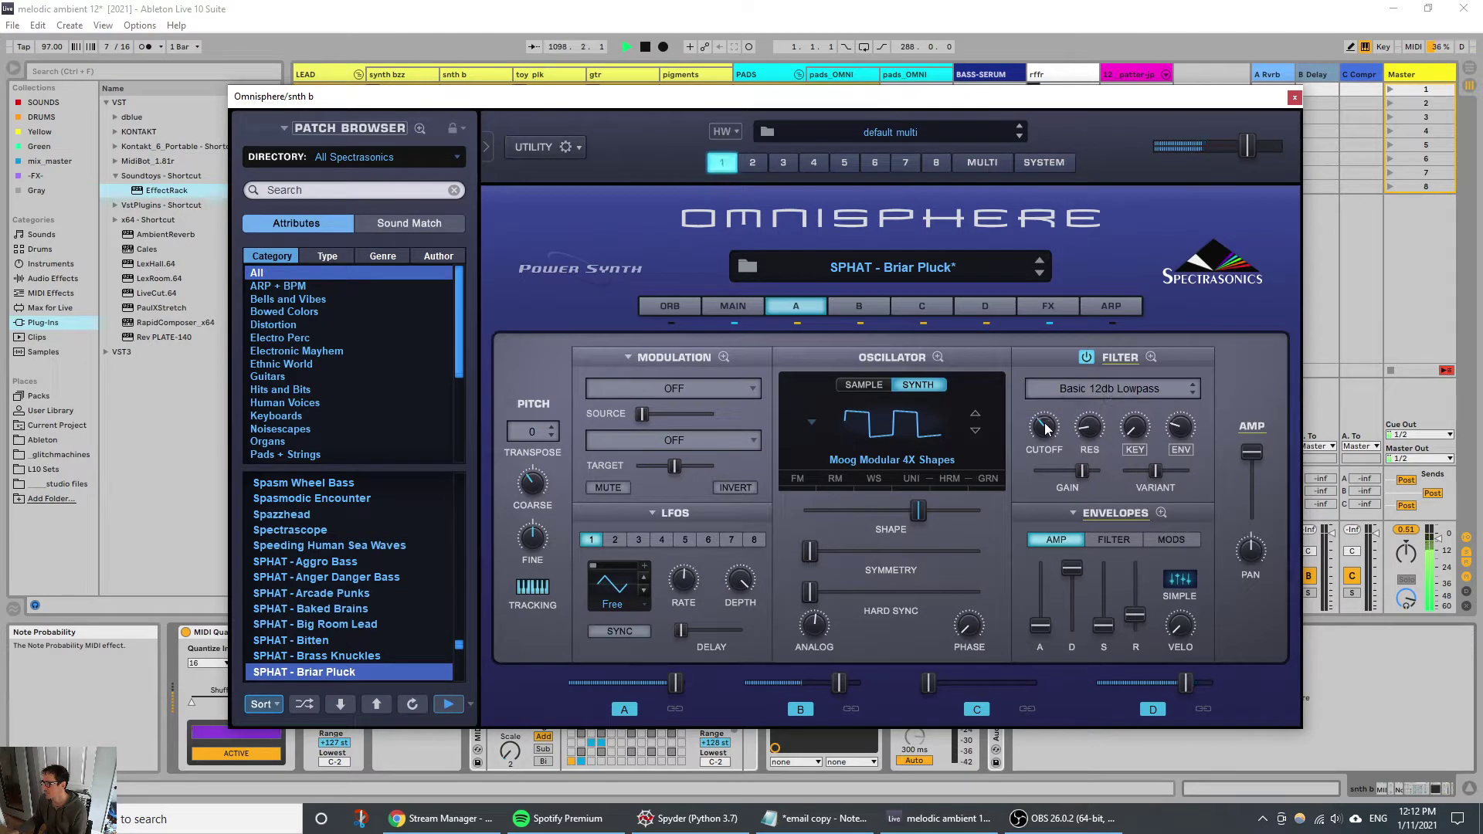
pyautogui.moveTo(1049, 417)
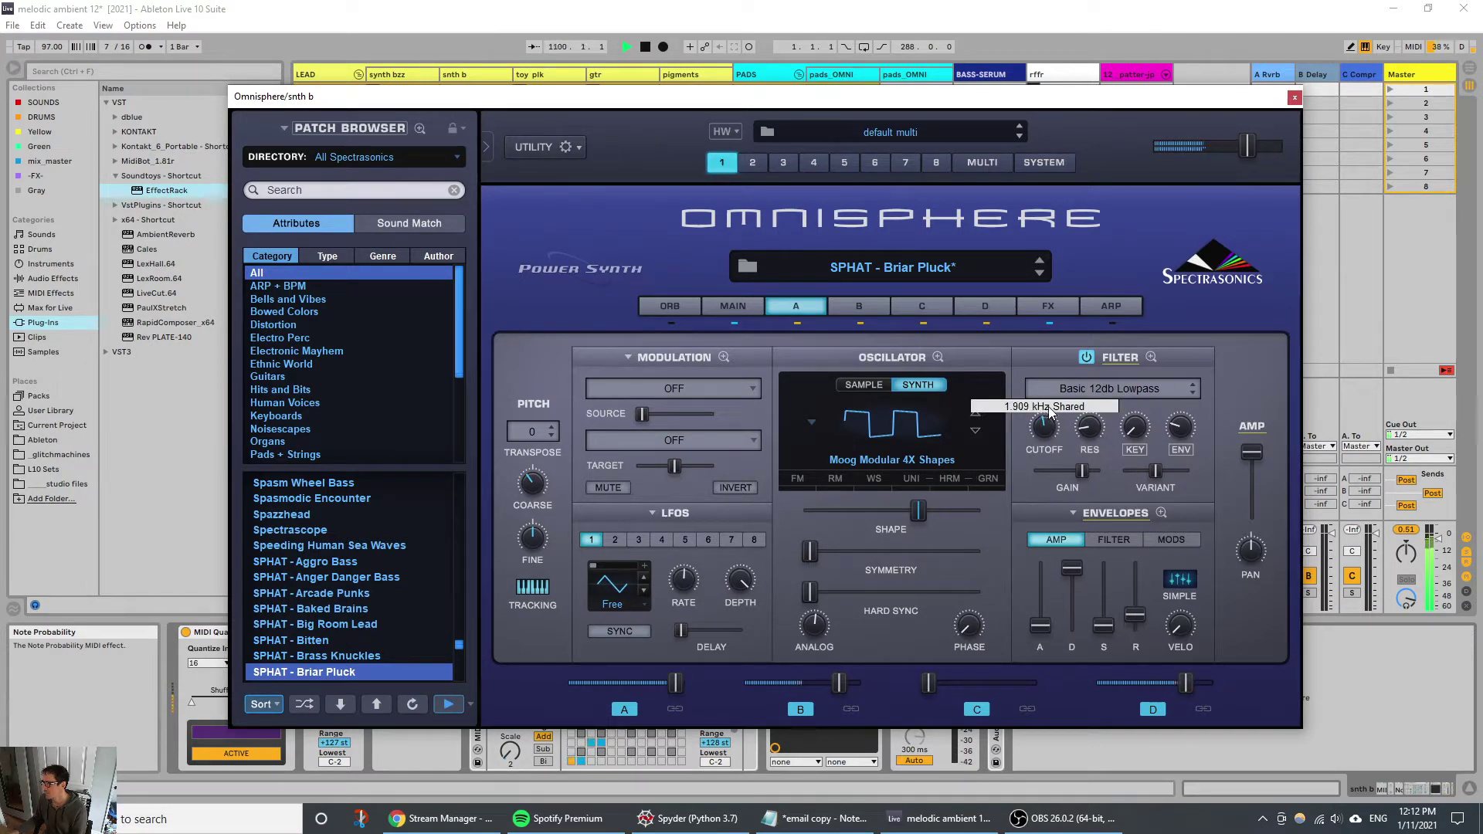
pyautogui.click(848, 312)
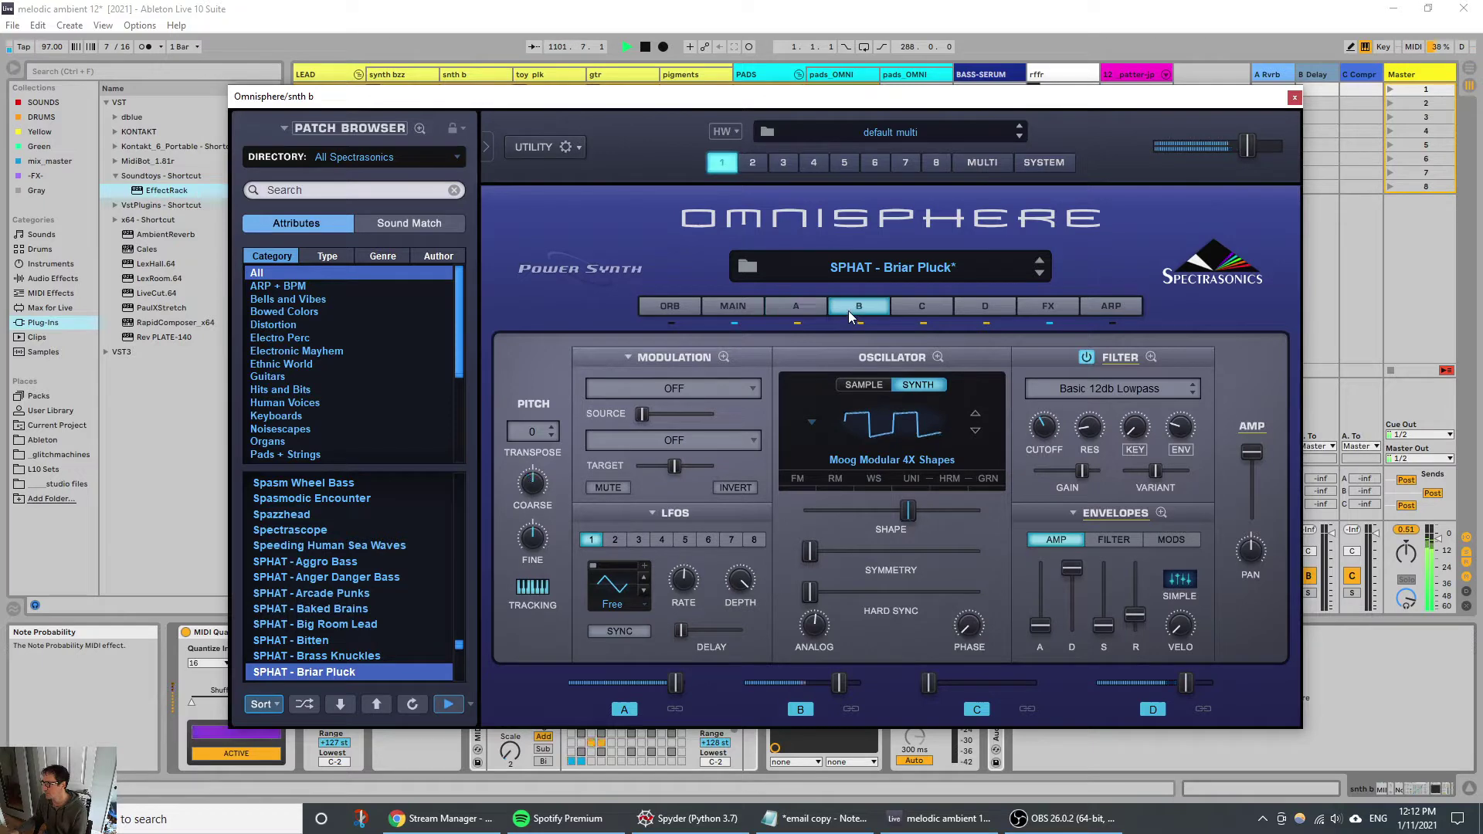
pyautogui.click(930, 306)
pyautogui.click(979, 312)
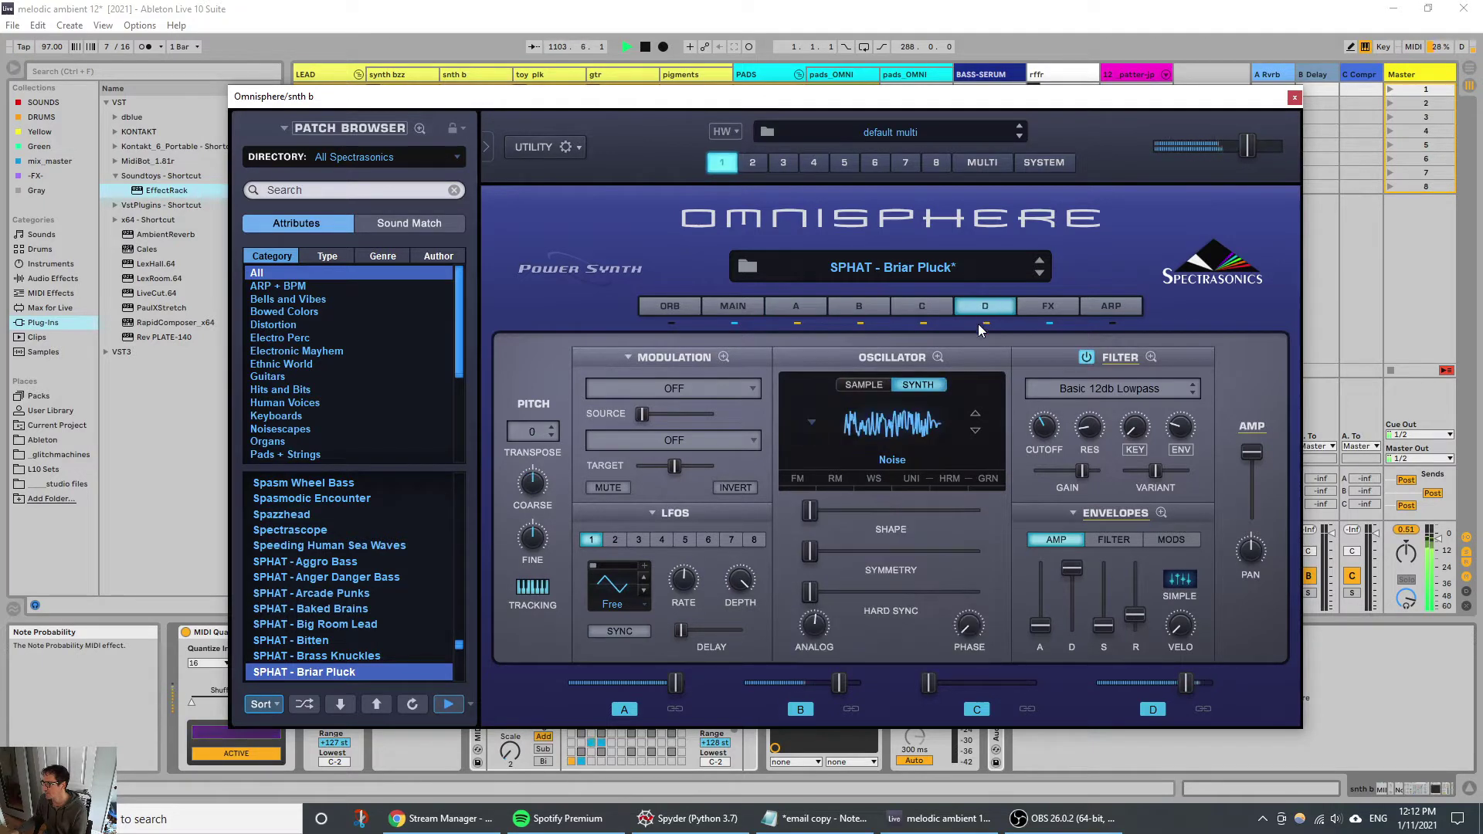
pyautogui.click(984, 325)
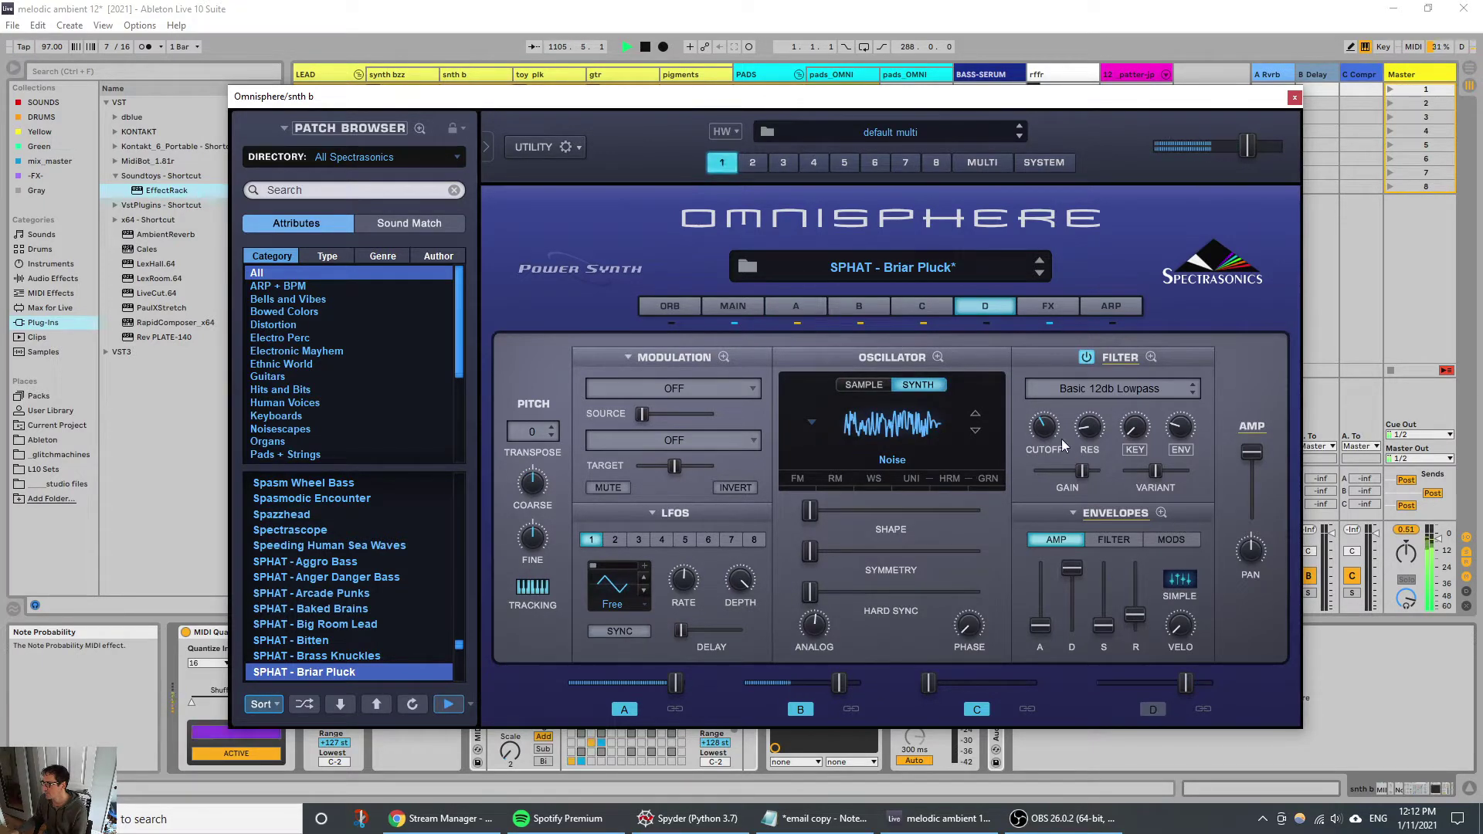
# Step: Fine-tune the shared filter to a cutoff of about 1.466 kHz with slightly more resonance, and the amp release to about 0.149 sec
pyautogui.moveTo(1052, 423)
pyautogui.scroll(2, 1052, 424)
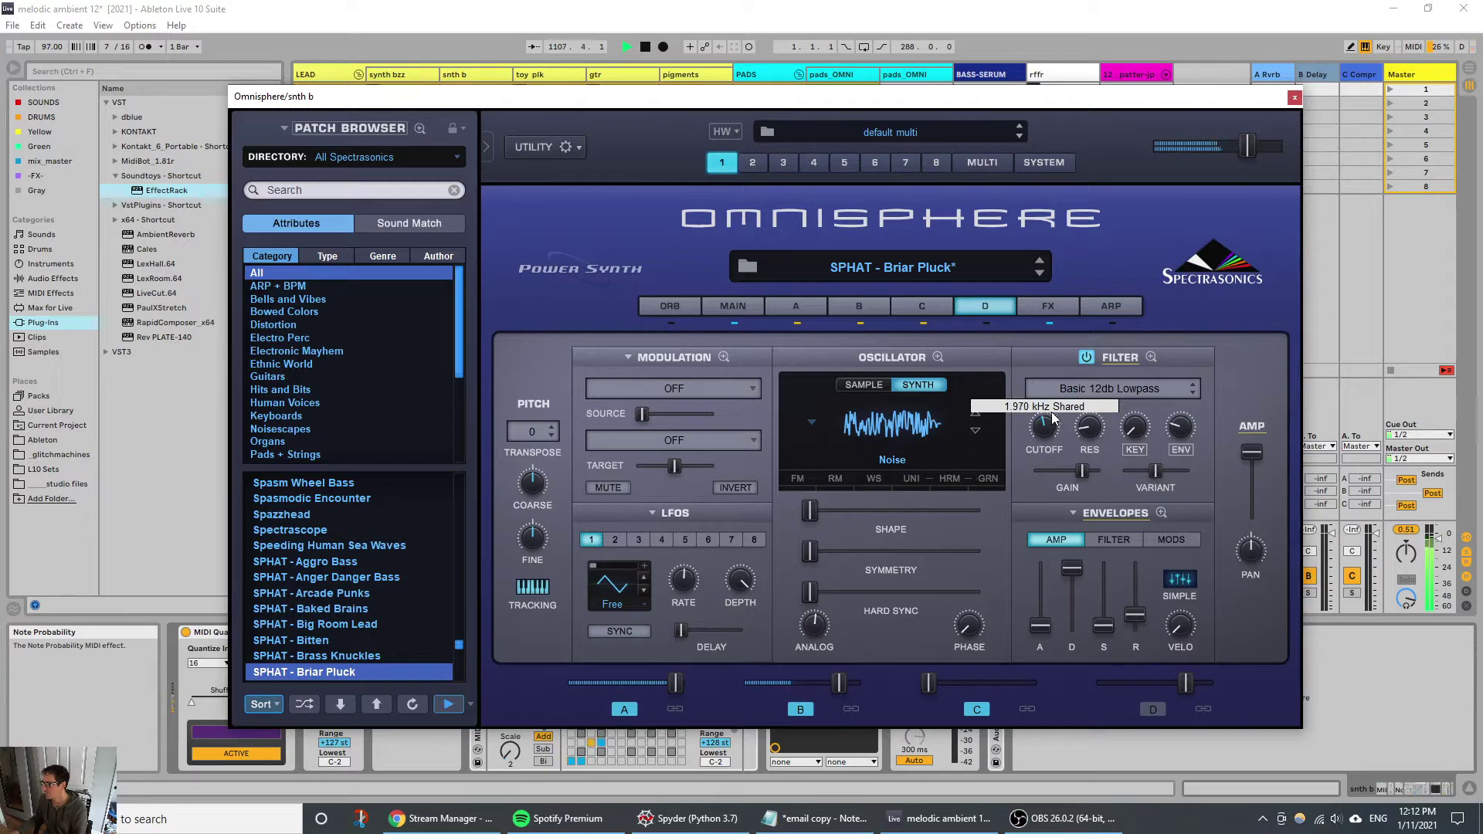
pyautogui.moveTo(1142, 610)
pyautogui.mouseDown()
pyautogui.moveTo(1138, 578)
pyautogui.moveTo(1132, 609)
pyautogui.mouseUp()
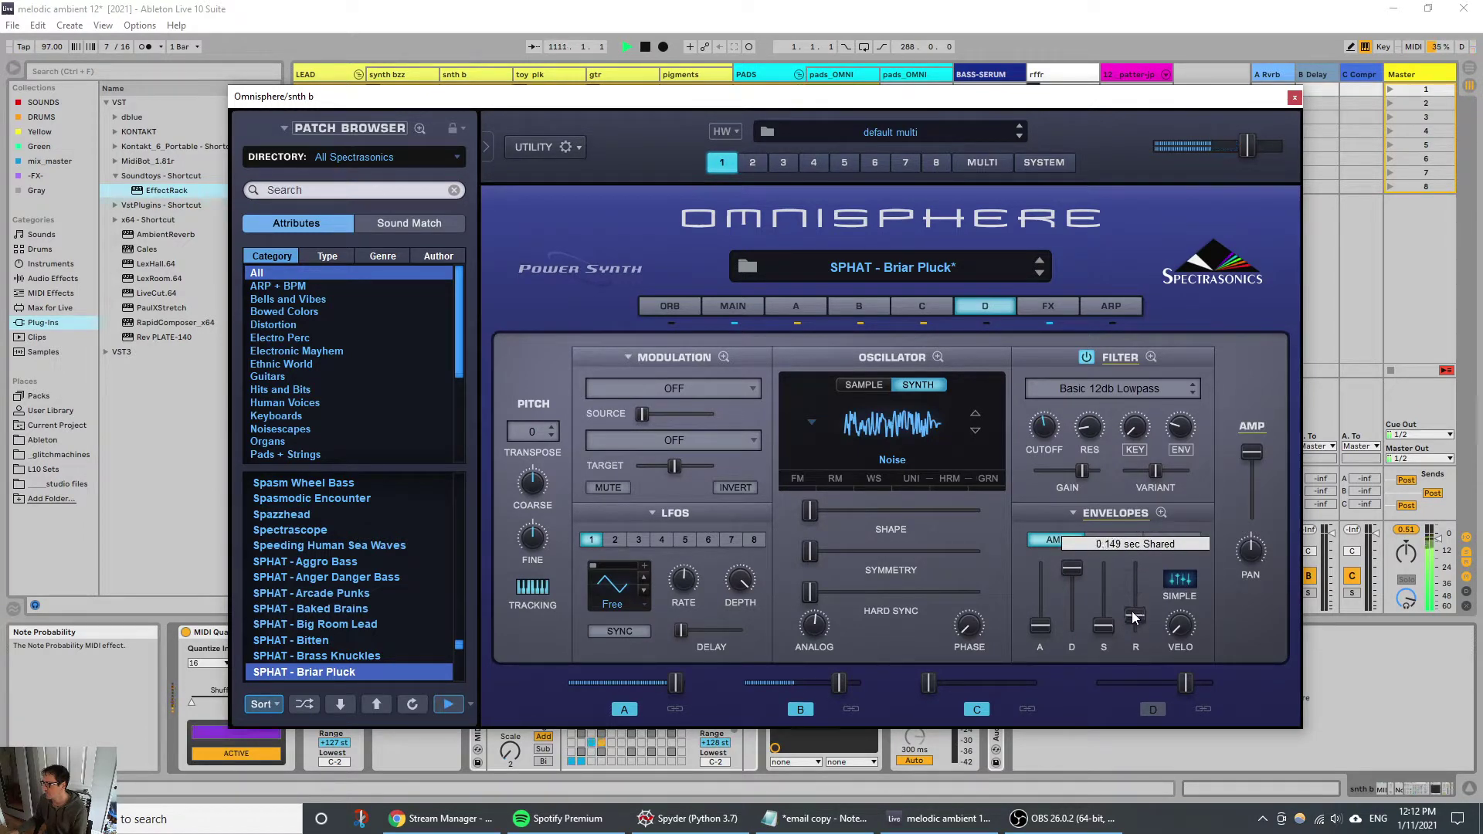
pyautogui.moveTo(1035, 428); pyautogui.dragTo(1037, 445)
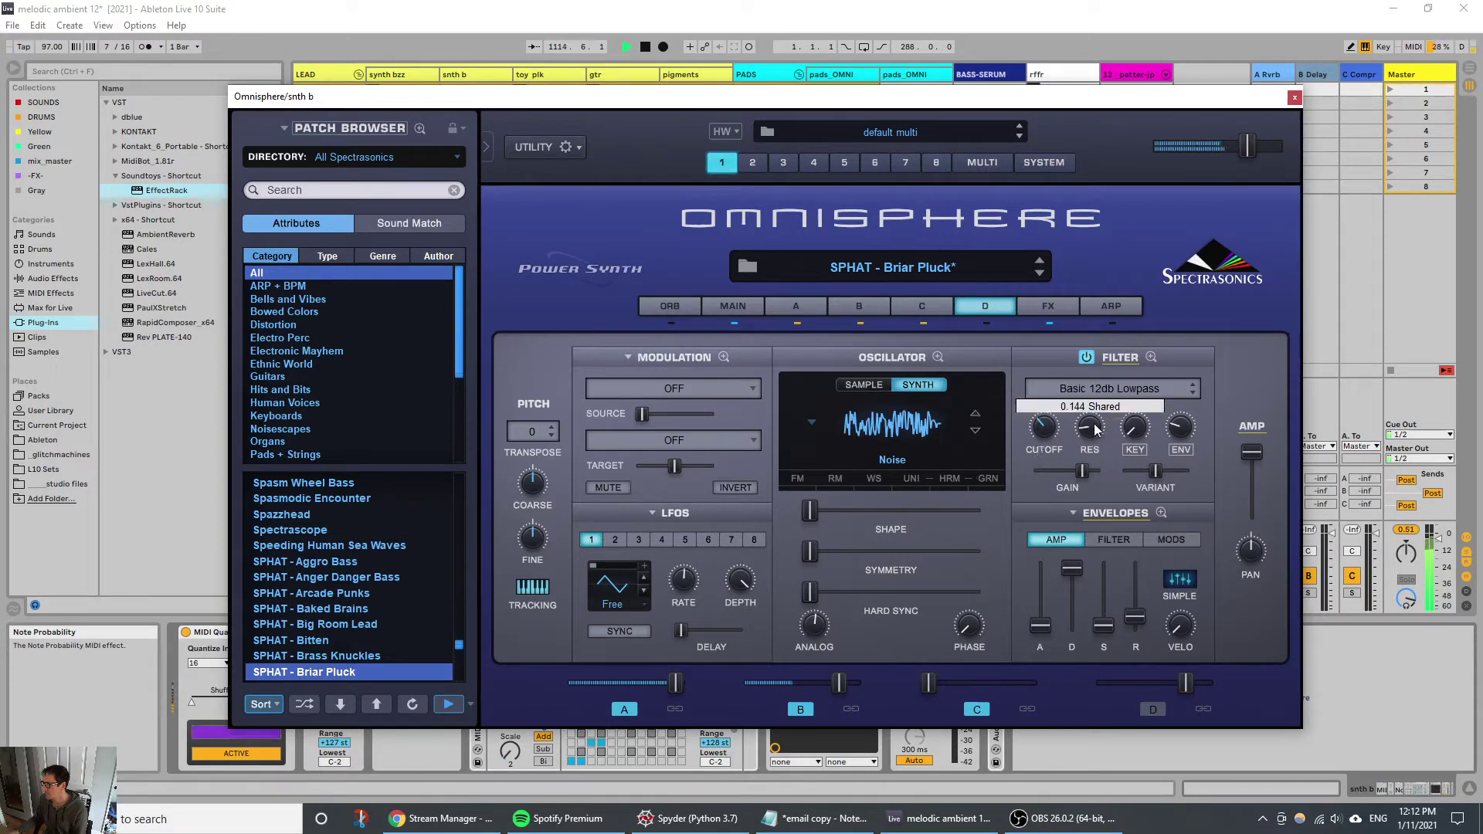
pyautogui.moveTo(1094, 417); pyautogui.dragTo(1094, 415)
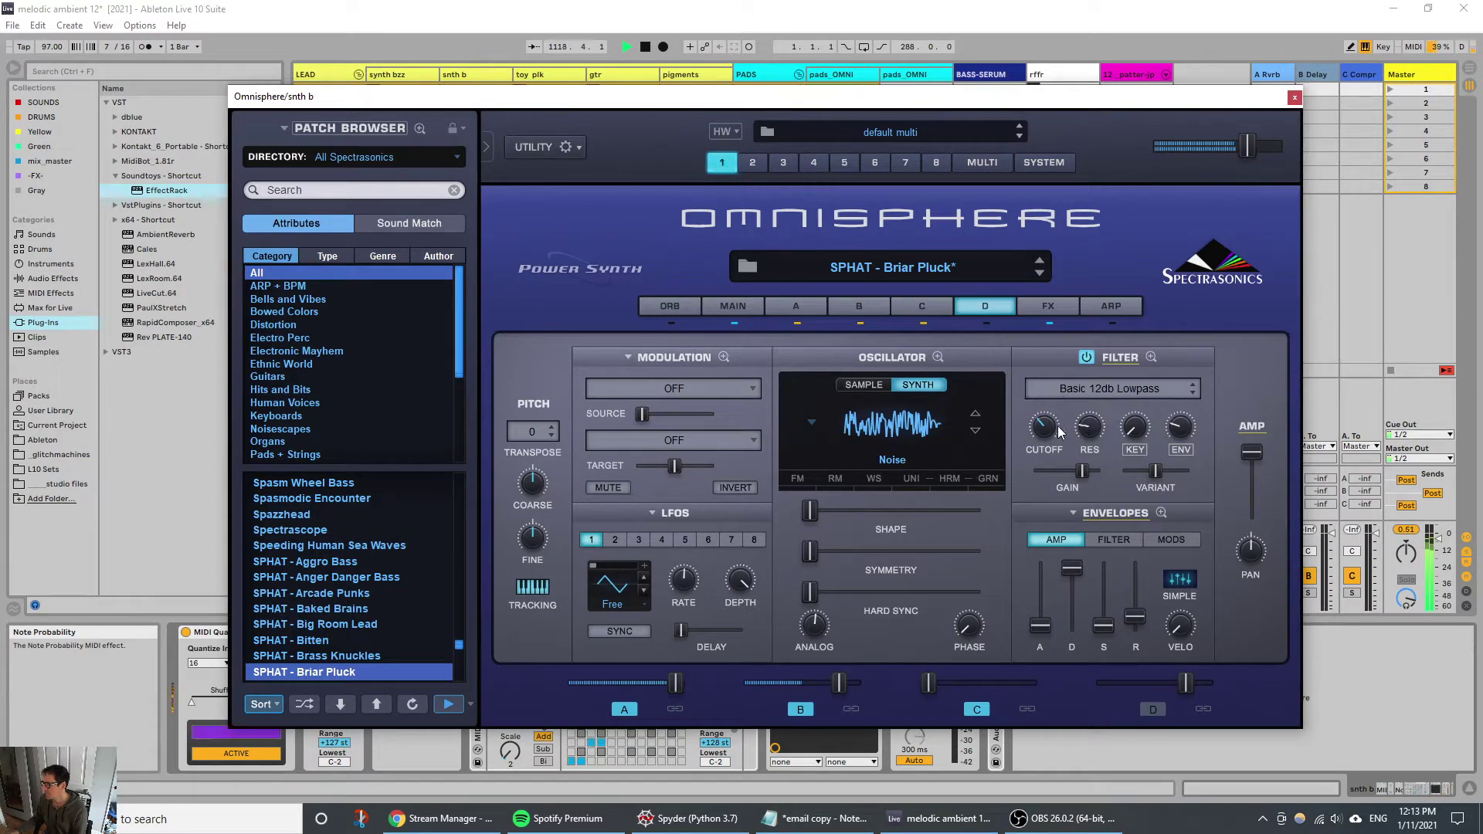
pyautogui.moveTo(1047, 424); pyautogui.dragTo(1055, 421)
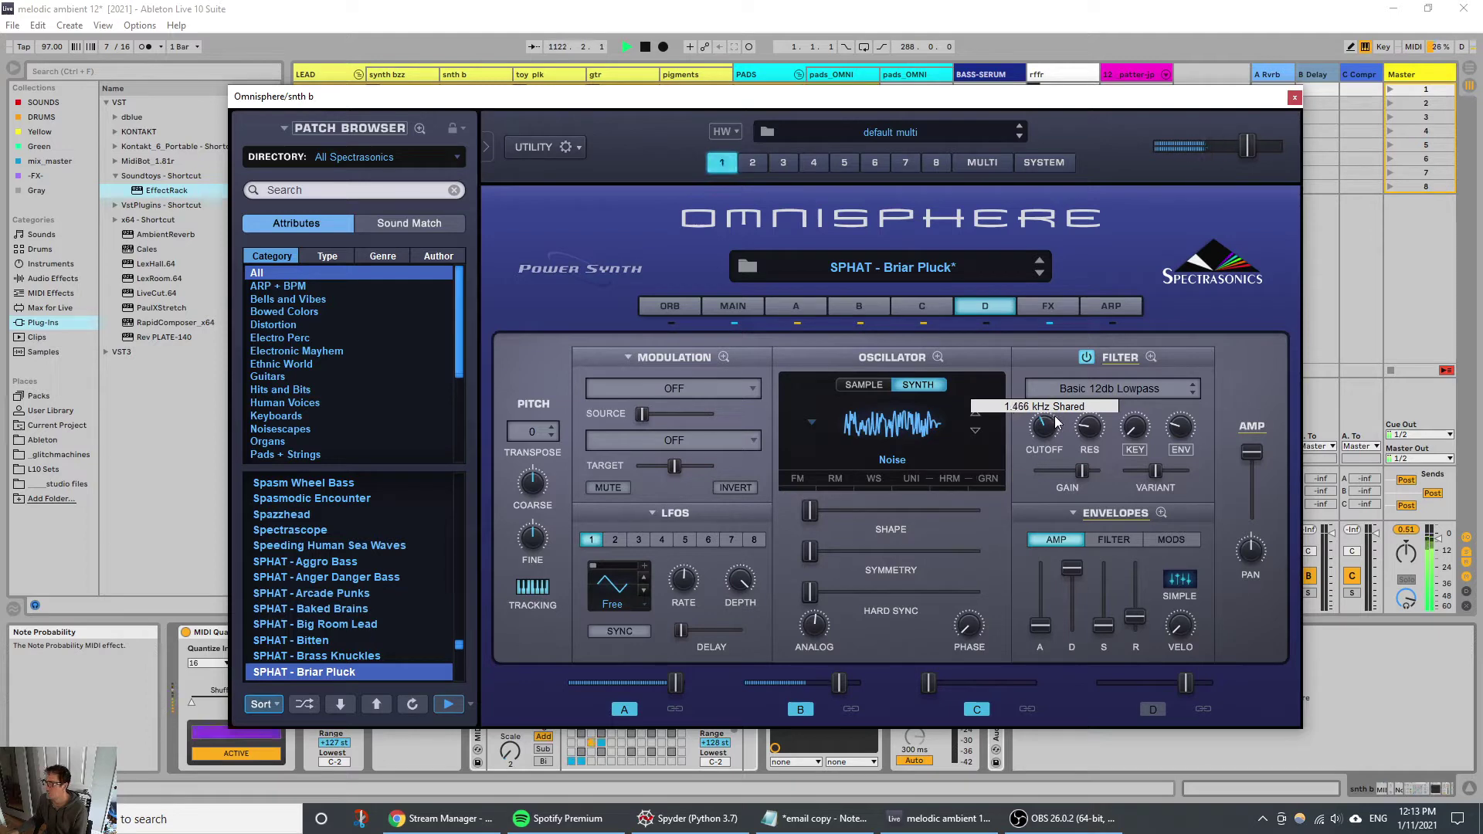
pyautogui.moveTo(1091, 430)
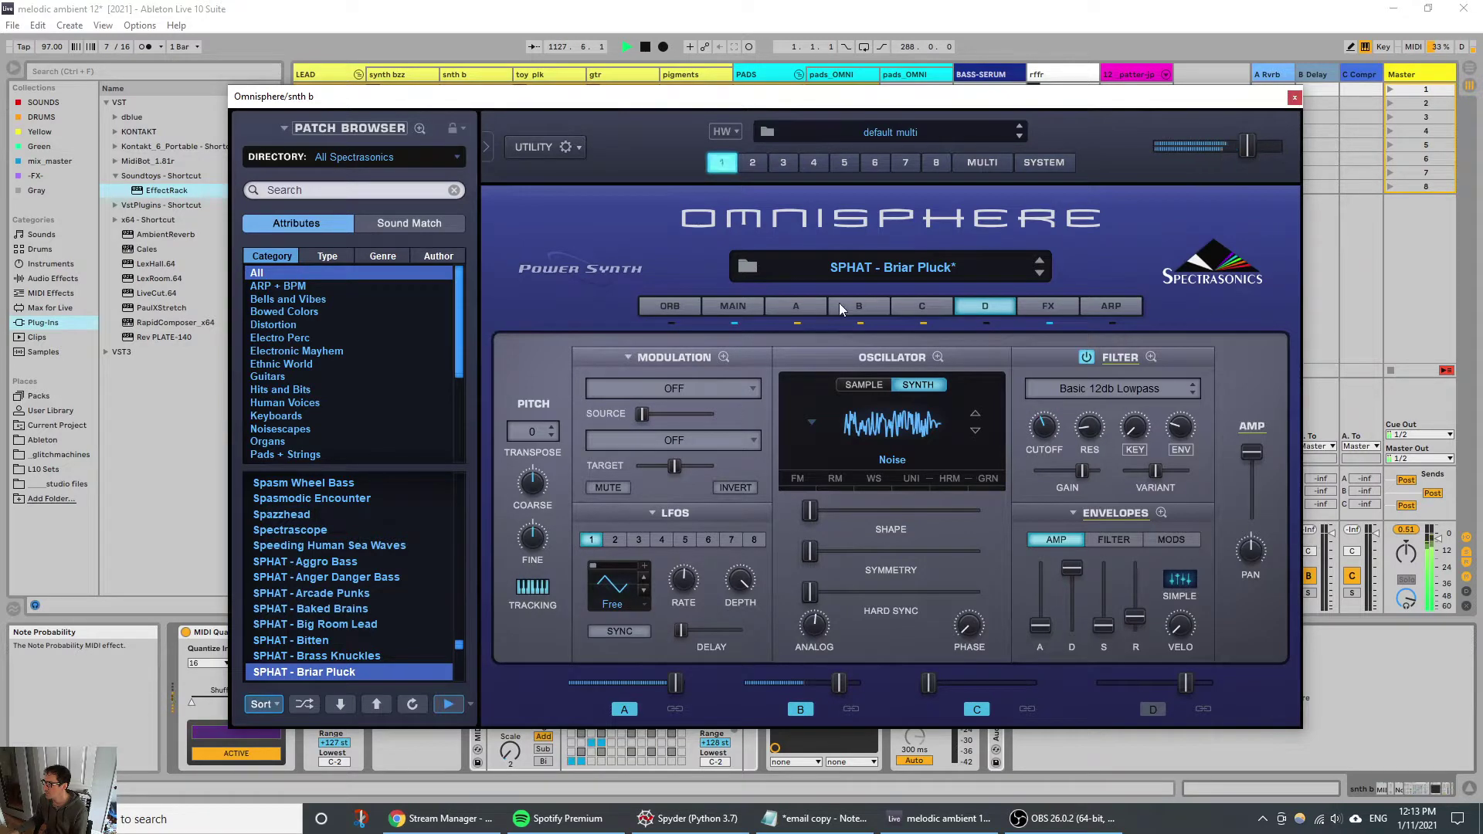
# Step: Try the patch at octave 0 and return it to +1
pyautogui.click(740, 306)
pyautogui.click(624, 365)
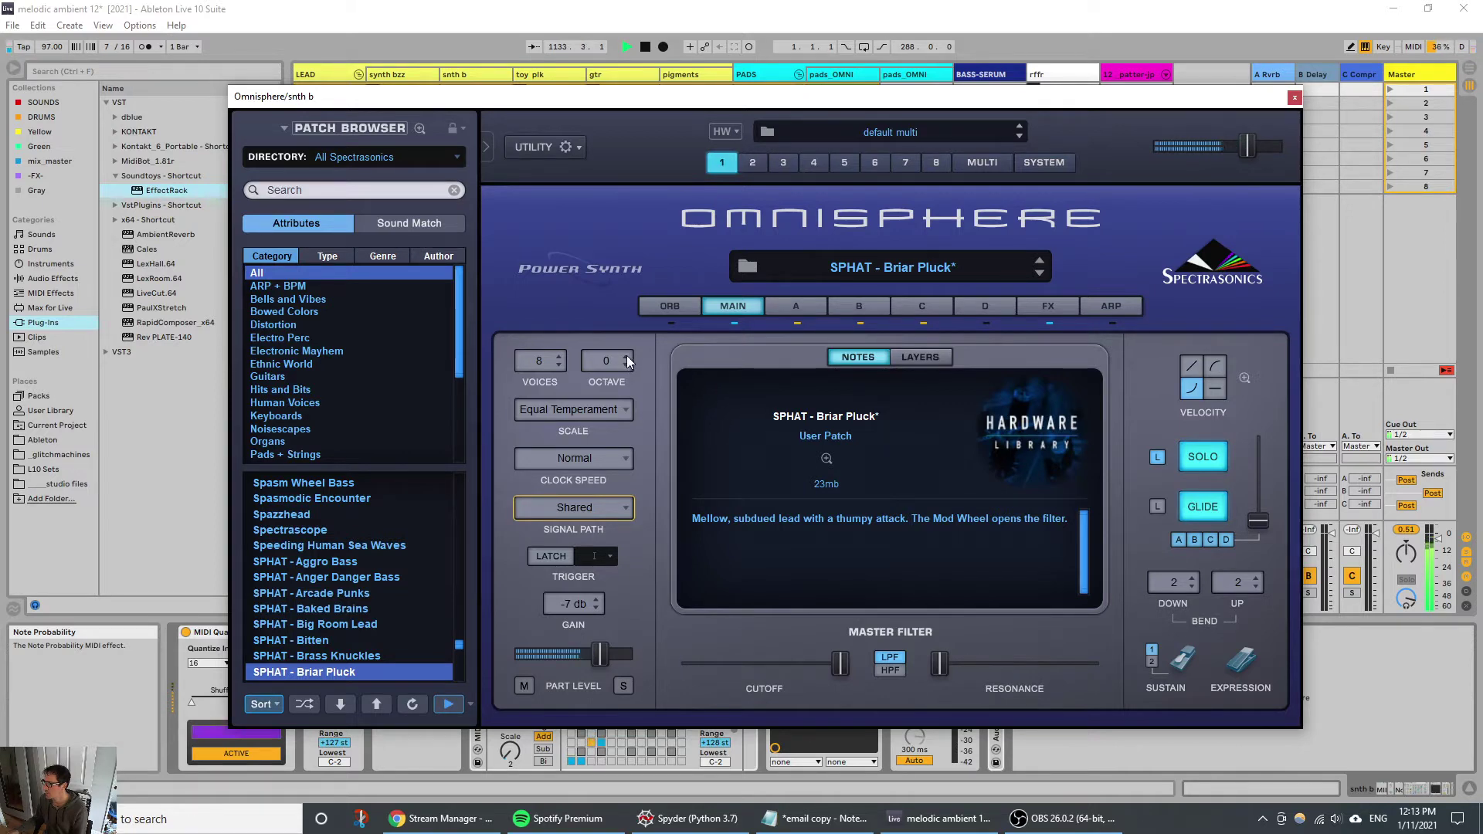
pyautogui.click(626, 357)
# Step: Set the note skip probability on the snth b track to 15.0% and save the Live Set
pyautogui.moveTo(1077, 104); pyautogui.dragTo(1112, 47)
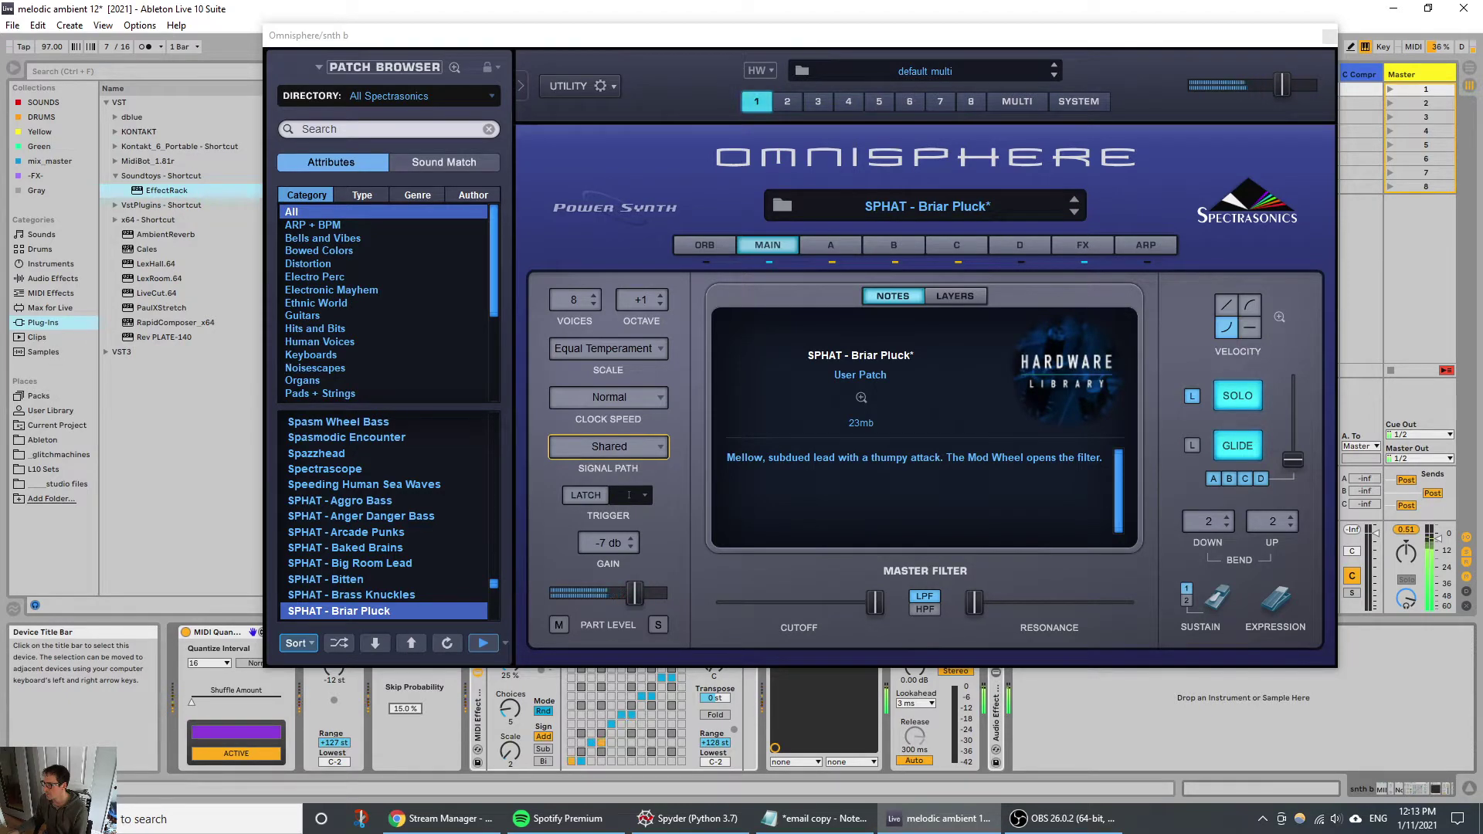
pyautogui.click(1327, 35)
pyautogui.click(12, 25)
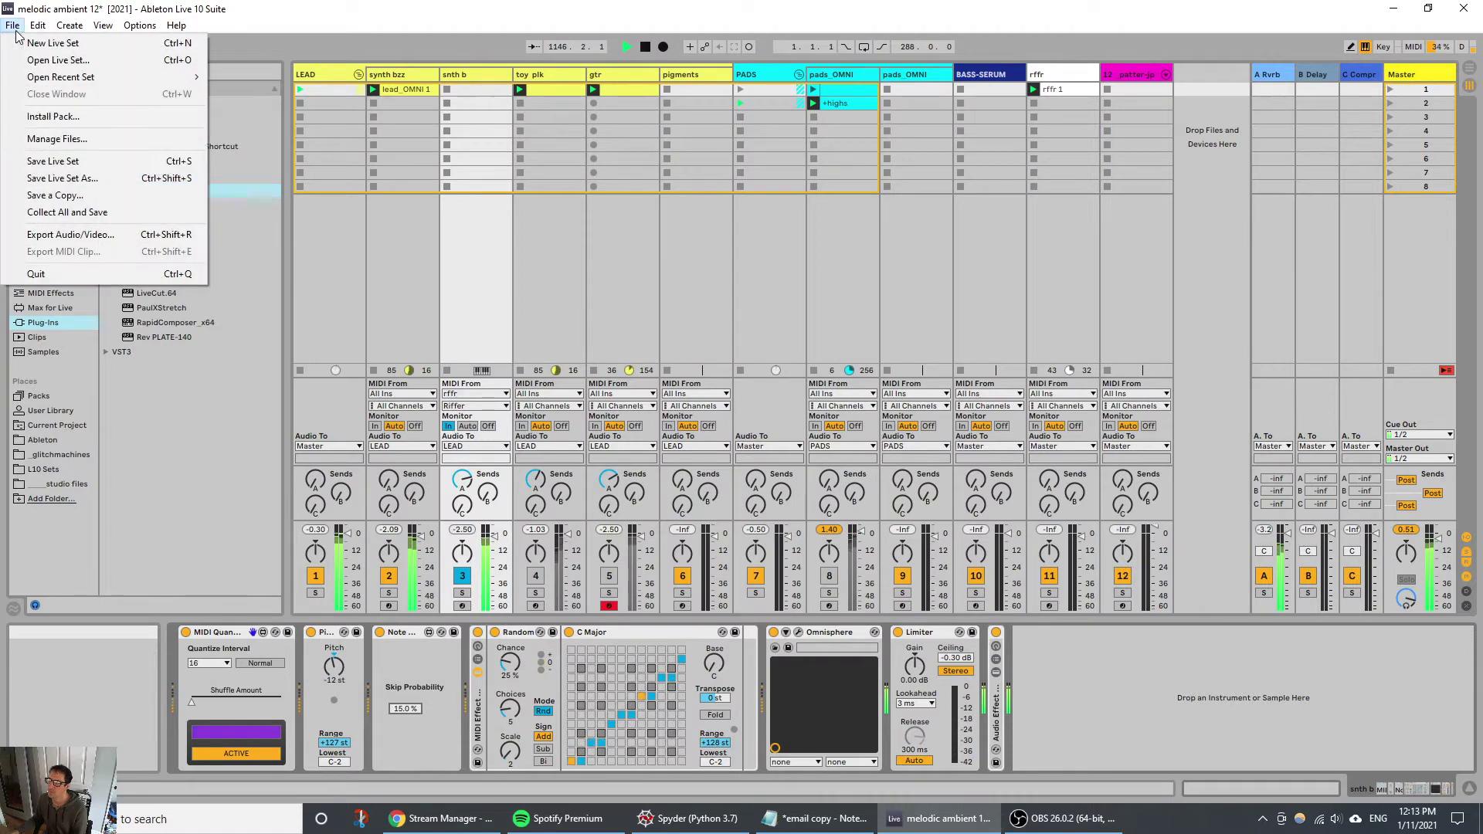
pyautogui.click(46, 163)
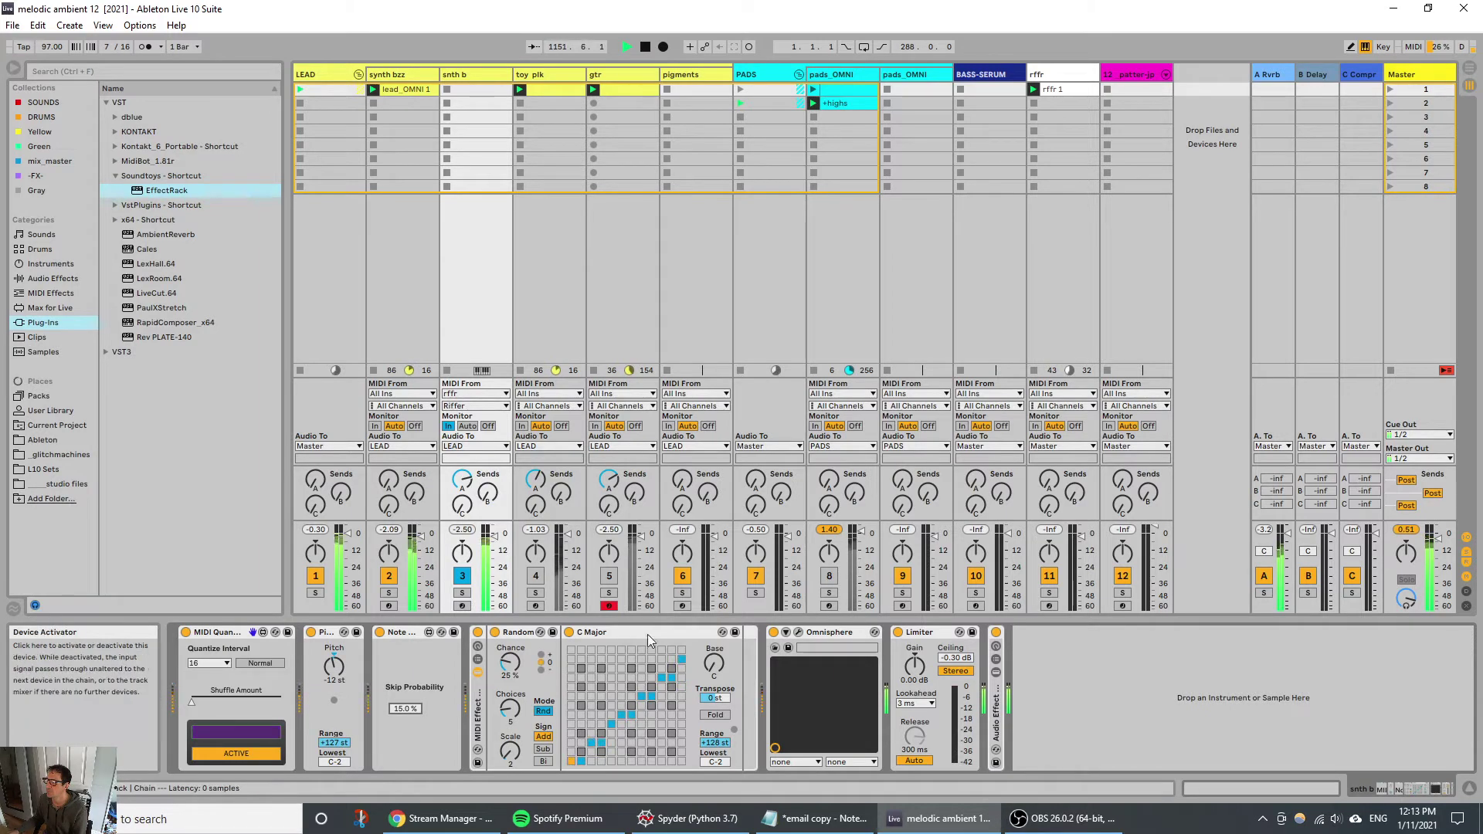
# Step: Fine-tune layer A's shared filter in the snth b Omnisphere patch, with cutoff around 0.770 kHz and resonance about 0.219
pyautogui.click(799, 634)
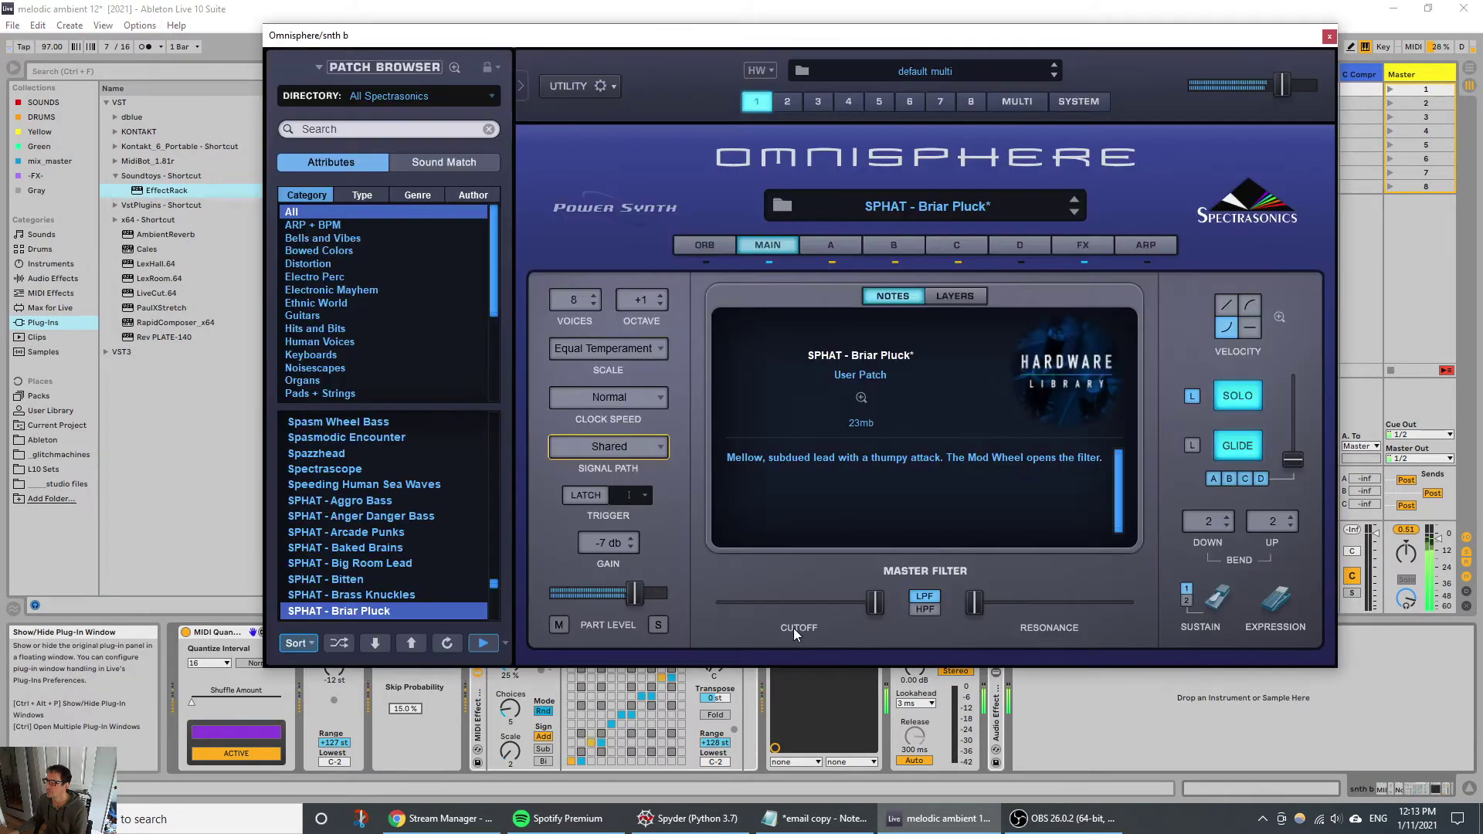
pyautogui.click(836, 245)
pyautogui.moveTo(1075, 371)
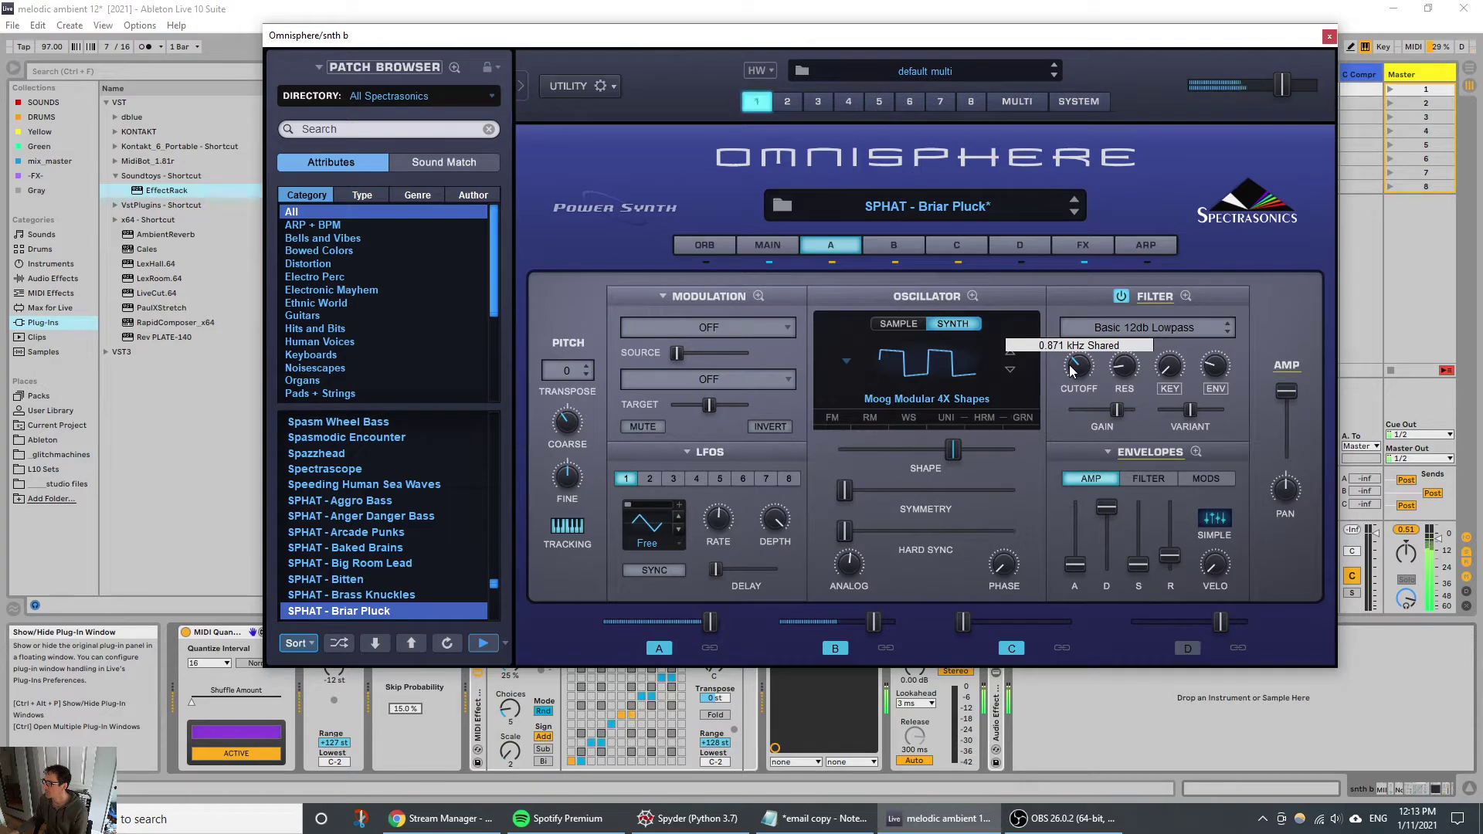
pyautogui.moveTo(1070, 372); pyautogui.dragTo(1079, 376)
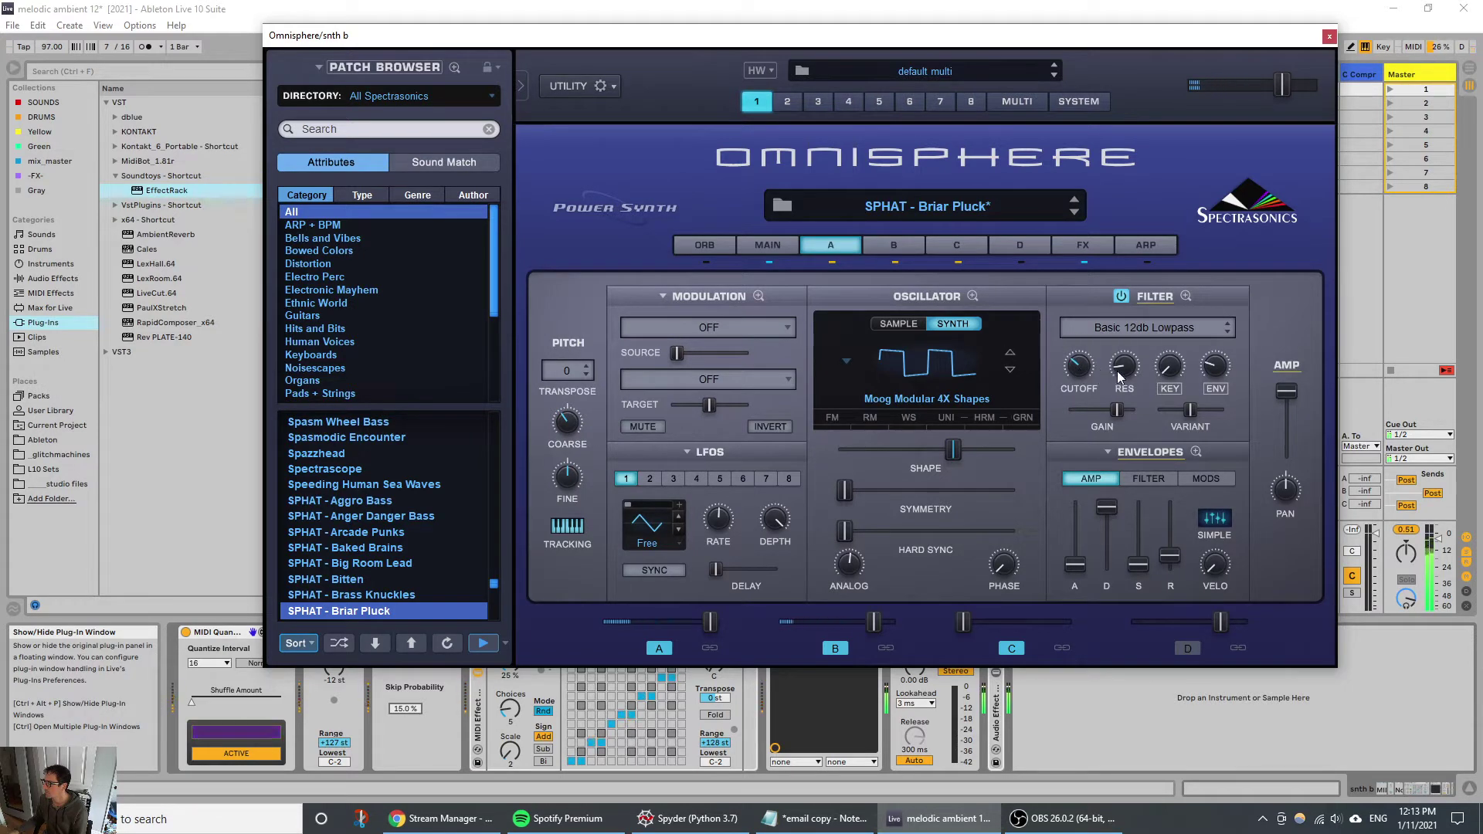
pyautogui.moveTo(1129, 357)
pyautogui.scroll(1, 1129, 357)
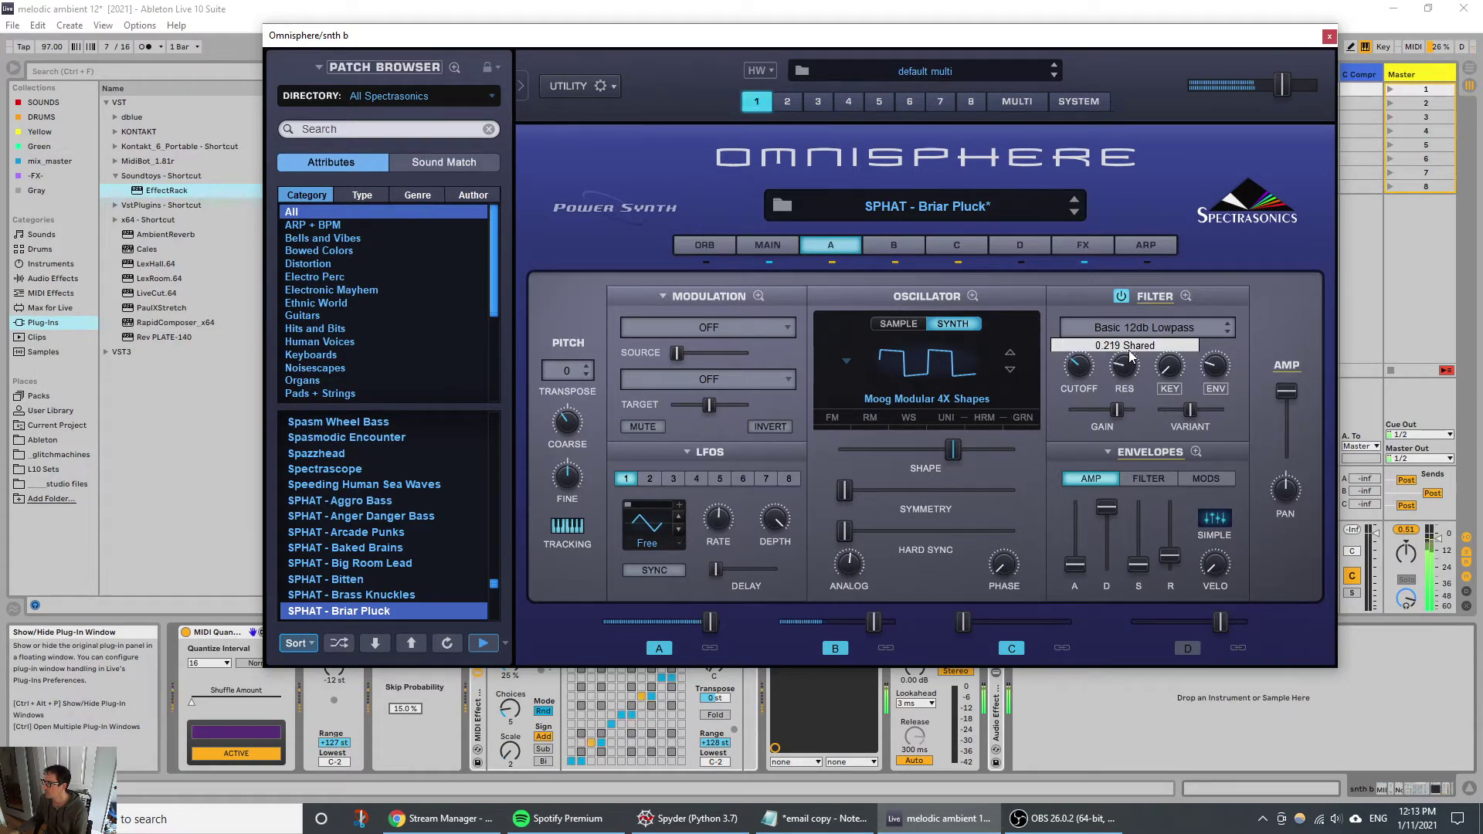
pyautogui.moveTo(1086, 367)
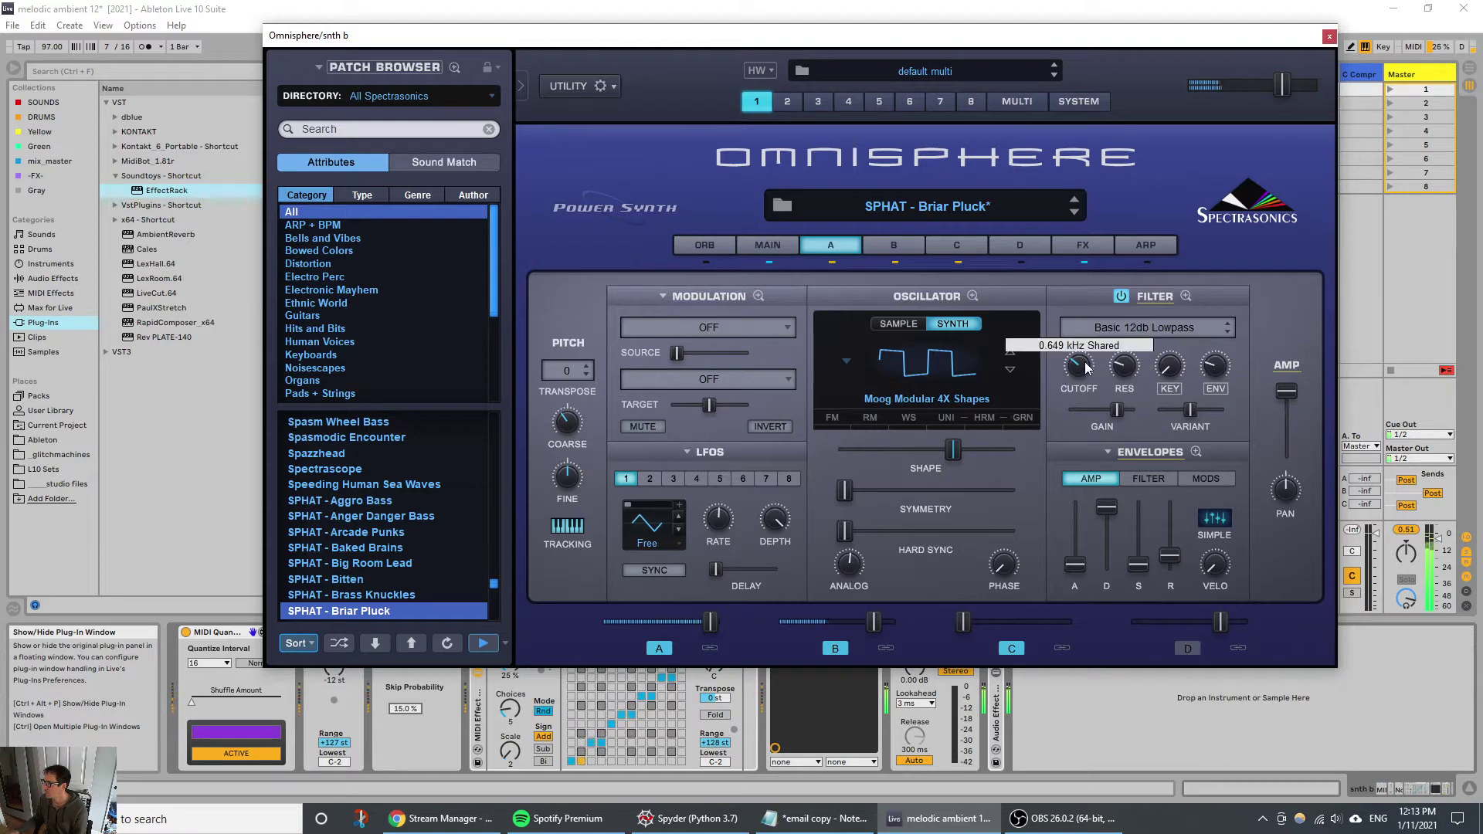
pyautogui.scroll(2, 1086, 368)
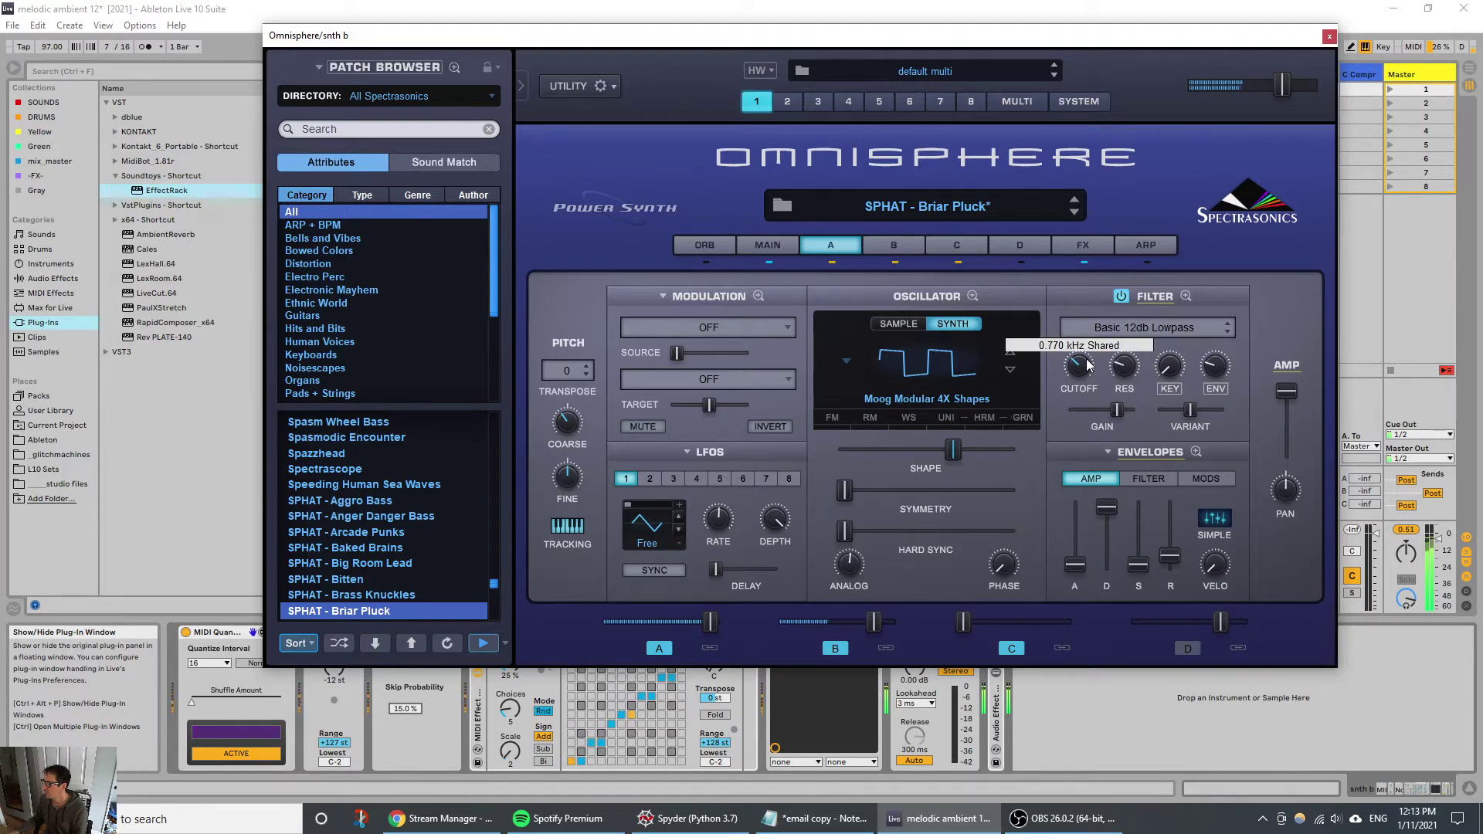
pyautogui.scroll(2, 1089, 365)
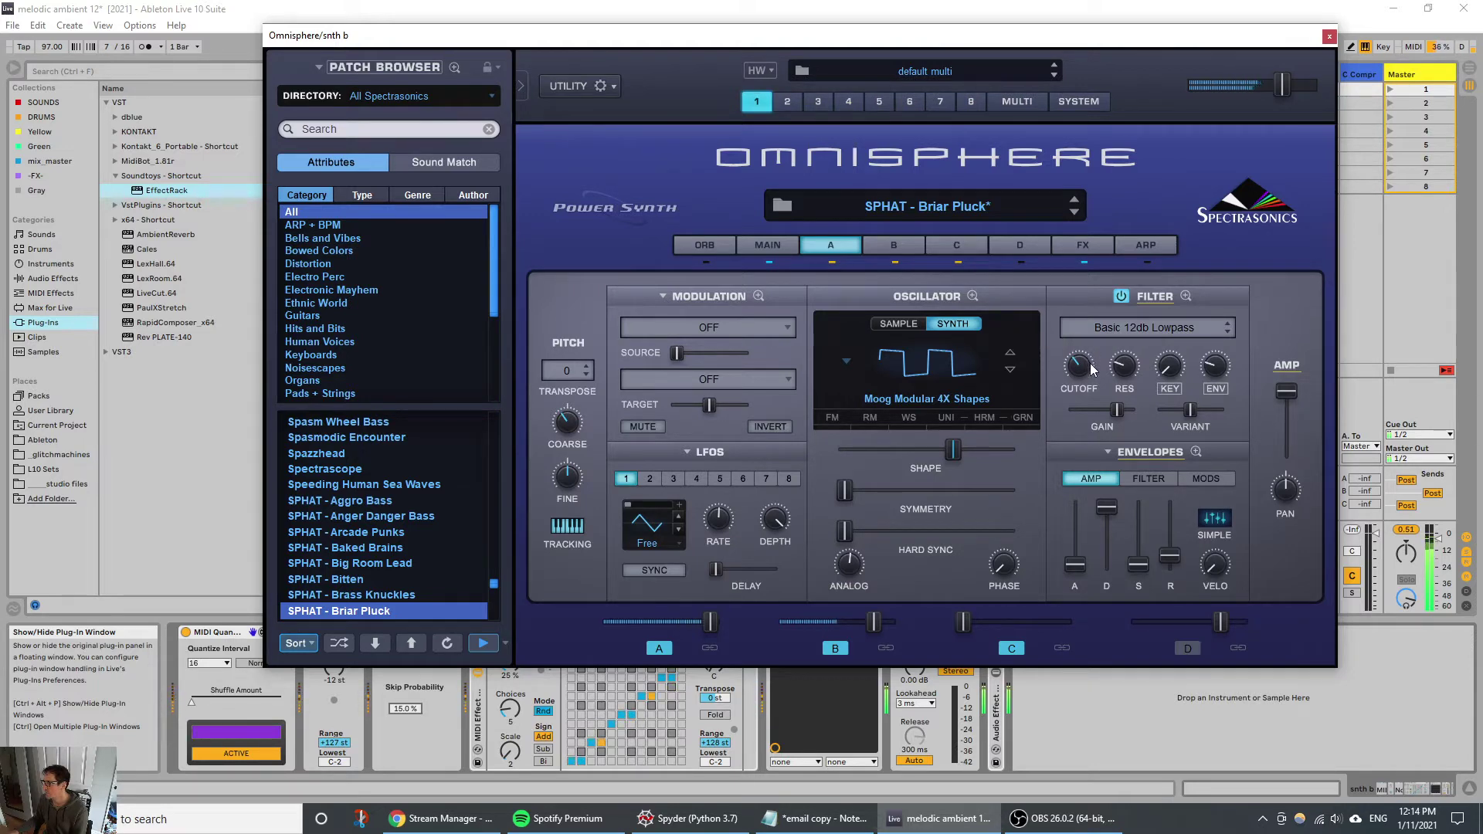
# Step: Try adding hard sync to layer A's oscillator and return it to 0.000
pyautogui.moveTo(846, 565); pyautogui.dragTo(916, 522)
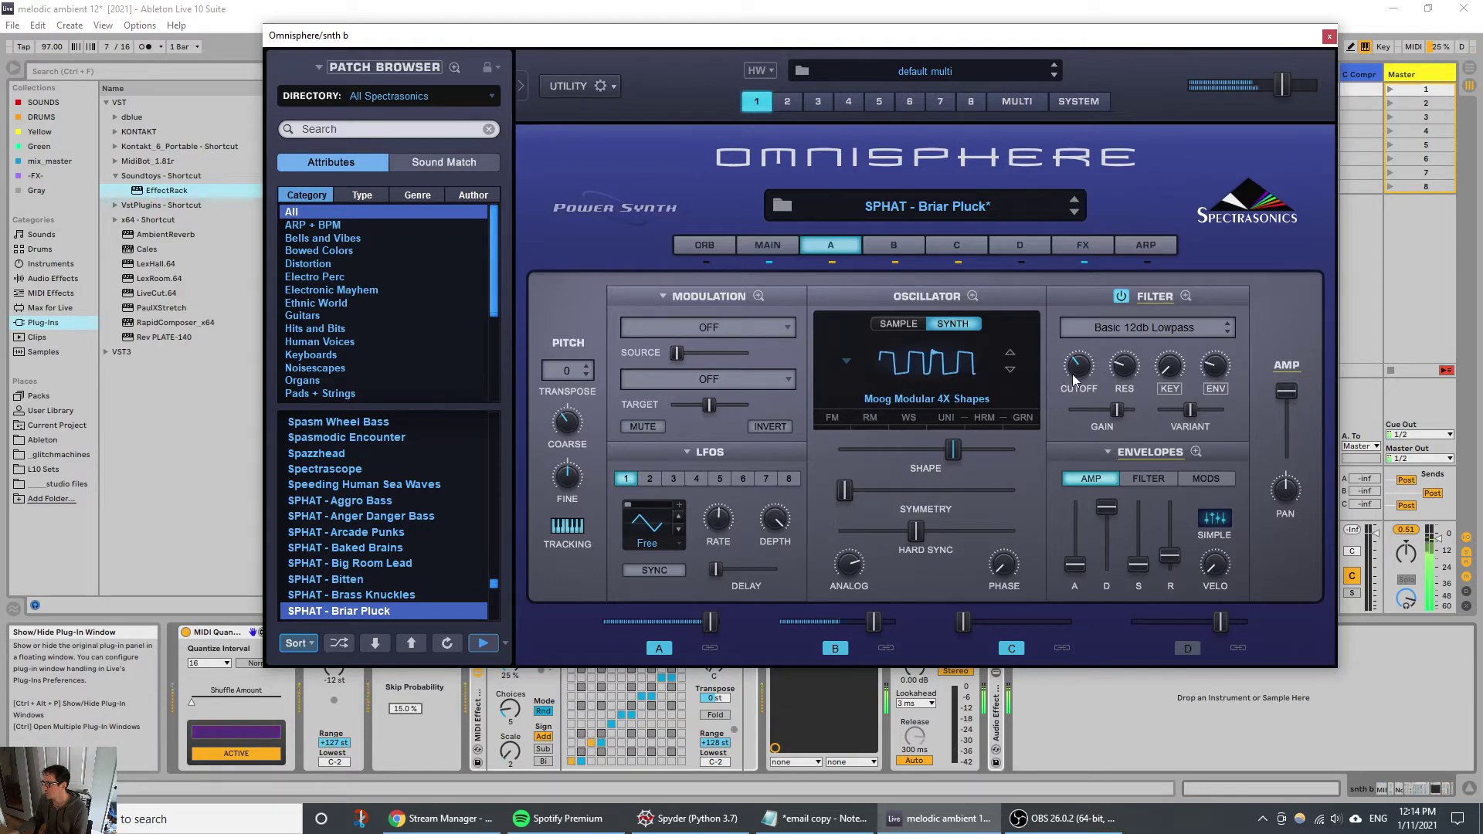
pyautogui.moveTo(1072, 373)
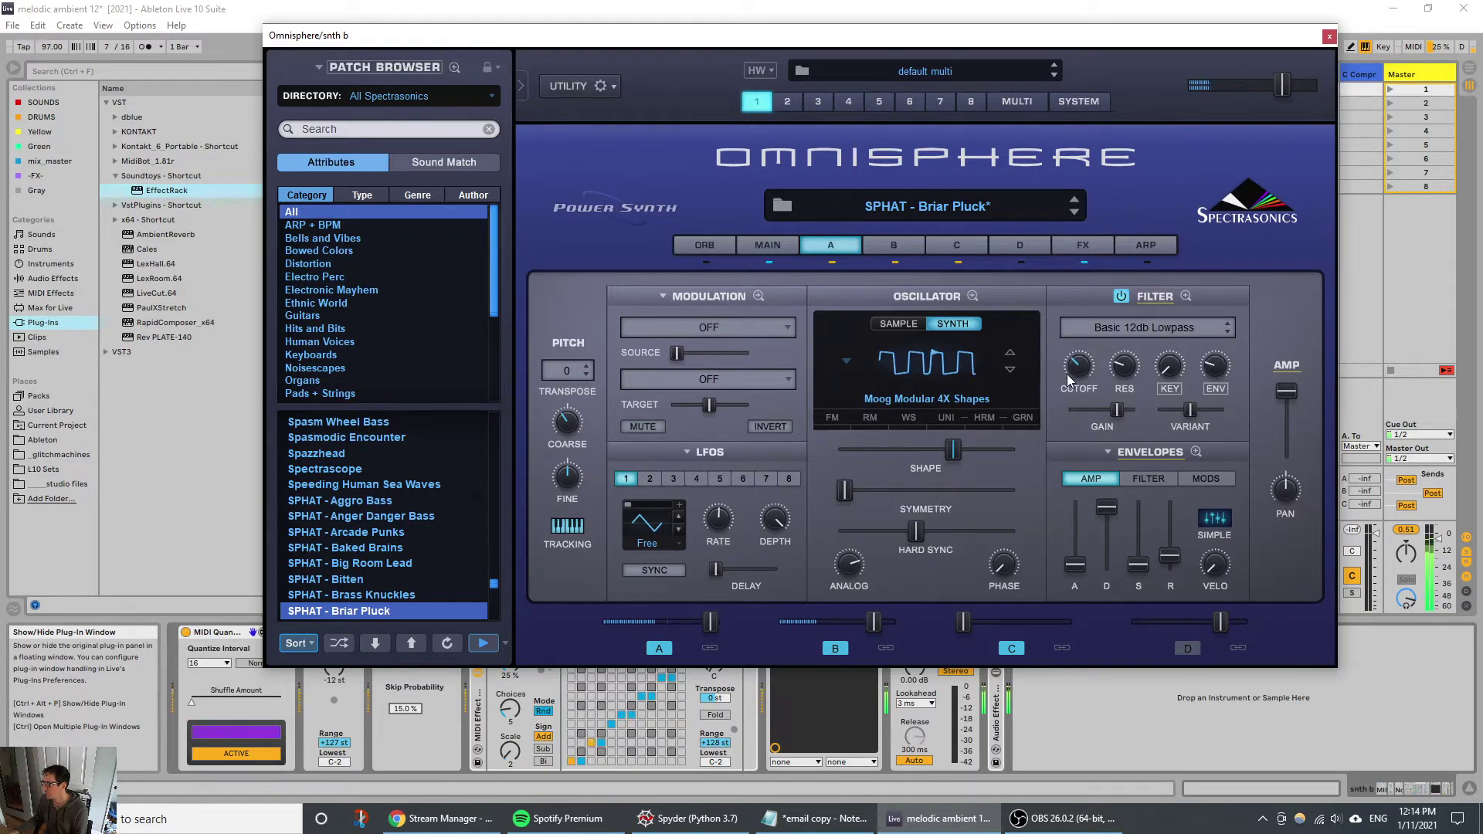
pyautogui.moveTo(916, 530); pyautogui.dragTo(830, 531)
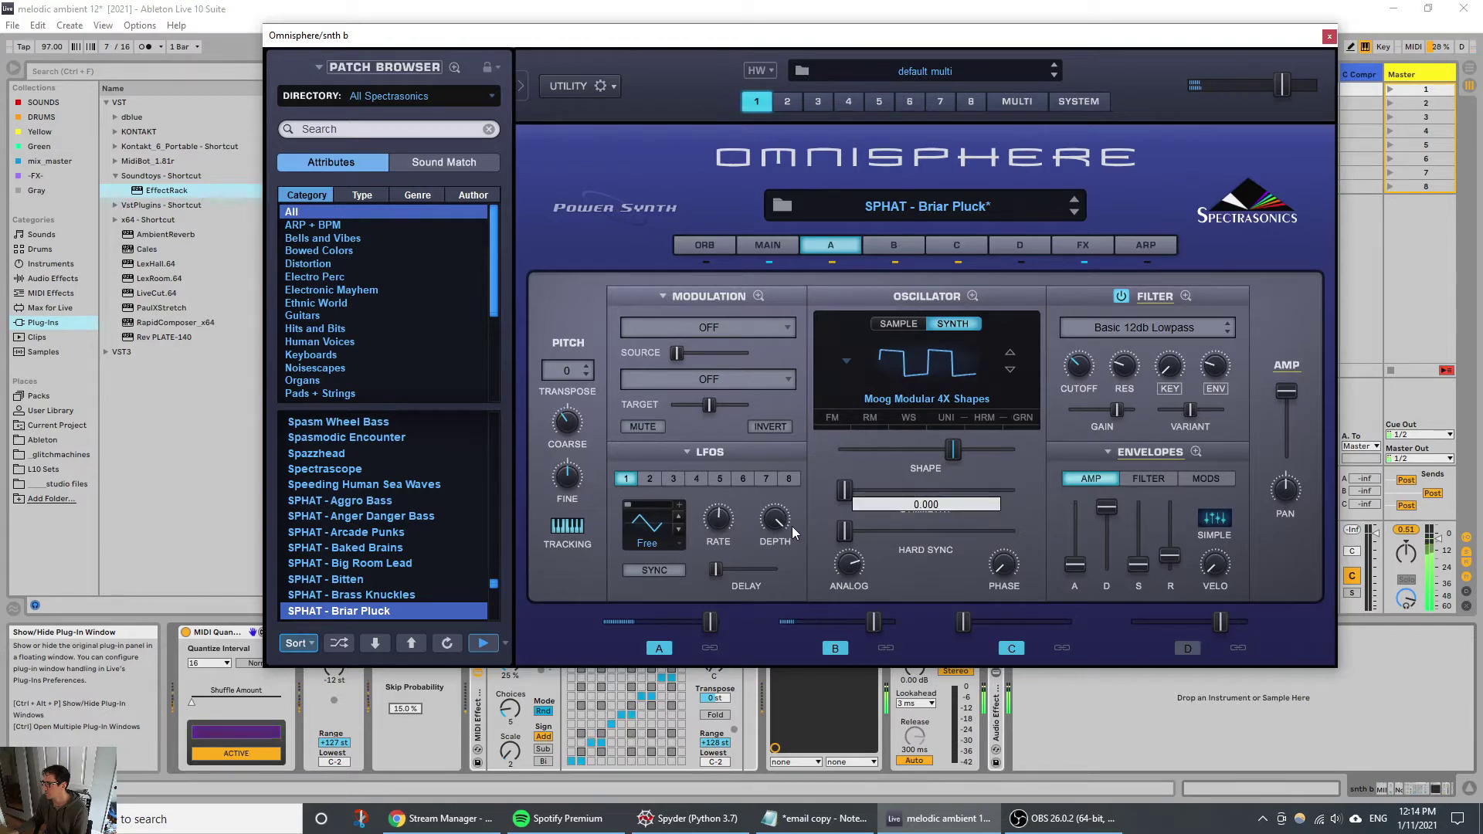
pyautogui.moveTo(1078, 369)
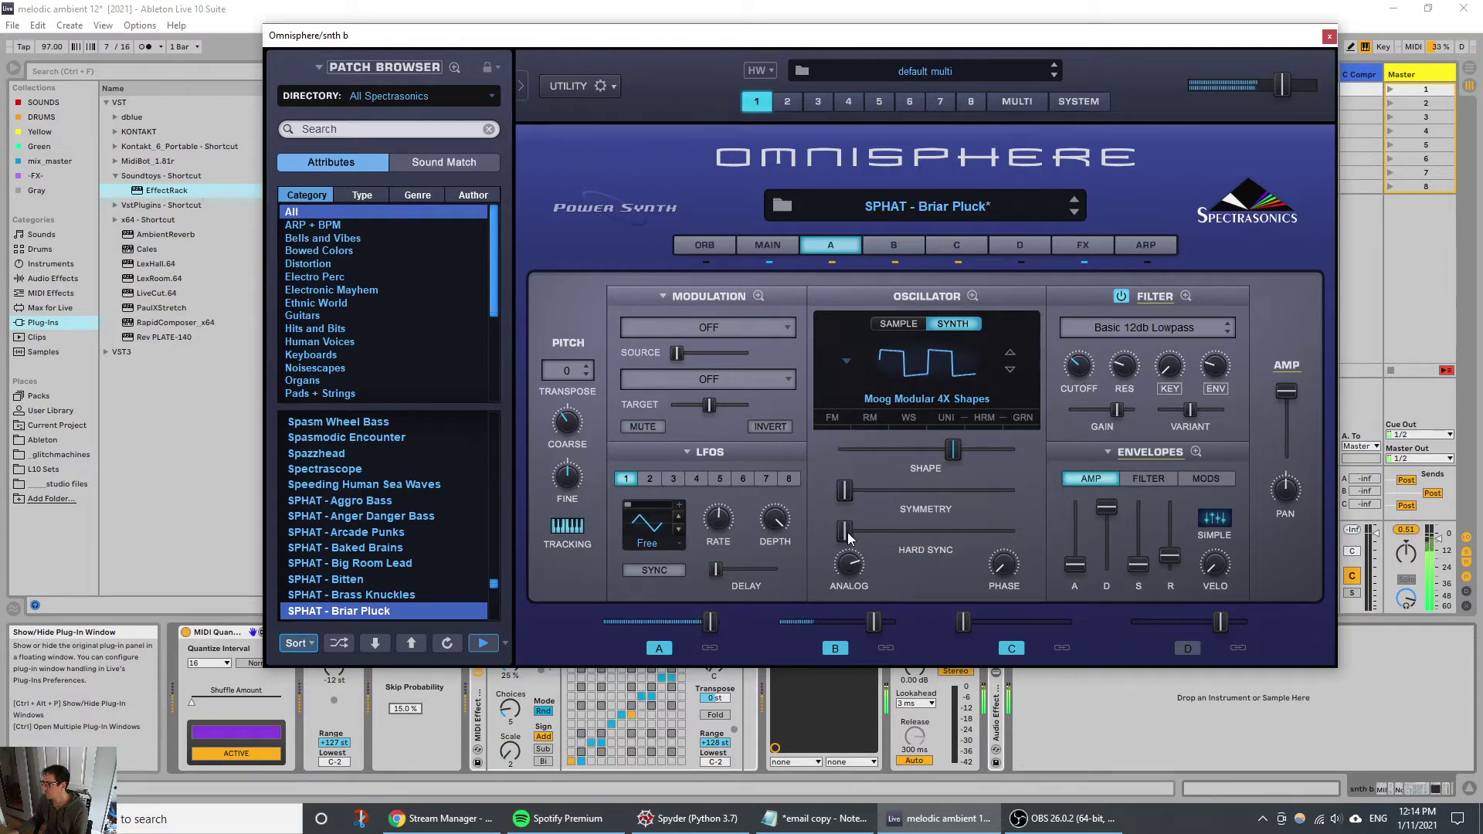
# Step: Try a lower shape setting on layer A's oscillator together with a slight filter cutoff change
pyautogui.moveTo(952, 450); pyautogui.dragTo(893, 440)
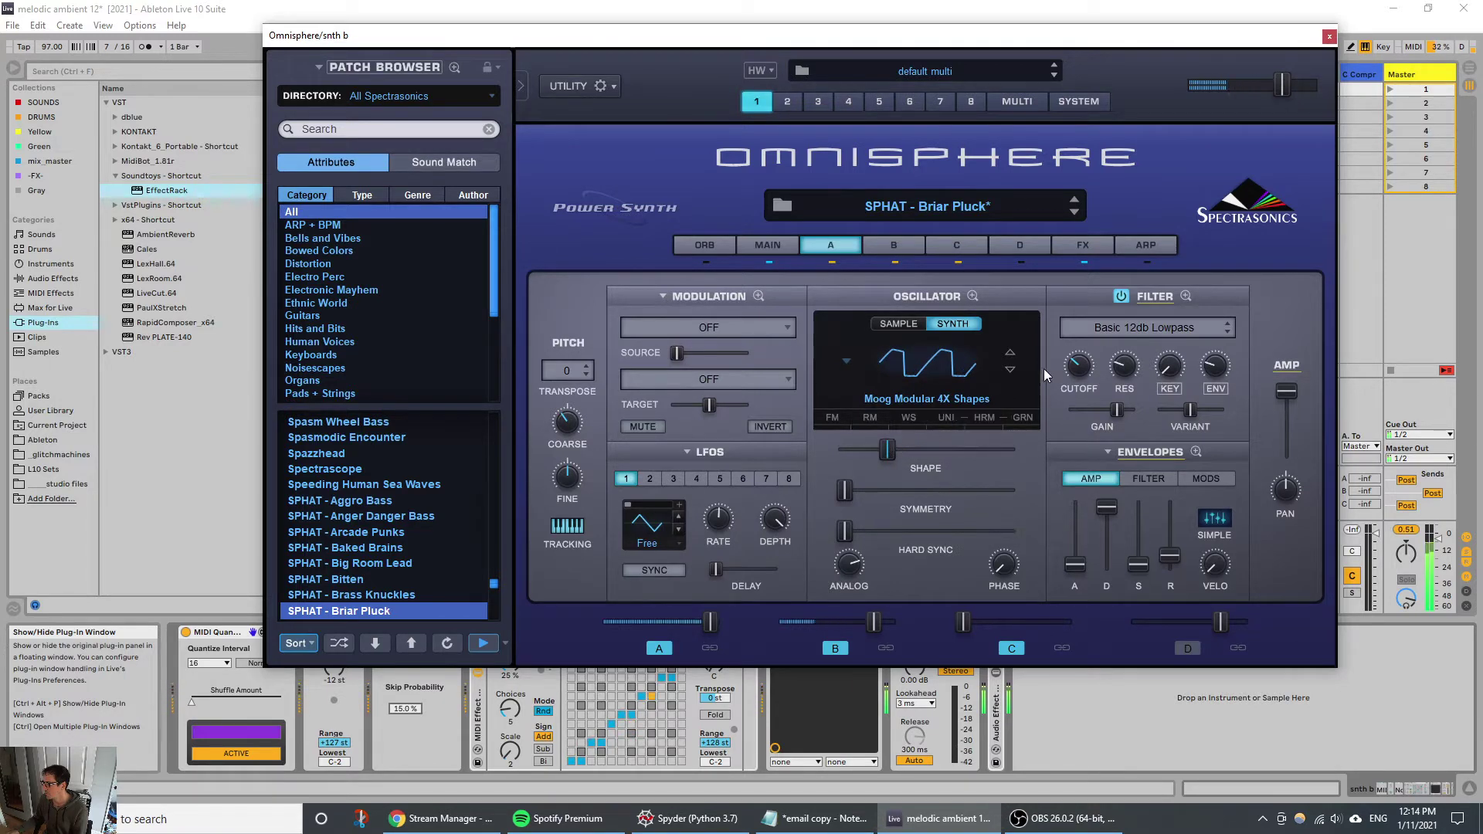
pyautogui.moveTo(1080, 365)
pyautogui.moveTo(1080, 365); pyautogui.dragTo(1073, 368)
pyautogui.moveTo(897, 454); pyautogui.dragTo(908, 458)
# Step: Undo the oscillator shape and filter cutoff changes, and close the snth b synth window
pyautogui.hotkey('ctrl', 'z')
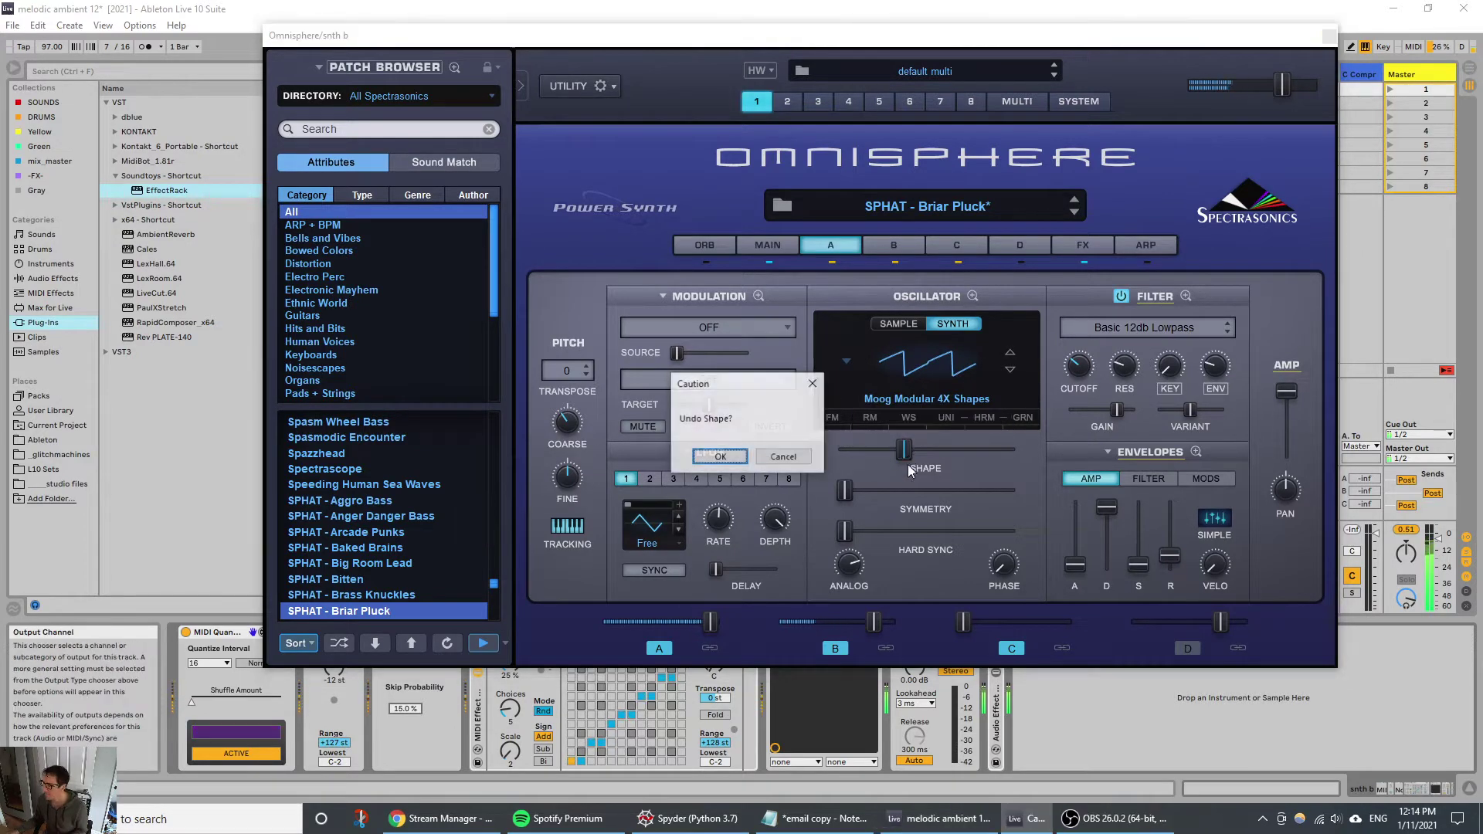
pyautogui.click(735, 459)
pyautogui.hotkey('ctrl', 'z')
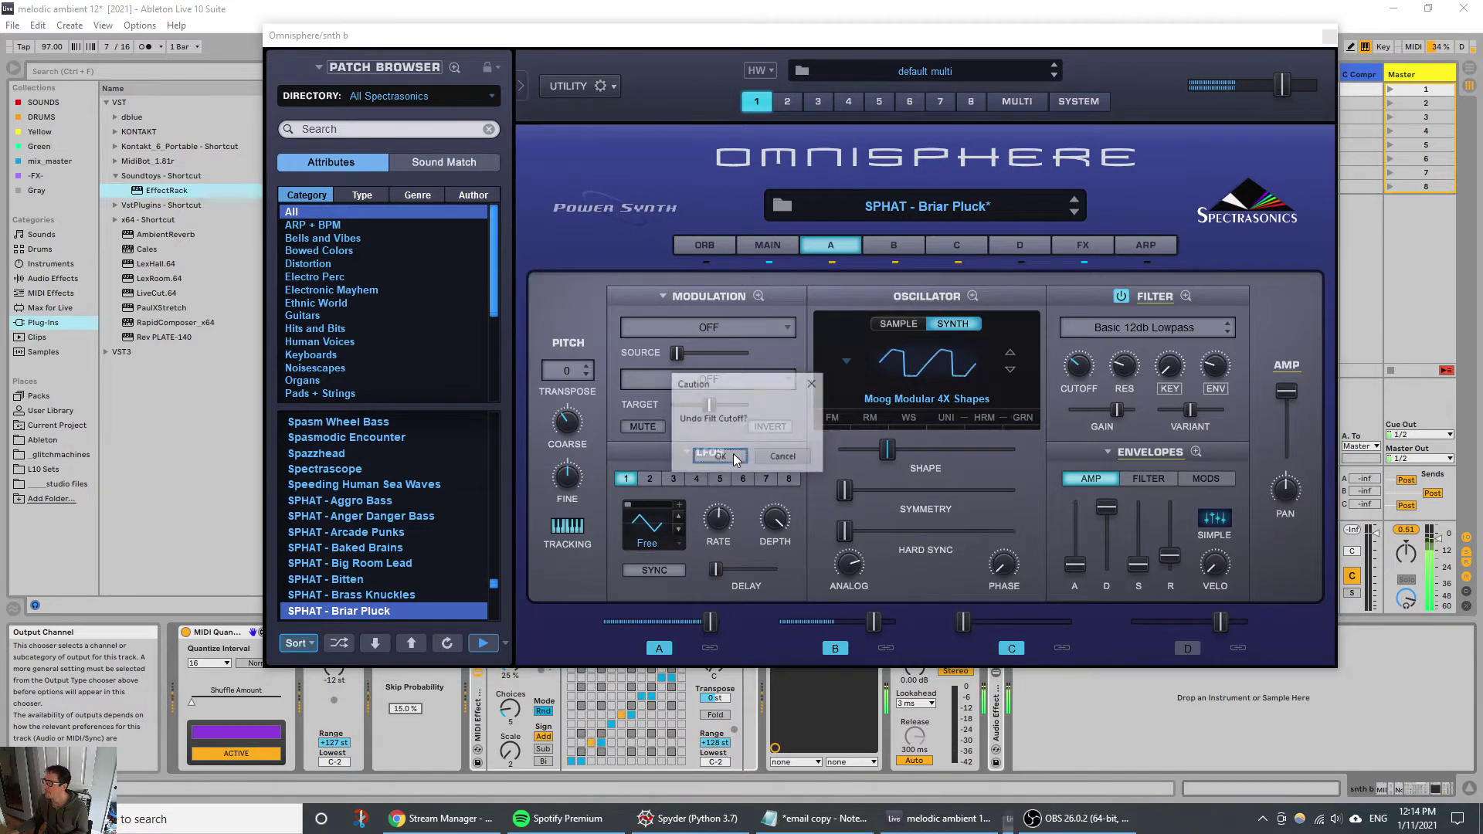
pyautogui.click(726, 461)
pyautogui.hotkey('ctrl', 'z')
pyautogui.click(726, 461)
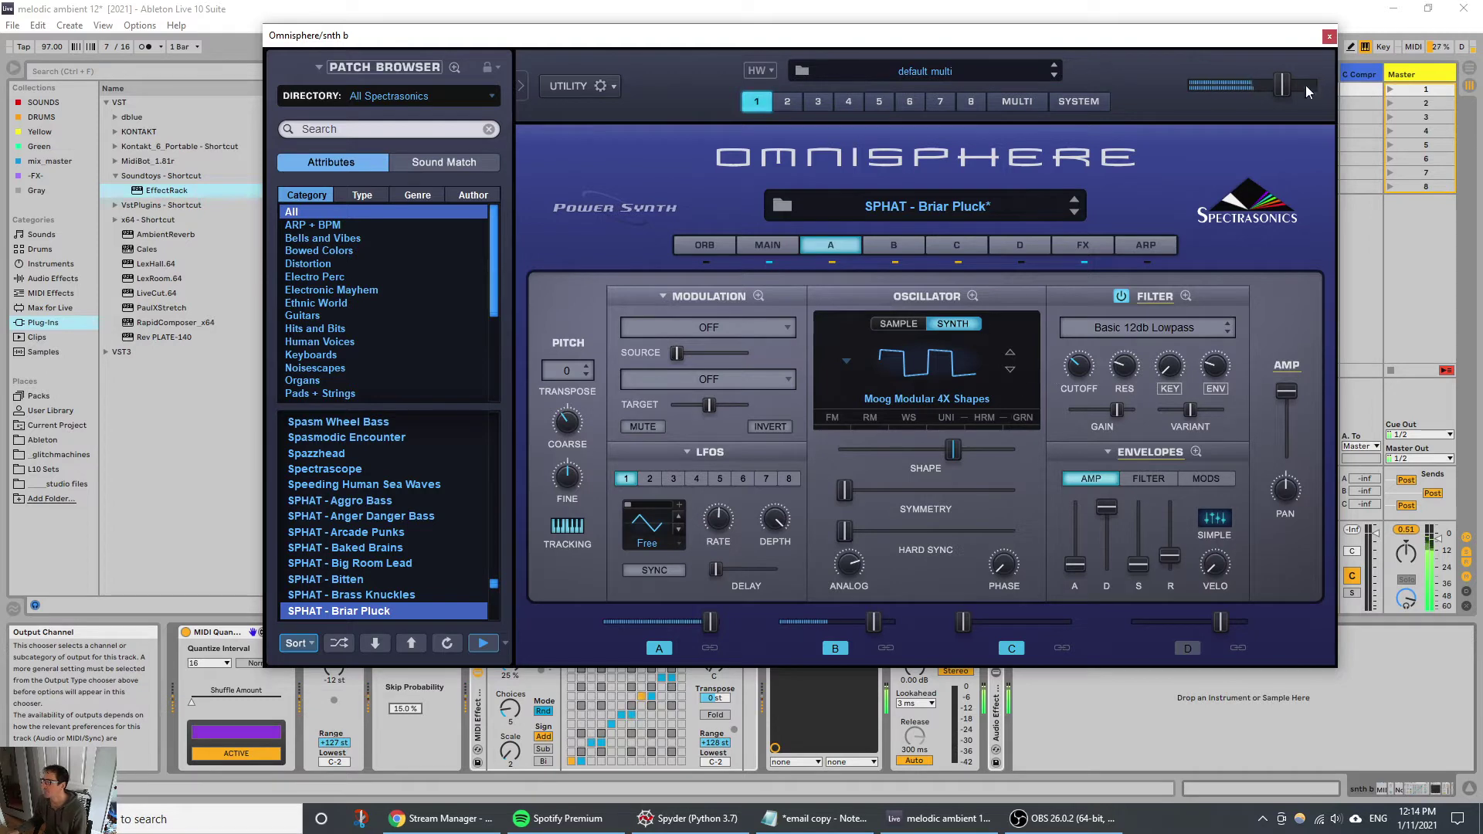
pyautogui.click(1330, 36)
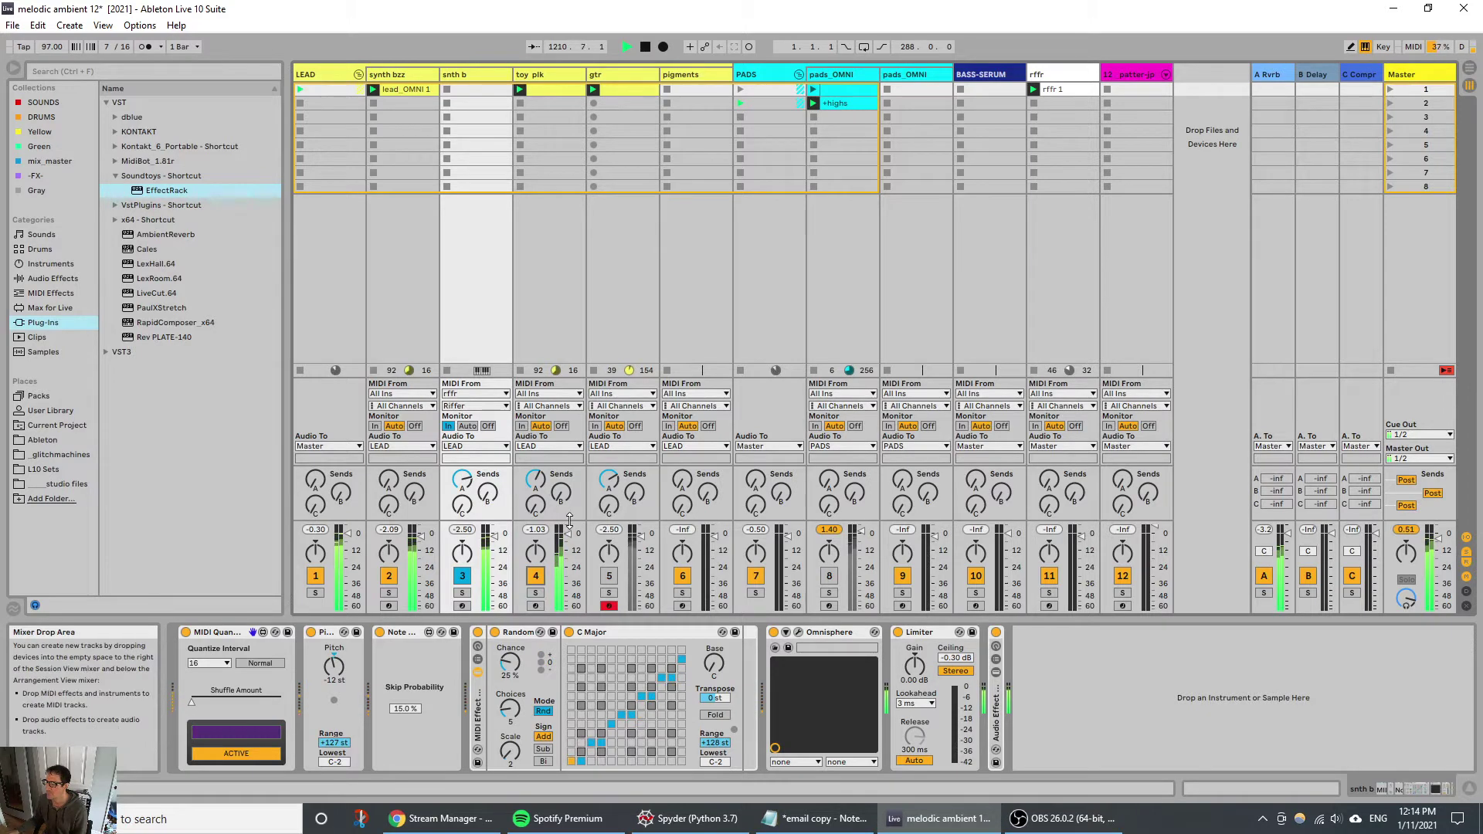
# Step: Open the EffectRack on the toy plk track, solo the track and lower the EchoBoy Jr. mix
pyautogui.click(563, 331)
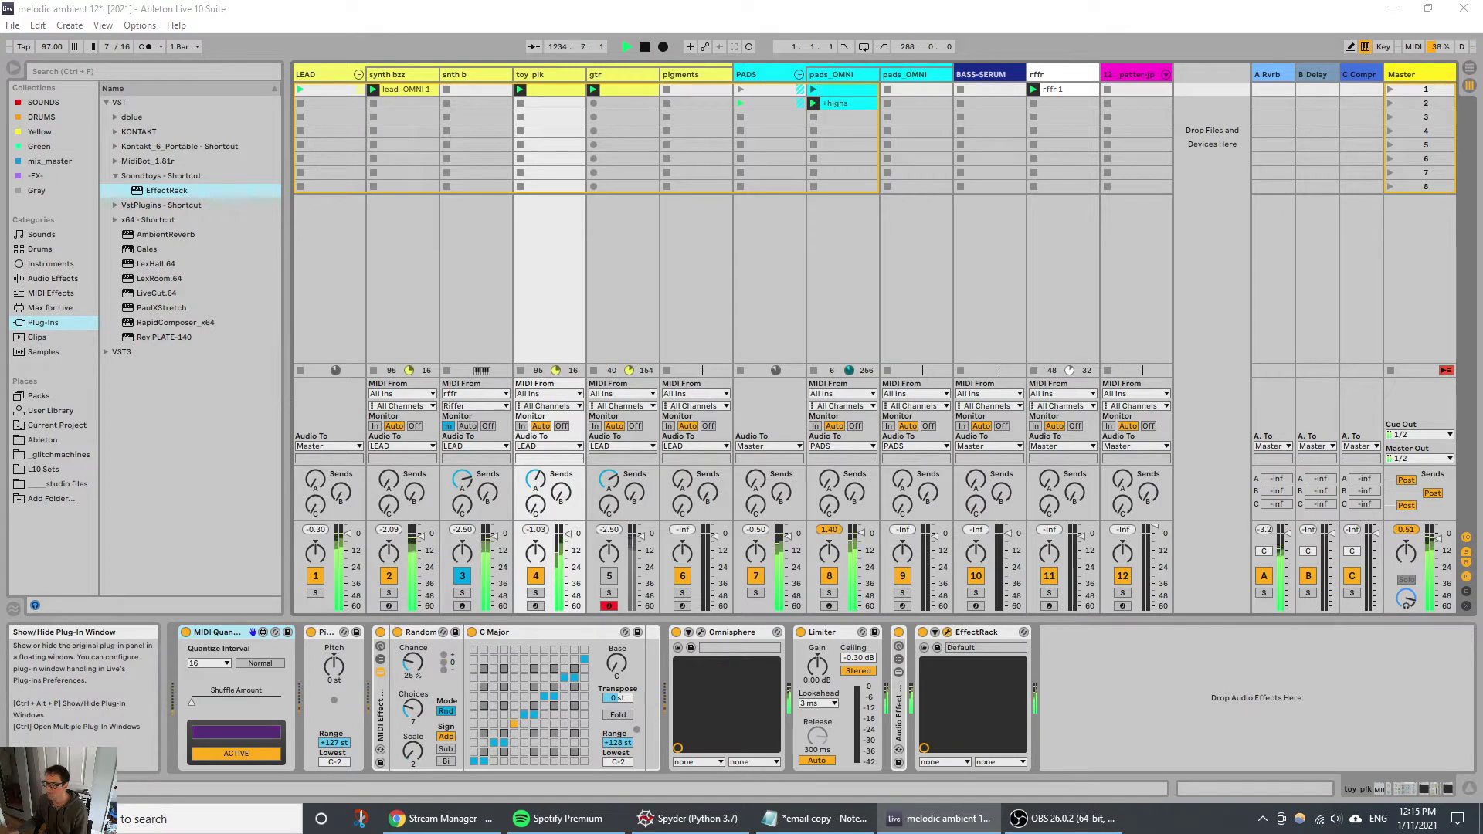
pyautogui.moveTo(0, 91); pyautogui.dragTo(557, 80)
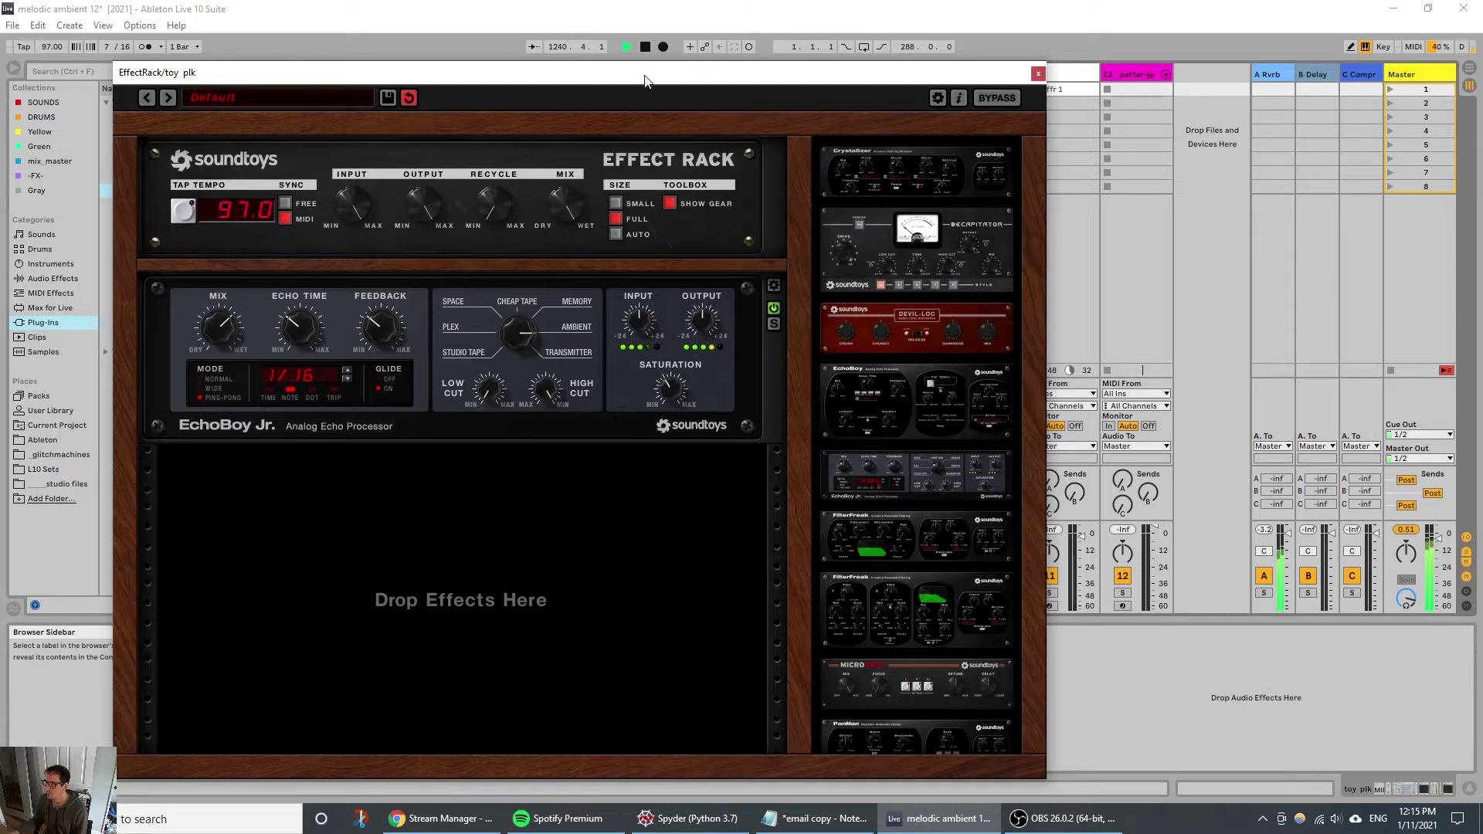
pyautogui.moveTo(646, 80); pyautogui.dragTo(314, 81)
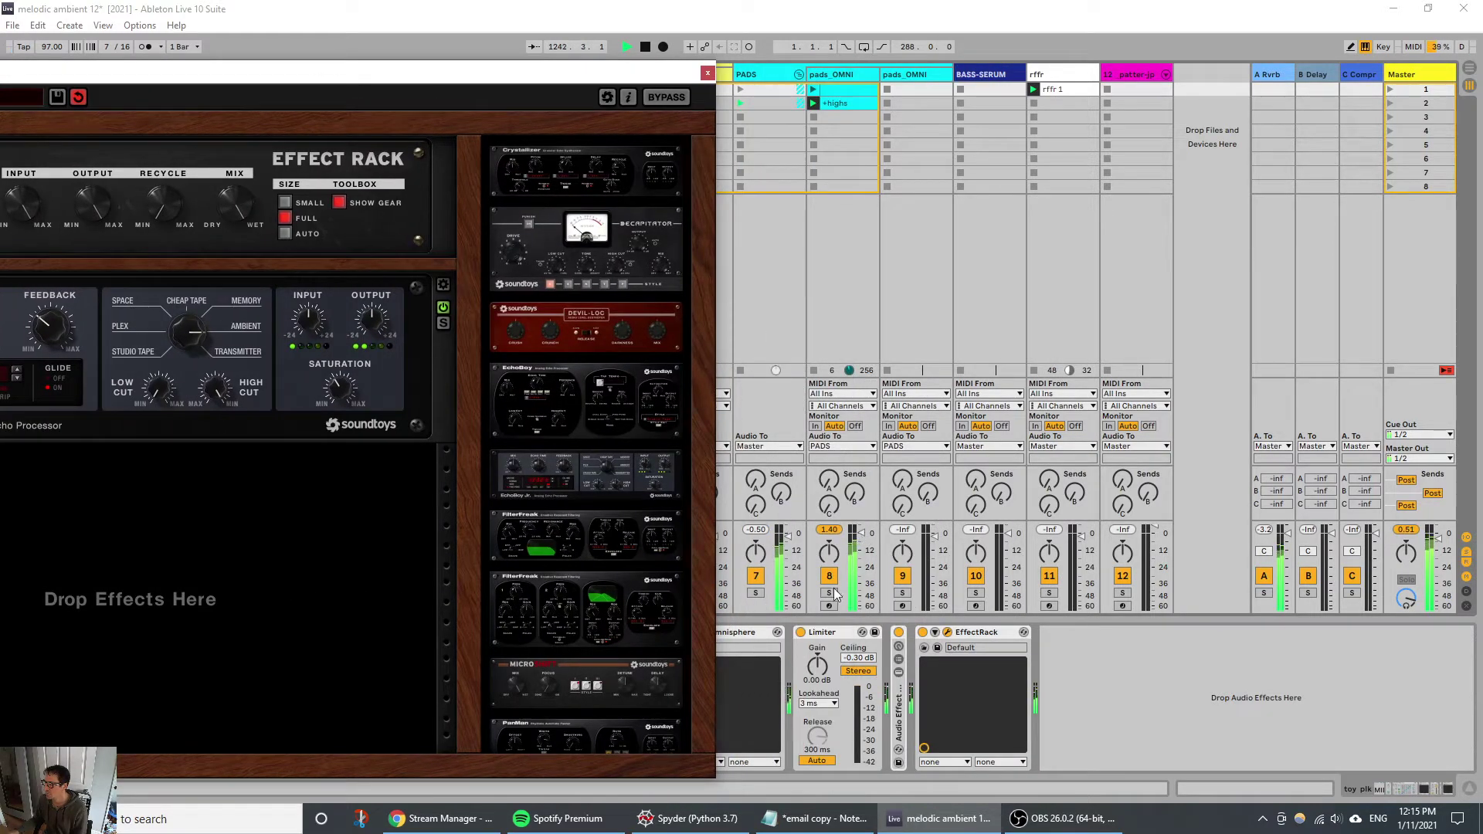
pyautogui.moveTo(452, 74); pyautogui.dragTo(1016, 87)
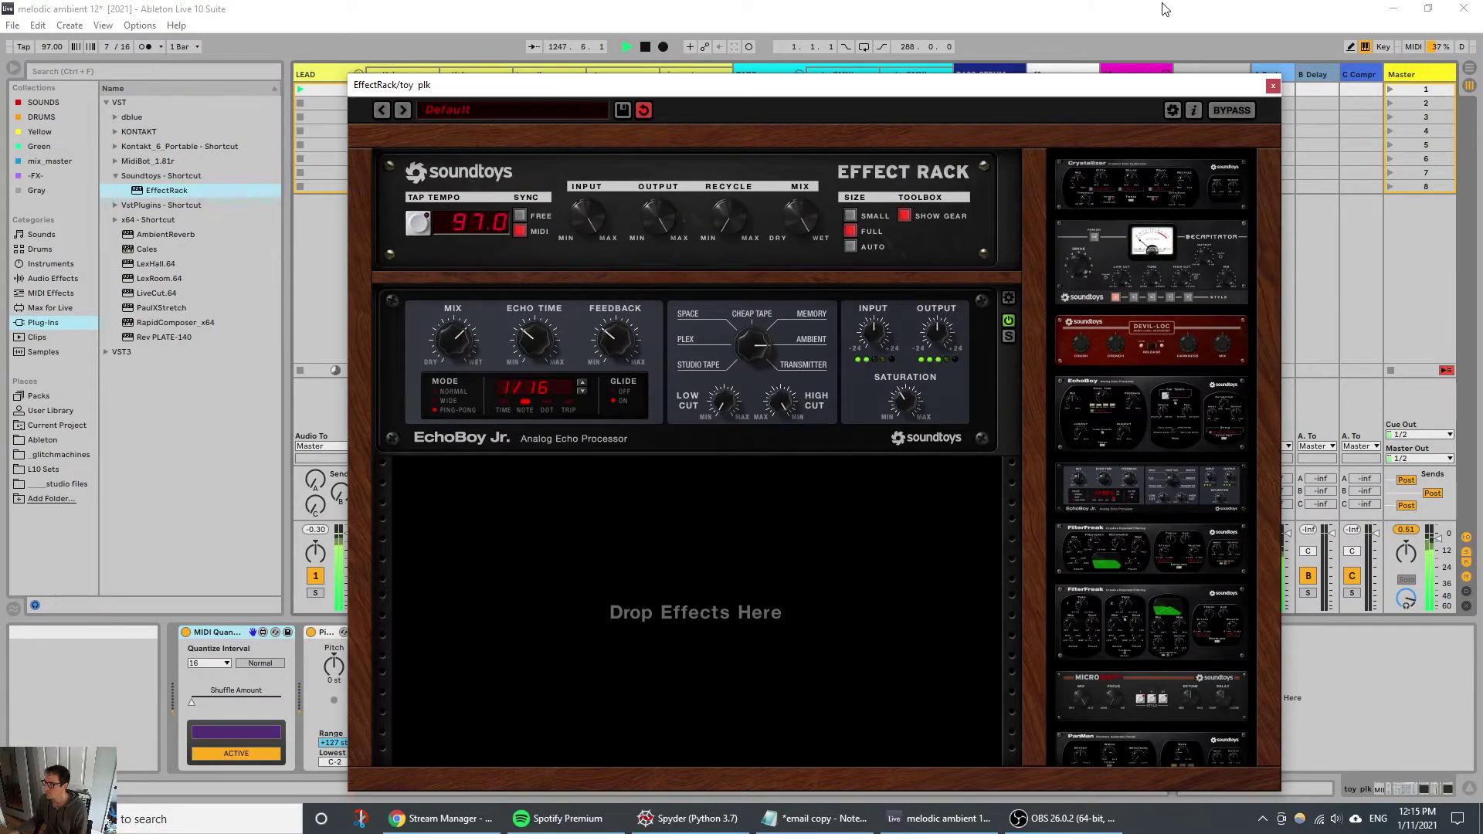
pyautogui.moveTo(1071, 87); pyautogui.dragTo(823, 60)
pyautogui.click(537, 594)
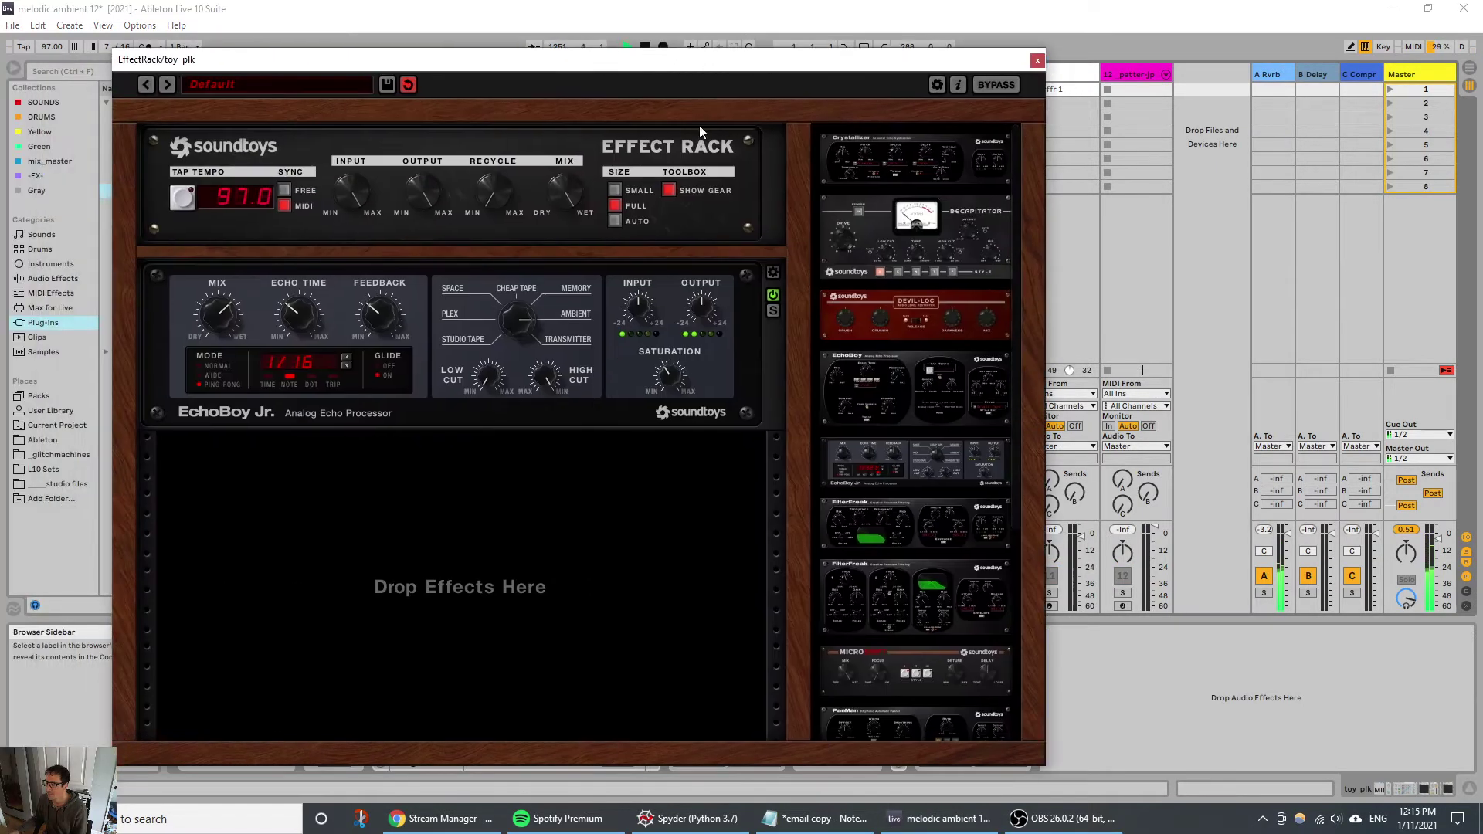
pyautogui.moveTo(211, 316); pyautogui.dragTo(214, 383)
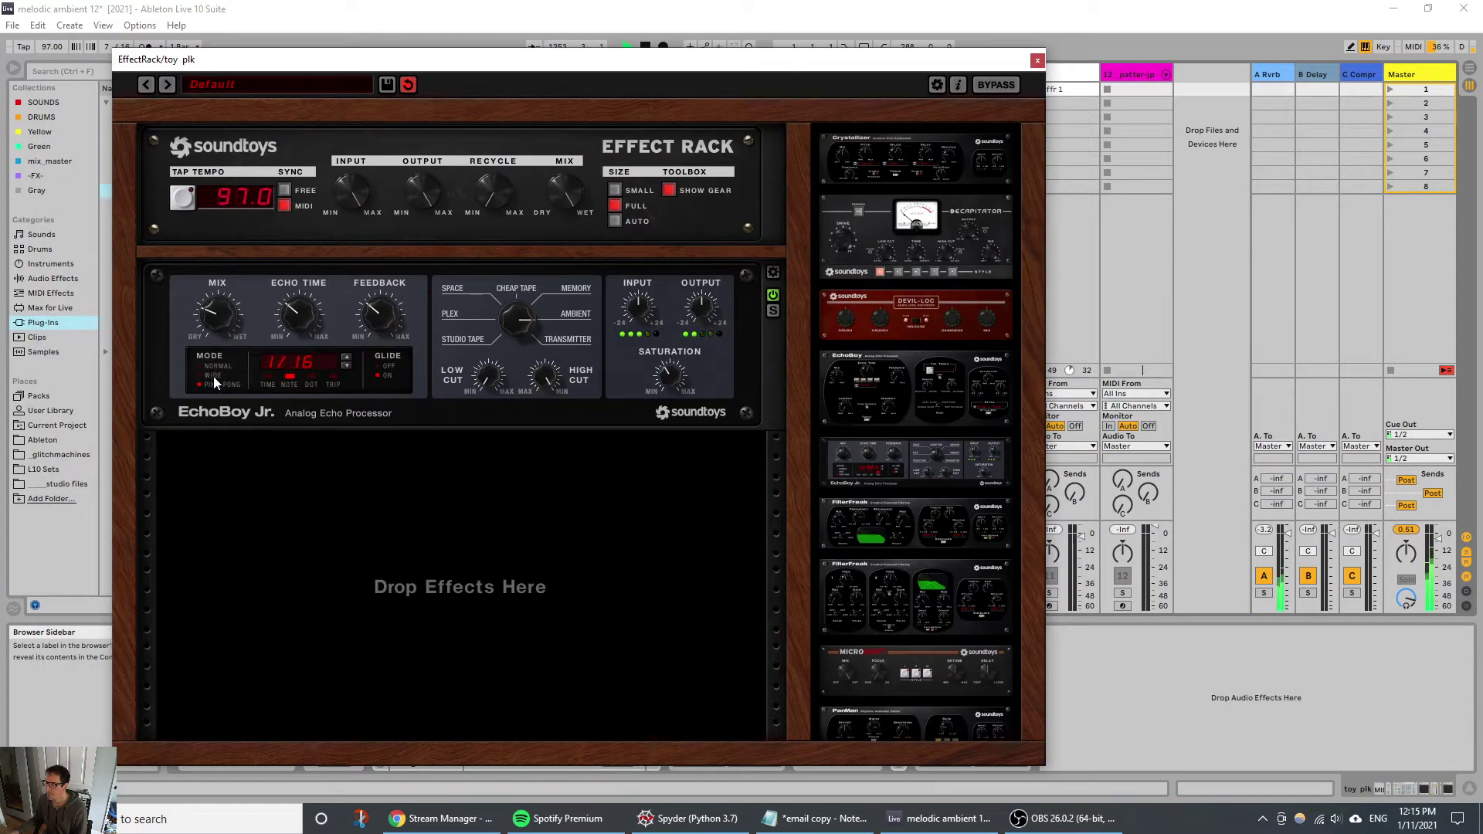
# Step: Check the playing toy plk clip's notes, set EchoBoy Jr. to the Memory style with a medium mix, and close the effect window
pyautogui.moveTo(539, 70); pyautogui.dragTo(2, 30)
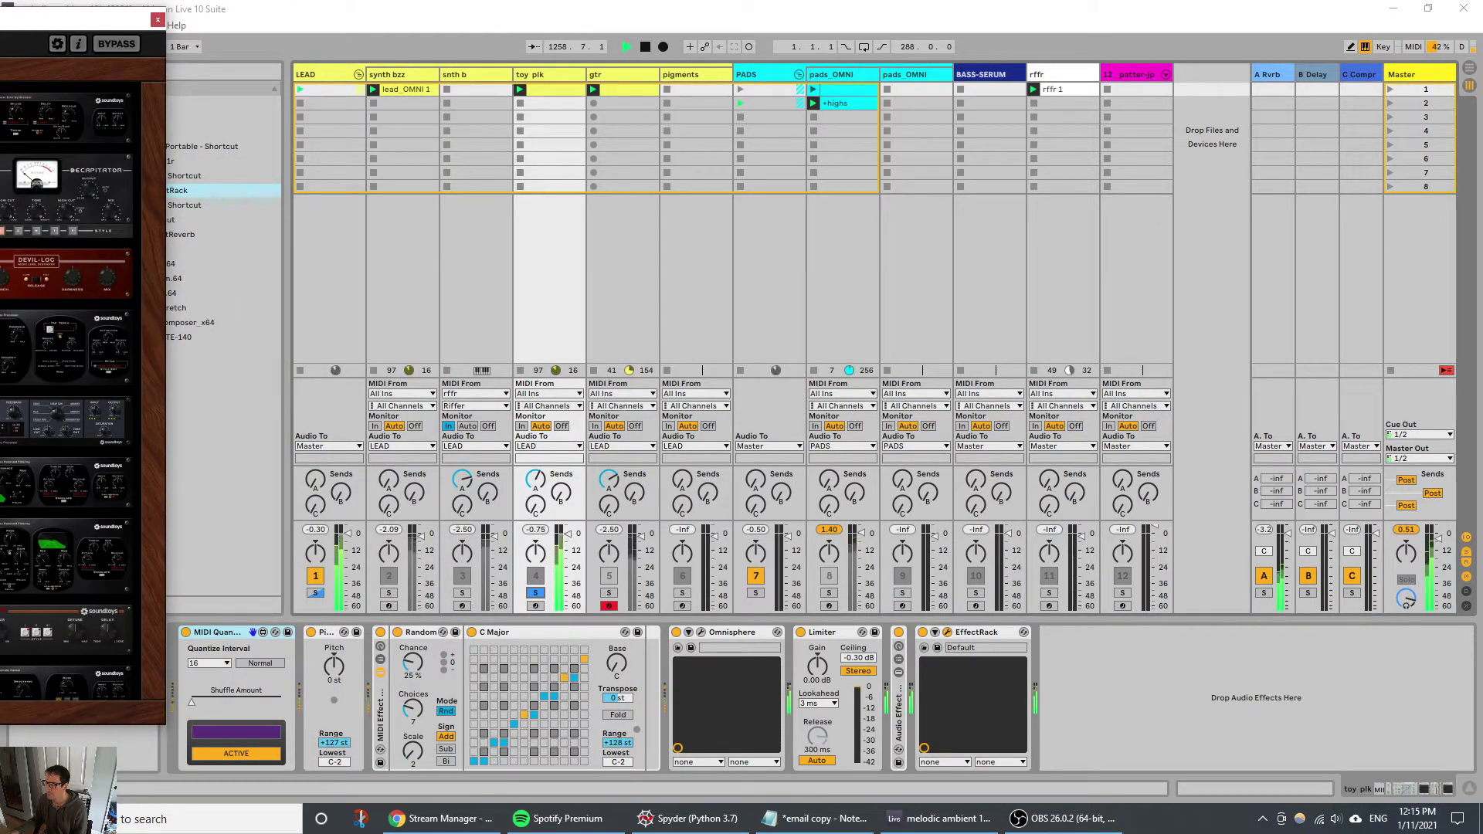
pyautogui.click(562, 91)
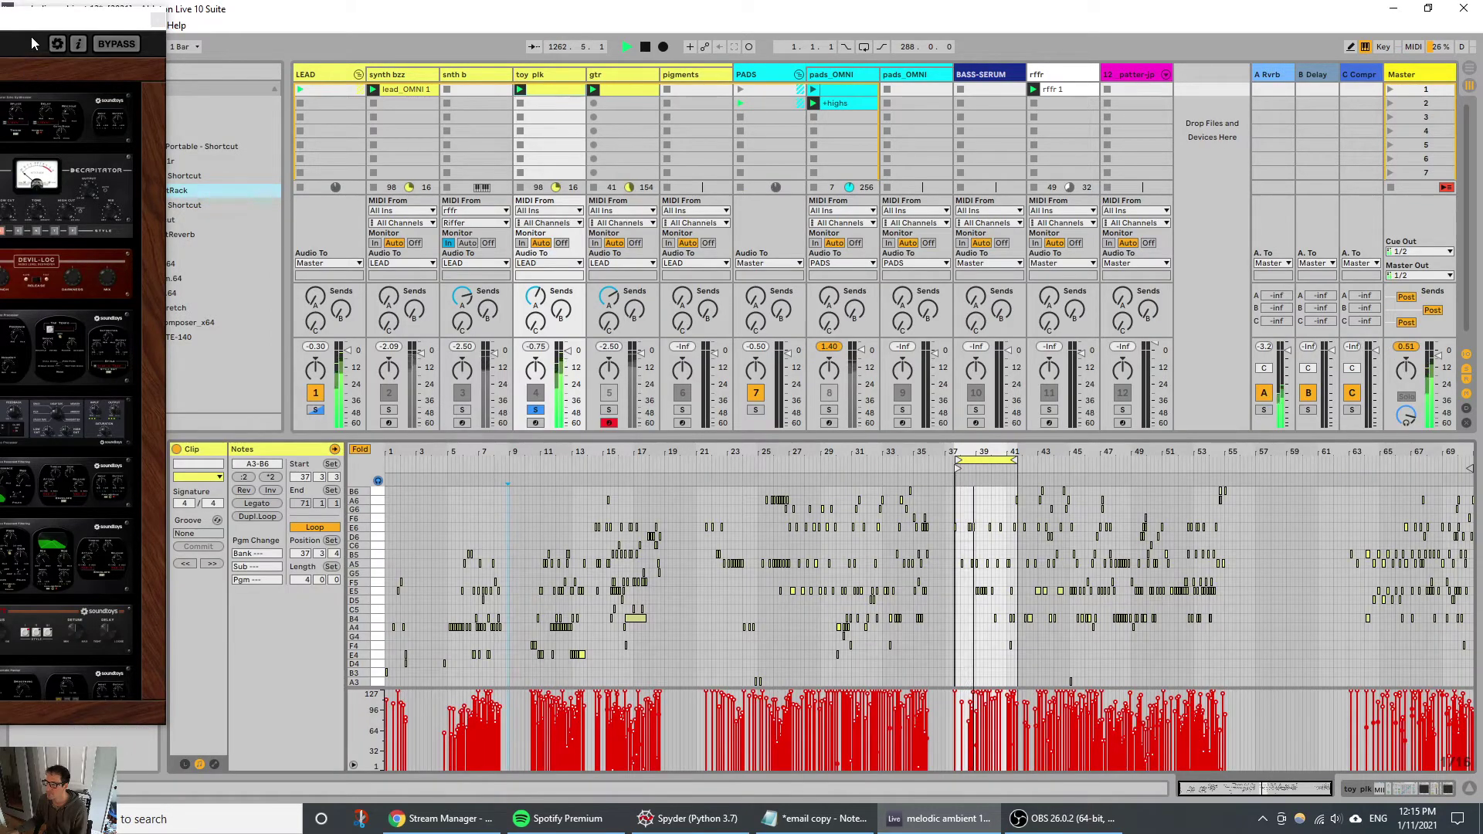
pyautogui.moveTo(31, 36); pyautogui.dragTo(608, 56)
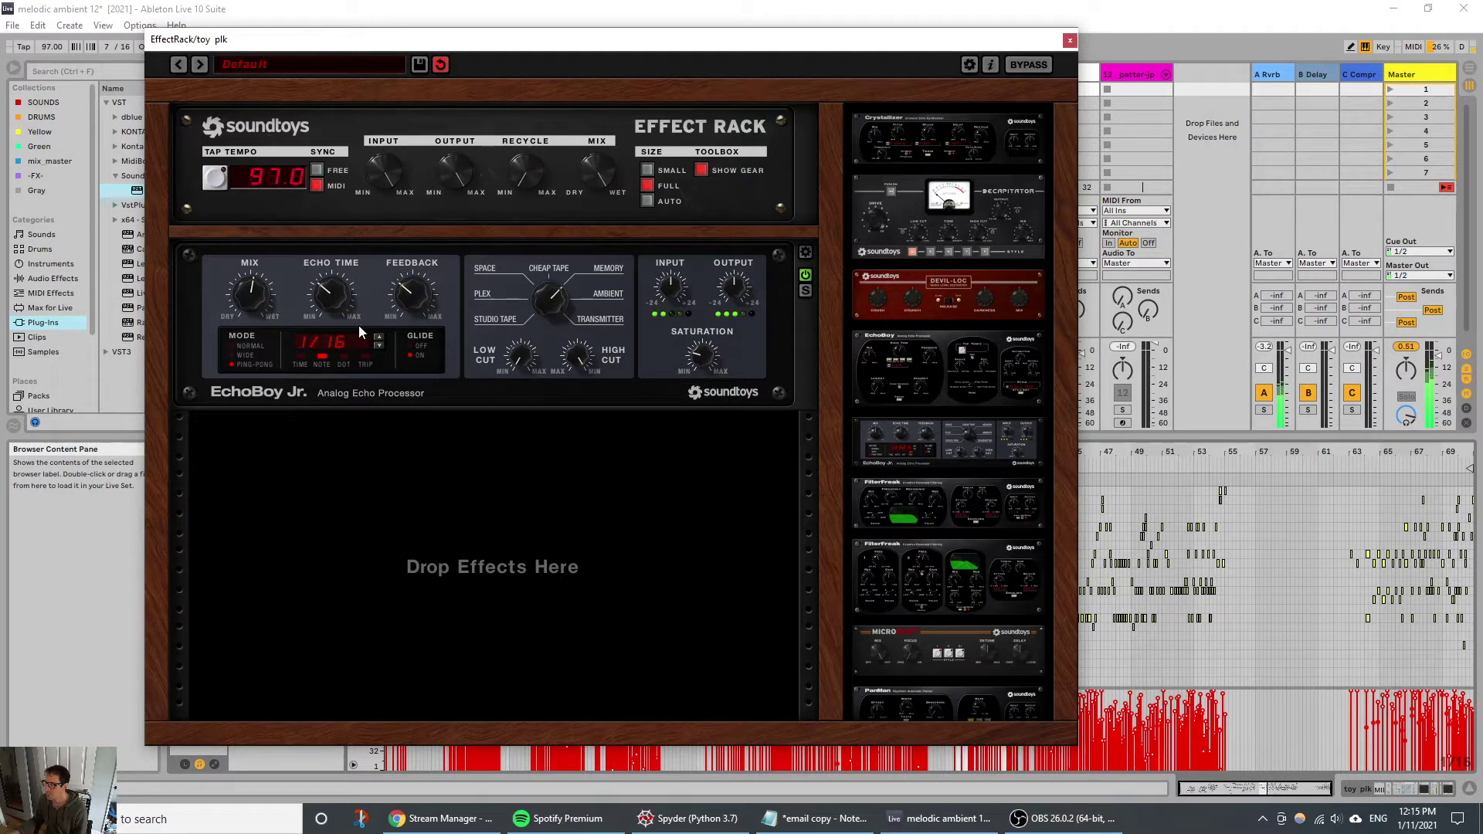
pyautogui.click(1069, 41)
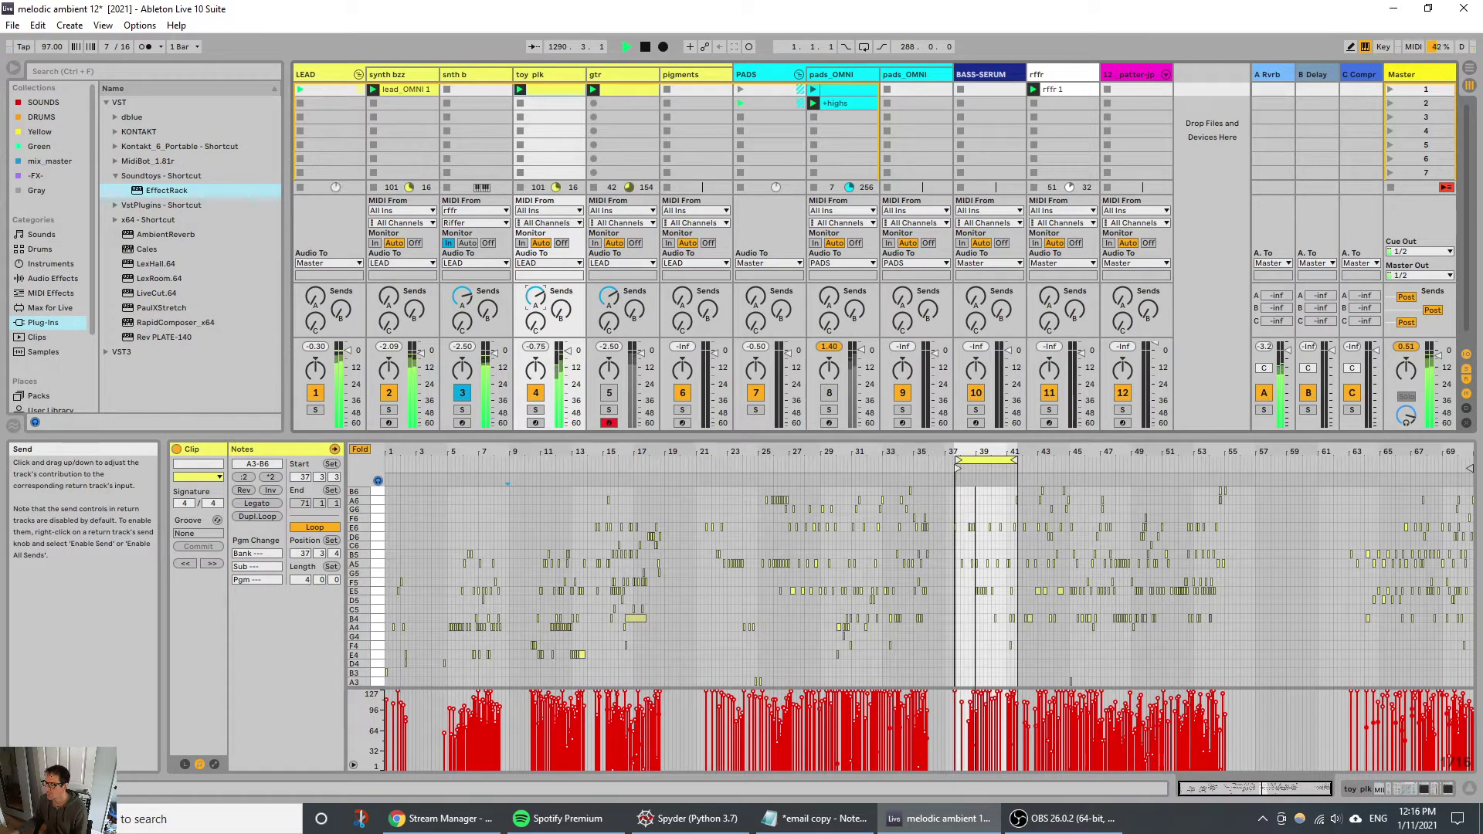
# Step: Transpose the toy plk track by -12 st with its Pitch device
pyautogui.click(555, 146)
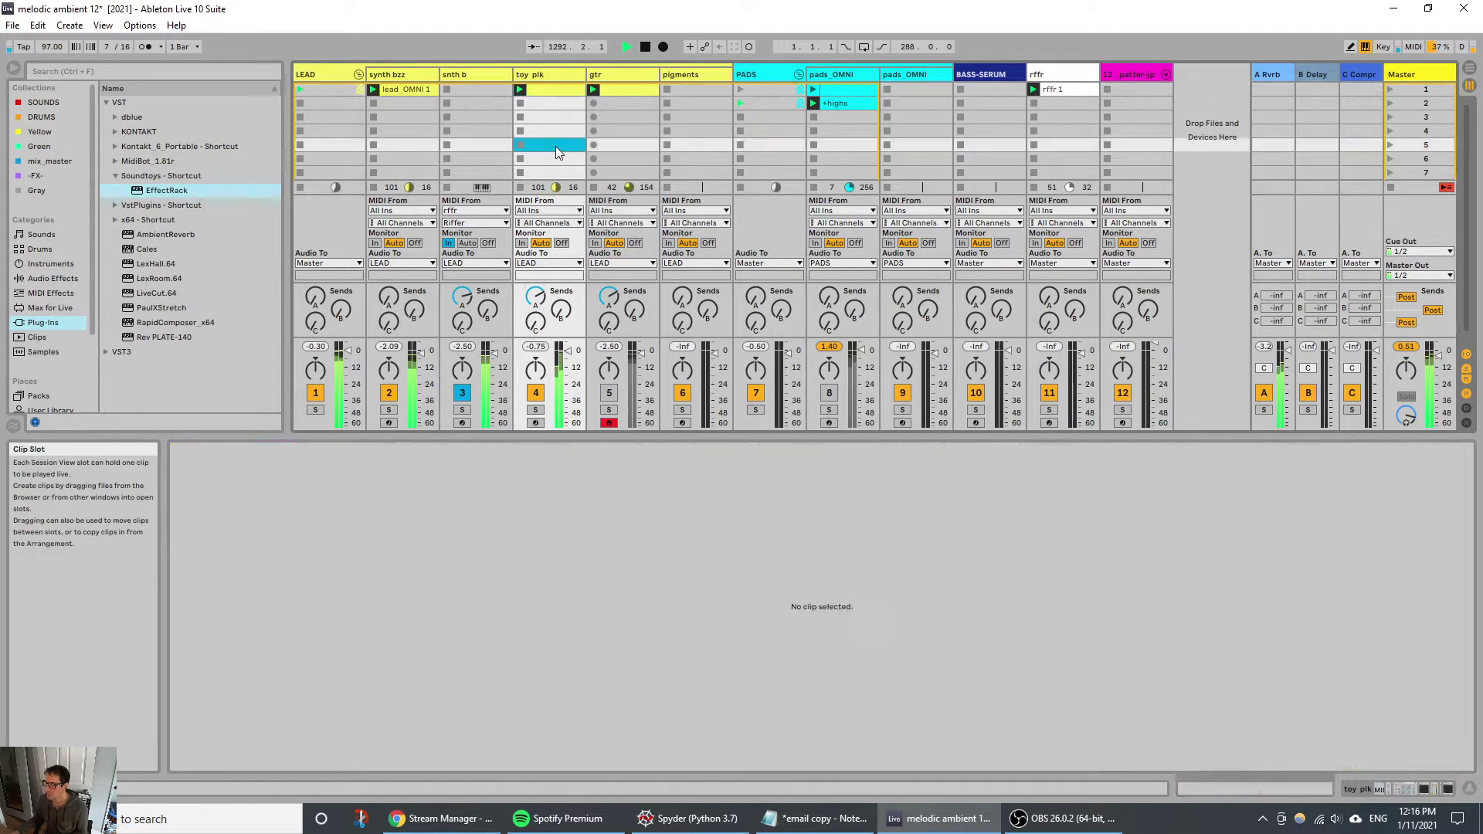
pyautogui.click(336, 666)
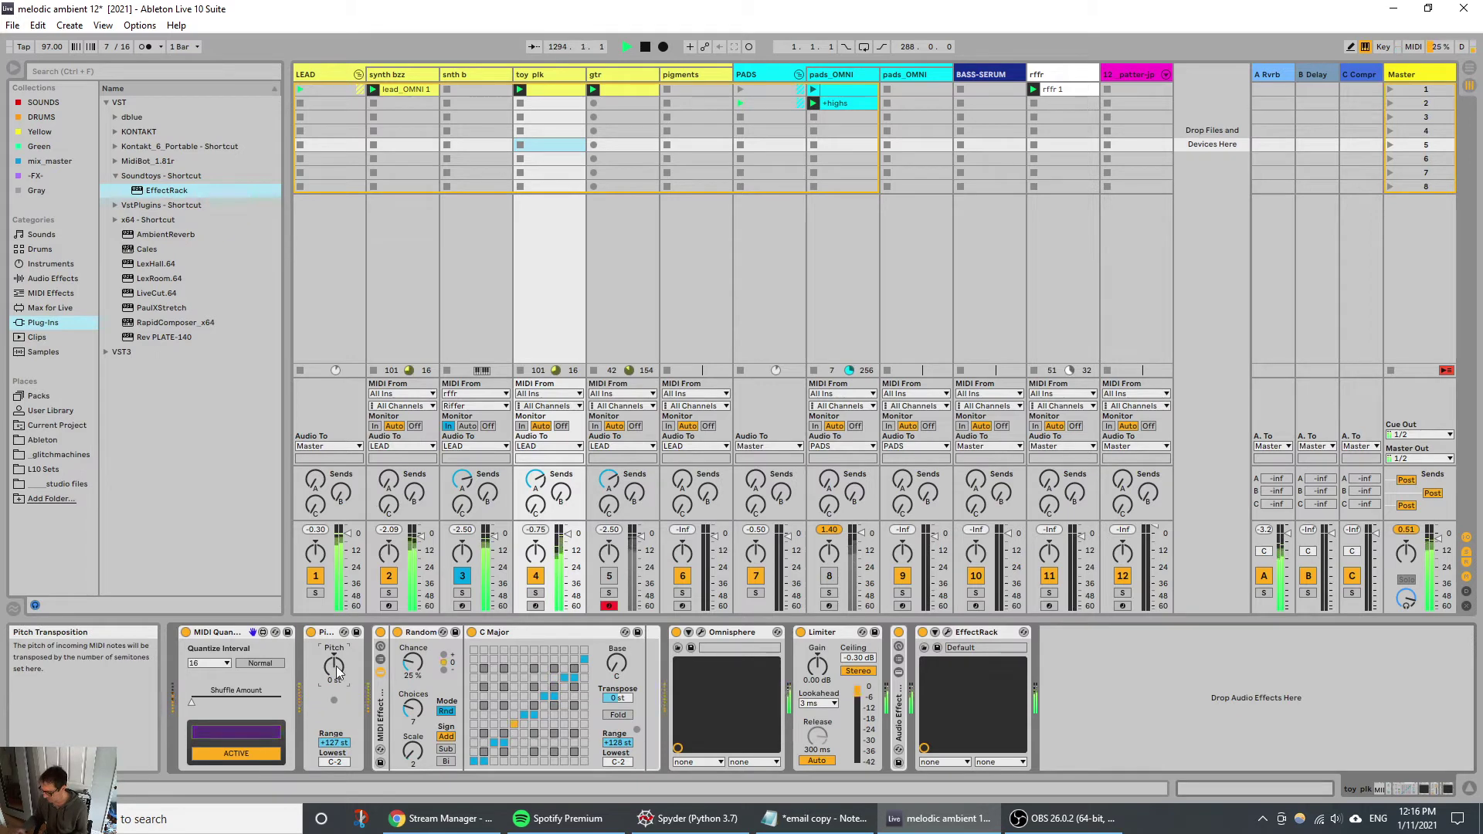
pyautogui.write('-12')
pyautogui.press('Return')
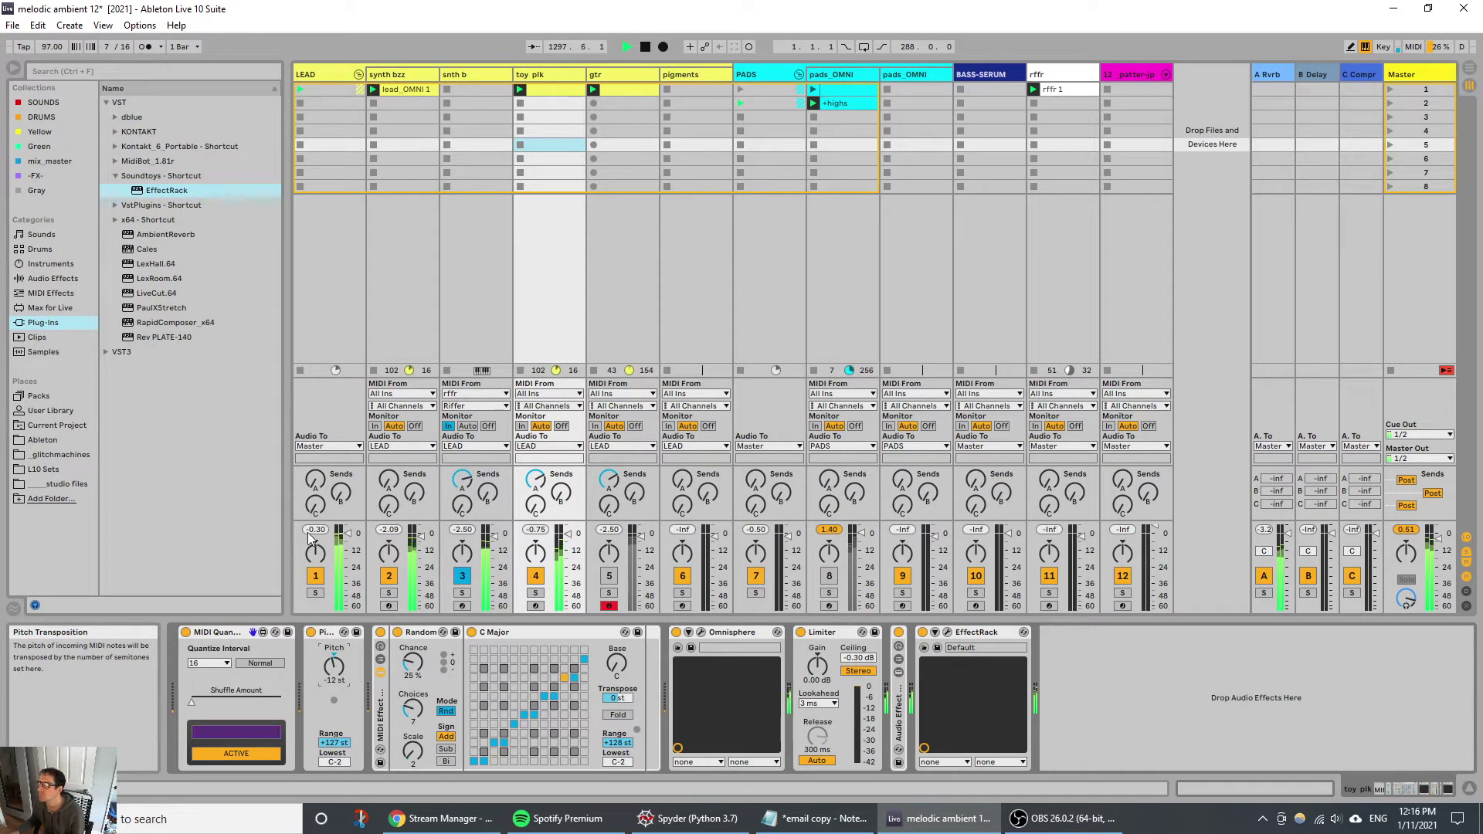
# Step: Change the toy plk track's EchoBoy Jr. style to Space and close the effect window
pyautogui.click(924, 647)
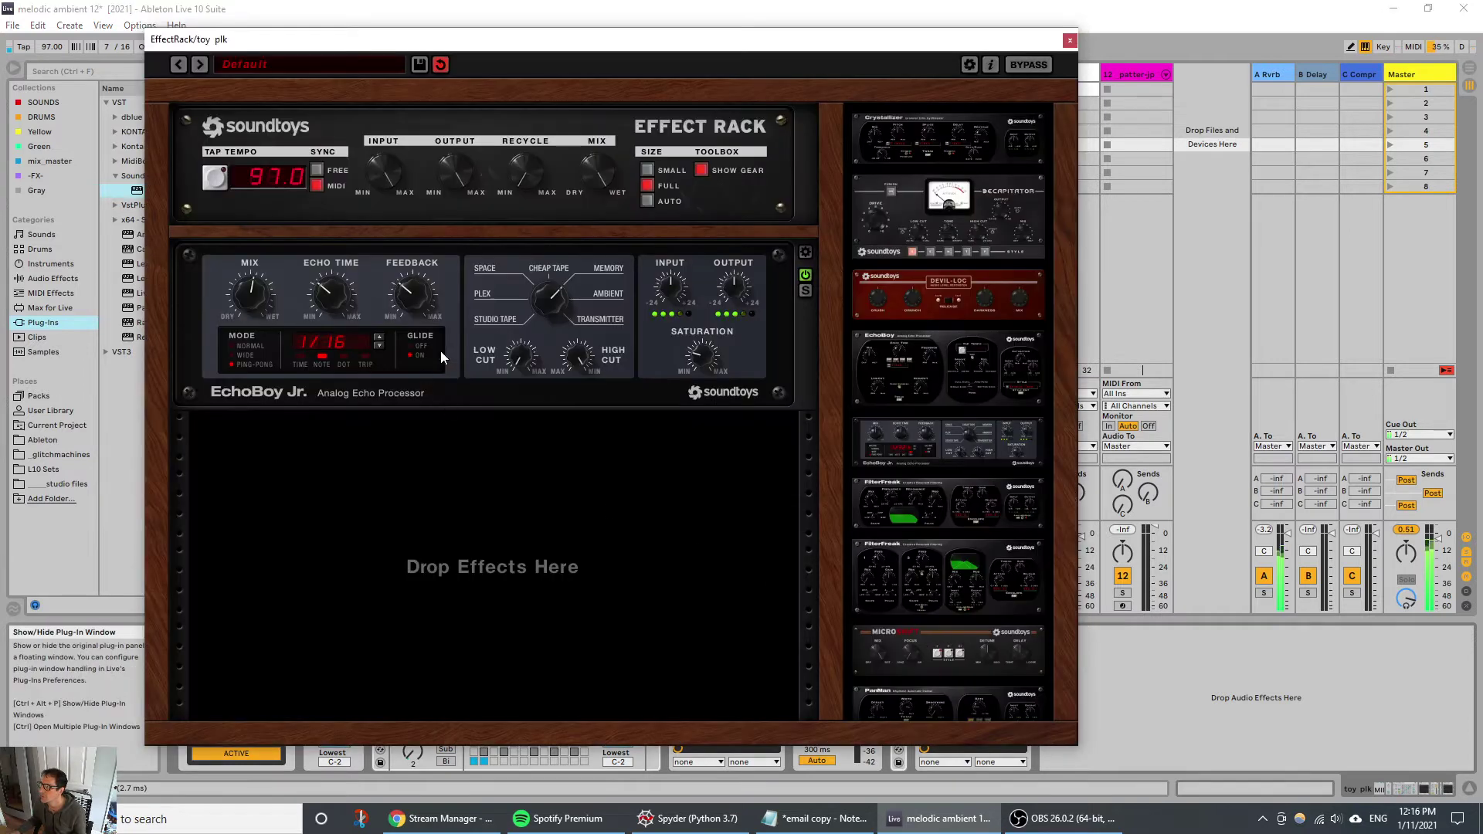
pyautogui.moveTo(563, 306); pyautogui.dragTo(555, 325)
pyautogui.click(1294, 661)
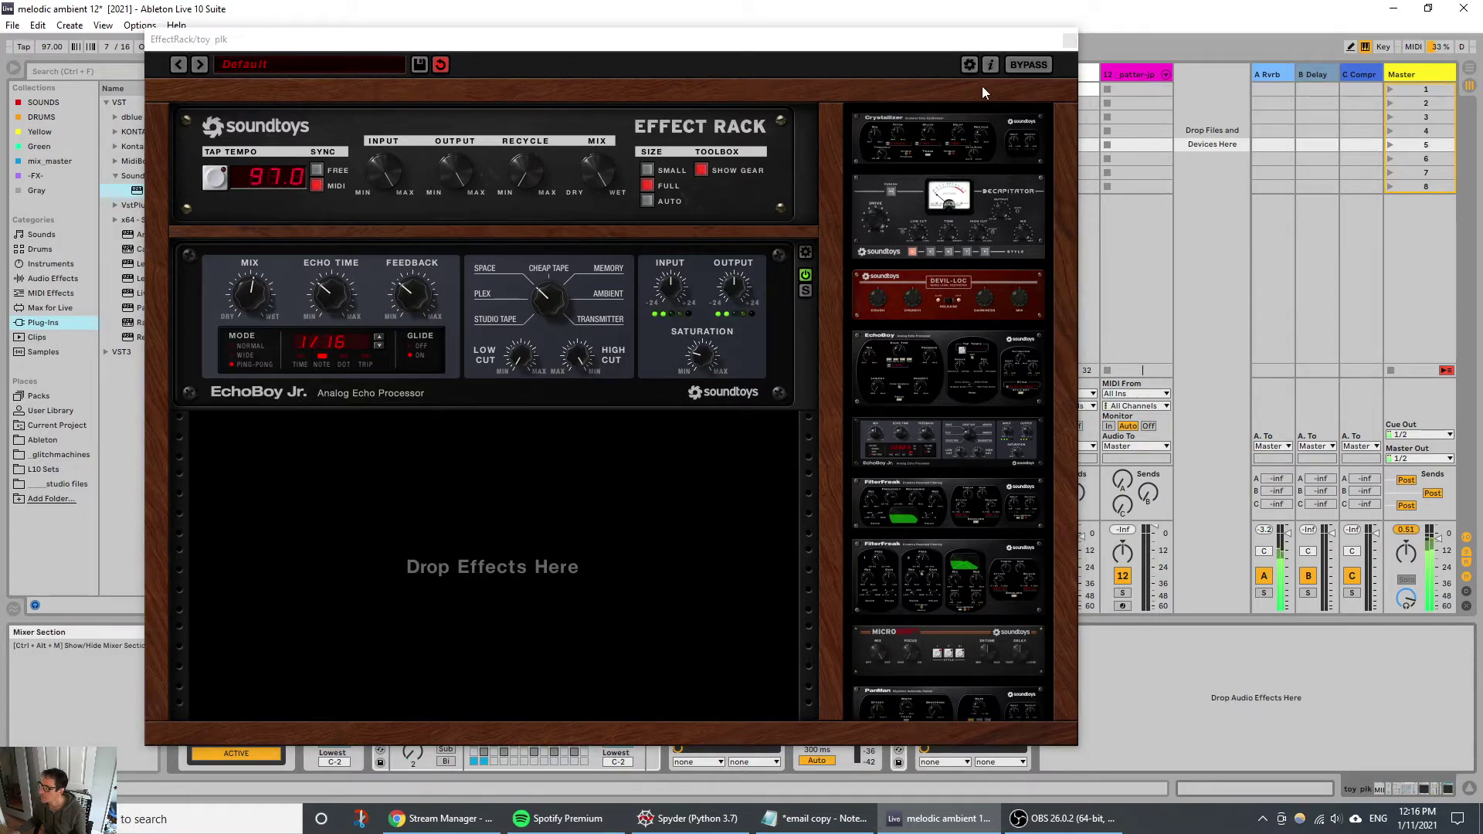
pyautogui.click(1069, 40)
# Step: With toy plk soloed, set EchoBoy Jr. to Wide mode, 1/4 echo and a lower mix, set track volume to 0.50, and end the solo
pyautogui.click(537, 595)
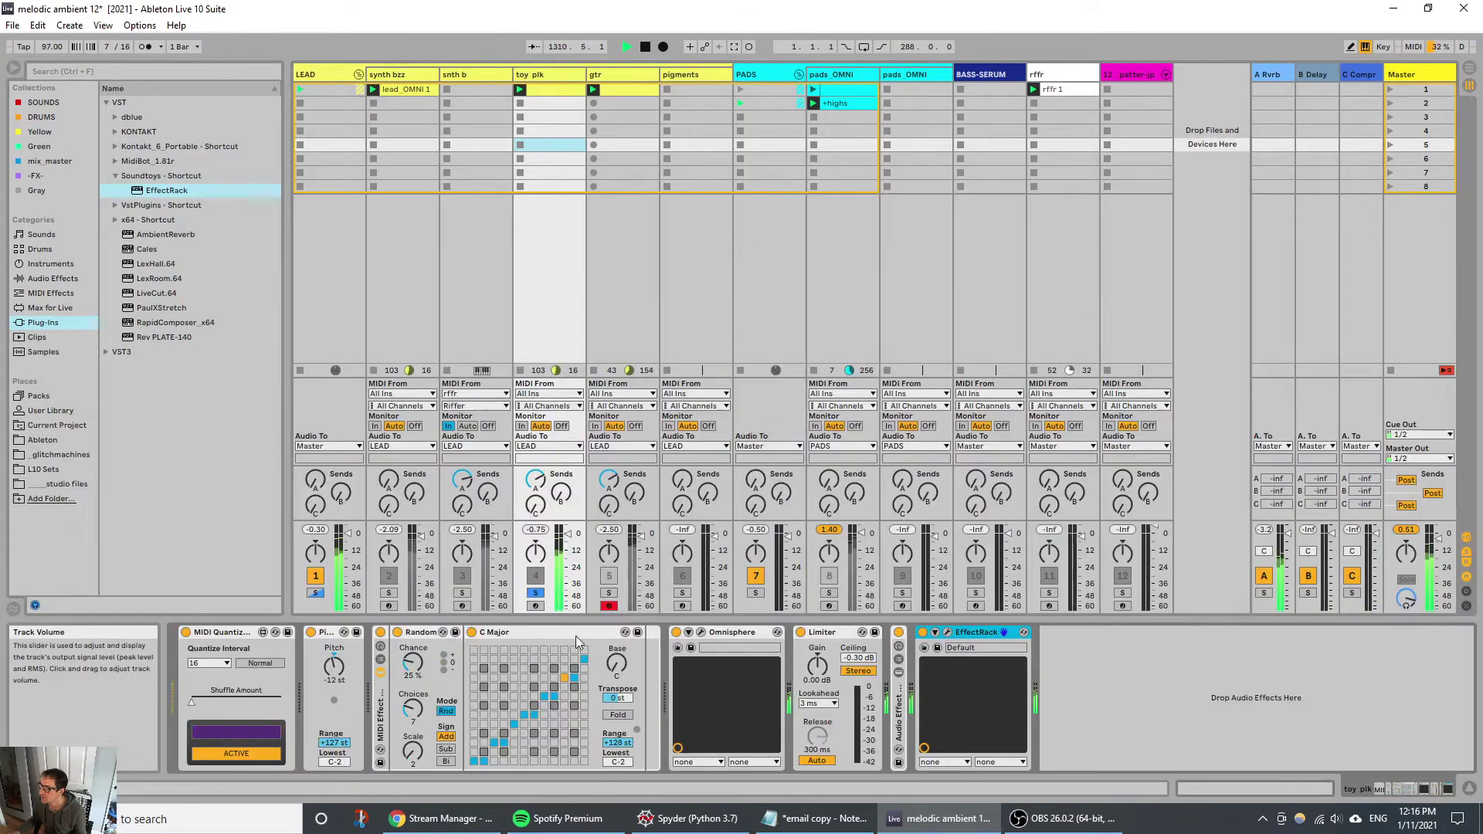
pyautogui.click(948, 633)
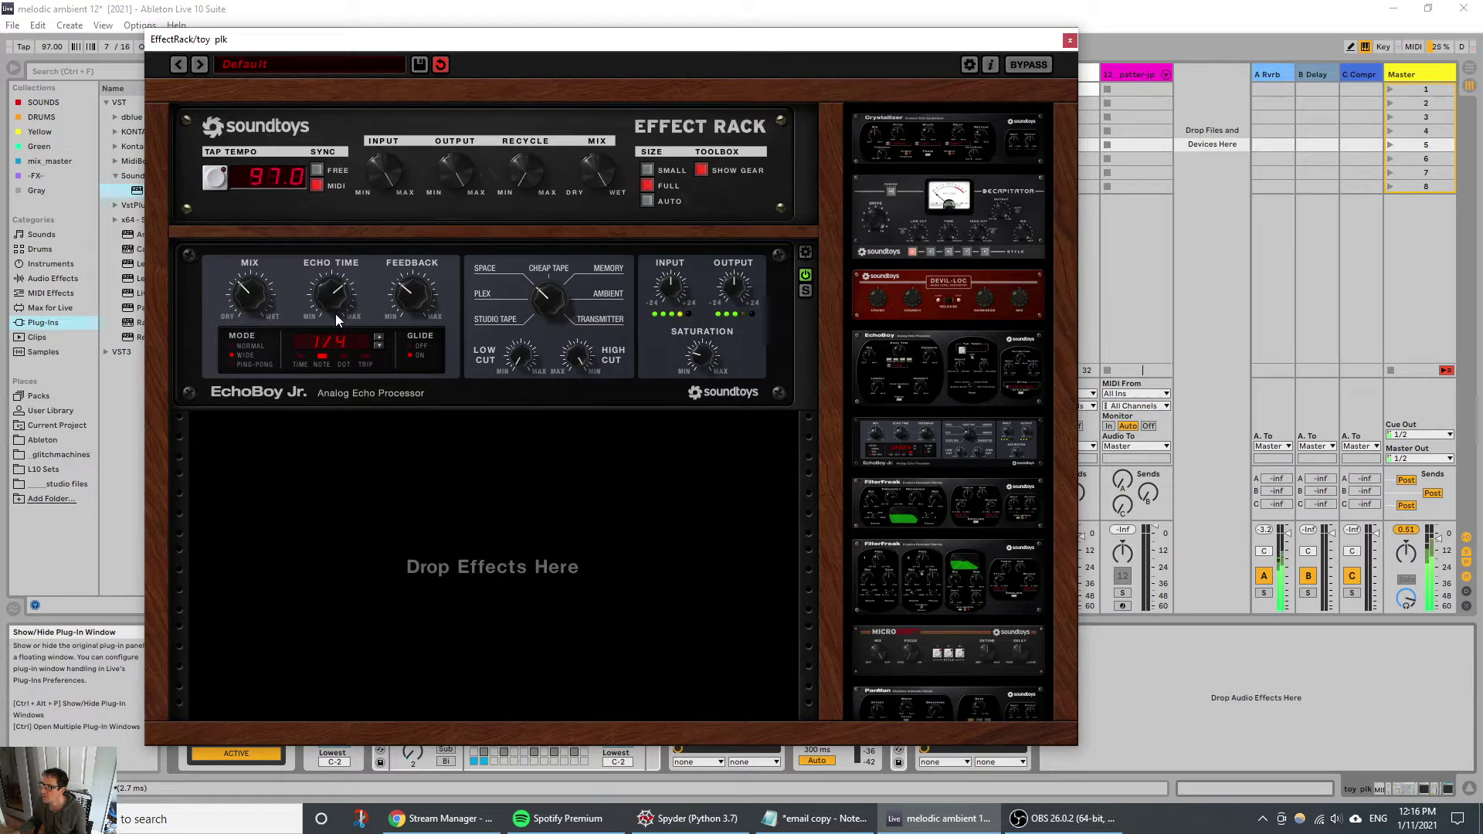
pyautogui.click(1069, 39)
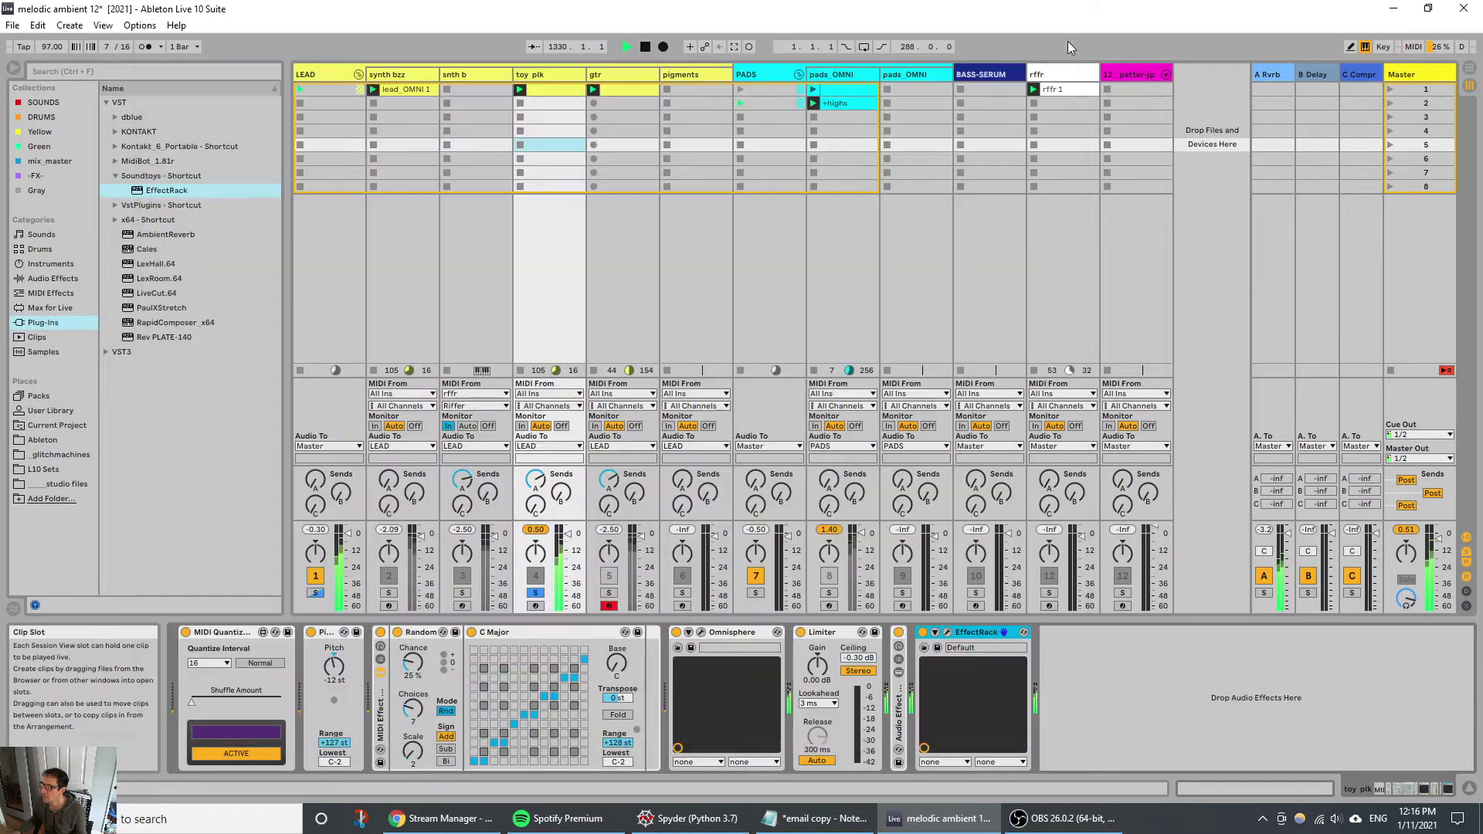
pyautogui.click(536, 592)
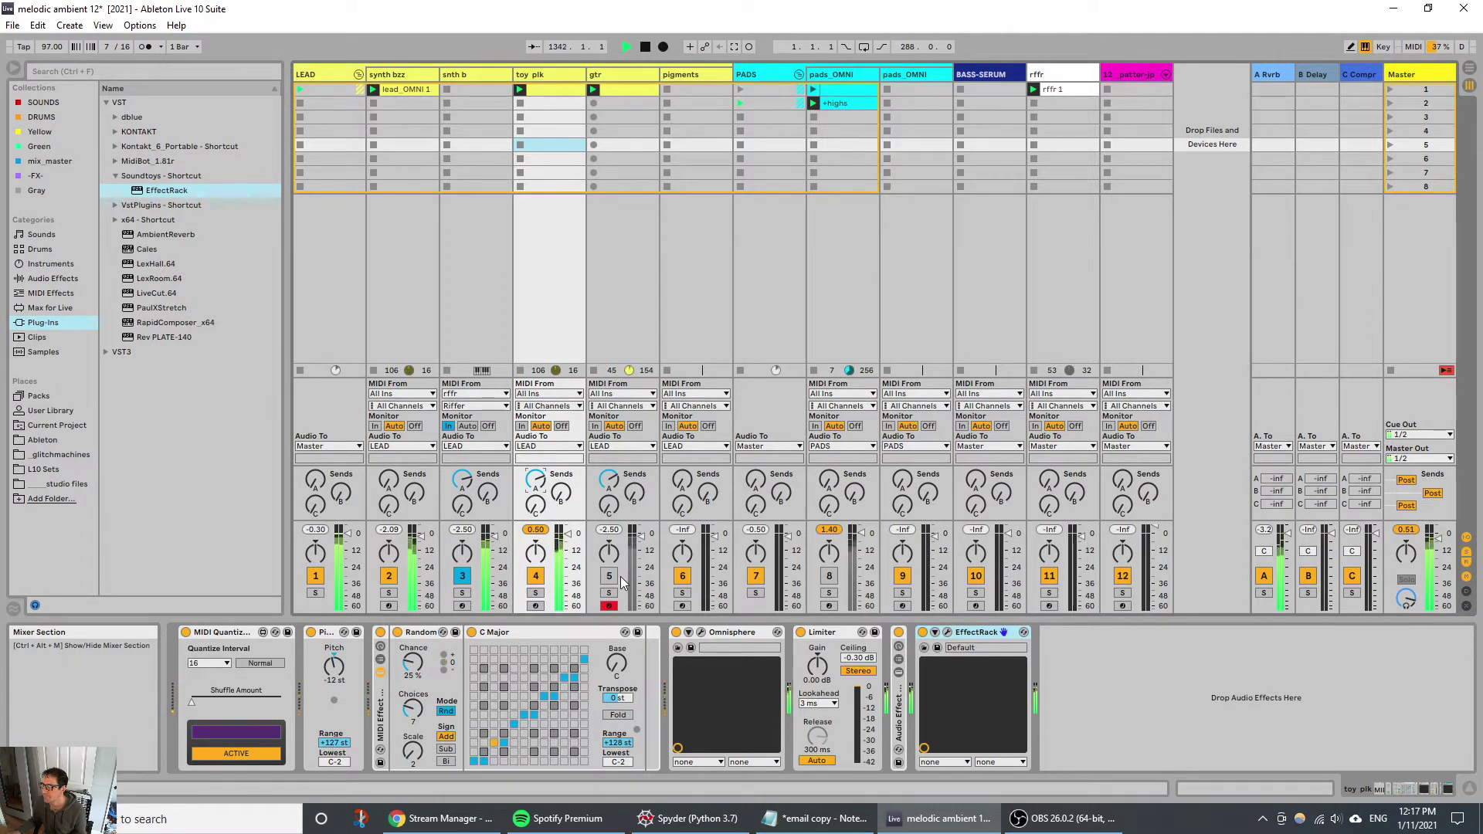
# Step: Turn on the first pads_OMNI track and the gtr track, and mute the toy plk track
pyautogui.click(834, 578)
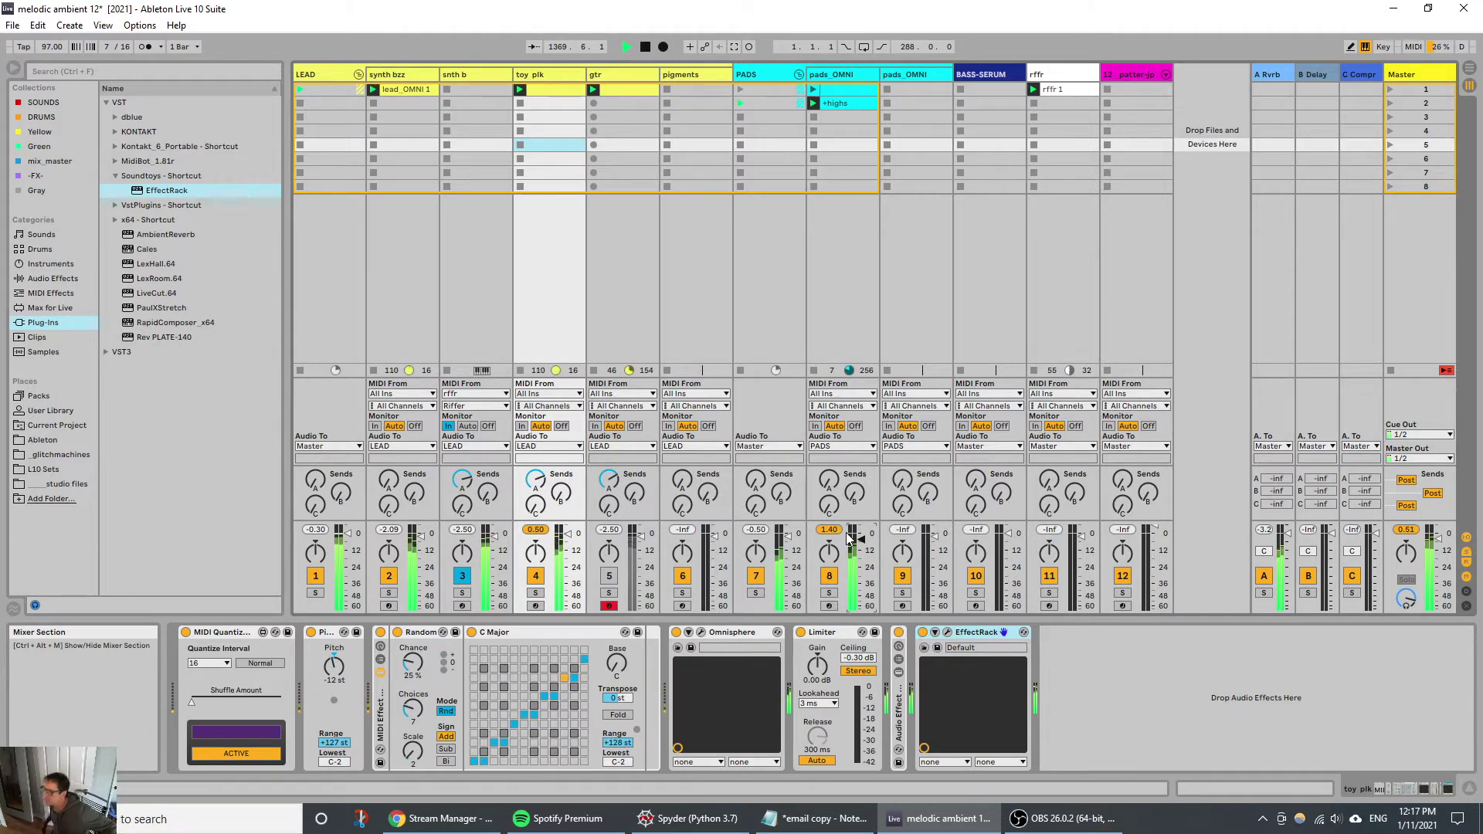
pyautogui.click(537, 577)
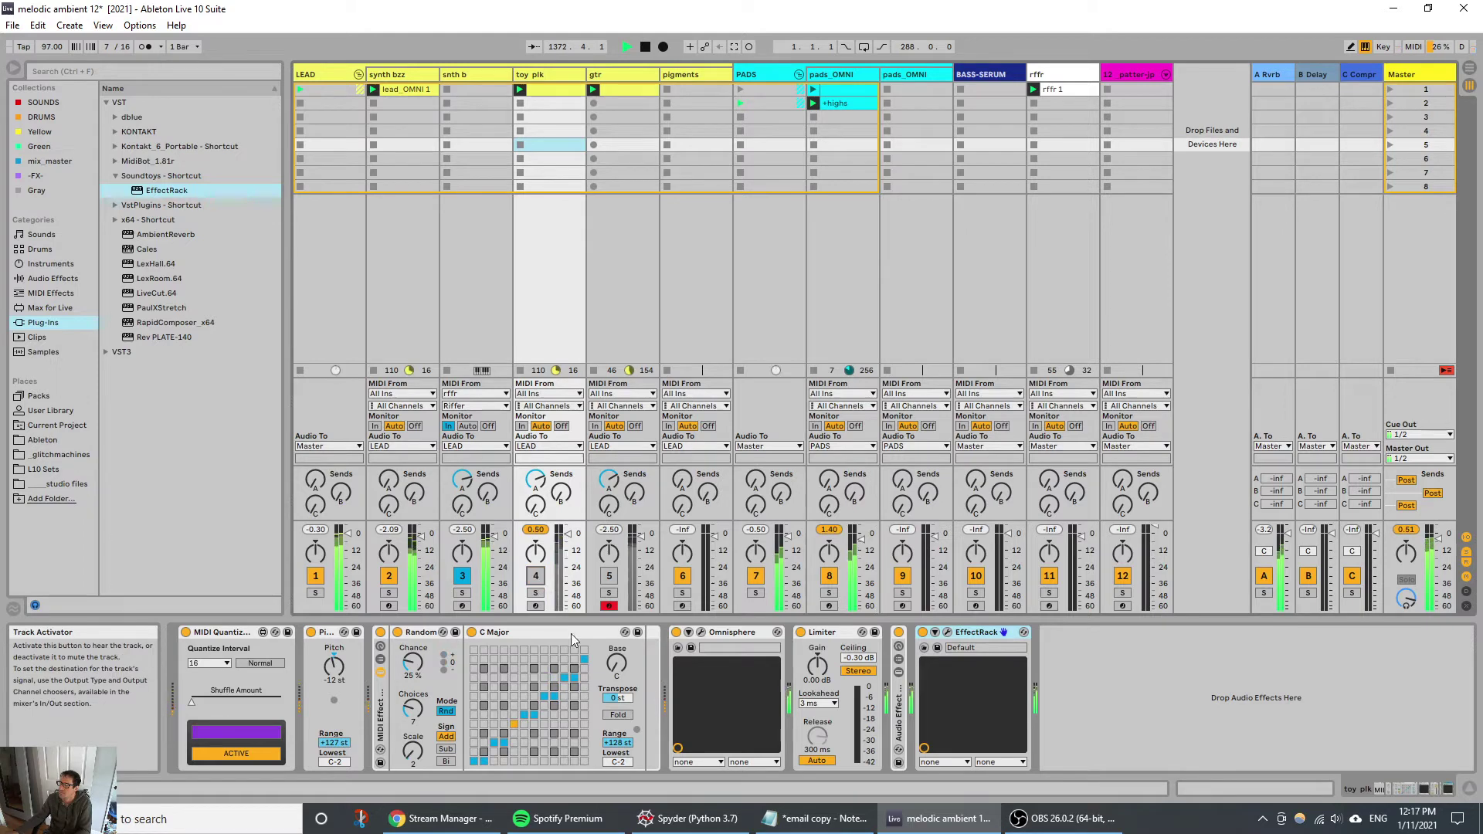
pyautogui.click(610, 575)
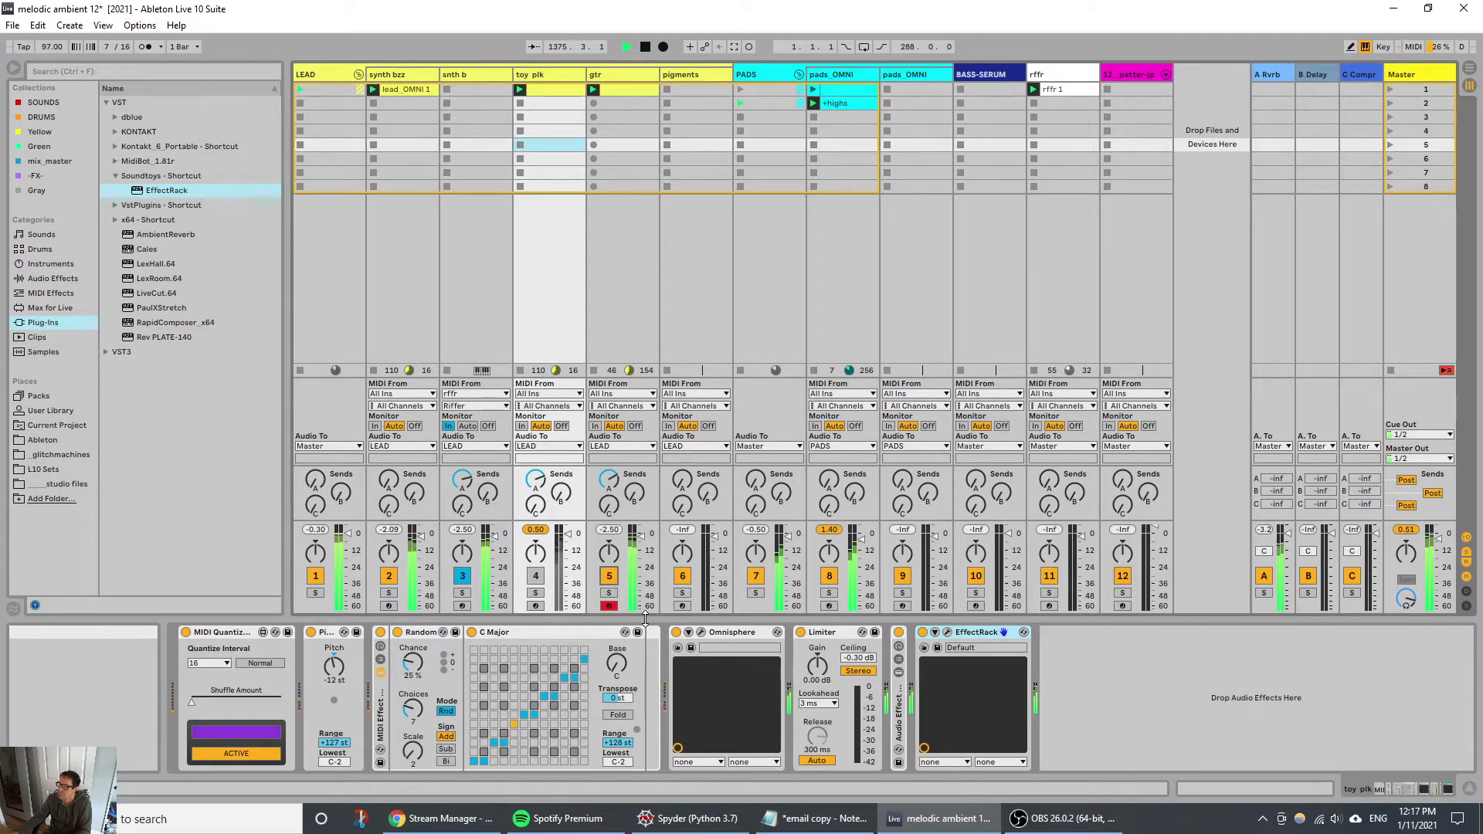
# Step: Duplicate the gtr track's clip into the slot below it and name the copy rpt
pyautogui.doubleClick(626, 91)
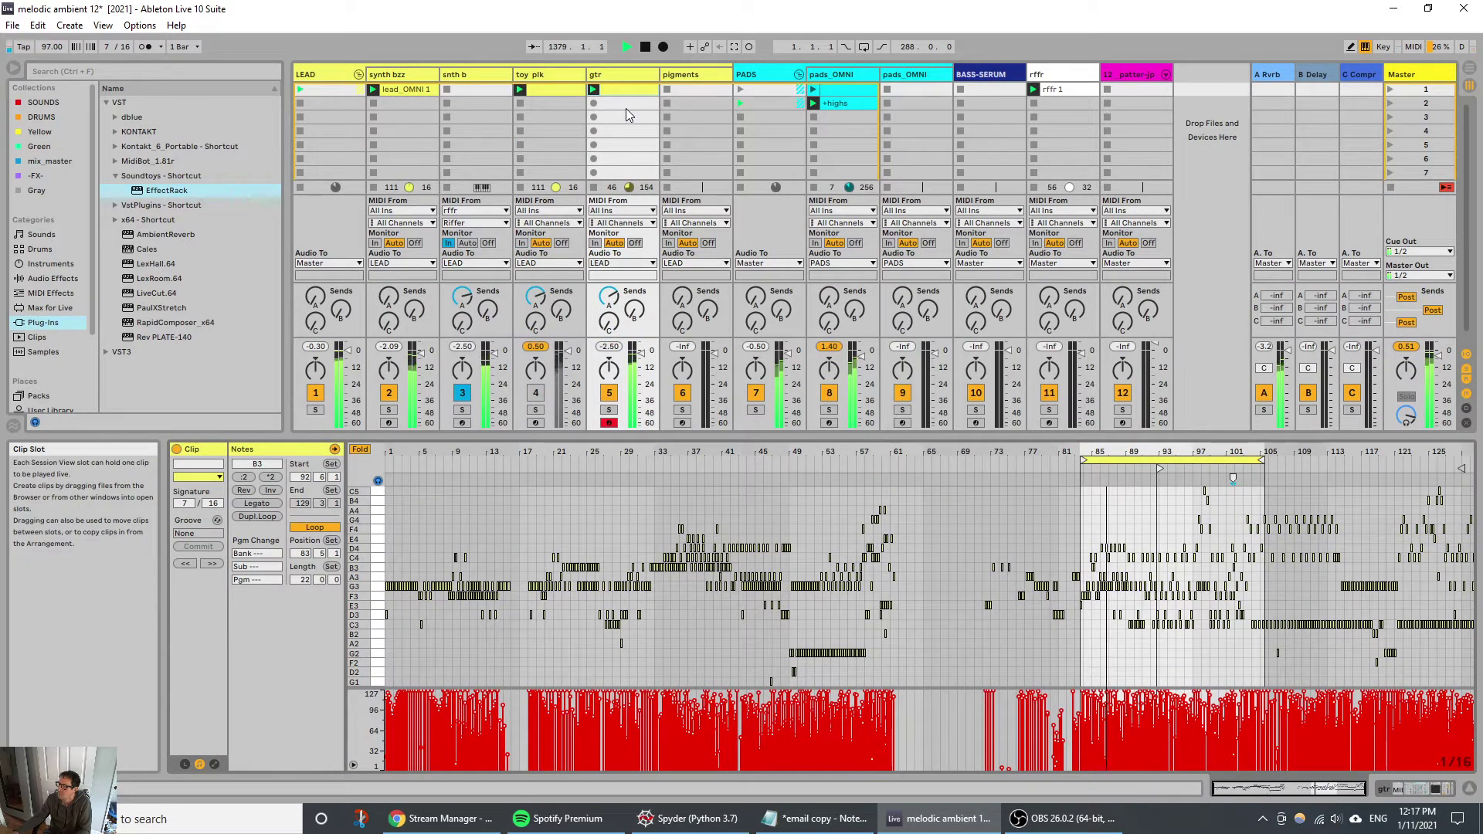
pyautogui.moveTo(624, 90); pyautogui.dragTo(622, 106)
pyautogui.rightClick(621, 108)
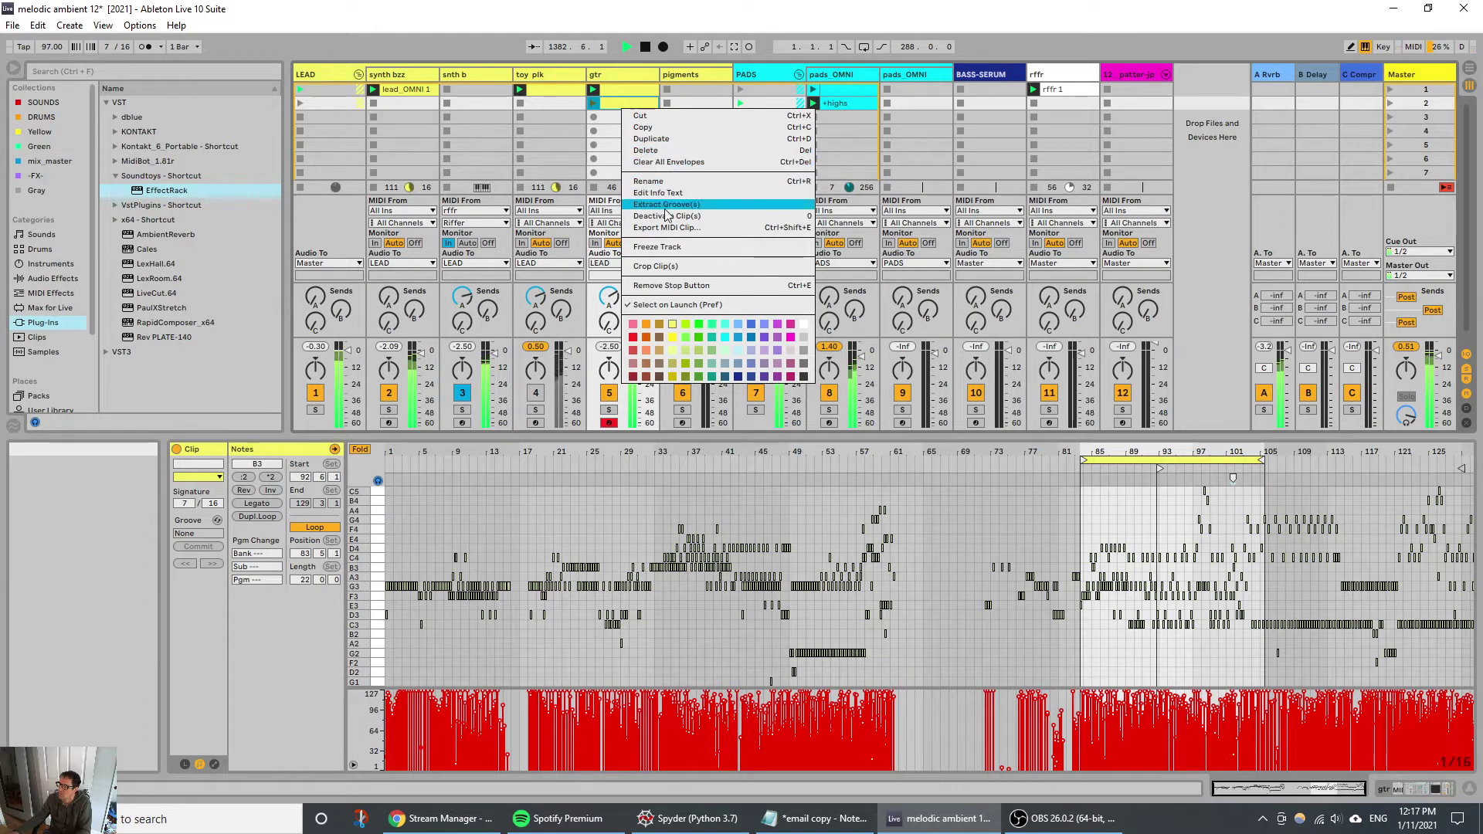
pyautogui.click(671, 180)
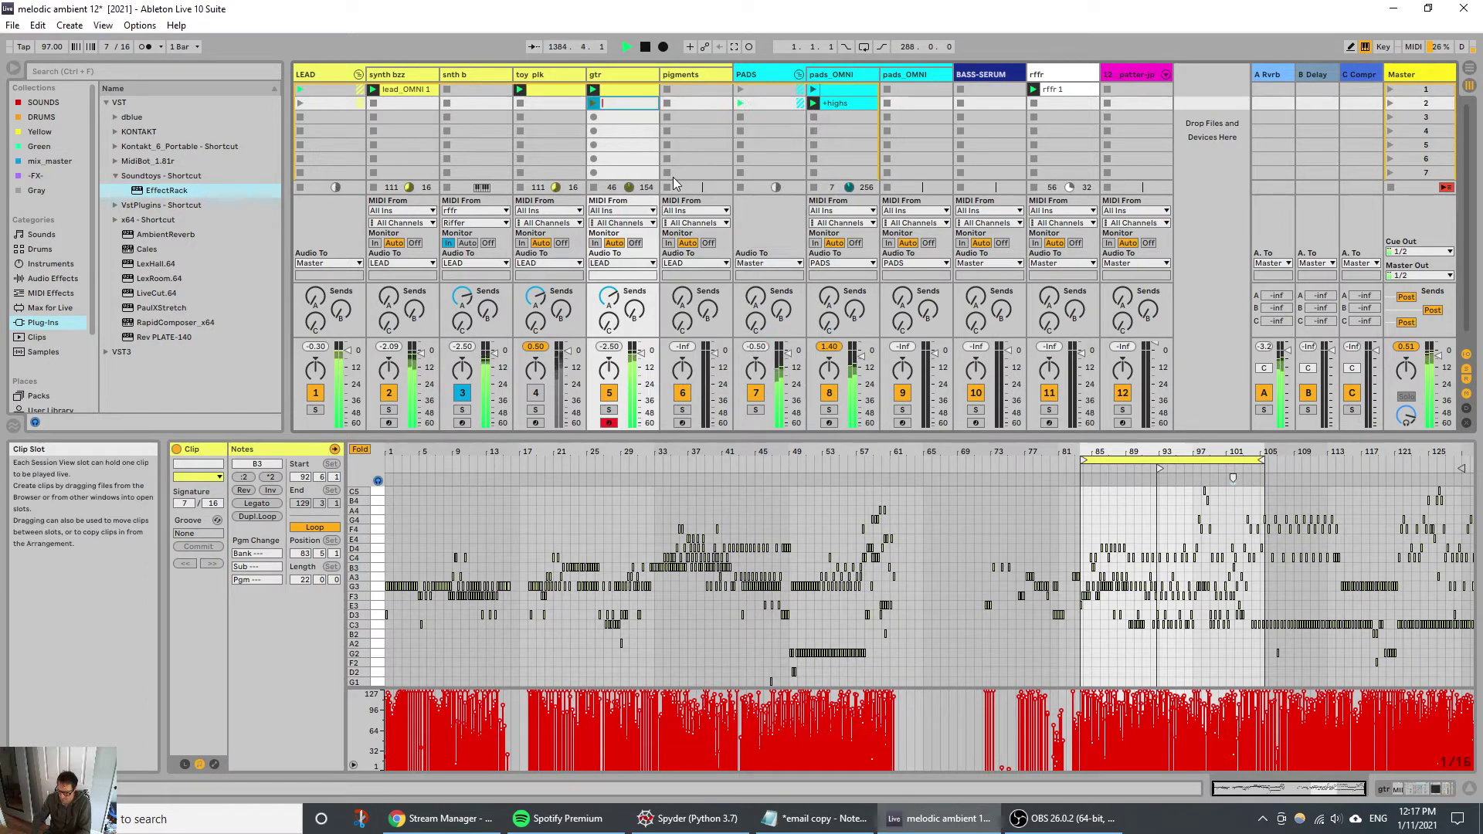
pyautogui.write('r[p')
pyautogui.press('BackSpace')
pyautogui.press('BackSpace')
pyautogui.write('pt')
pyautogui.press('Return')
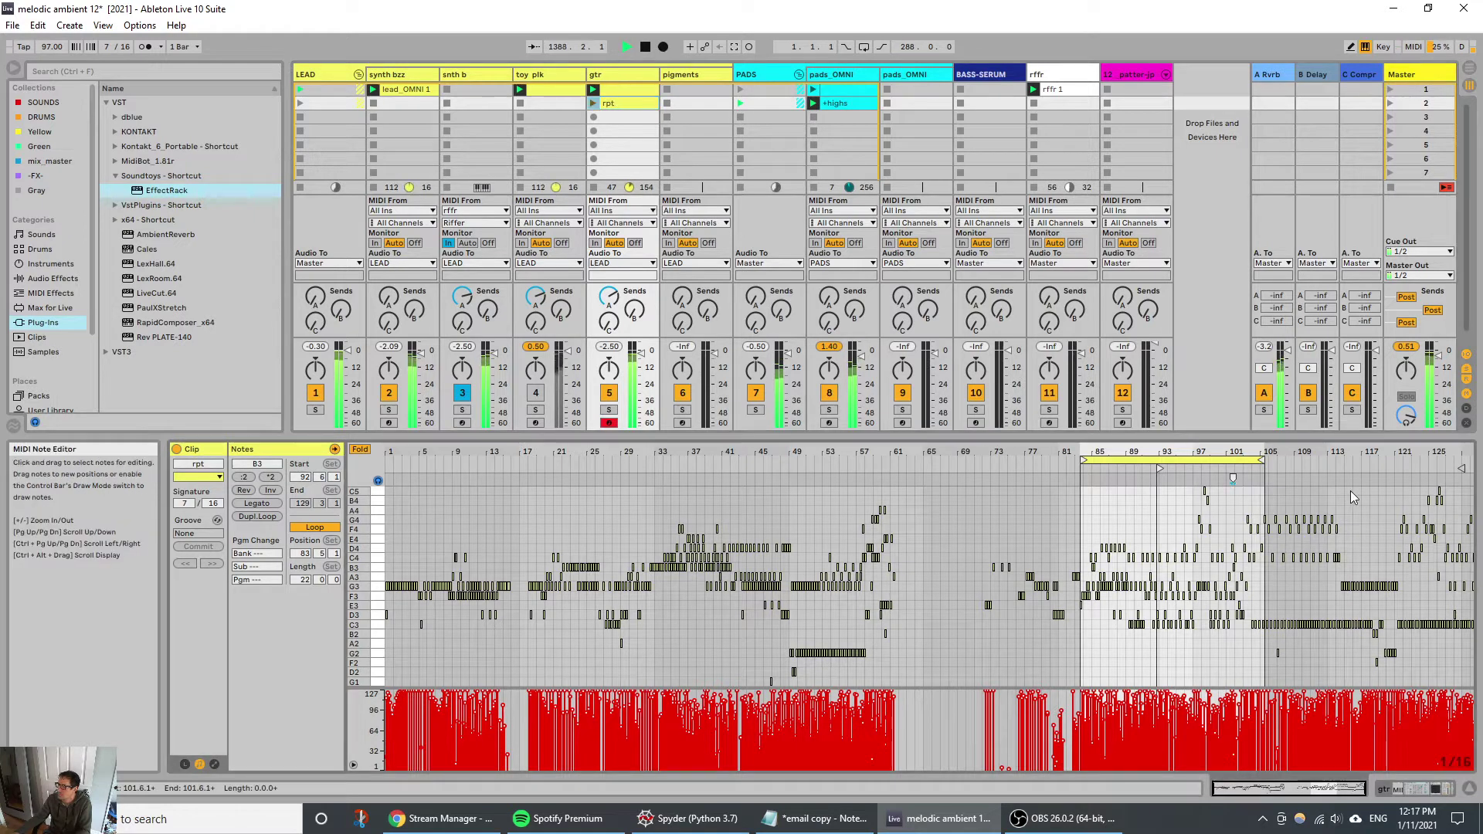
# Step: Launch the rpt clip and shorten its loop to start at 84.5.1 with a length of 2 bars
pyautogui.click(593, 104)
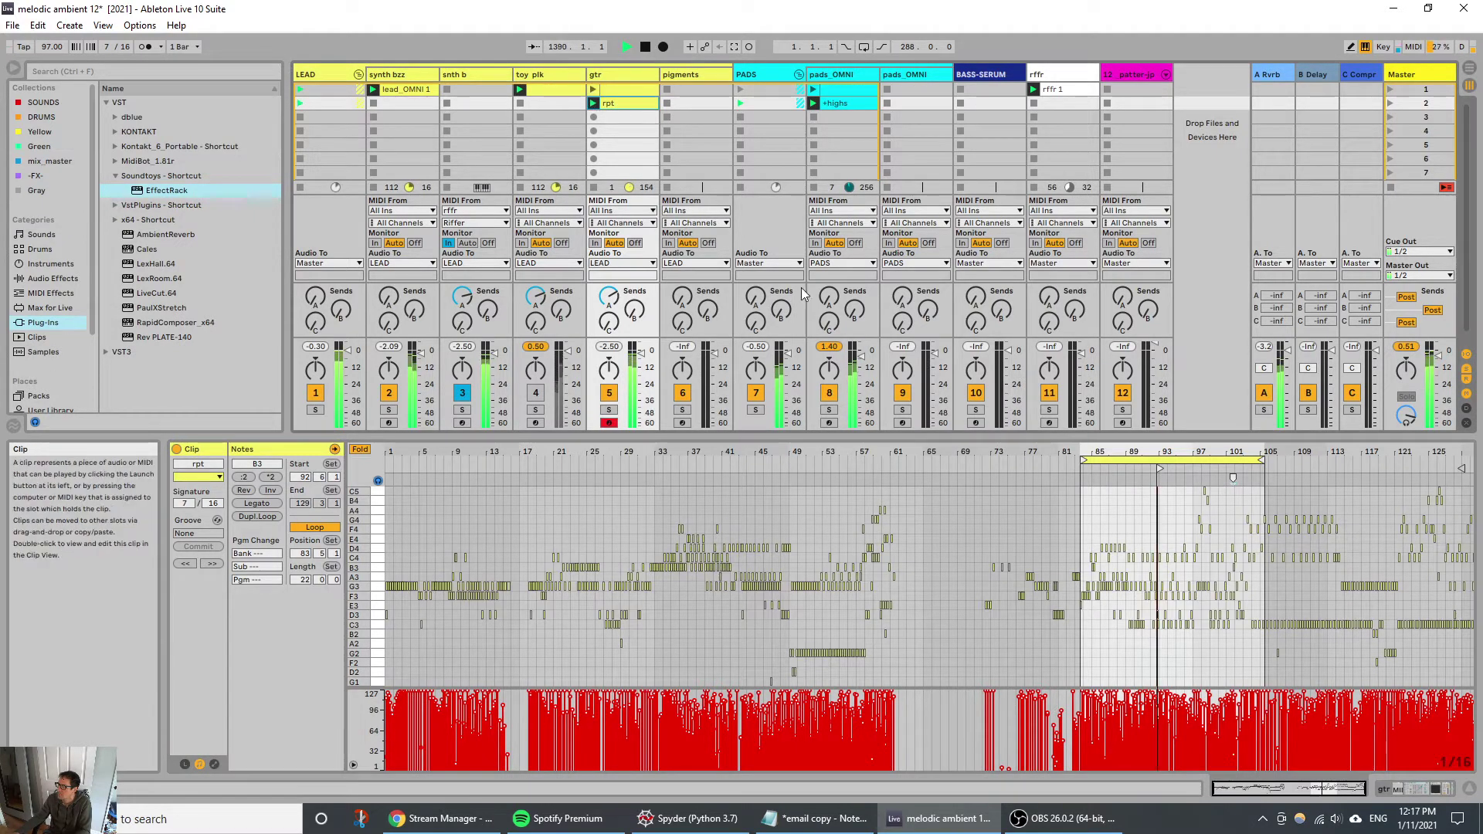
pyautogui.moveTo(1161, 468); pyautogui.dragTo(1085, 467)
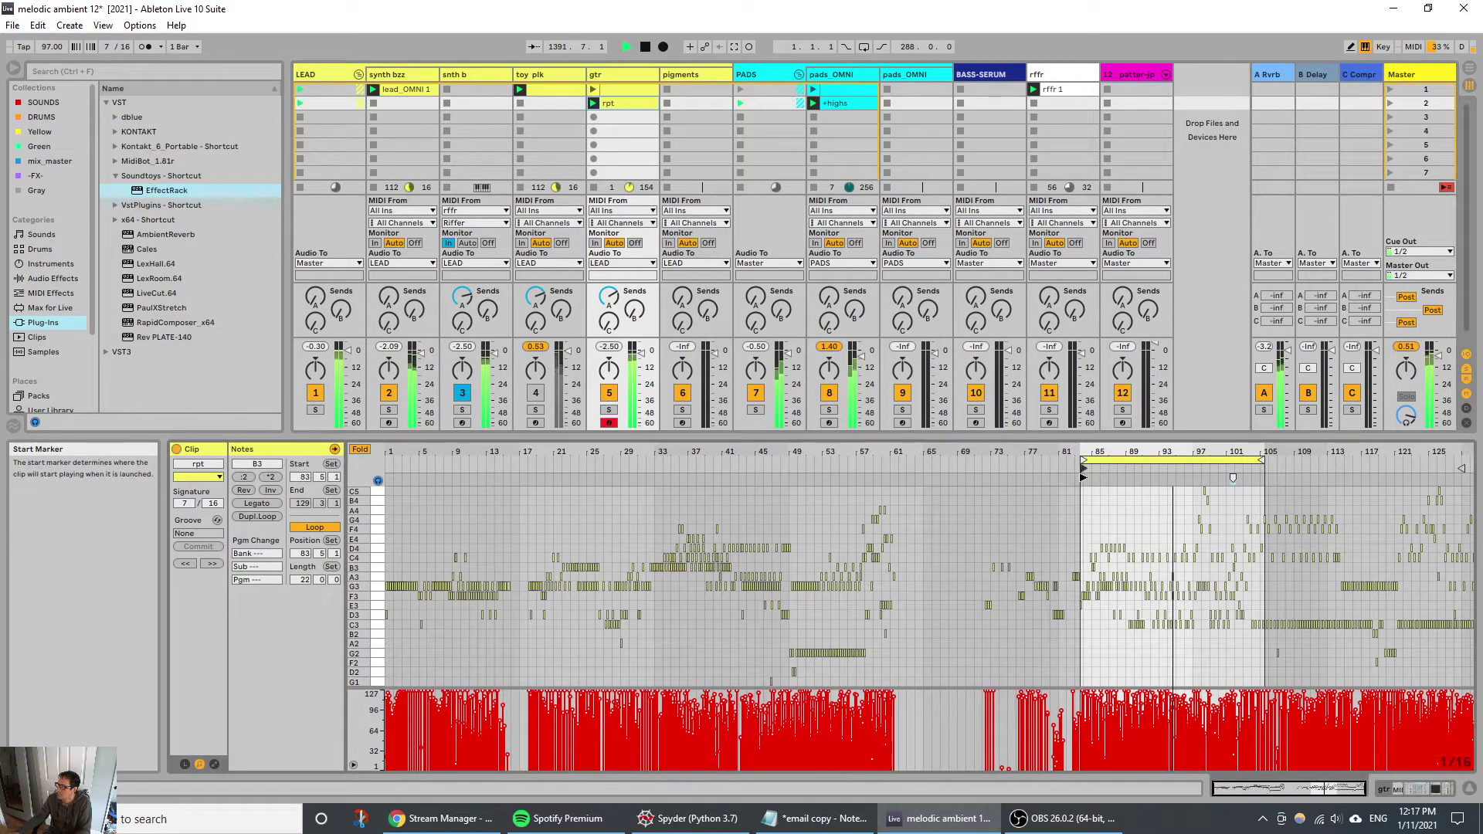
pyautogui.moveTo(1262, 461); pyautogui.dragTo(1107, 480)
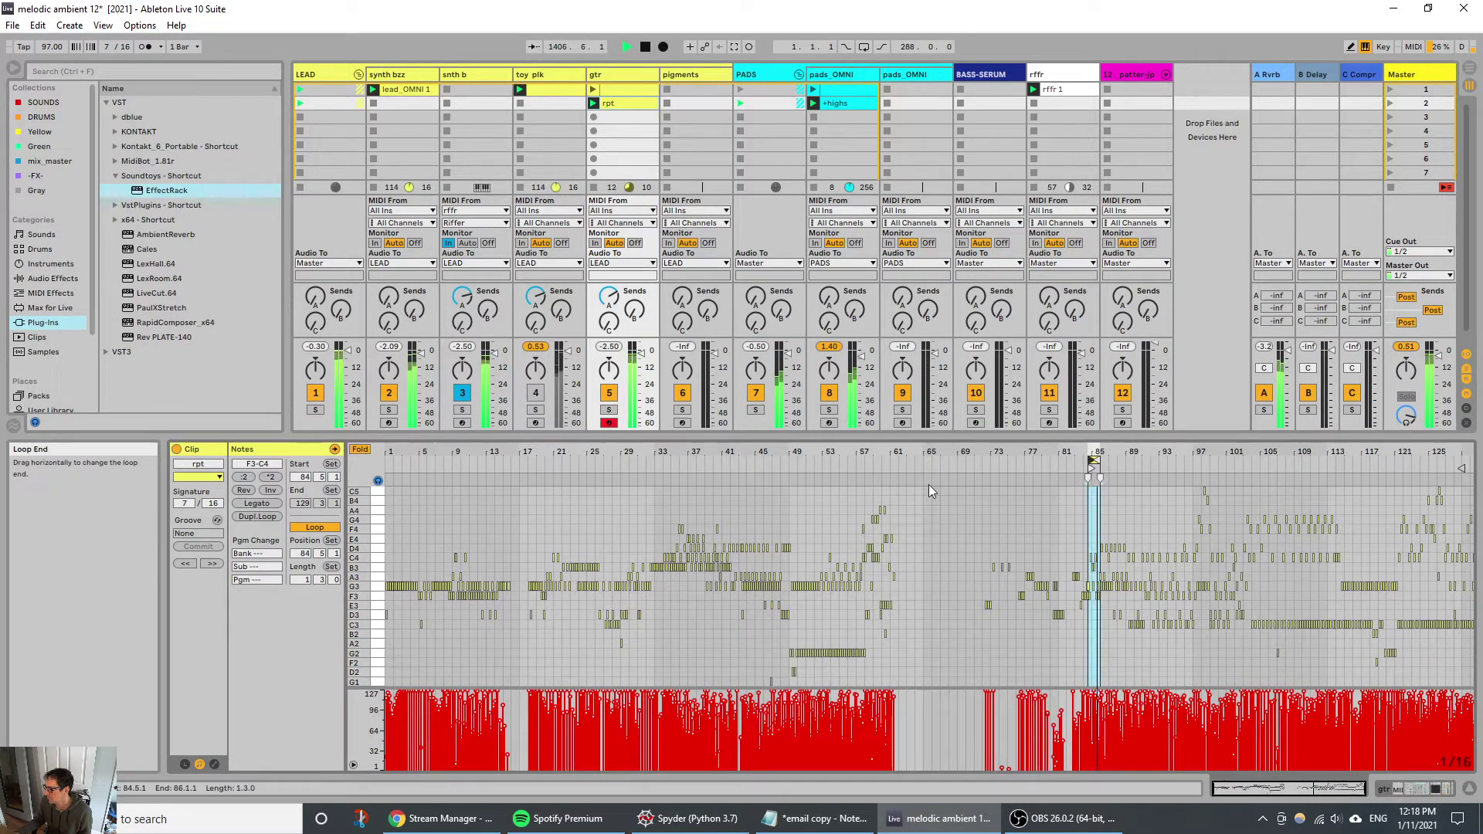
pyautogui.click(306, 579)
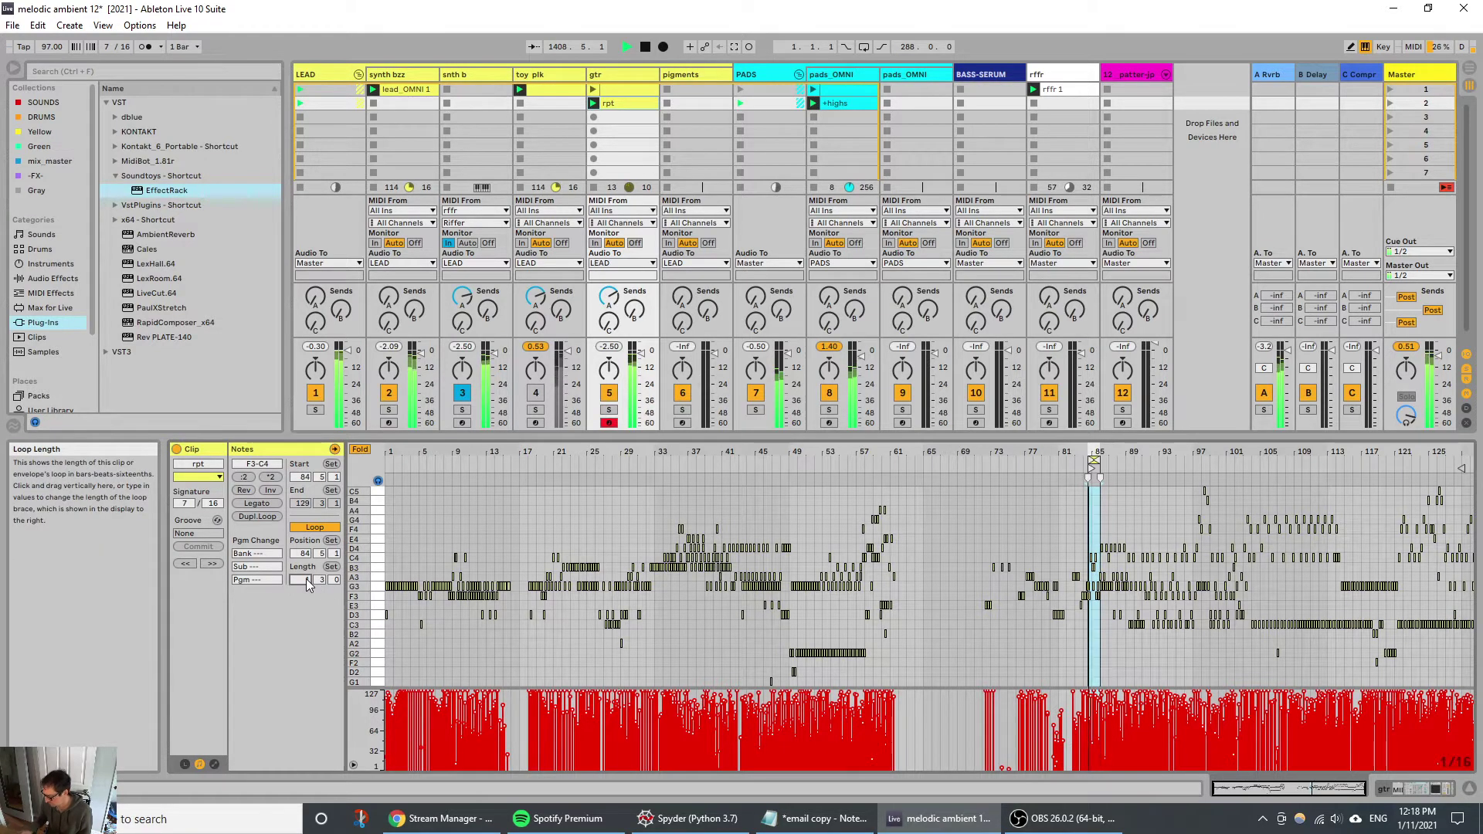
pyautogui.write('2')
pyautogui.press('Return')
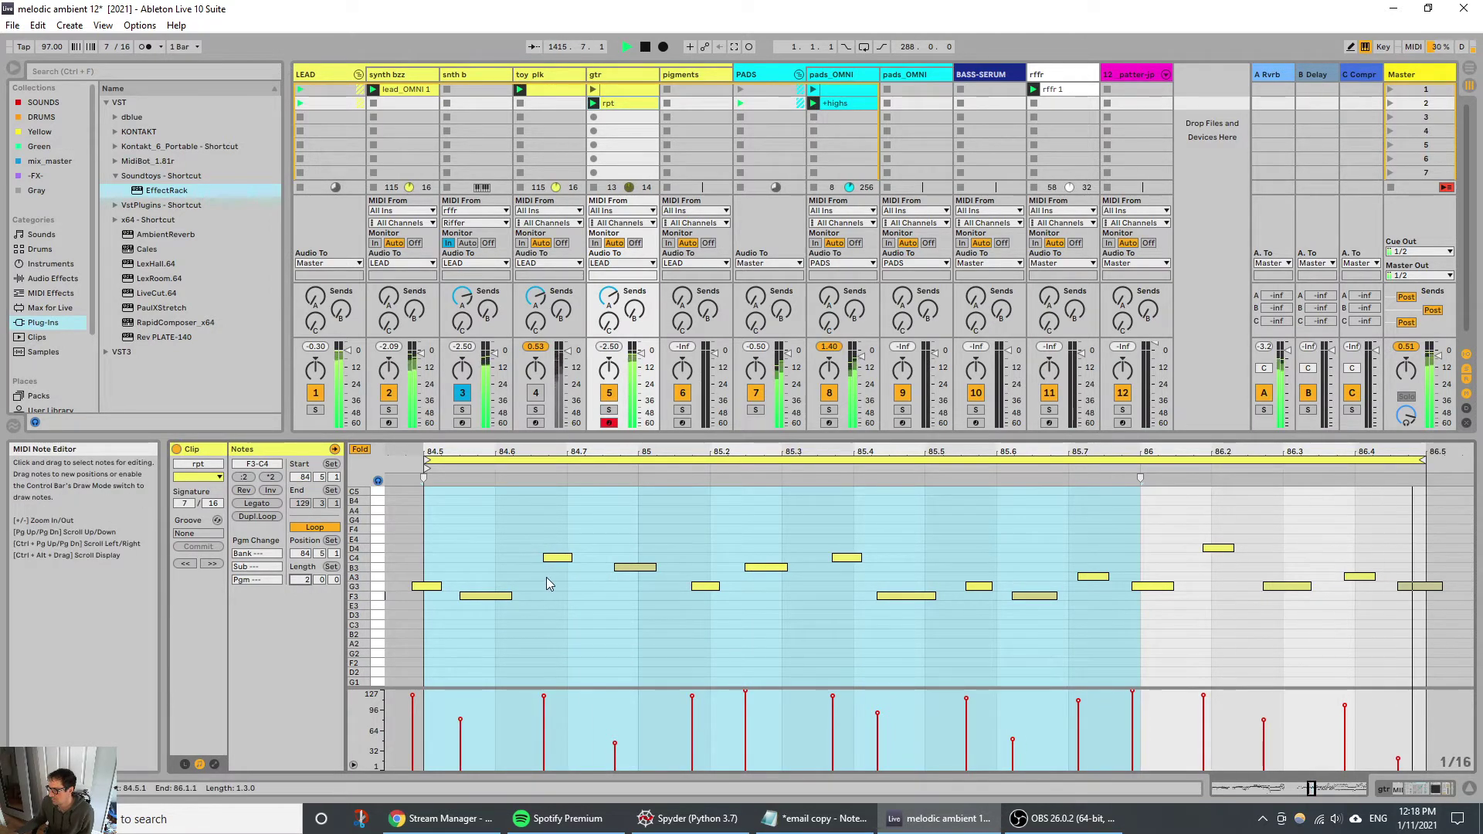
# Step: Lower the gtr track's Limiter gain to 6.30 dB and add a Pitch device before Omnisphere set to -12 st
pyautogui.hotkey('shift', 'Tab')
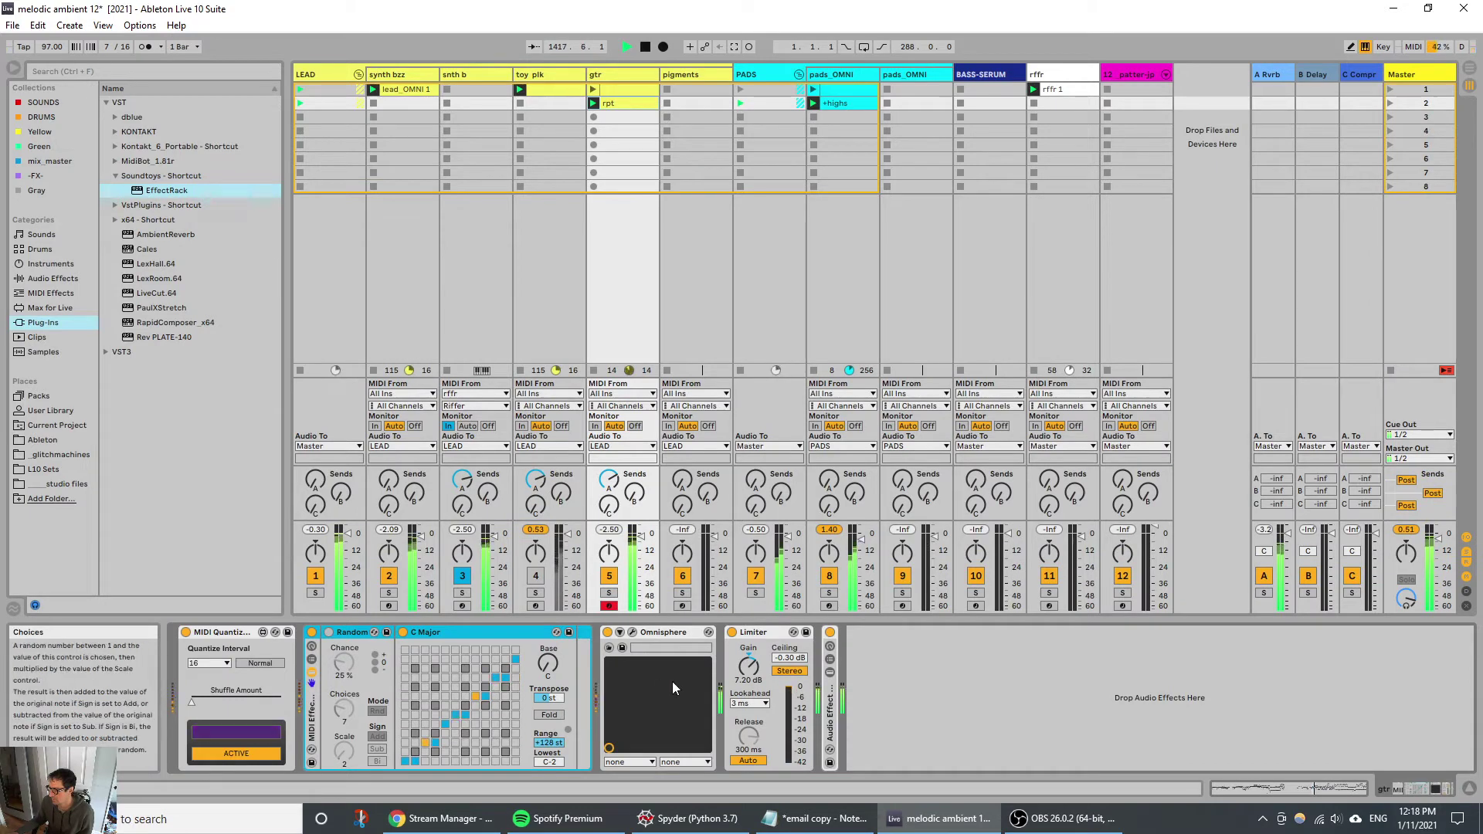
pyautogui.moveTo(750, 681); pyautogui.dragTo(750, 687)
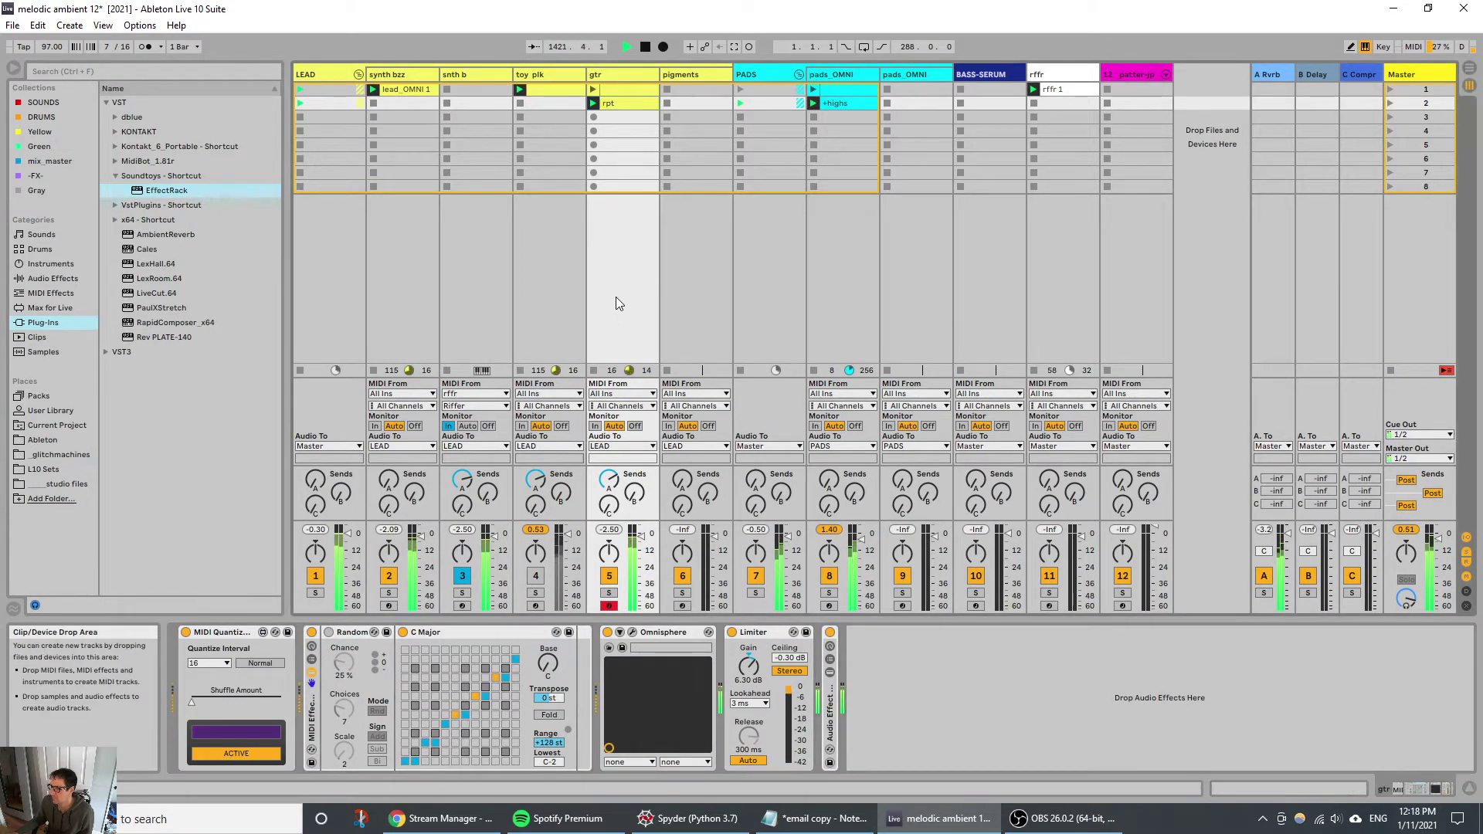
pyautogui.click(49, 294)
pyautogui.click(136, 148)
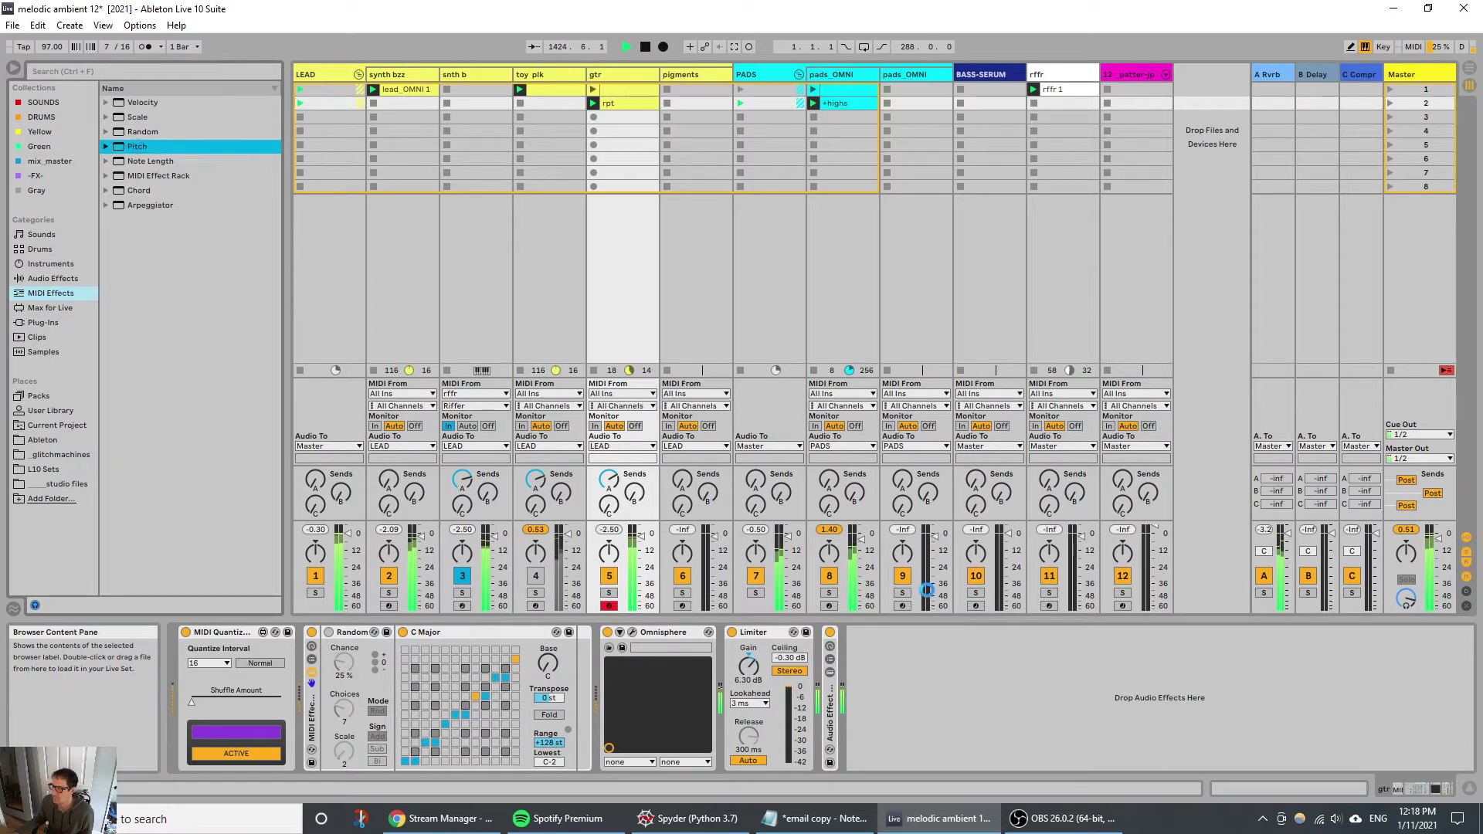
pyautogui.click(645, 675)
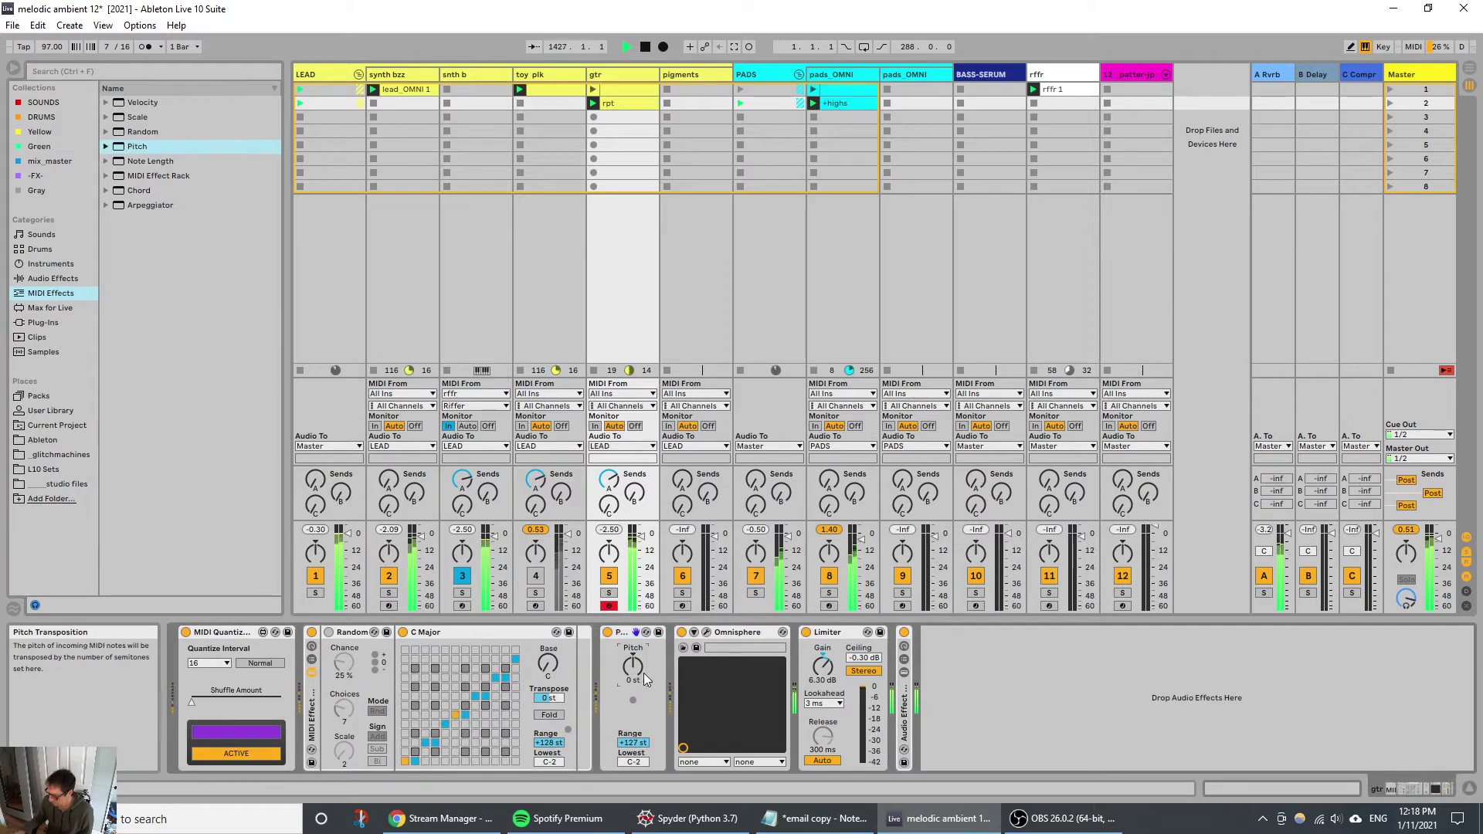
pyautogui.write('-12')
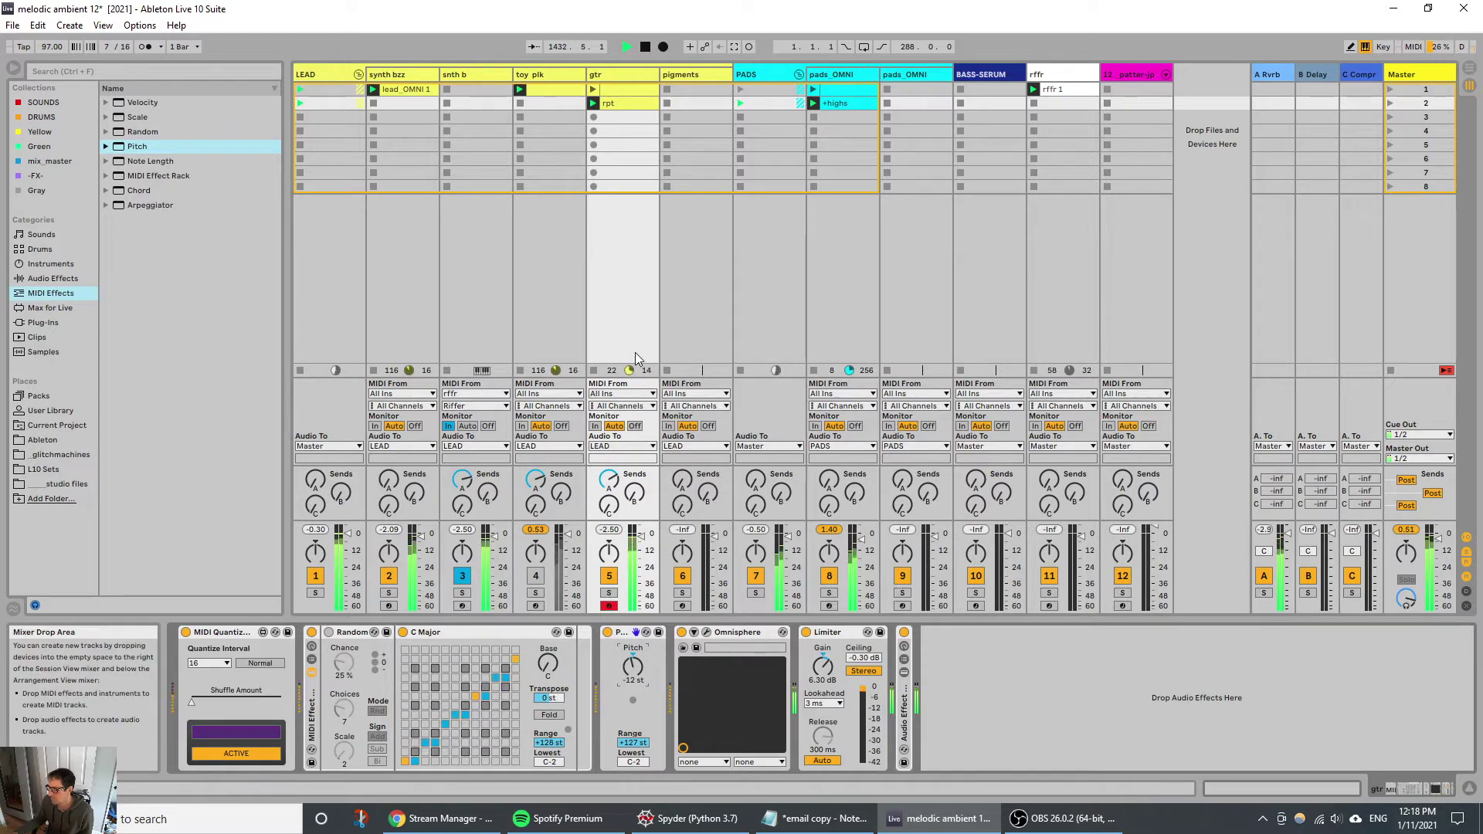
# Step: Reopen the rpt clip's notes and extend its loop end to a loop length of 4.2.0
pyautogui.click(639, 103)
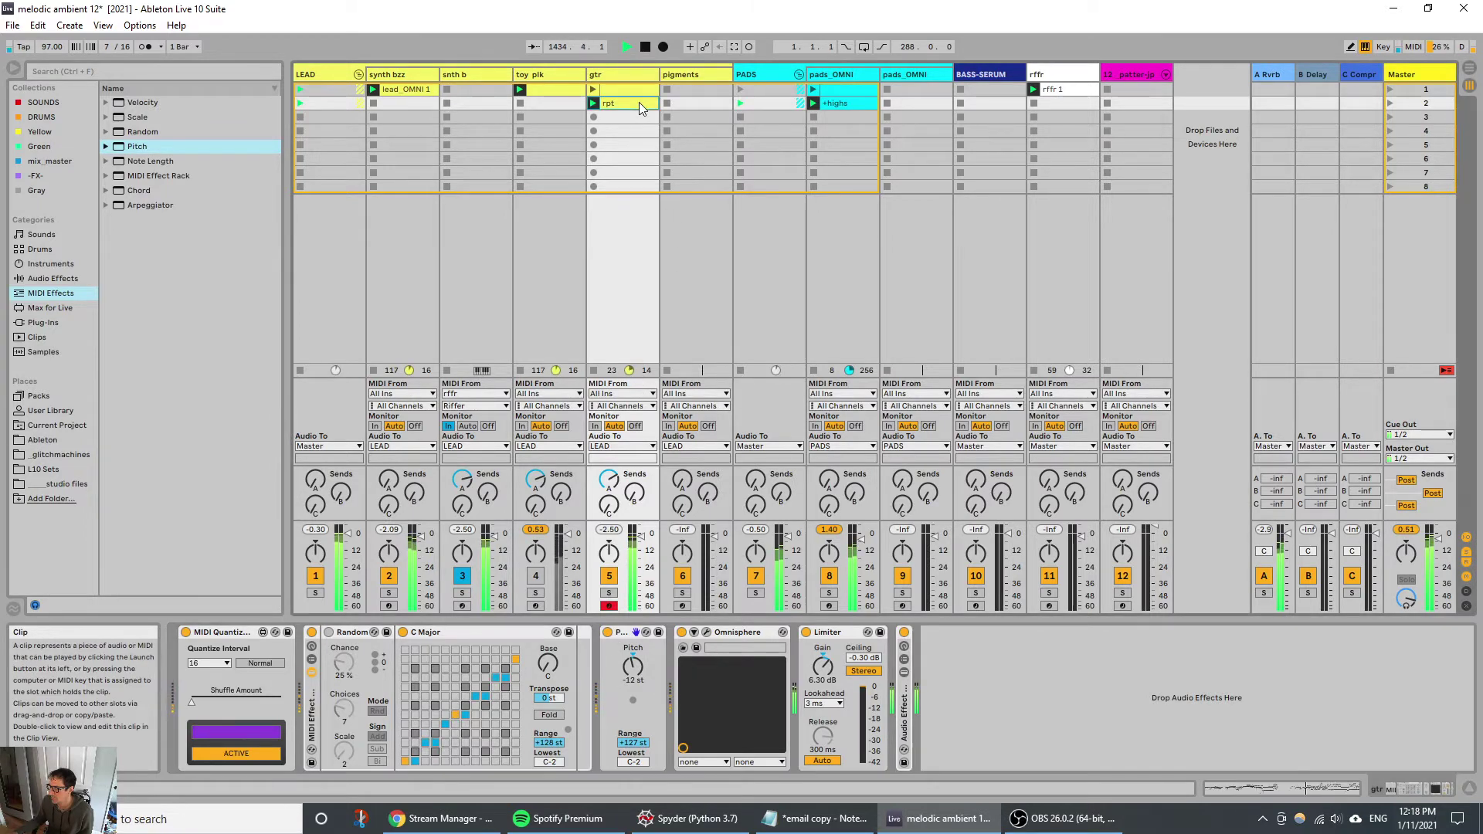
pyautogui.hotkey('shift', 'Tab')
pyautogui.hotkey('shift', 'Tab')
pyautogui.doubleClick(627, 106)
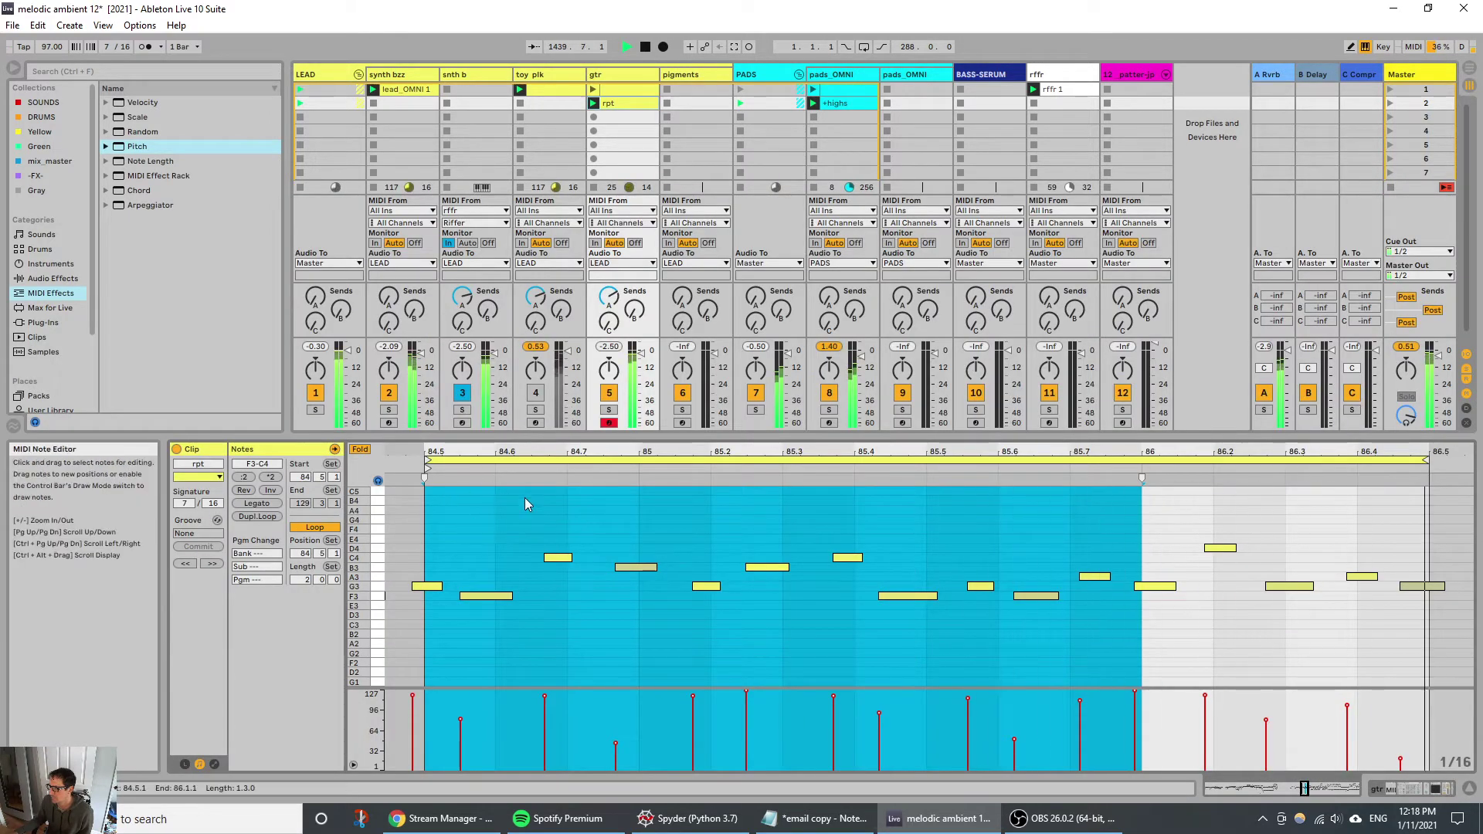
pyautogui.moveTo(583, 454); pyautogui.dragTo(583, 378)
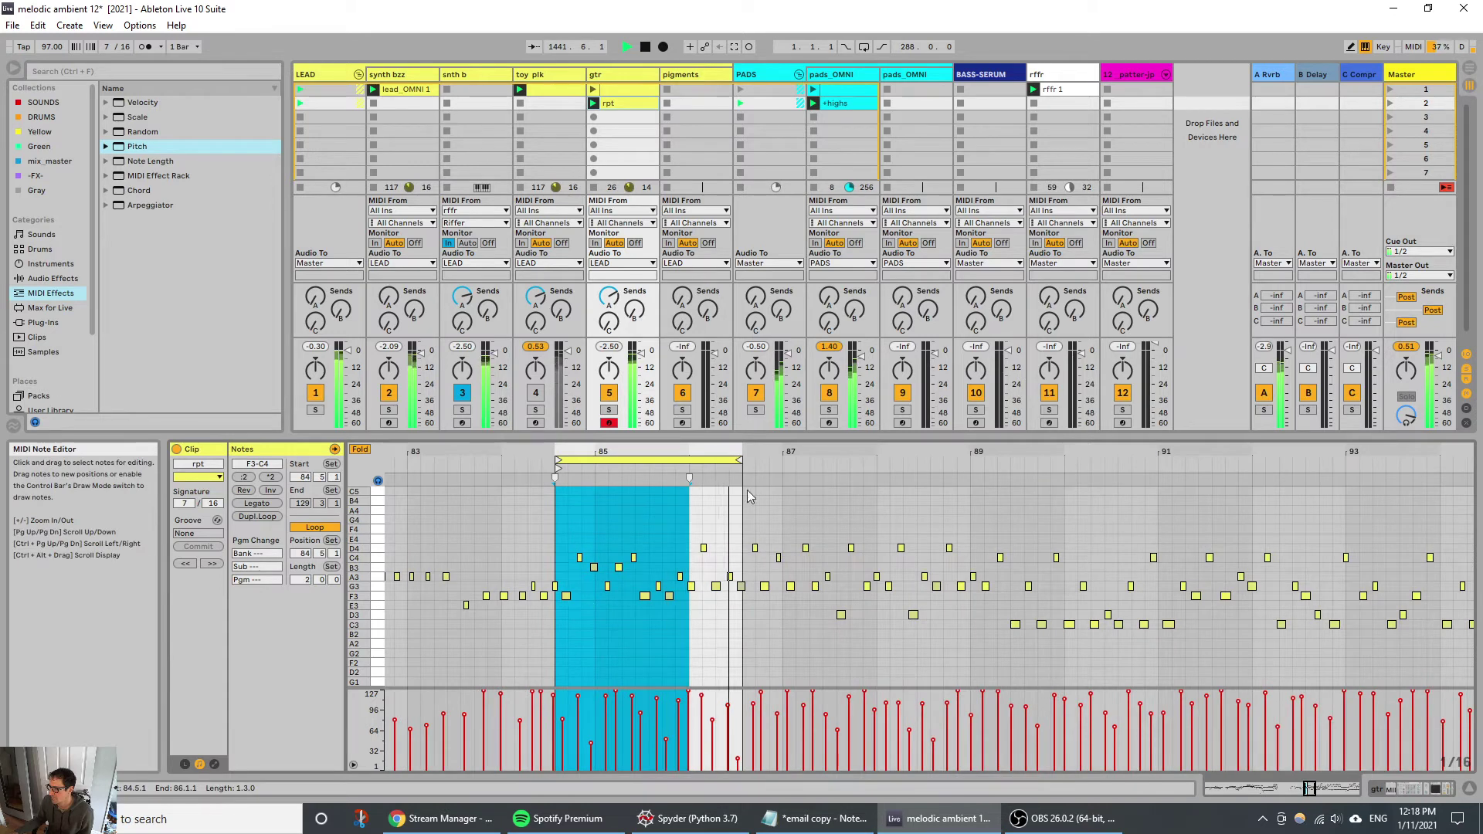
pyautogui.moveTo(739, 461); pyautogui.dragTo(964, 474)
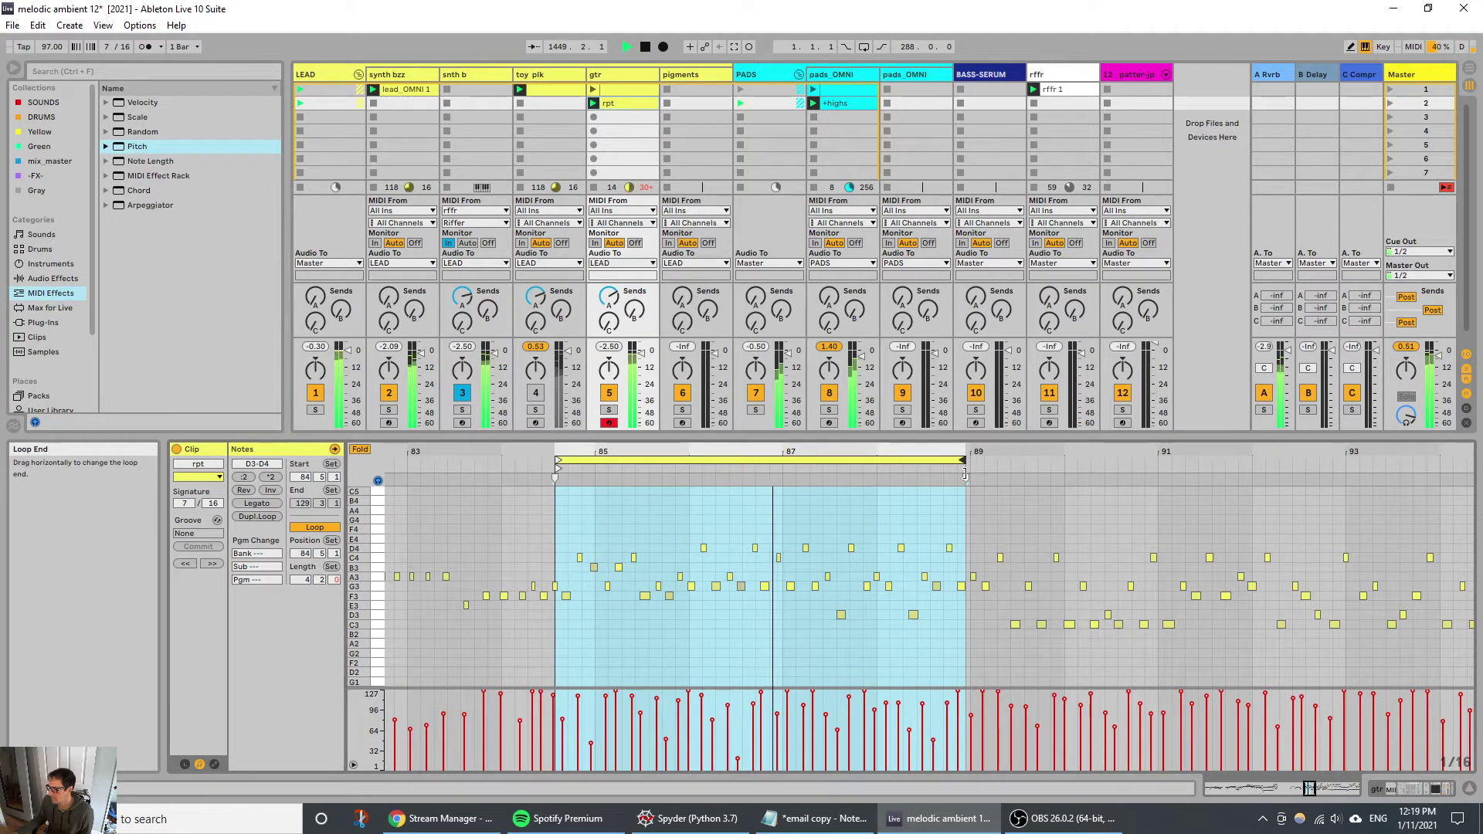
# Step: Move the rpt clip's note at 86.1.1 down one octave to D3
pyautogui.click(703, 549)
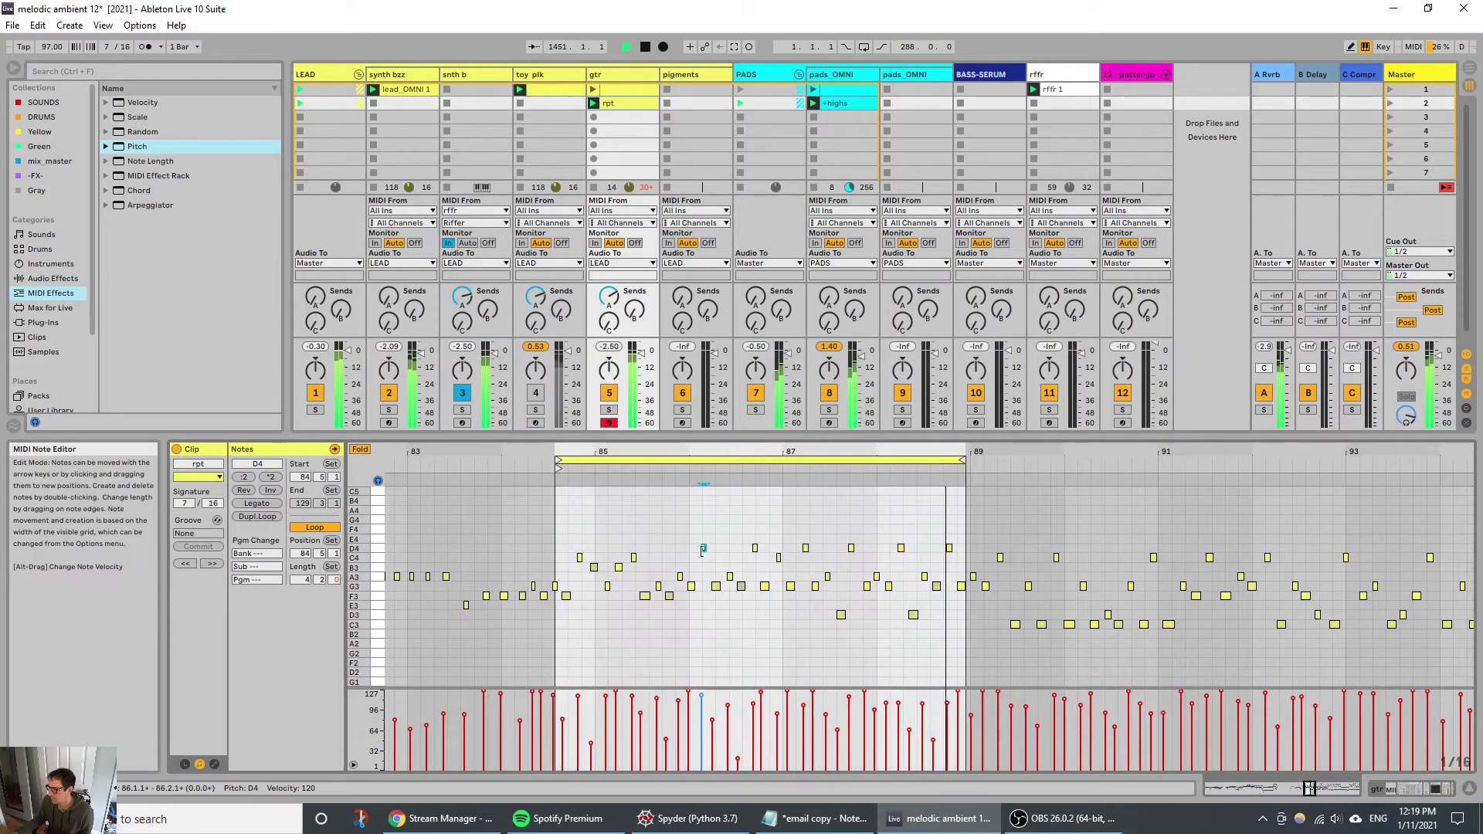
pyautogui.press('Down')
pyautogui.press('Down')
pyautogui.press('Down')
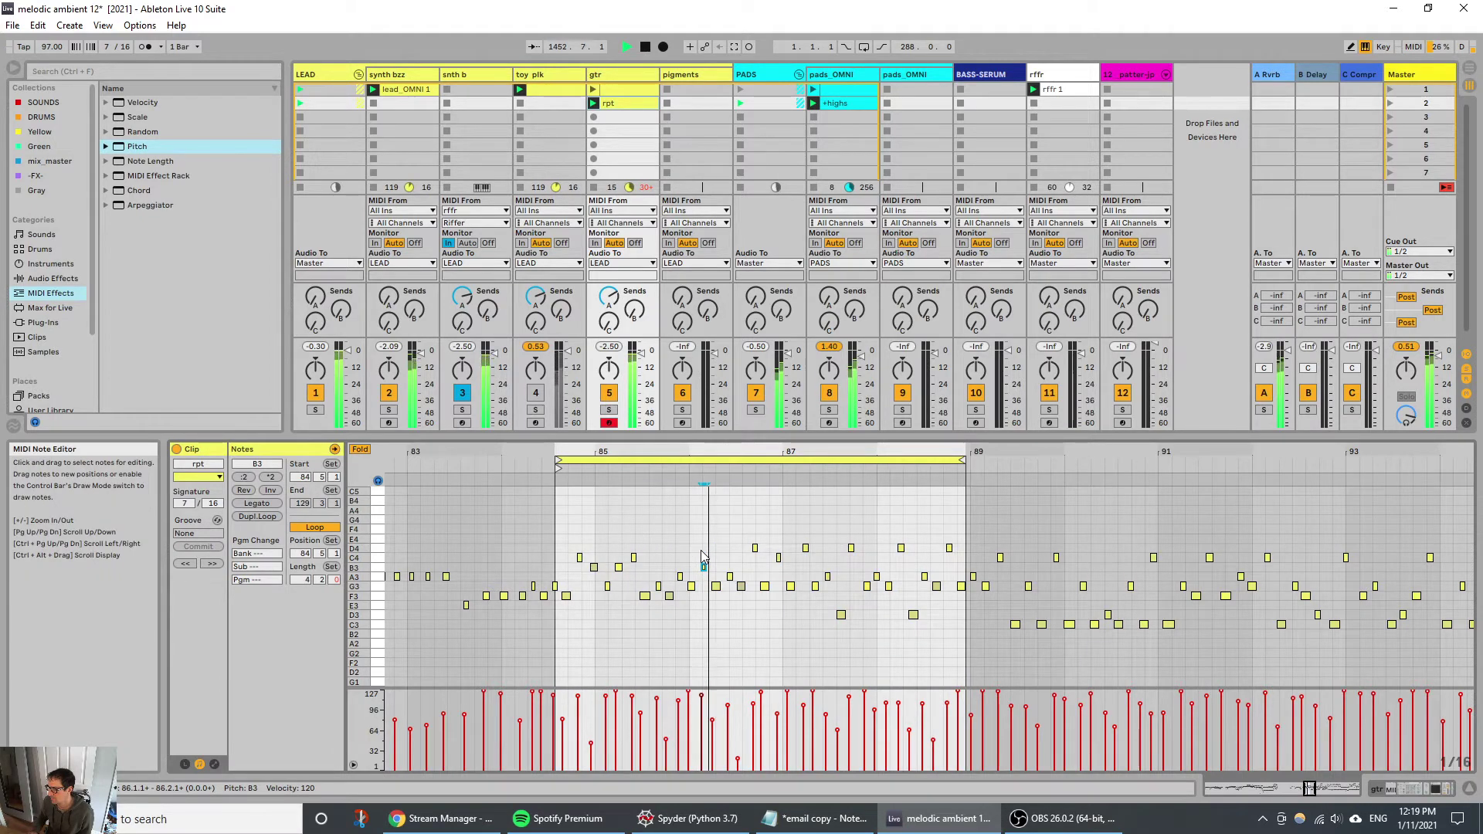
pyautogui.press('Down')
pyautogui.press('Down')
pyautogui.press('Down')
pyautogui.press('Down')
pyautogui.press('Down')
pyautogui.press('Down')
pyautogui.press('Down')
pyautogui.press('Down')
pyautogui.press('Down')
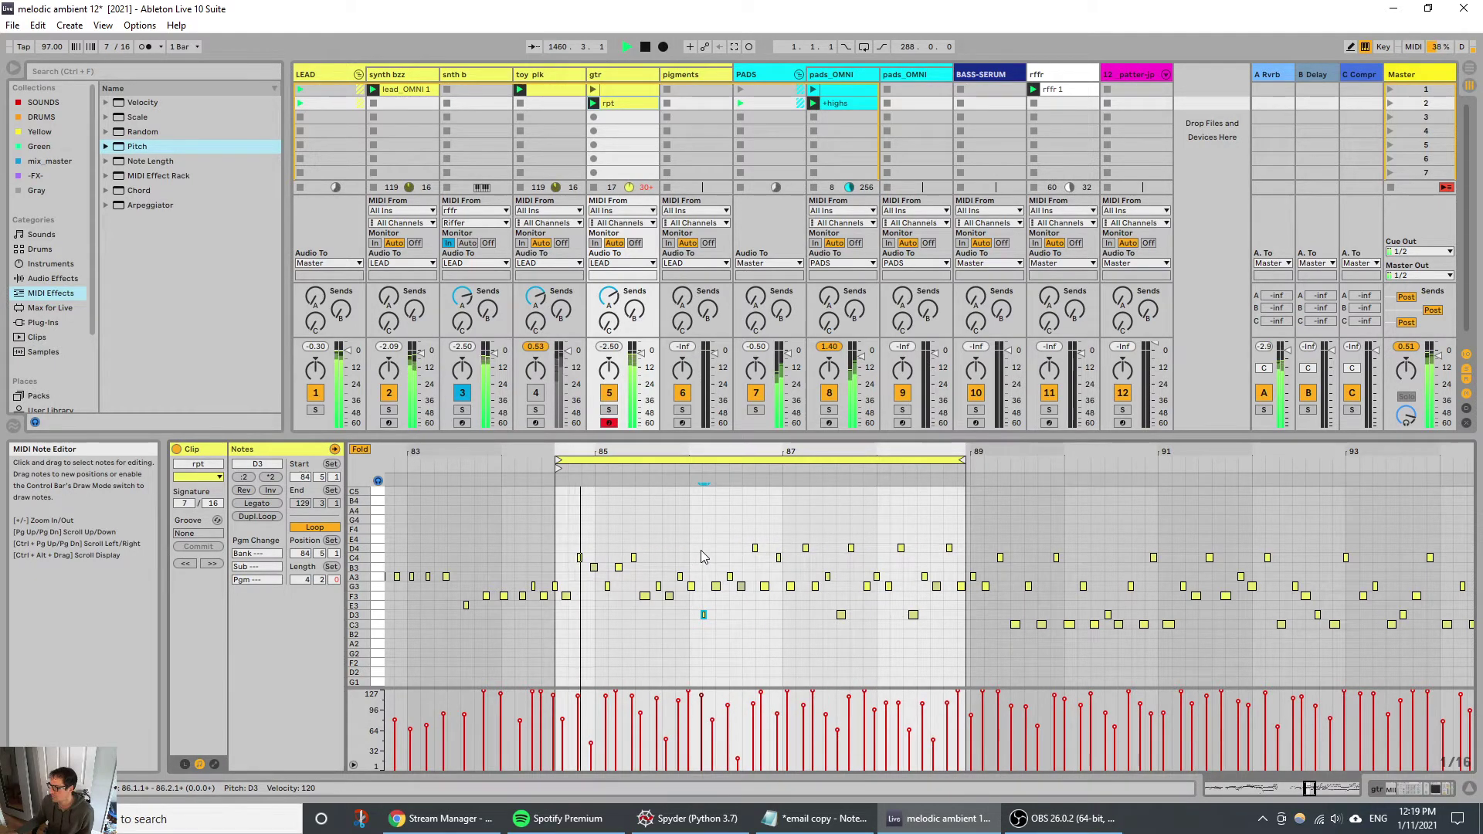
# Step: Duplicate the rpt clip into the next slot as rpt2 and move the copy's loop start to 87.3.1
pyautogui.click(624, 103)
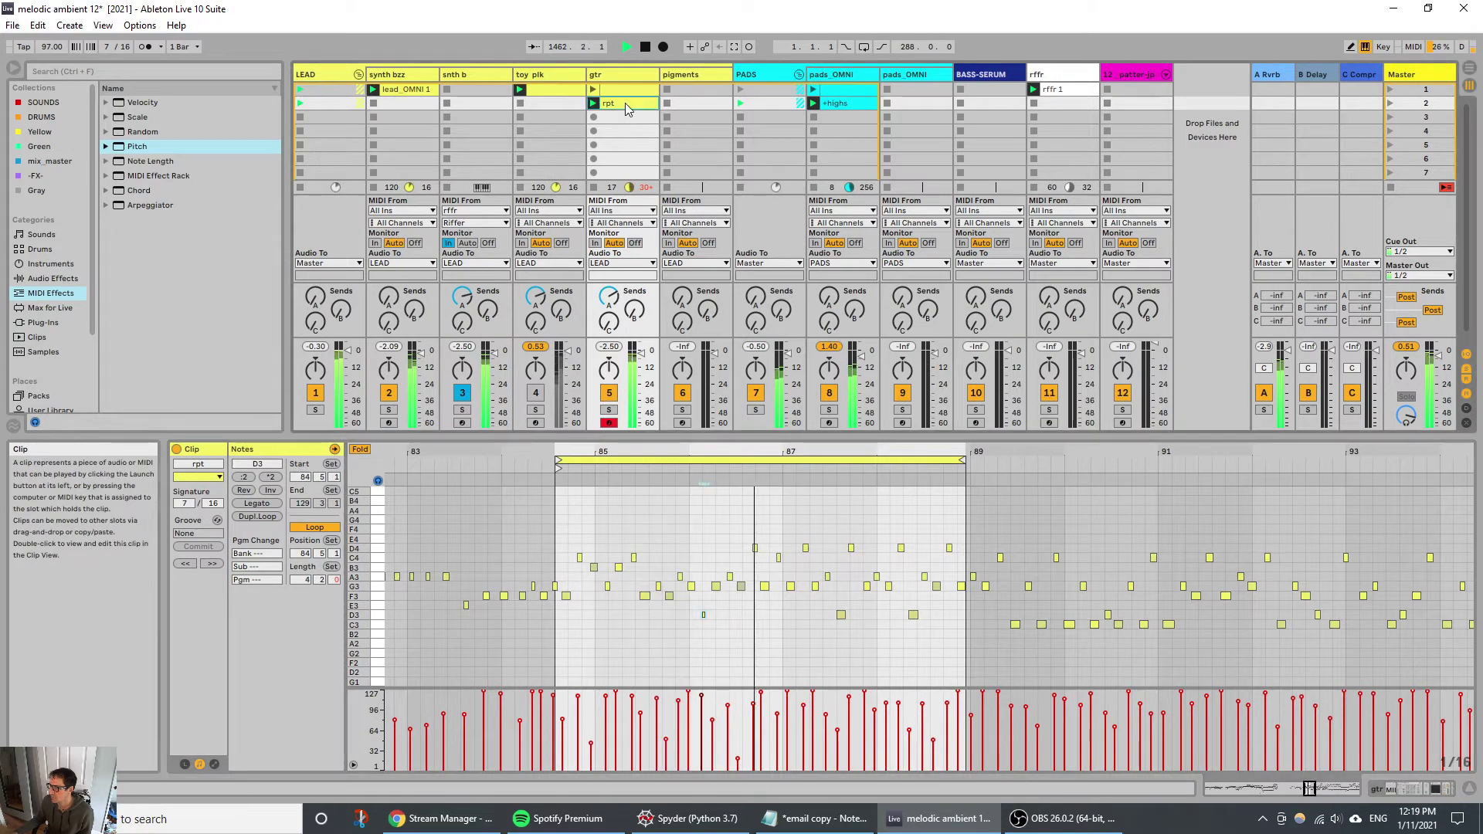
pyautogui.rightClick(625, 103)
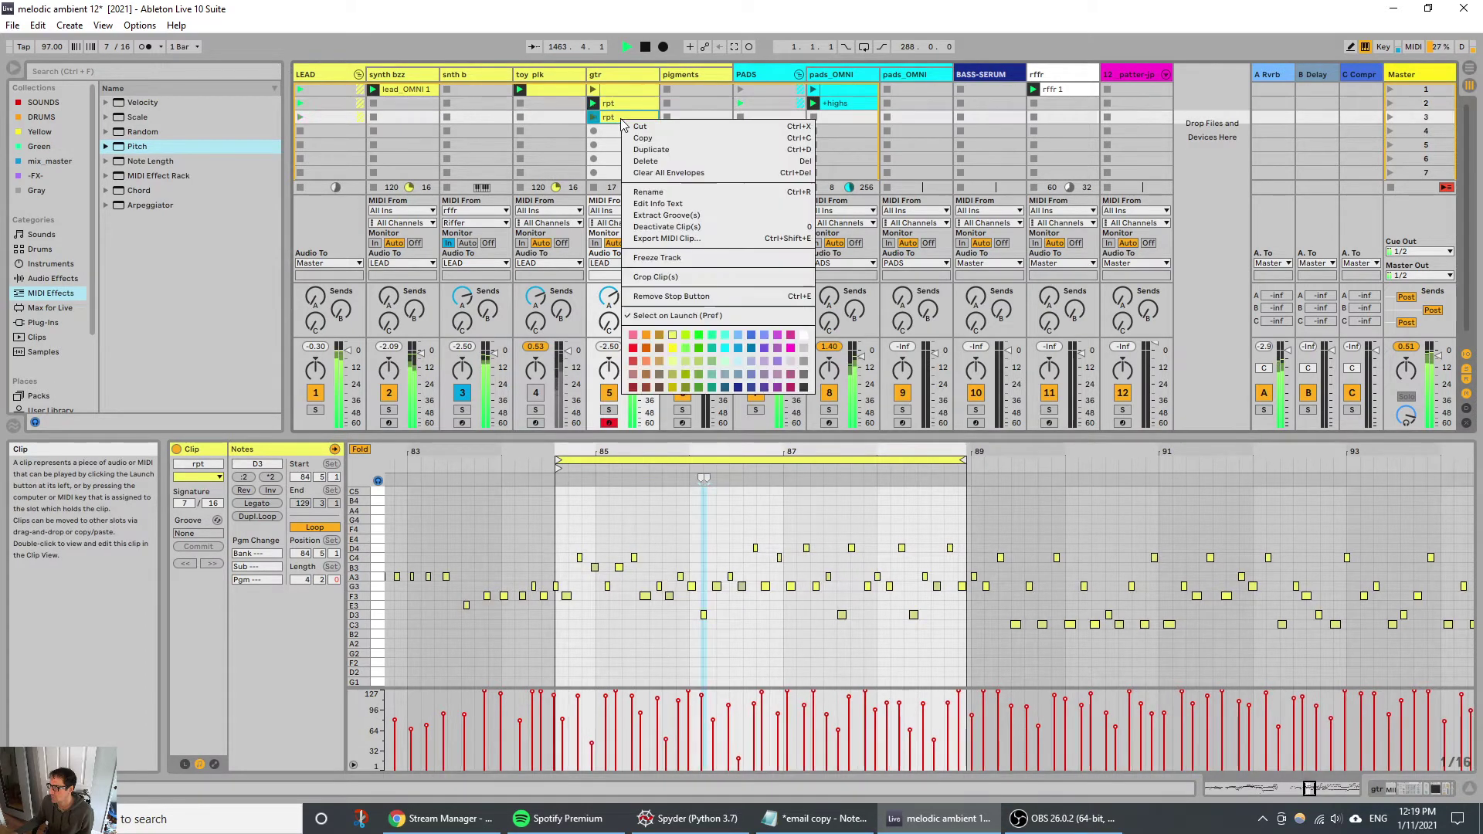
pyautogui.click(659, 193)
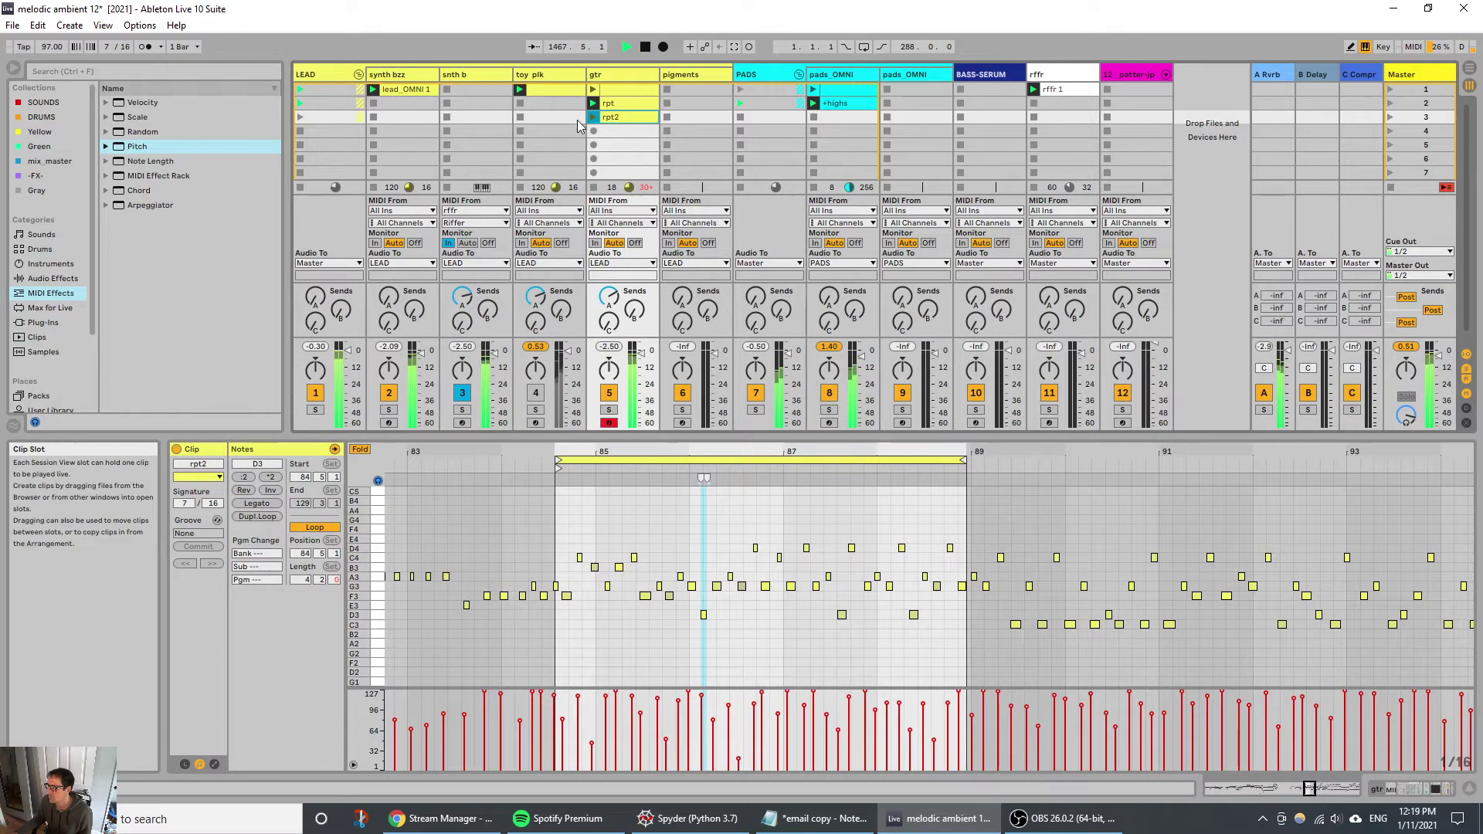
pyautogui.moveTo(557, 462); pyautogui.dragTo(809, 499)
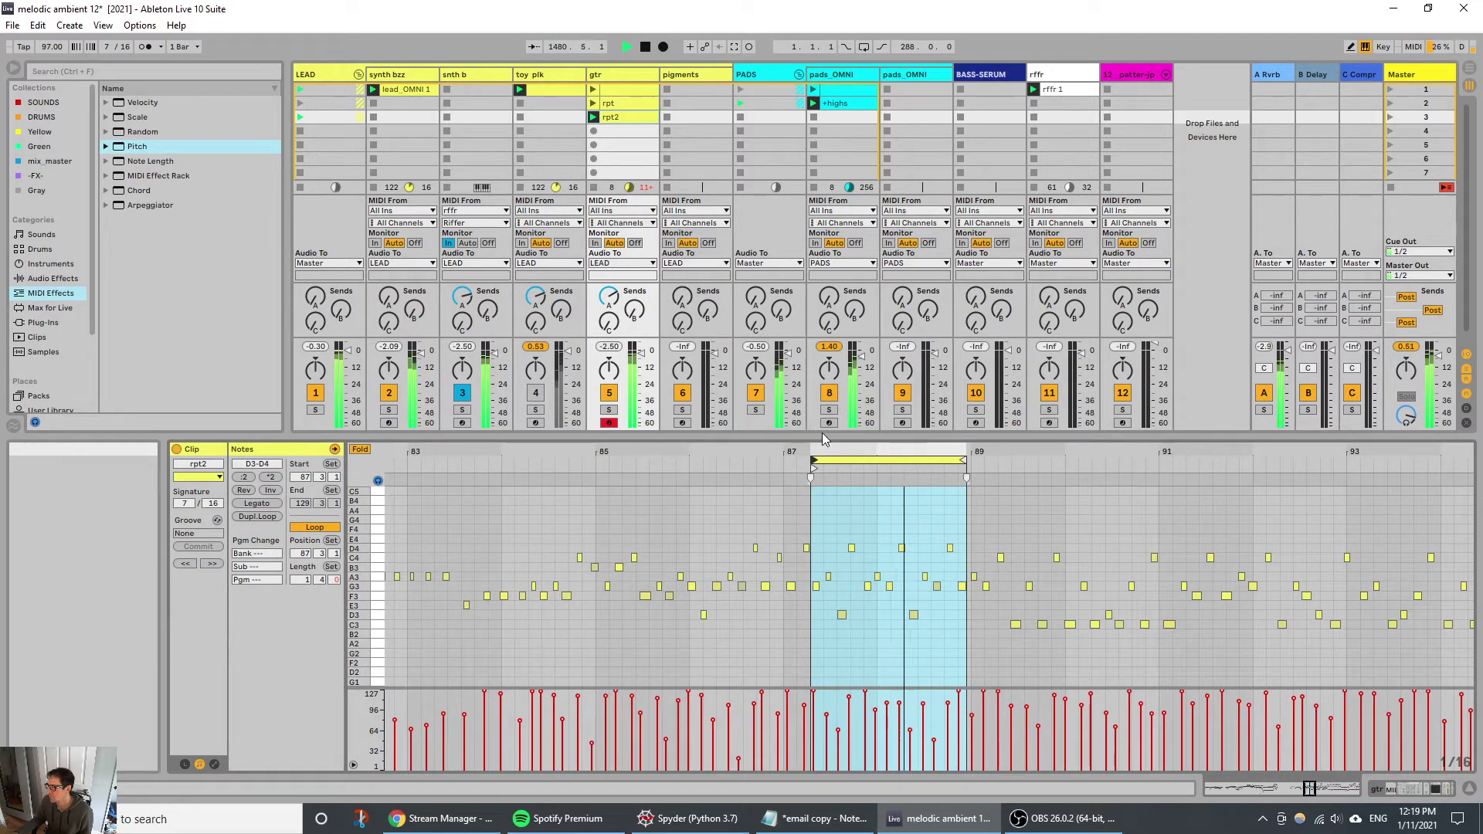
# Step: Duplicate the rpt2 clip into the slot below it and name the copy rpt2b
pyautogui.moveTo(825, 437); pyautogui.dragTo(827, 620)
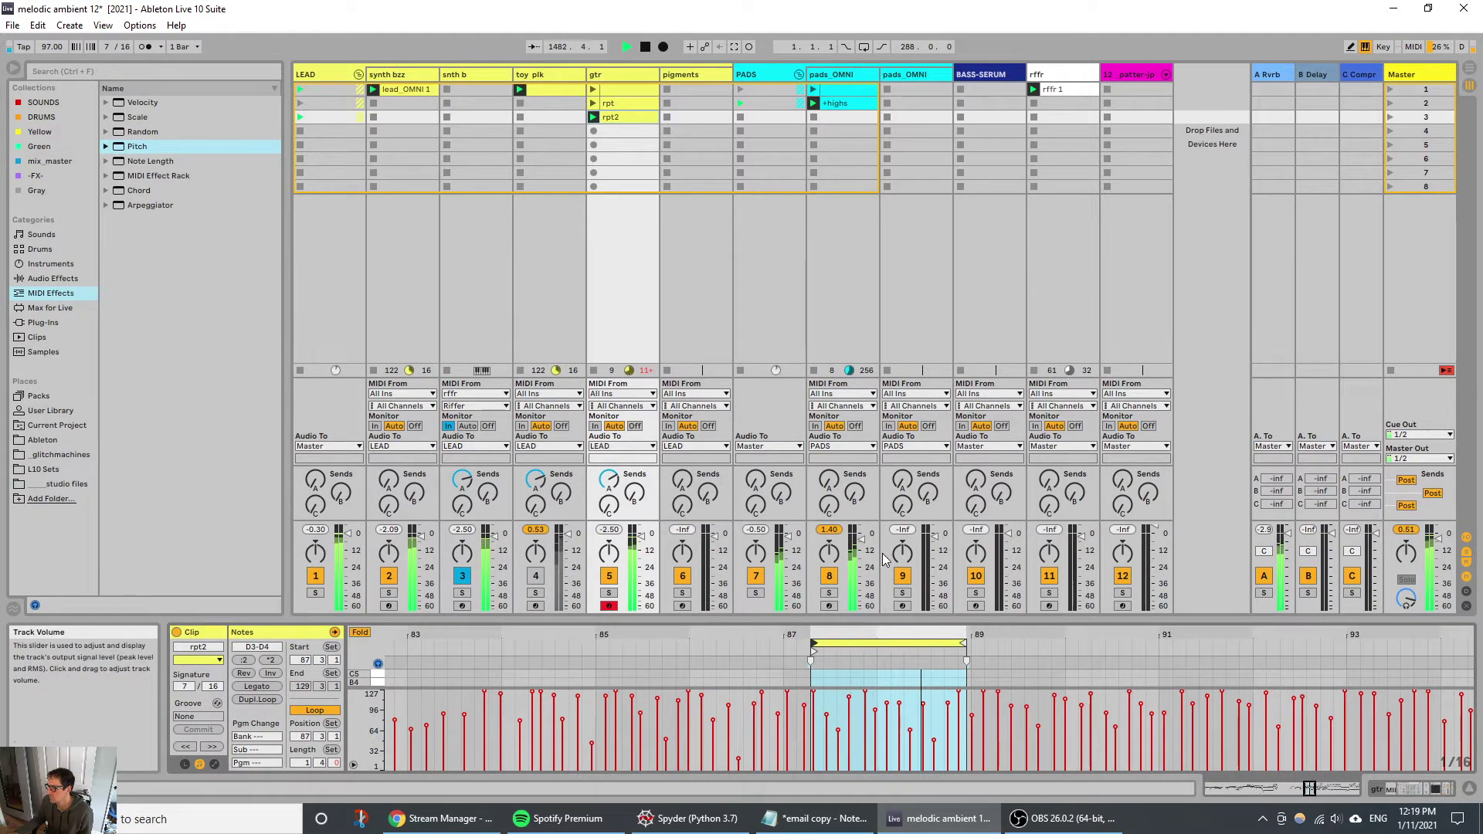
pyautogui.doubleClick(633, 121)
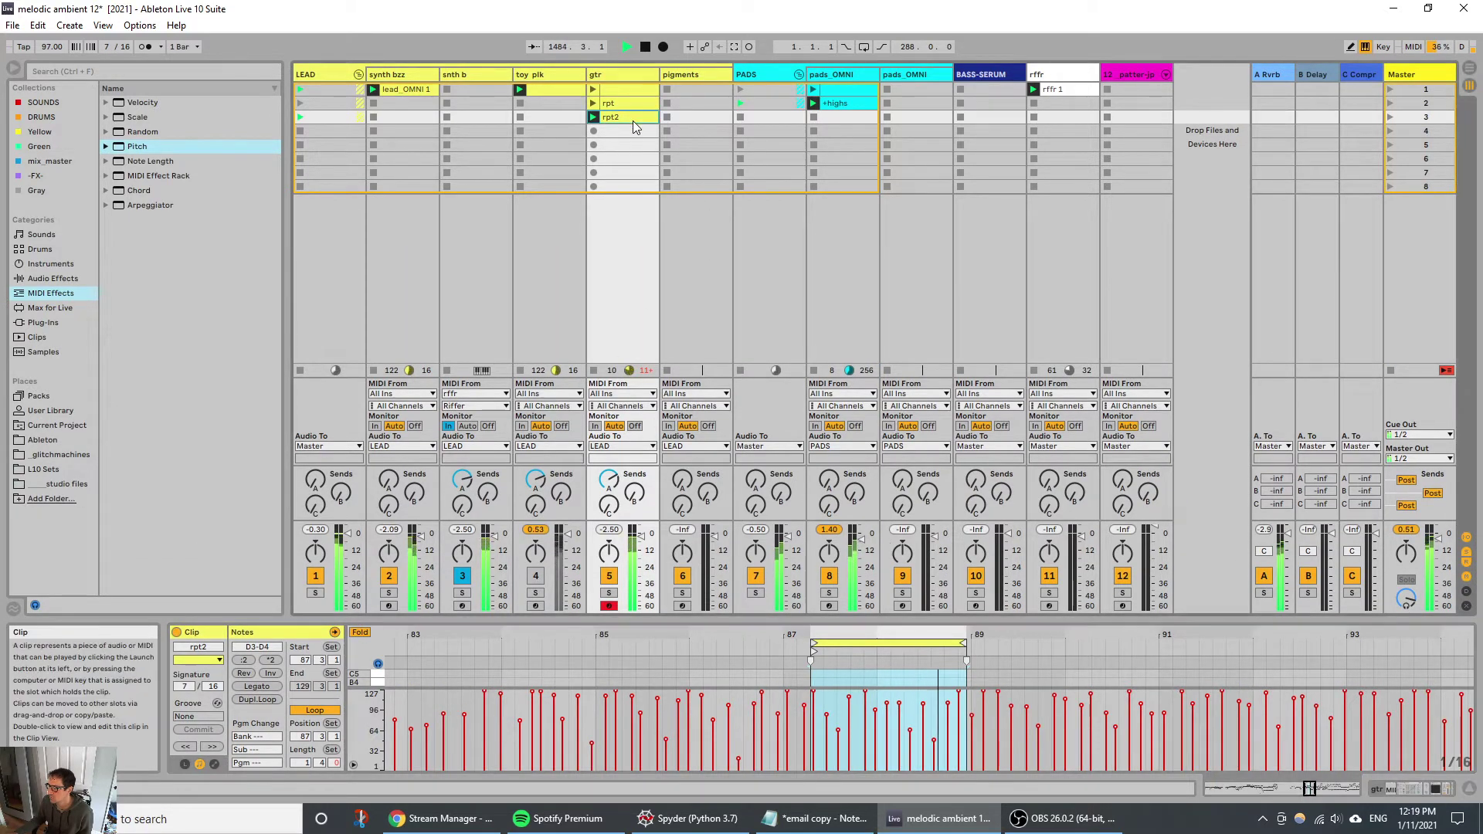
pyautogui.click(633, 119)
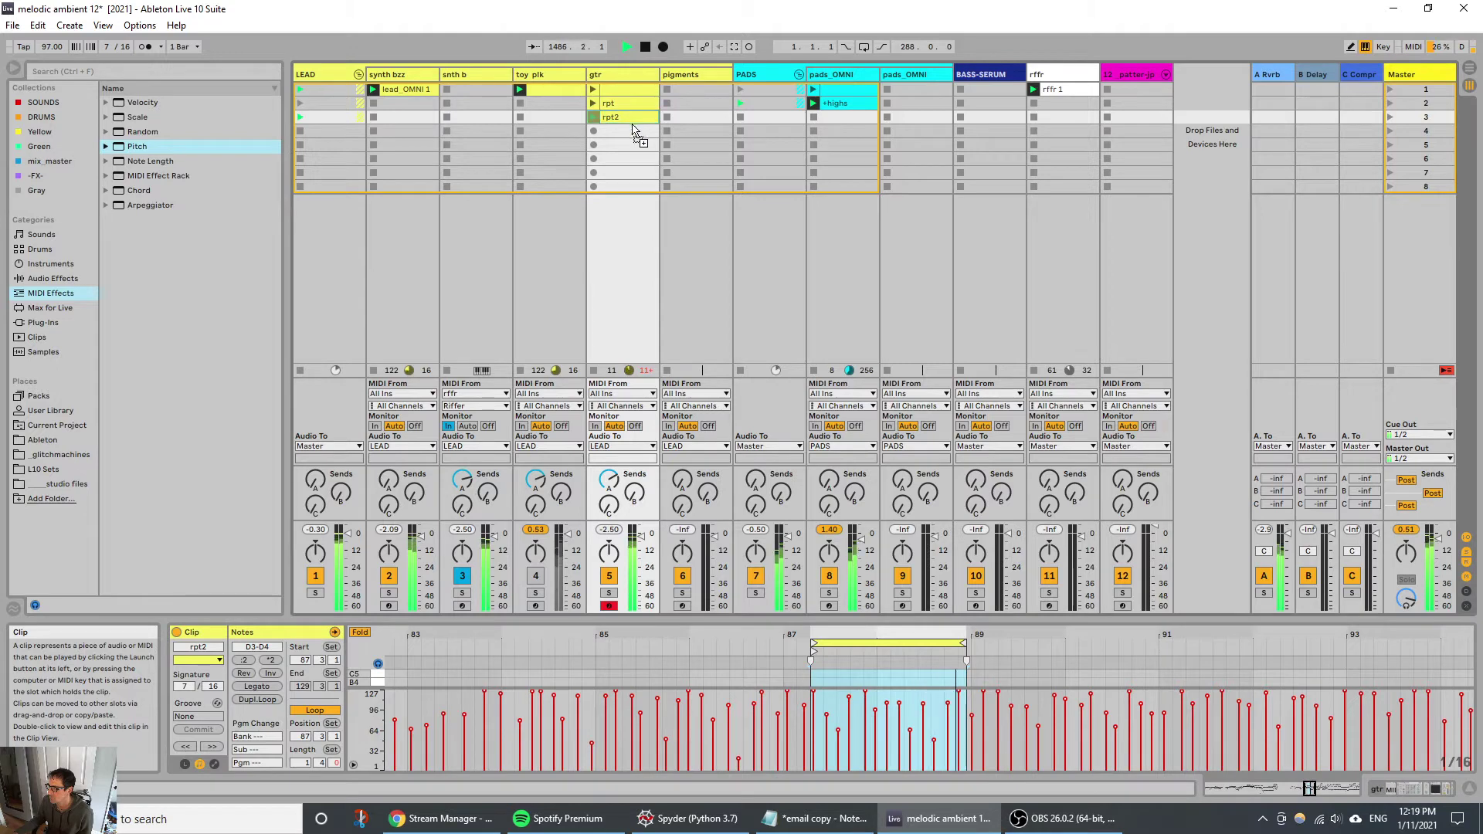
pyautogui.hotkey('ctrl', 'd')
pyautogui.rightClick(632, 133)
pyautogui.click(680, 207)
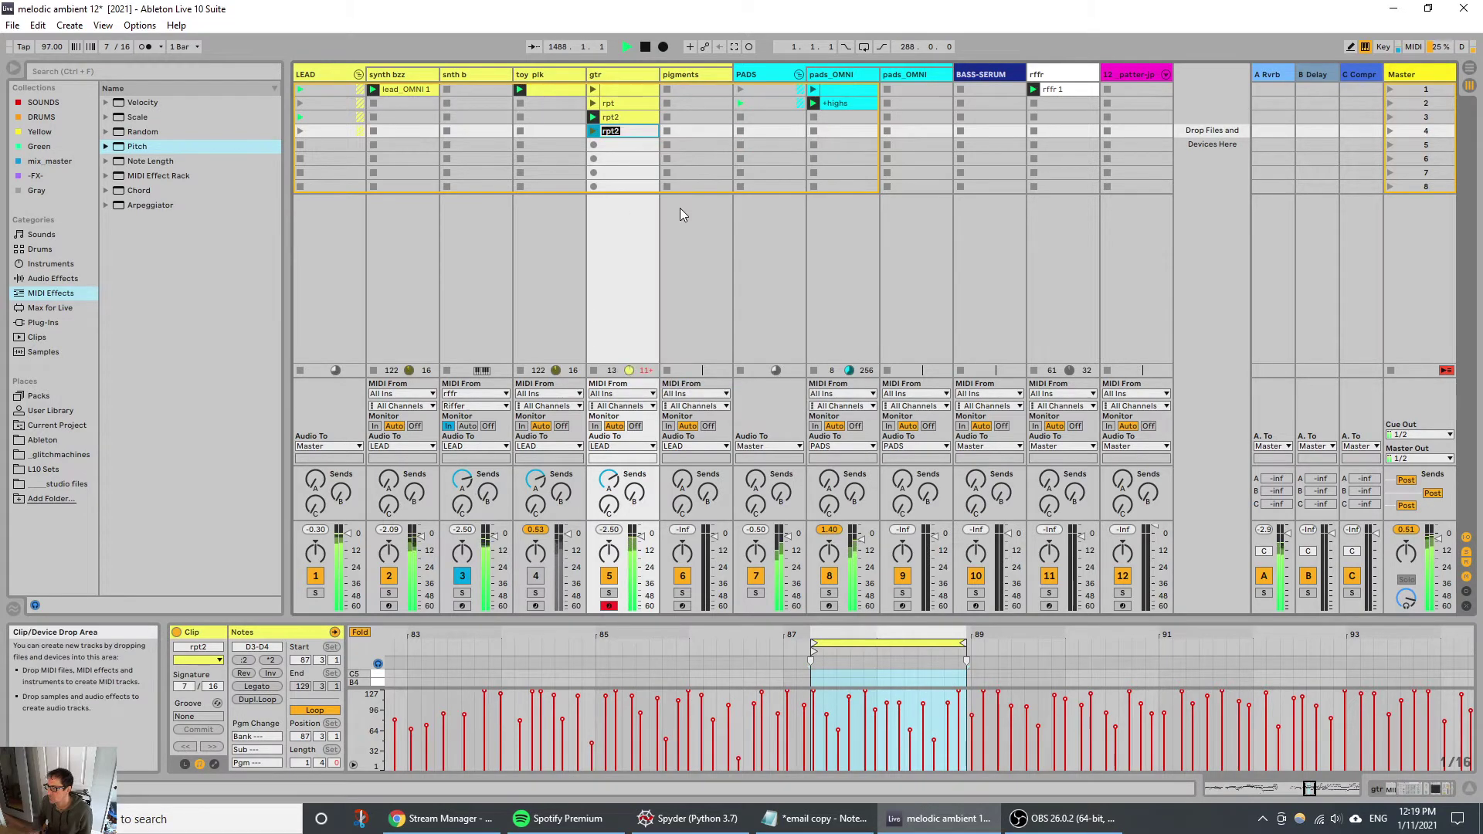
pyautogui.write('b')
pyautogui.press('Return')
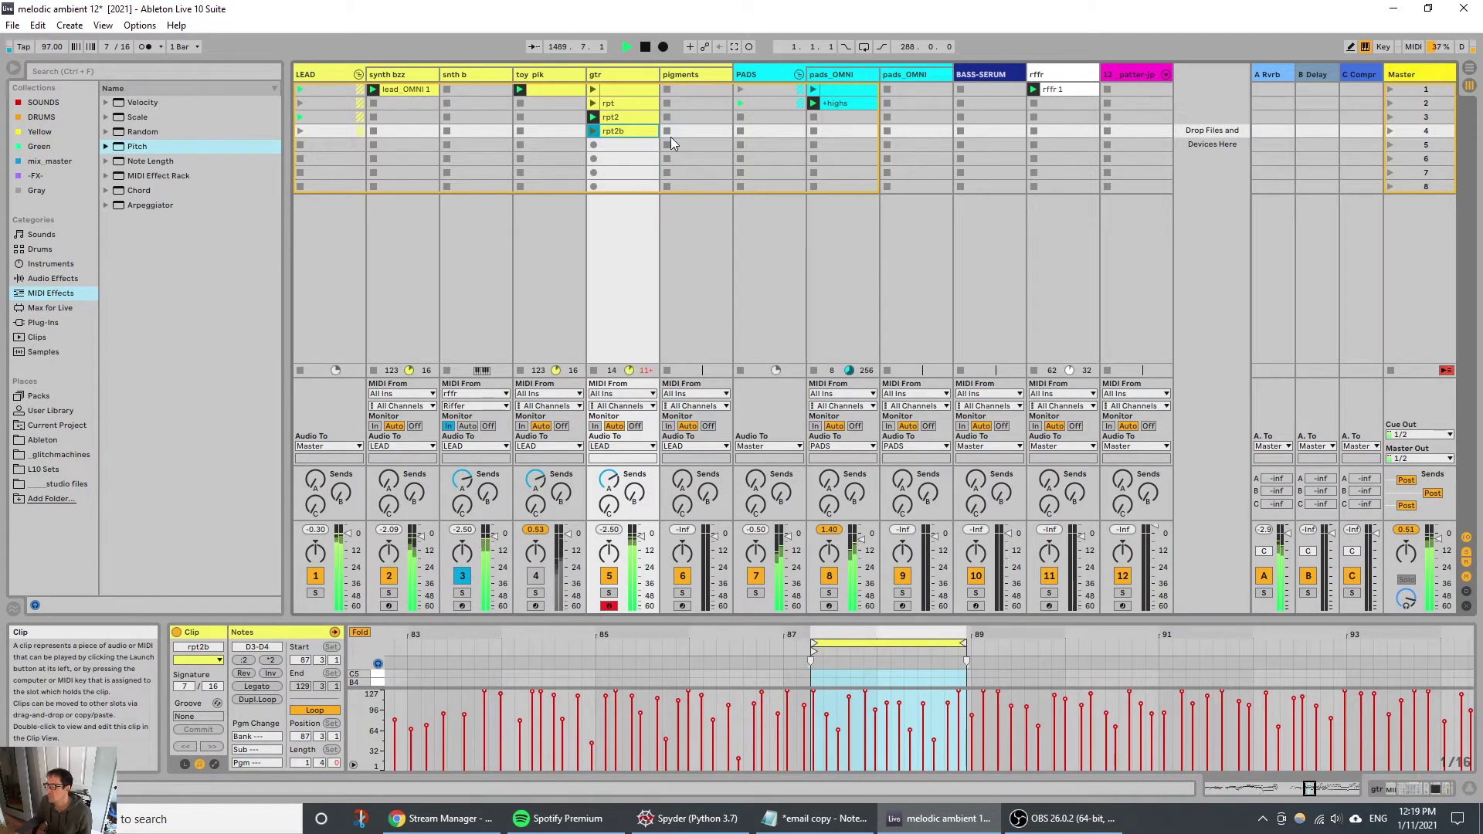
# Step: Launch the rpt2b clip and raise its note at 88.6.1 from the end of the loop to E4
pyautogui.click(593, 132)
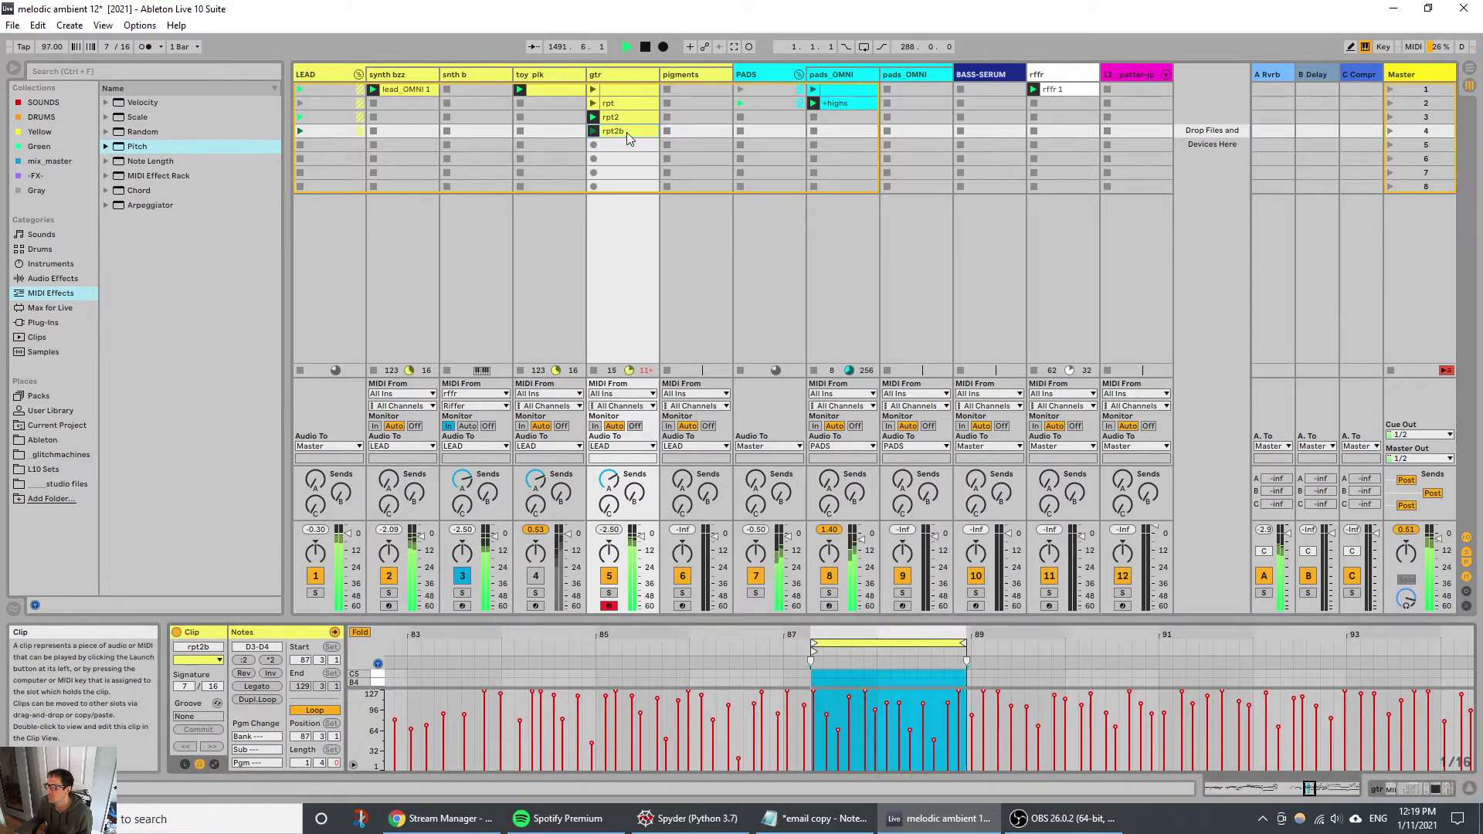
pyautogui.moveTo(878, 623); pyautogui.dragTo(877, 309)
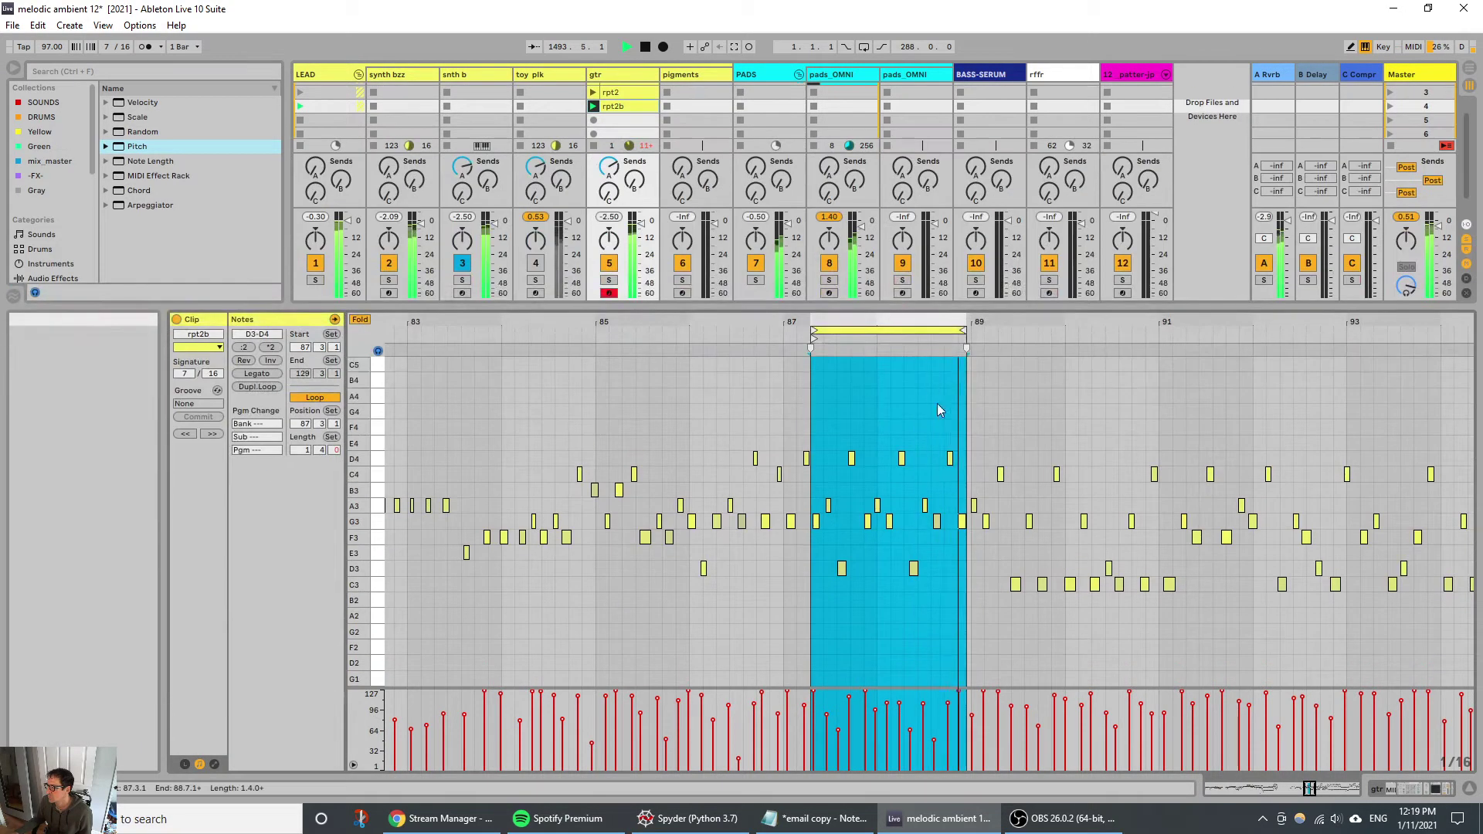
pyautogui.click(951, 458)
pyautogui.press('Up')
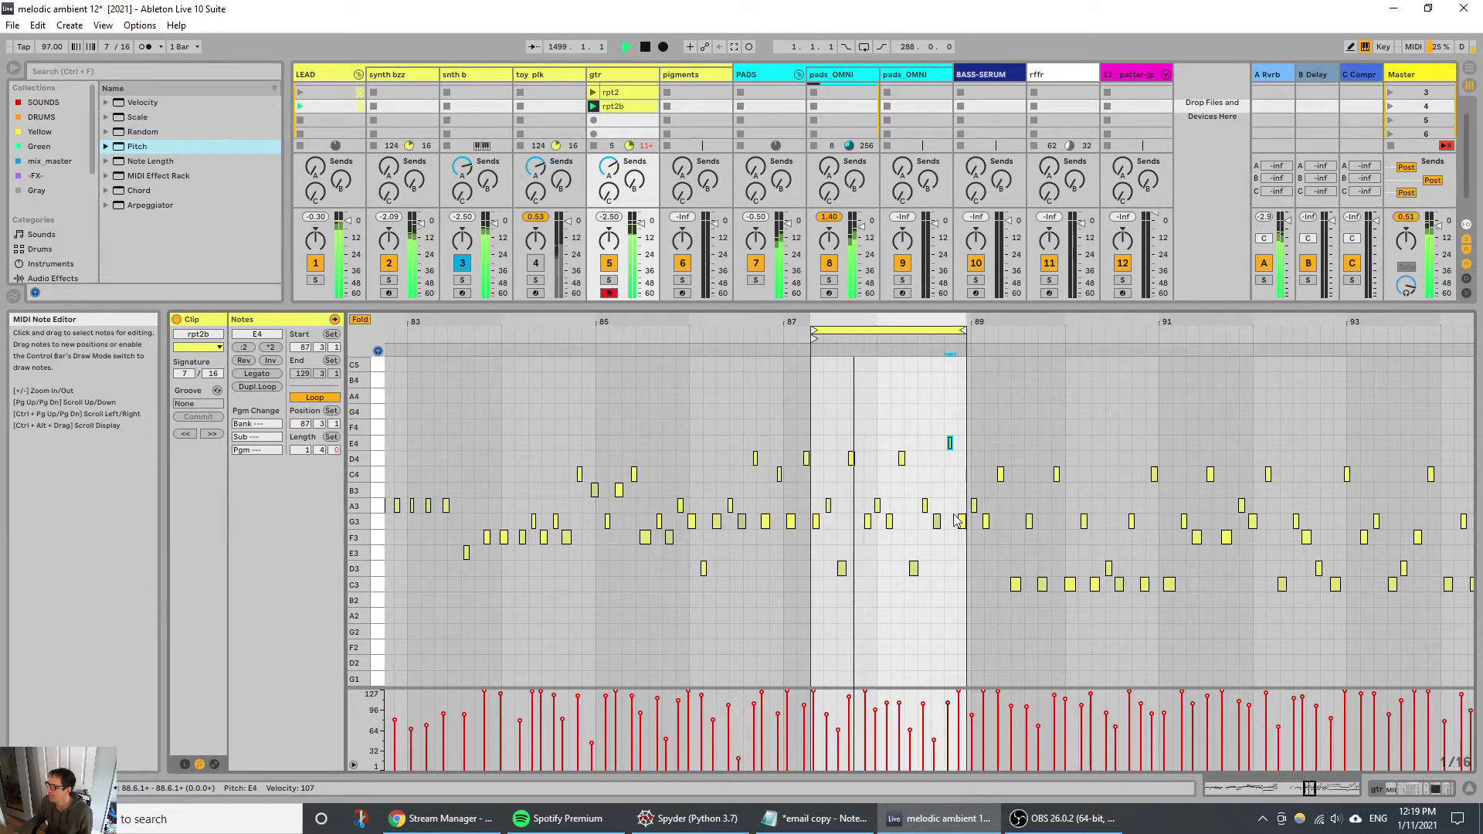
# Step: Crop the rpt2b clip to its loop and set the loop length to 3.0.0
pyautogui.rightClick(936, 448)
pyautogui.click(927, 457)
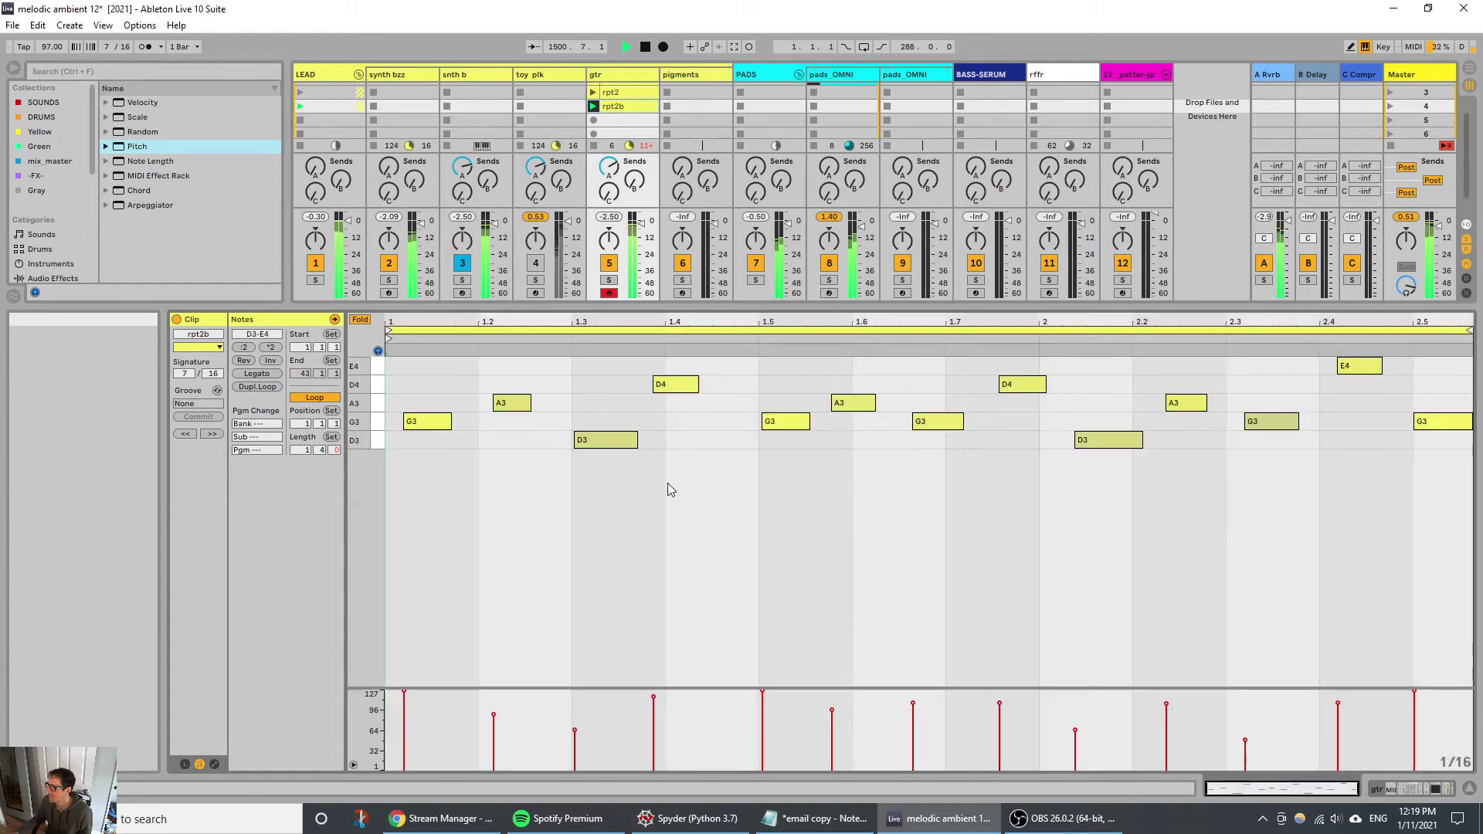
pyautogui.click(303, 450)
pyautogui.write('3')
pyautogui.press('Return')
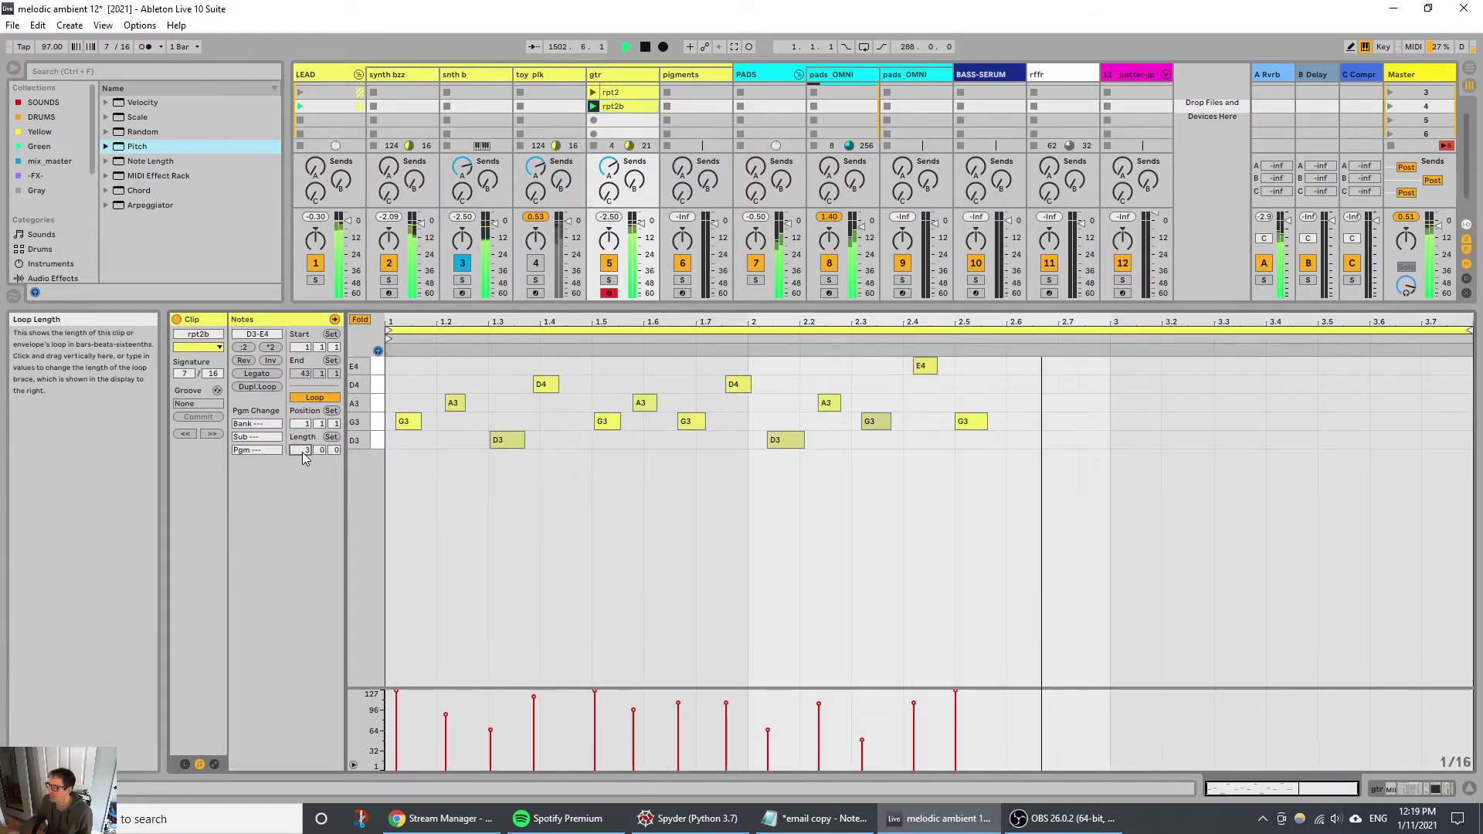
# Step: Duplicate all notes of the rpt2b clip directly after the originals and extend the loop to a length of 3.2.0
pyautogui.hotkey('ctrl', 'a')
pyautogui.hotkey('ctrl', 'd')
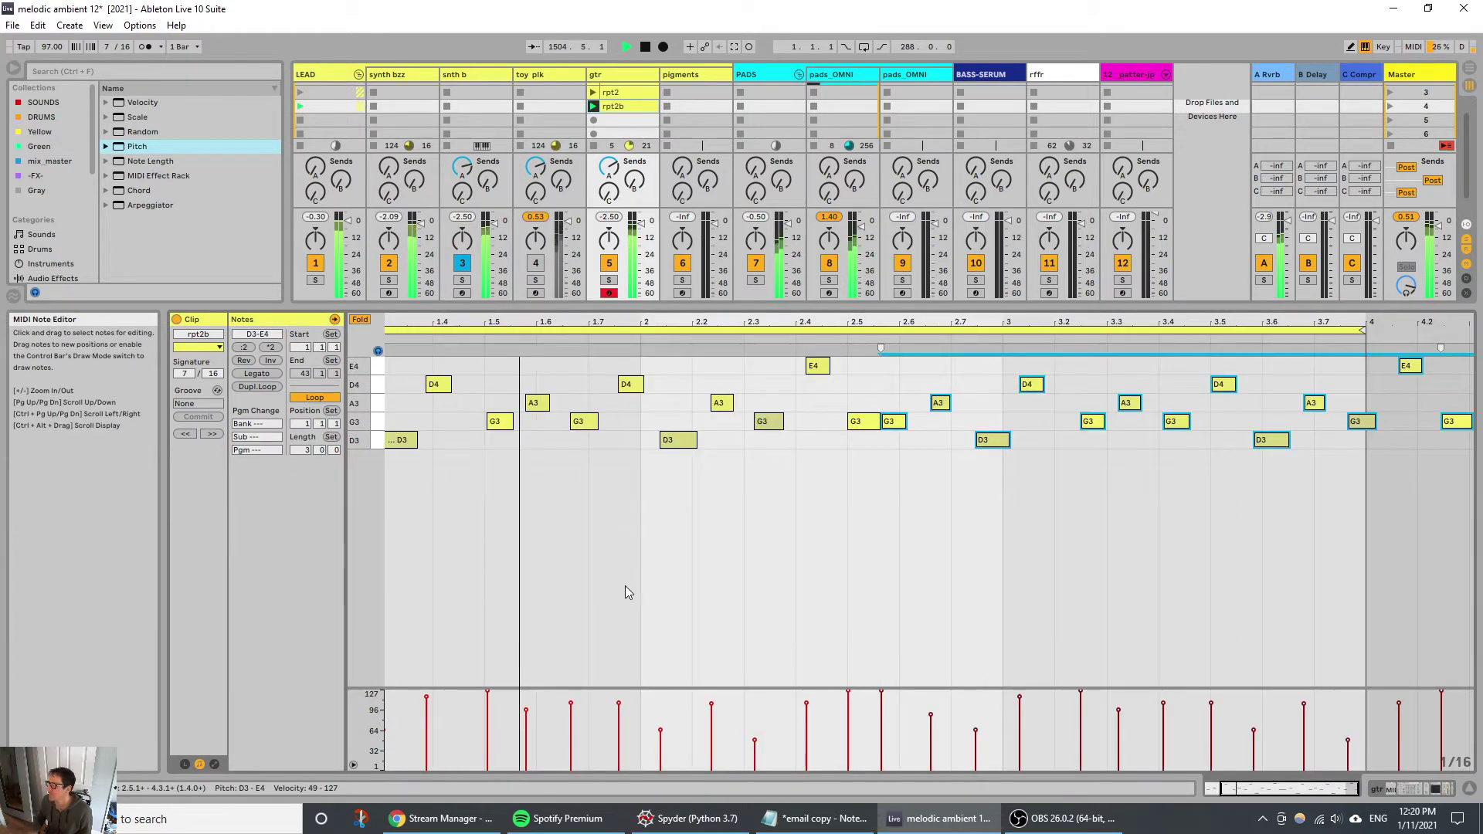
pyautogui.press('Left')
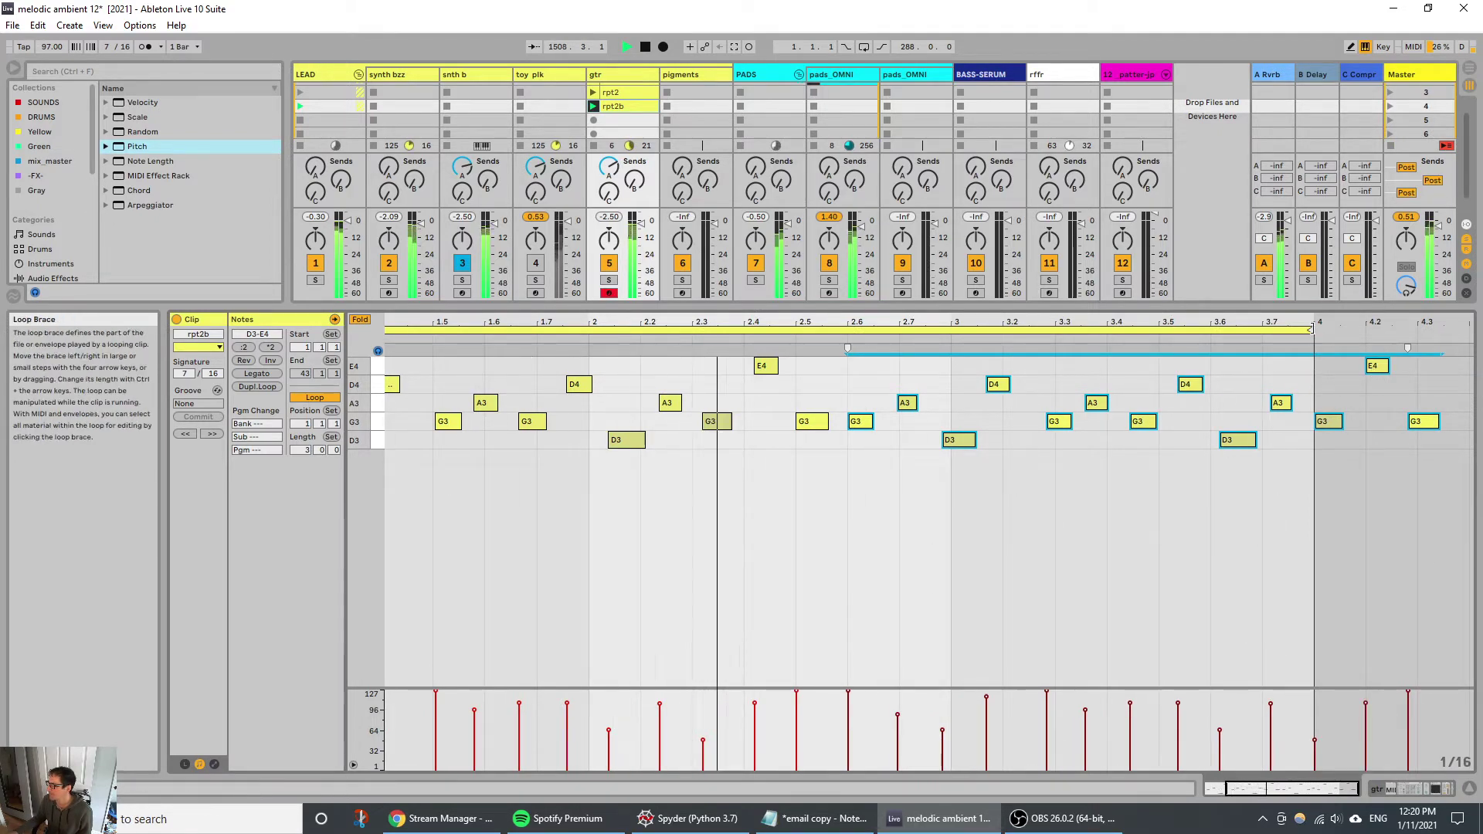
pyautogui.moveTo(1310, 330); pyautogui.dragTo(1419, 350)
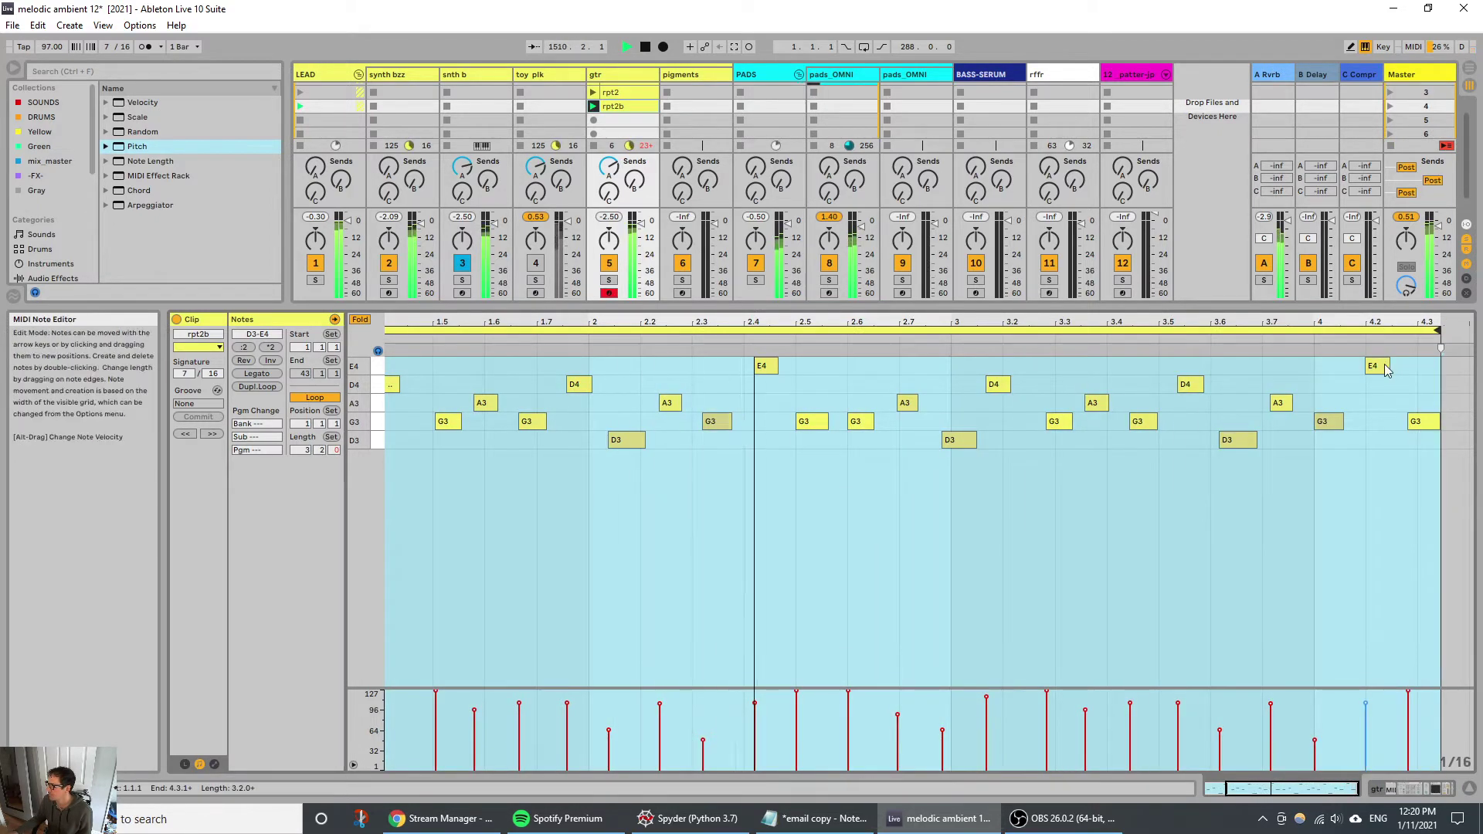
# Step: Unfold the rpt2b note rows and raise the note at 4.1.1 to G#4
pyautogui.click(1383, 367)
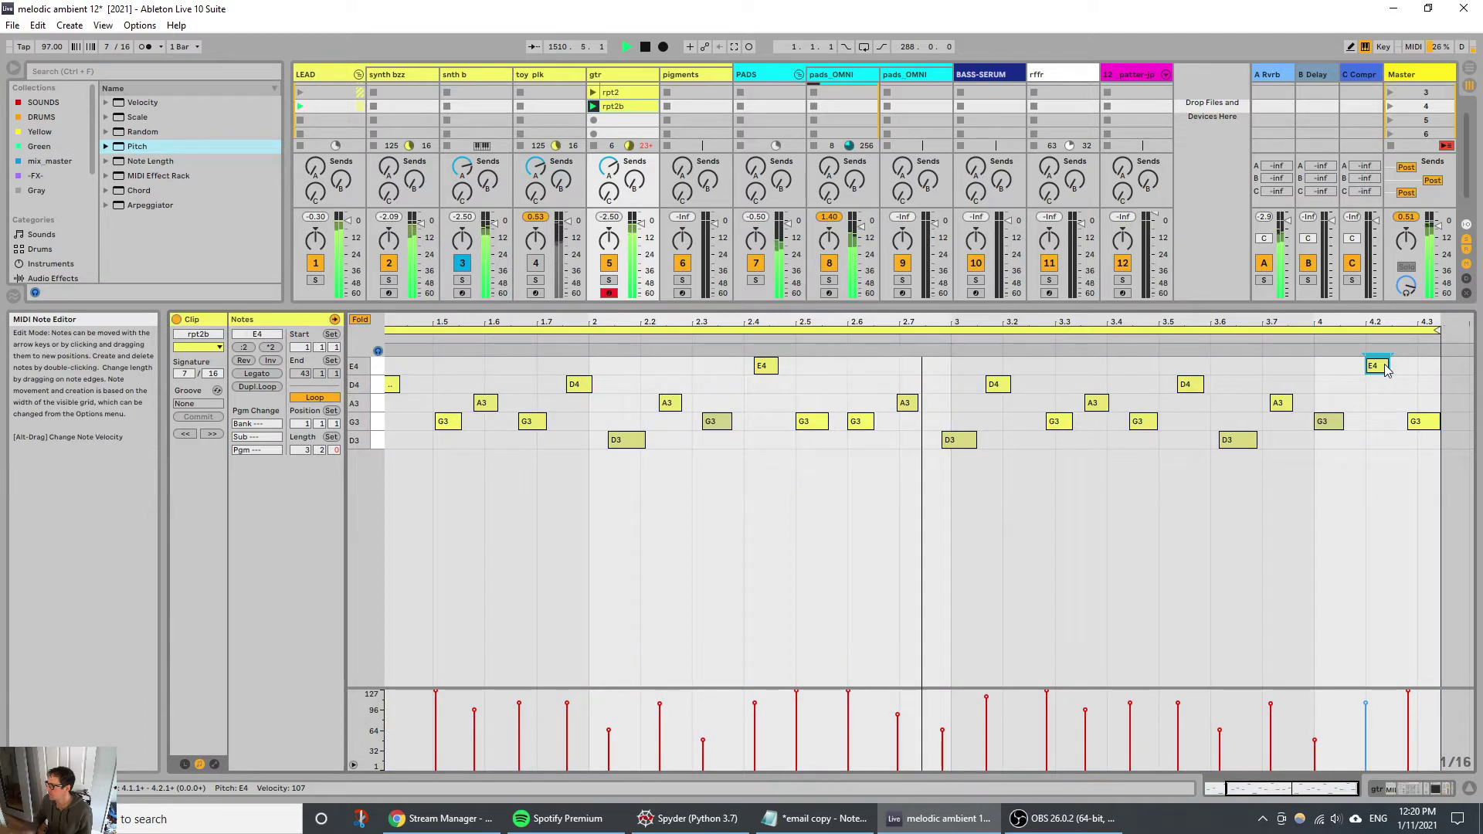
pyautogui.click(361, 321)
pyautogui.press('Up')
pyautogui.press('Up')
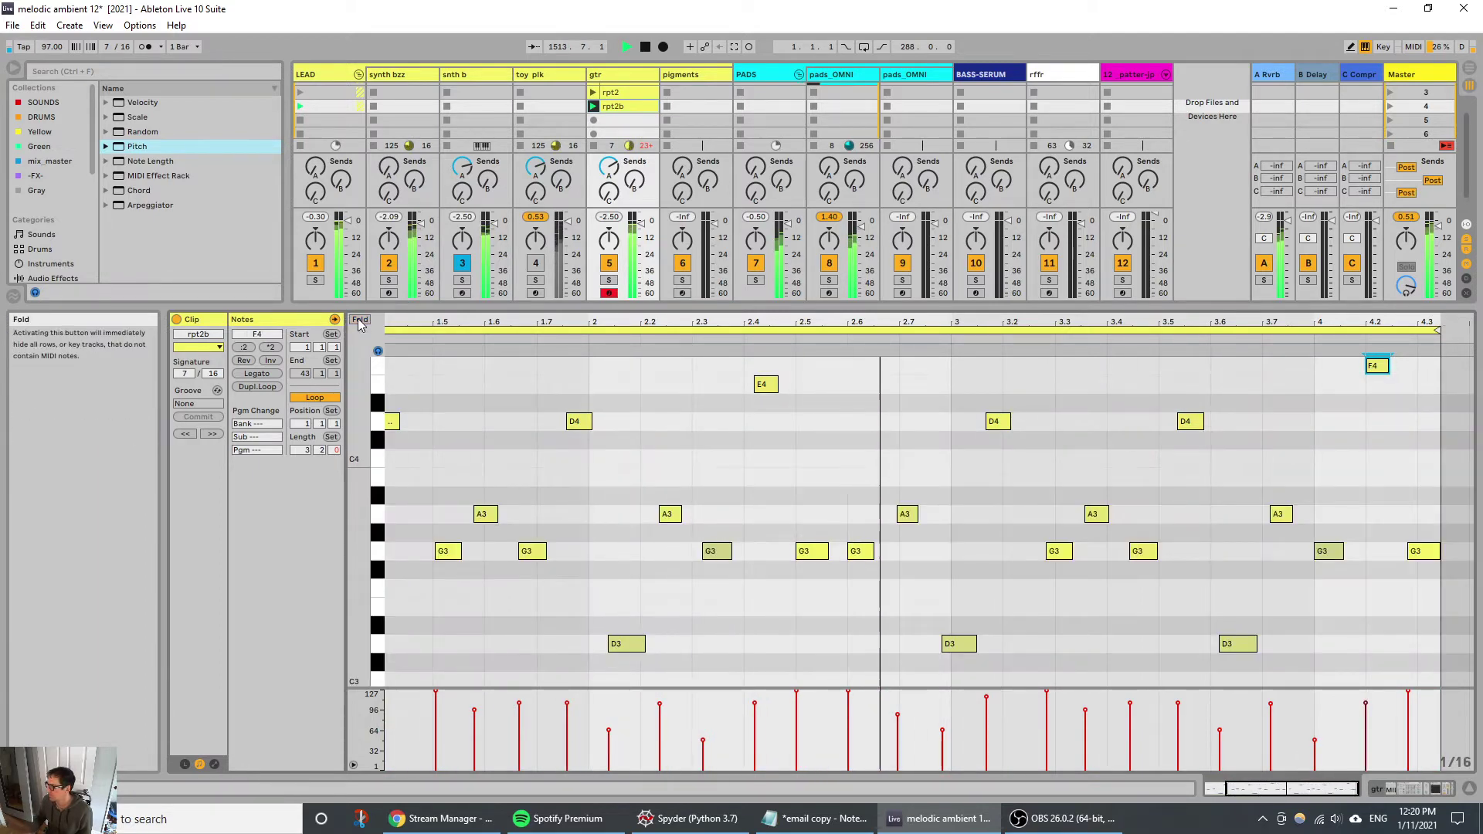
pyautogui.press('Up')
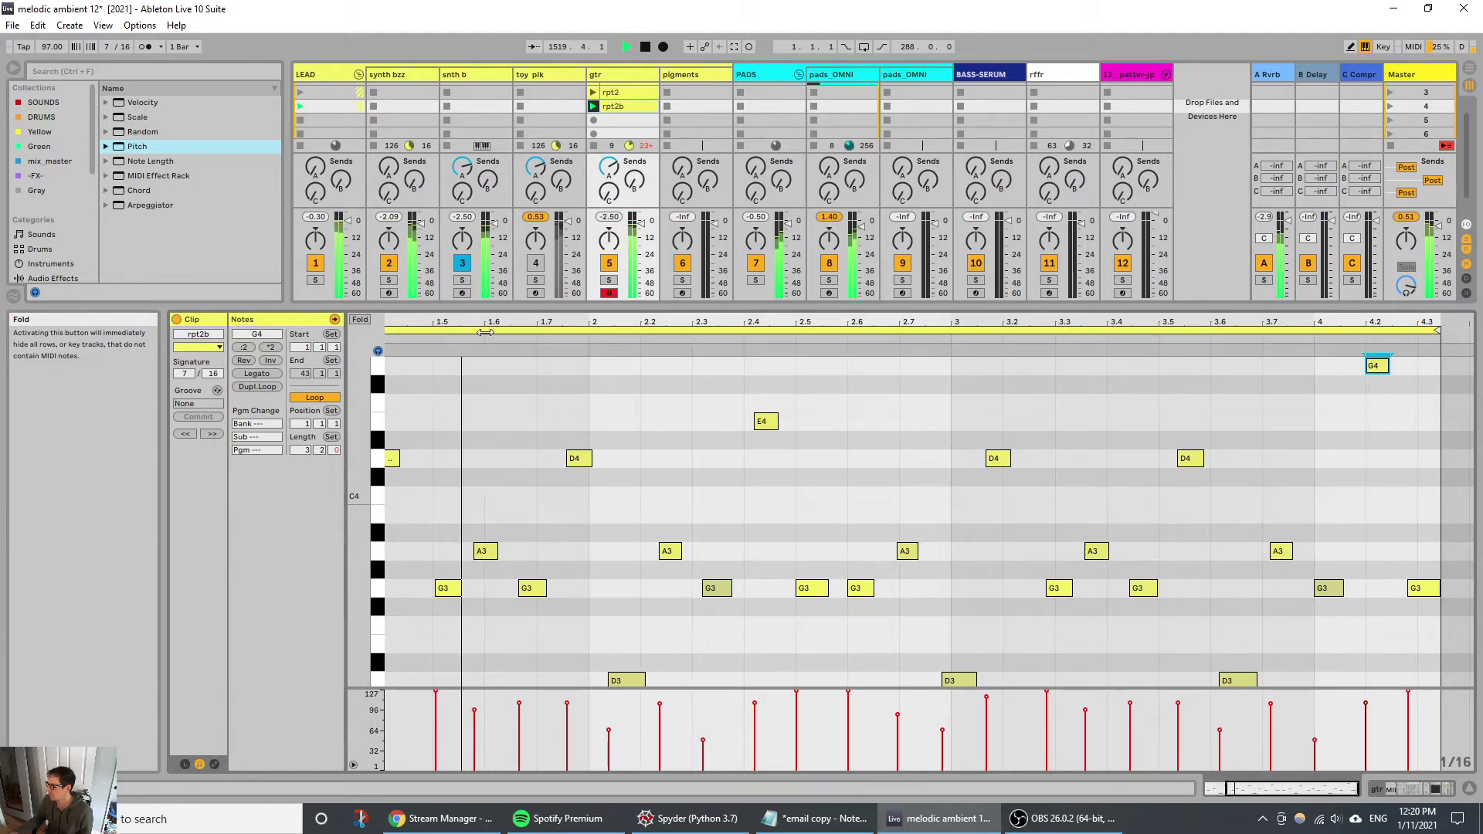
pyautogui.press('Up')
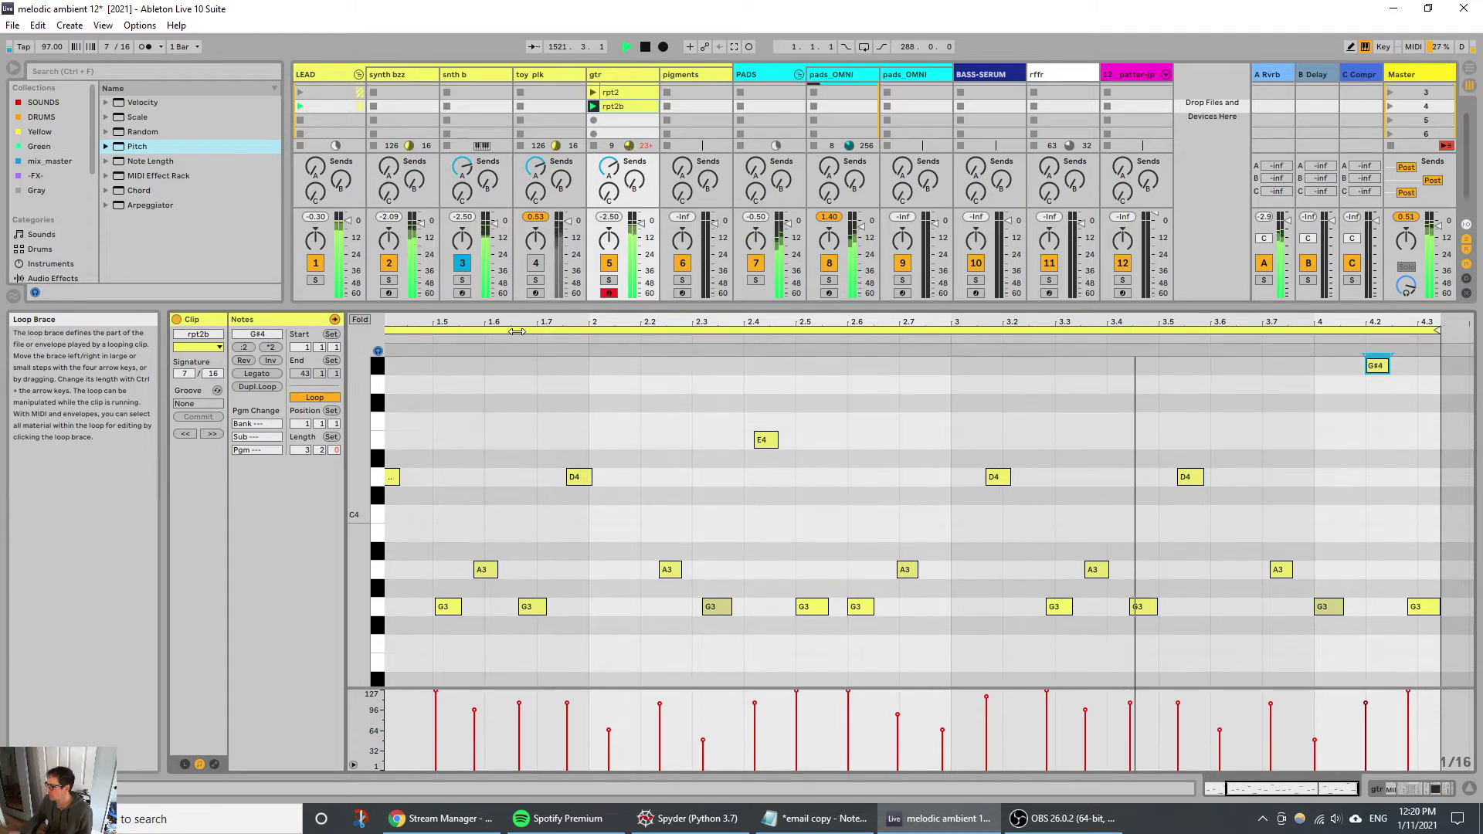
# Step: Raise the last note of the rpt2b loop from G3 to G#4 and shrink the clip editor again
pyautogui.click(1424, 608)
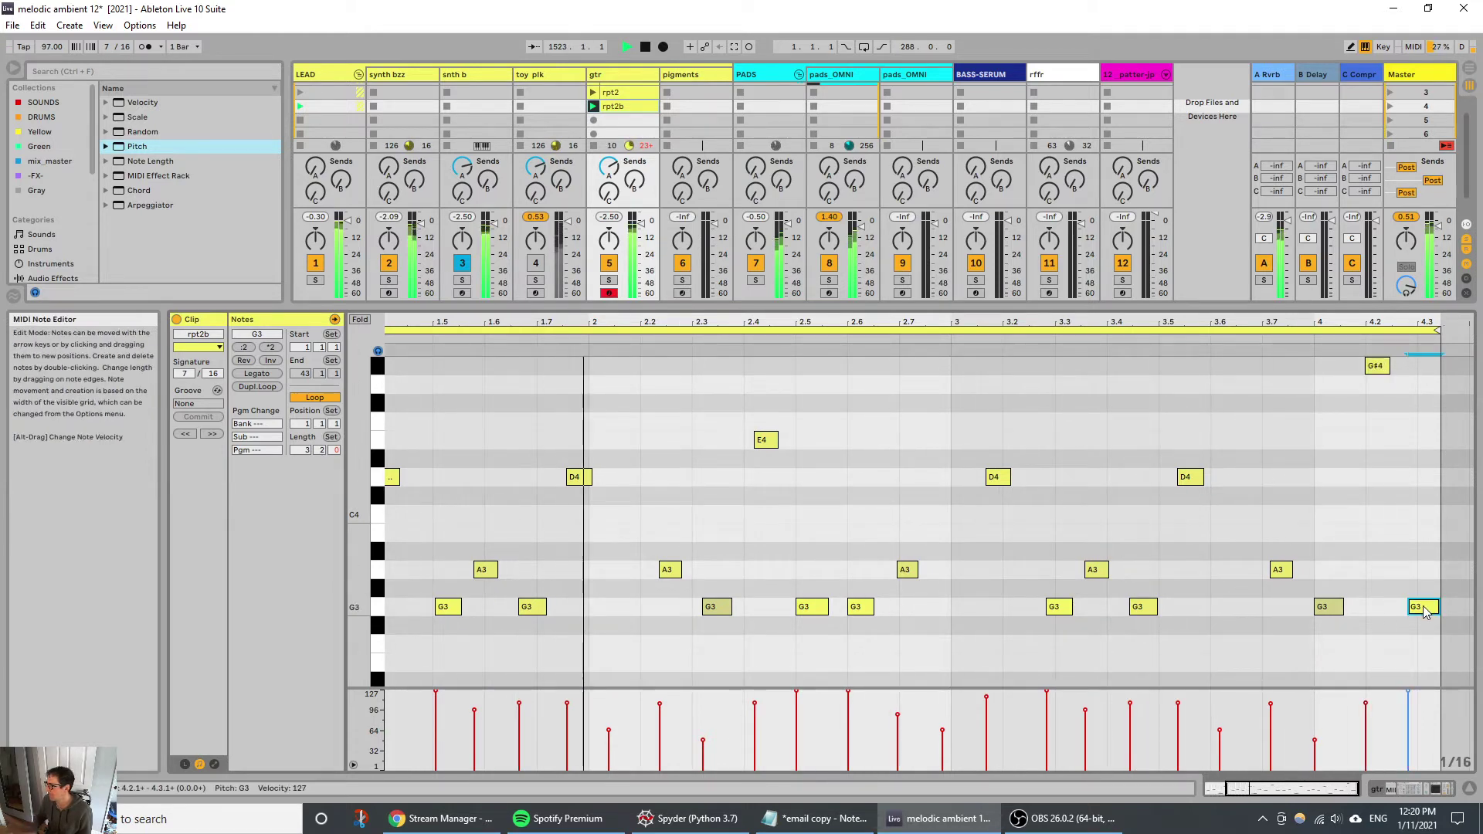
pyautogui.press('Up')
pyautogui.press('Up')
pyautogui.press('Up')
pyautogui.press('Up')
pyautogui.press('Up')
pyautogui.press('Up')
pyautogui.press('Up')
pyautogui.press('Up')
pyautogui.press('Up')
pyautogui.press('Up')
pyautogui.press('Up')
pyautogui.press('Up')
pyautogui.press('Up')
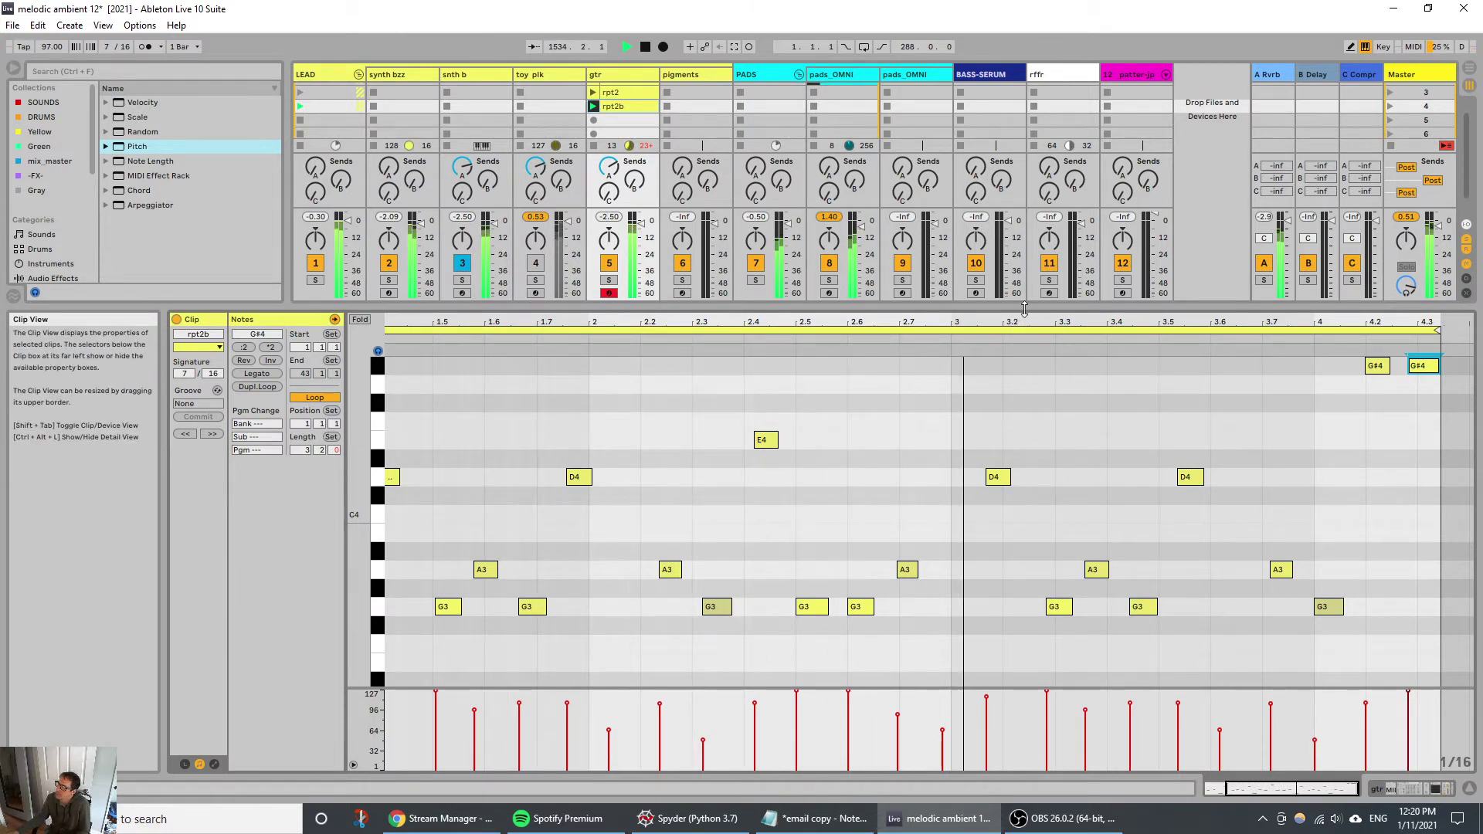
pyautogui.moveTo(1024, 309); pyautogui.dragTo(1004, 623)
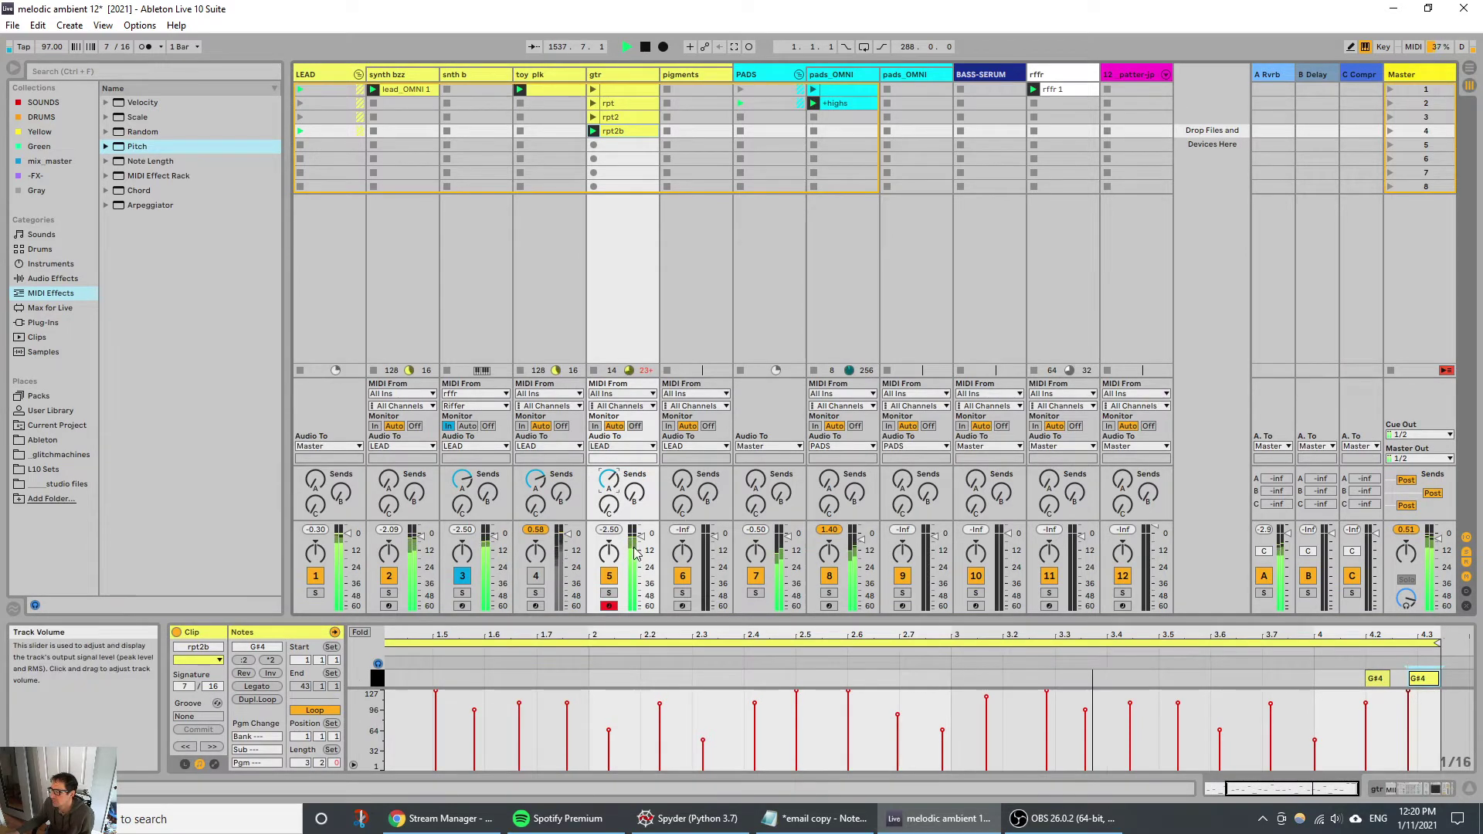
# Step: Show the gtr track's device chain and launch the track's first clip
pyautogui.click(629, 334)
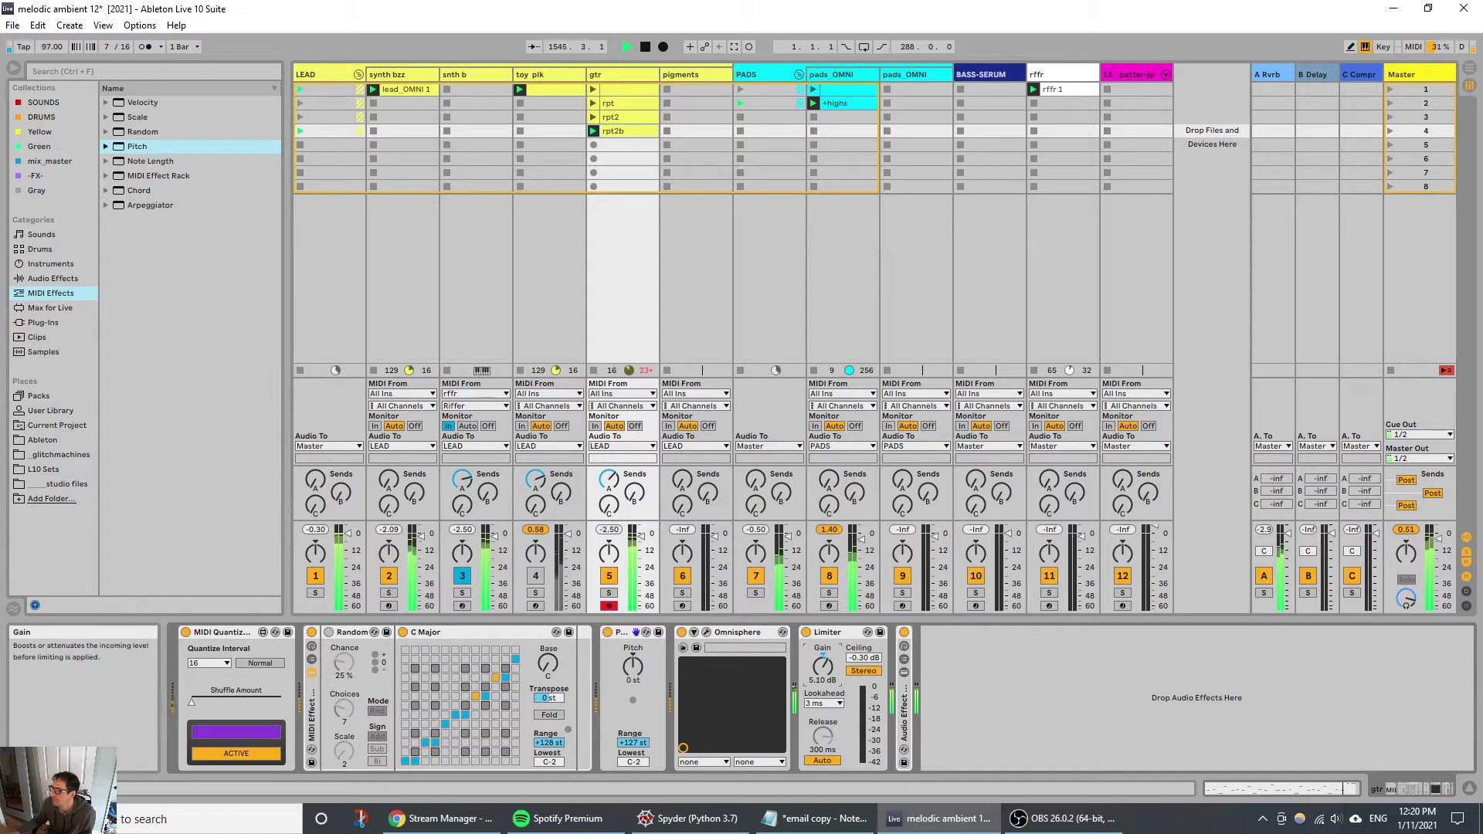
pyautogui.click(593, 90)
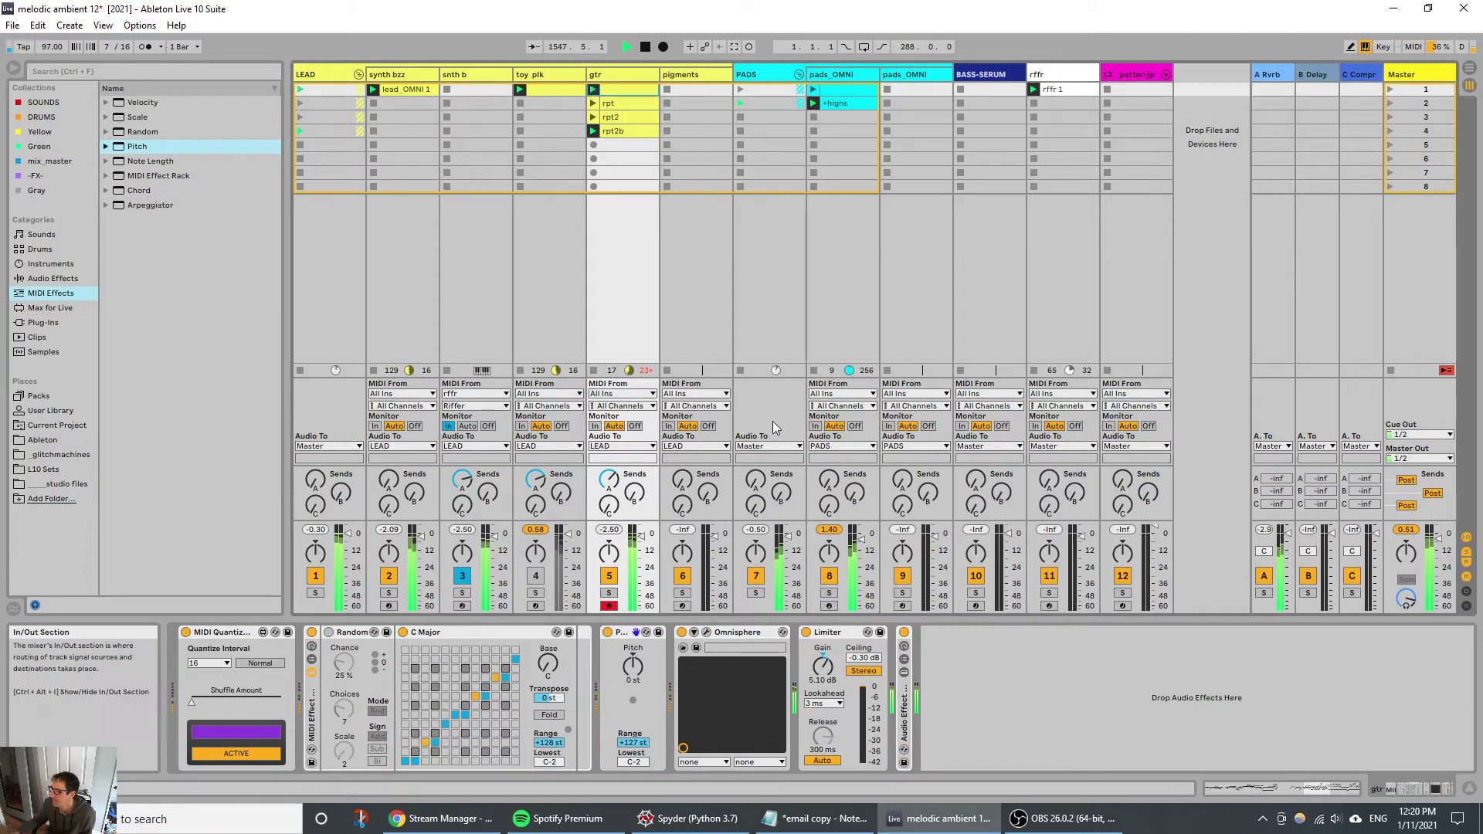
pyautogui.click(862, 540)
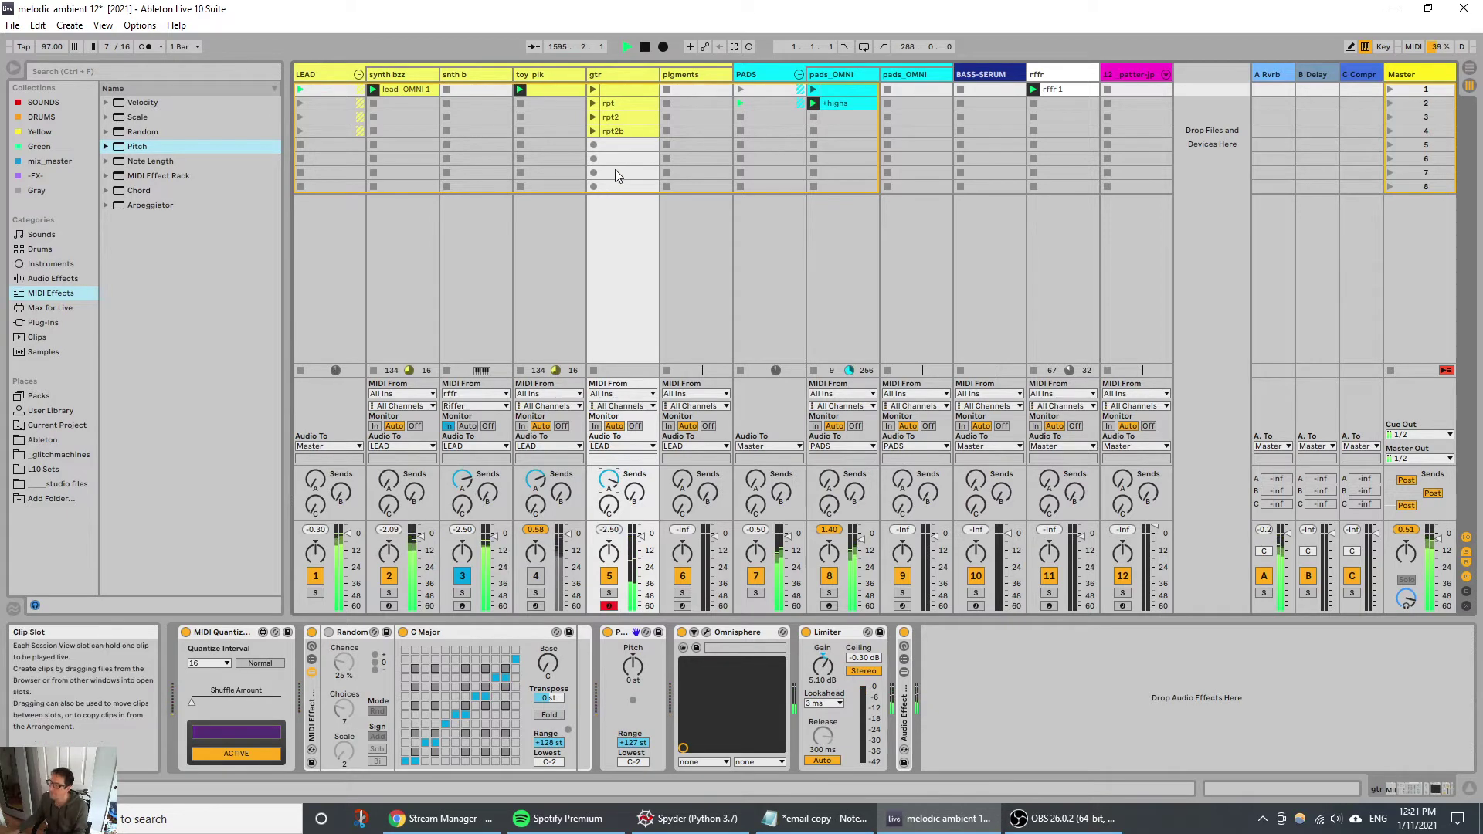
# Step: Capture the played MIDI into the fifth gtr slot, fold its note rows and loop it from 287.3.1 with a length of 32.0.0
pyautogui.click(622, 144)
pyautogui.hotkey('ctrl', 'shift', 'c')
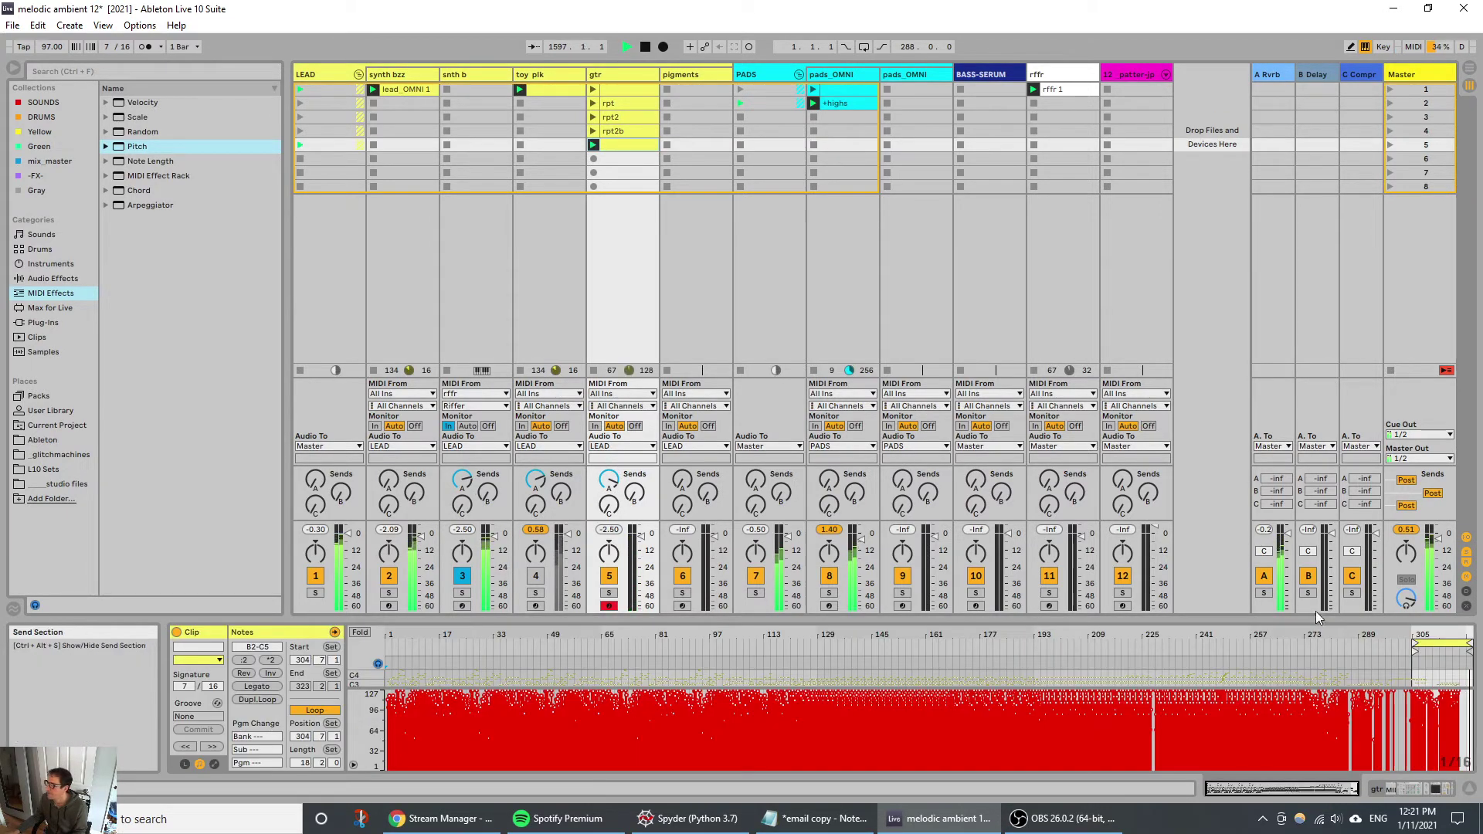
pyautogui.moveTo(1249, 614); pyautogui.dragTo(1313, 354)
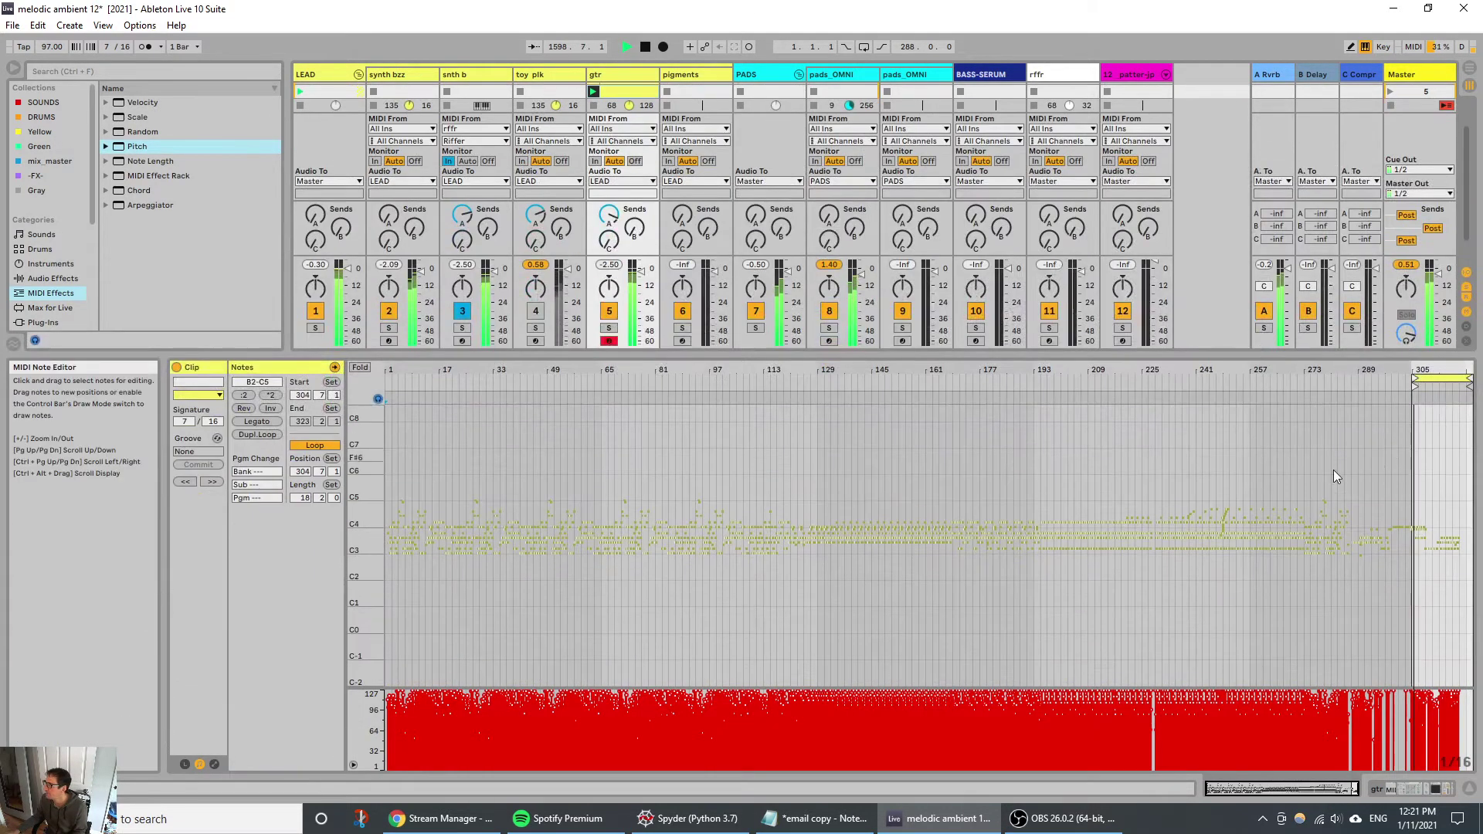
pyautogui.press('f')
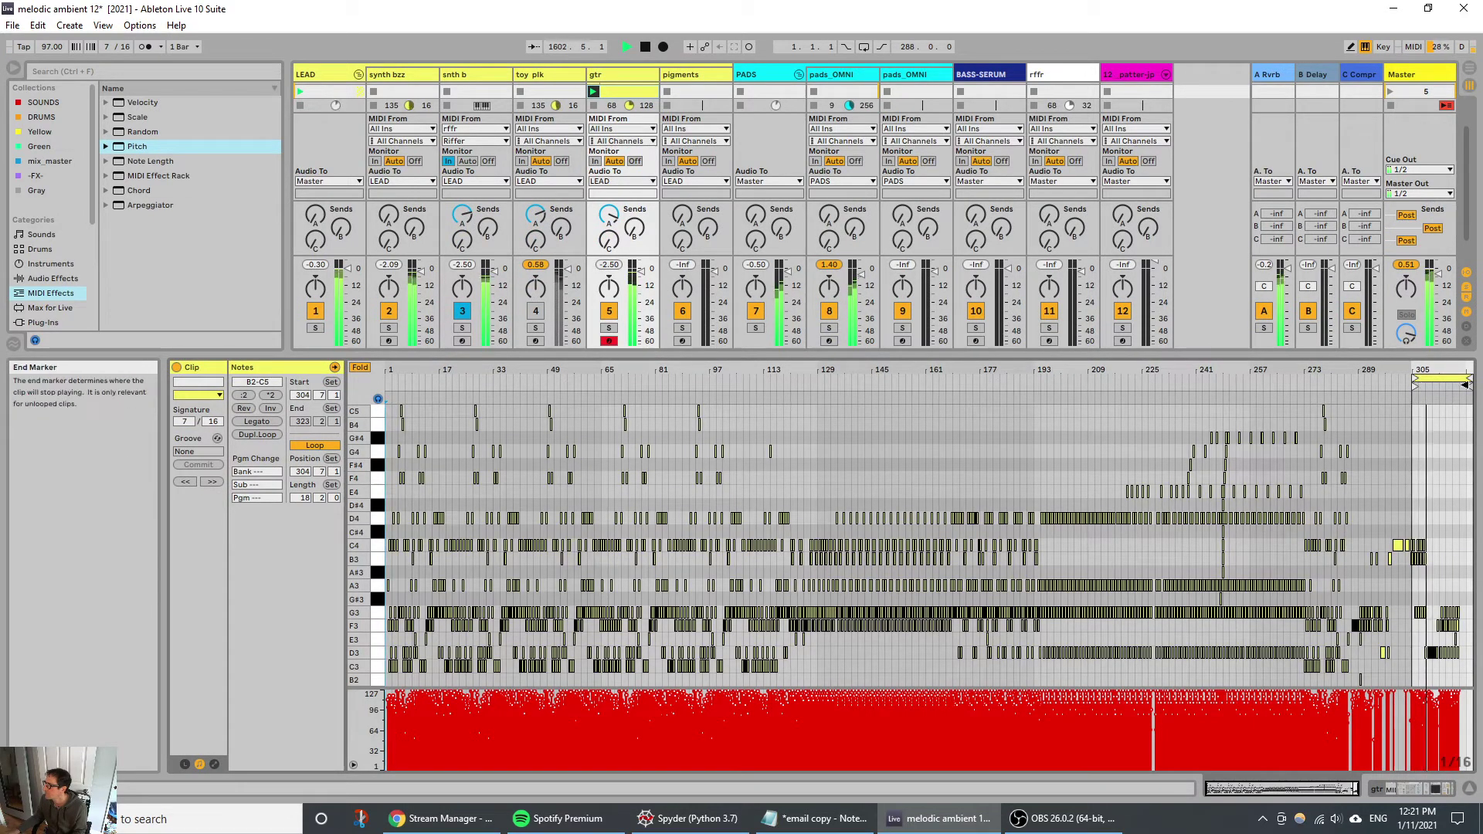
pyautogui.moveTo(1472, 380); pyautogui.dragTo(1352, 392)
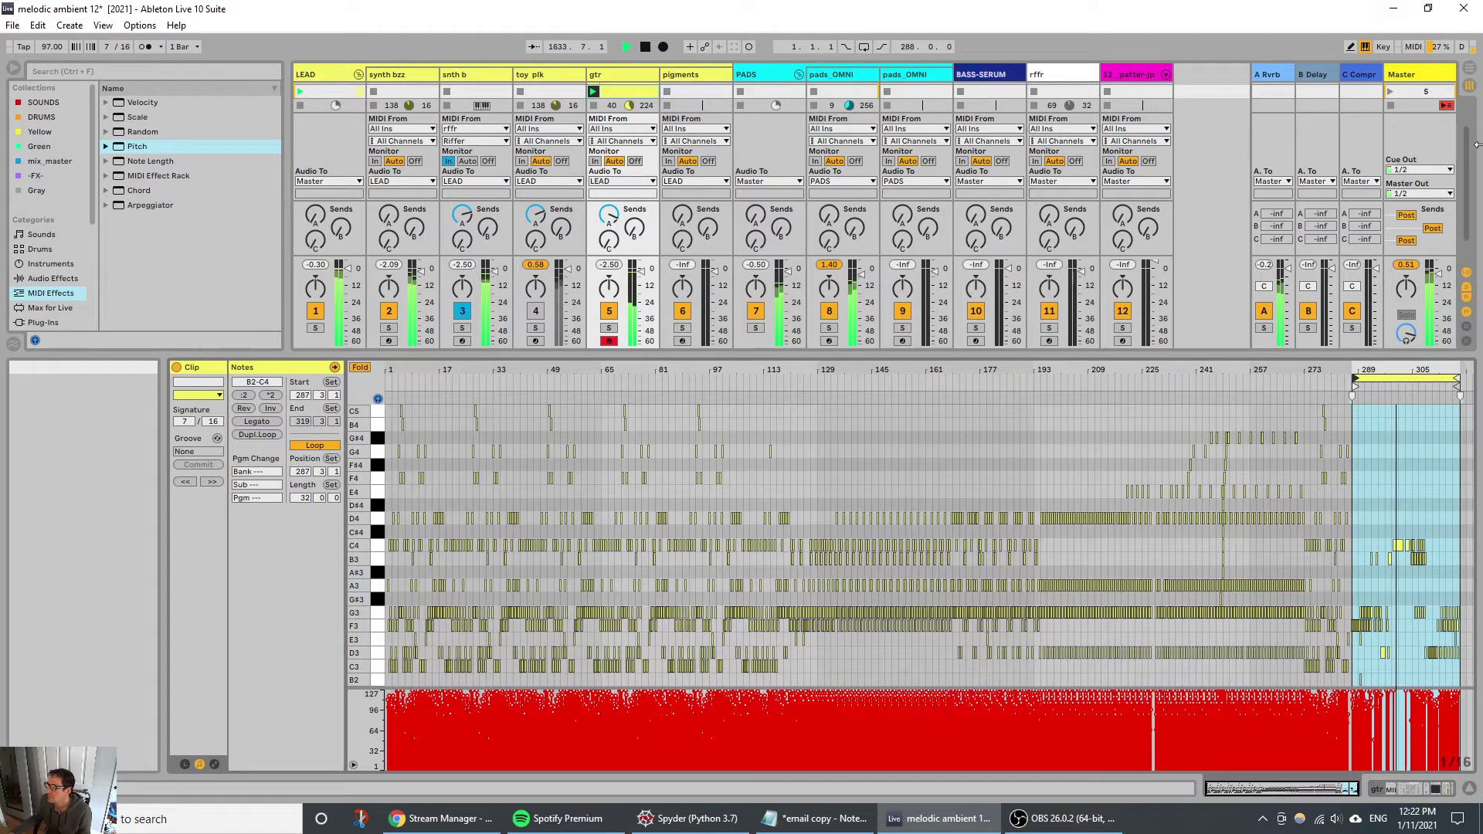
# Step: Add the Velocity MIDI effect to the gtr track's device chain ahead of Omnisphere
pyautogui.moveTo(741, 353); pyautogui.dragTo(742, 569)
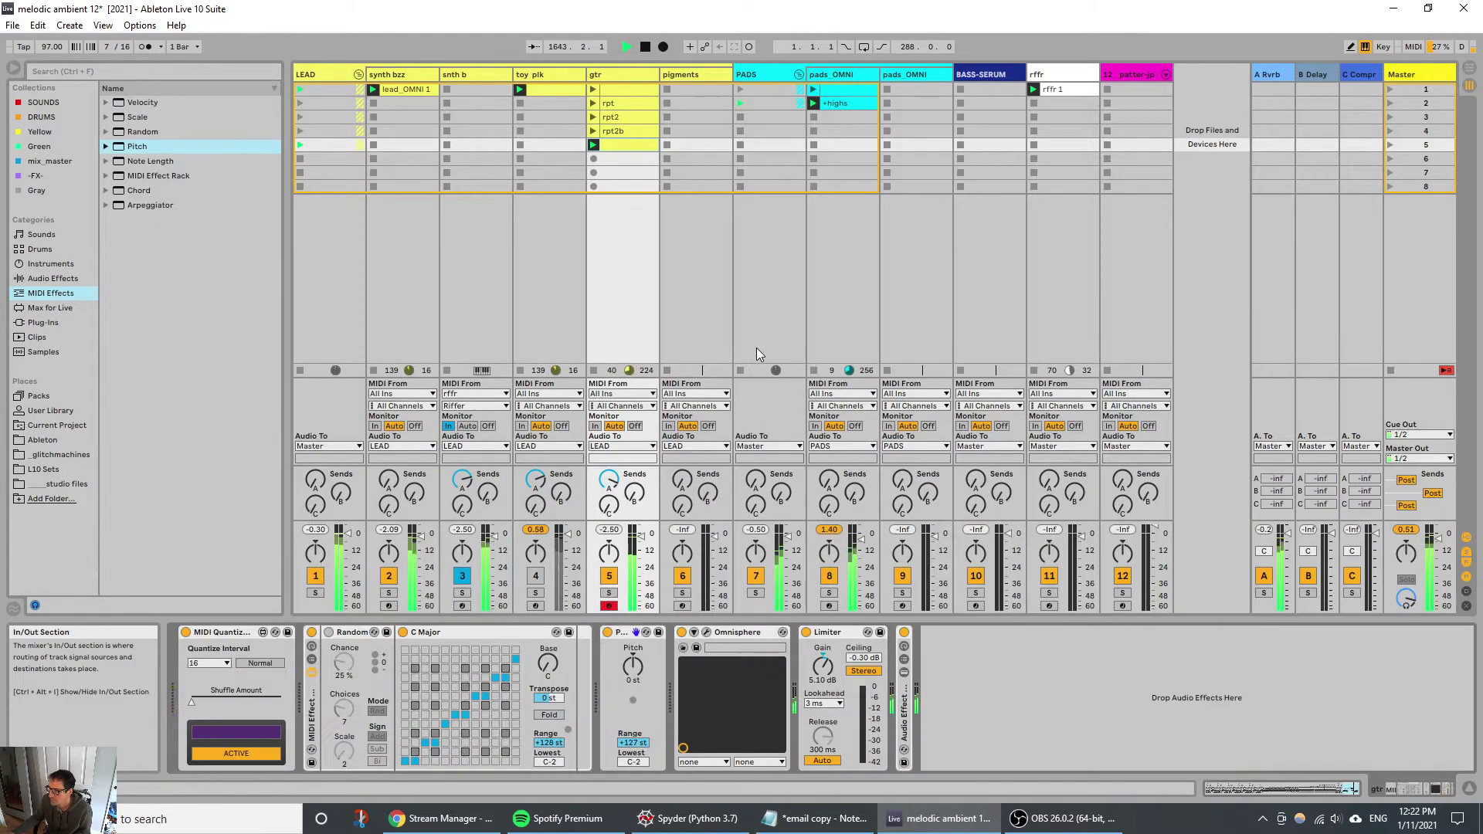
pyautogui.hotkey('shift', 'Tab')
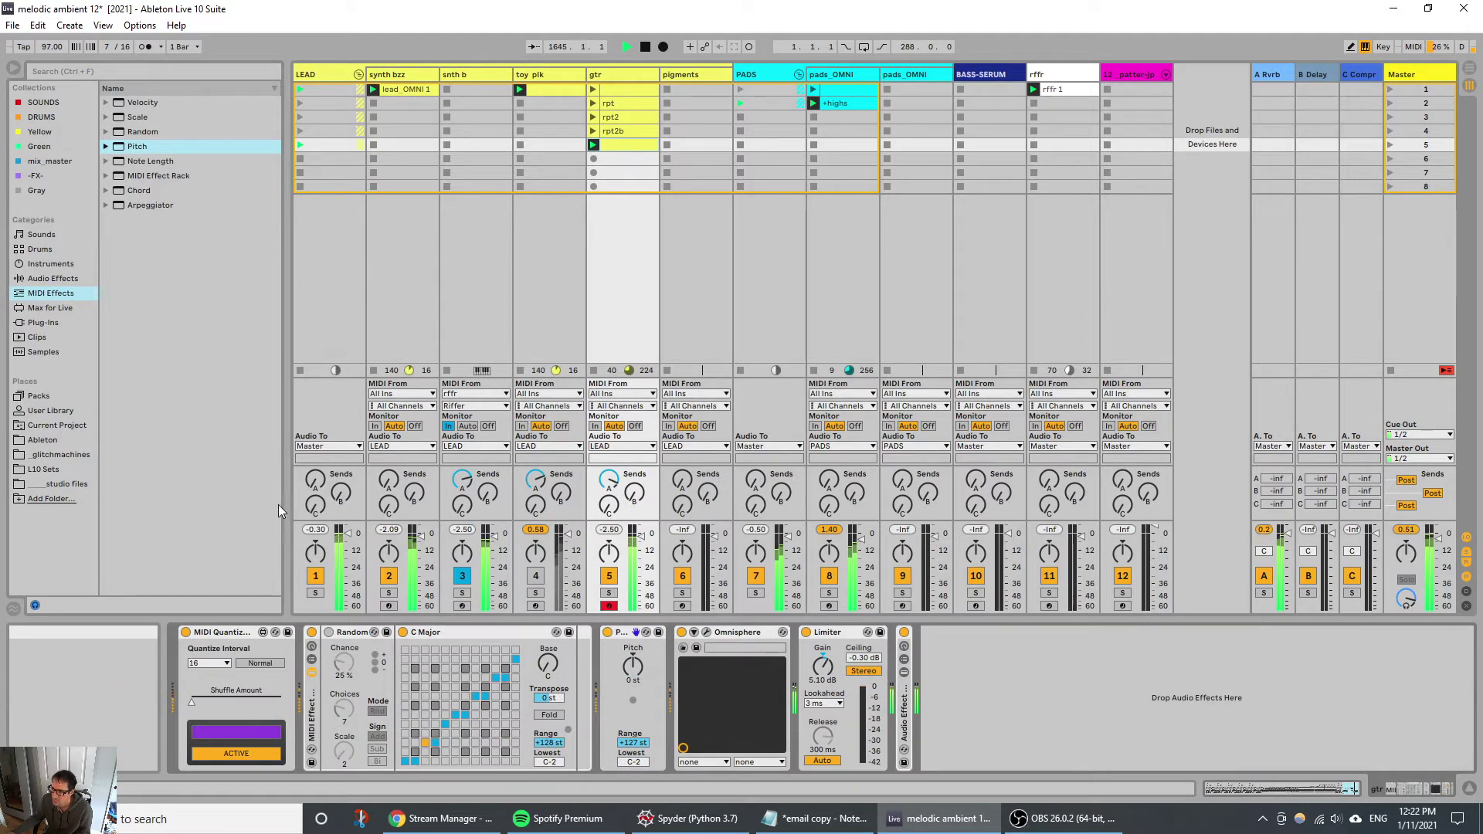
pyautogui.click(141, 99)
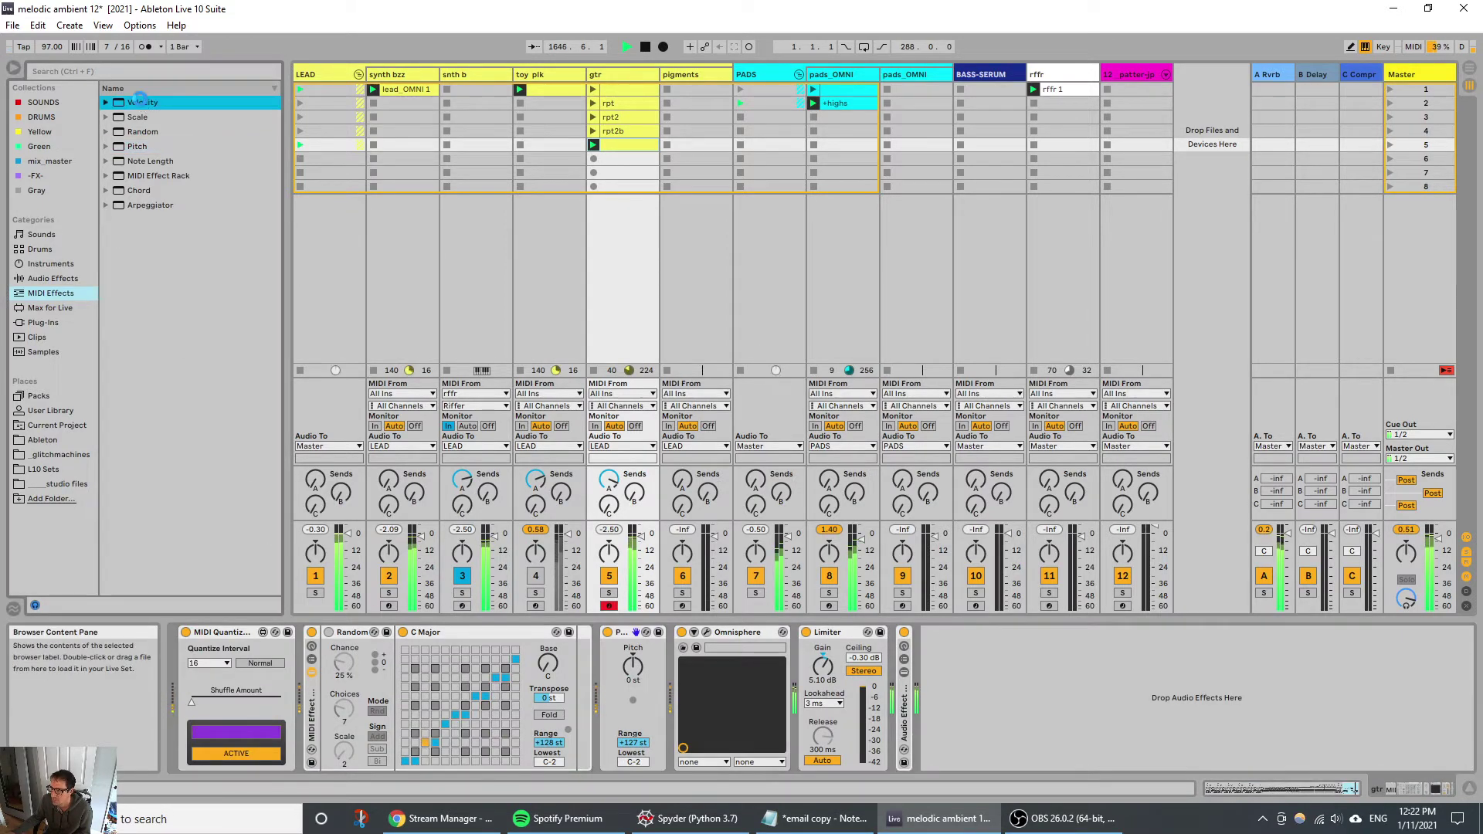
pyautogui.press('Return')
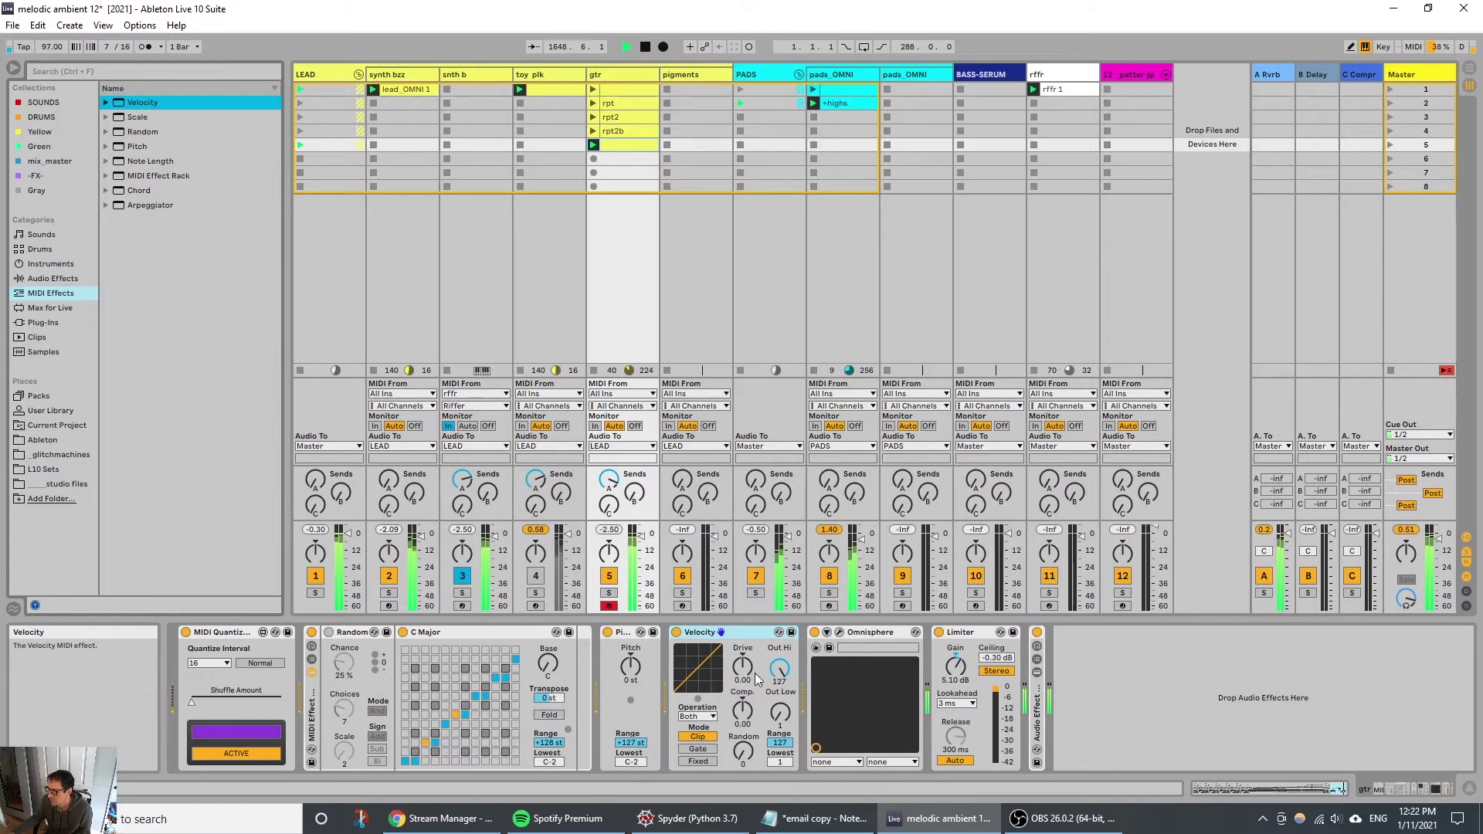
# Step: Set the gtr track's Velocity effect to Out Hi 104, Out Low 96 and Random 45
pyautogui.moveTo(780, 675)
pyautogui.mouseDown()
pyautogui.moveTo(780, 706)
pyautogui.moveTo(782, 672)
pyautogui.mouseUp()
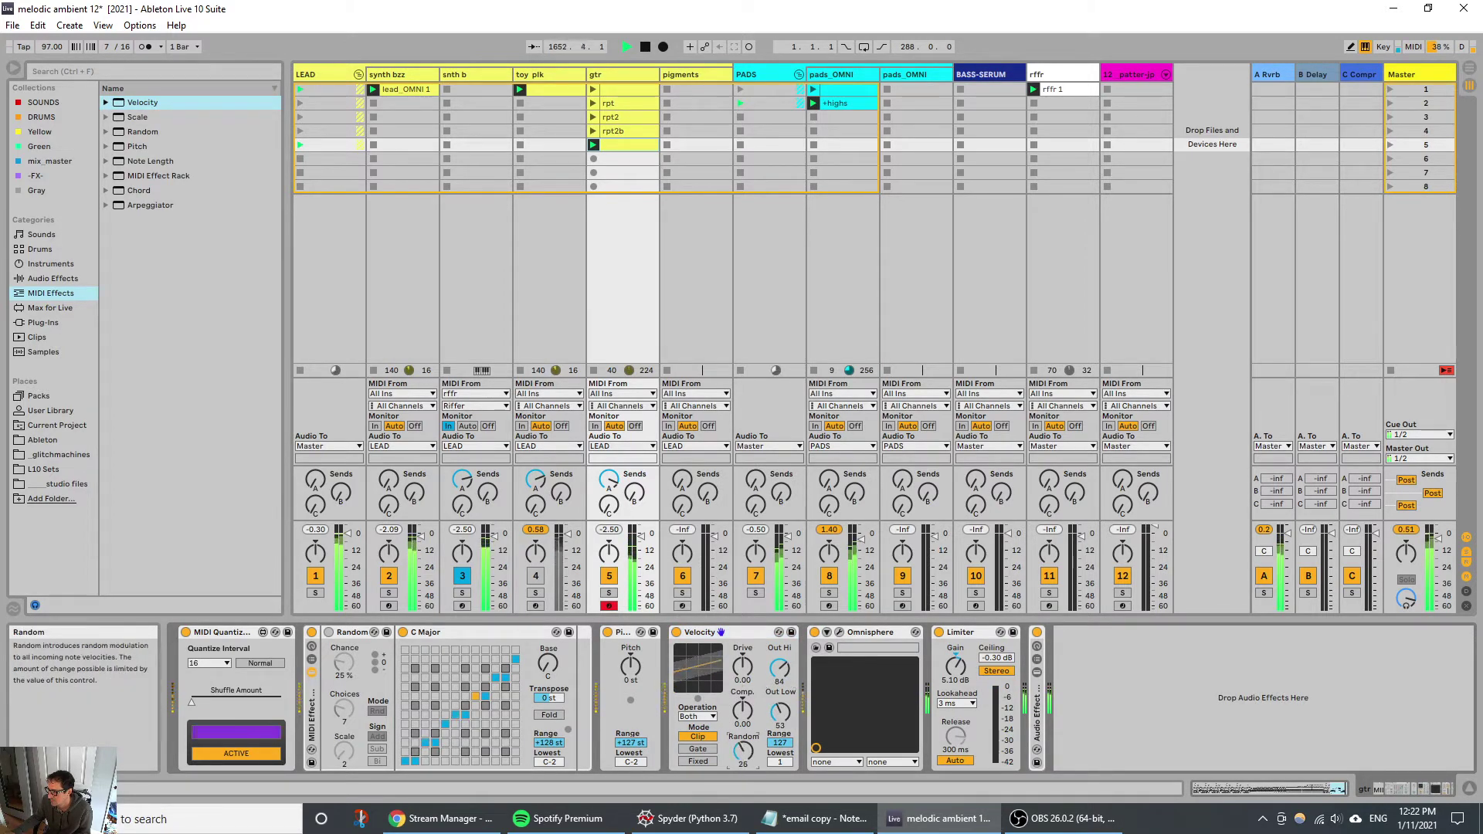
pyautogui.moveTo(743, 749); pyautogui.dragTo(743, 738)
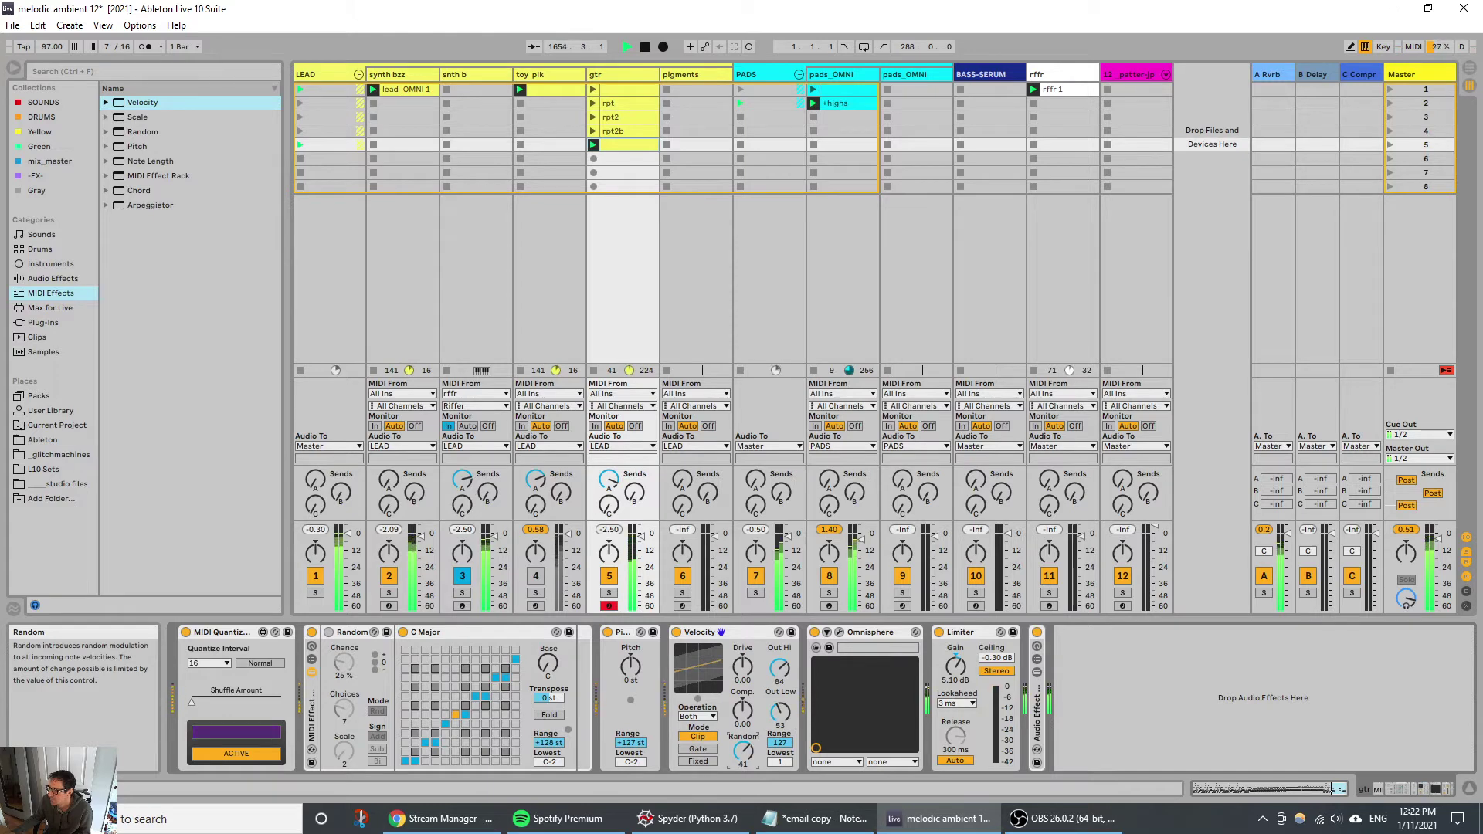
pyautogui.moveTo(780, 669); pyautogui.dragTo(780, 662)
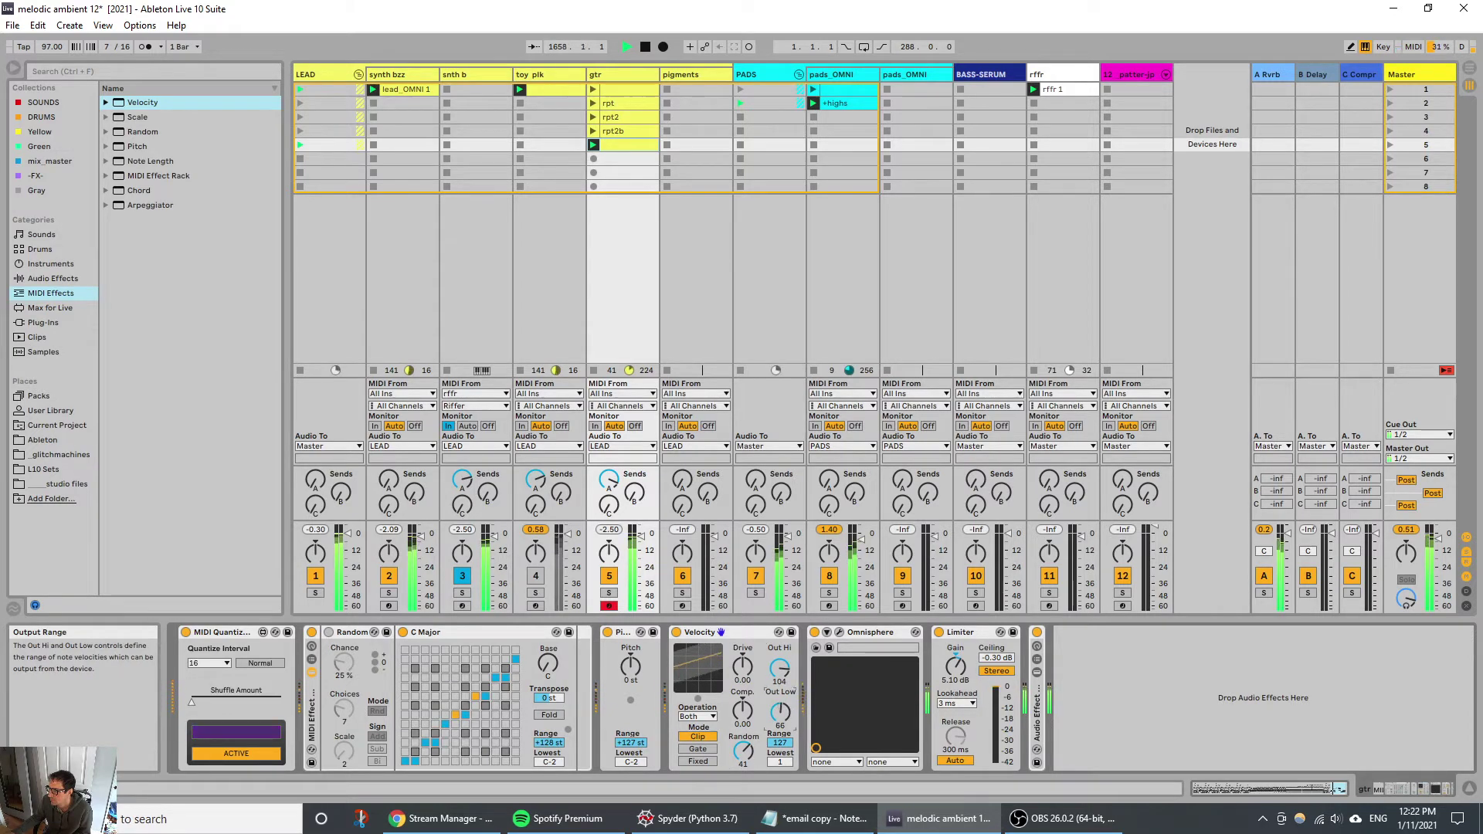
pyautogui.moveTo(780, 712); pyautogui.dragTo(780, 712)
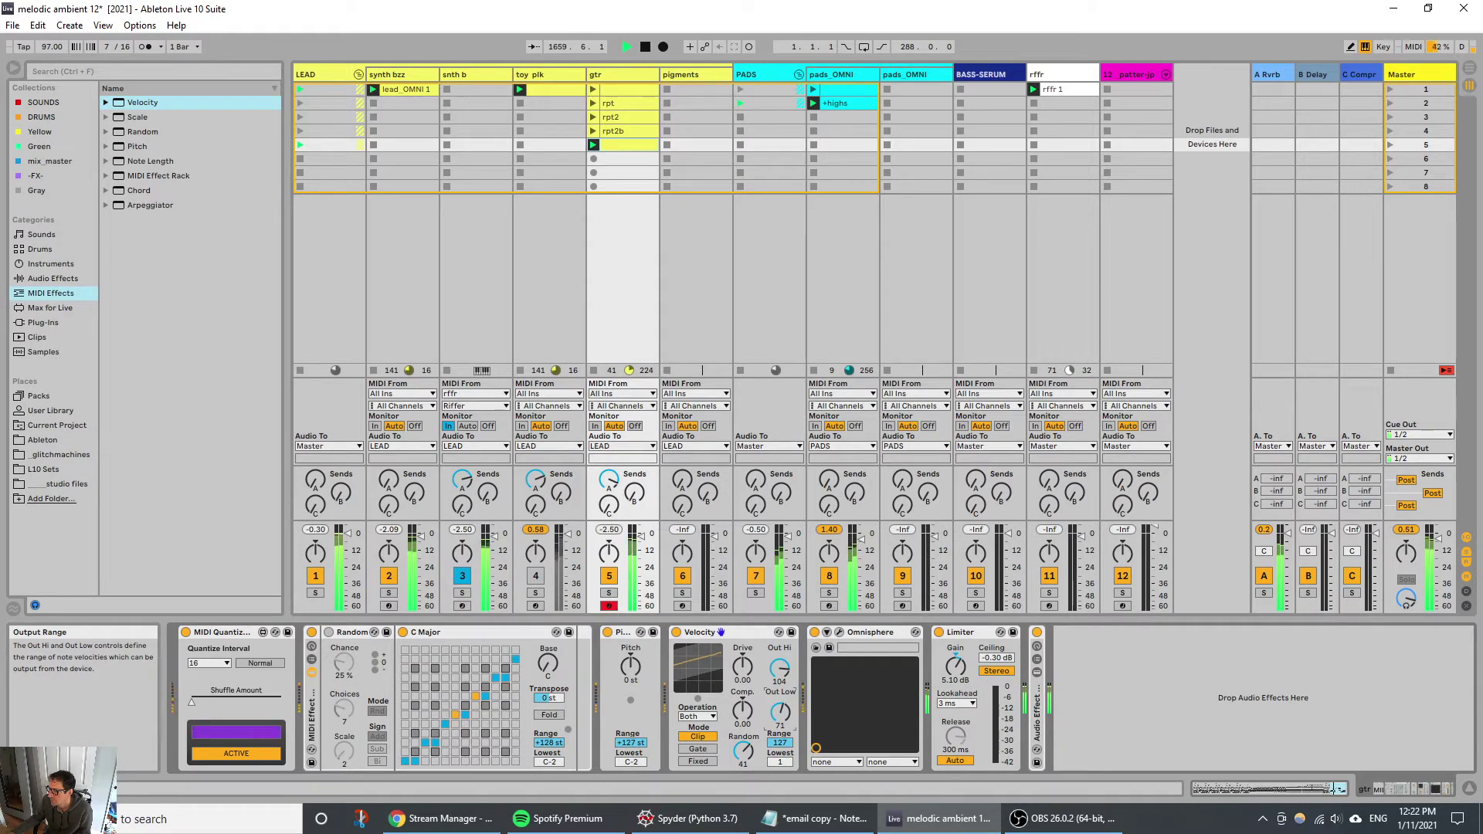
pyautogui.moveTo(780, 712)
pyautogui.mouseDown()
pyautogui.moveTo(743, 747)
pyautogui.moveTo(779, 714)
pyautogui.mouseUp()
pyautogui.click(743, 751)
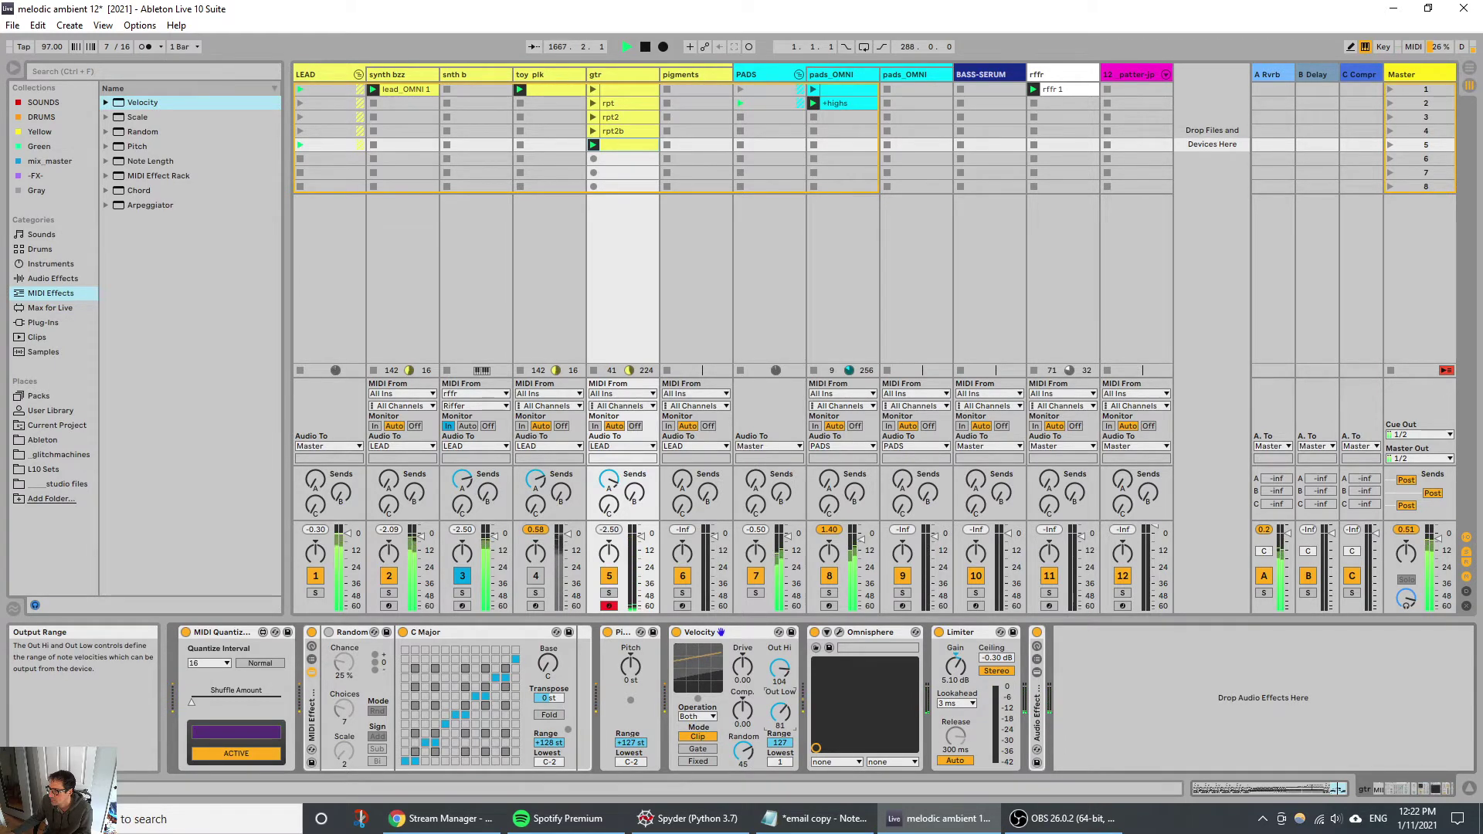
pyautogui.moveTo(780, 711); pyautogui.dragTo(780, 708)
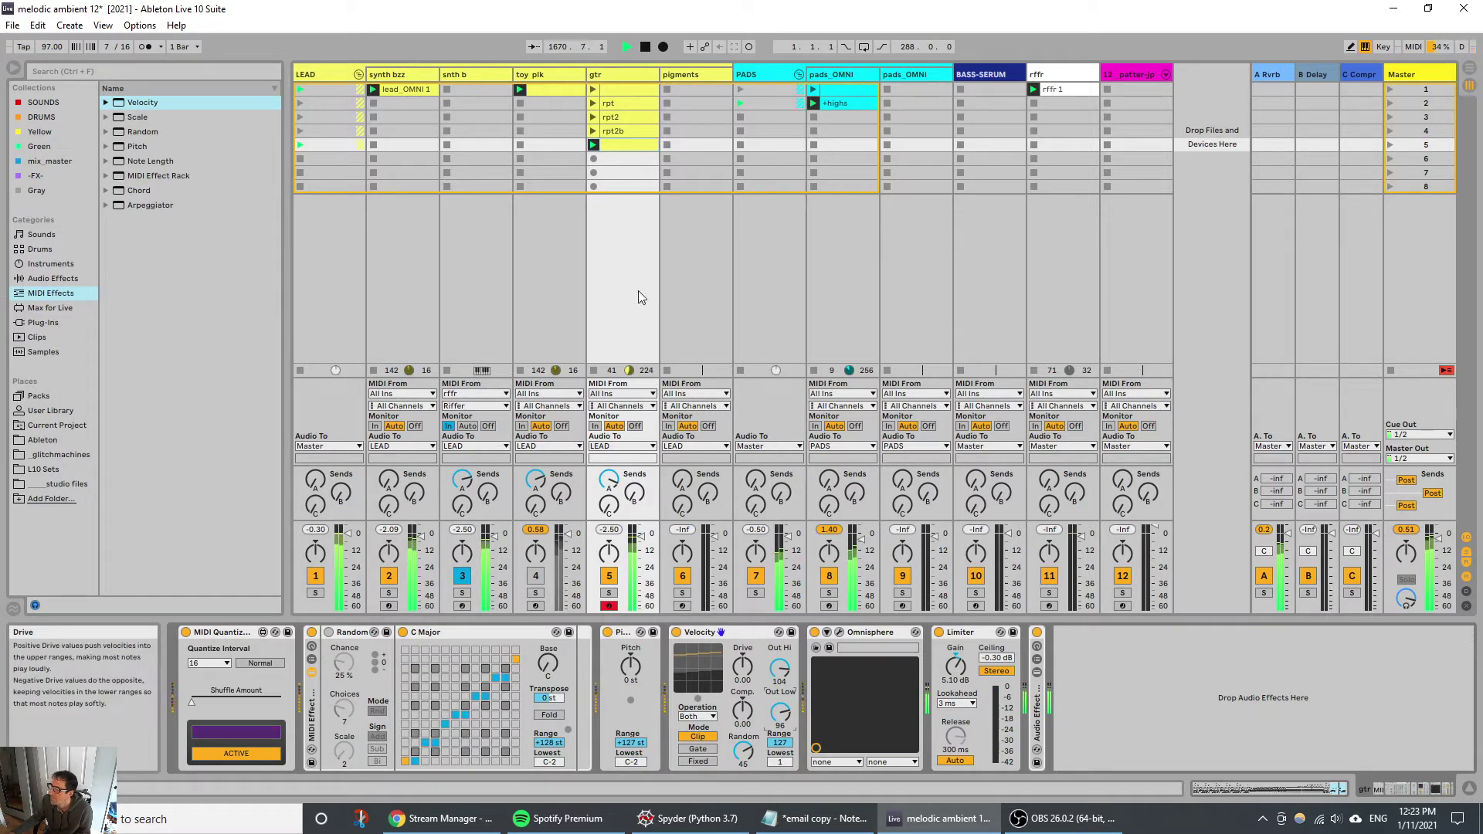
# Step: Open the fifth gtr clip in the note editor and rename the clip B
pyautogui.doubleClick(624, 148)
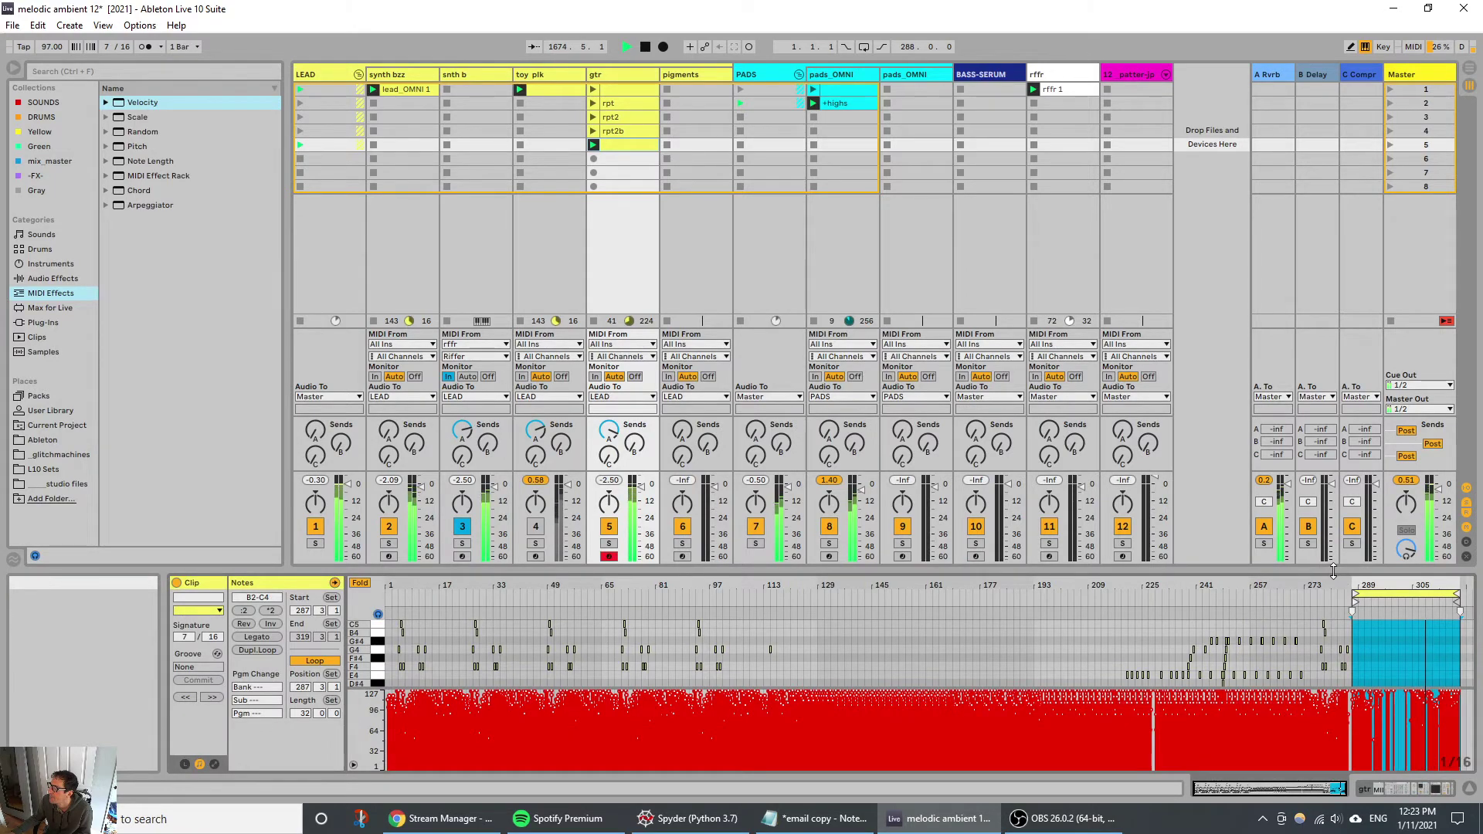
pyautogui.moveTo(1336, 573); pyautogui.dragTo(1335, 384)
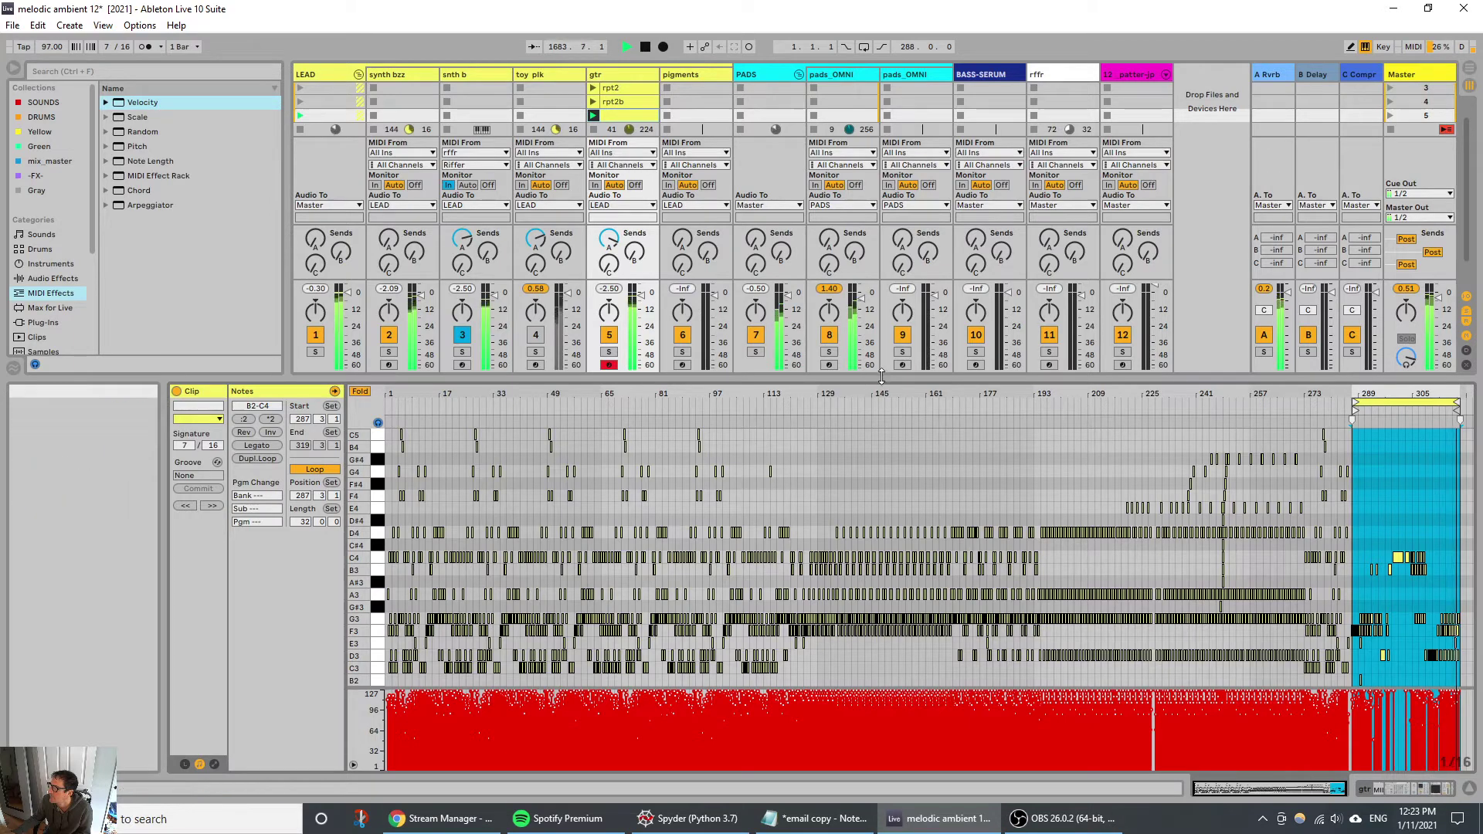
pyautogui.moveTo(877, 378); pyautogui.dragTo(878, 567)
pyautogui.rightClick(627, 151)
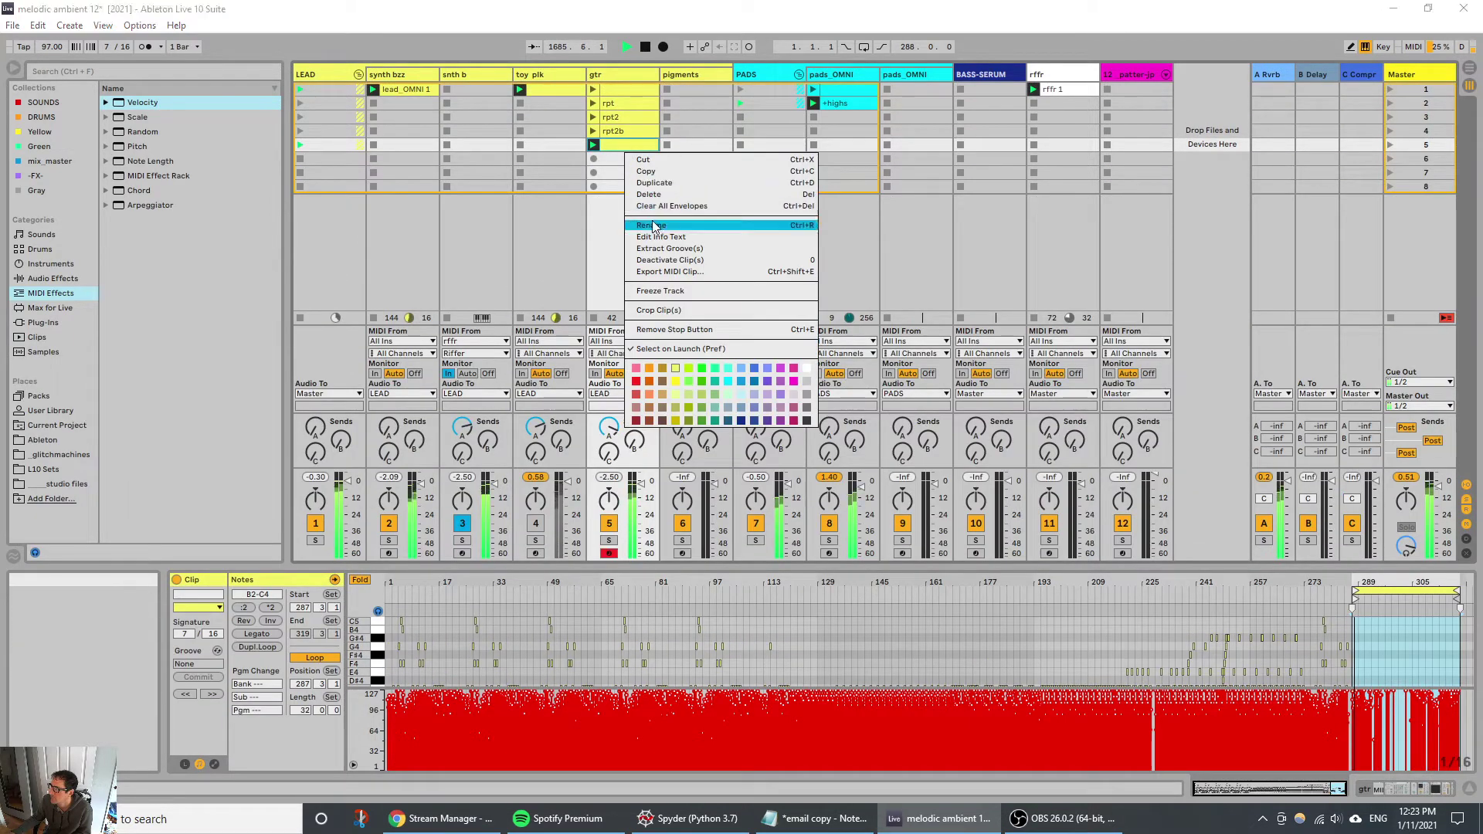
pyautogui.click(651, 225)
pyautogui.write('B')
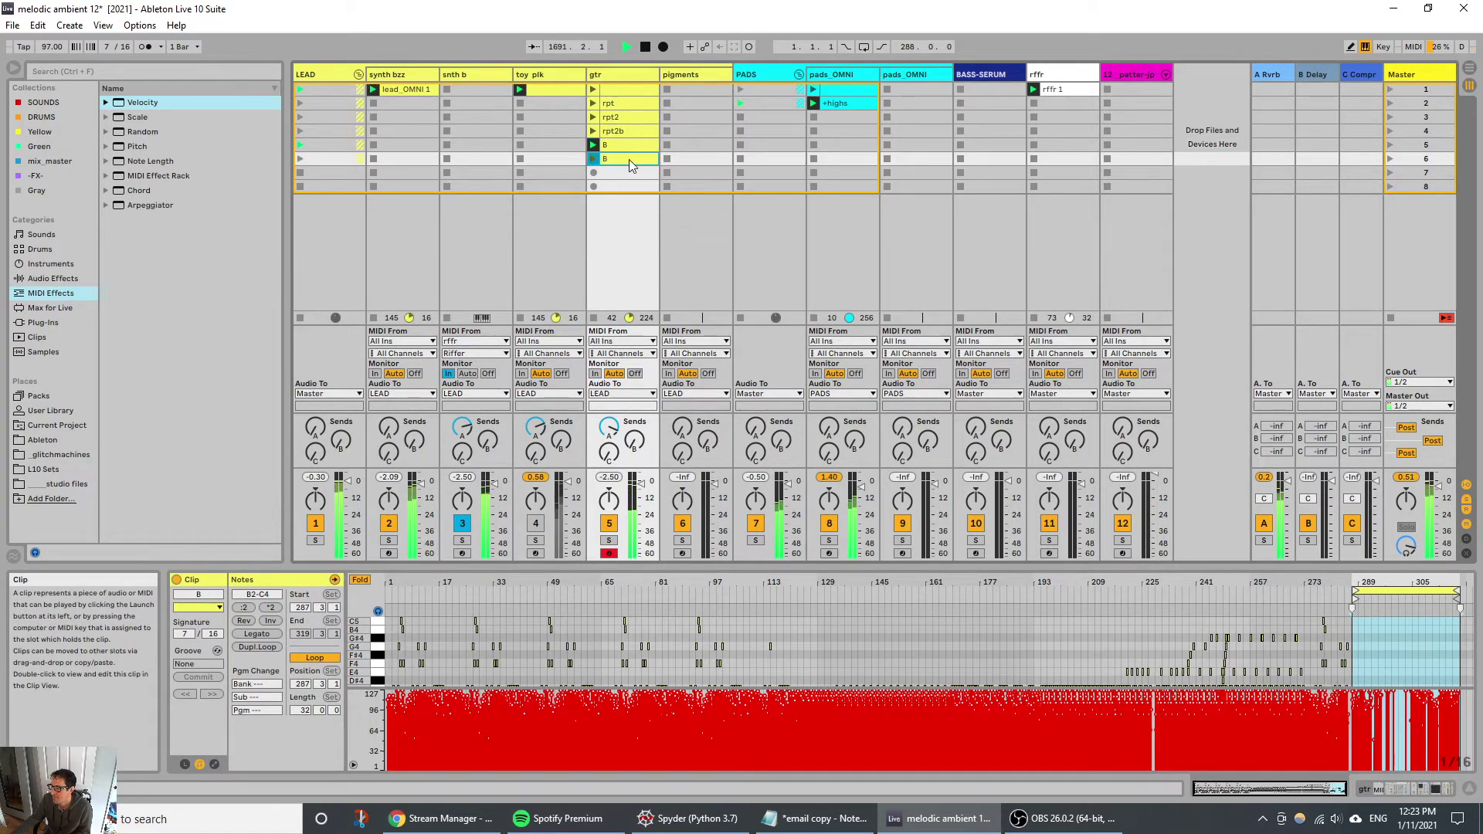
# Step: Duplicate clip B into the sixth gtr slot and rename the copy Brpt
pyautogui.rightClick(631, 160)
pyautogui.click(678, 234)
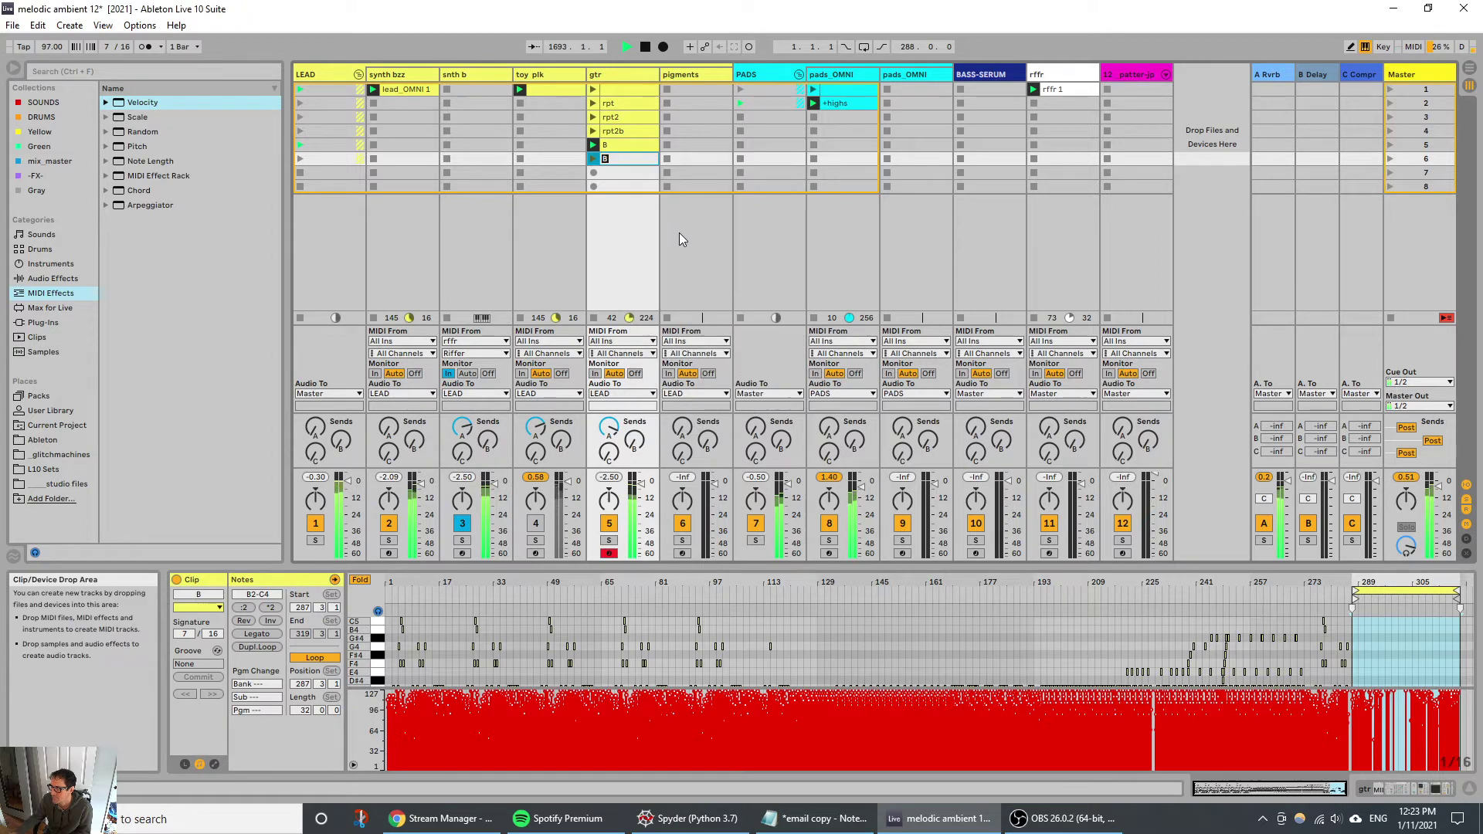
pyautogui.write('Br')
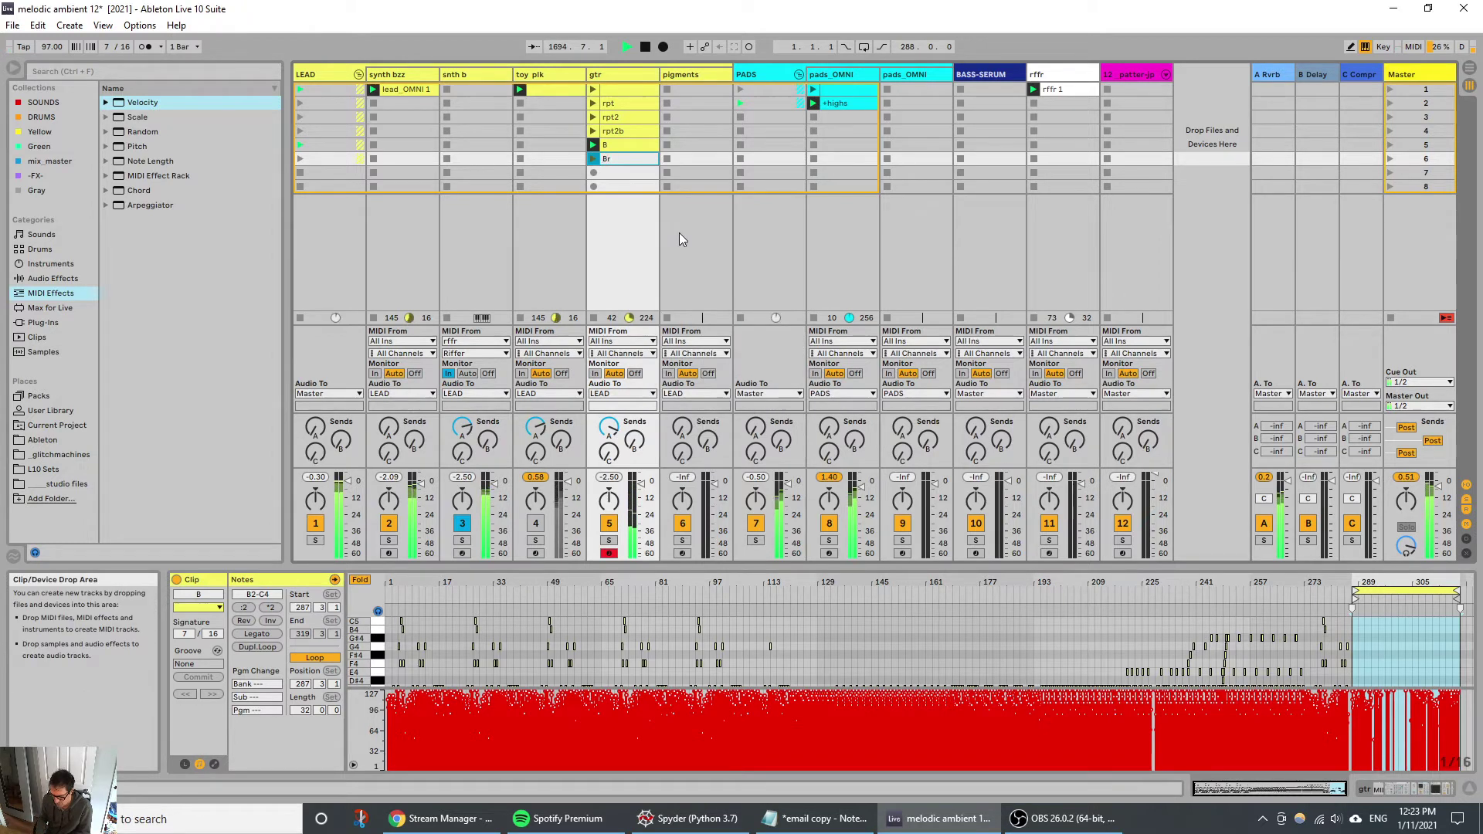
pyautogui.write('pt')
pyautogui.press('Return')
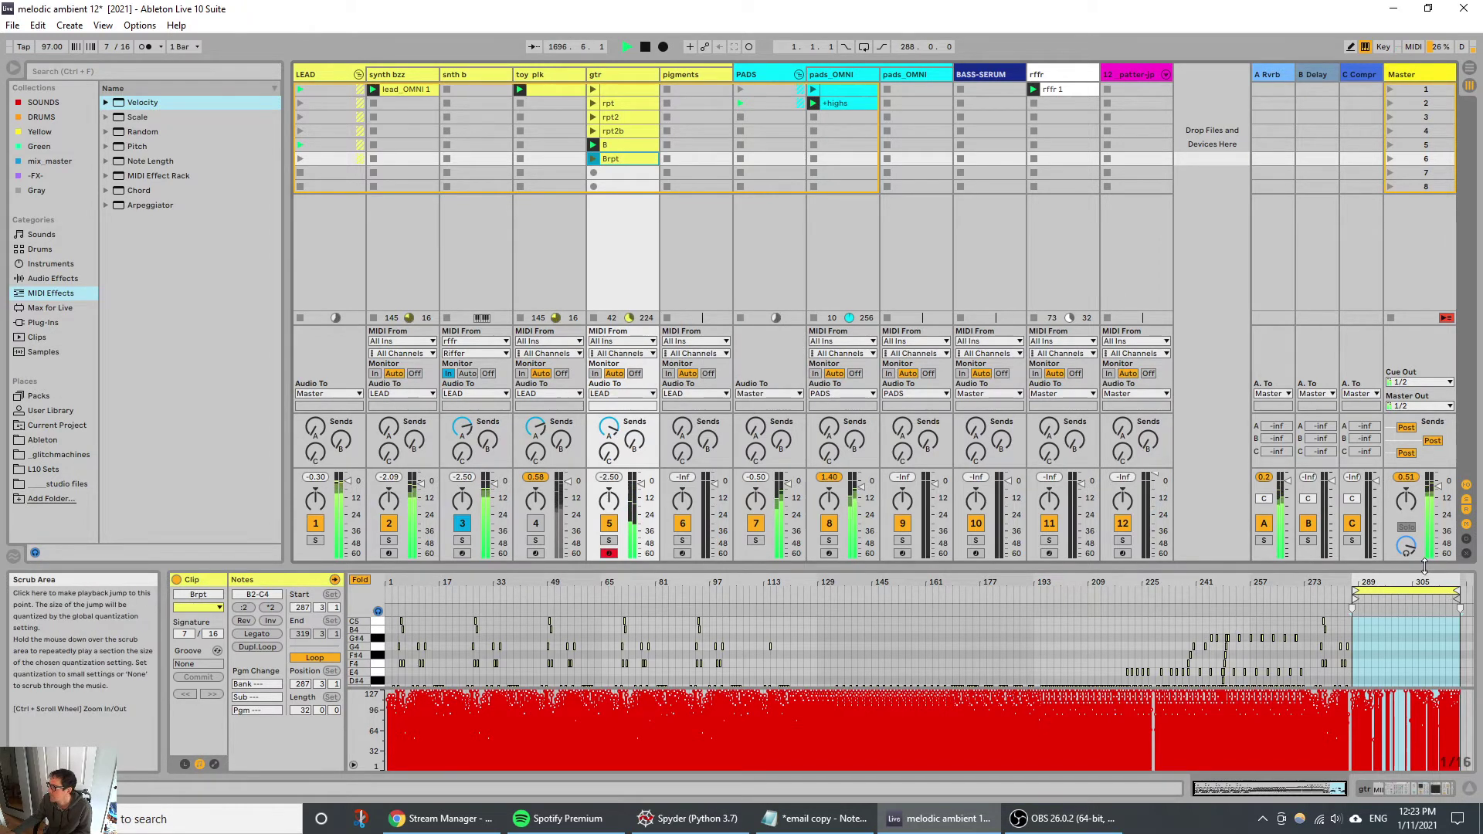
# Step: Launch the Brpt clip and crop it to its 32-bar loop
pyautogui.moveTo(1425, 566); pyautogui.dragTo(1424, 434)
pyautogui.rightClick(1401, 510)
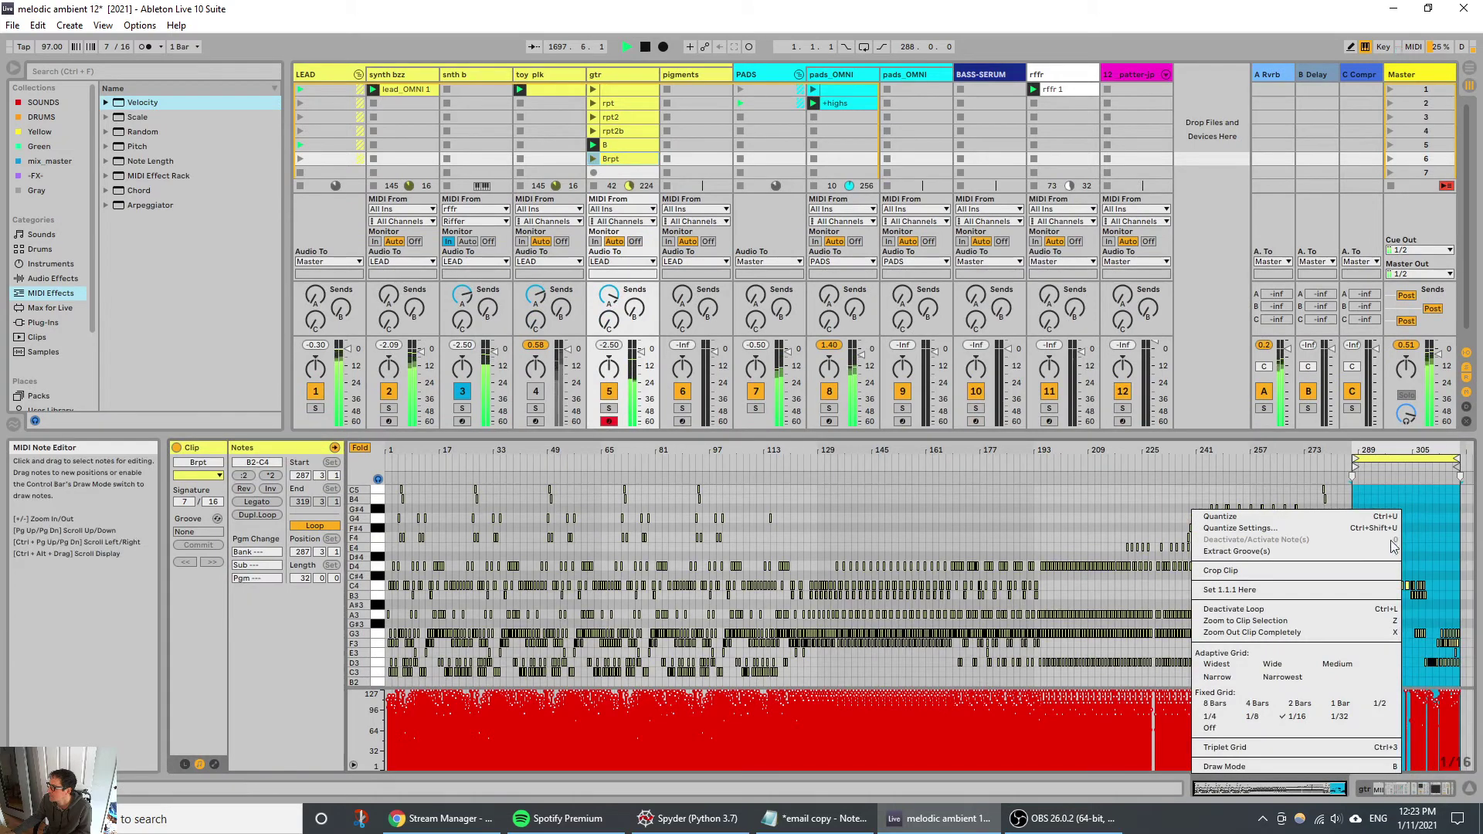
pyautogui.click(1315, 569)
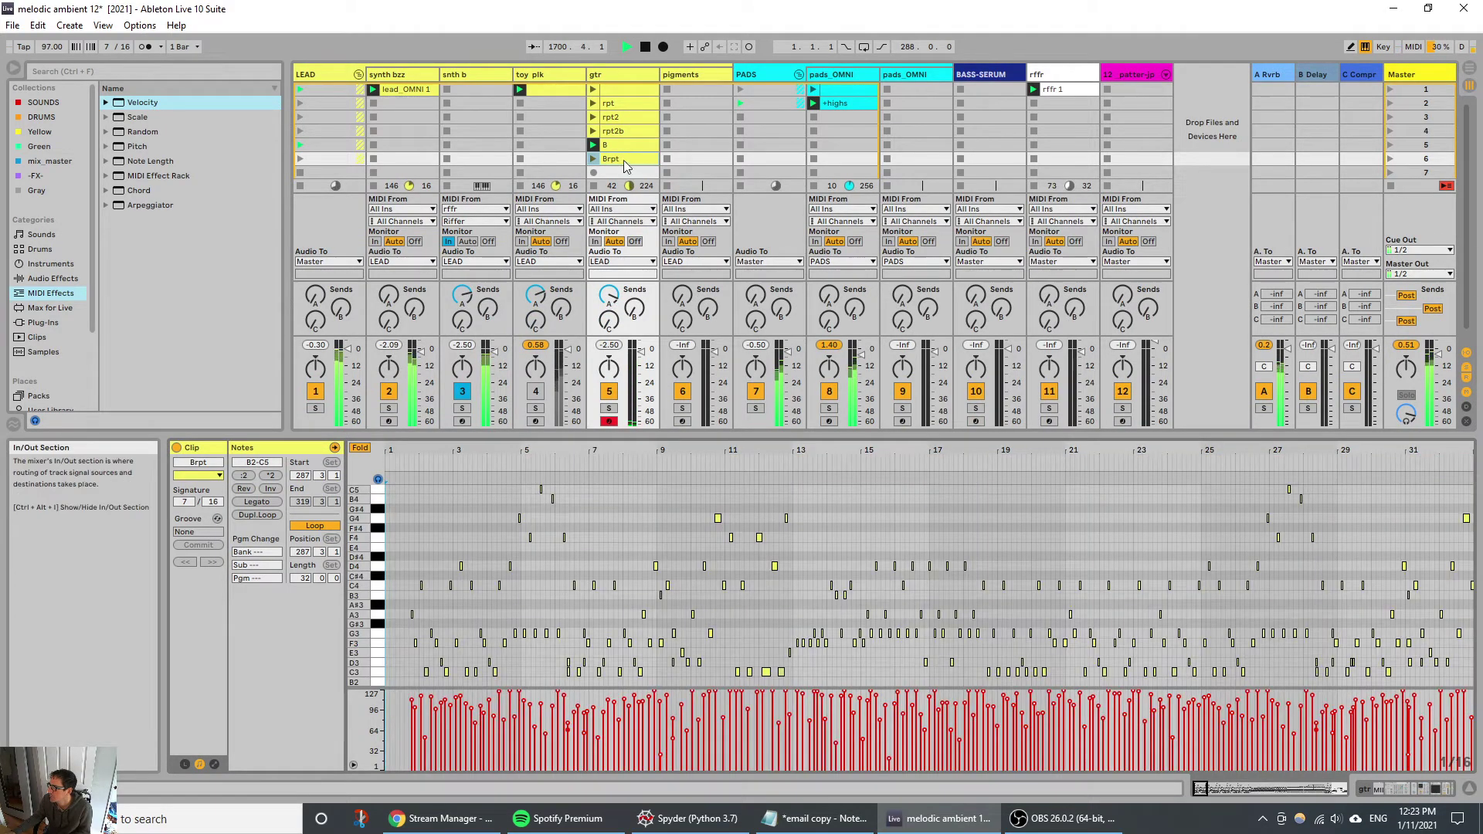
pyautogui.click(594, 158)
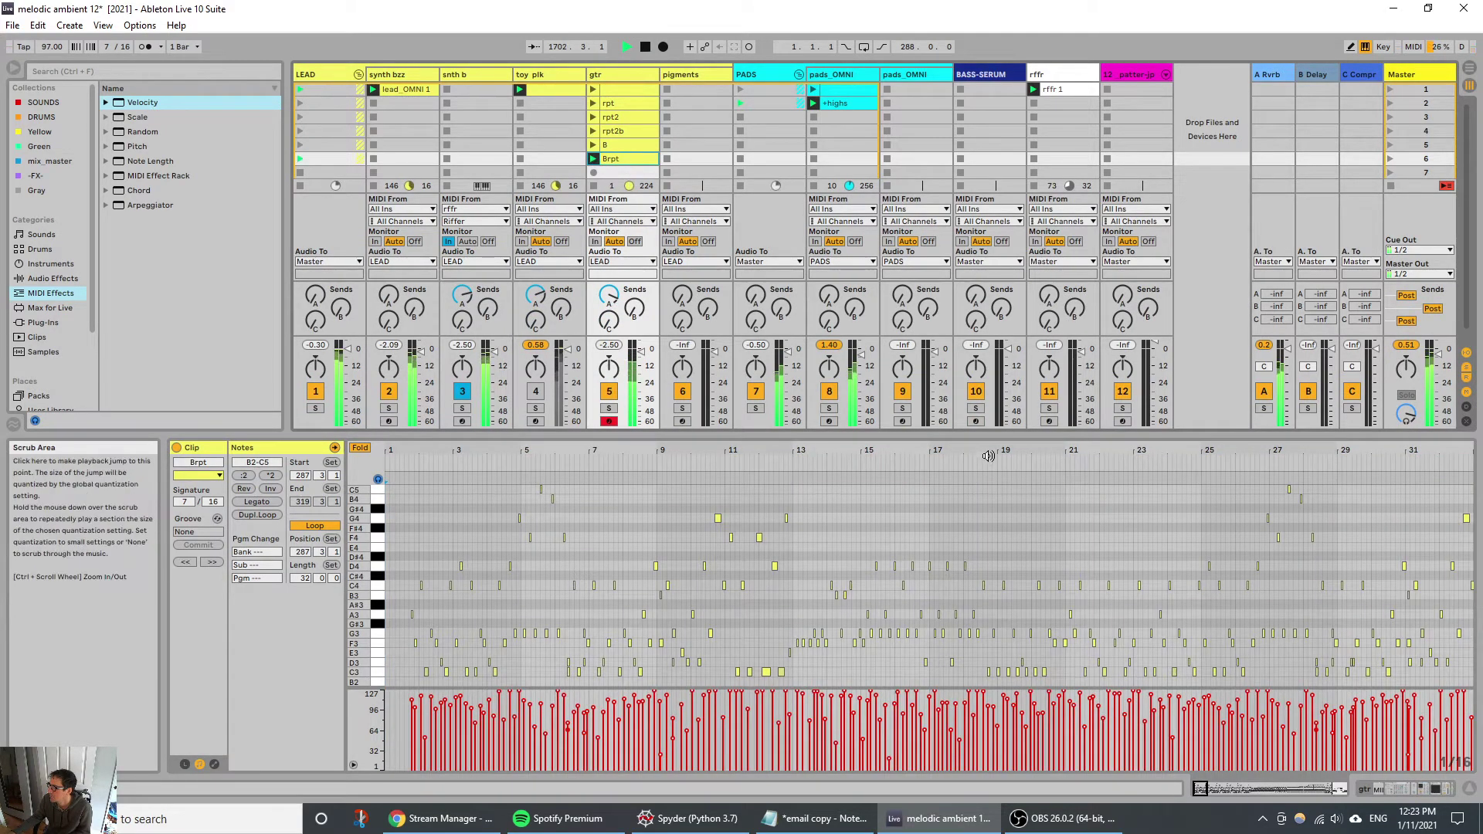
pyautogui.moveTo(989, 452); pyautogui.dragTo(991, 324)
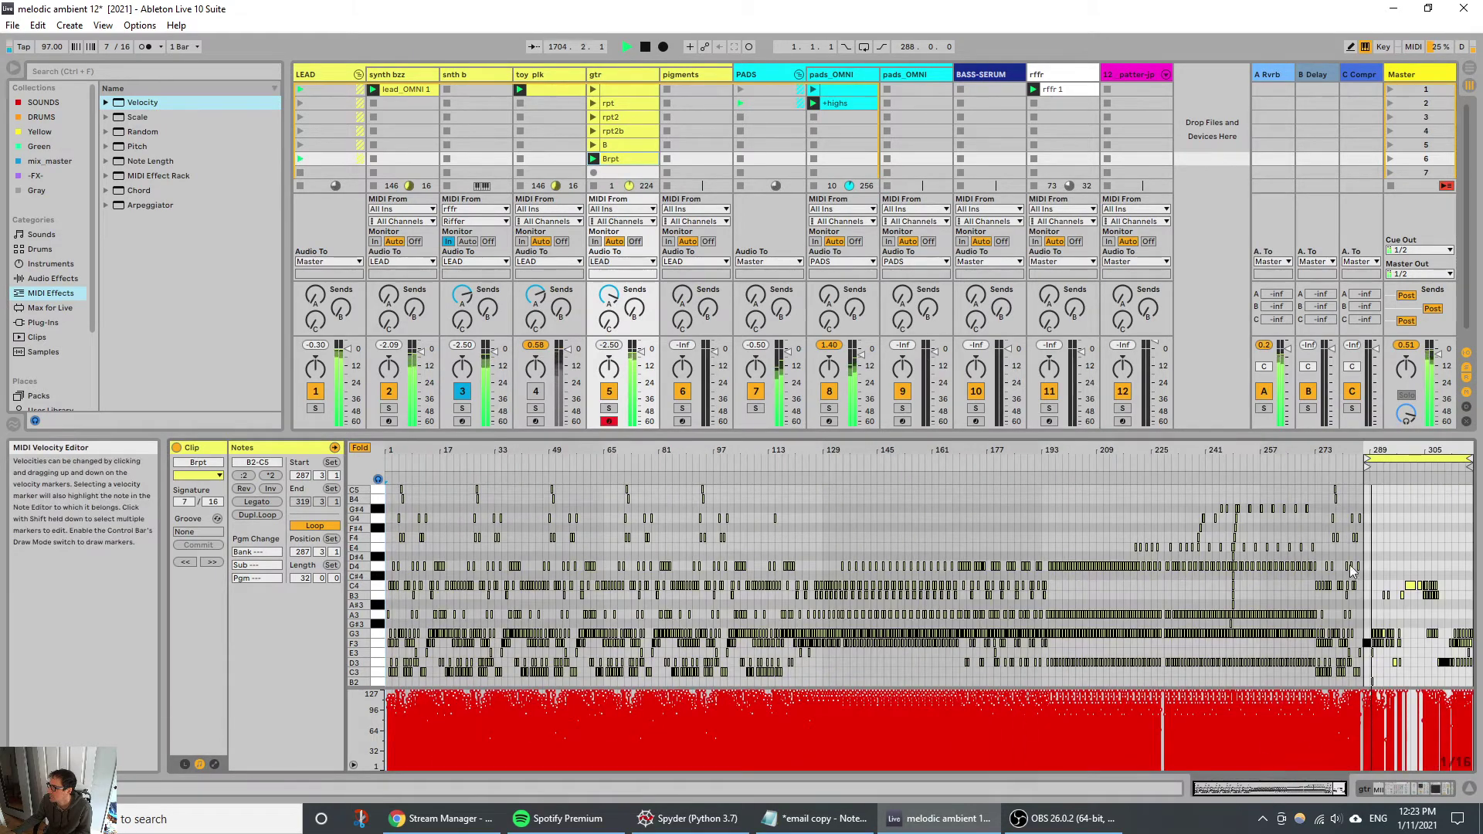
pyautogui.rightClick(1430, 531)
pyautogui.click(1313, 594)
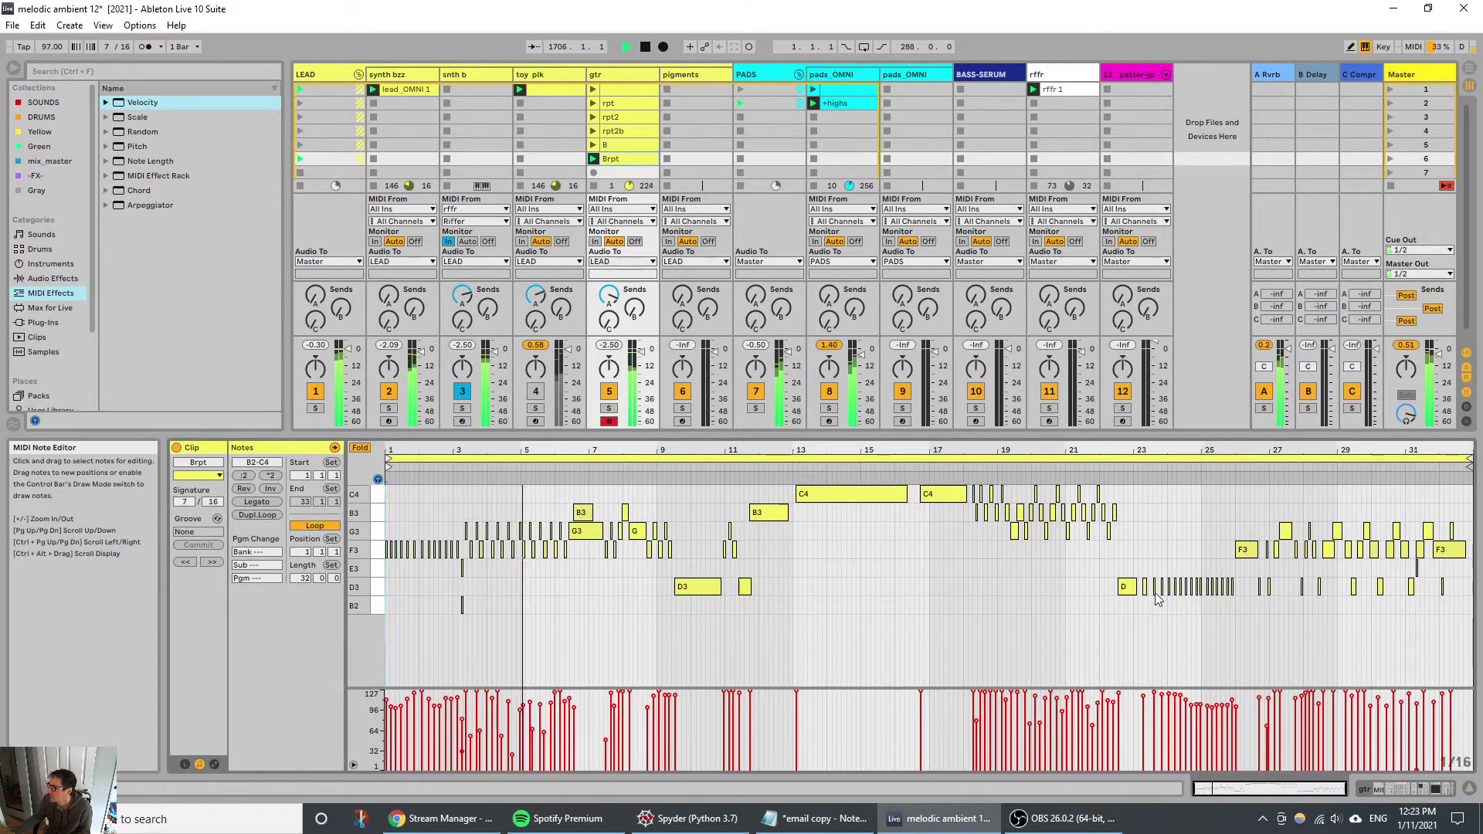
# Step: Shorten the Brpt clip's loop so it runs from about 26.5.1 to 32.1.1
pyautogui.moveTo(389, 462); pyautogui.dragTo(1172, 462)
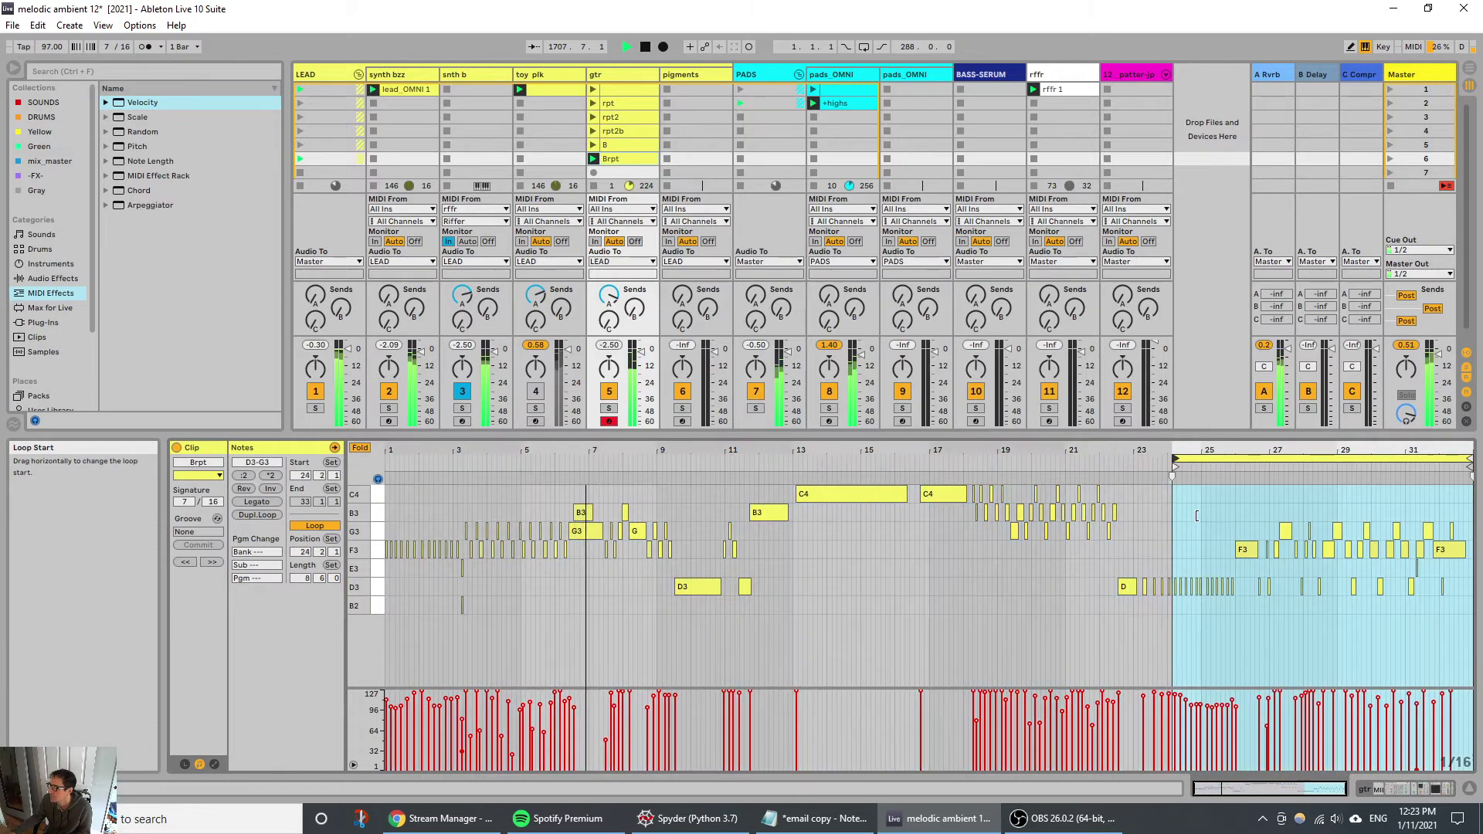
pyautogui.moveTo(1197, 515); pyautogui.dragTo(1258, 514)
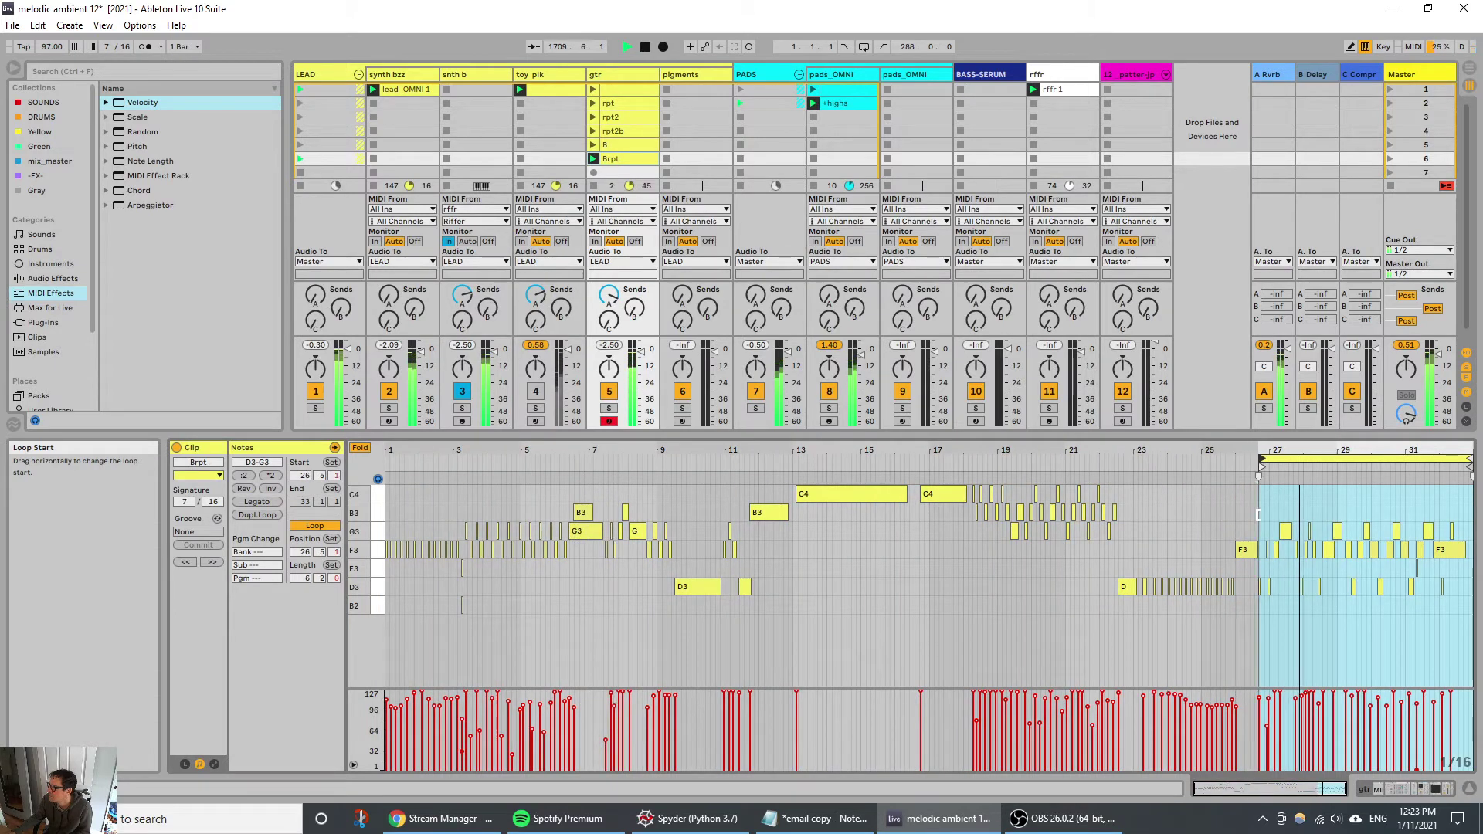
pyautogui.moveTo(1469, 460); pyautogui.dragTo(1436, 462)
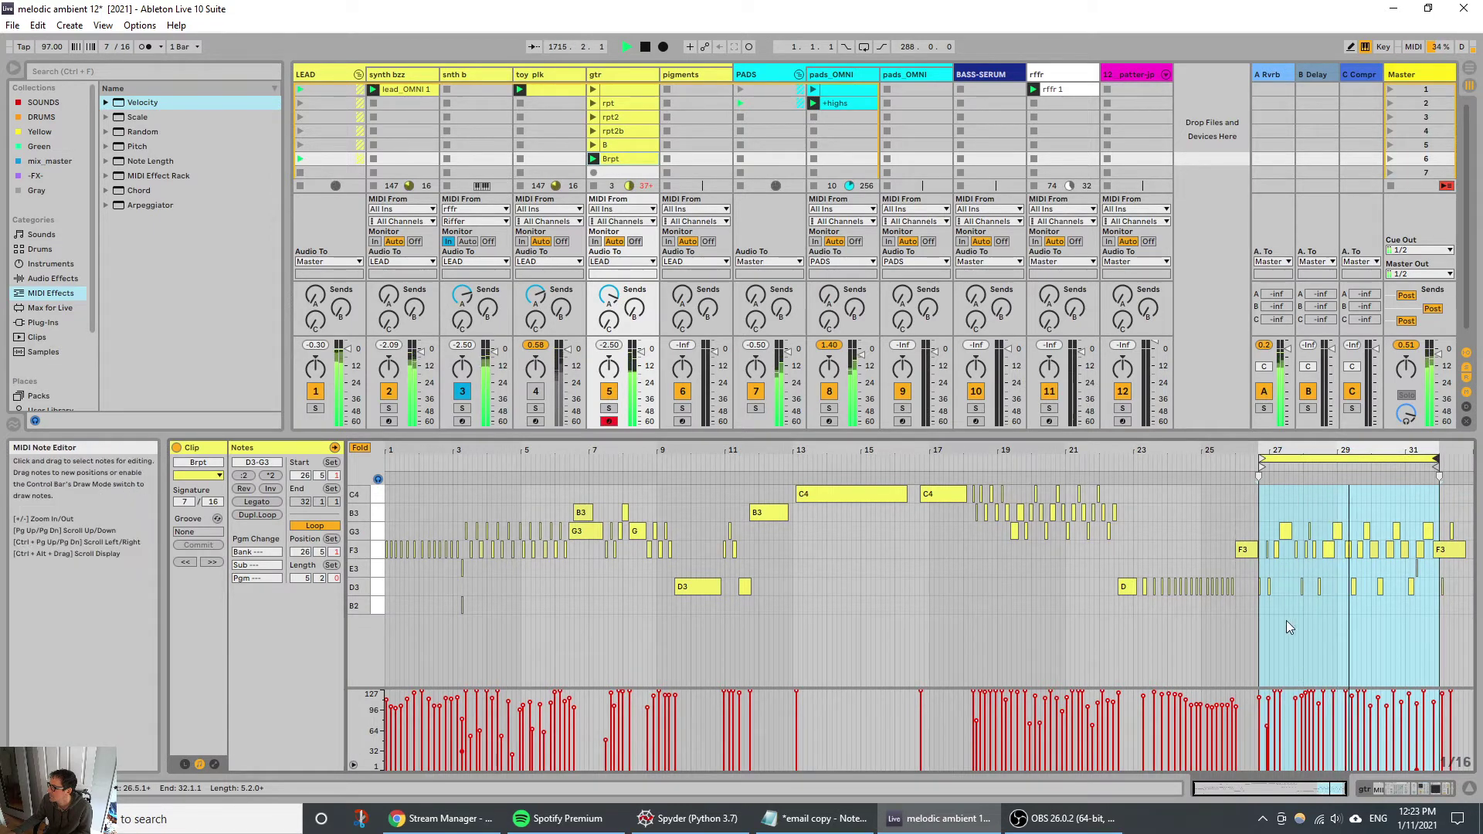
# Step: Add an F3 note at 27.5.1 and an E3 note at 29.1.1 inside the Brpt loop
pyautogui.click(1289, 556)
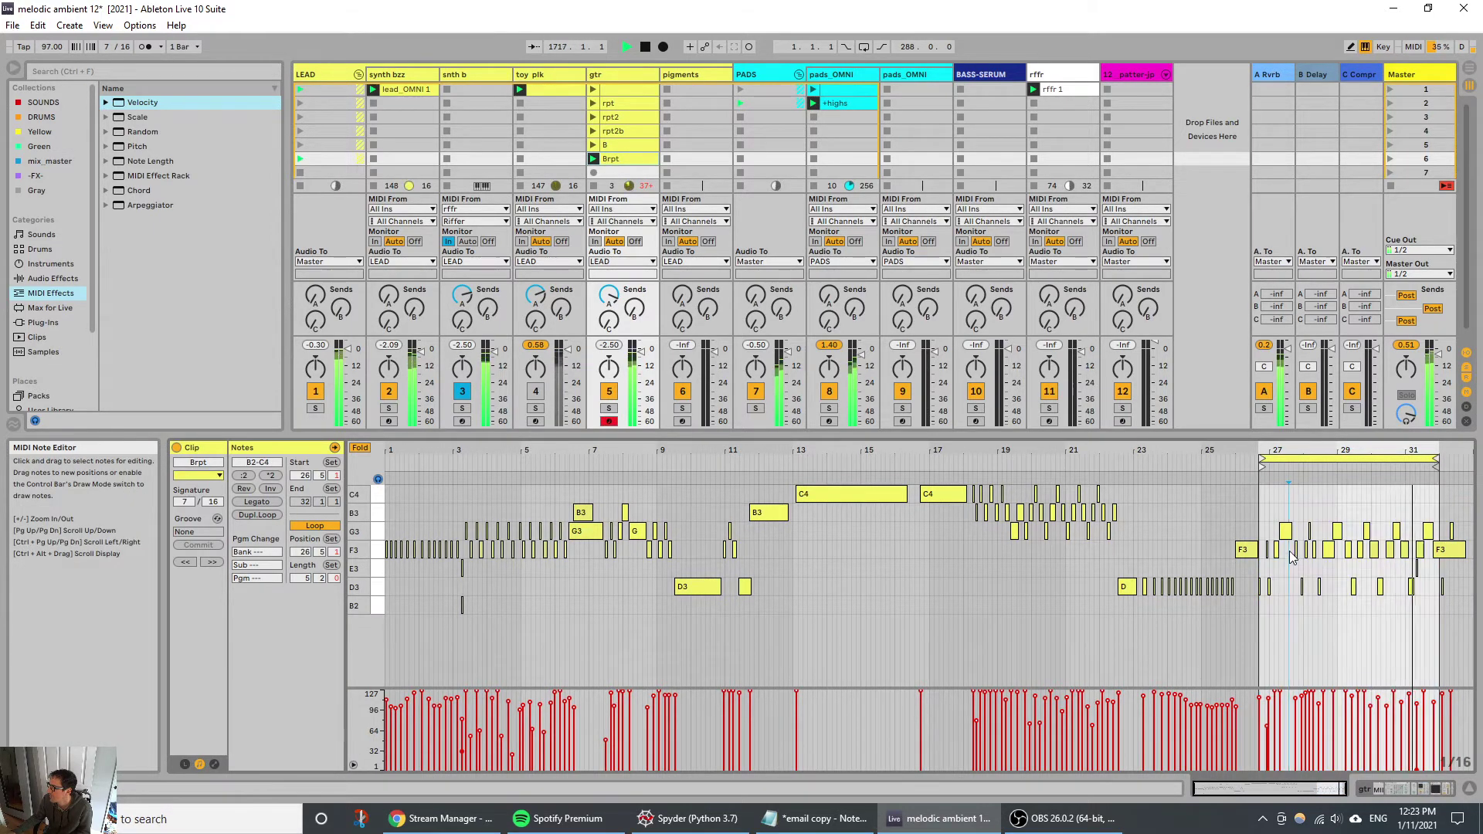
pyautogui.click(1292, 551)
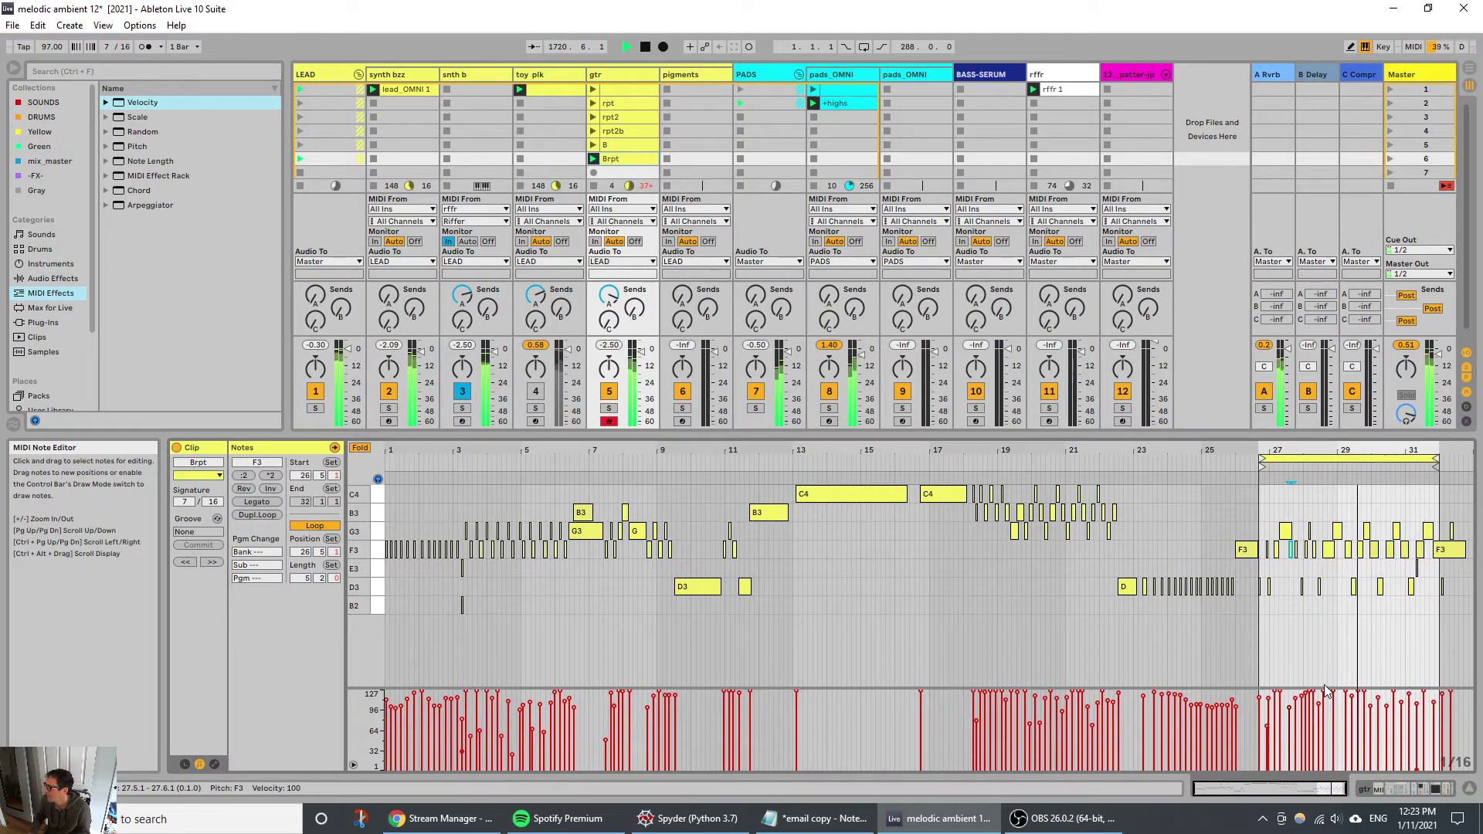
pyautogui.click(1341, 567)
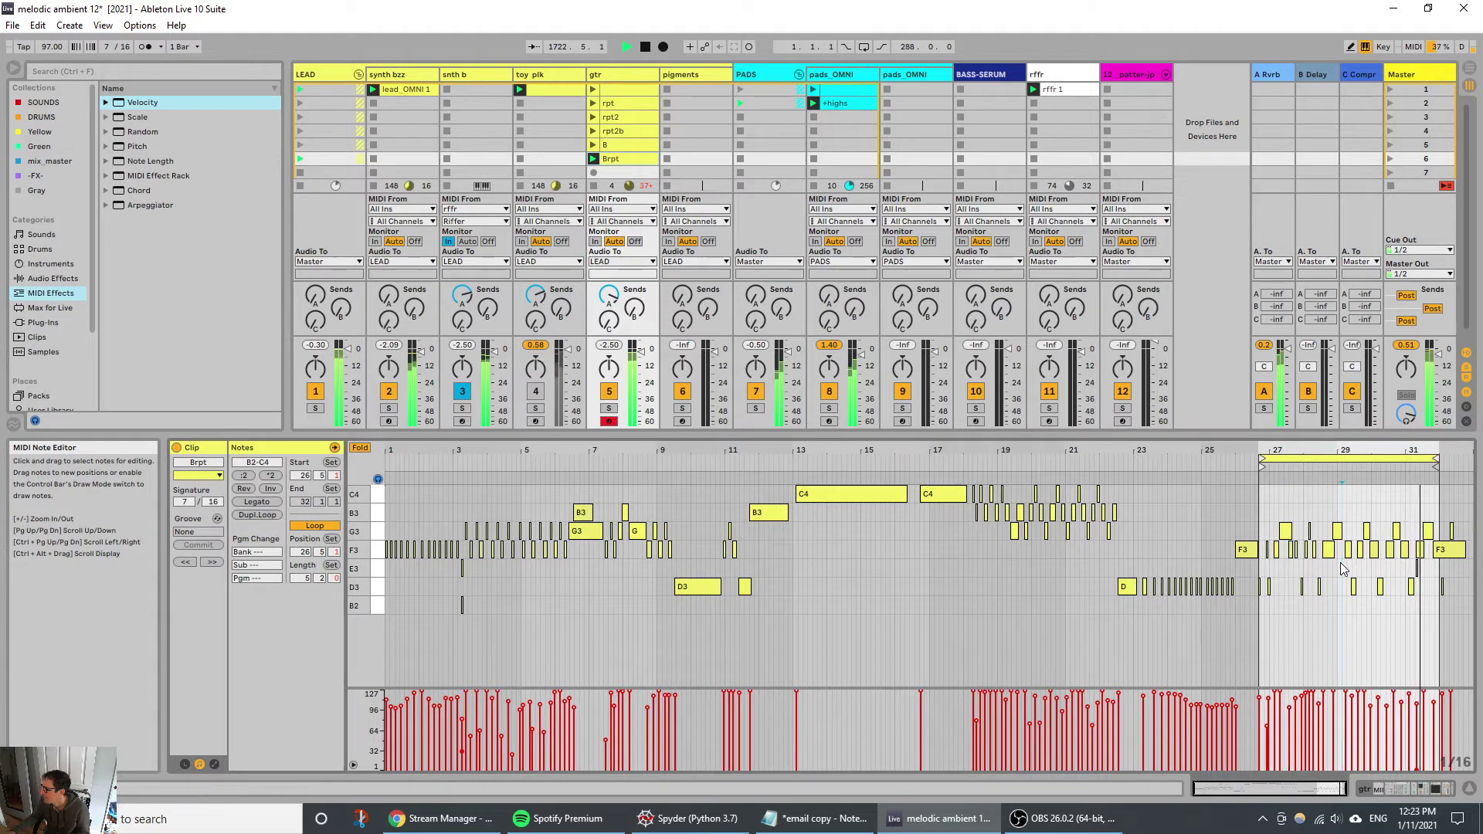
pyautogui.doubleClick(1341, 568)
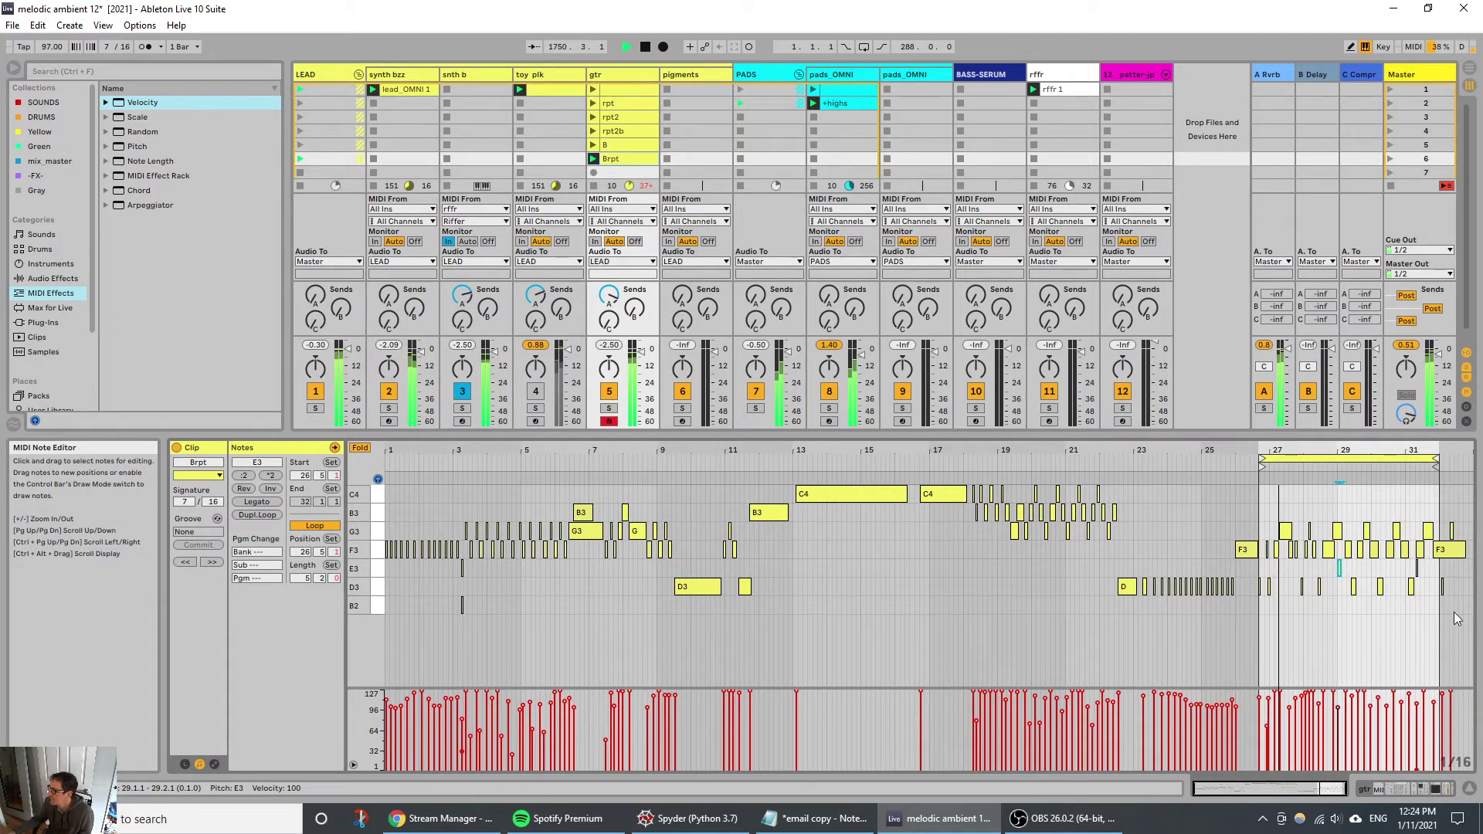
# Step: Delete the tiny E3 note at 31.3.1 in the Brpt clip
pyautogui.moveTo(1378, 450); pyautogui.dragTo(1263, 460)
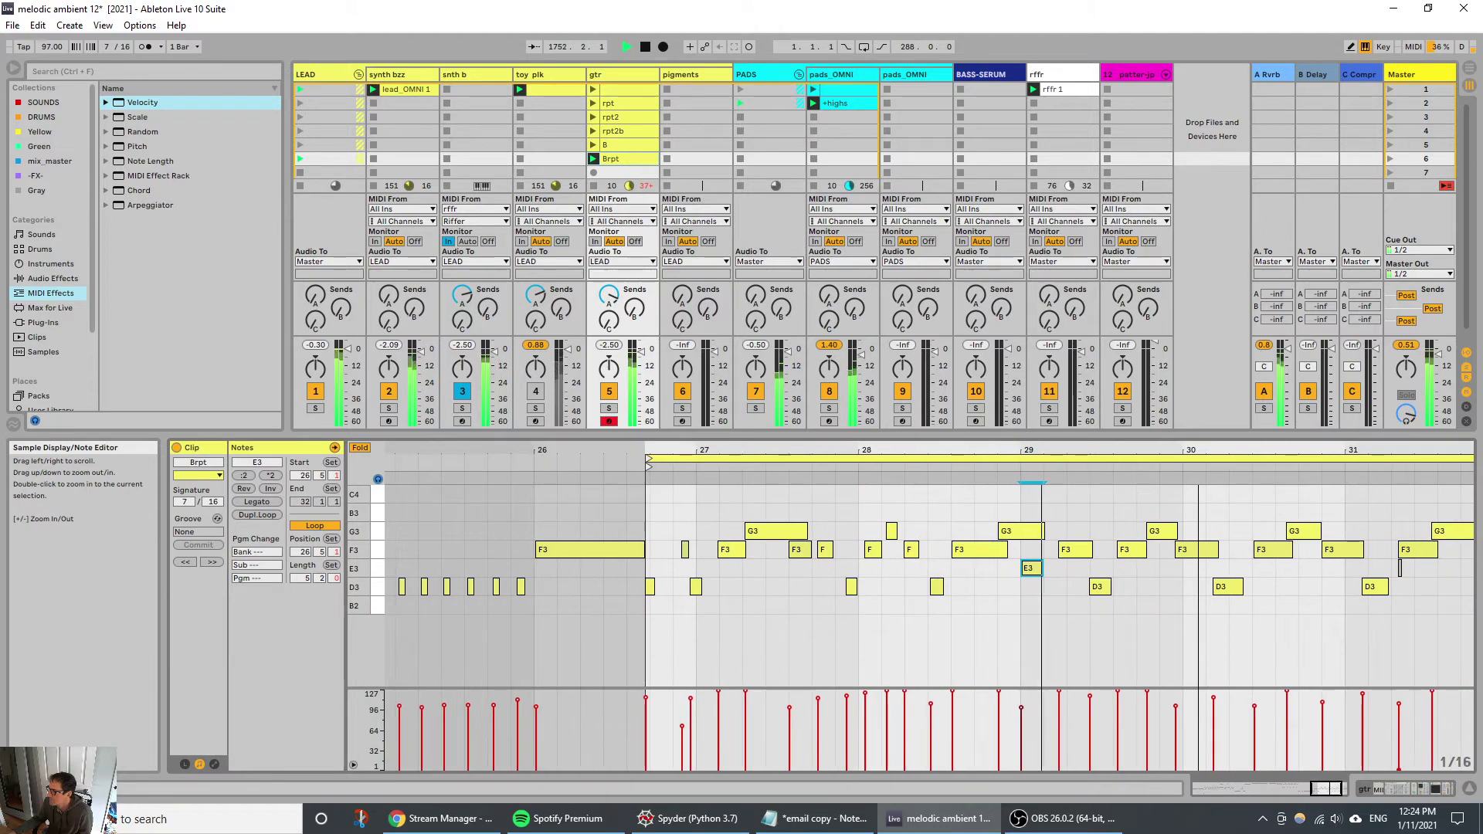
pyautogui.click(1400, 569)
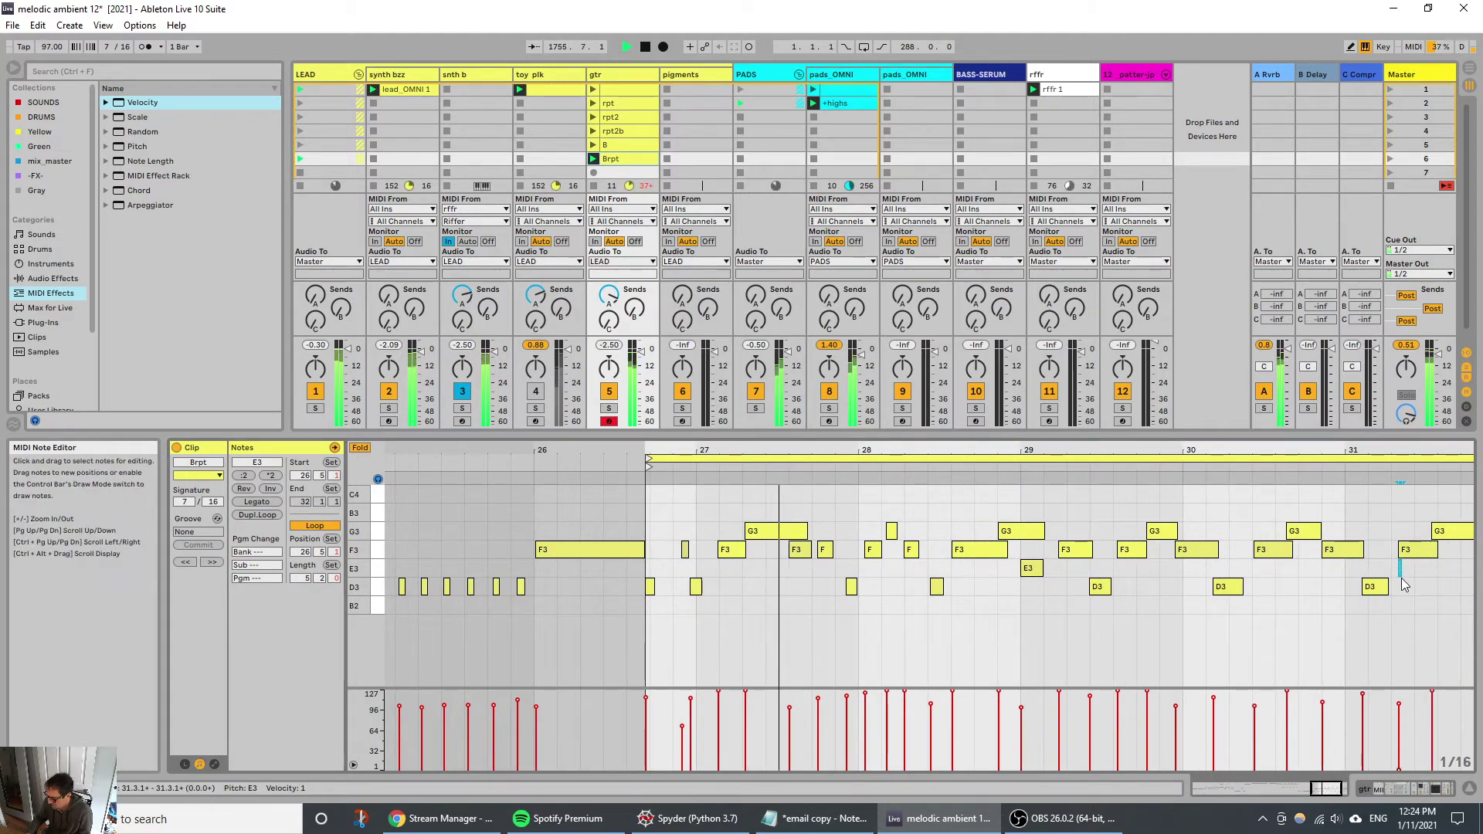
pyautogui.press('Delete')
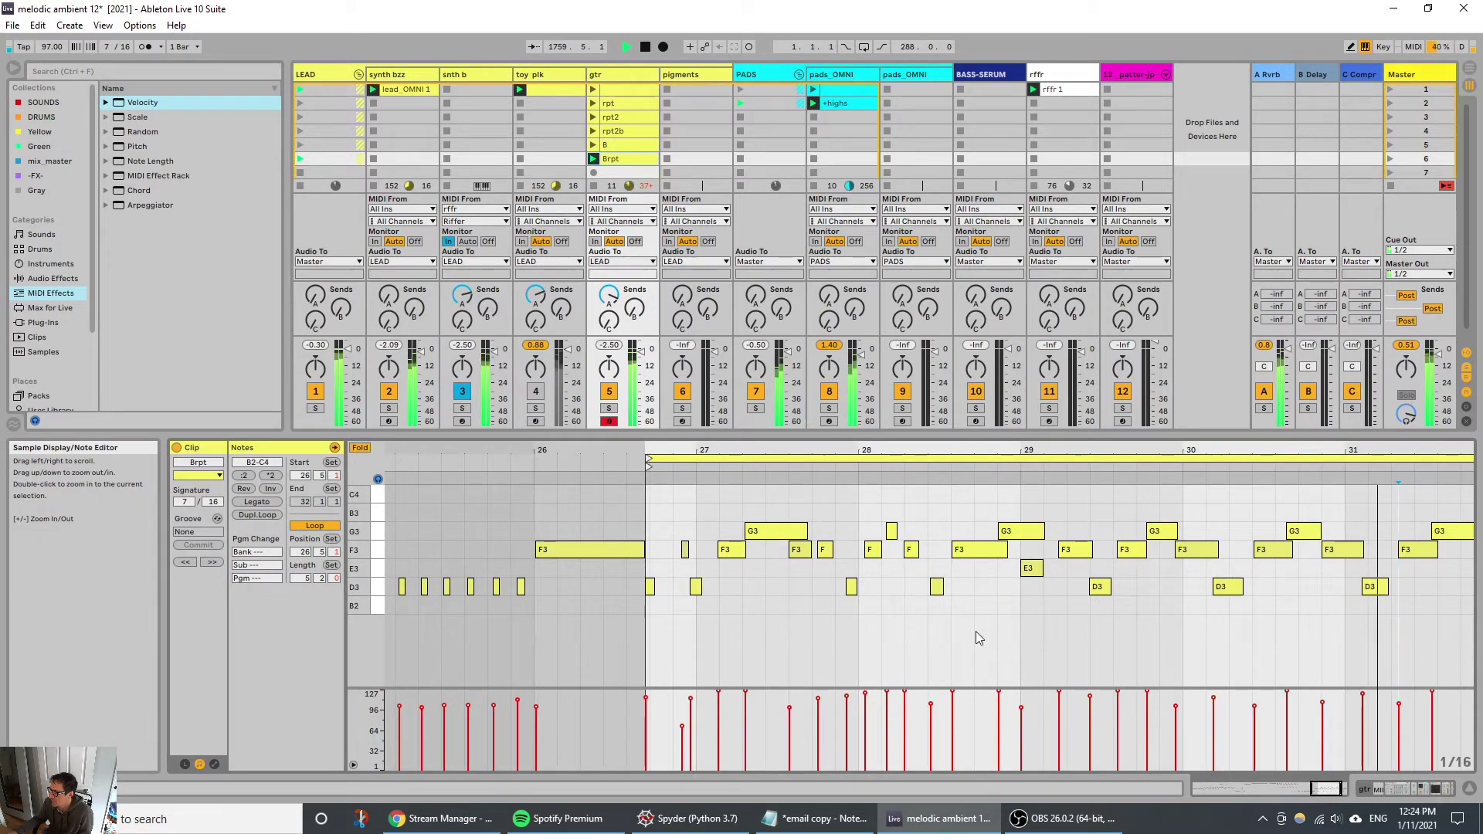
# Step: Reactivate the toy plk track and show the gtr track's device chain
pyautogui.moveTo(927, 435); pyautogui.dragTo(927, 620)
pyautogui.click(536, 580)
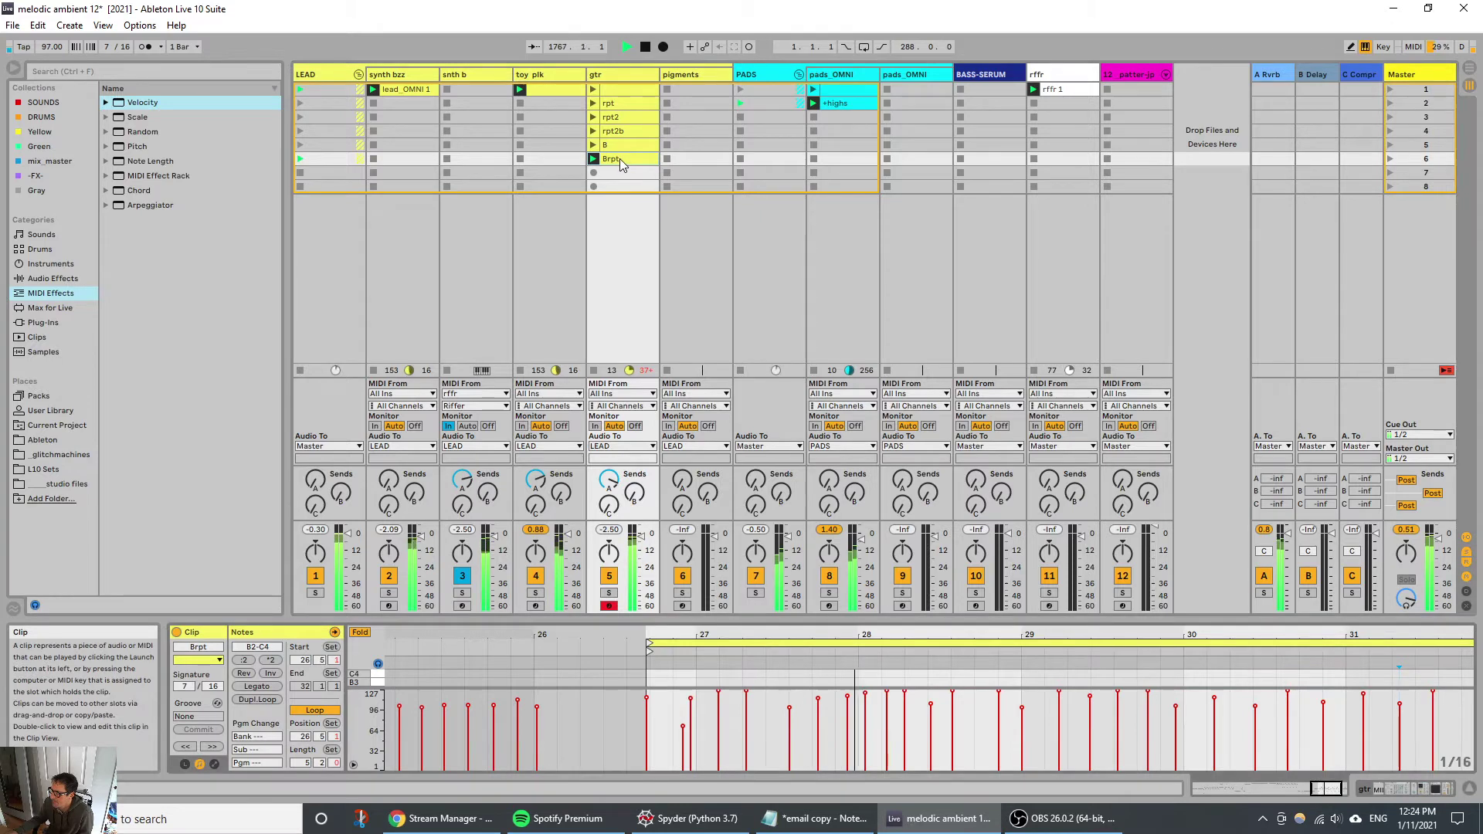
pyautogui.click(621, 243)
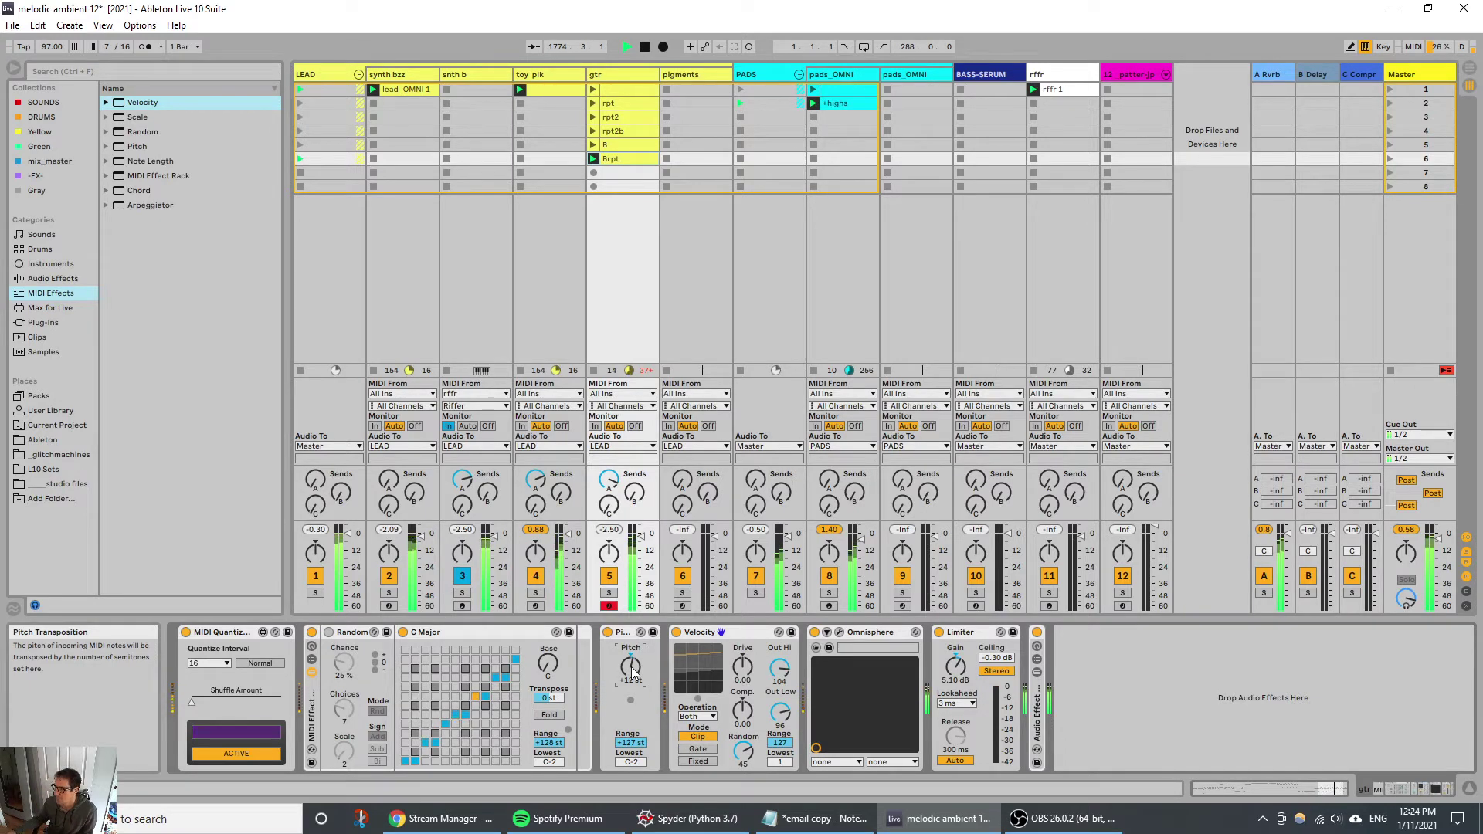
# Step: Enable the gtr track's Random effect with fewer Choices and Chance at 34 %, and set the Pitch effect to 0 st
pyautogui.click(328, 632)
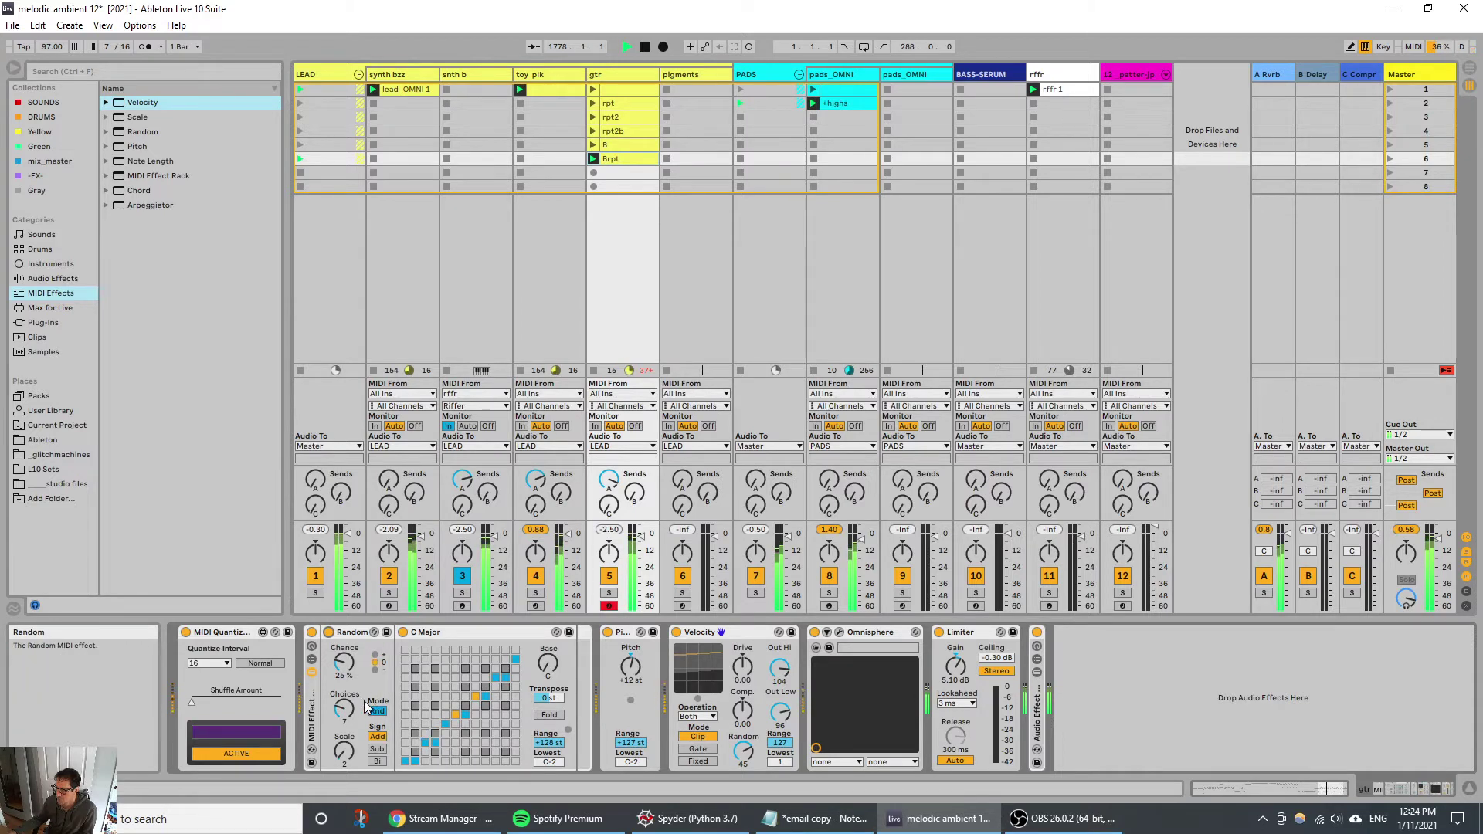
pyautogui.moveTo(344, 708); pyautogui.dragTo(344, 716)
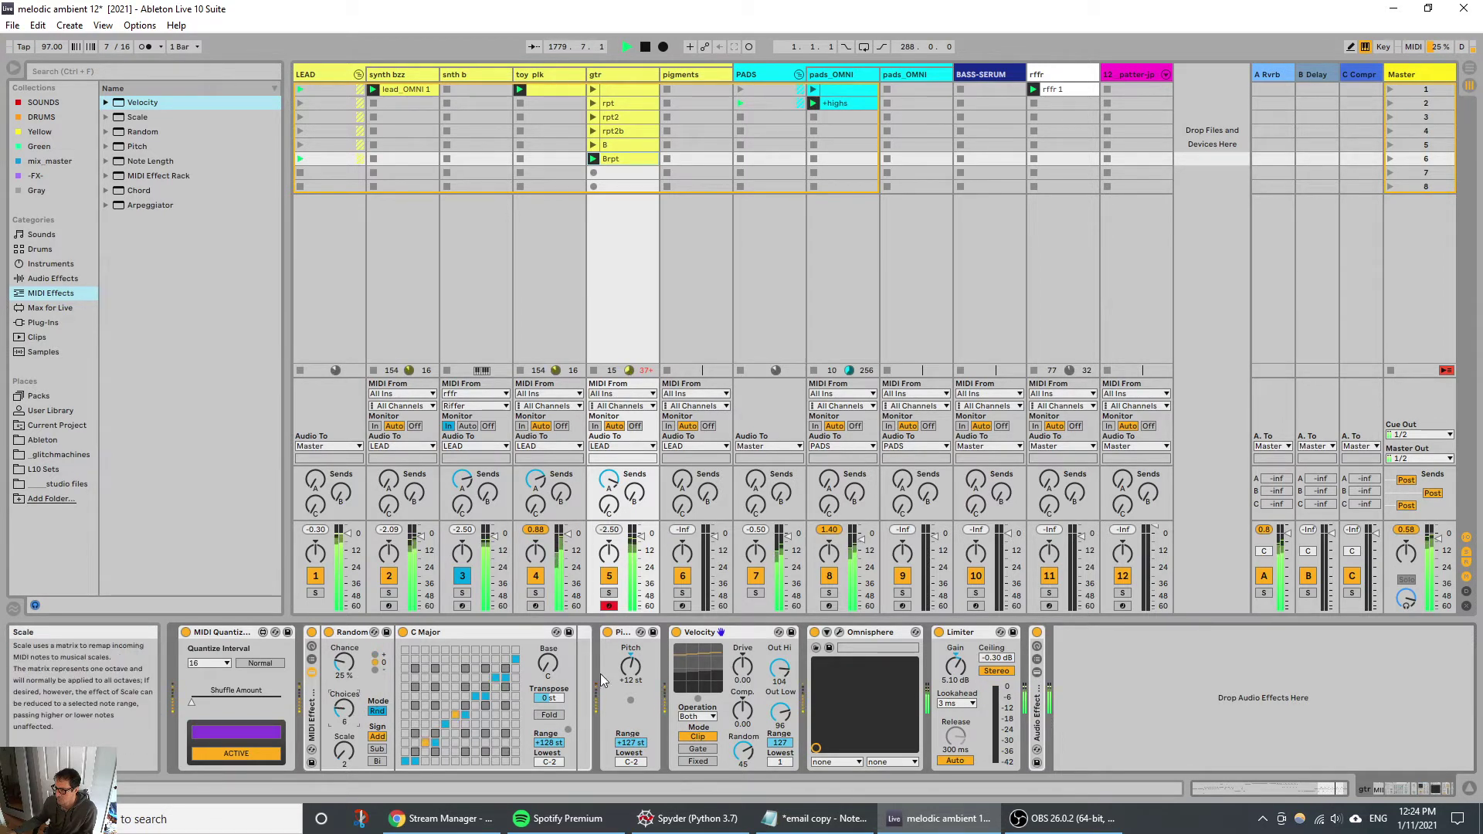
pyautogui.click(630, 666)
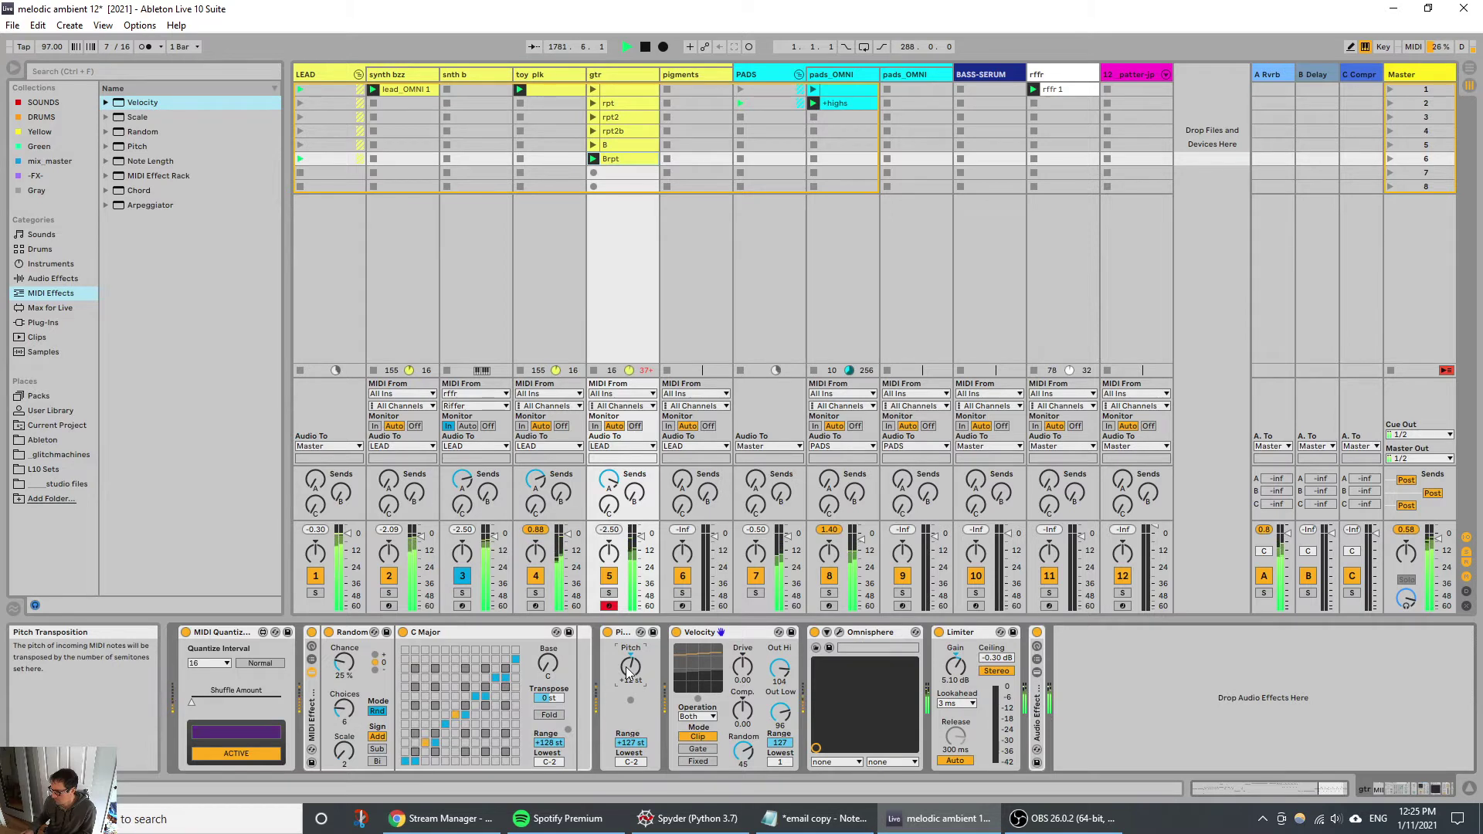
pyautogui.moveTo(627, 670); pyautogui.dragTo(627, 679)
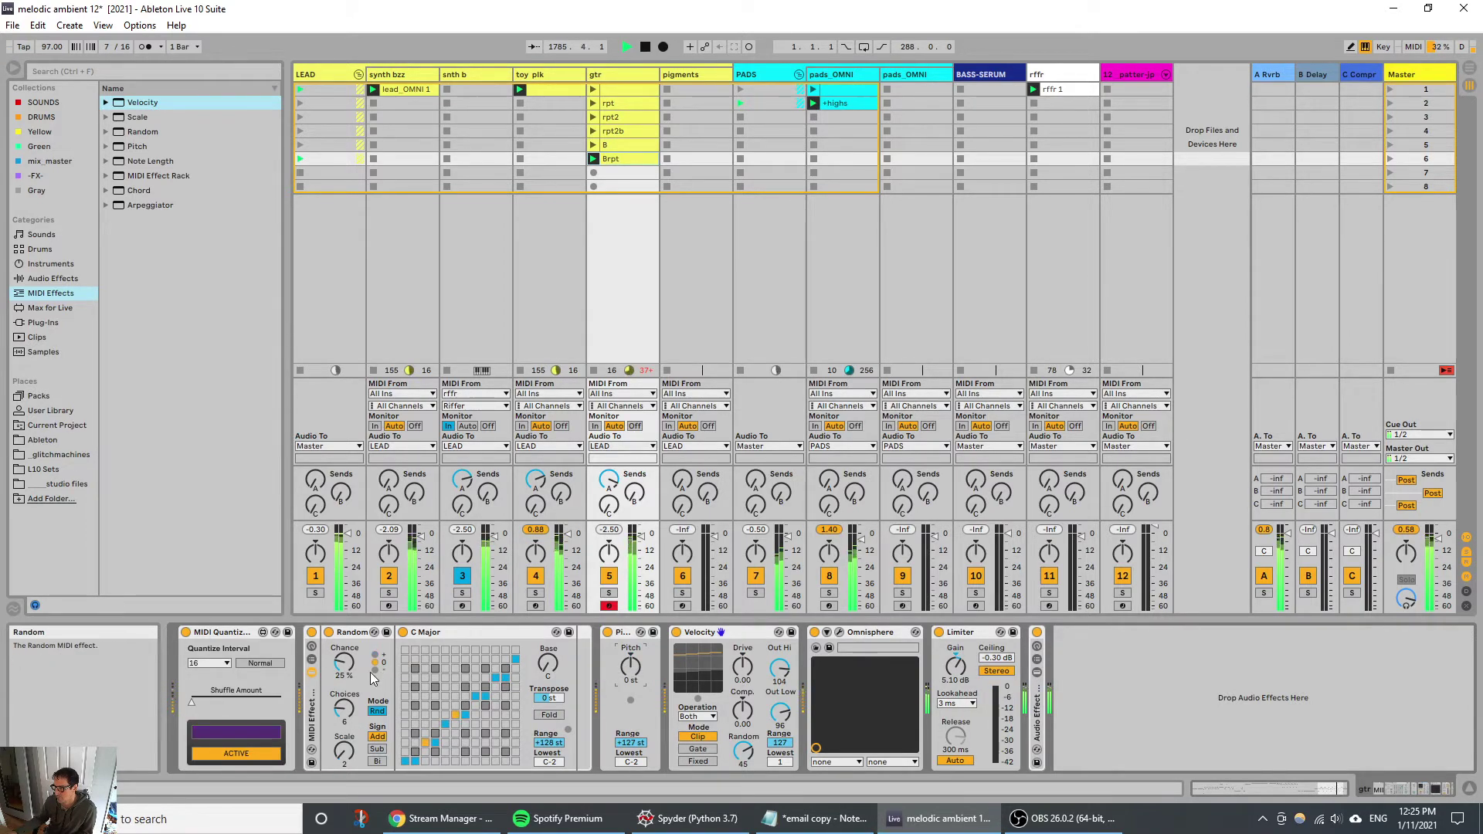
pyautogui.moveTo(344, 663); pyautogui.dragTo(343, 656)
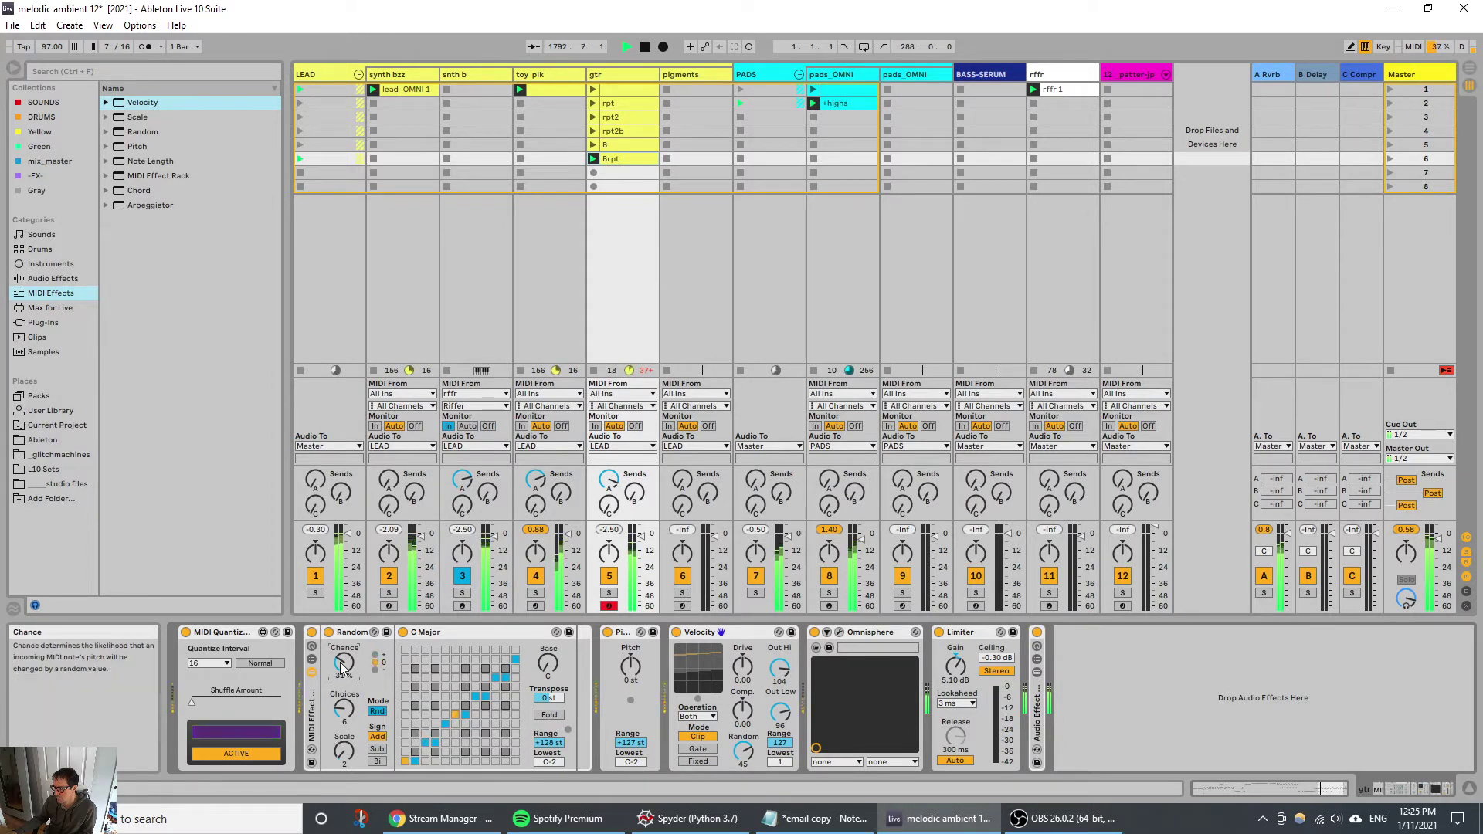
pyautogui.moveTo(338, 678); pyautogui.dragTo(338, 675)
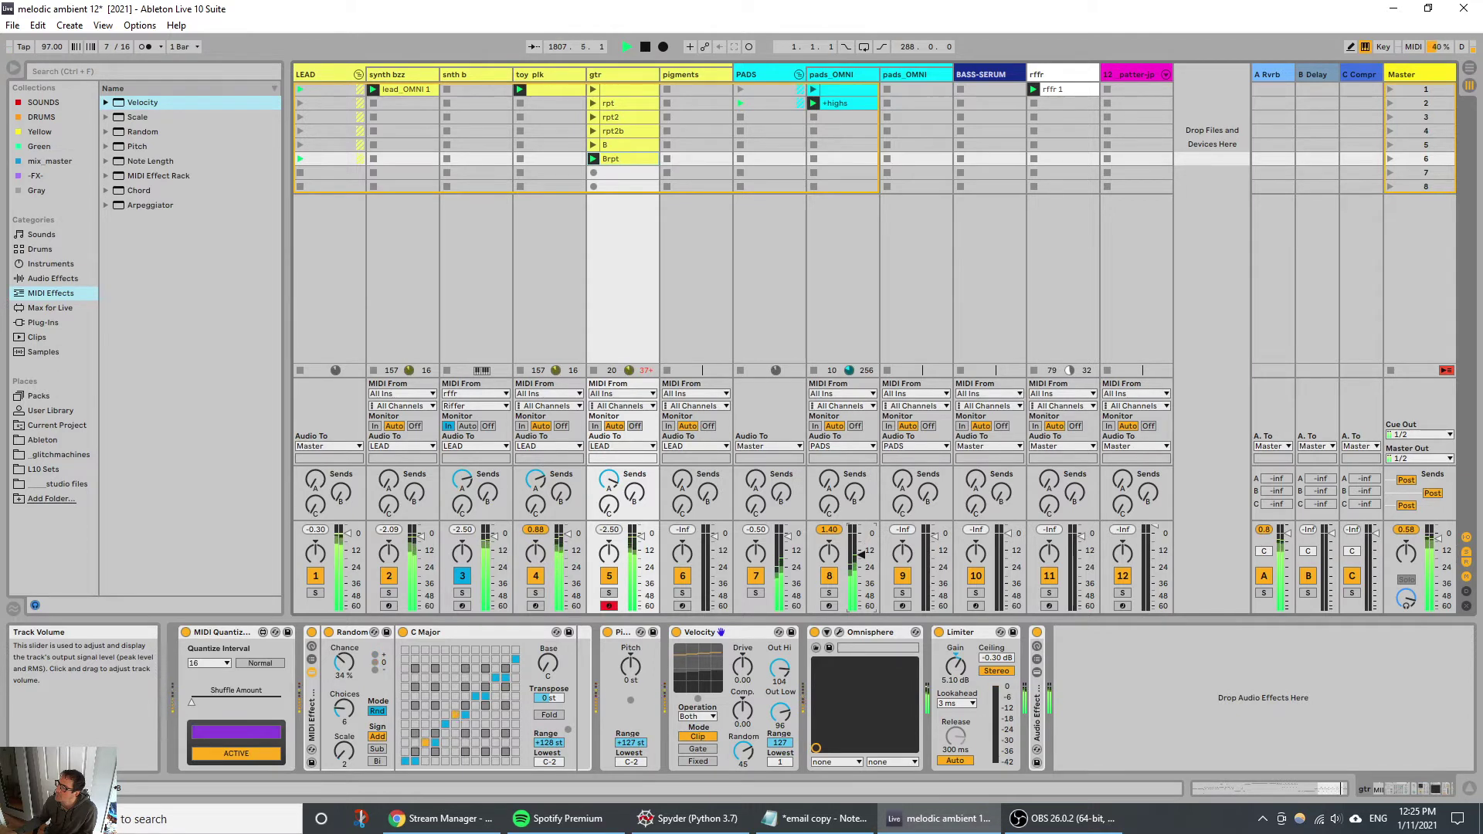
# Step: Mute the first pads_OMNI track and show the synth bzz track's device chain
pyautogui.press('F8')
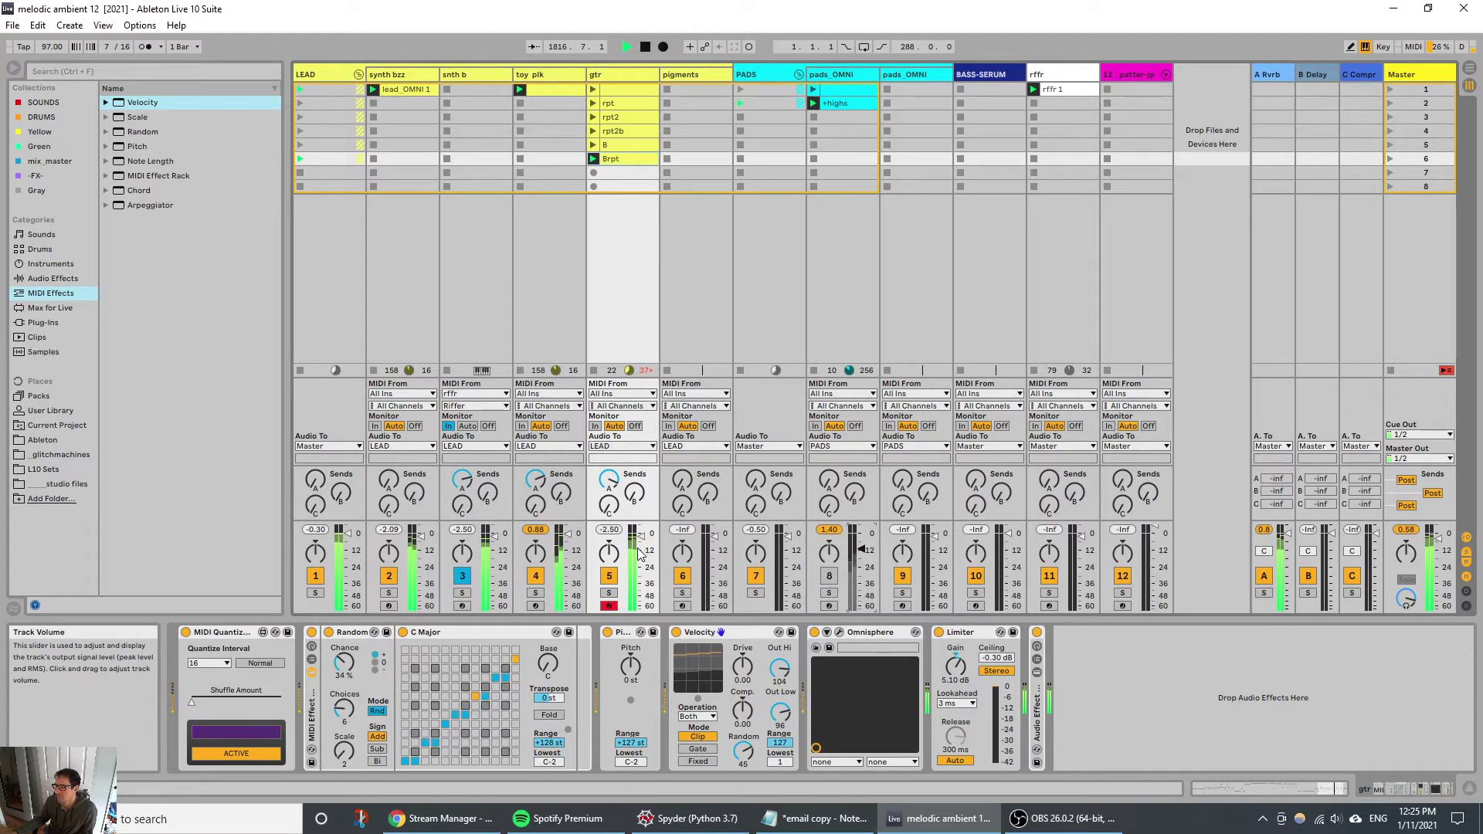
pyautogui.click(400, 238)
pyautogui.hotkey('shift', 'Tab')
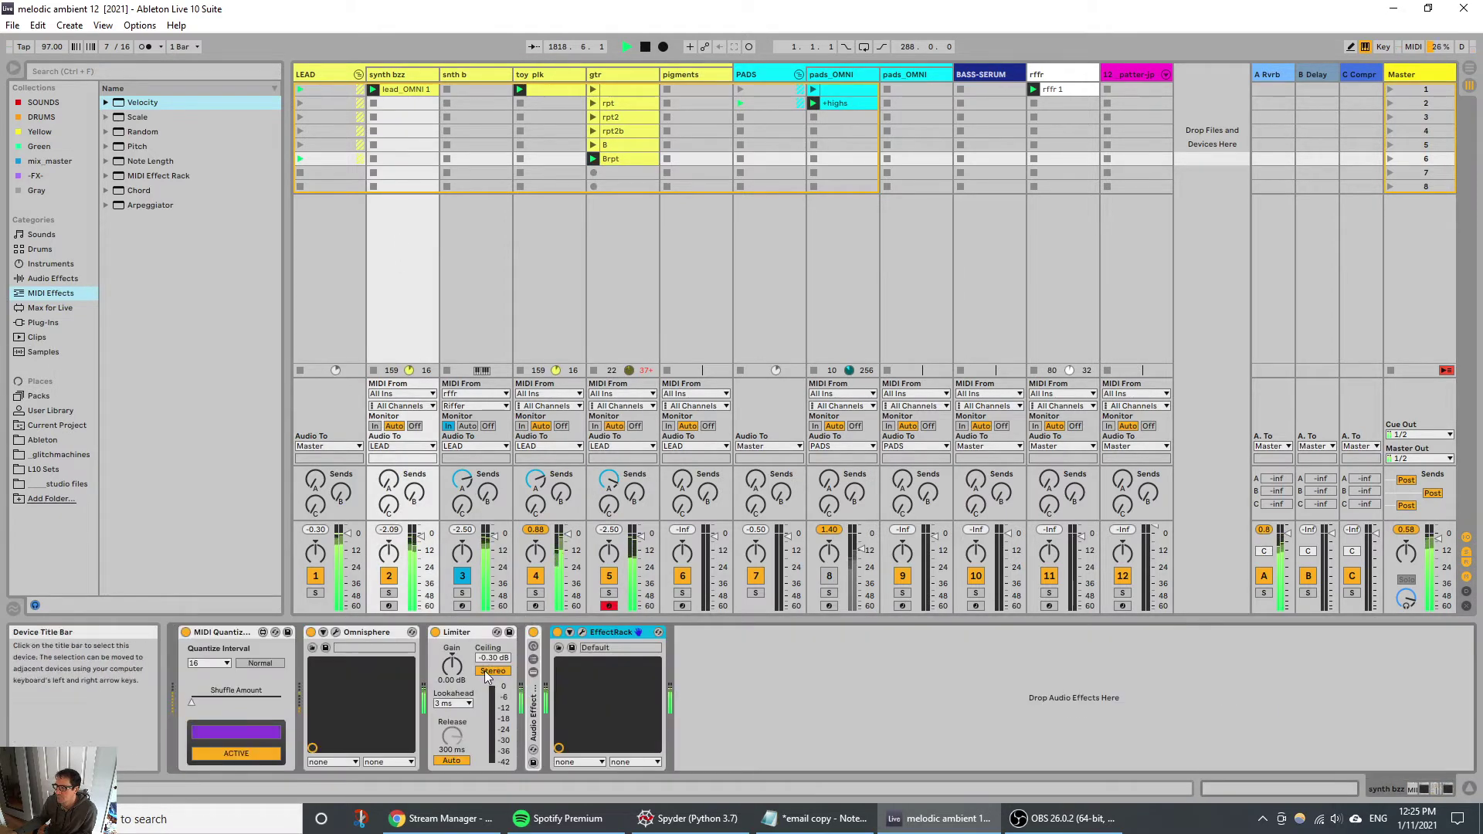
# Step: Open synth bzz's Omnisphere and raise the filter cutoff of layer A slightly
pyautogui.click(335, 633)
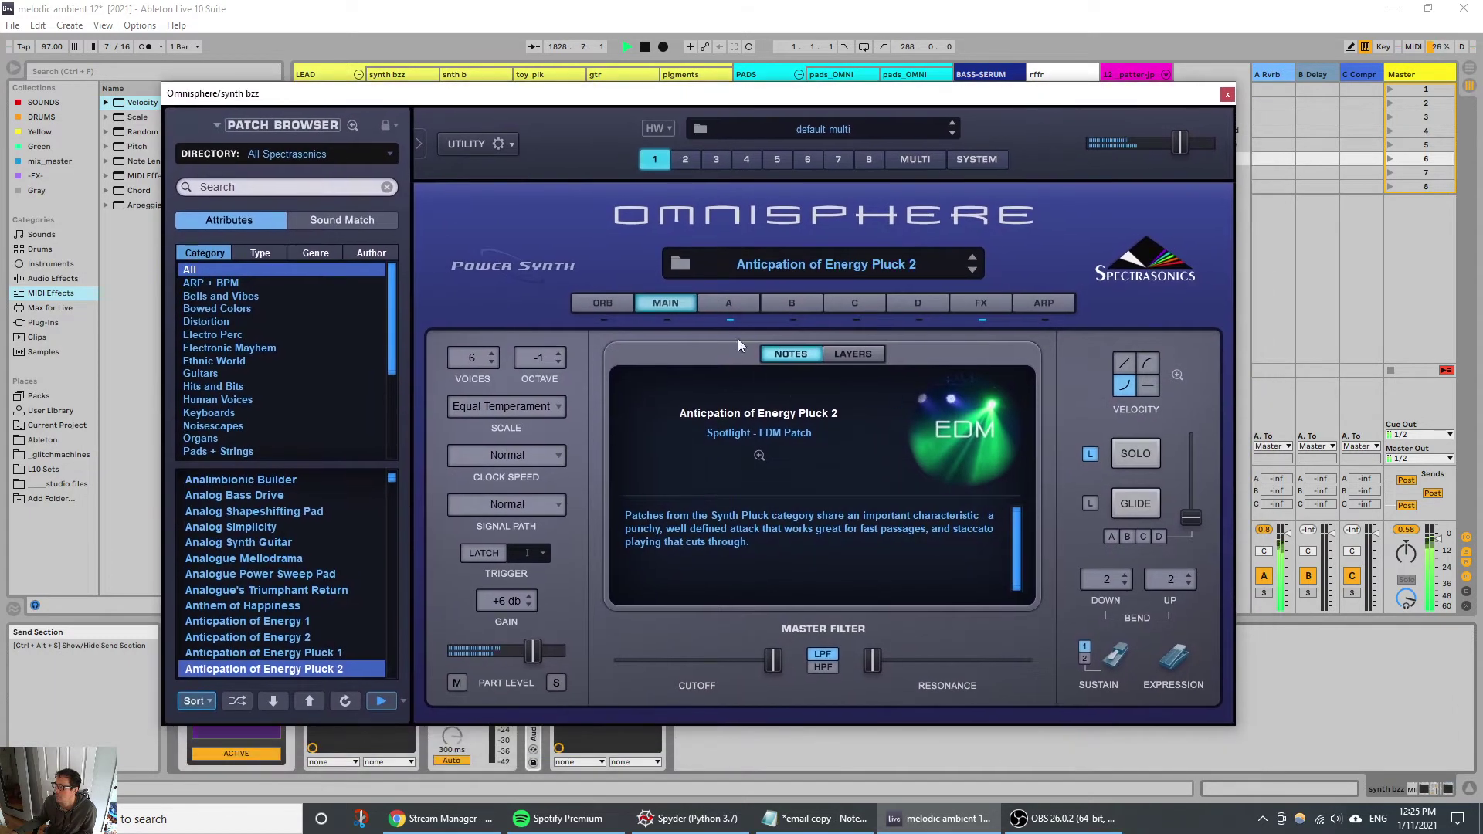
pyautogui.click(722, 299)
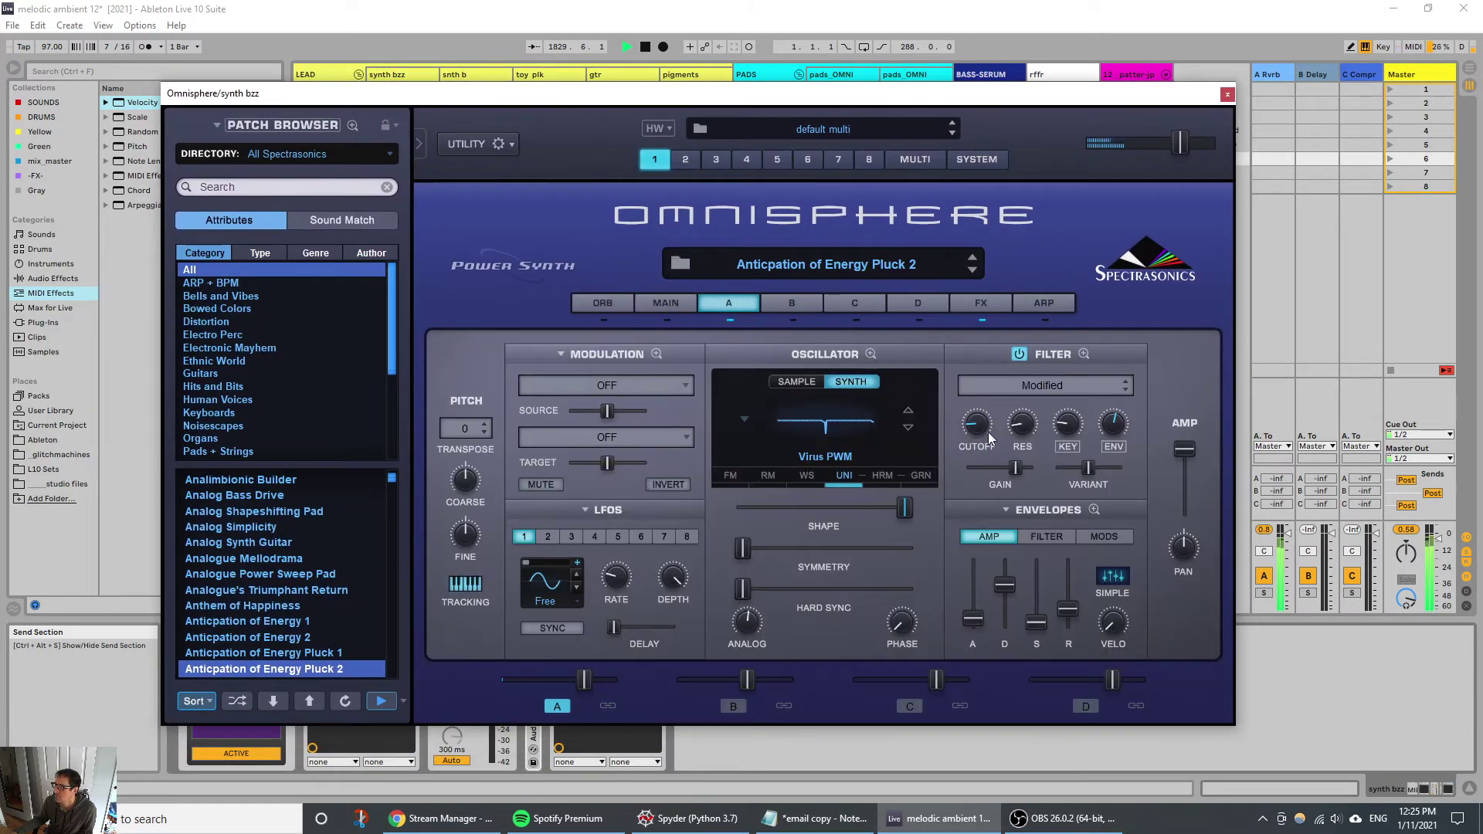
pyautogui.moveTo(980, 428); pyautogui.dragTo(992, 420)
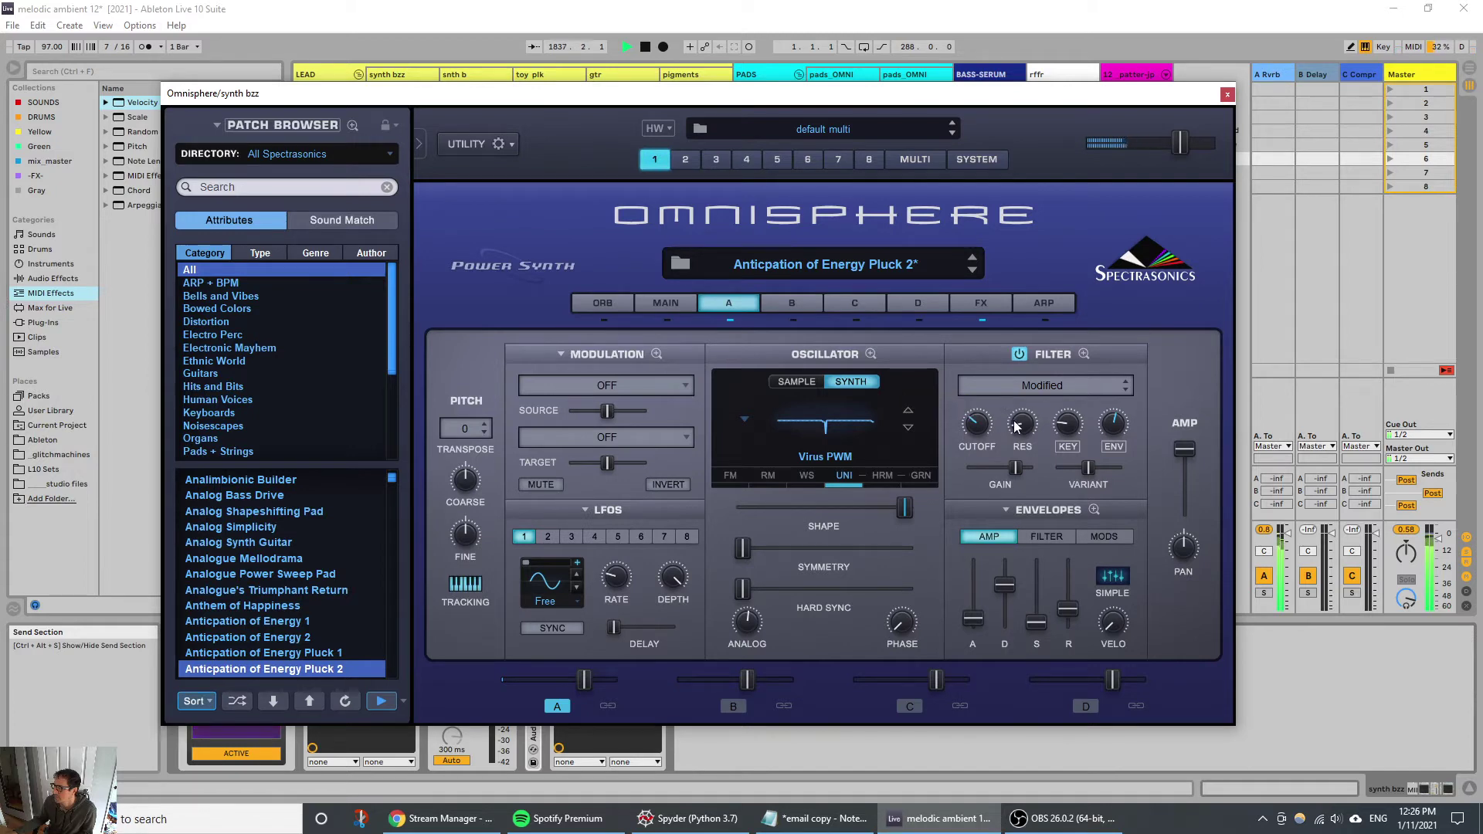
# Step: Raise the filter resonance of layer A and set its filter cutoff to 1.454 kHz
pyautogui.scroll(2, 1021, 419)
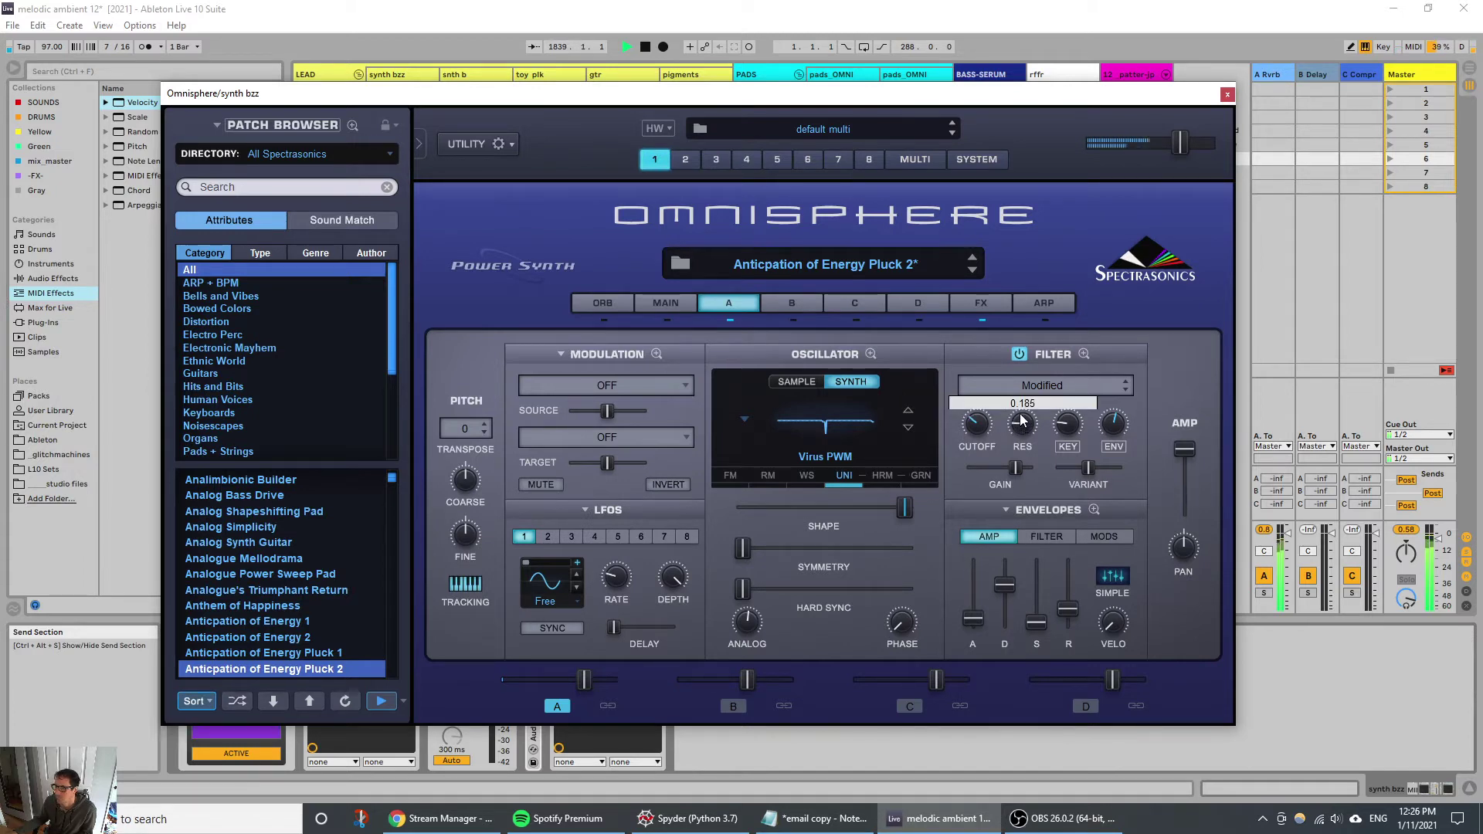
pyautogui.scroll(-1, 1020, 418)
pyautogui.scroll(3, 1019, 418)
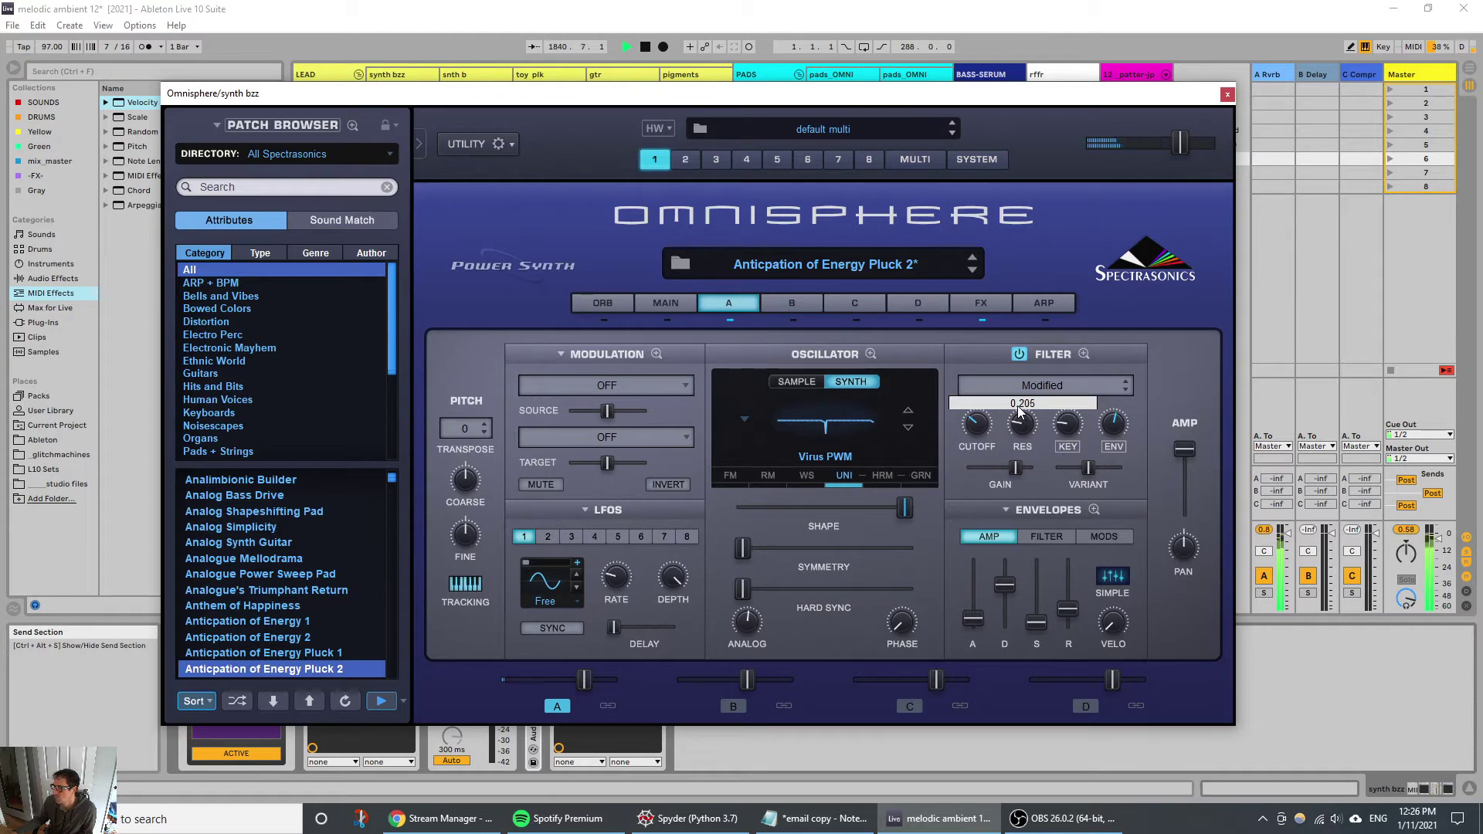
pyautogui.scroll(2, 1020, 411)
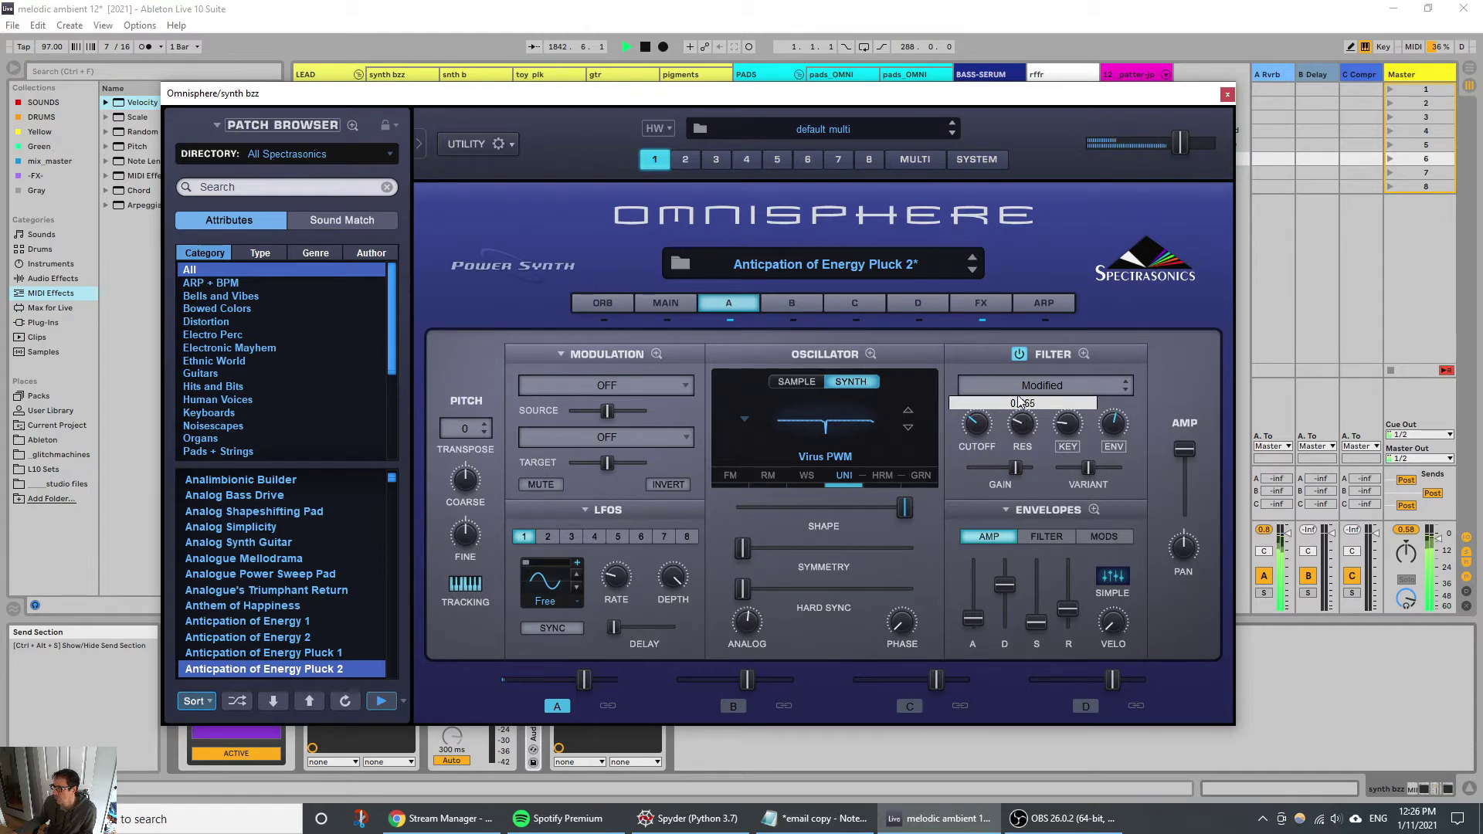
pyautogui.scroll(5, 979, 421)
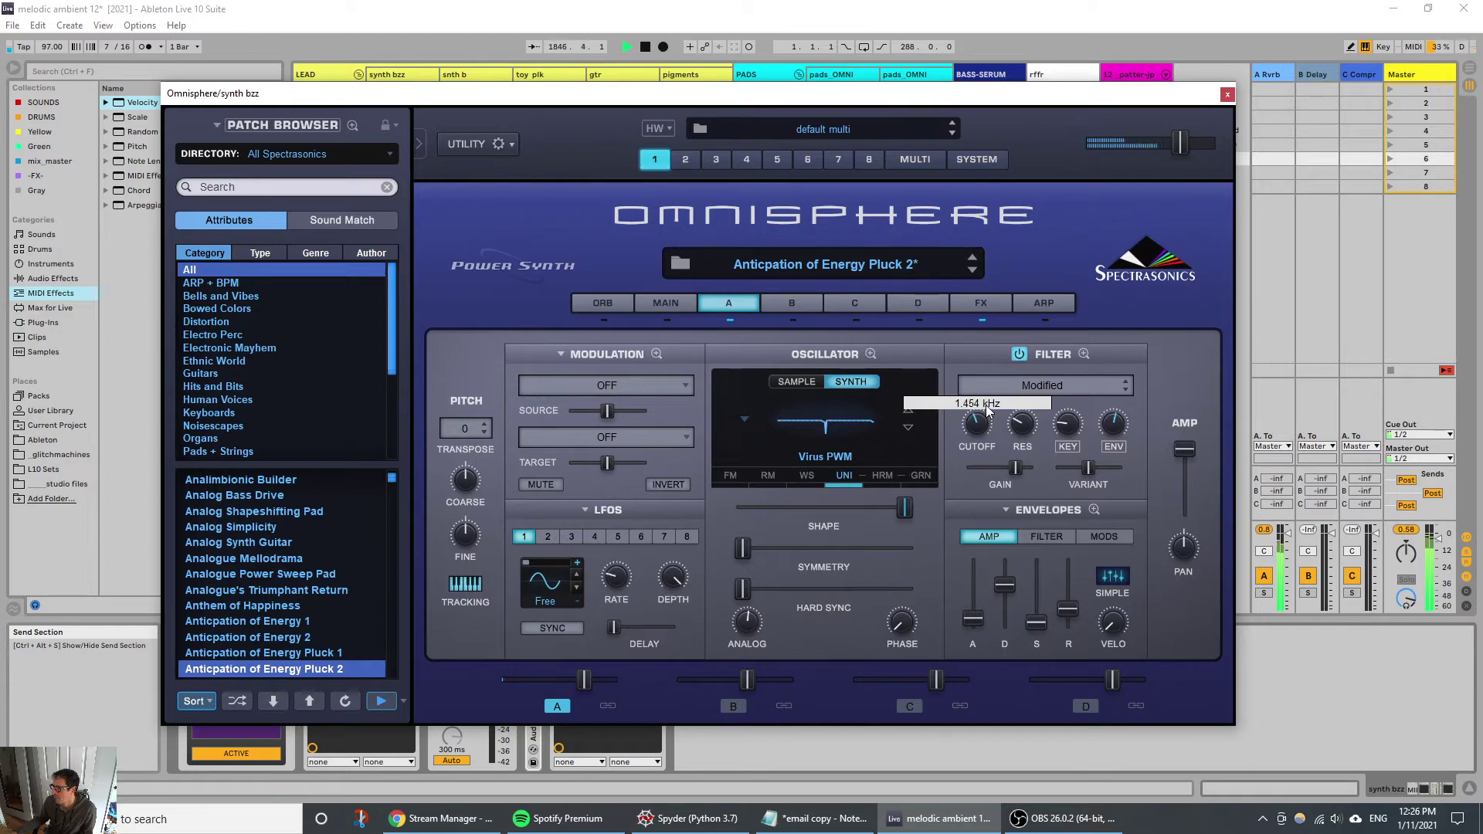
pyautogui.scroll(3, 985, 406)
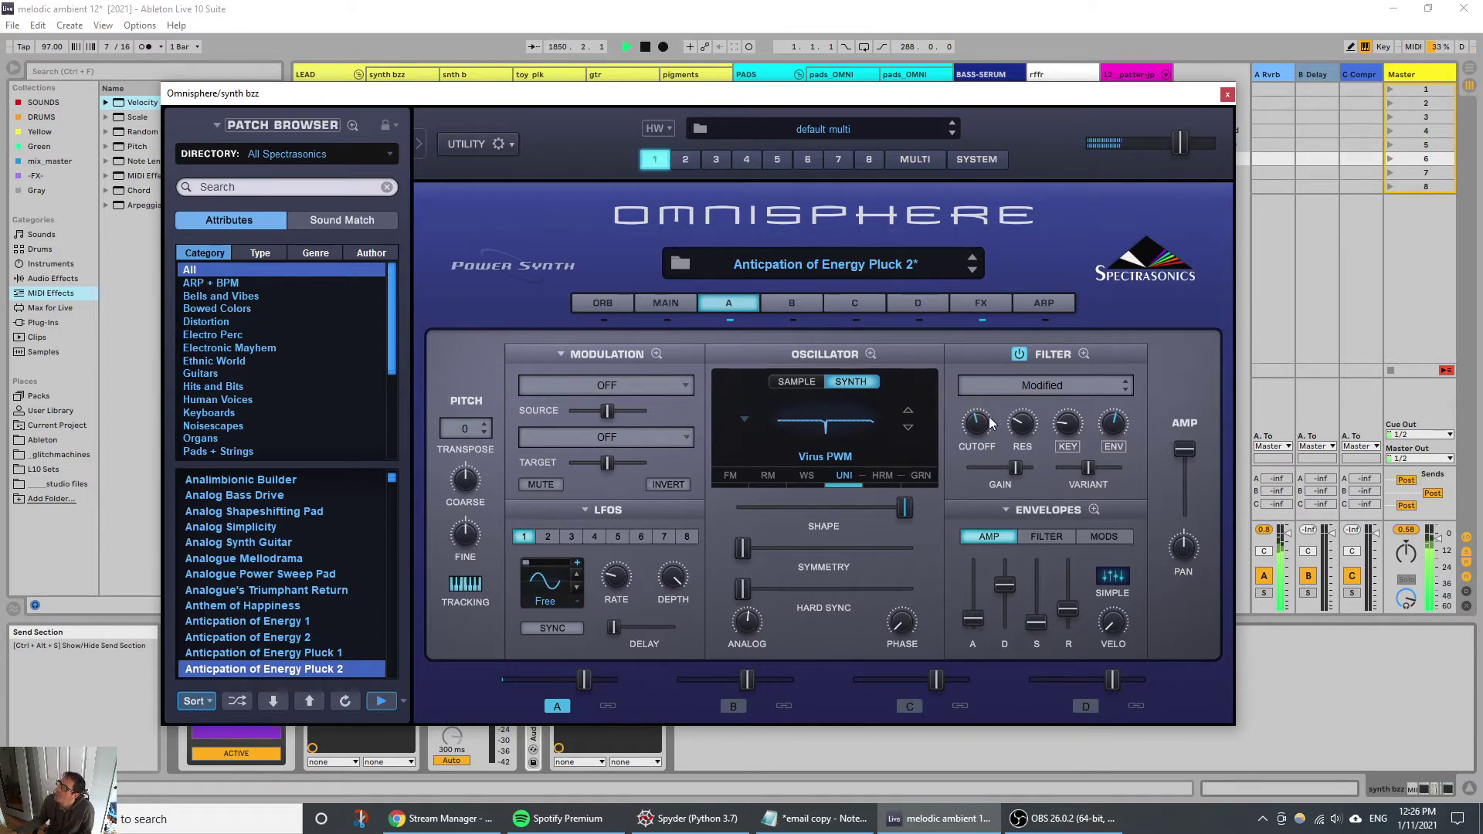
# Step: Move the Omnisphere window aside, reactivate the first pads_OMNI track, and bring the synth window back into view
pyautogui.moveTo(1081, 99); pyautogui.dragTo(2, 122)
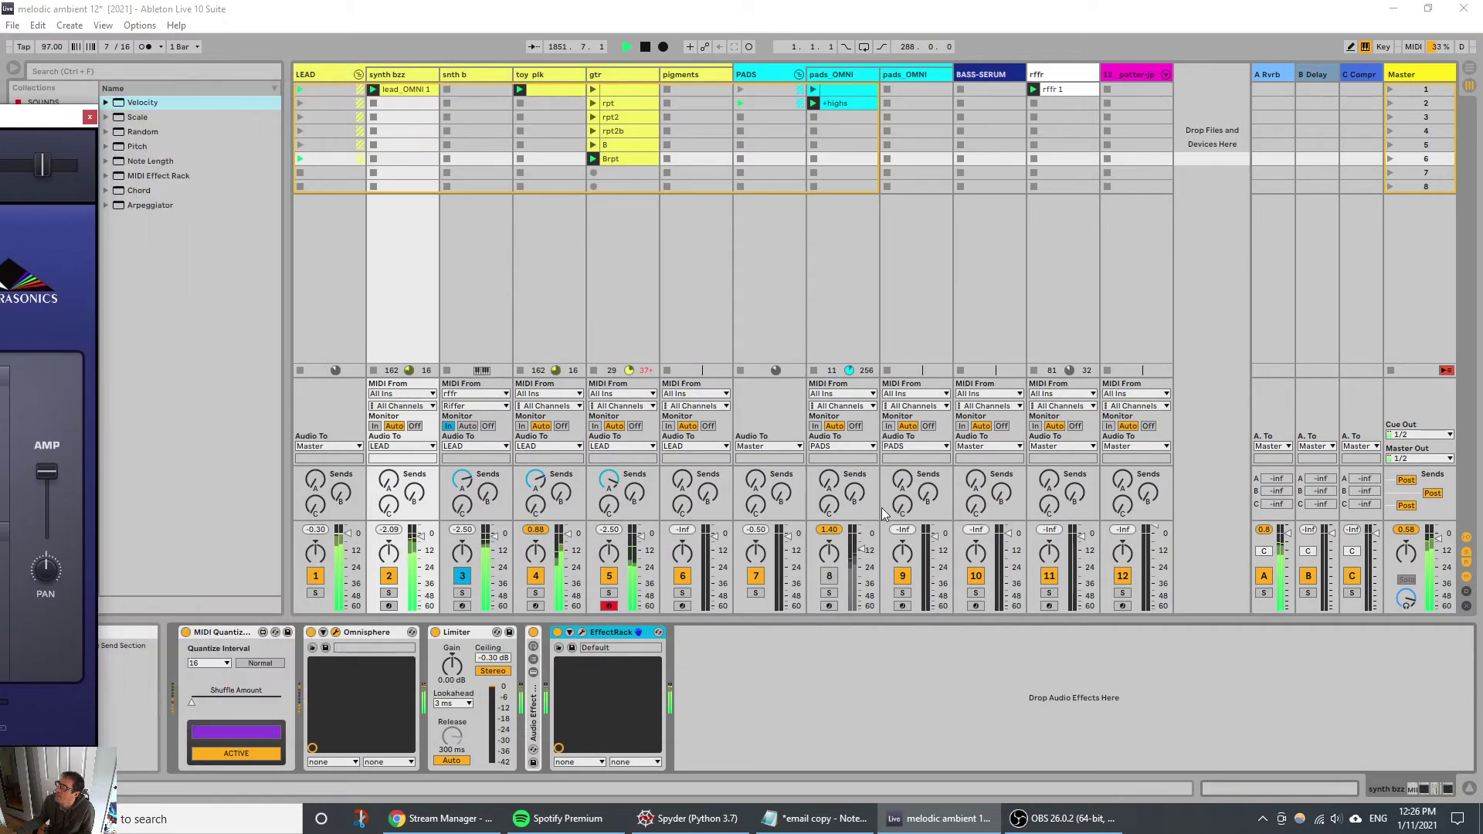
pyautogui.click(829, 576)
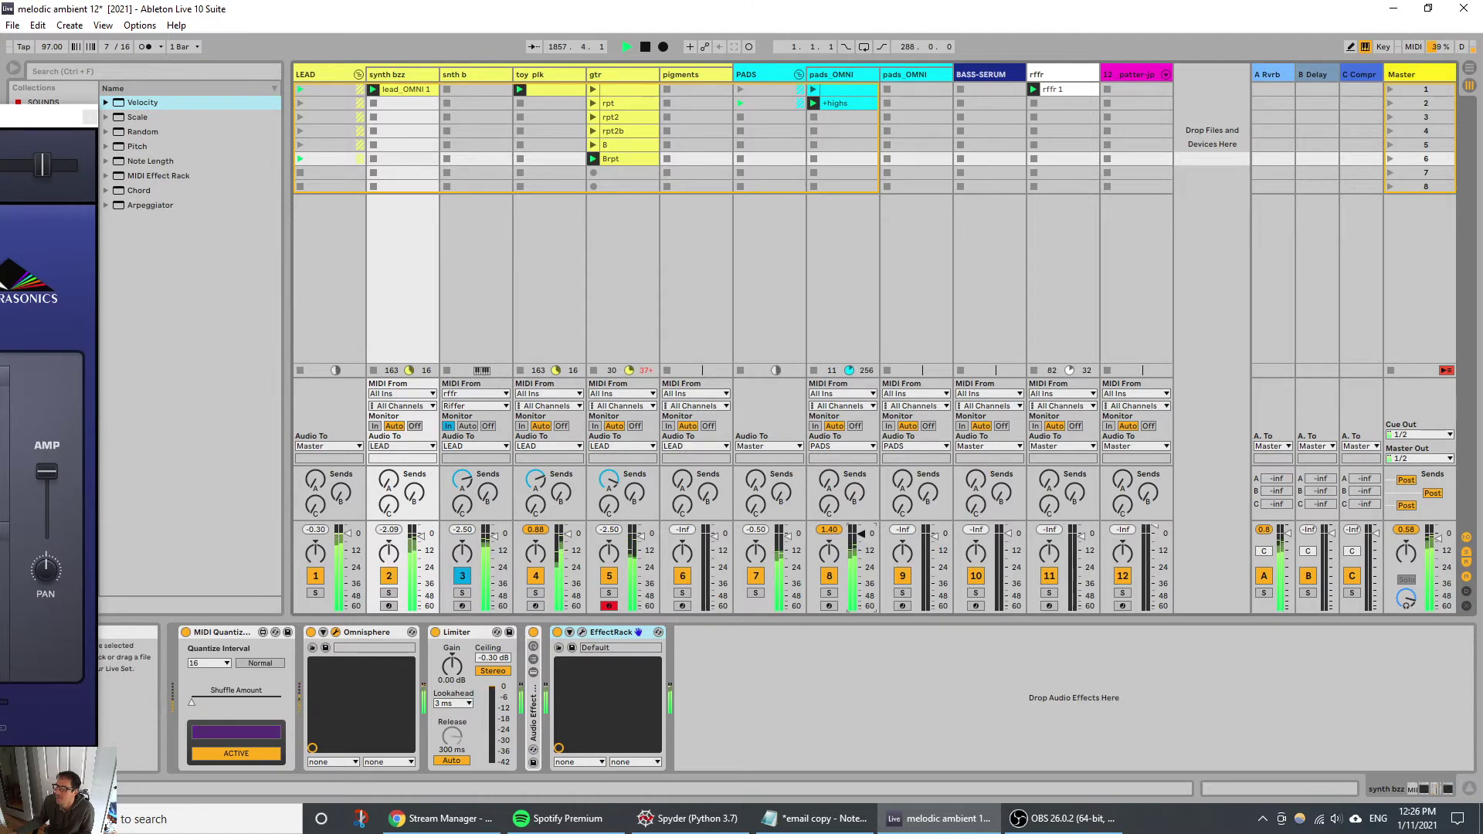
pyautogui.moveTo(1, 113); pyautogui.dragTo(954, 54)
# Step: Lower layer A's filter cutoff to 0.466 kHz and further down to 0.213 kHz
pyautogui.moveTo(957, 392)
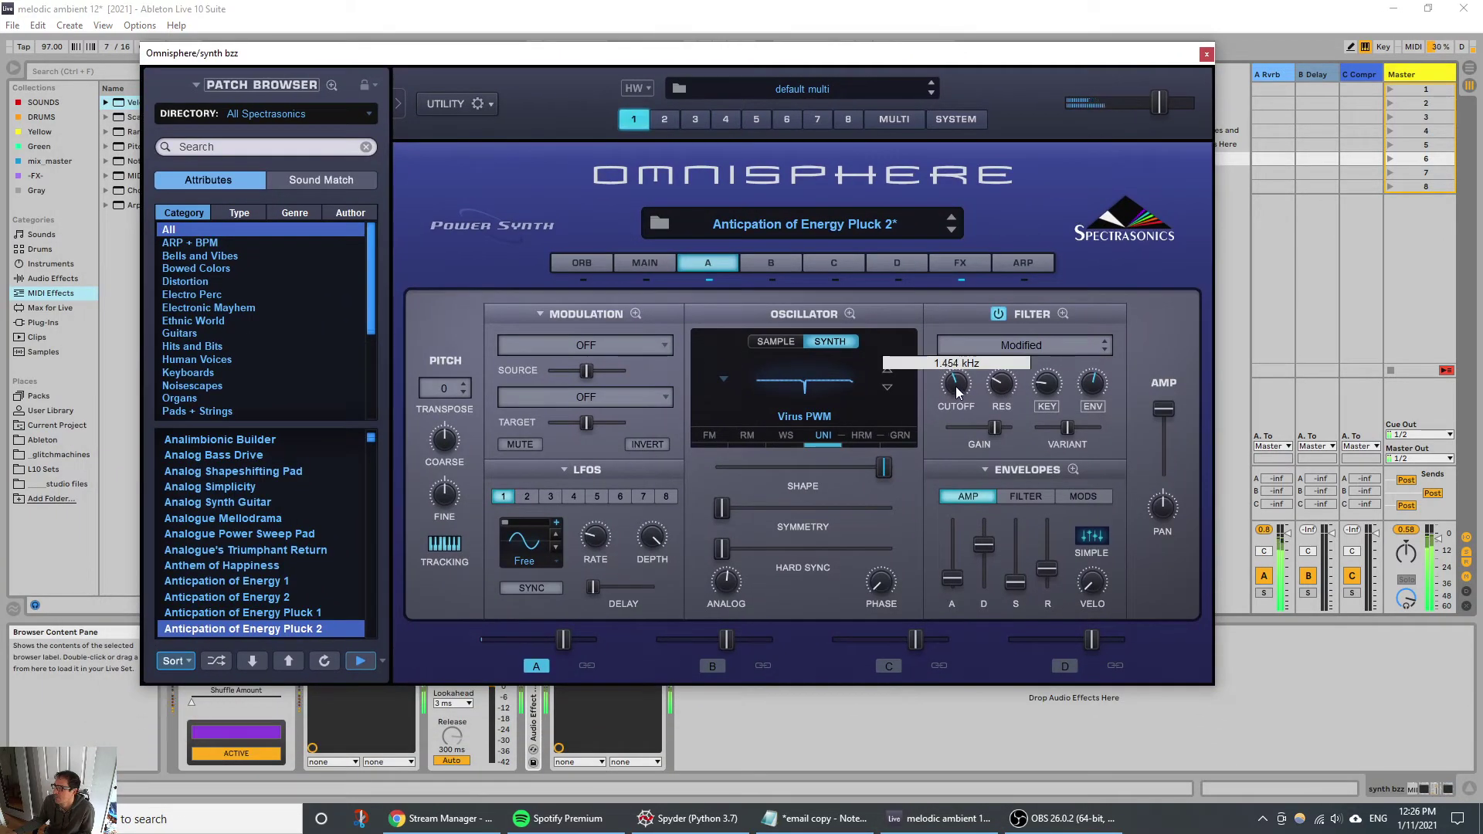
pyautogui.moveTo(954, 392); pyautogui.dragTo(939, 395)
pyautogui.rightClick(939, 396)
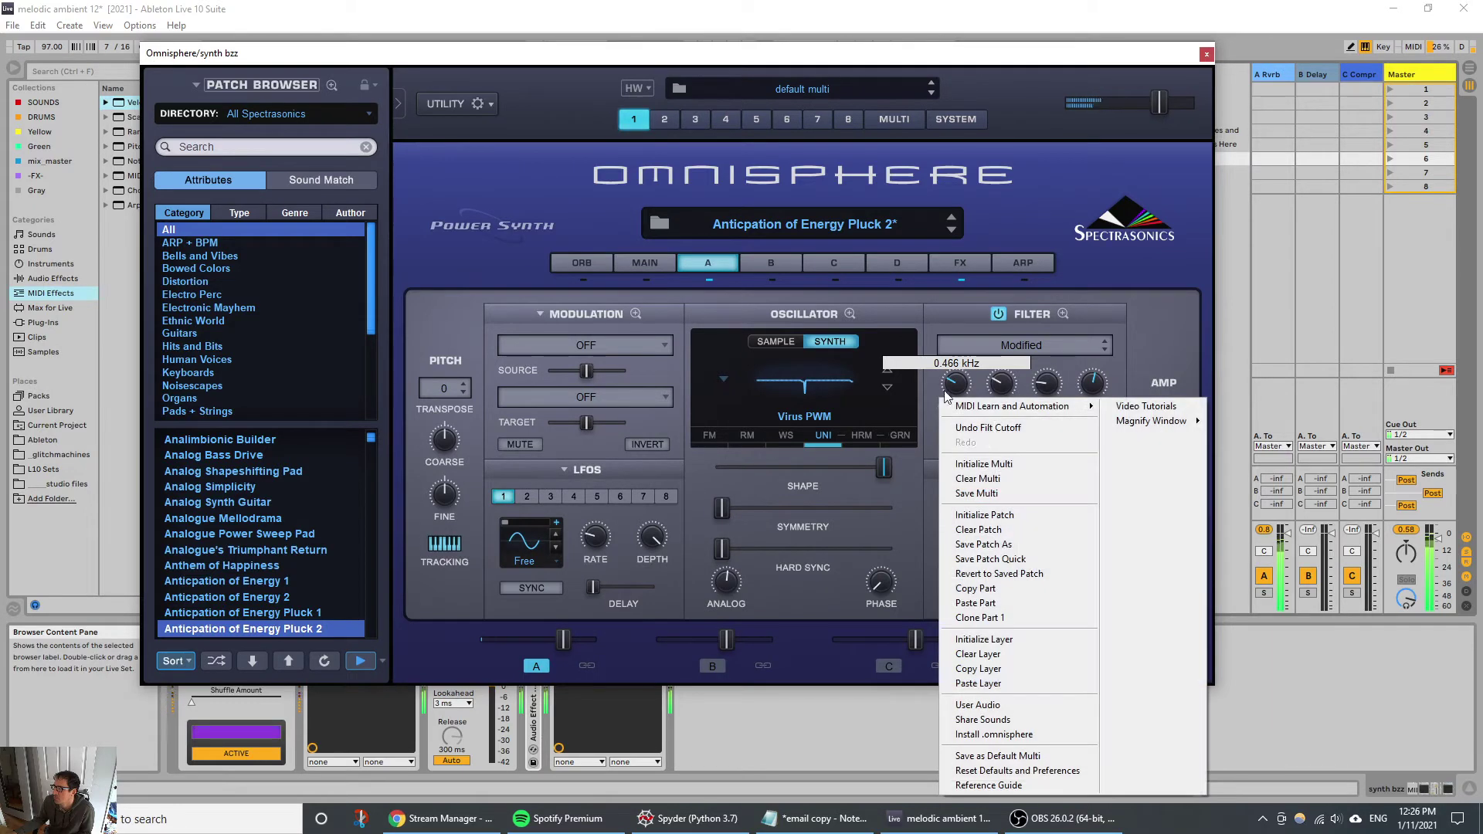
pyautogui.click(955, 388)
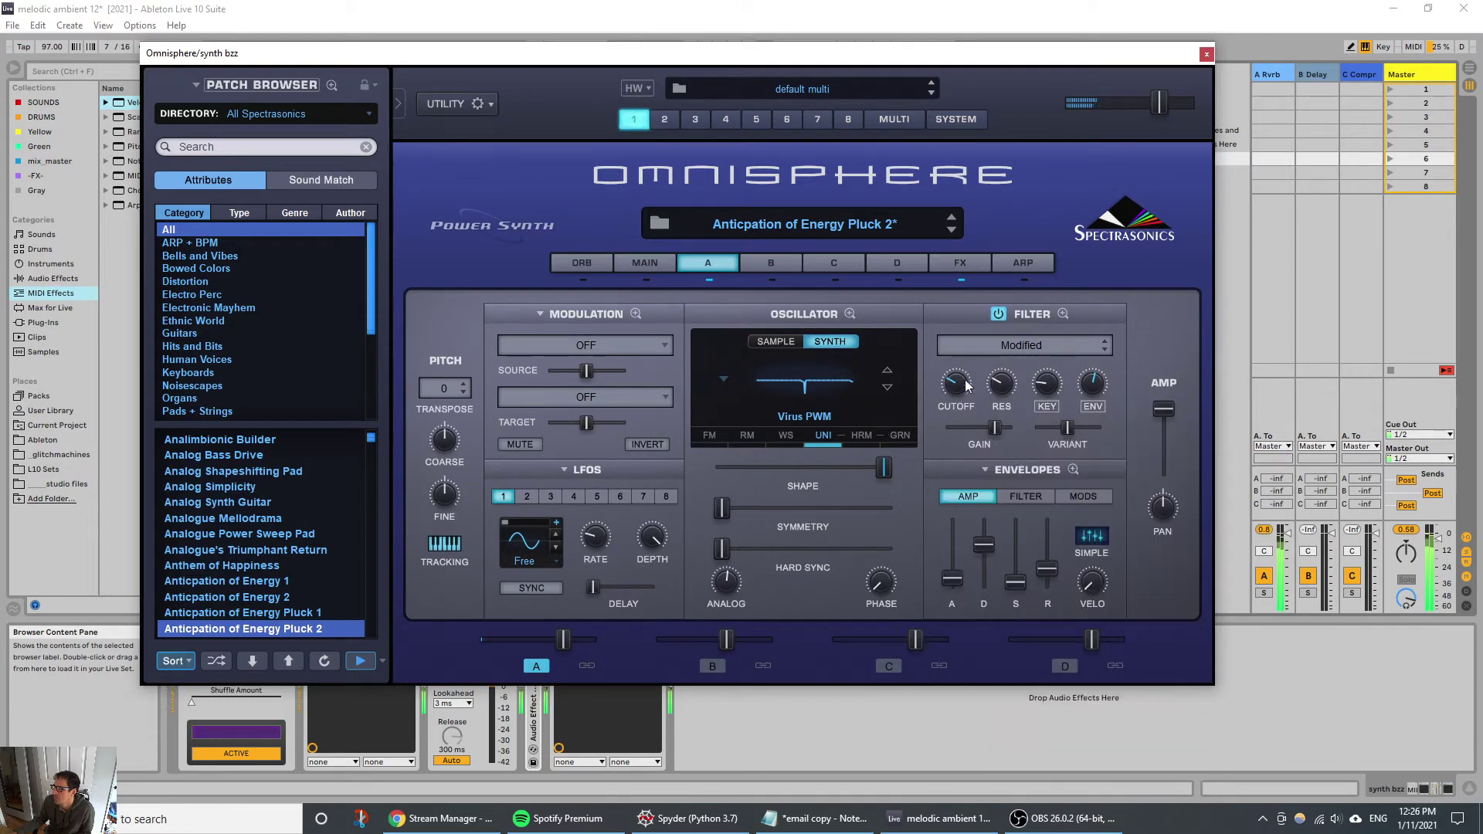
pyautogui.moveTo(957, 395)
pyautogui.moveTo(950, 391); pyautogui.dragTo(947, 394)
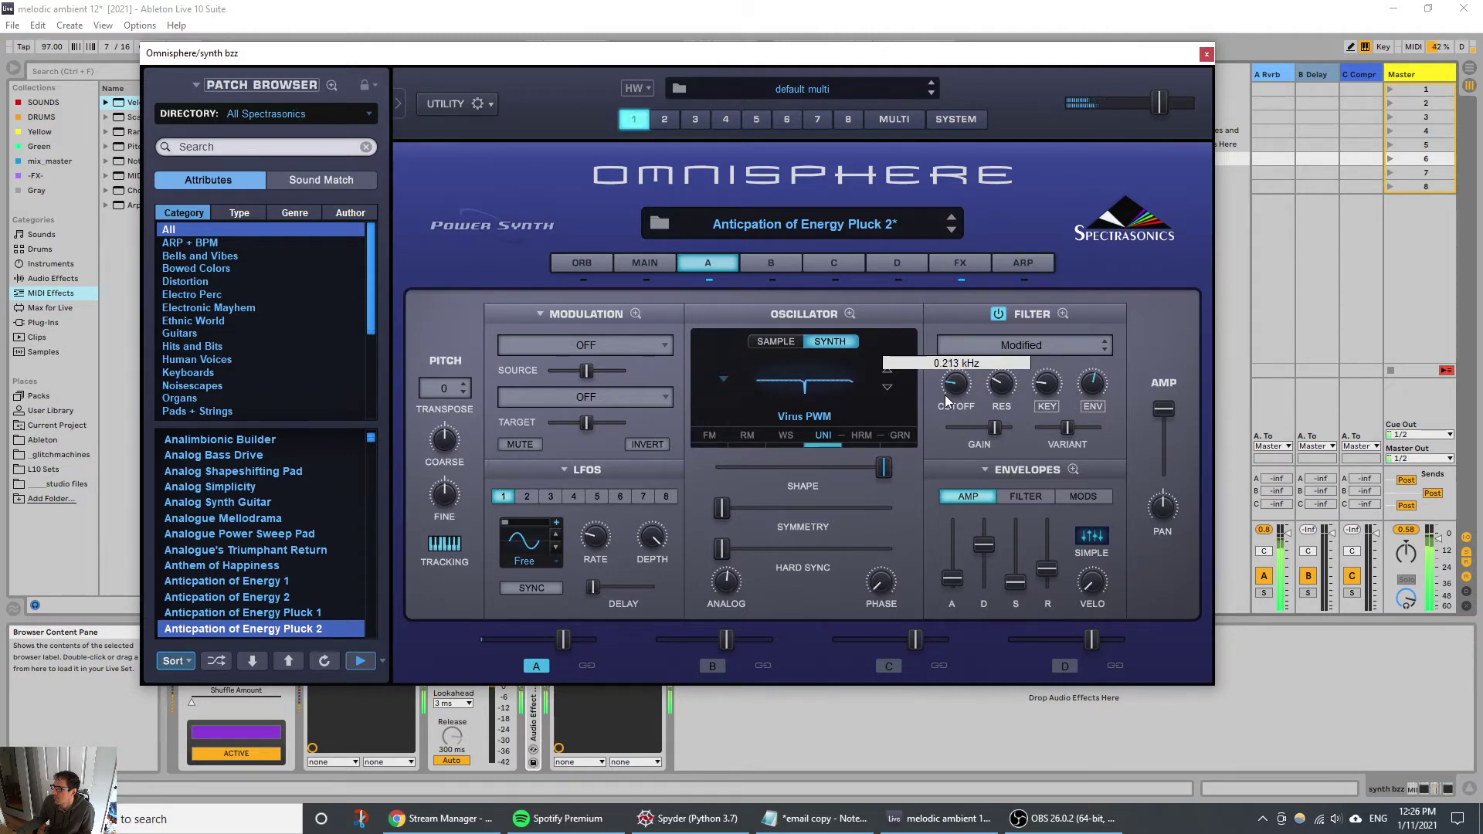
# Step: Undo the recent filter cutoff and resonance changes one after another, and close the Omnisphere window
pyautogui.hotkey('ctrl', 'z')
pyautogui.click(720, 459)
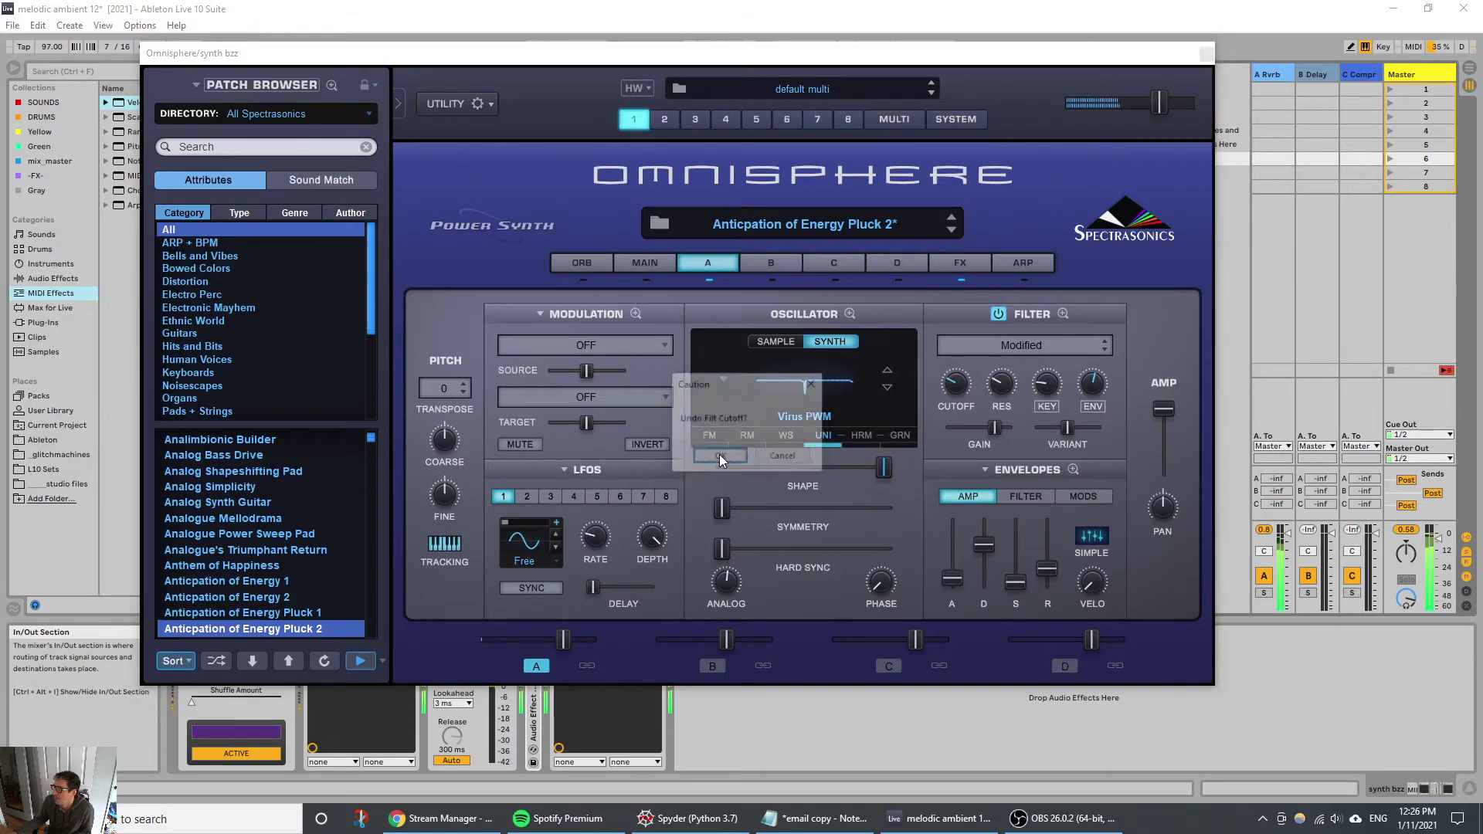
pyautogui.click(720, 463)
pyautogui.click(720, 459)
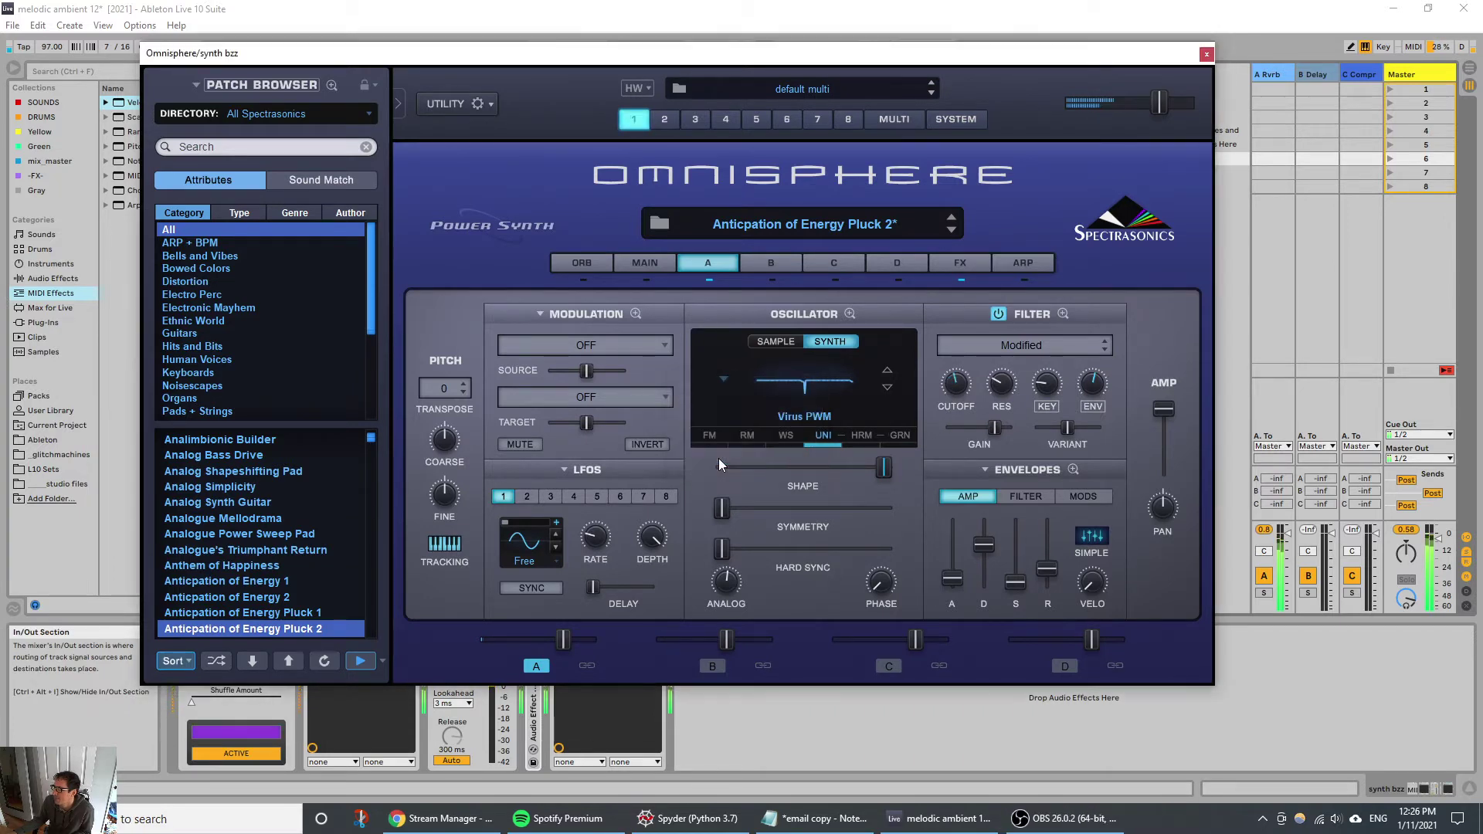
pyautogui.click(720, 459)
pyautogui.click(719, 458)
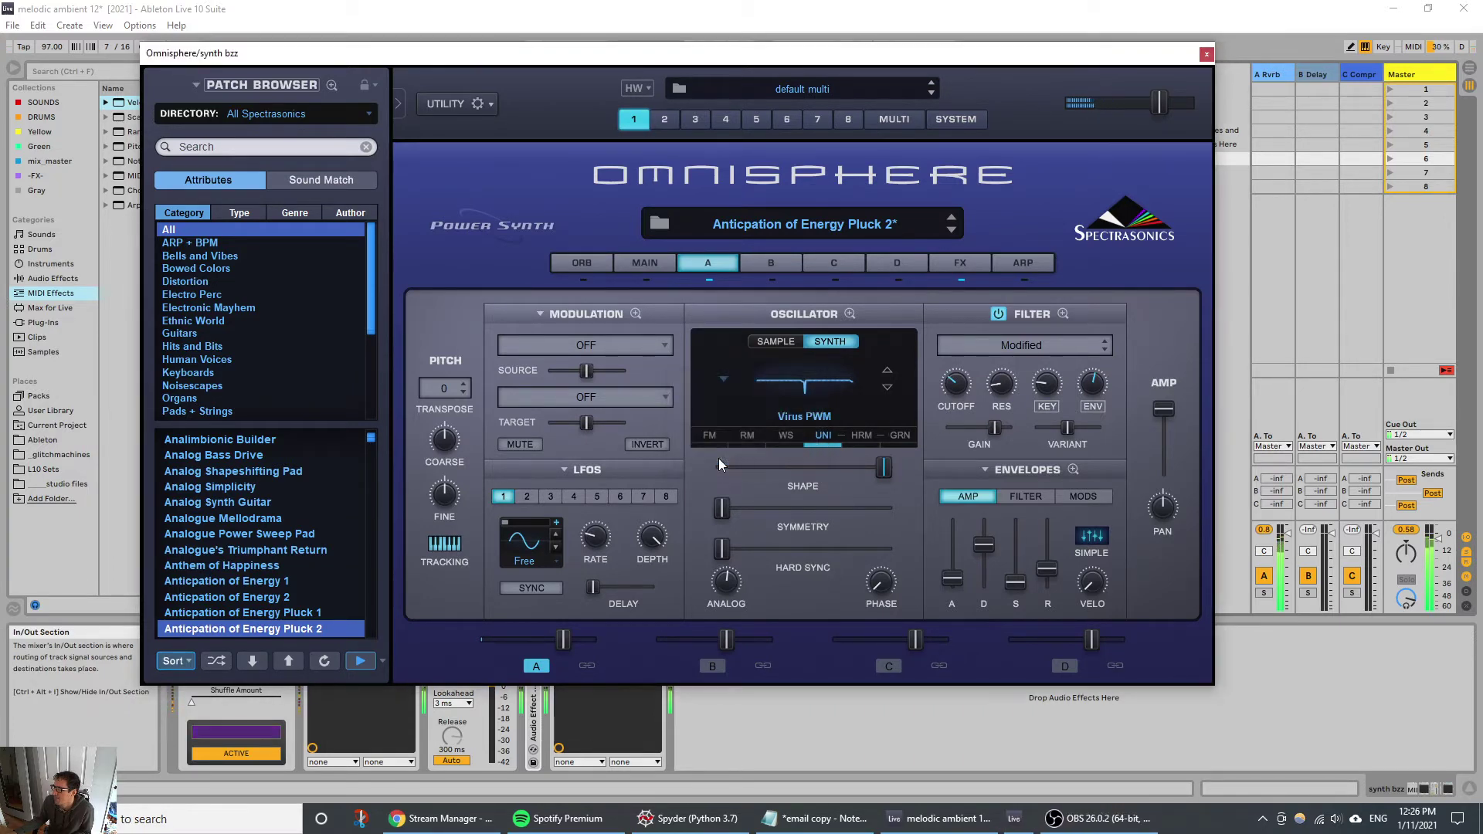
pyautogui.click(719, 458)
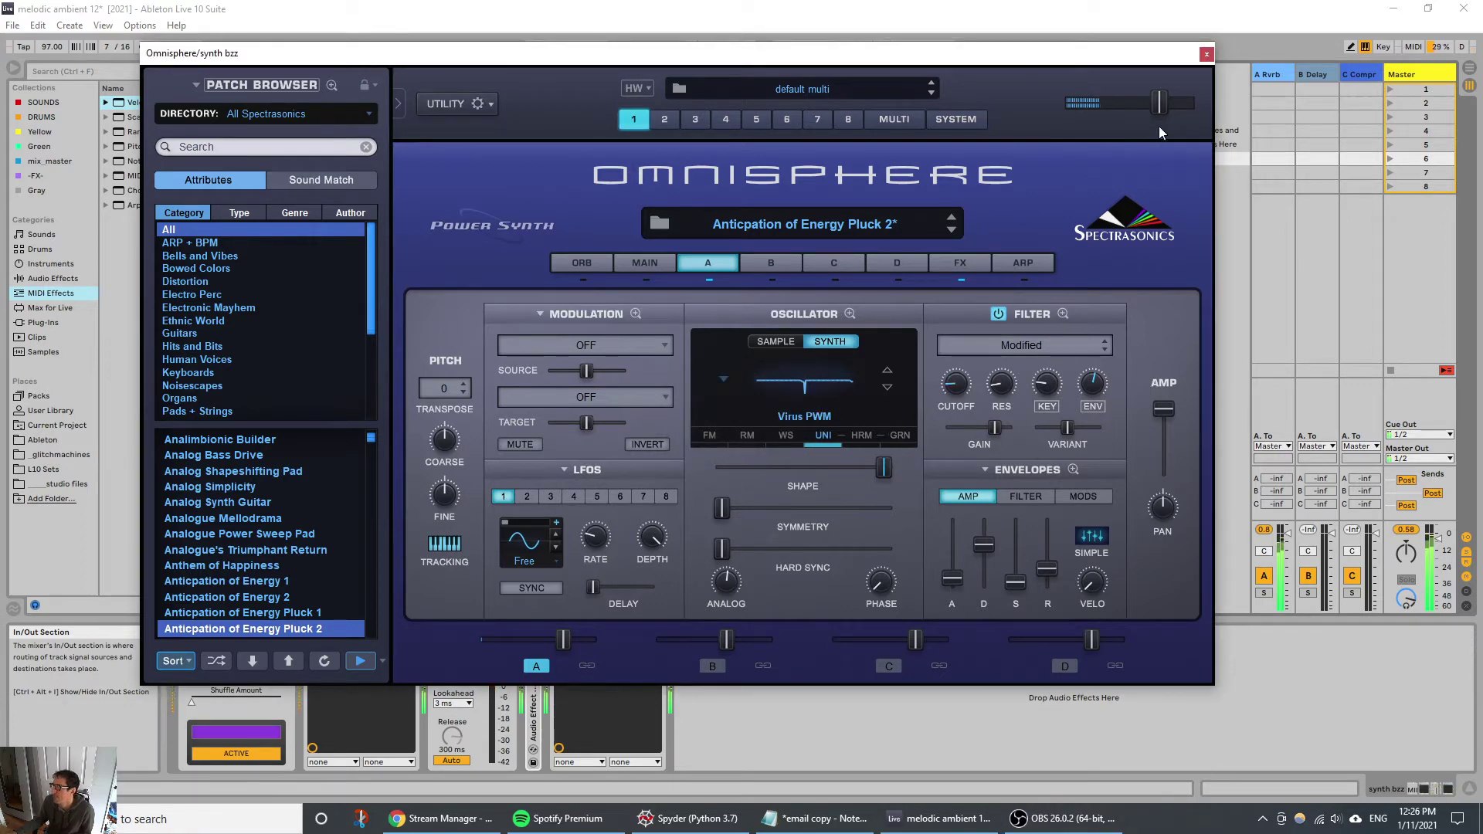
pyautogui.click(1206, 54)
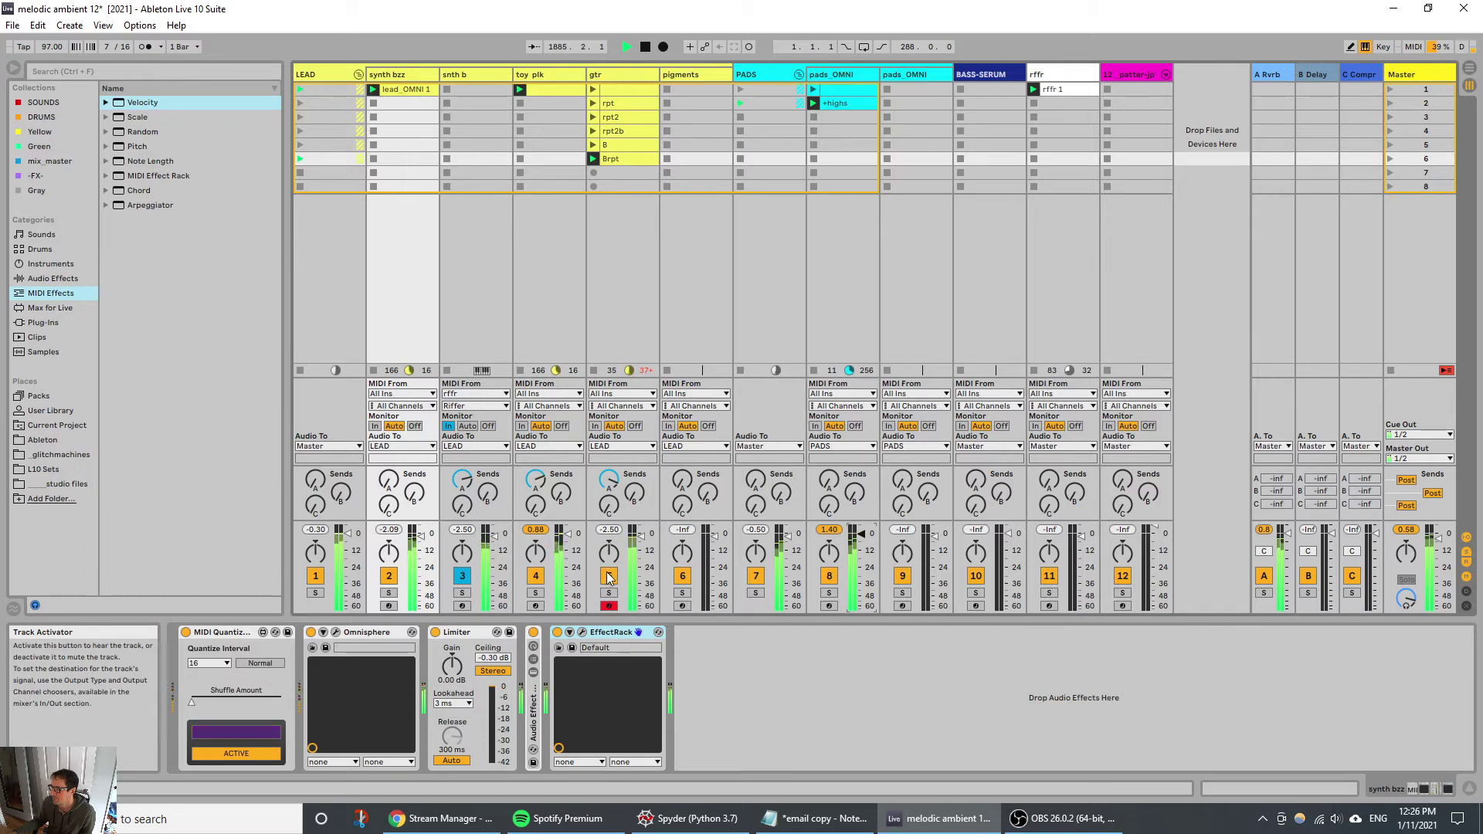
# Step: Mute the gtr and snth b tracks, briefly switching toy plk off and back on
pyautogui.click(535, 575)
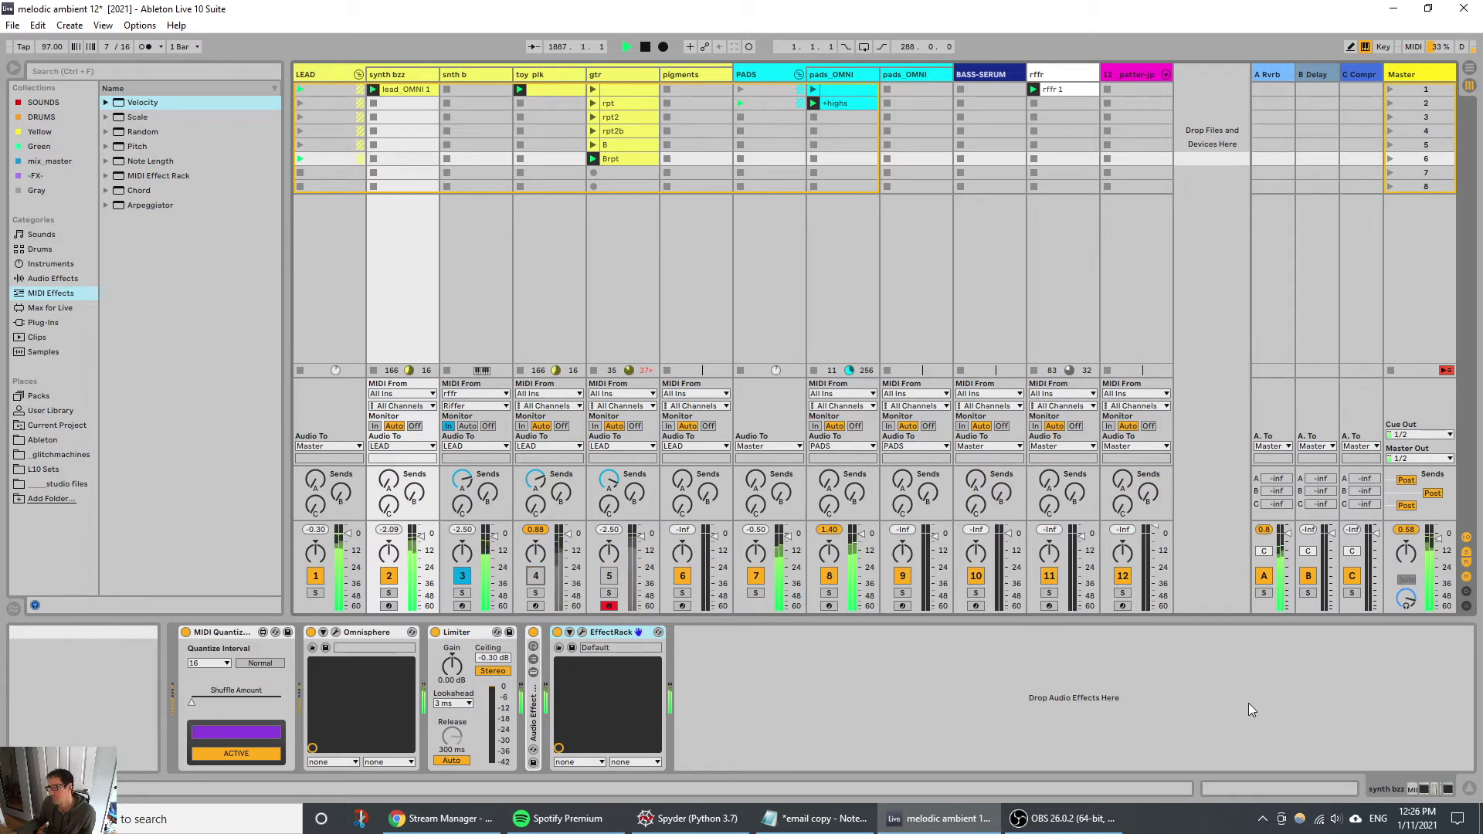
pyautogui.click(537, 575)
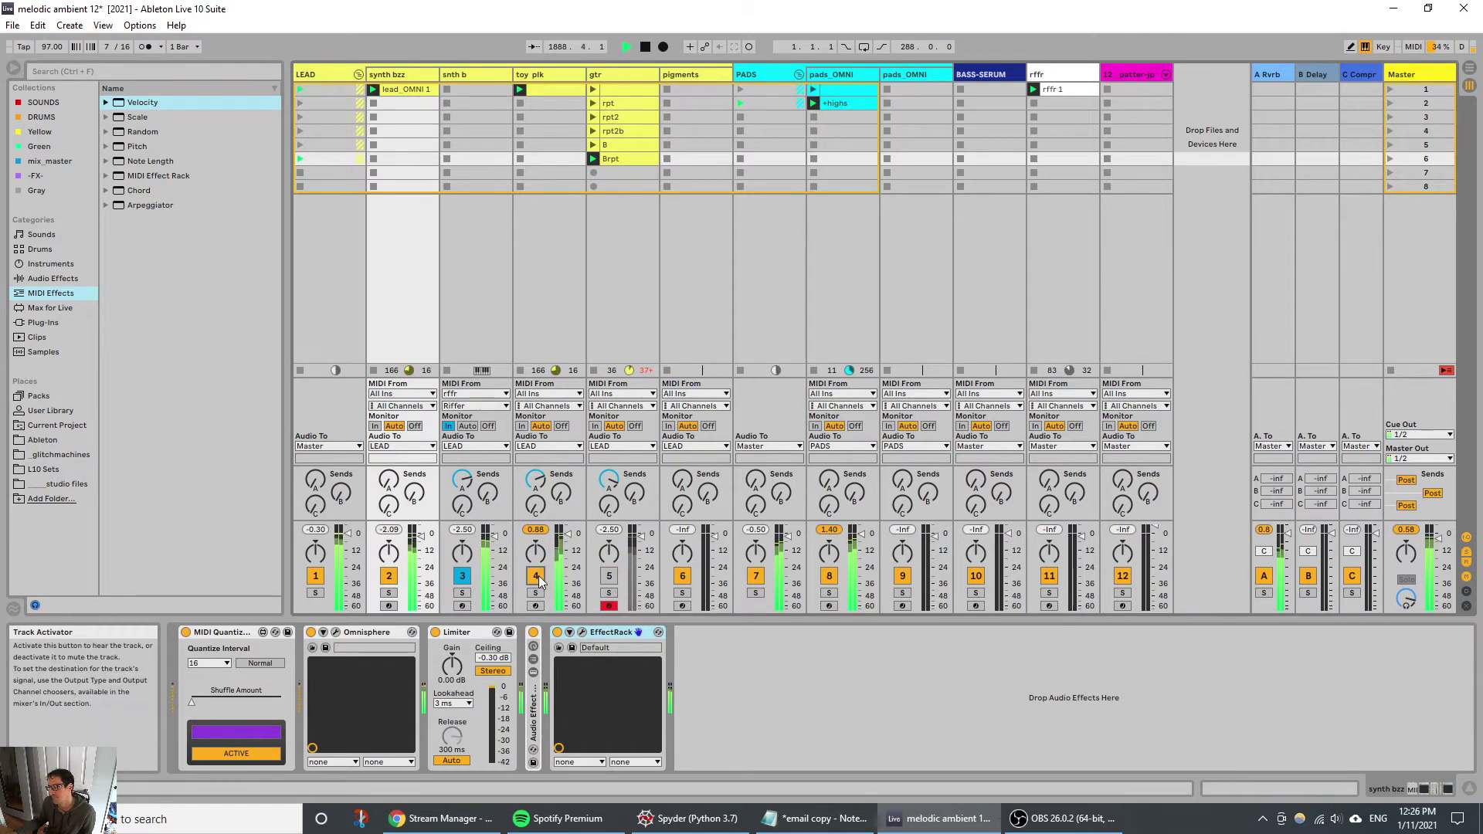
pyautogui.click(463, 576)
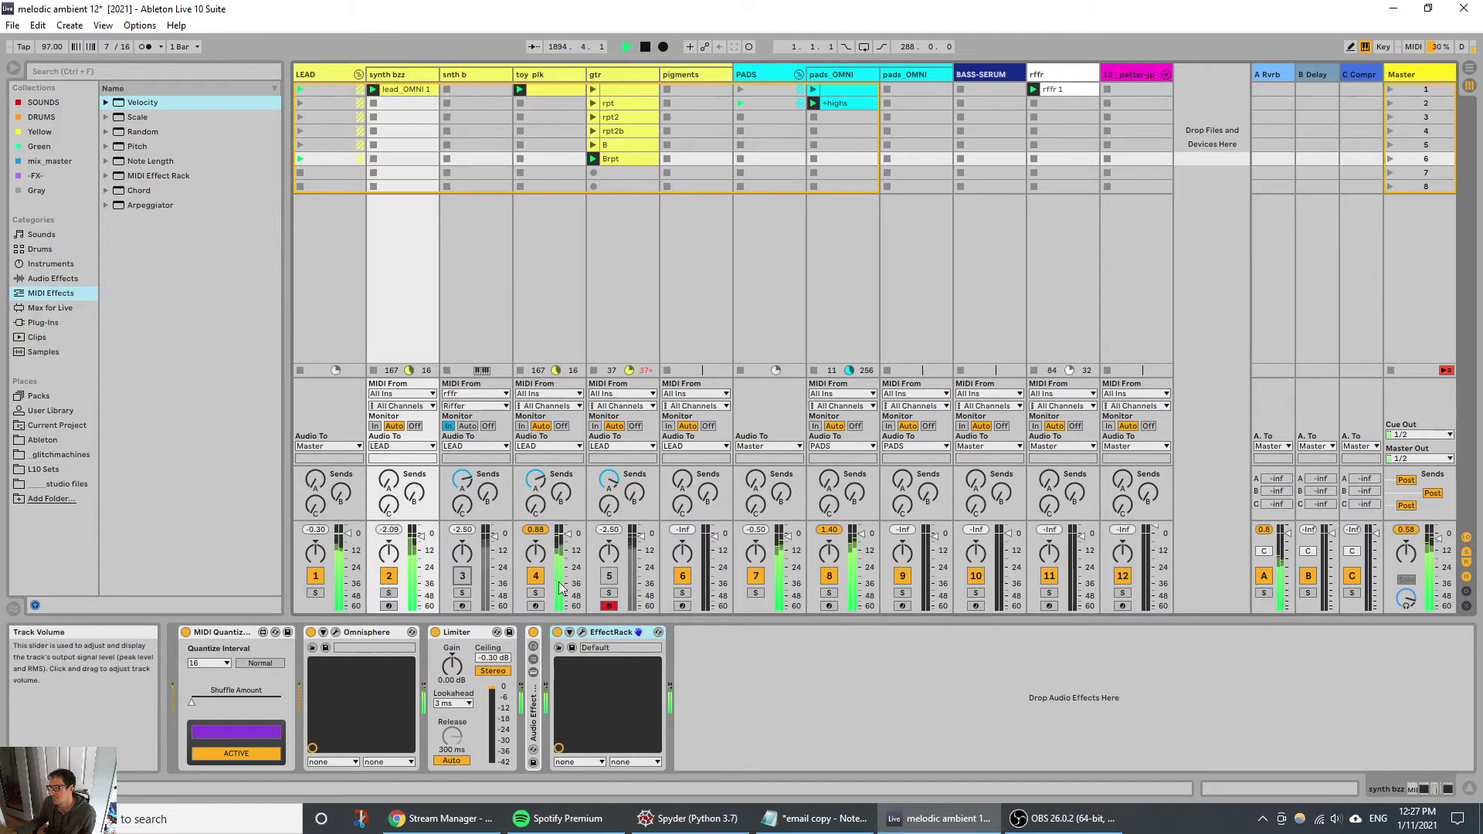
# Step: Set the Limiter gain to 5.90 dB on toy plk and to 2.70 dB on the reactivated gtr track
pyautogui.click(540, 340)
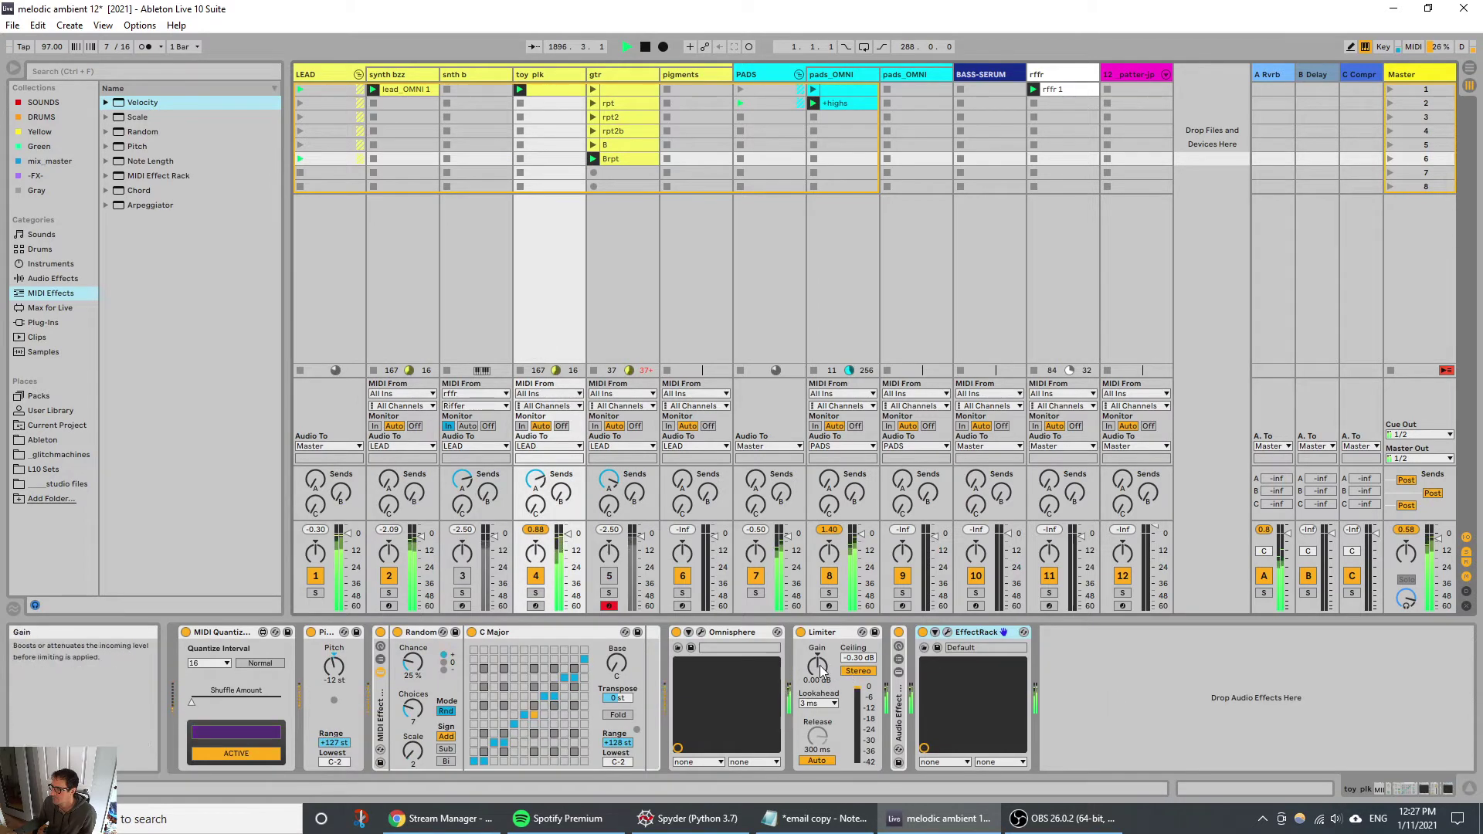
pyautogui.moveTo(817, 666); pyautogui.dragTo(817, 642)
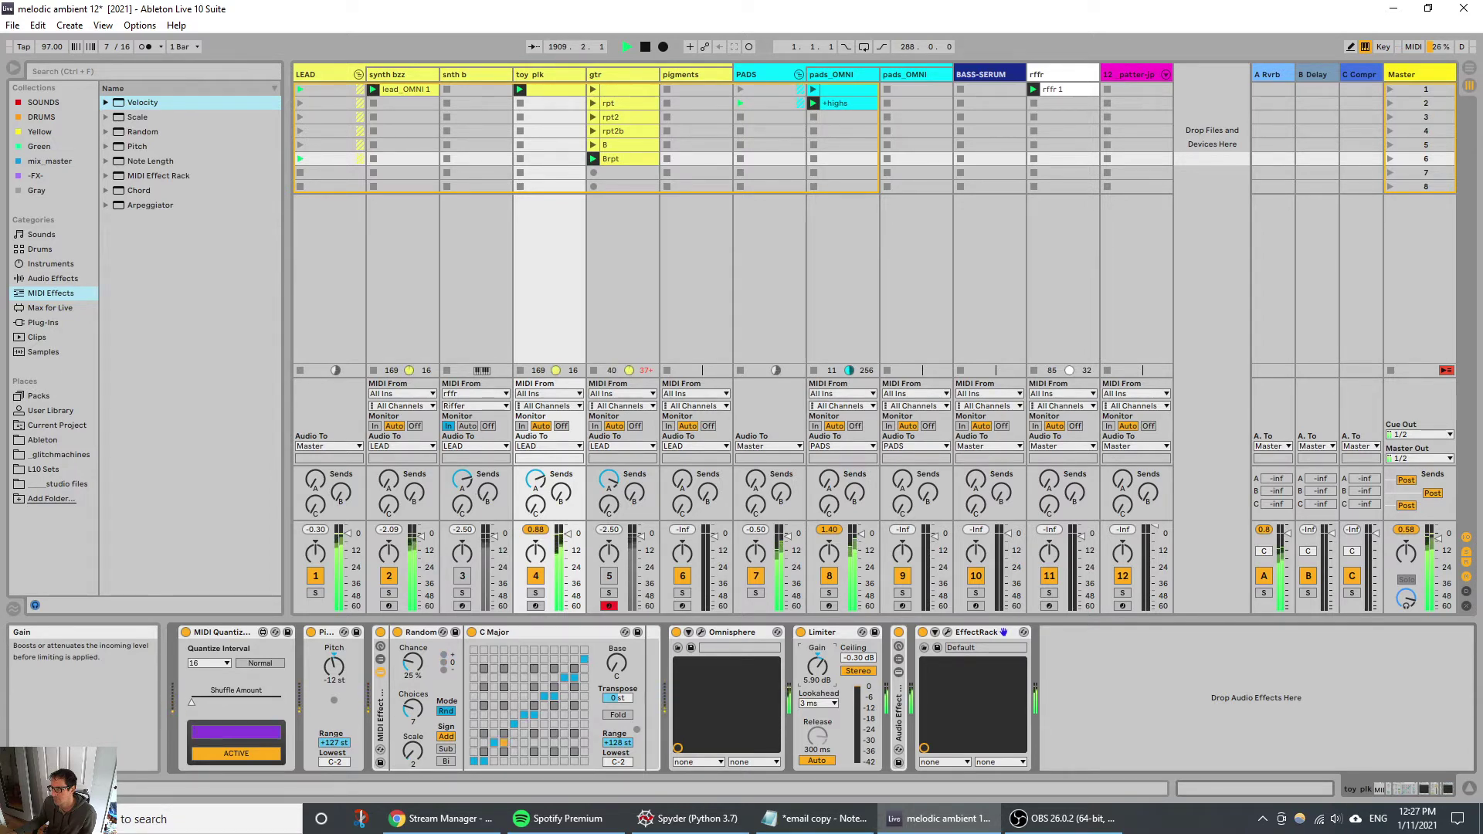
pyautogui.click(609, 578)
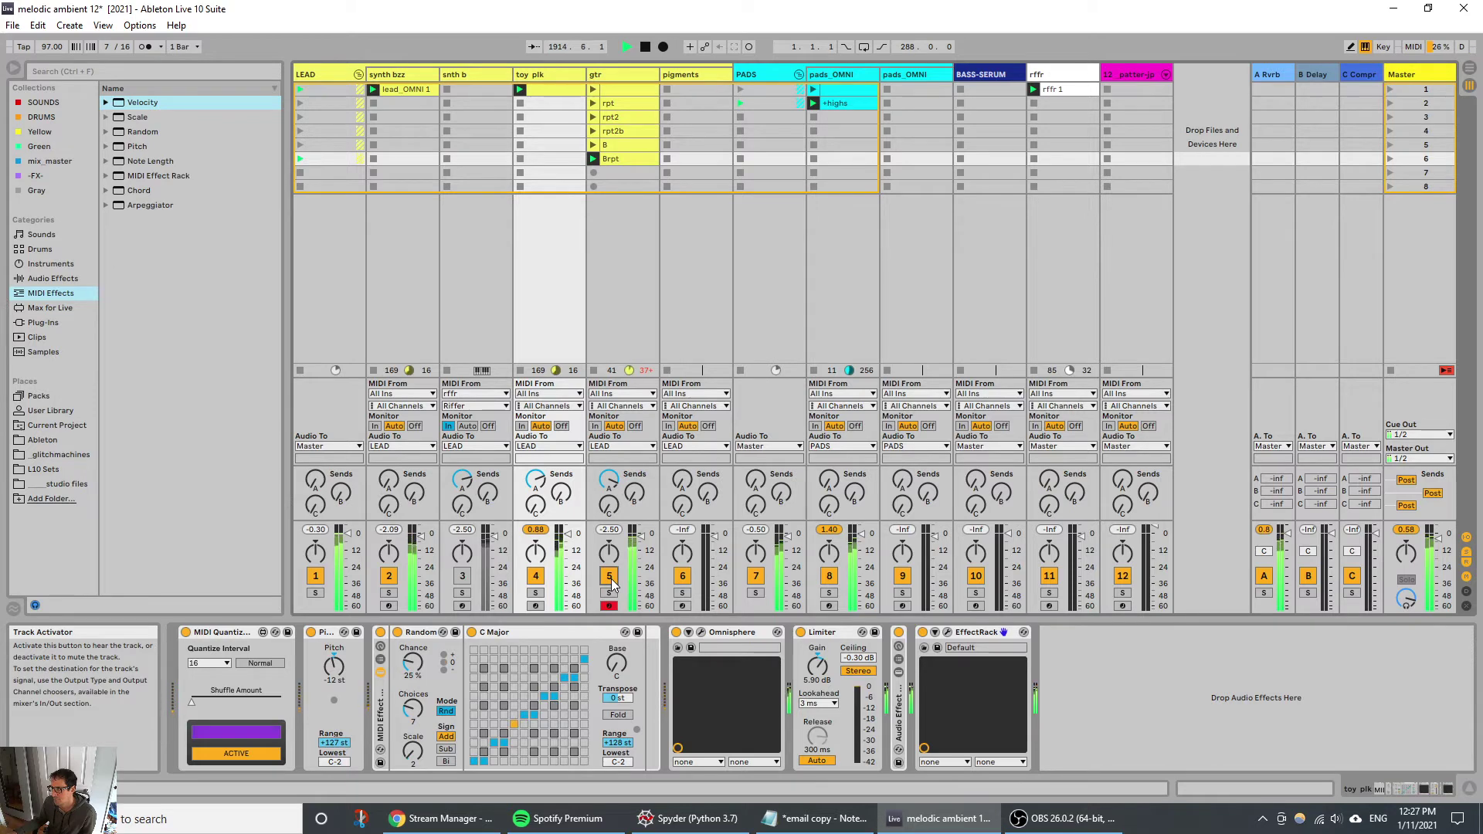
pyautogui.click(610, 339)
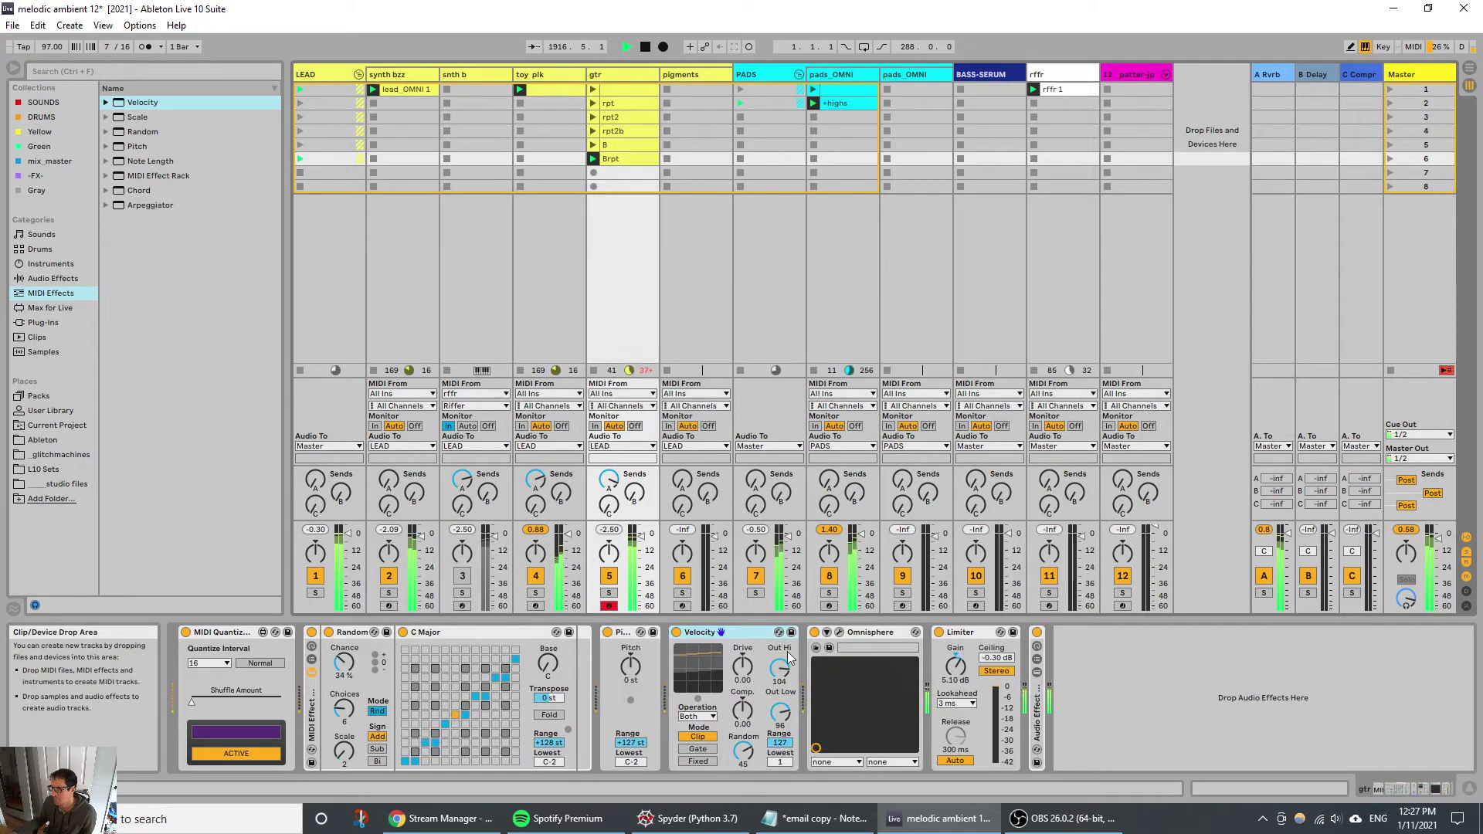
pyautogui.moveTo(955, 666); pyautogui.dragTo(956, 687)
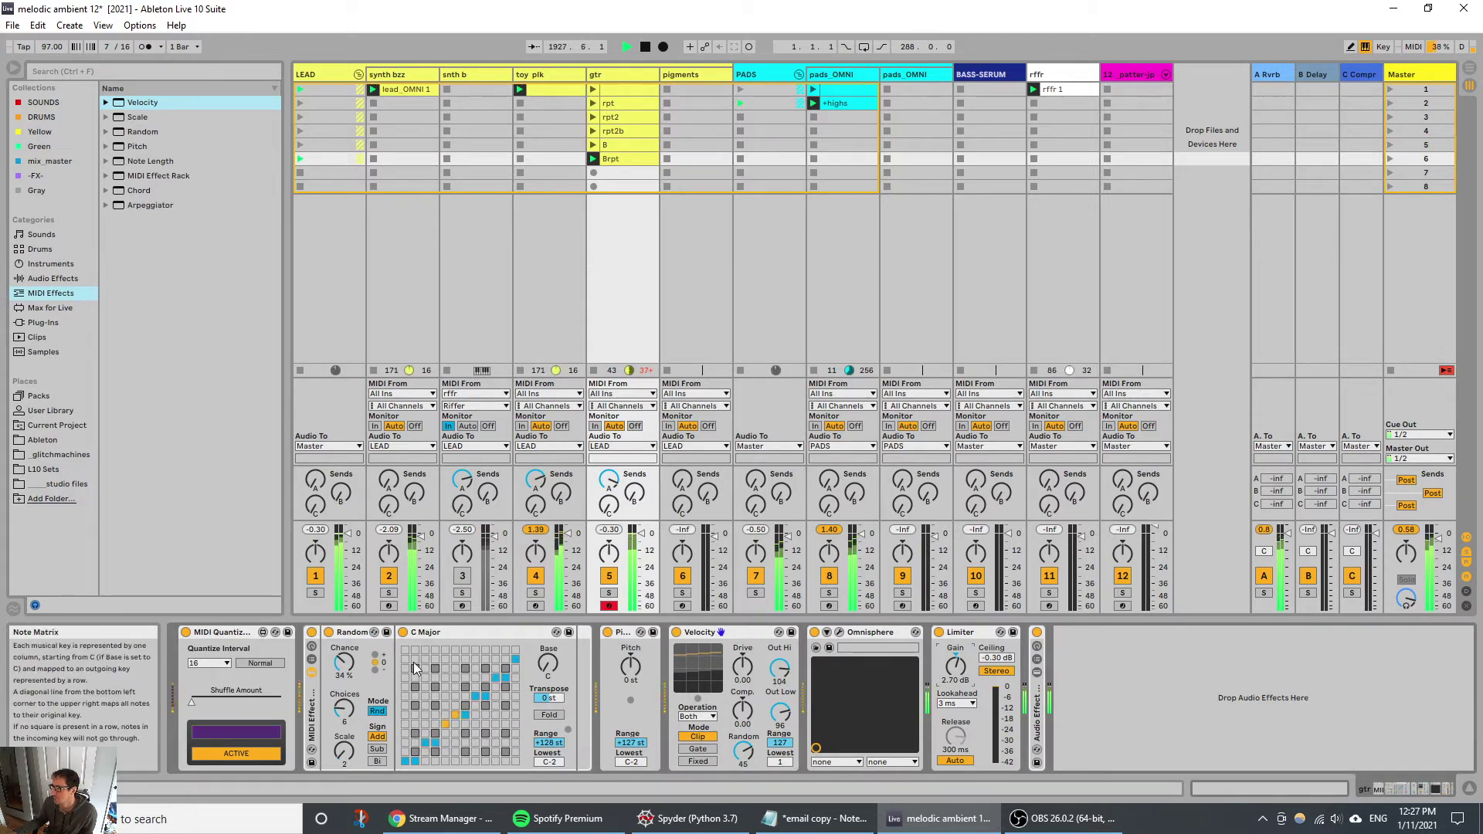
# Step: Turn off only the Random effect in the gtr track's MIDI effect rack, and reactivate the snth b track
pyautogui.click(311, 632)
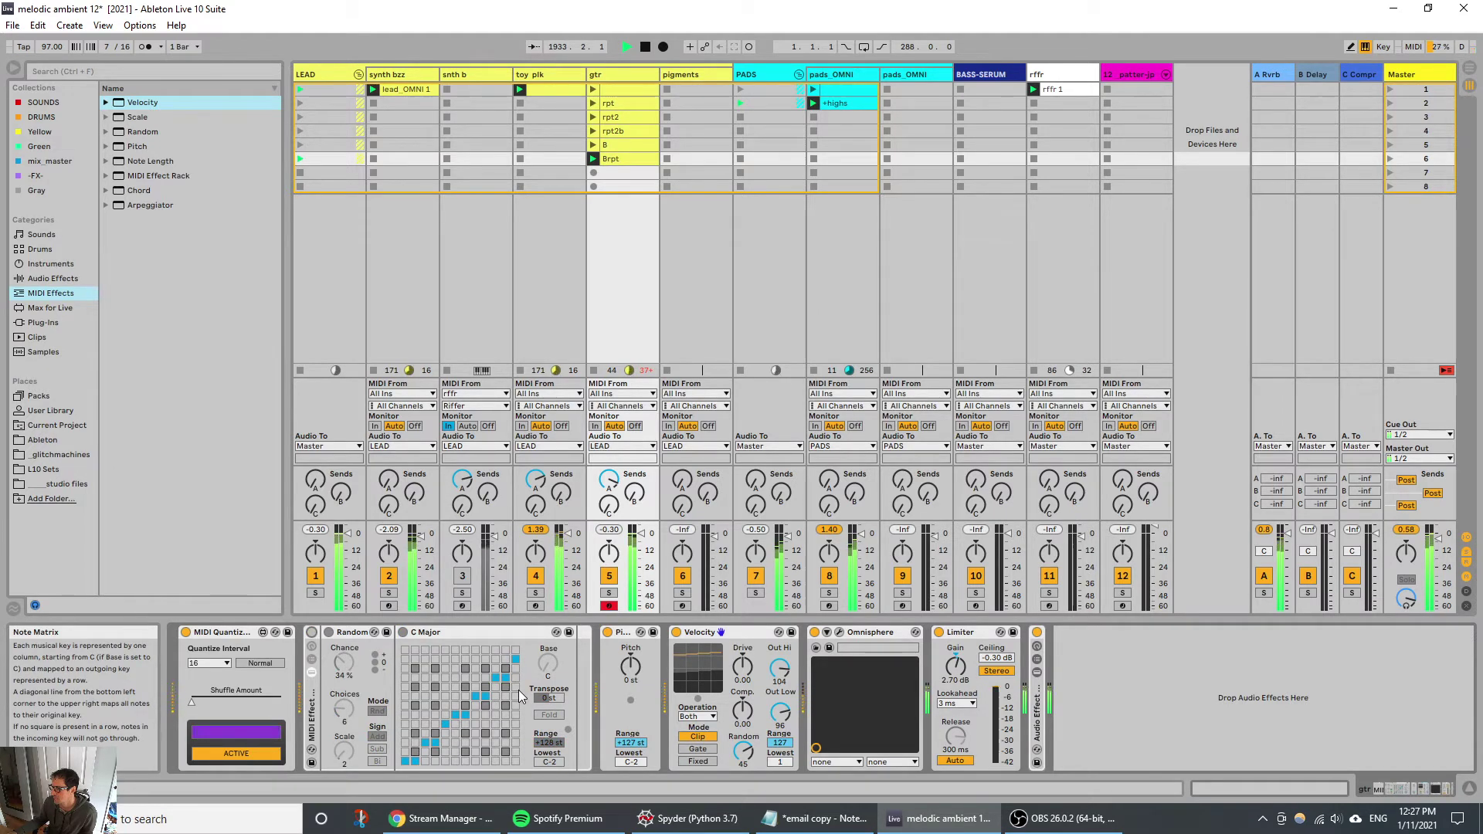
pyautogui.click(312, 633)
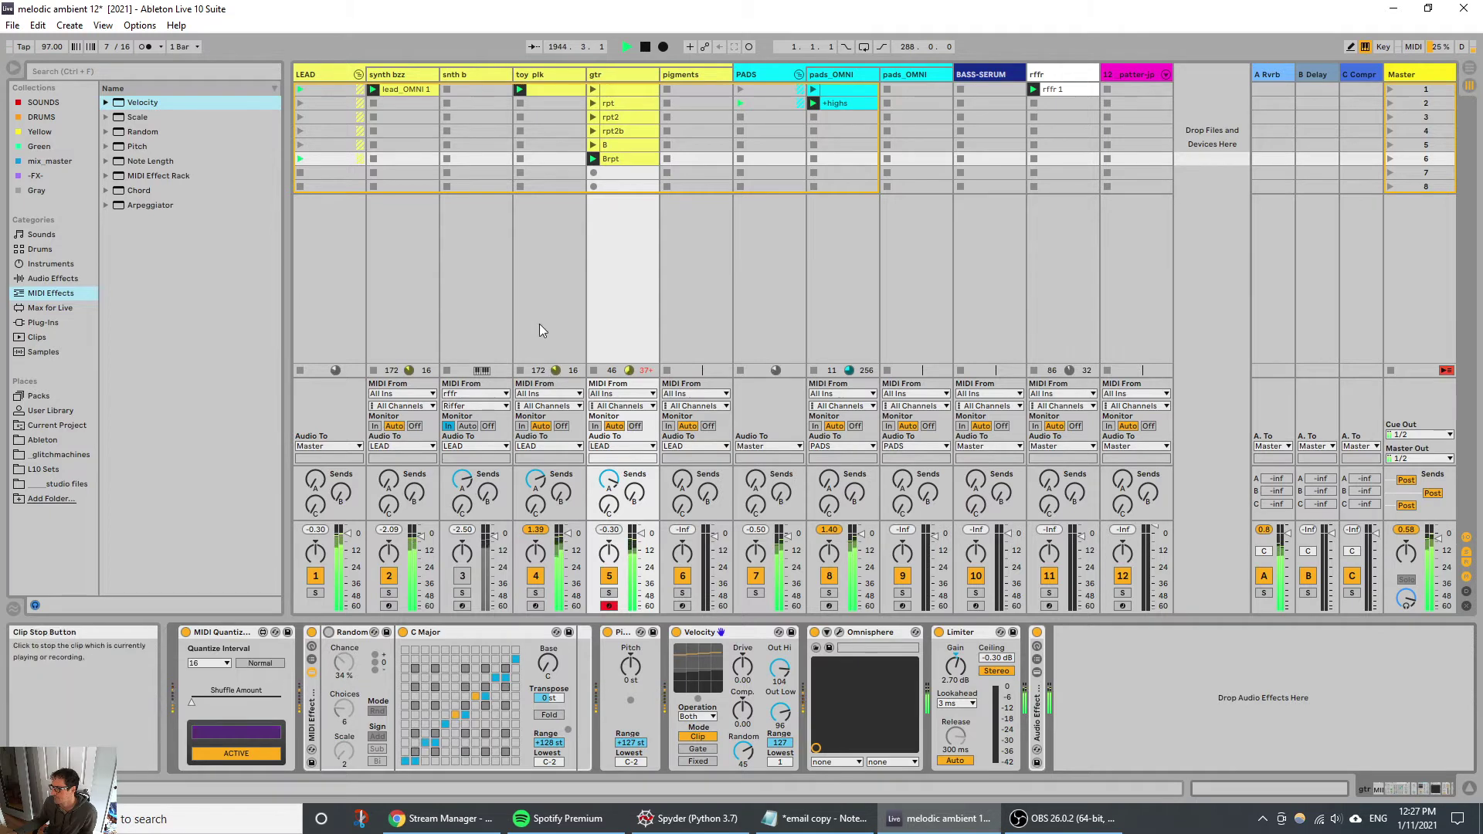
pyautogui.click(462, 576)
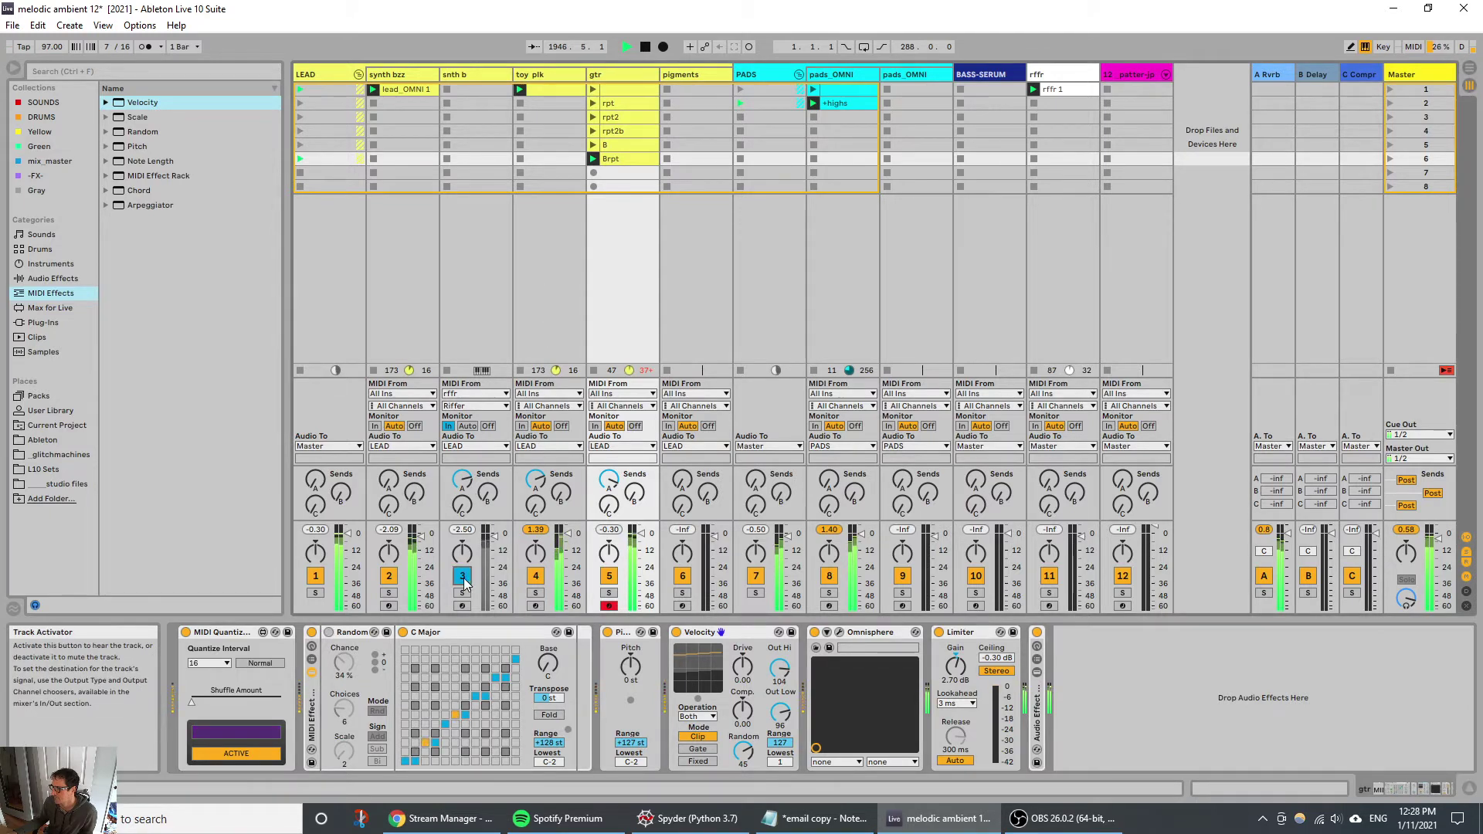
# Step: Mute the gtr, snth b and toy plk tracks
pyautogui.click(609, 577)
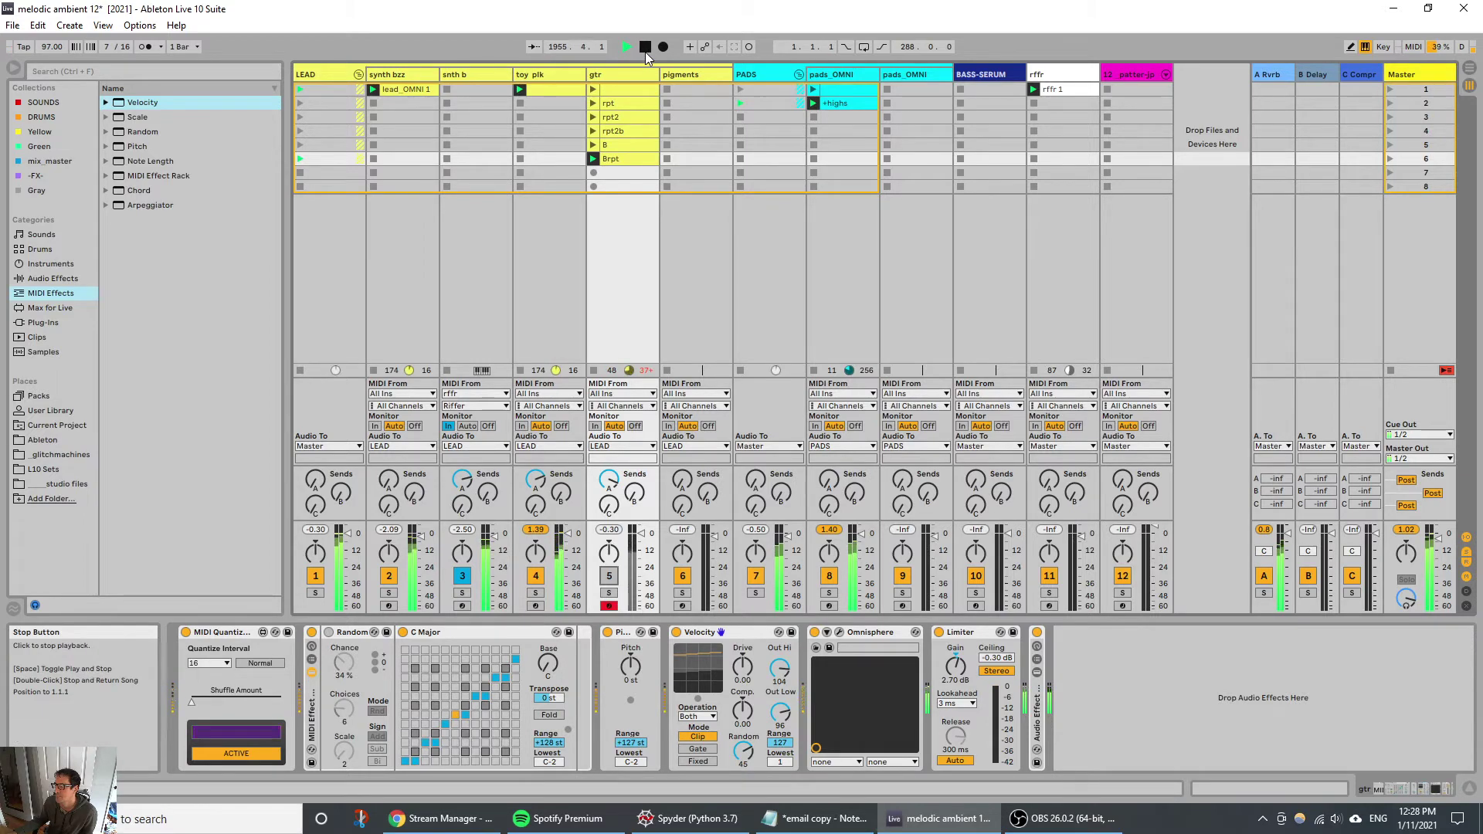
pyautogui.click(474, 581)
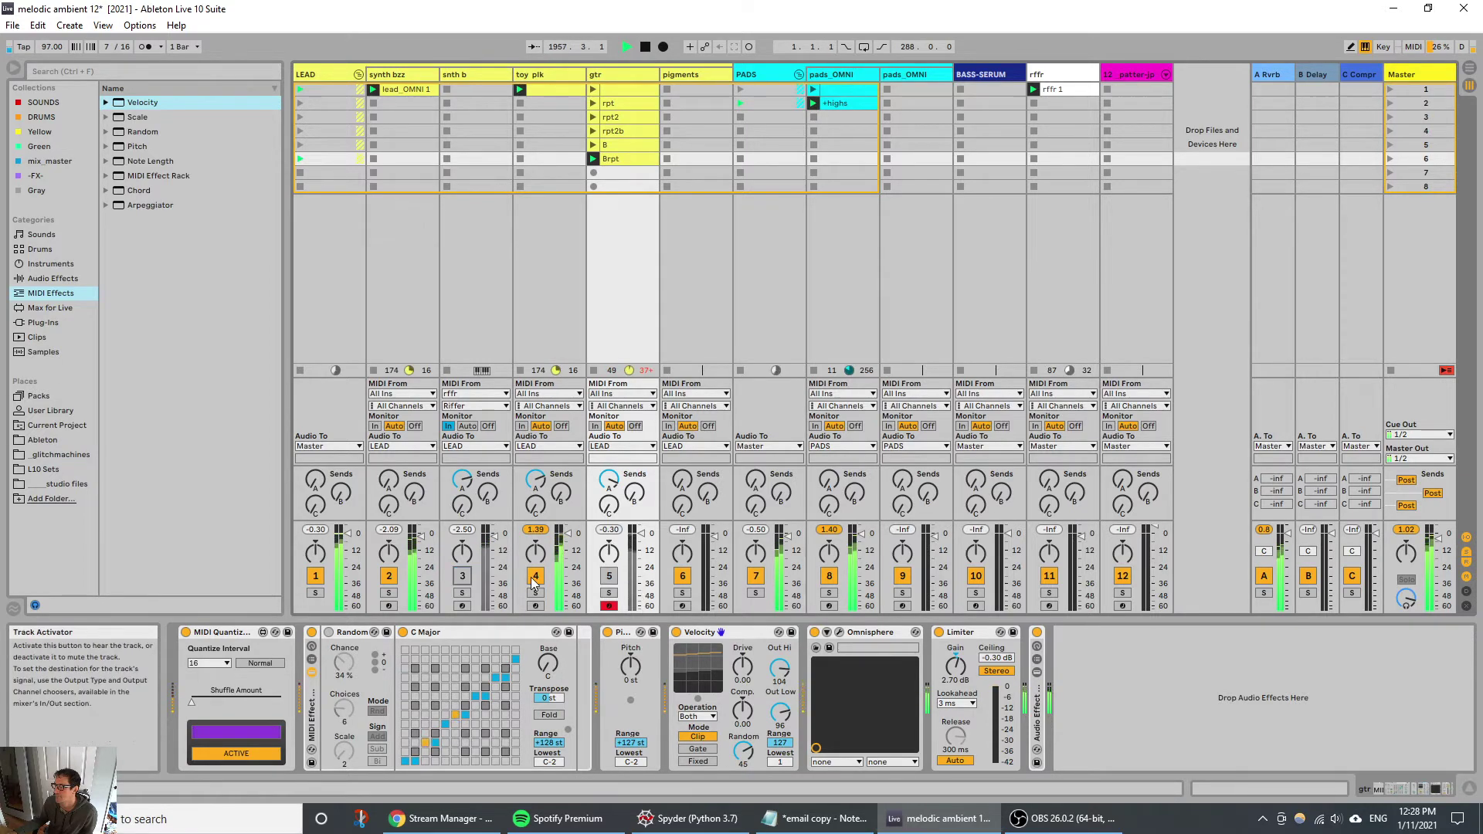
pyautogui.click(535, 576)
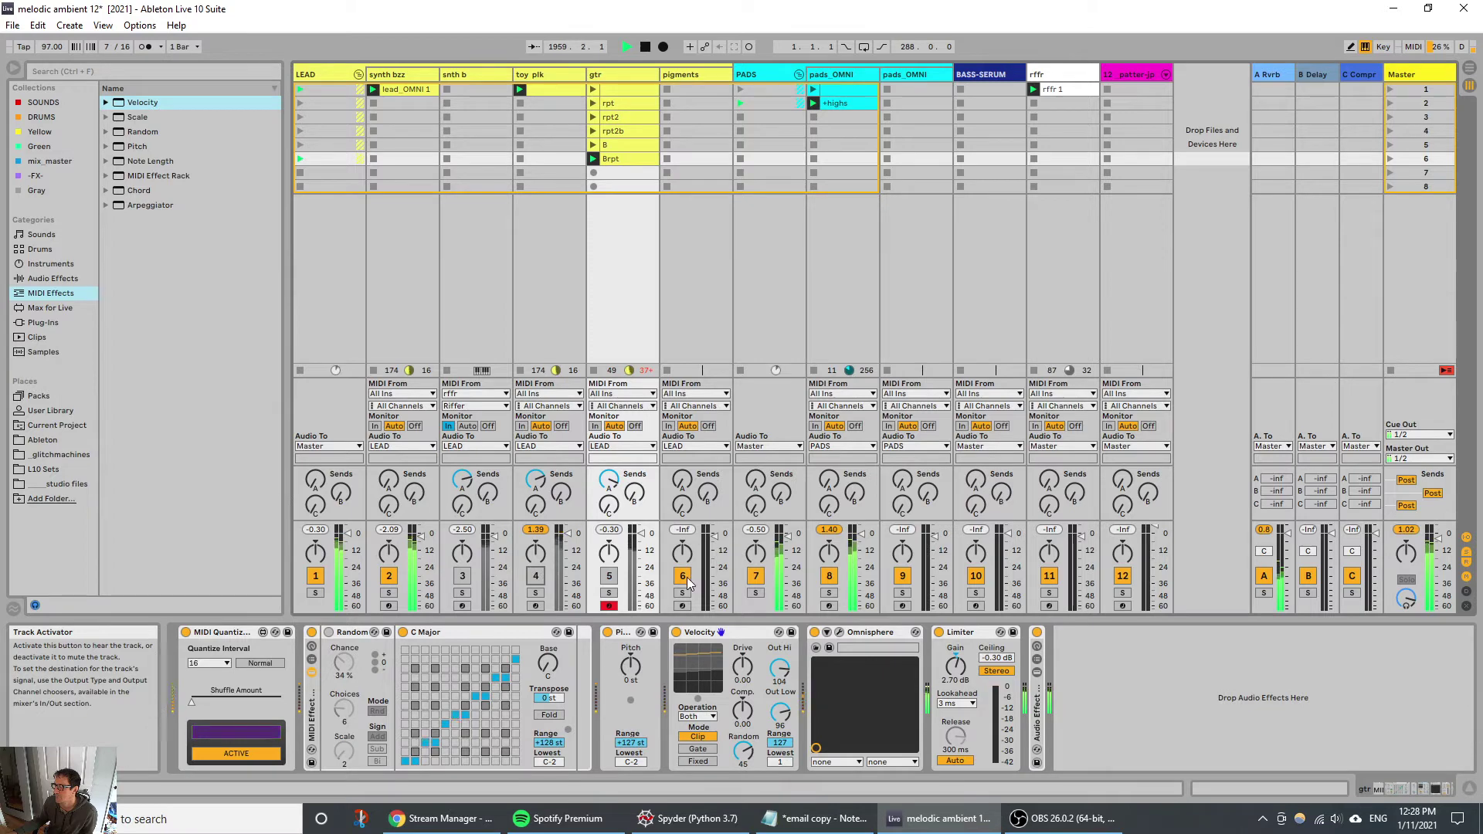
# Step: Delete the pigments track and save the Live Set
pyautogui.click(684, 76)
pyautogui.rightClick(683, 77)
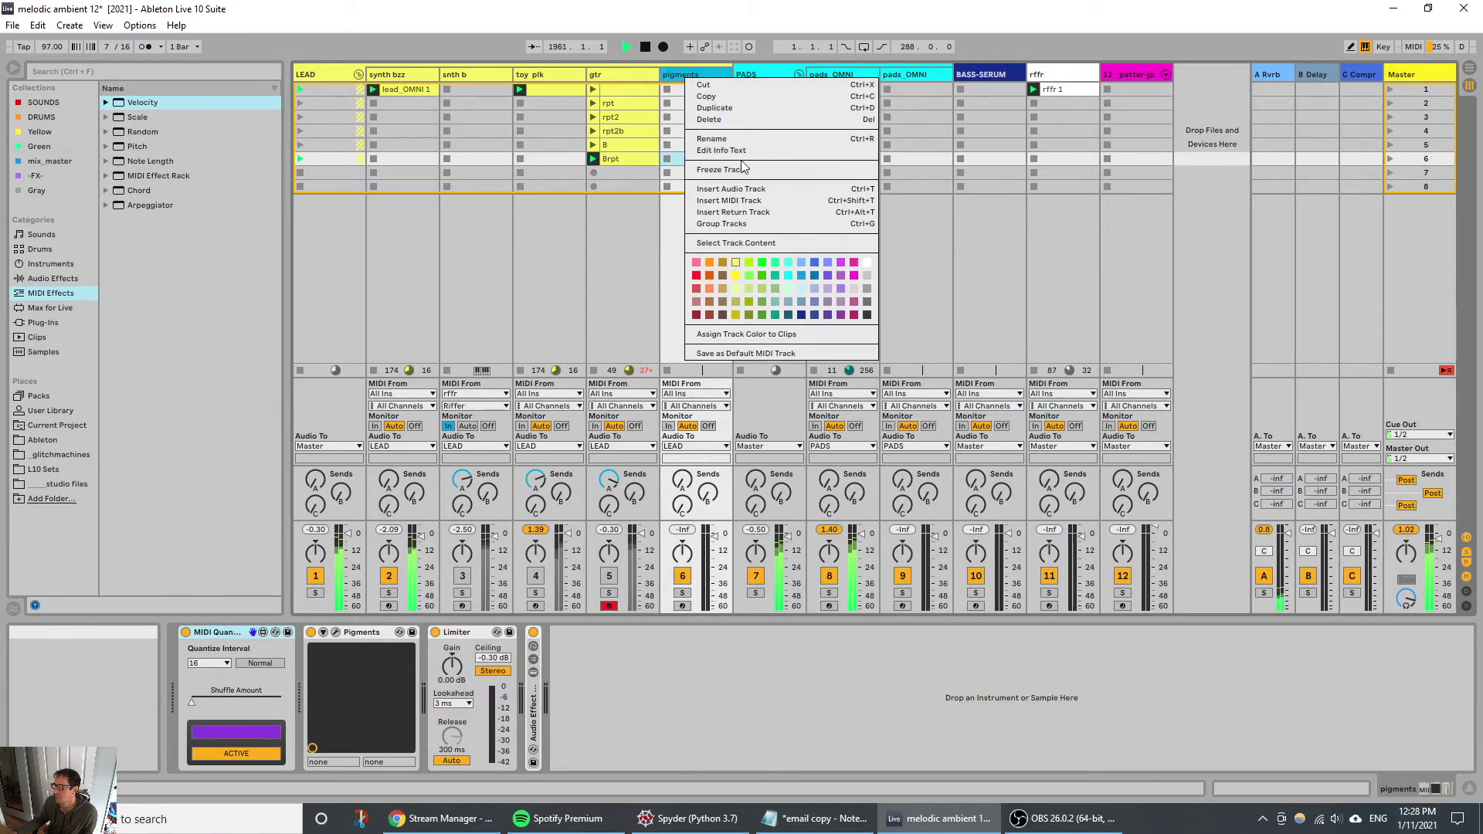
pyautogui.click(728, 118)
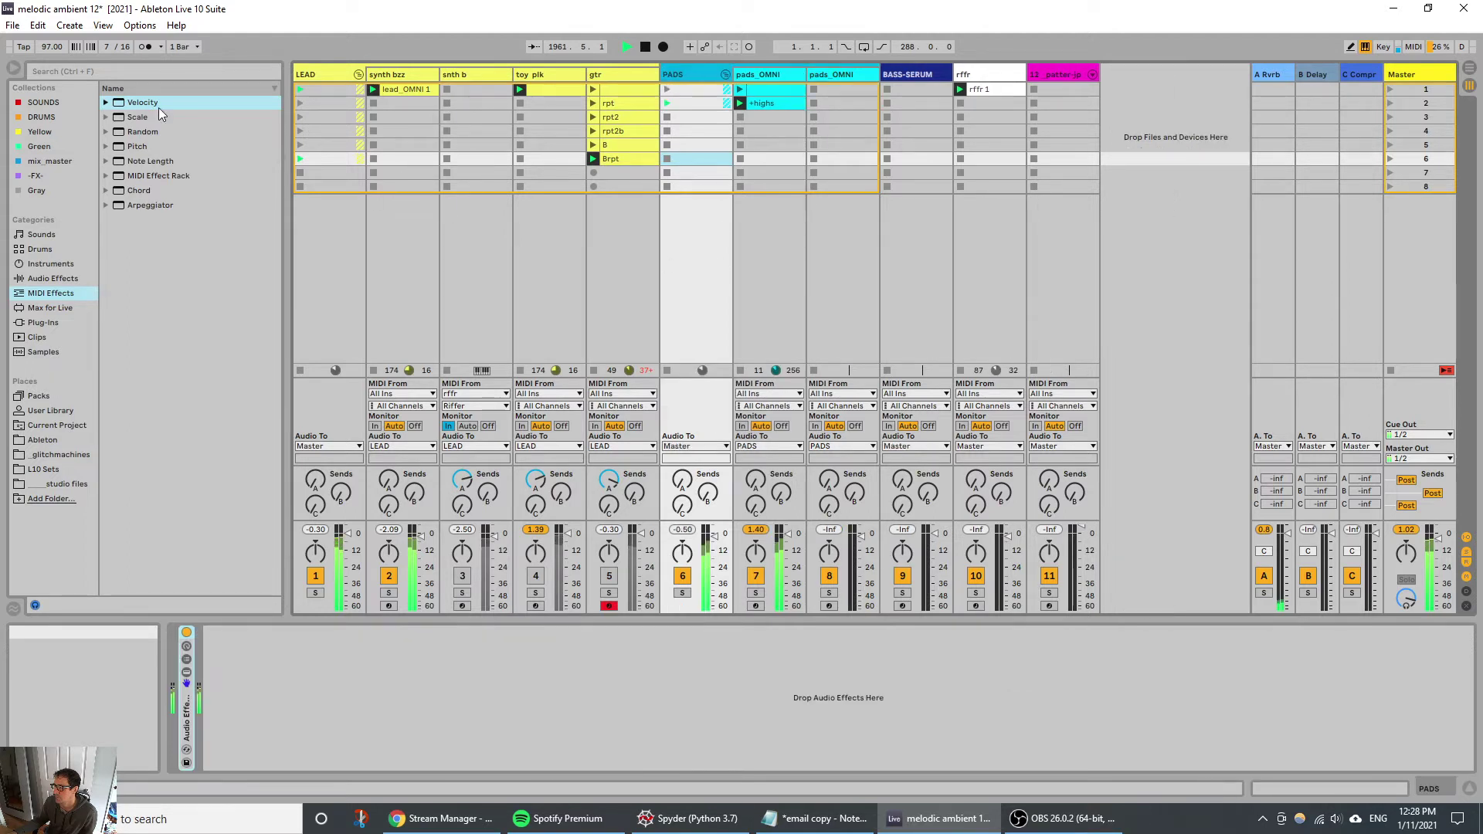
pyautogui.click(13, 25)
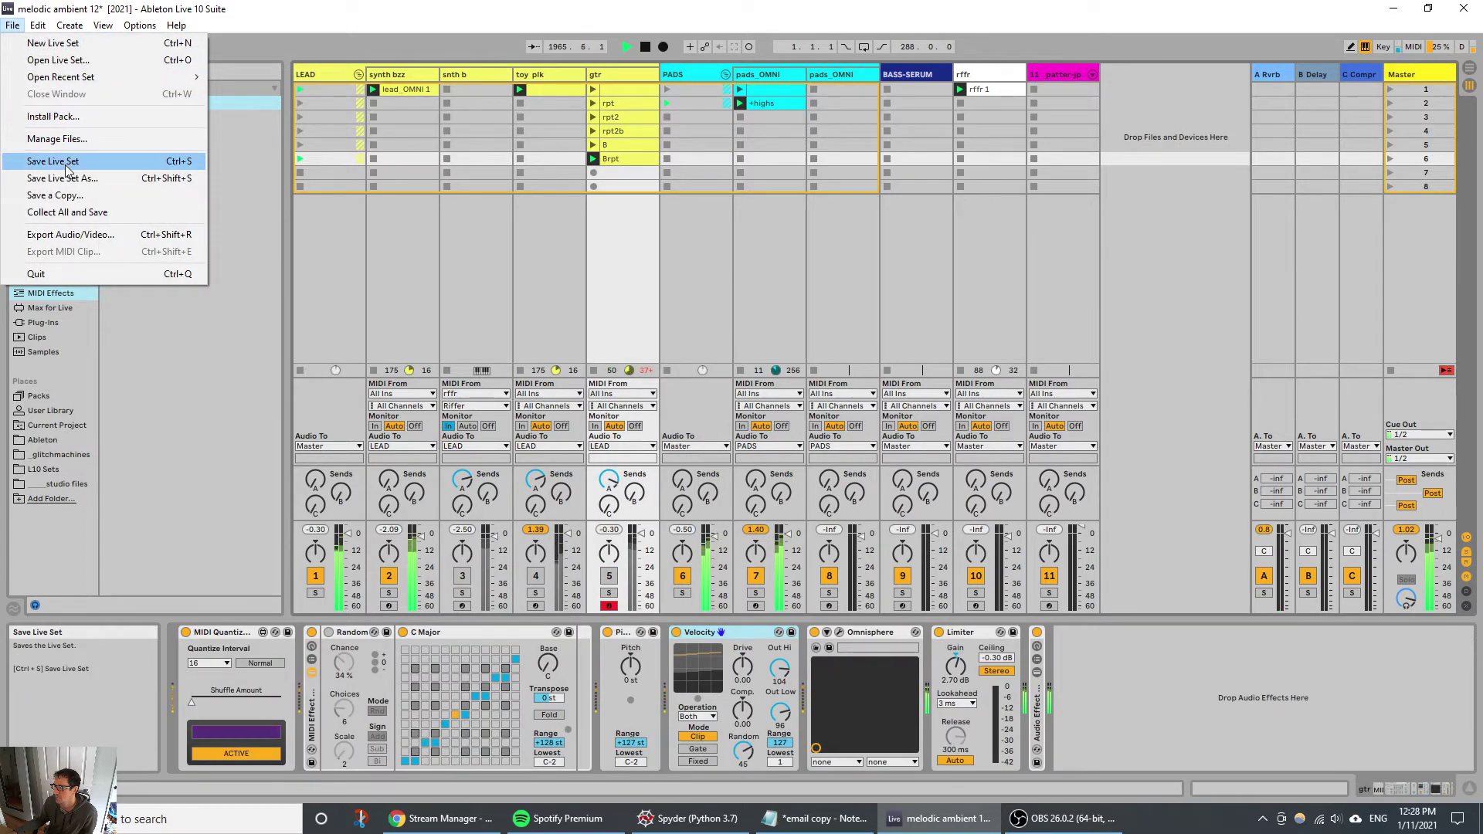
pyautogui.click(46, 155)
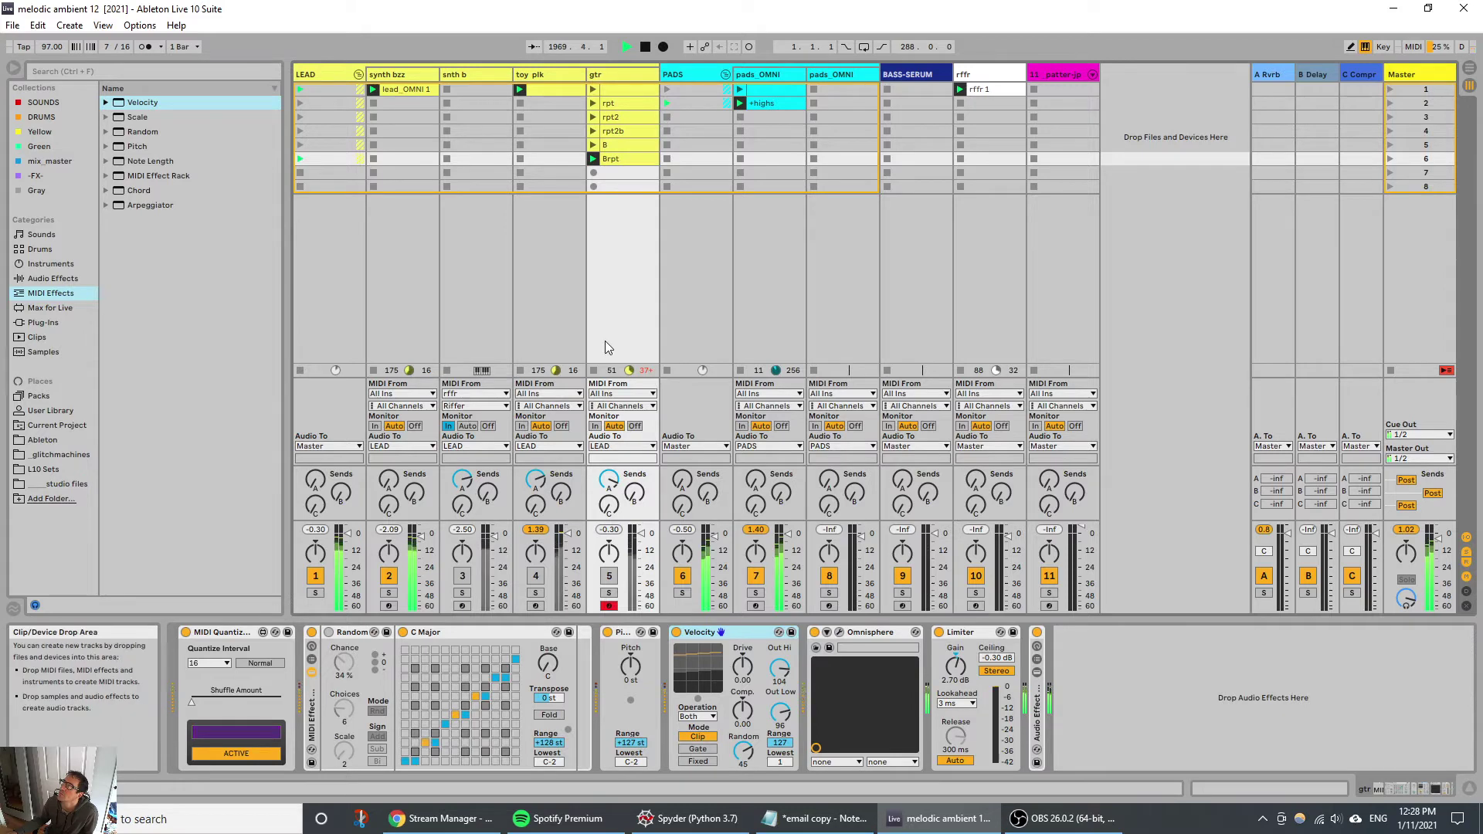
pyautogui.click(467, 578)
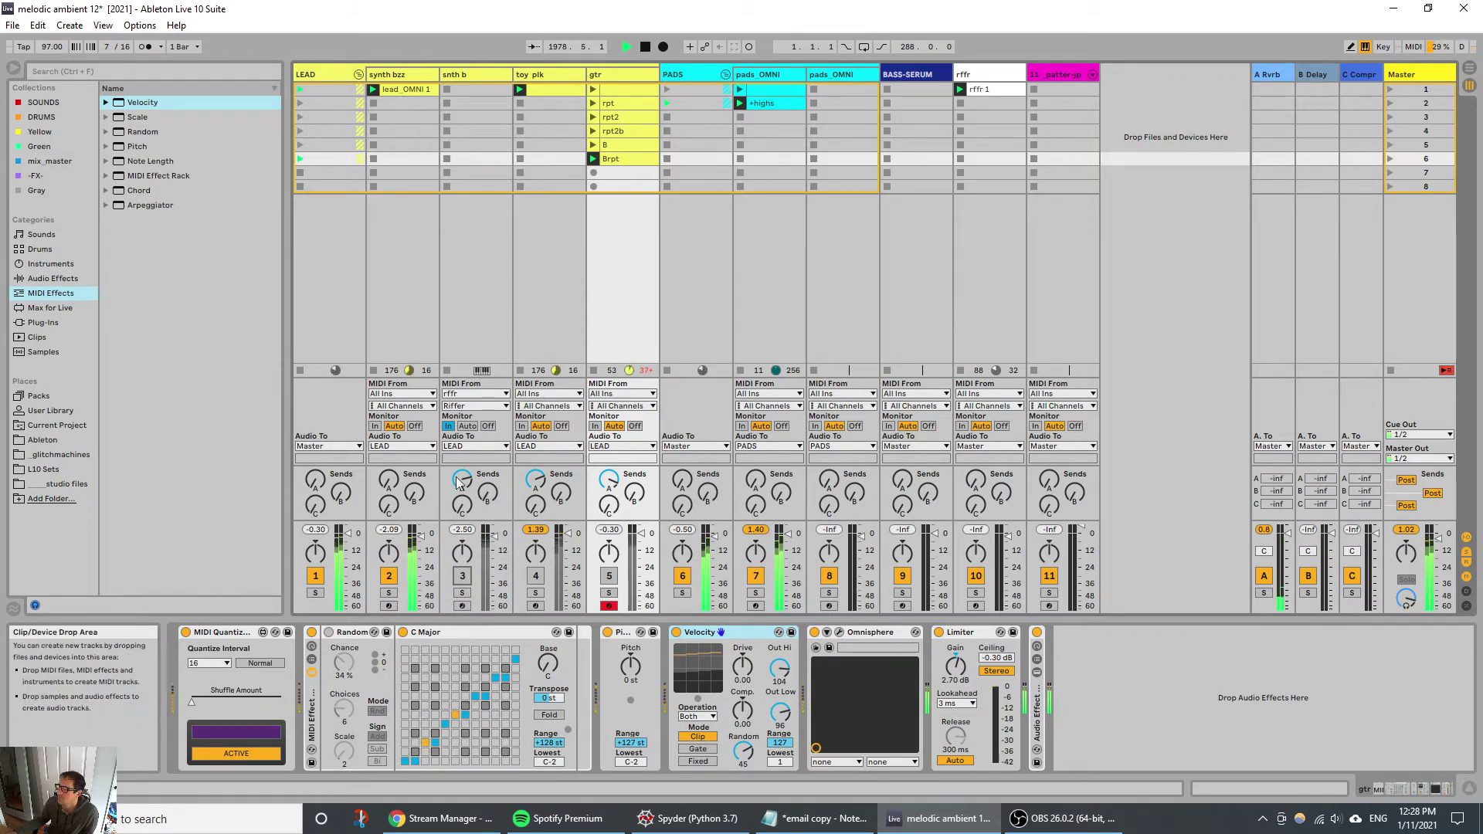
# Step: Arm the snth b track, record the incoming rffr riff into its first clip slot, and inspect the recorded notes
pyautogui.click(461, 607)
pyautogui.click(447, 89)
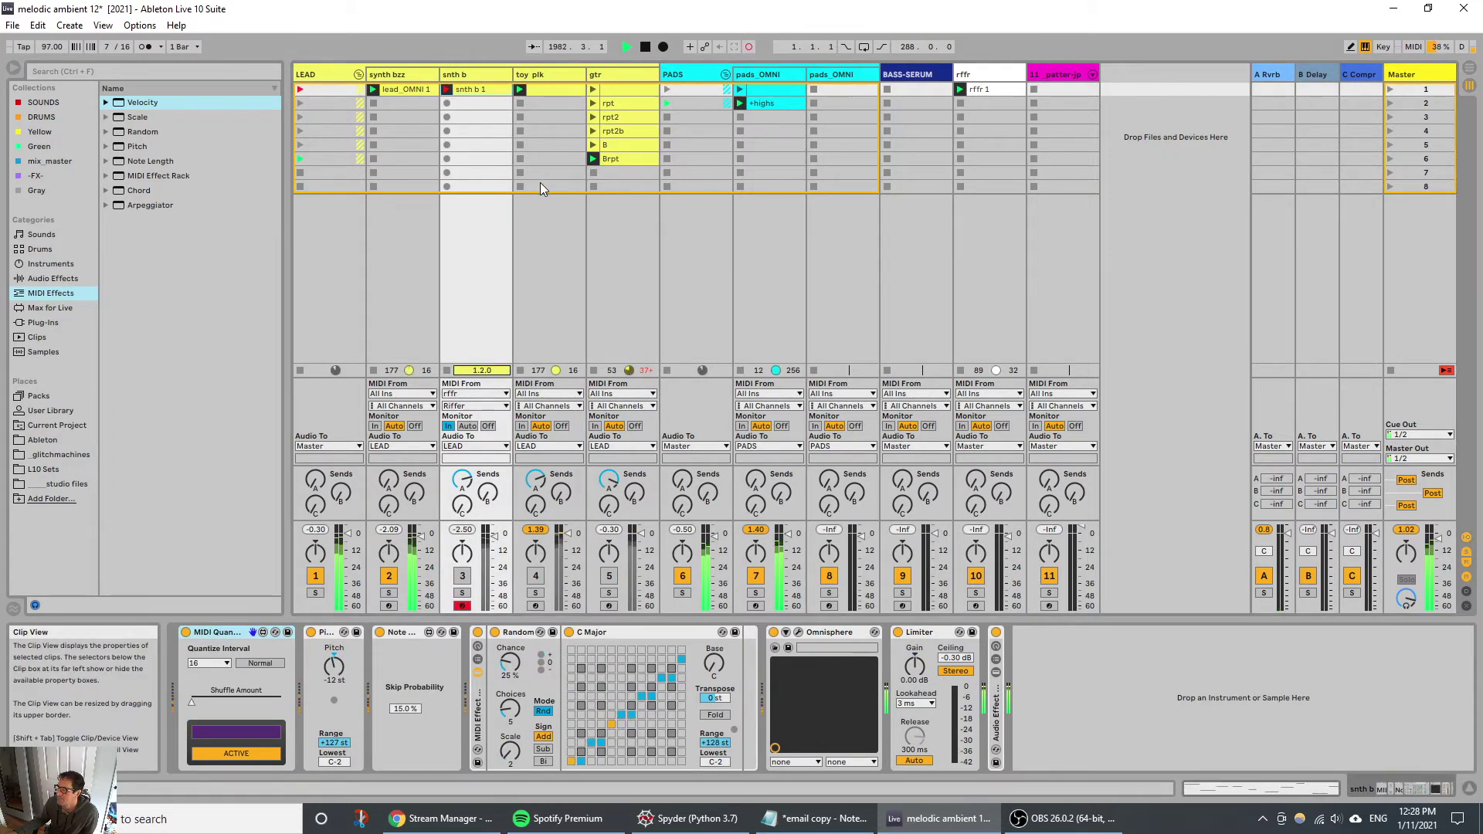
pyautogui.click(467, 90)
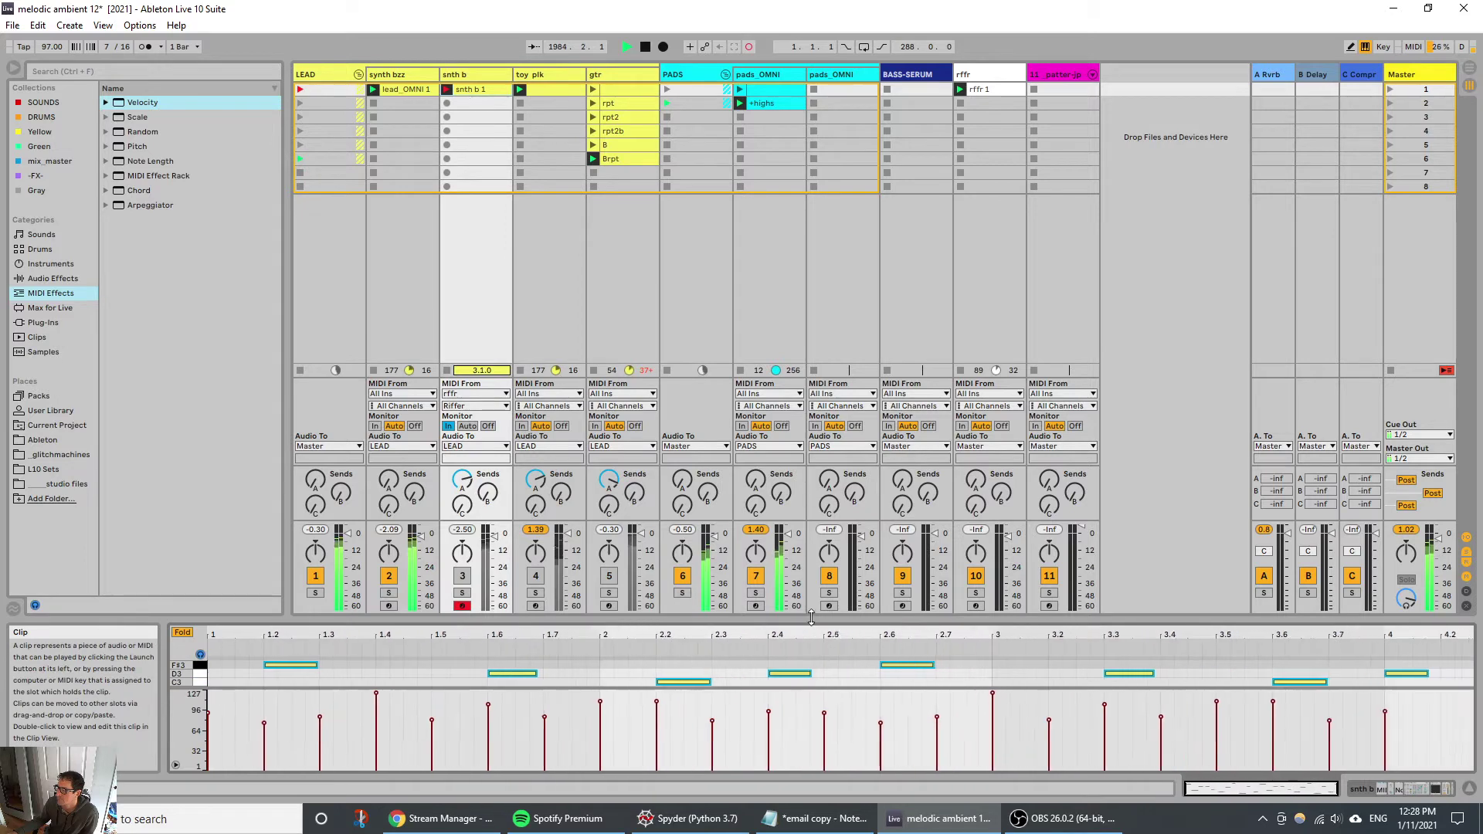
pyautogui.moveTo(811, 618); pyautogui.dragTo(811, 351)
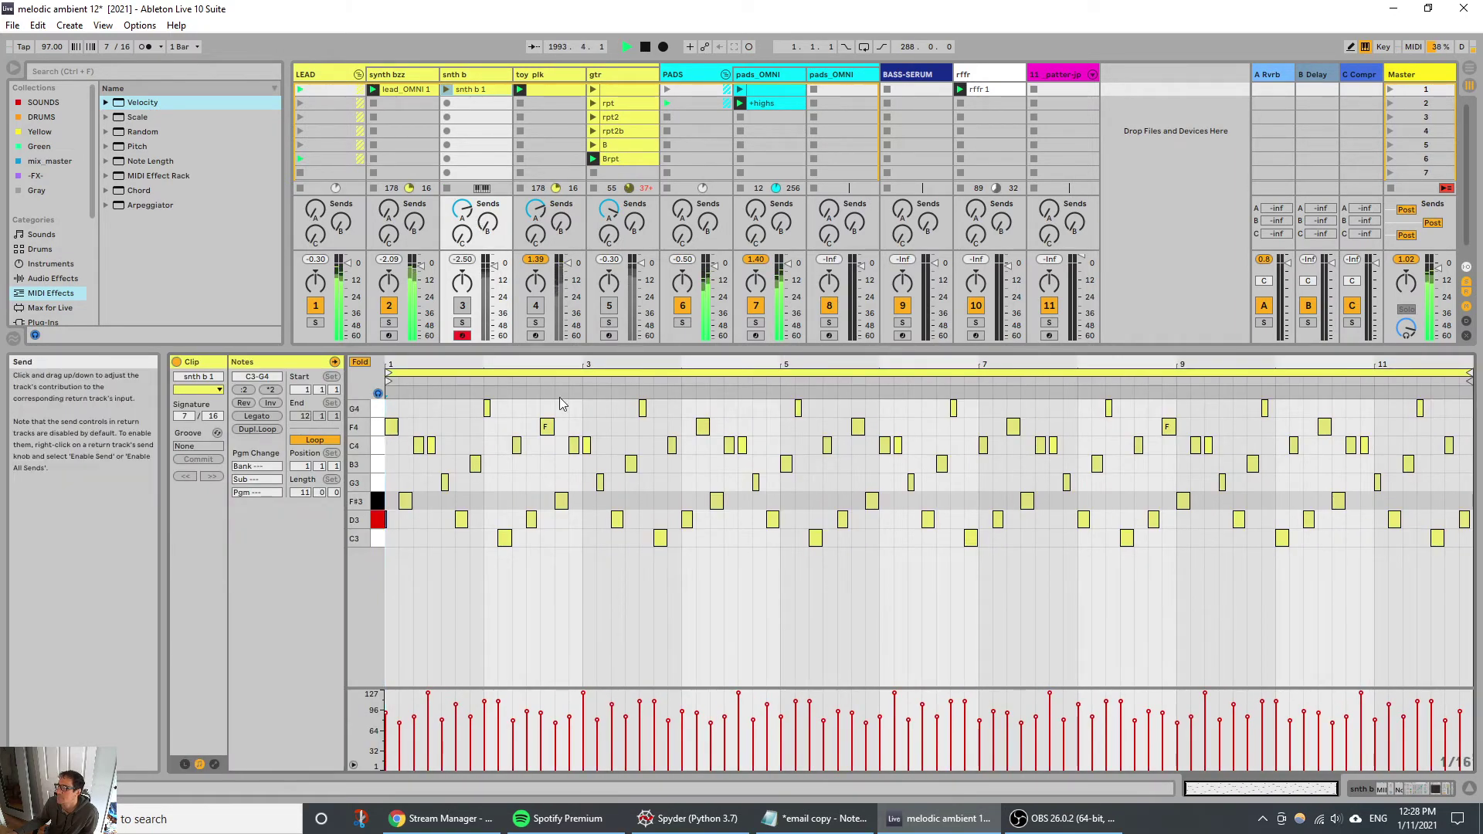
pyautogui.moveTo(561, 348); pyautogui.dragTo(556, 707)
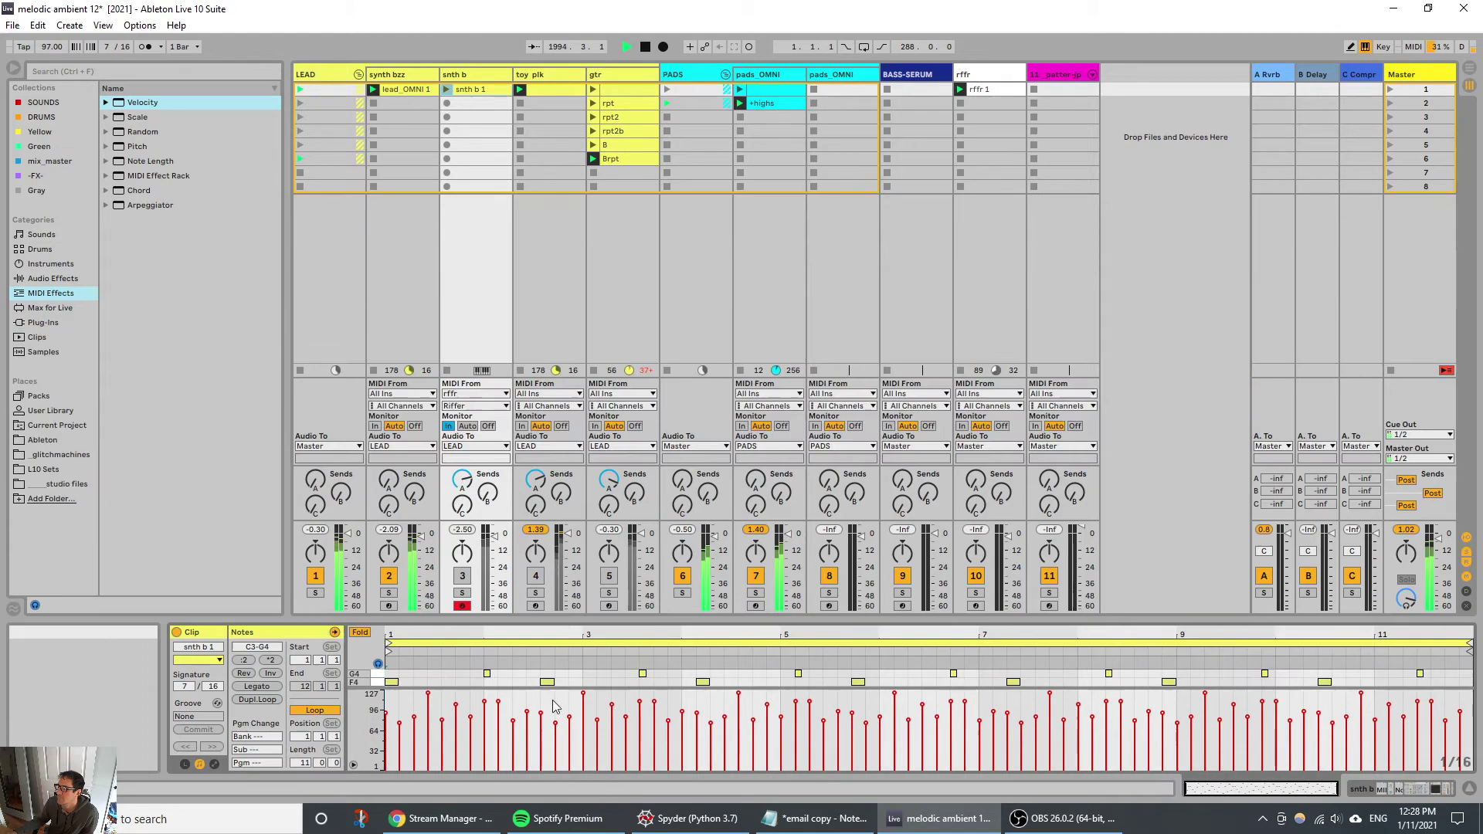
# Step: Set the snth b track's MIDI input to All Ins and its monitoring to Auto
pyautogui.click(464, 394)
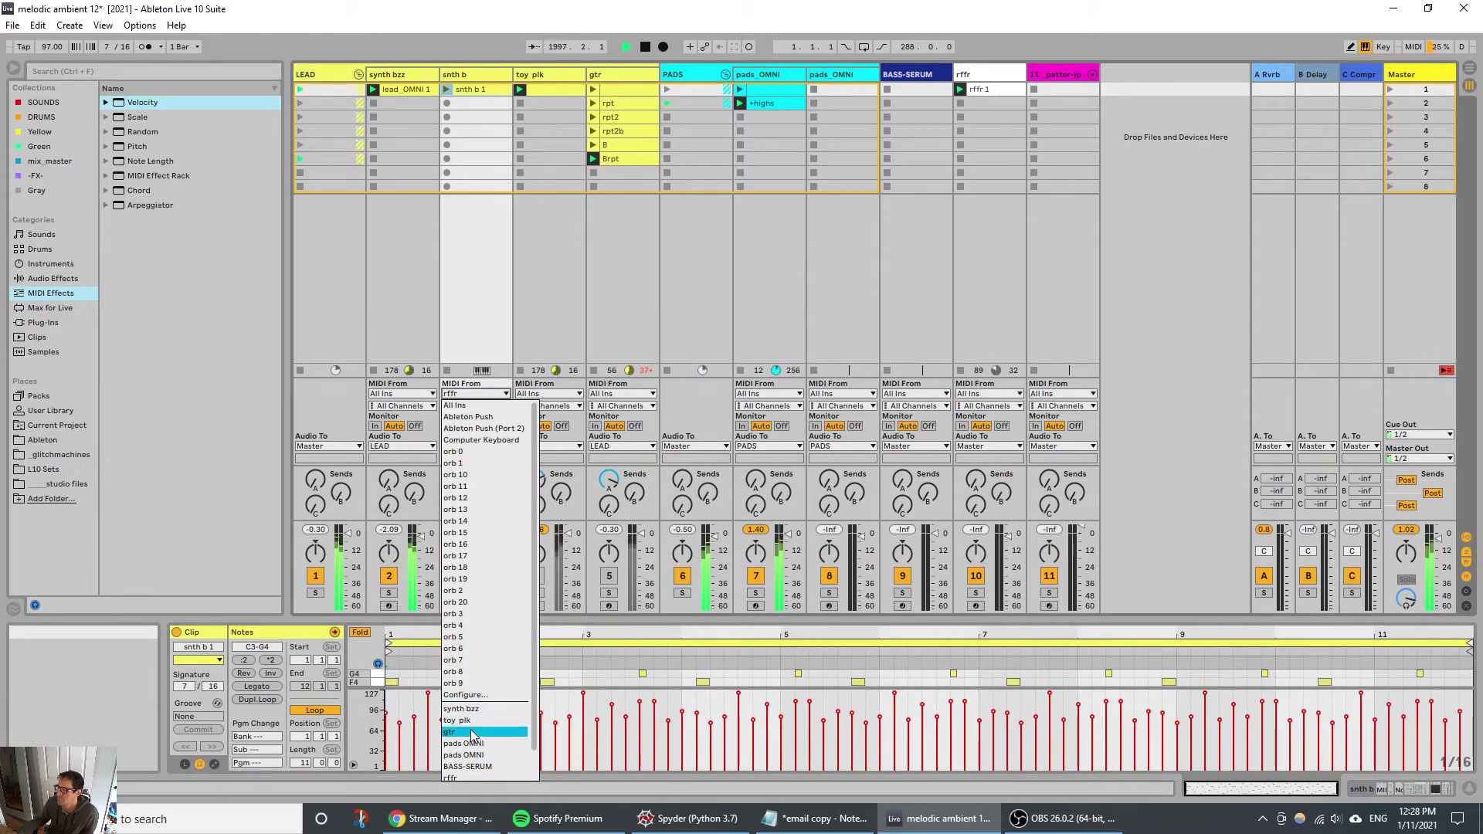
pyautogui.click(459, 396)
pyautogui.click(459, 395)
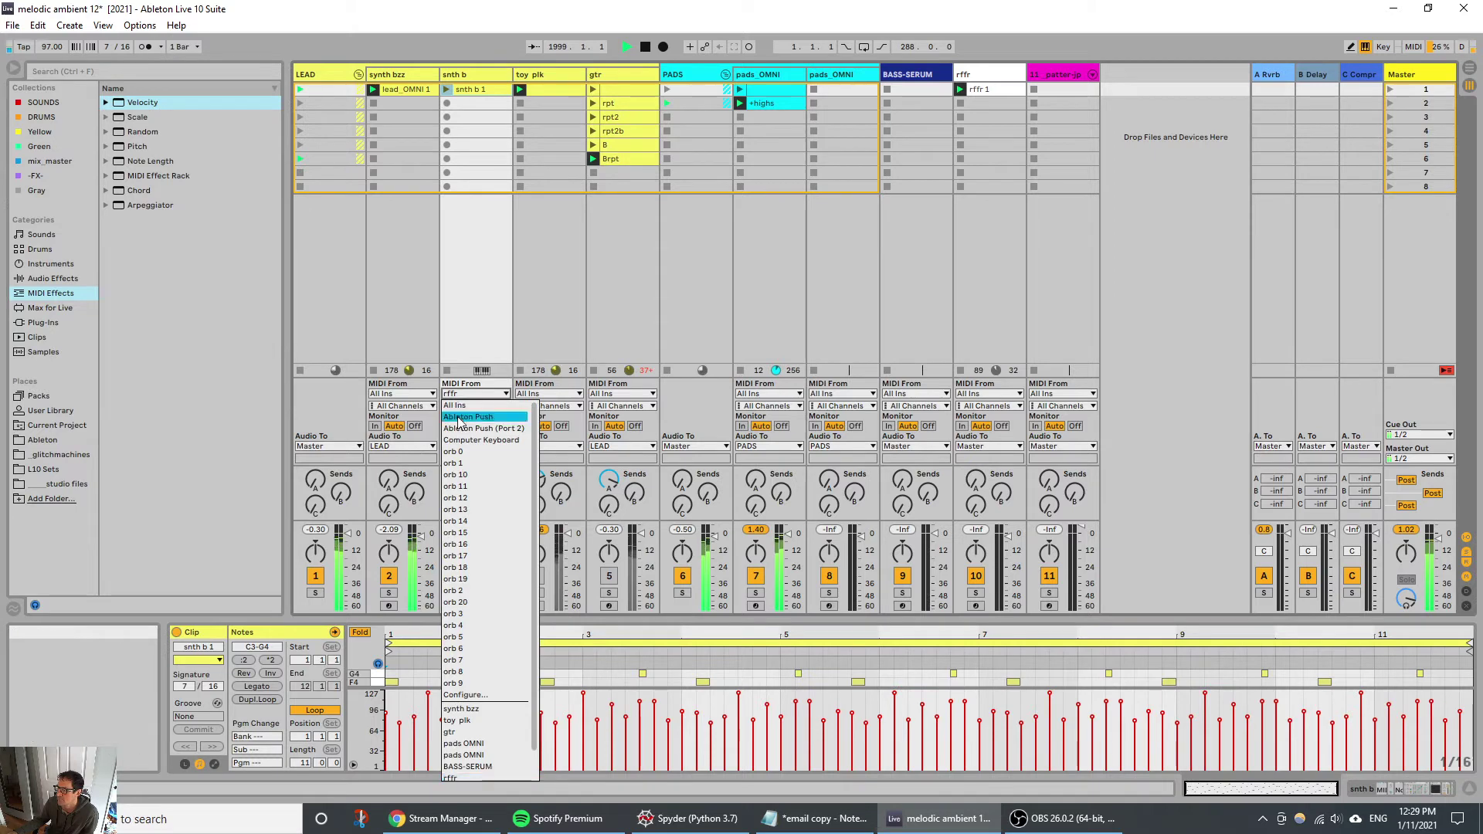
pyautogui.click(464, 407)
pyautogui.click(467, 426)
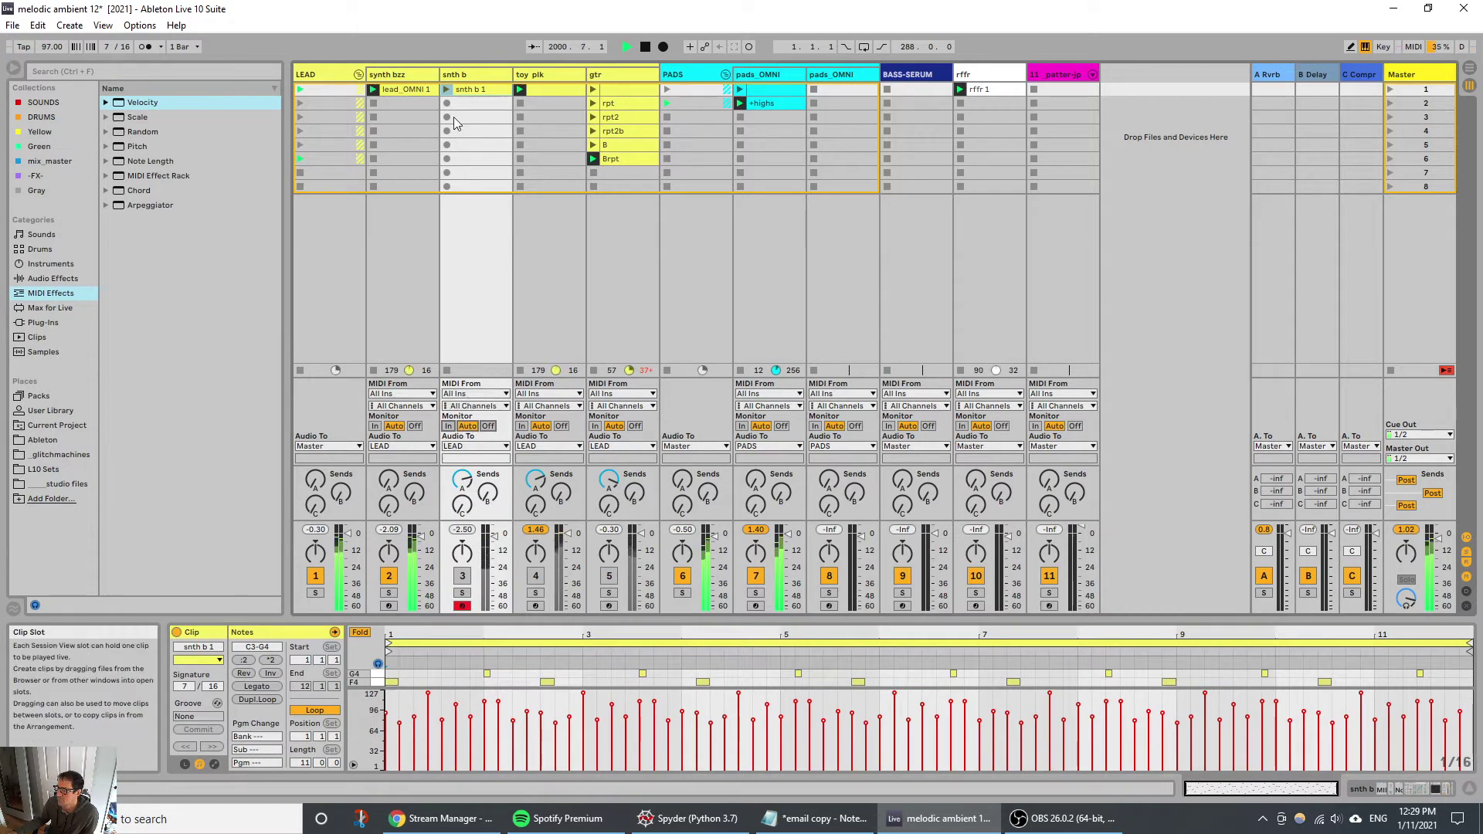
# Step: Launch the recorded snth b 1 clip and reactivate the snth b and gtr tracks
pyautogui.click(446, 90)
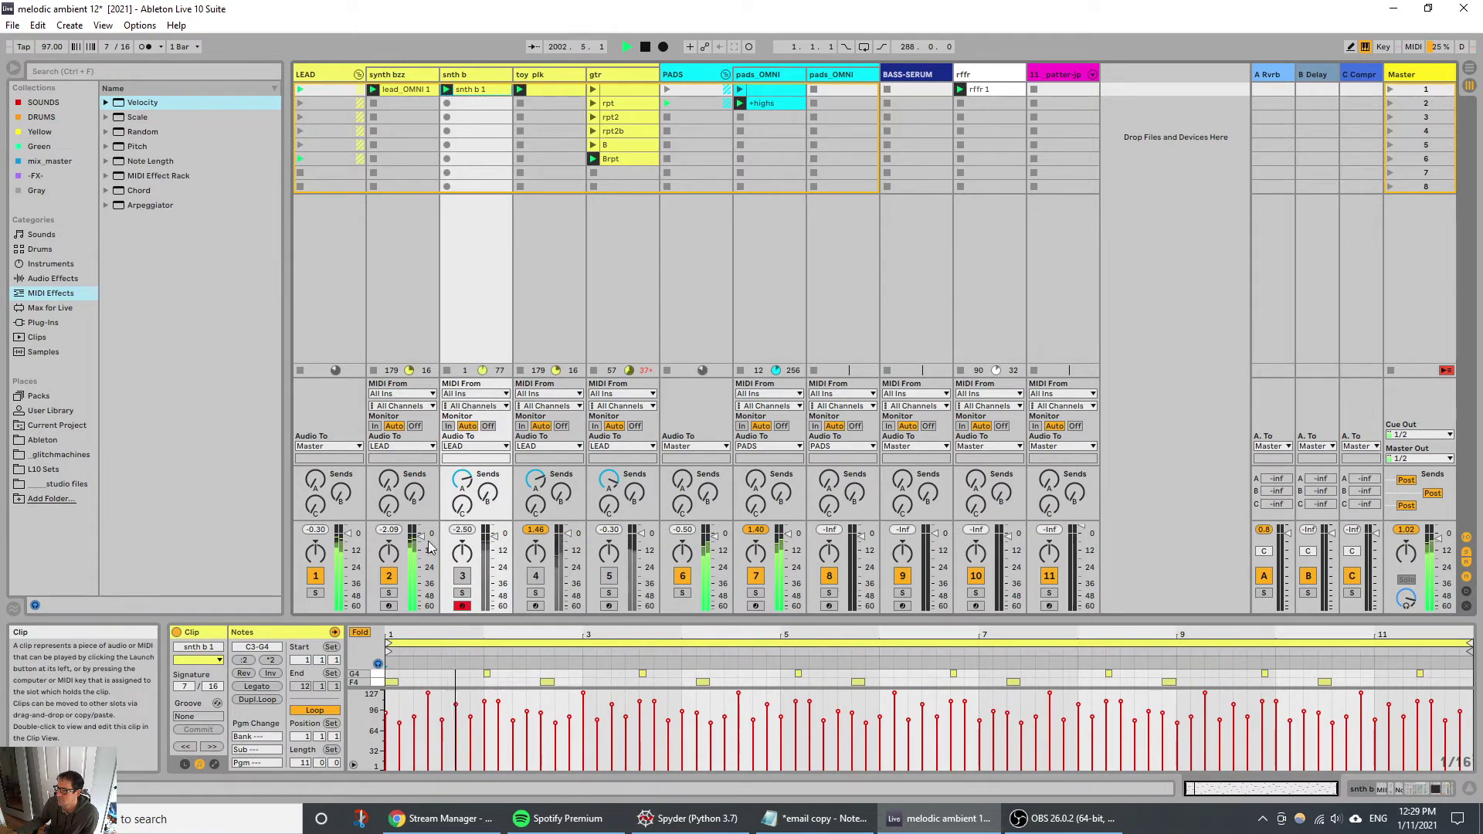
pyautogui.click(468, 583)
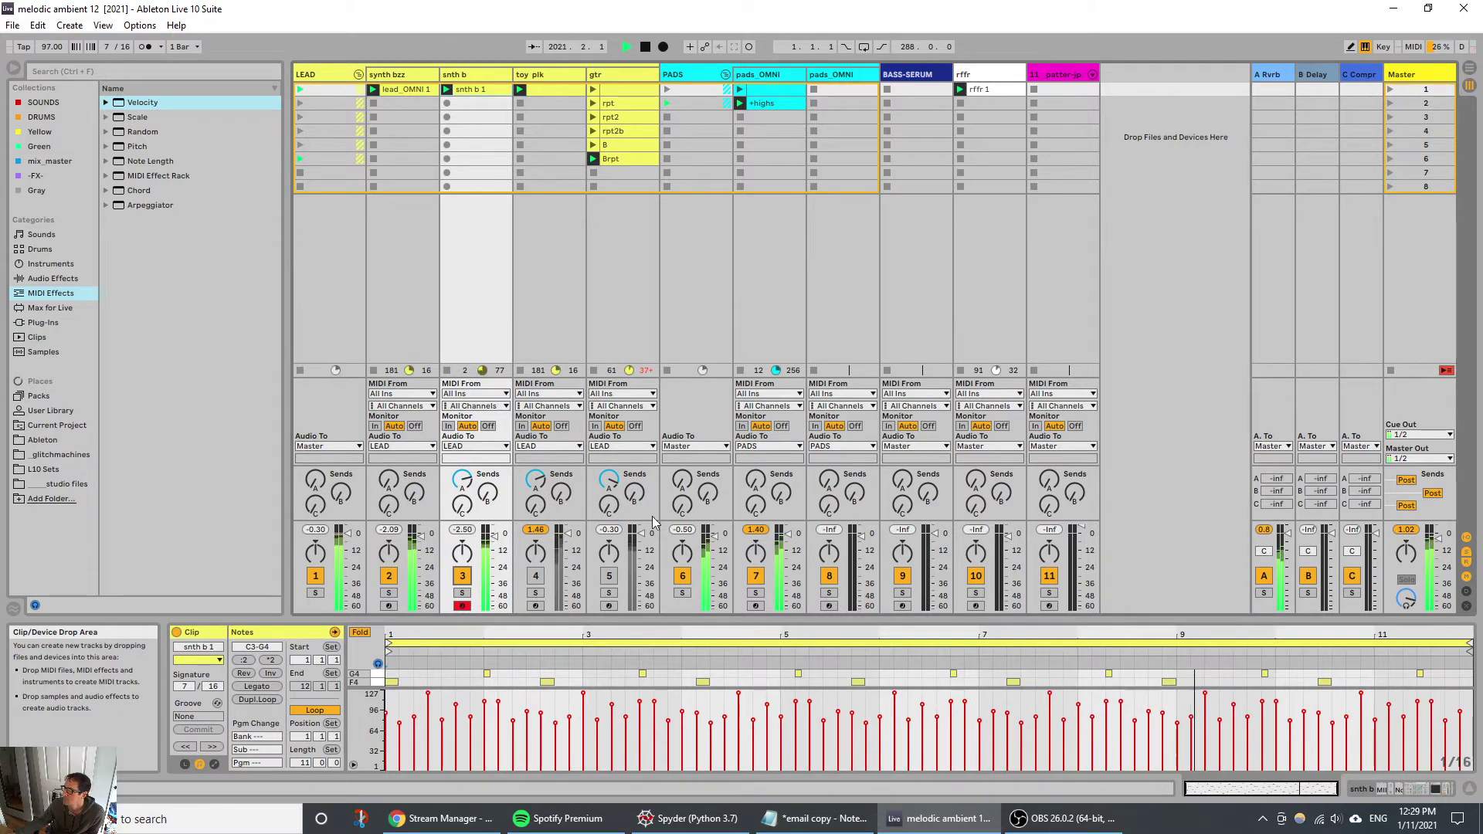
pyautogui.click(610, 578)
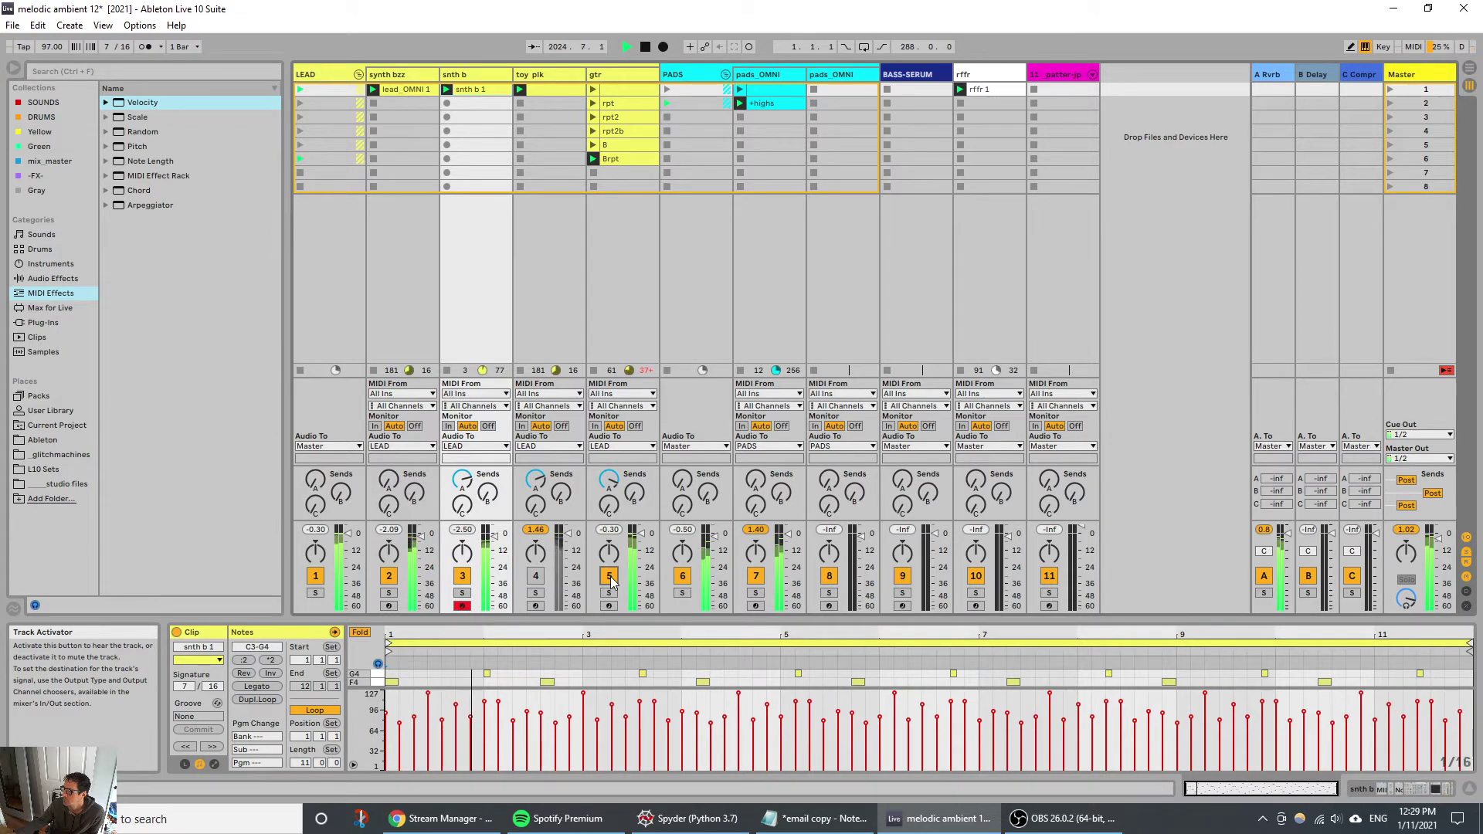
# Step: Audition gtr in solo and in the mix, setting its Velocity Out Hi to 82, Out Low to 65 and Limiter gain to 5.50 dB
pyautogui.click(610, 593)
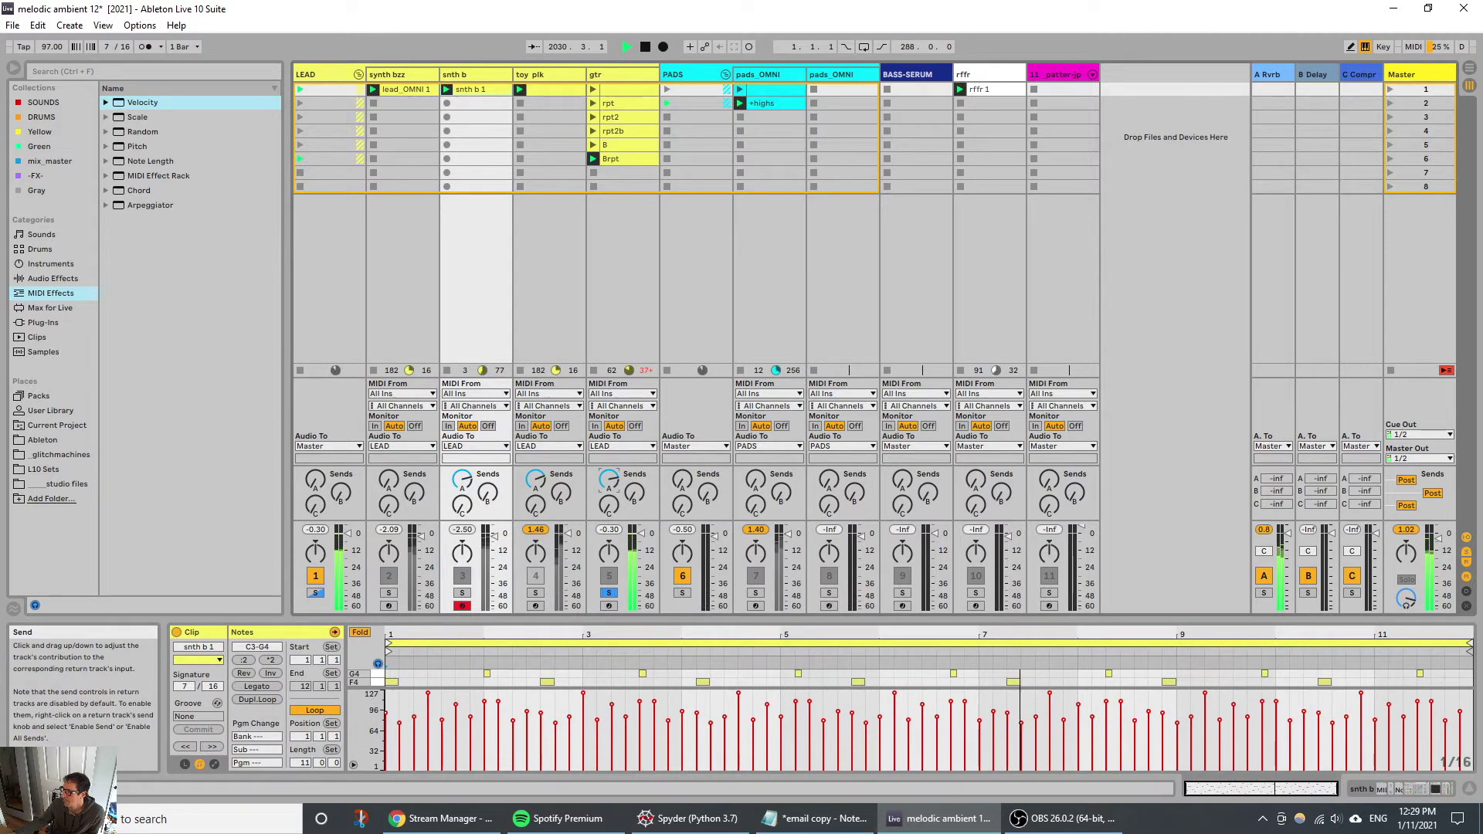
pyautogui.click(610, 593)
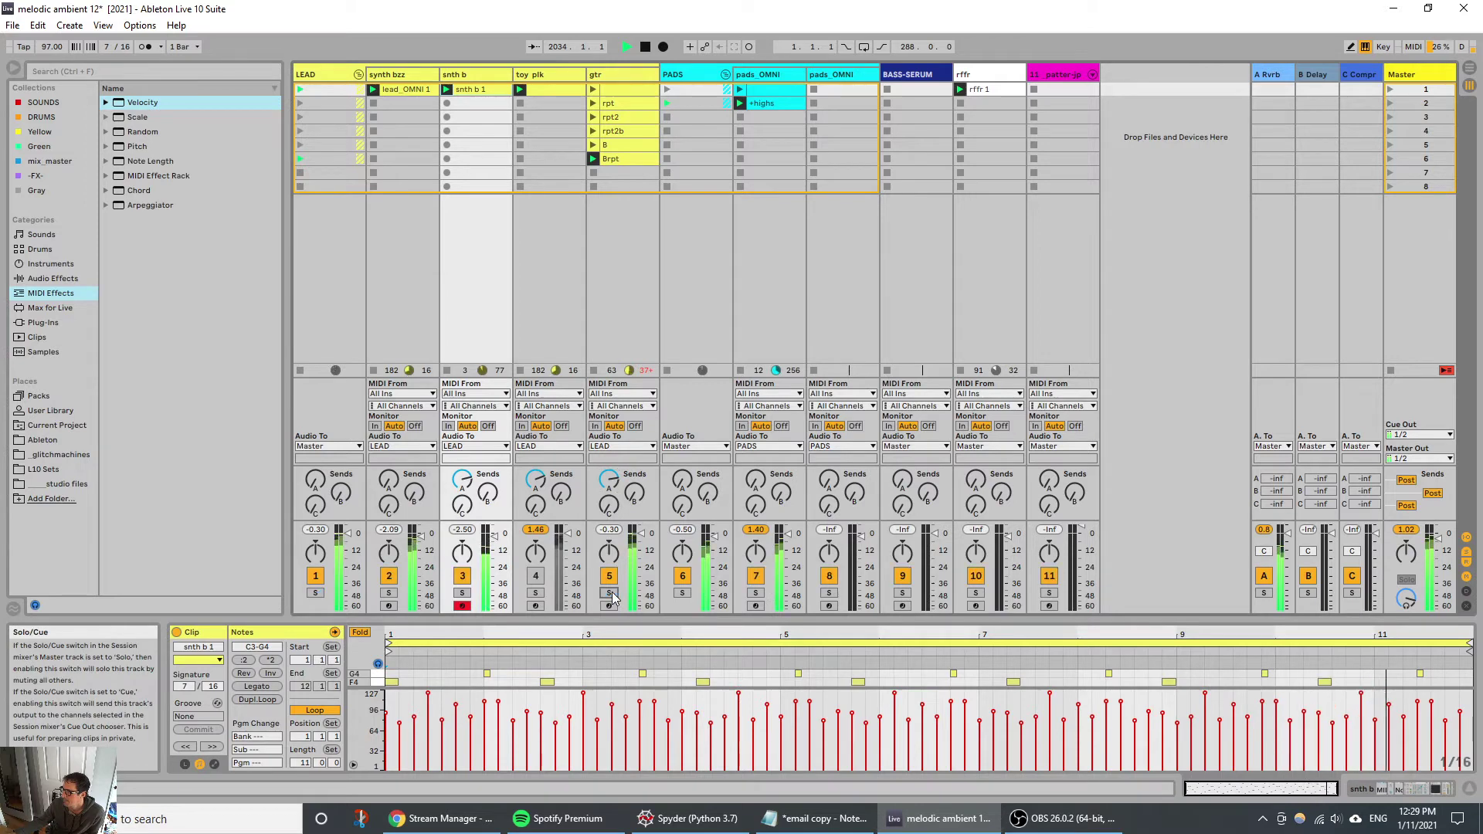
pyautogui.click(623, 318)
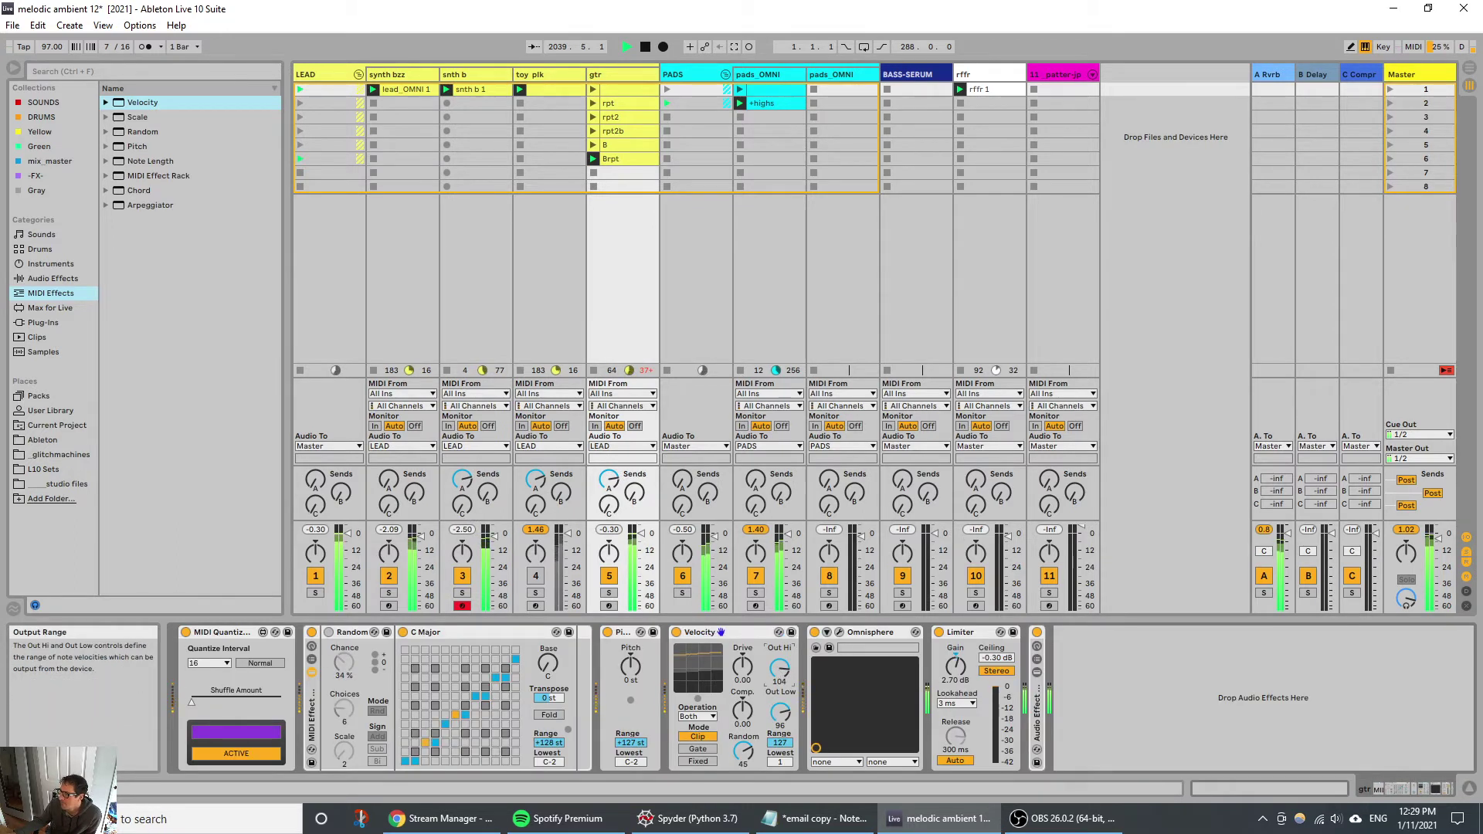
pyautogui.click(608, 594)
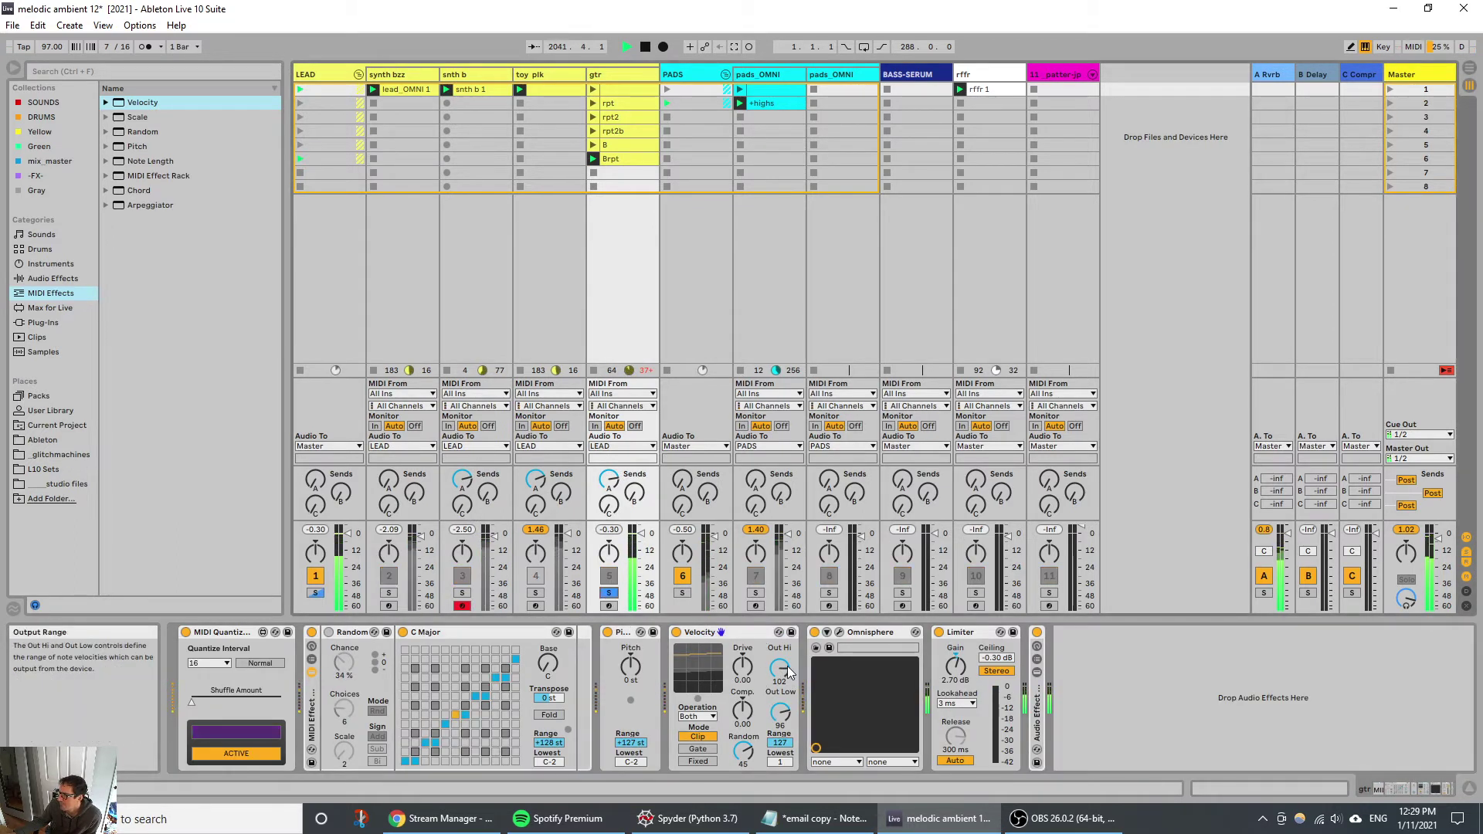
pyautogui.moveTo(780, 668); pyautogui.dragTo(780, 713)
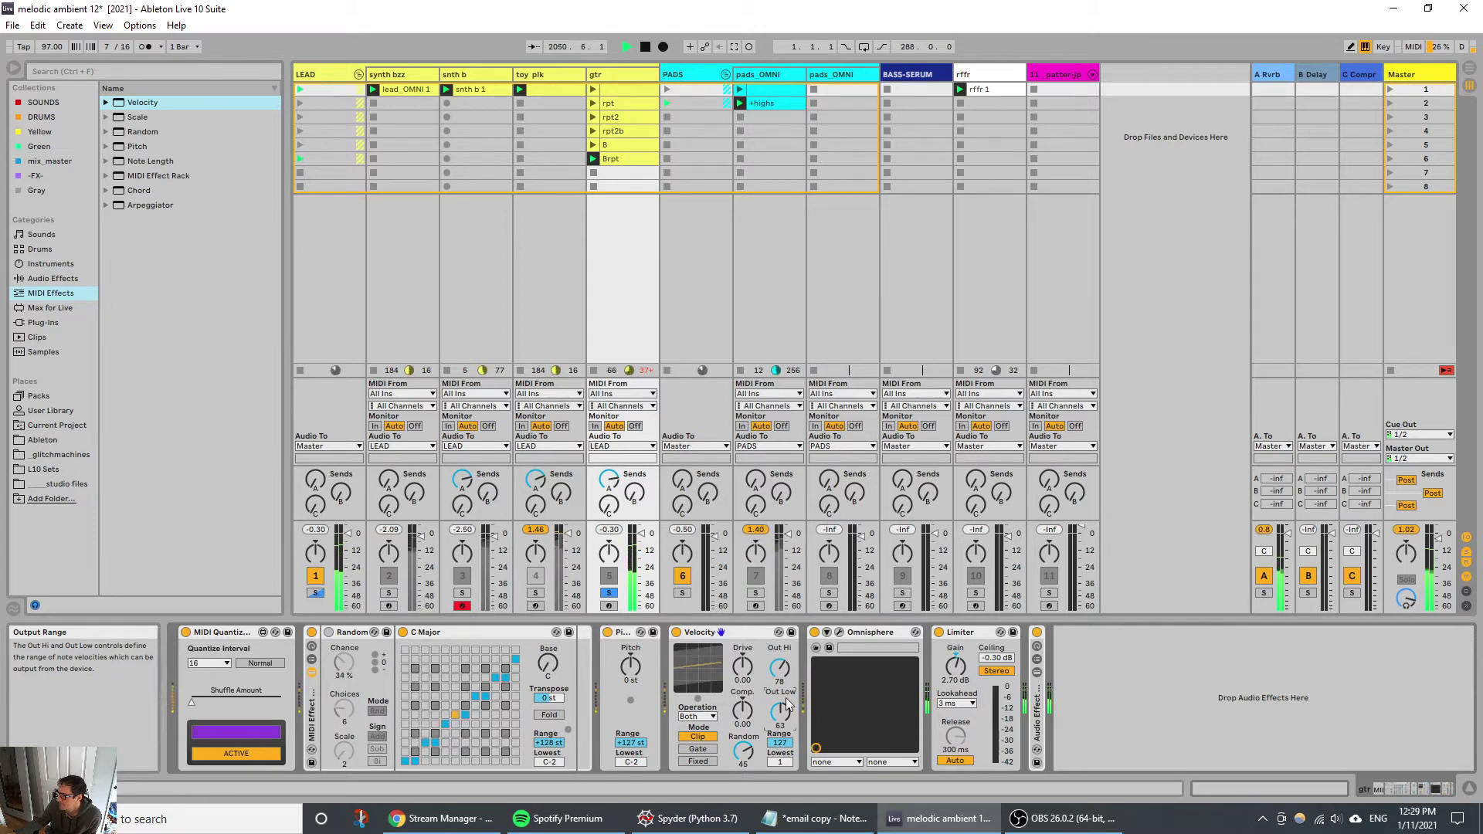
pyautogui.moveTo(956, 665); pyautogui.dragTo(956, 662)
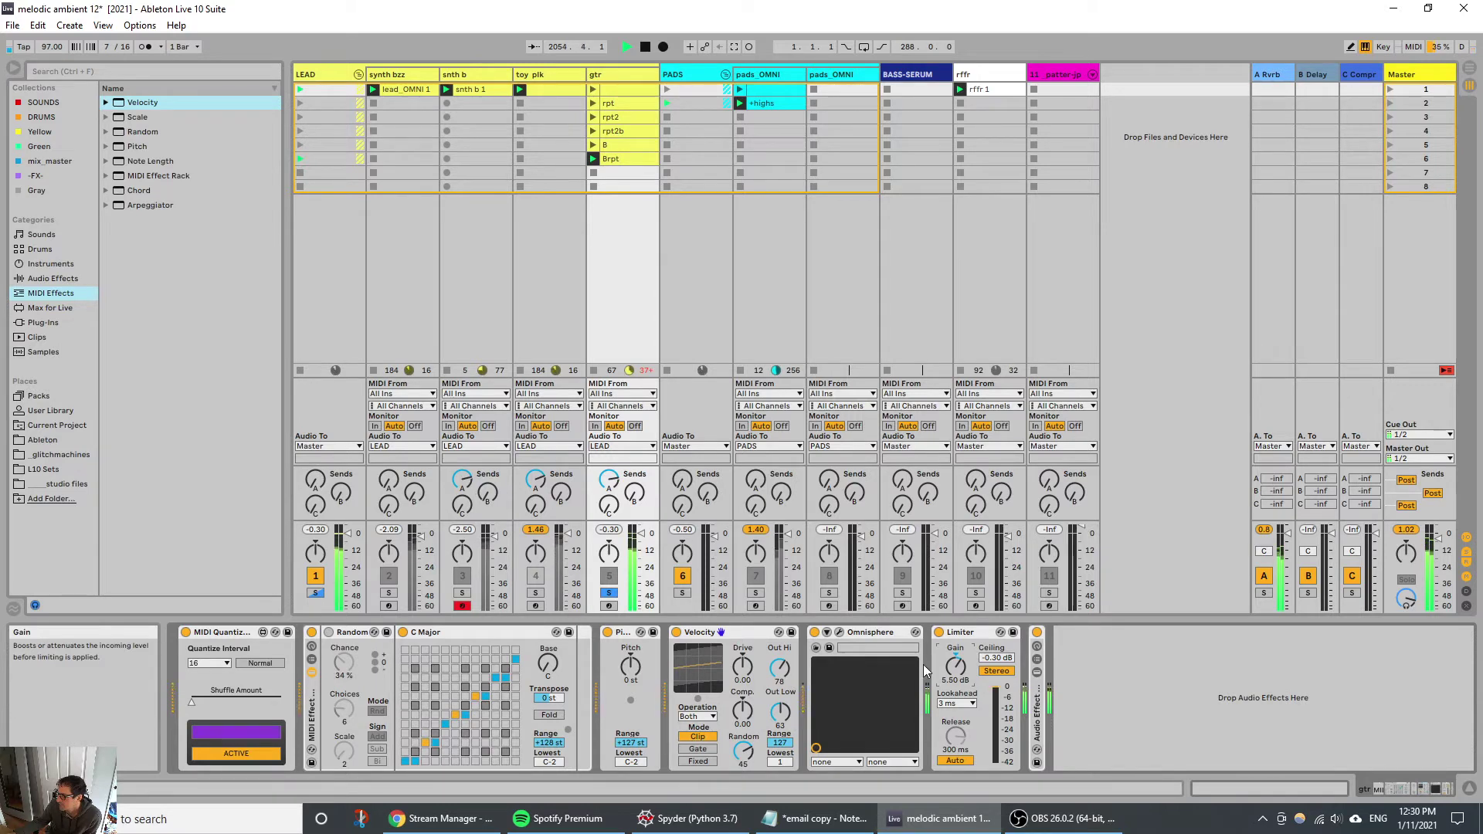
pyautogui.click(609, 593)
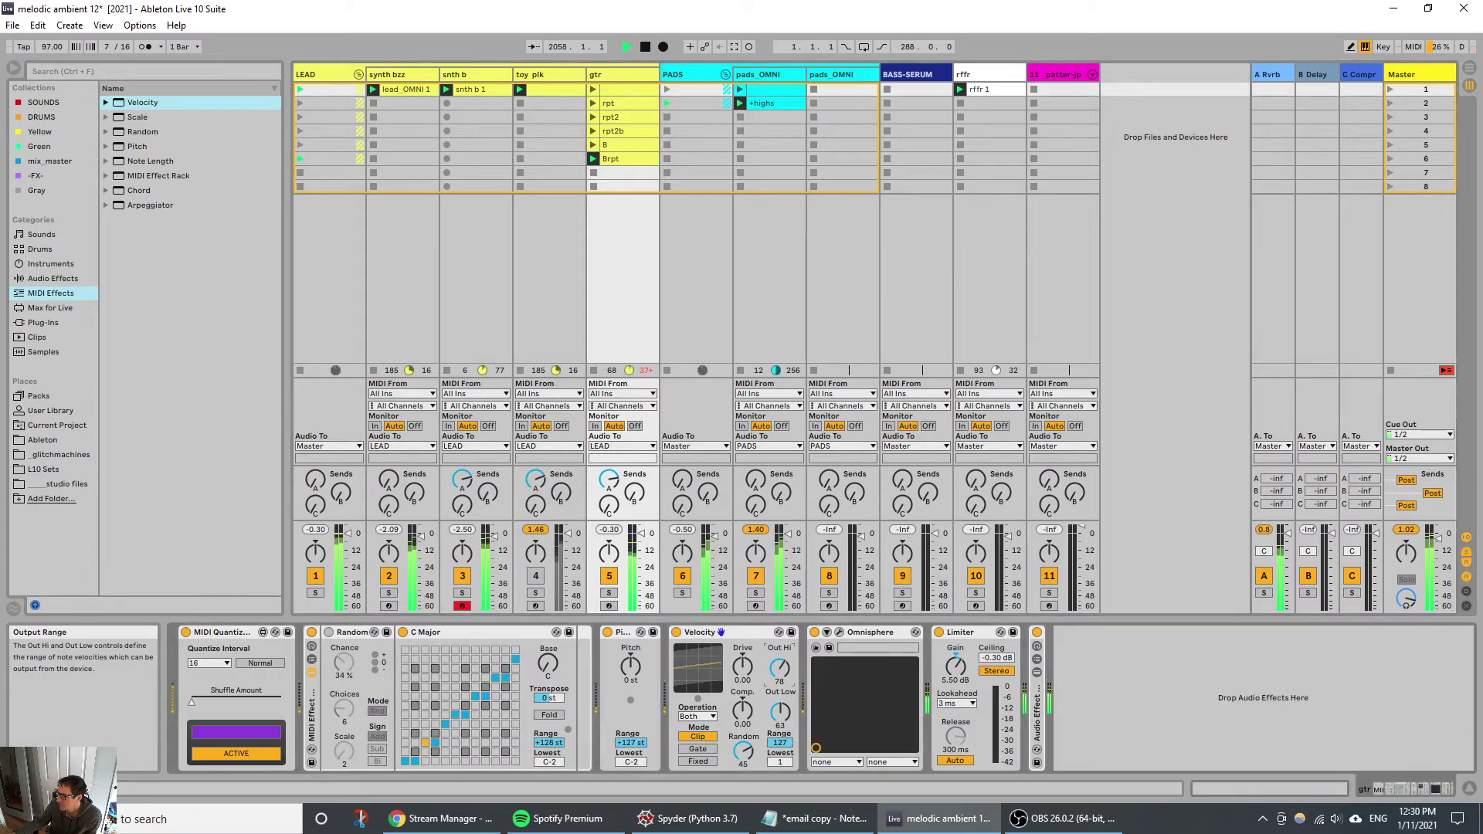
pyautogui.moveTo(780, 669); pyautogui.dragTo(780, 666)
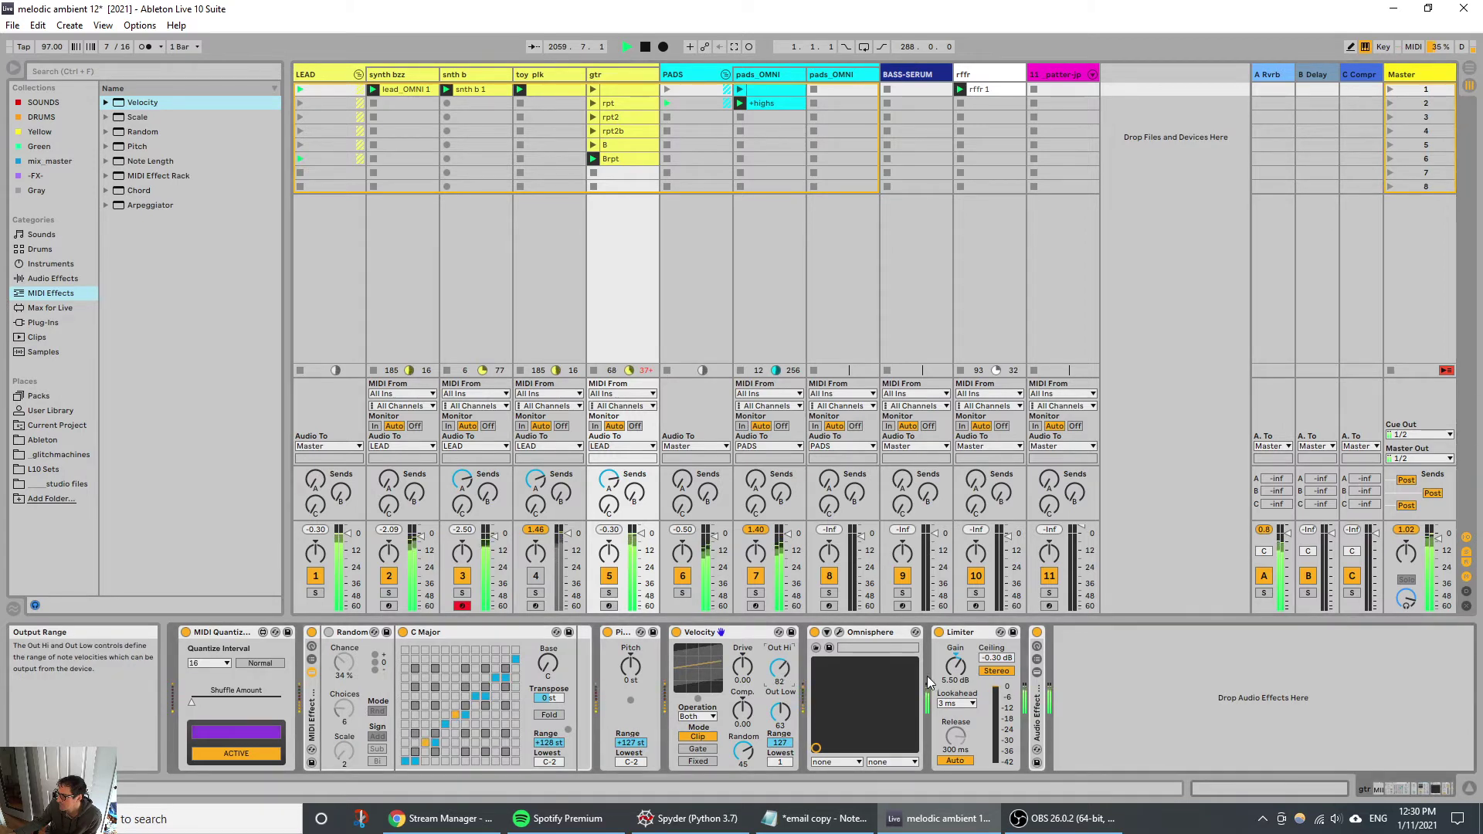
pyautogui.click(779, 717)
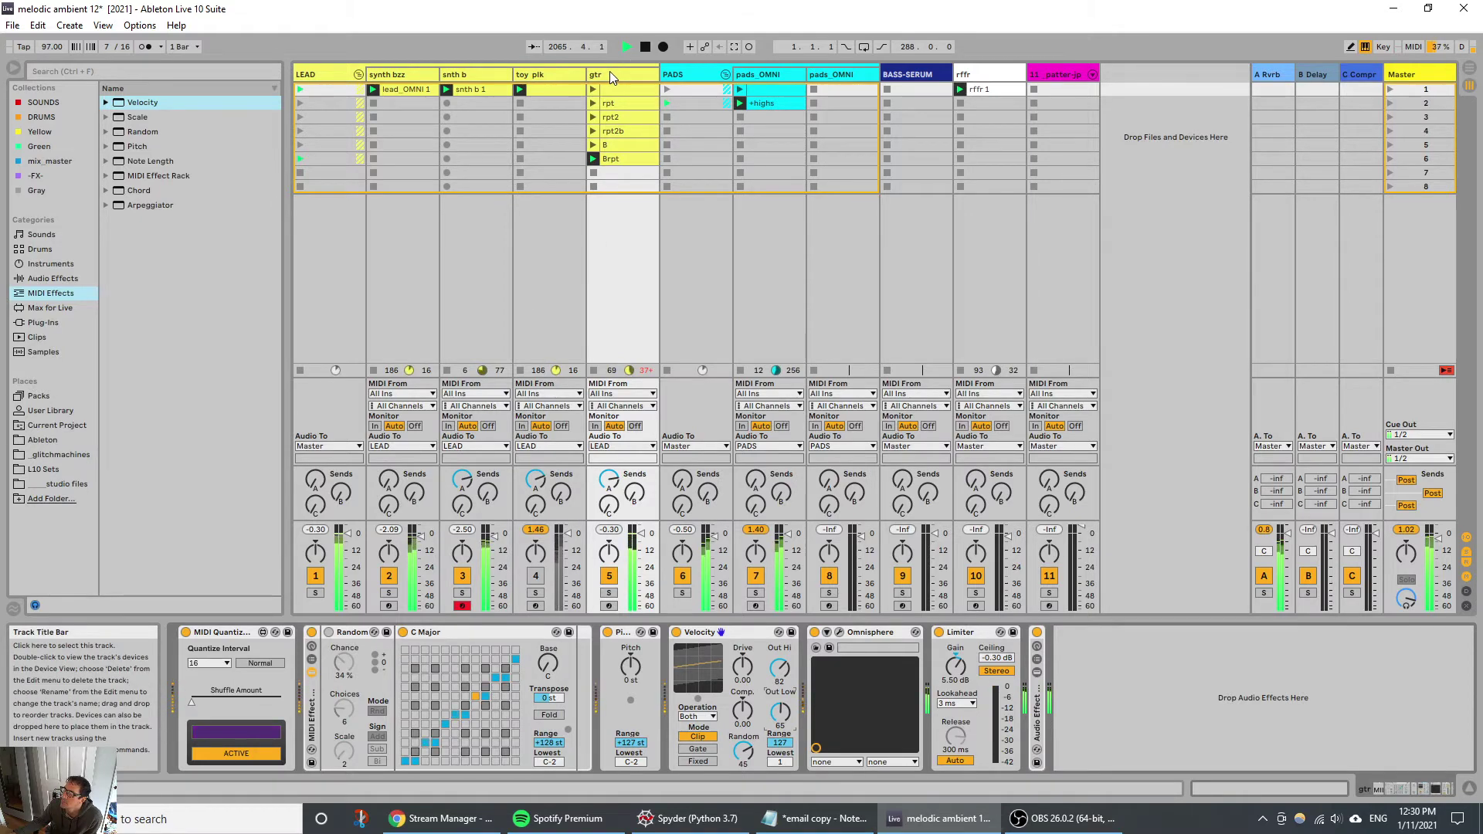
# Step: Add a Compressor to the PADS group, sidechained from LEAD, with the threshold at -14.9 dB
pyautogui.click(692, 76)
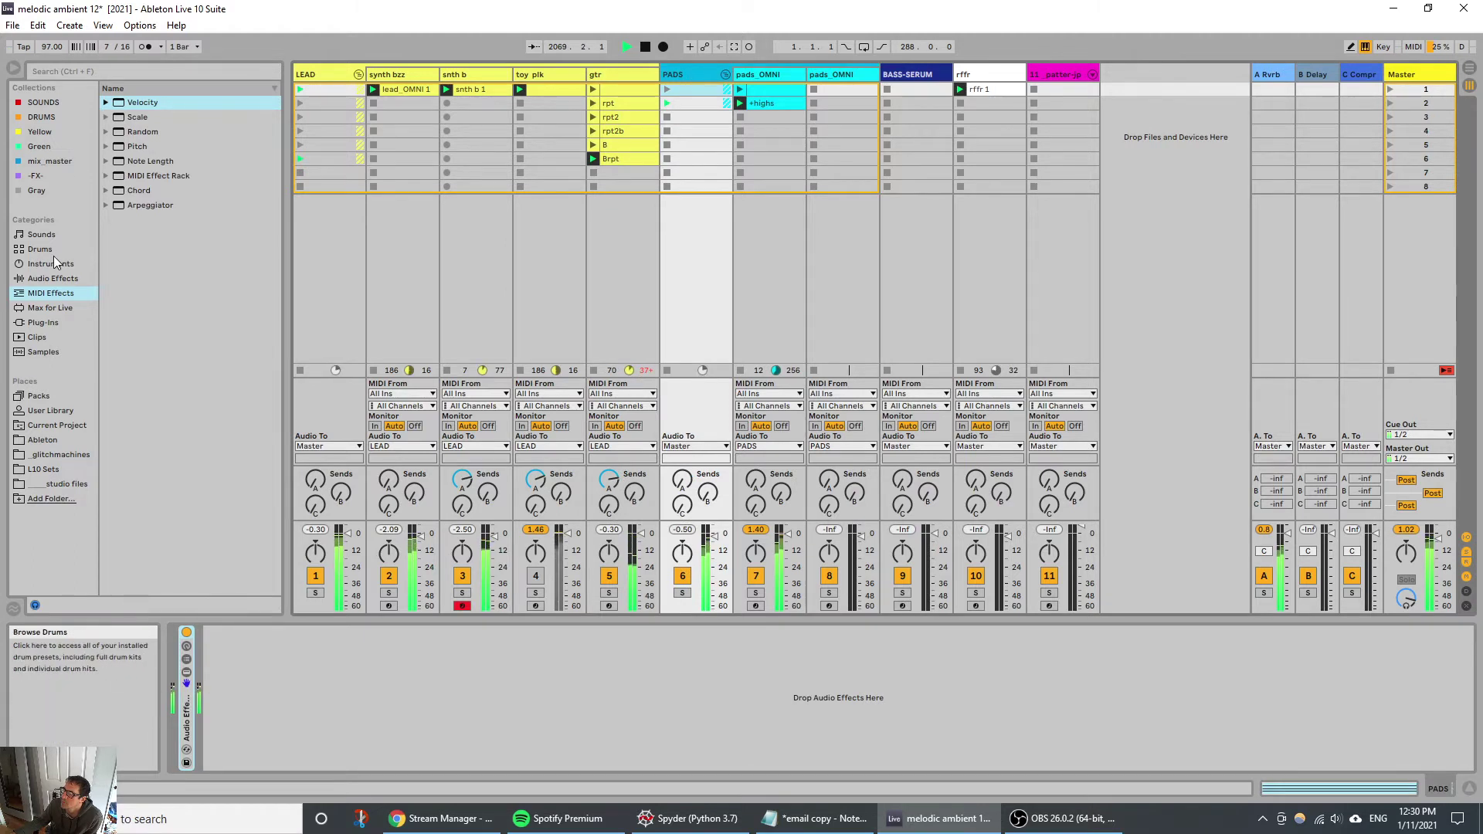
pyautogui.click(52, 278)
pyautogui.click(150, 221)
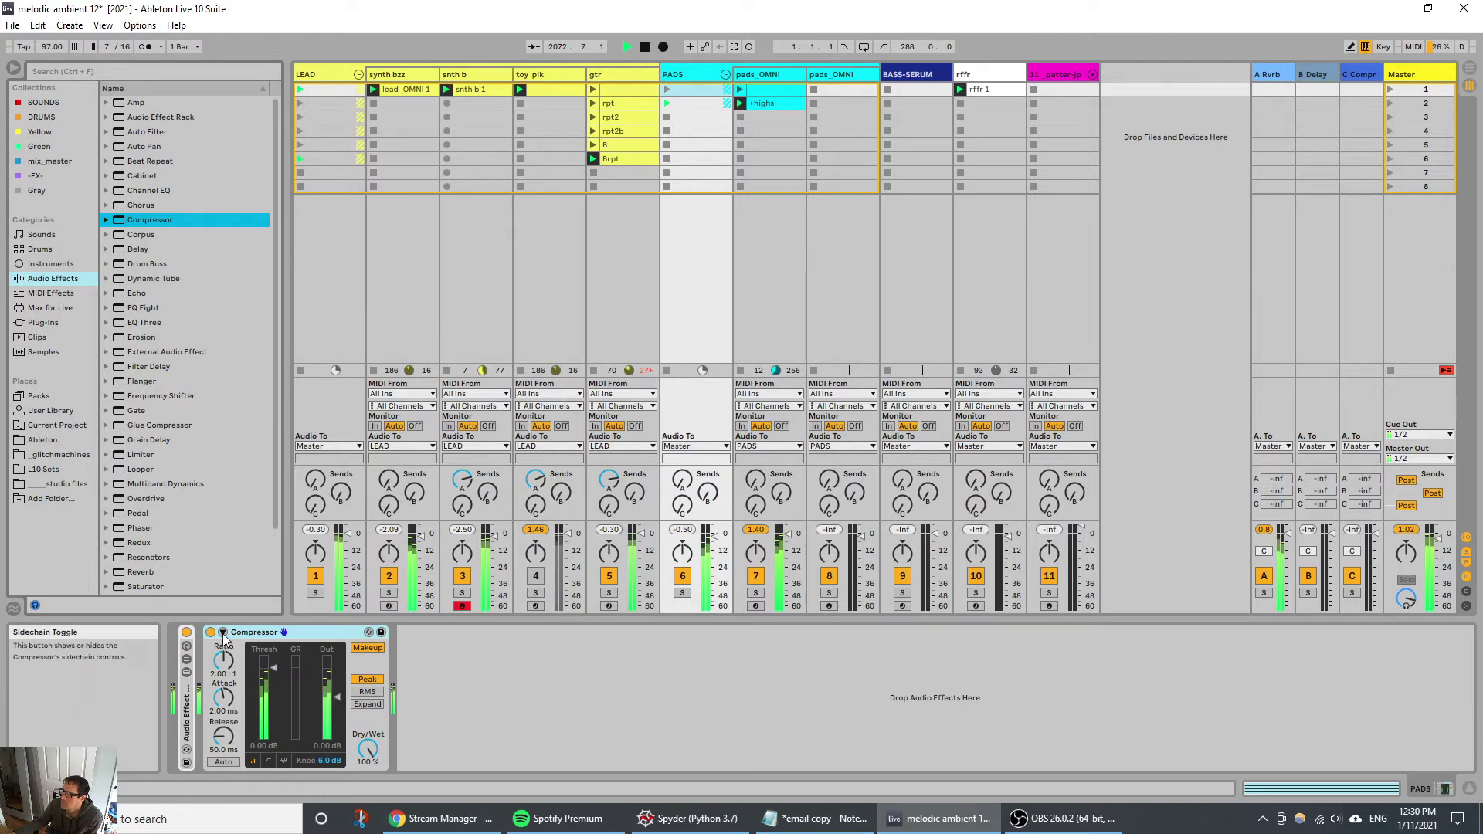
pyautogui.click(234, 670)
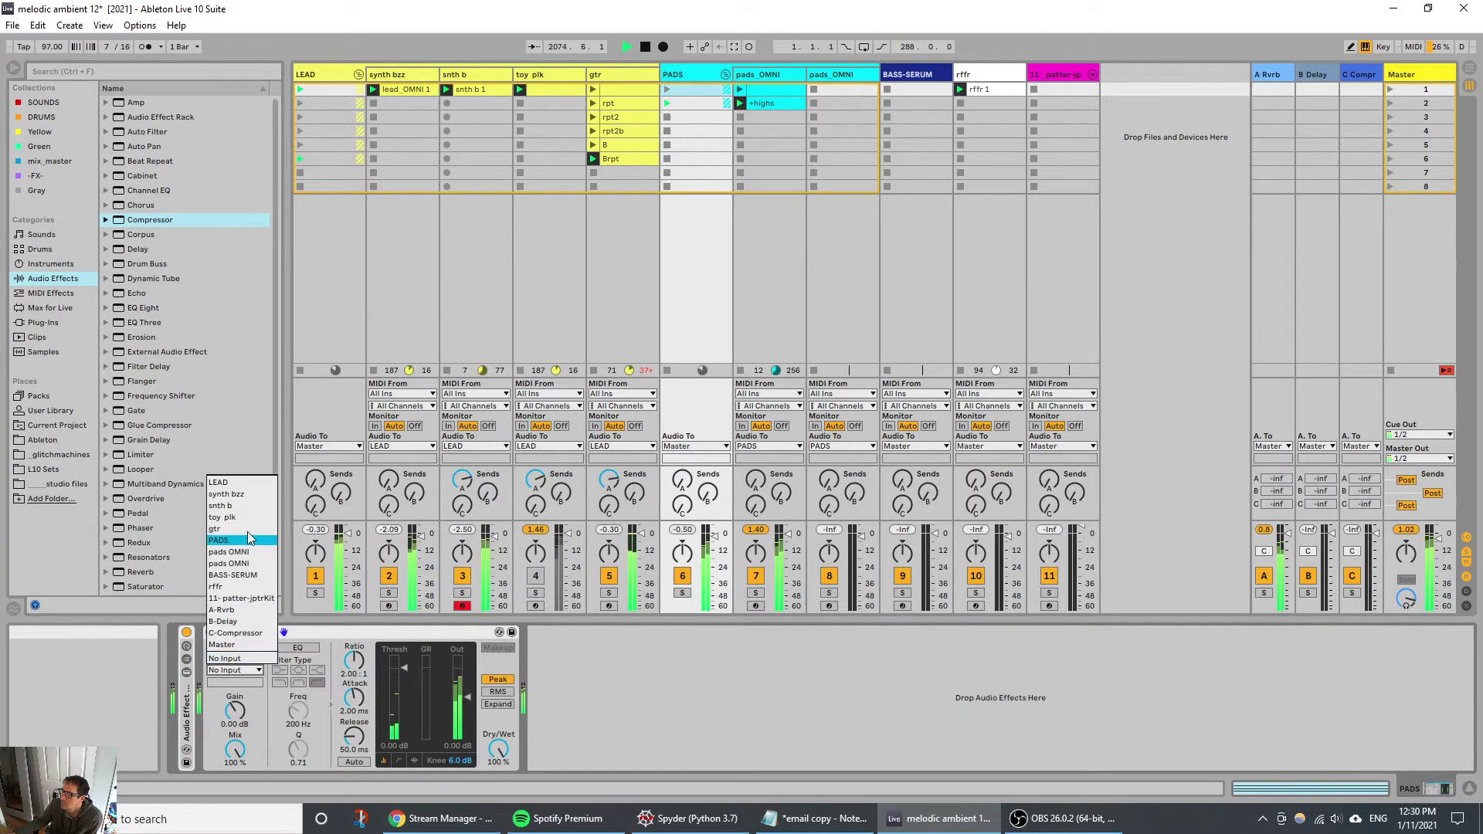
pyautogui.click(247, 482)
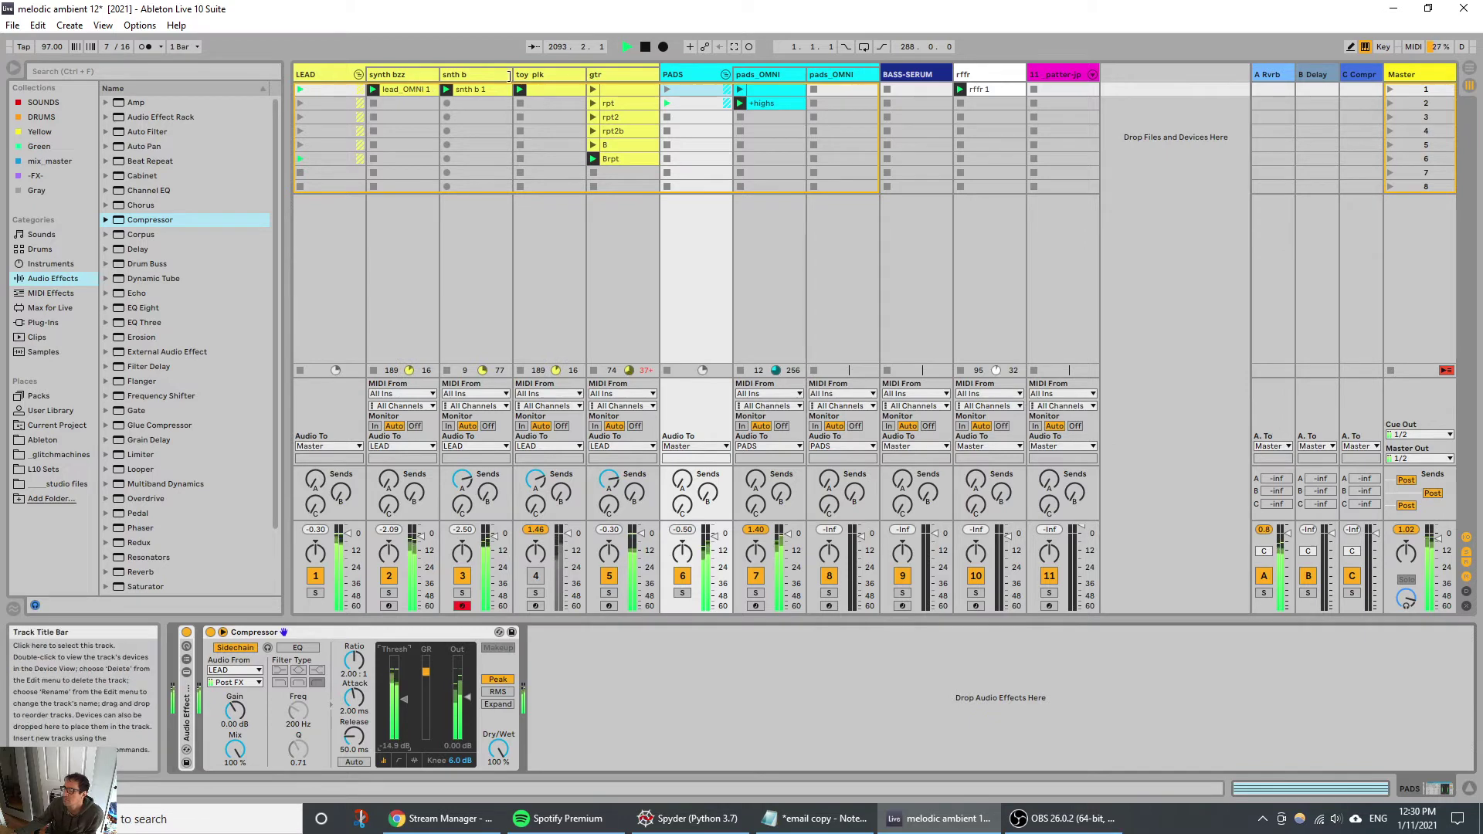
# Step: Group the synth bzz and snth b tracks together inside the LEAD group
pyautogui.rightClick(611, 78)
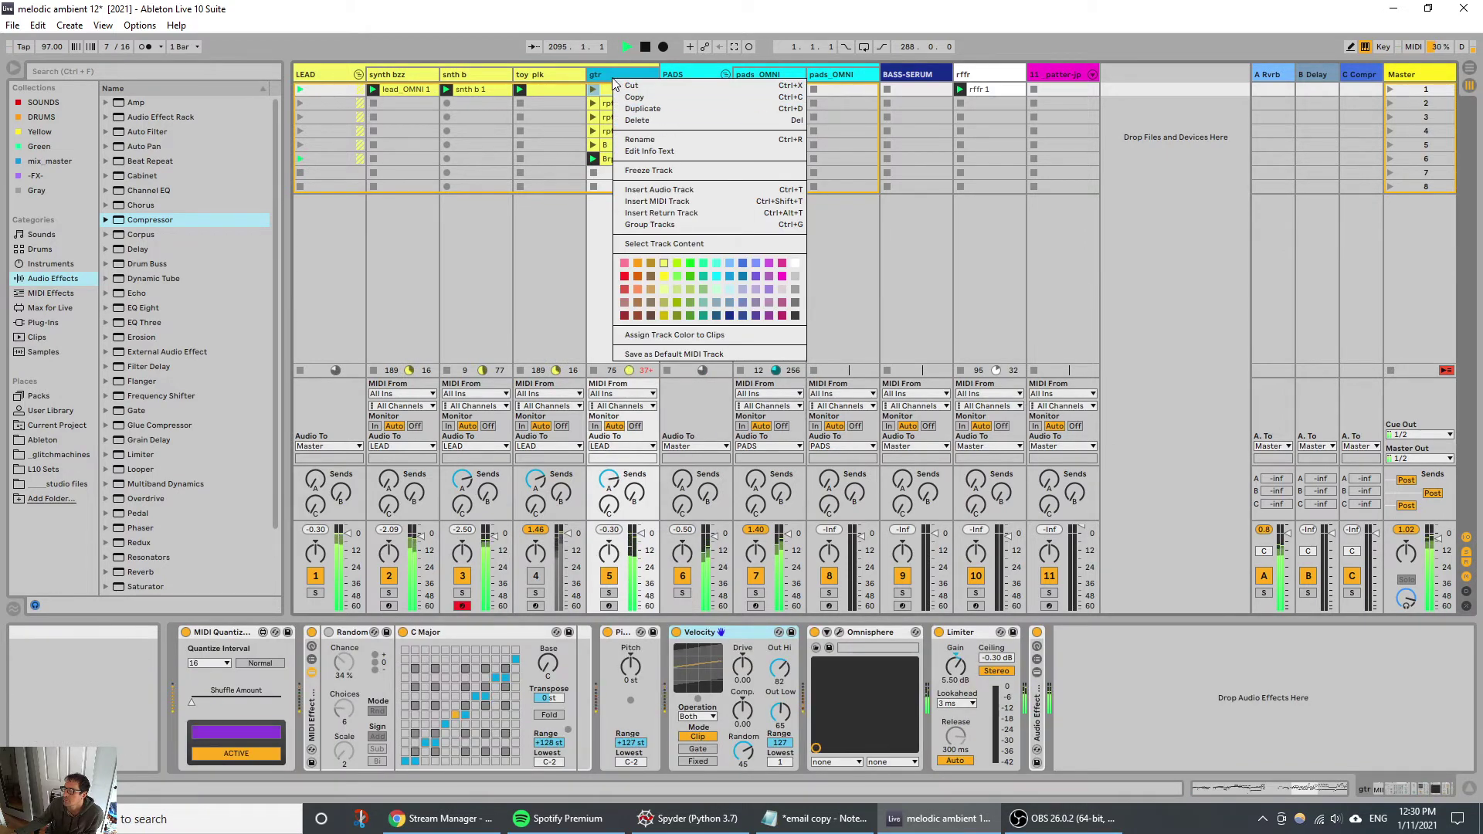
pyautogui.click(594, 73)
pyautogui.click(420, 71)
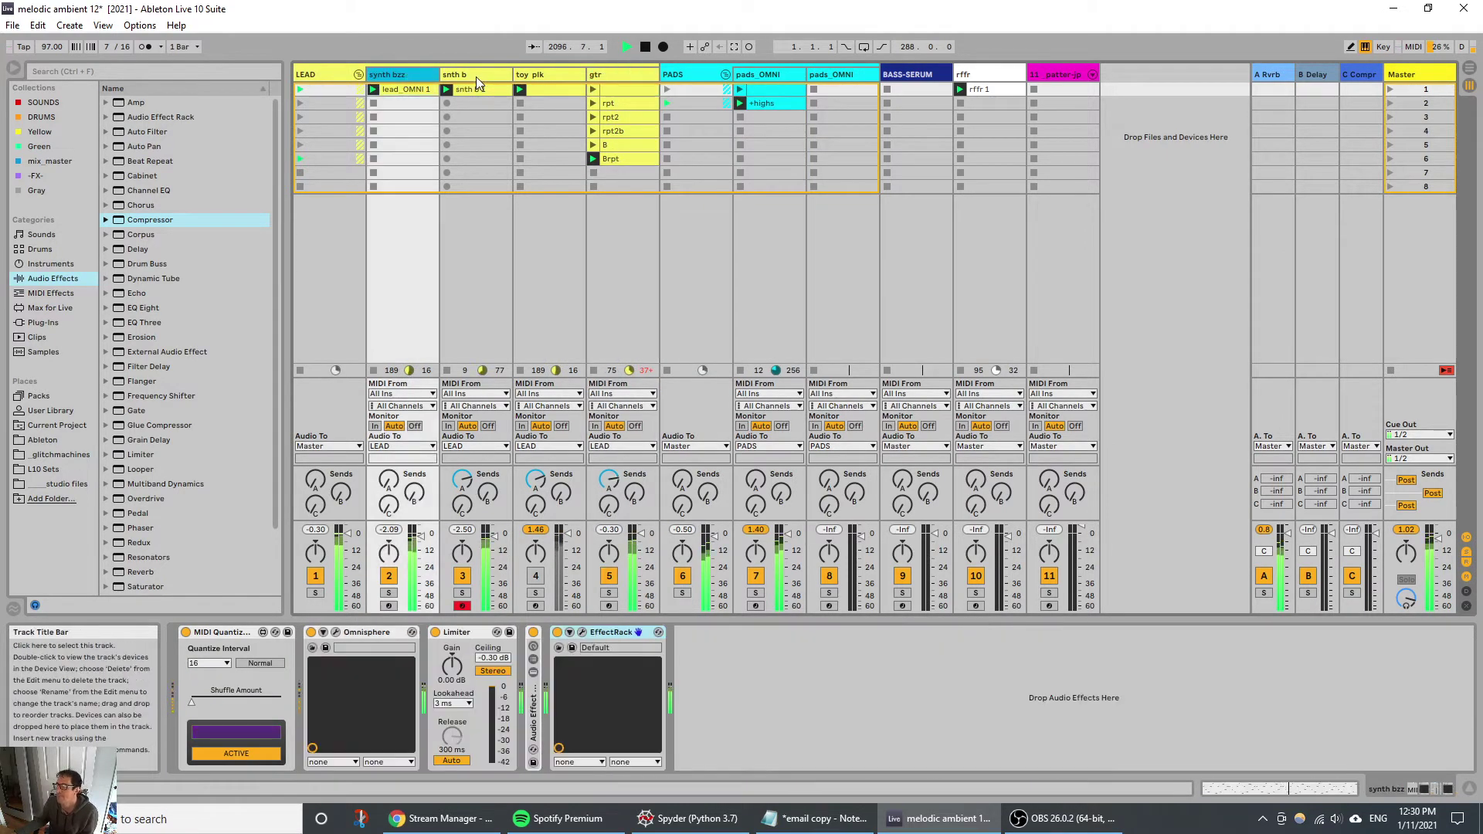
pyautogui.click(476, 76)
pyautogui.rightClick(476, 77)
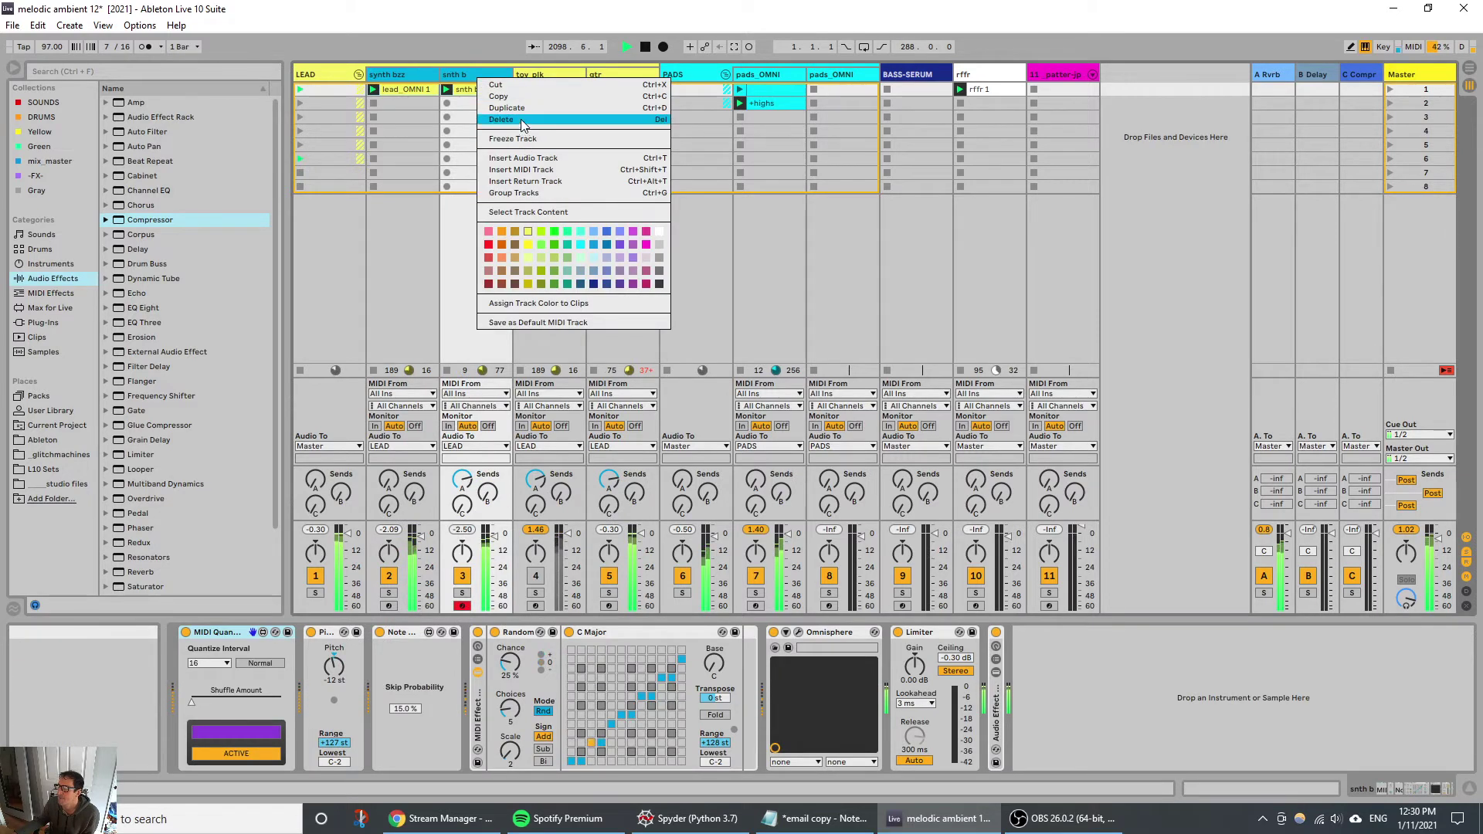
pyautogui.click(511, 193)
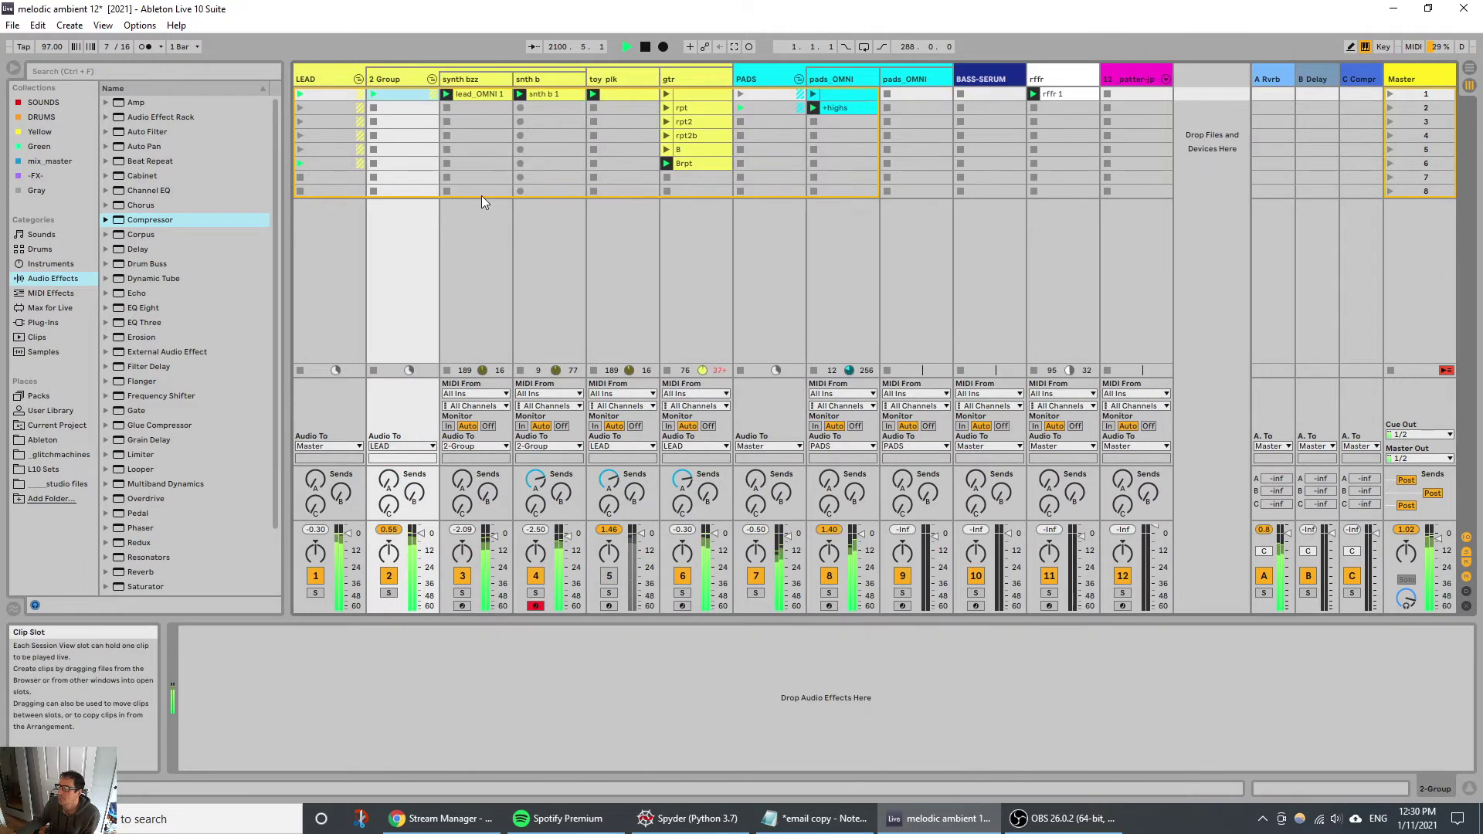
# Step: Add a Compressor to the 2 Group track, sidechain it from the gtr track, and lower its threshold to about -14.5 dB
pyautogui.doubleClick(150, 220)
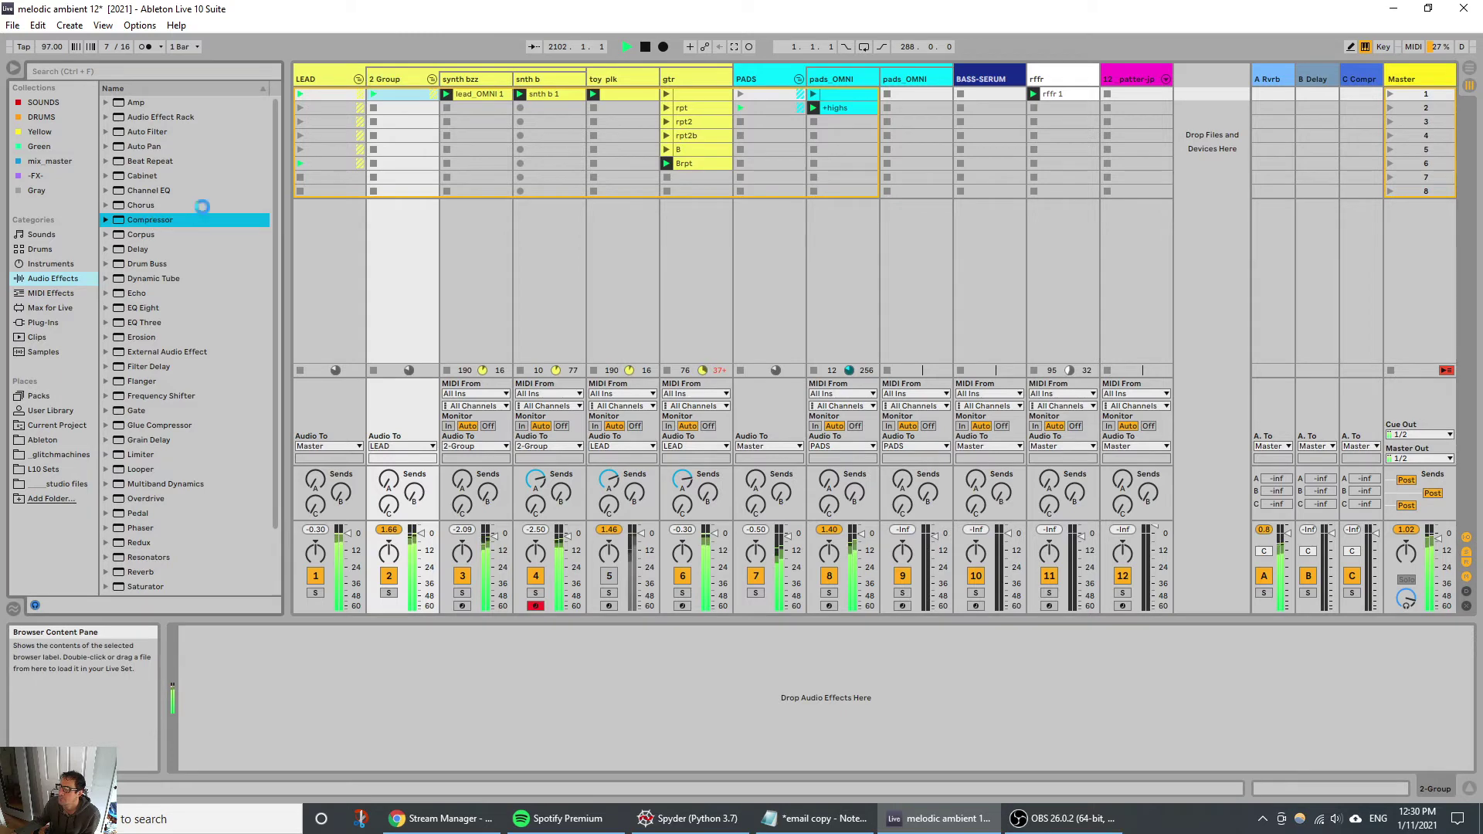
pyautogui.click(198, 633)
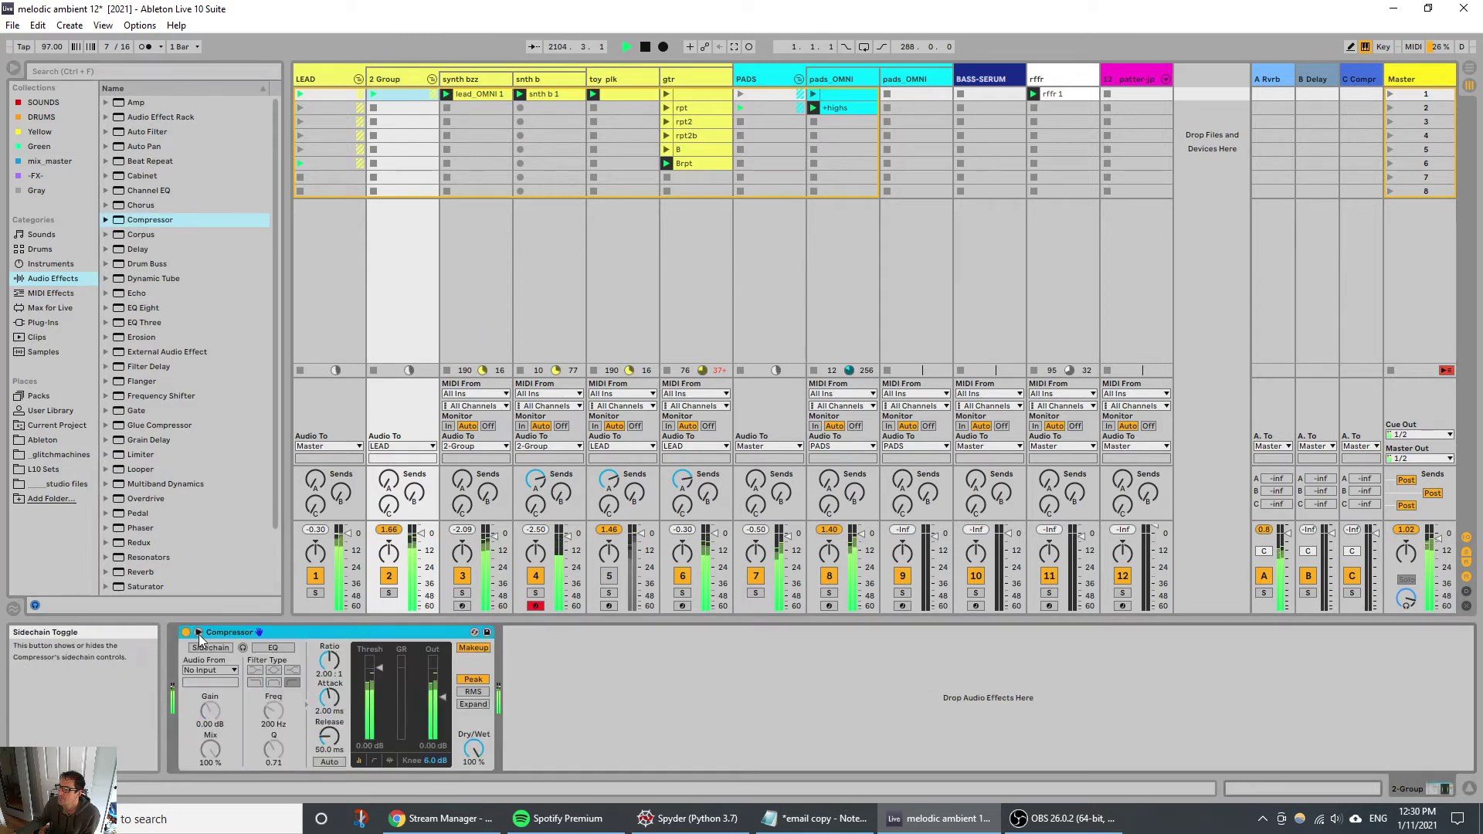
pyautogui.click(222, 649)
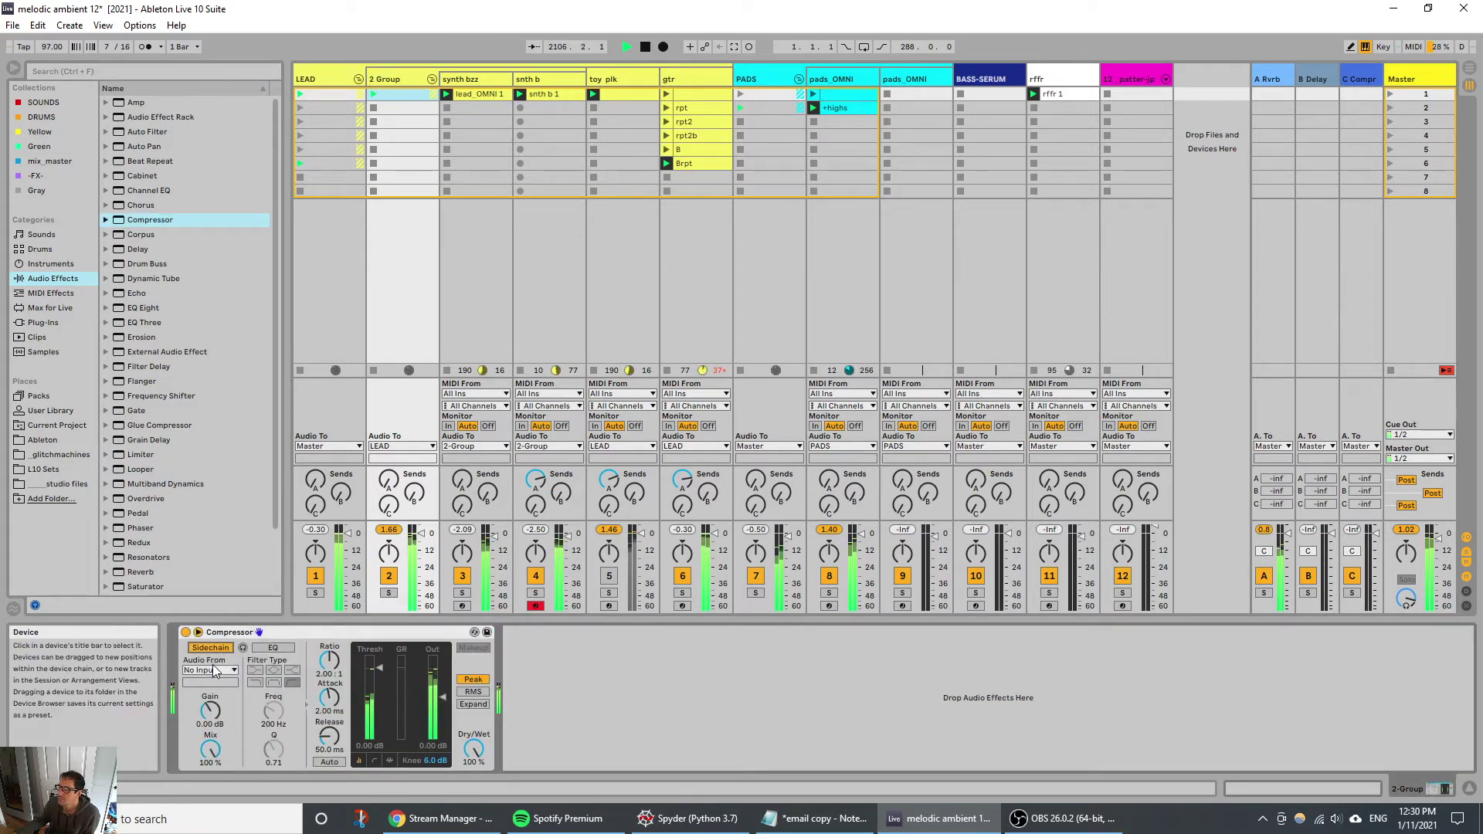
pyautogui.click(215, 671)
pyautogui.click(204, 568)
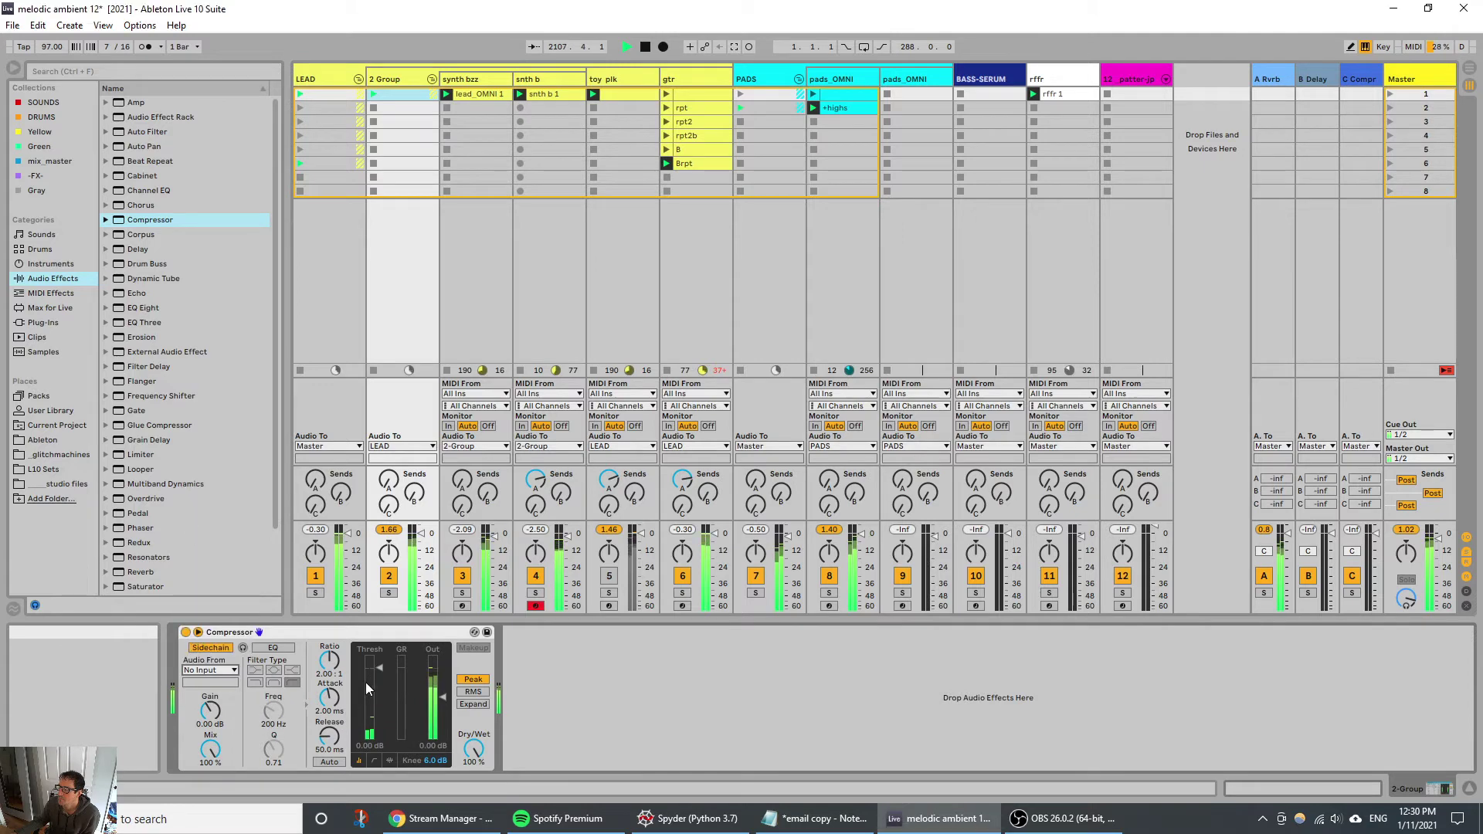
pyautogui.moveTo(378, 666); pyautogui.dragTo(379, 692)
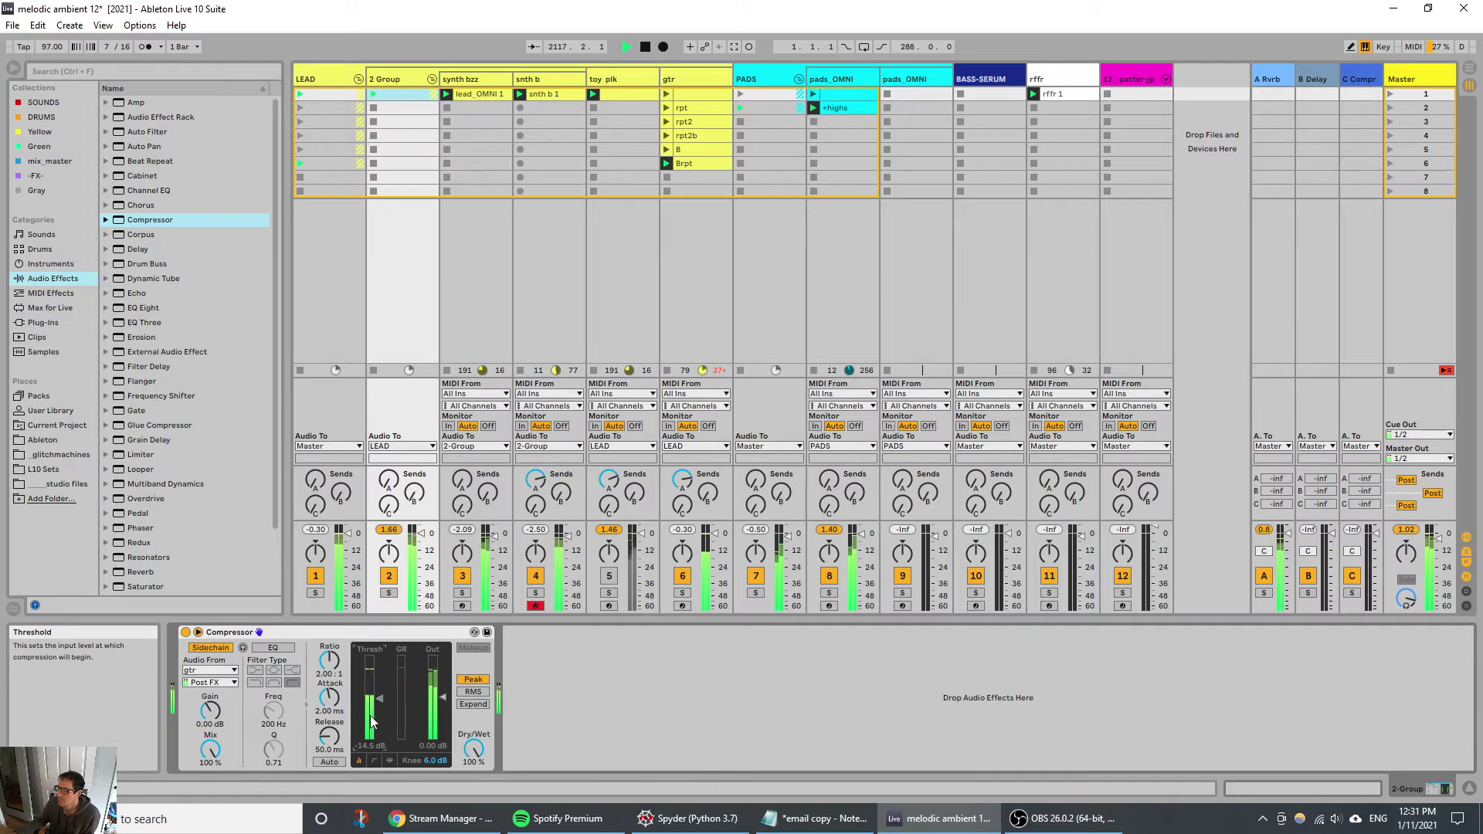
# Step: Group the toy plk and gtr tracks together inside the LEAD group
pyautogui.click(613, 78)
pyautogui.click(676, 81)
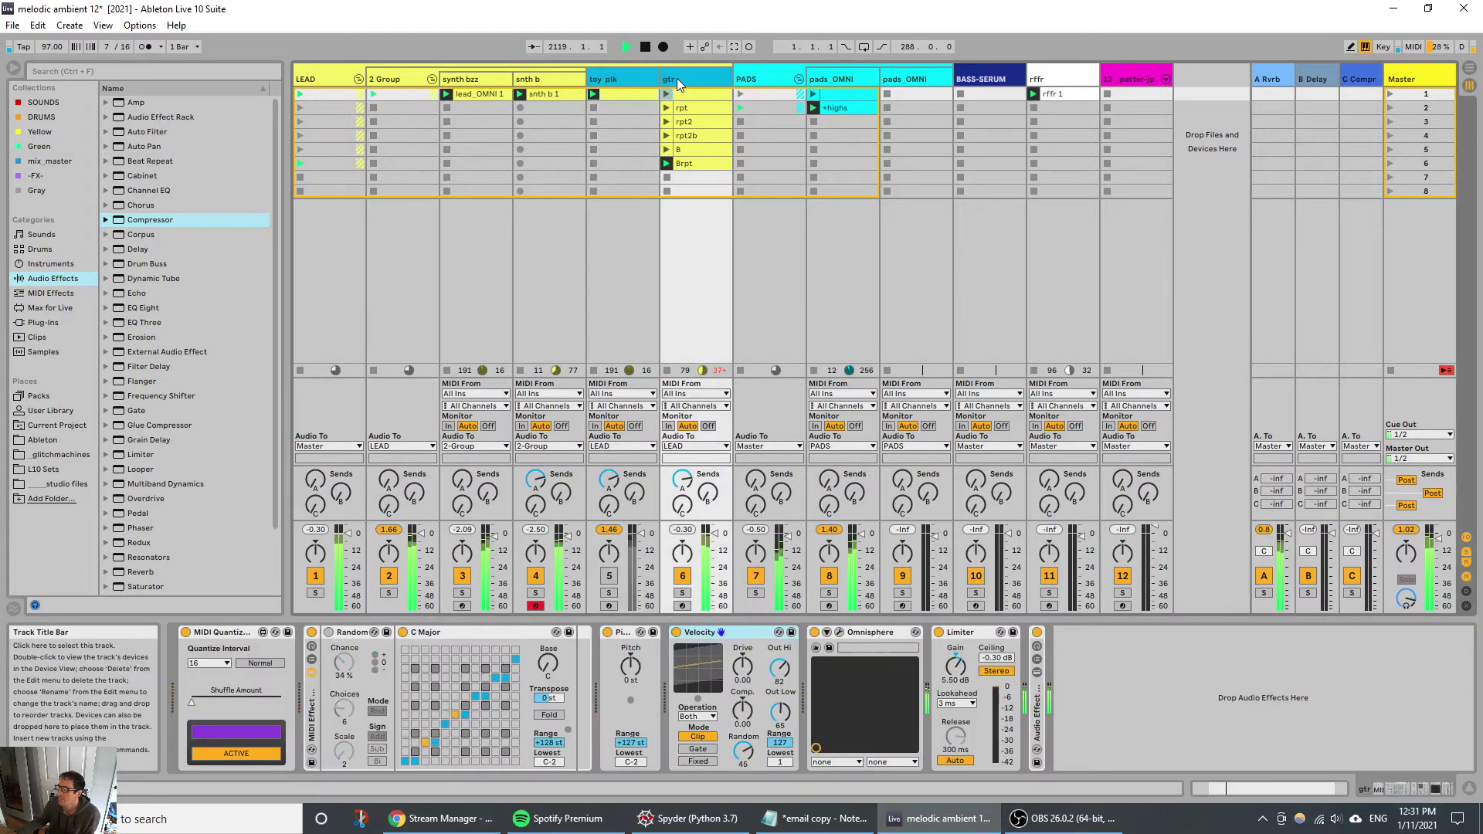
pyautogui.rightClick(677, 78)
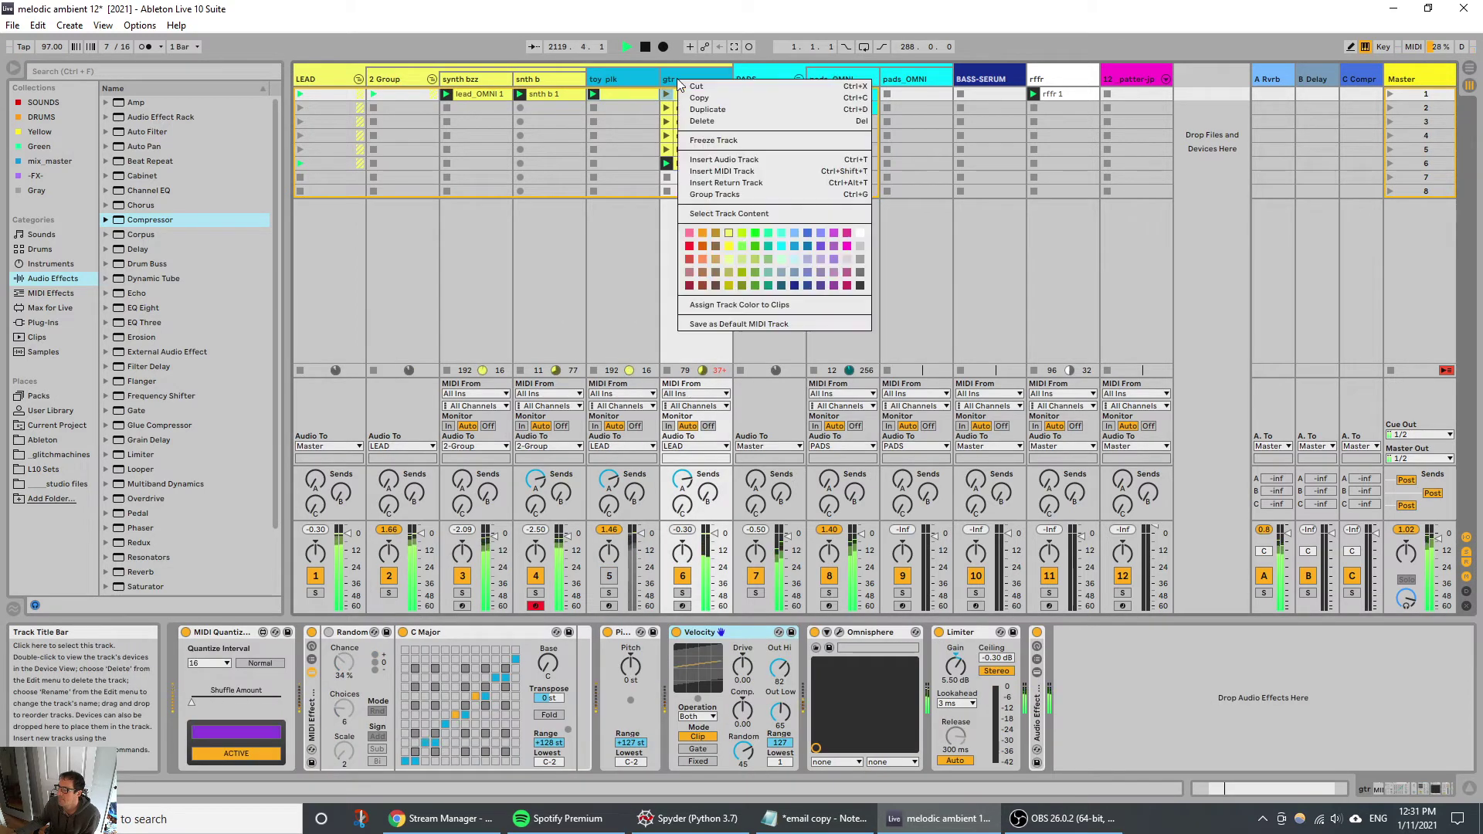
pyautogui.click(733, 195)
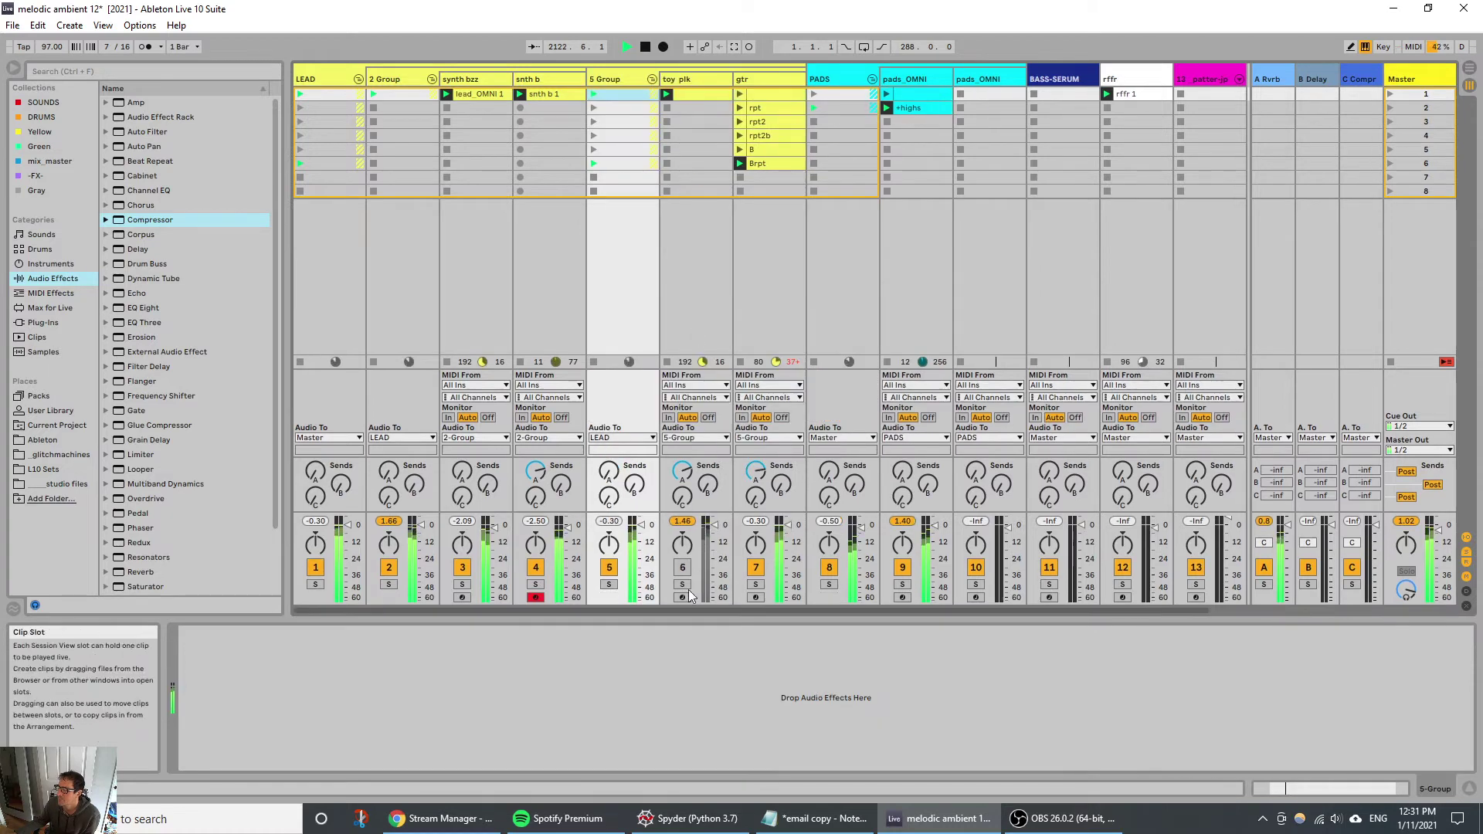
# Step: Change the sidechain source of the 2 Group's Compressor to 5-Group
pyautogui.click(417, 95)
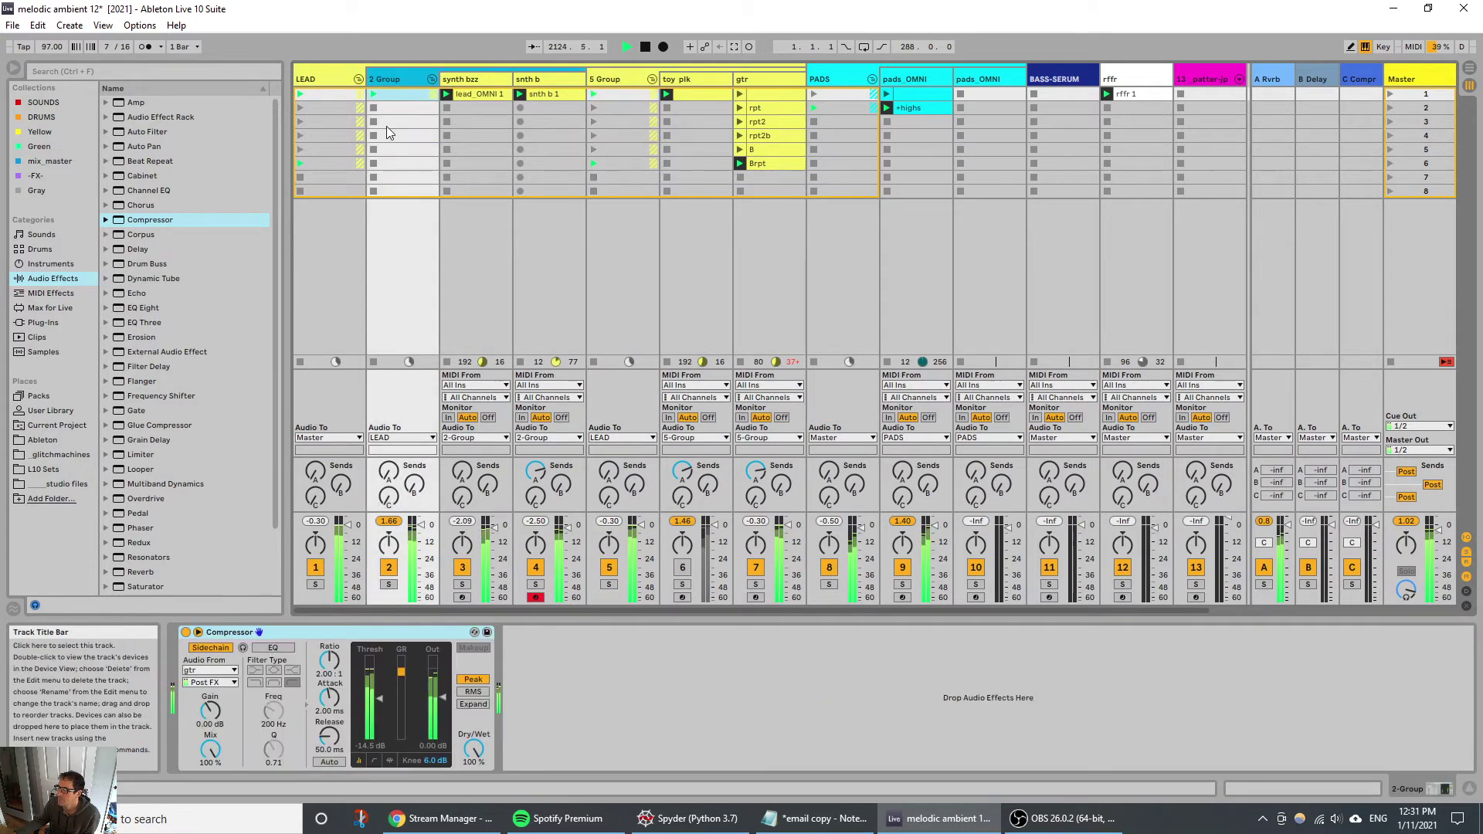
pyautogui.click(208, 668)
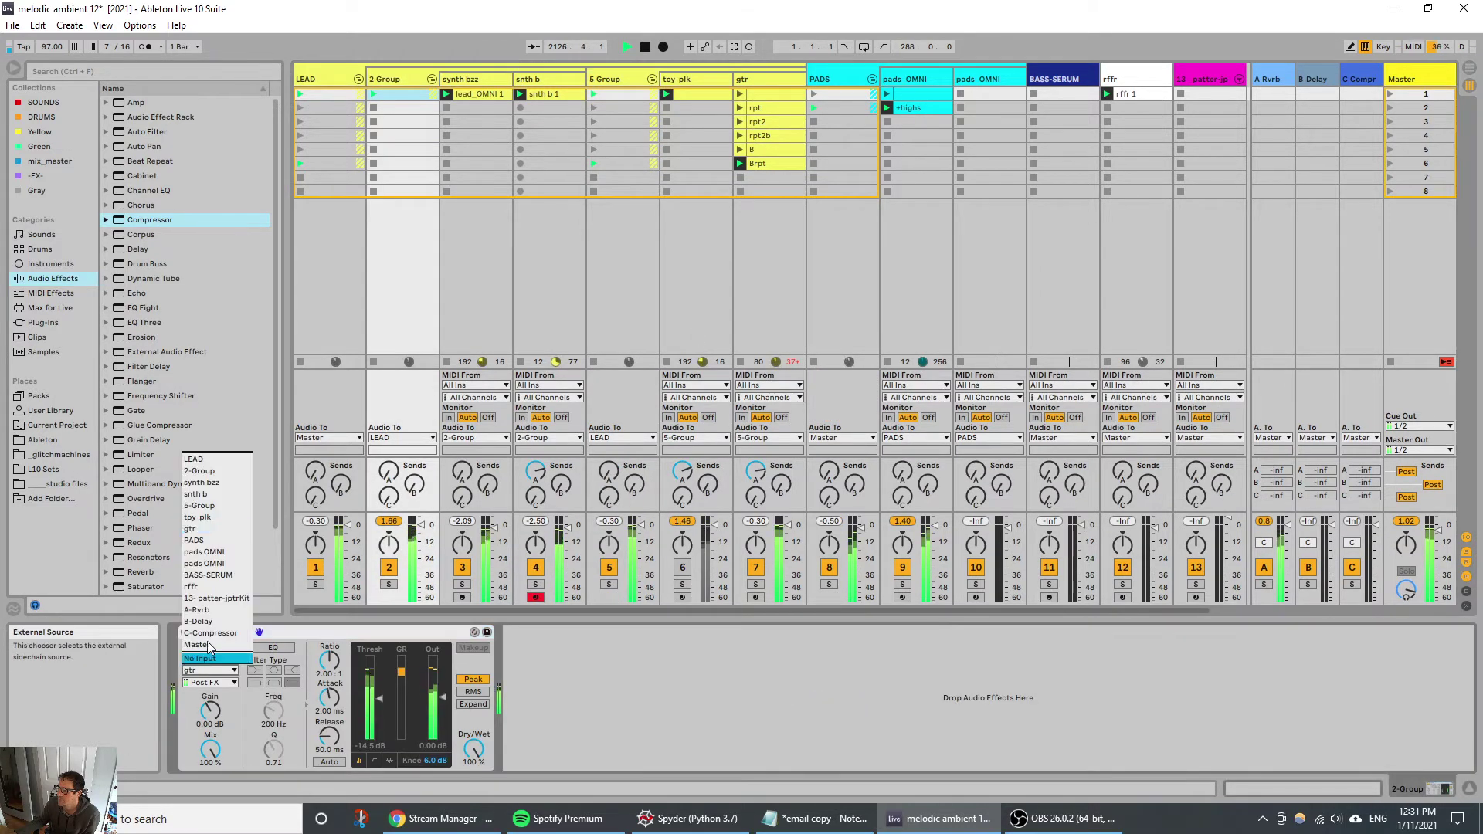
pyautogui.press('Escape')
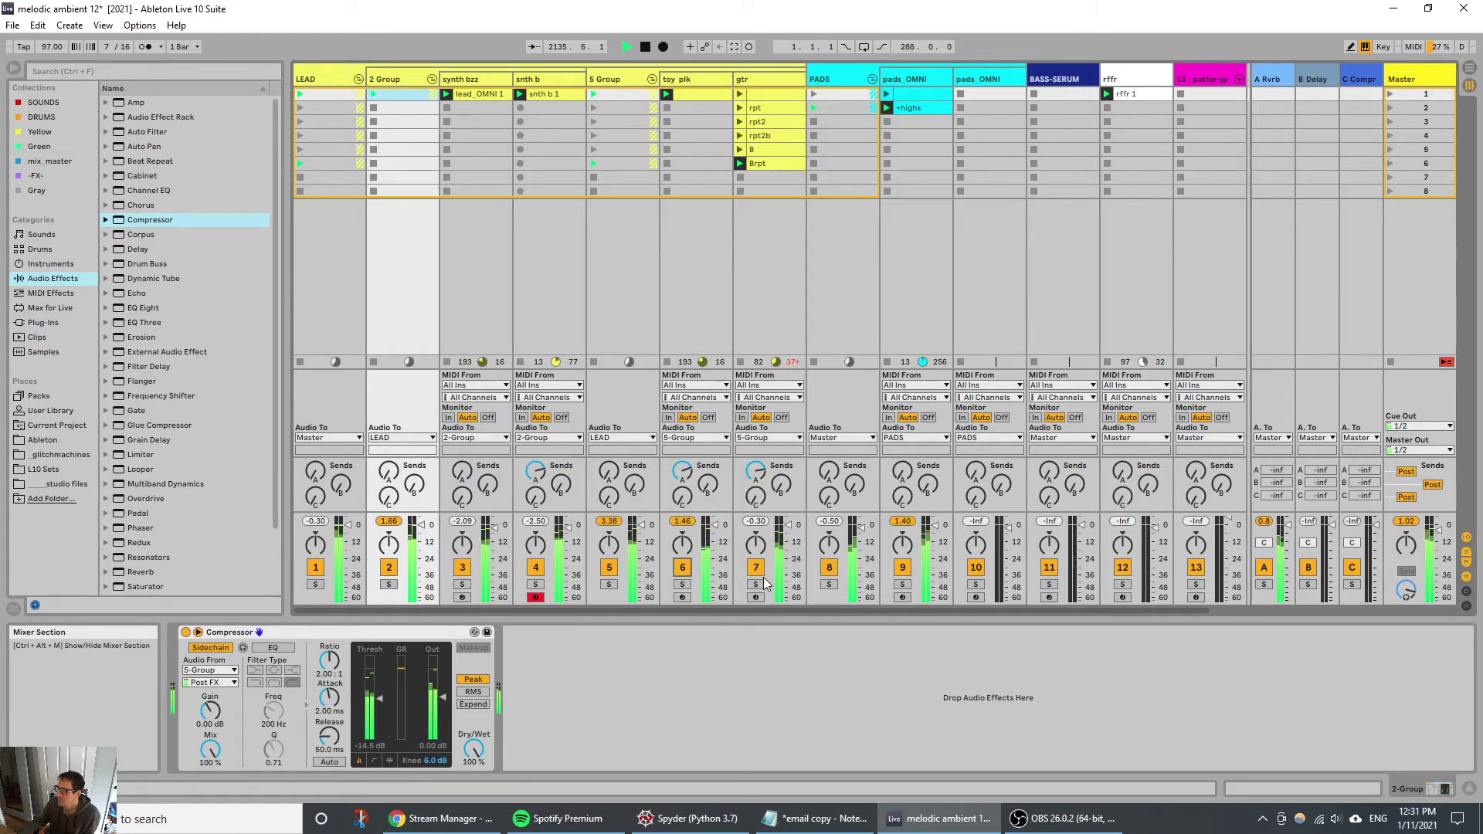
# Step: Set Choices to 5 in the toy plk track's Random device and save the Live Set
pyautogui.click(673, 290)
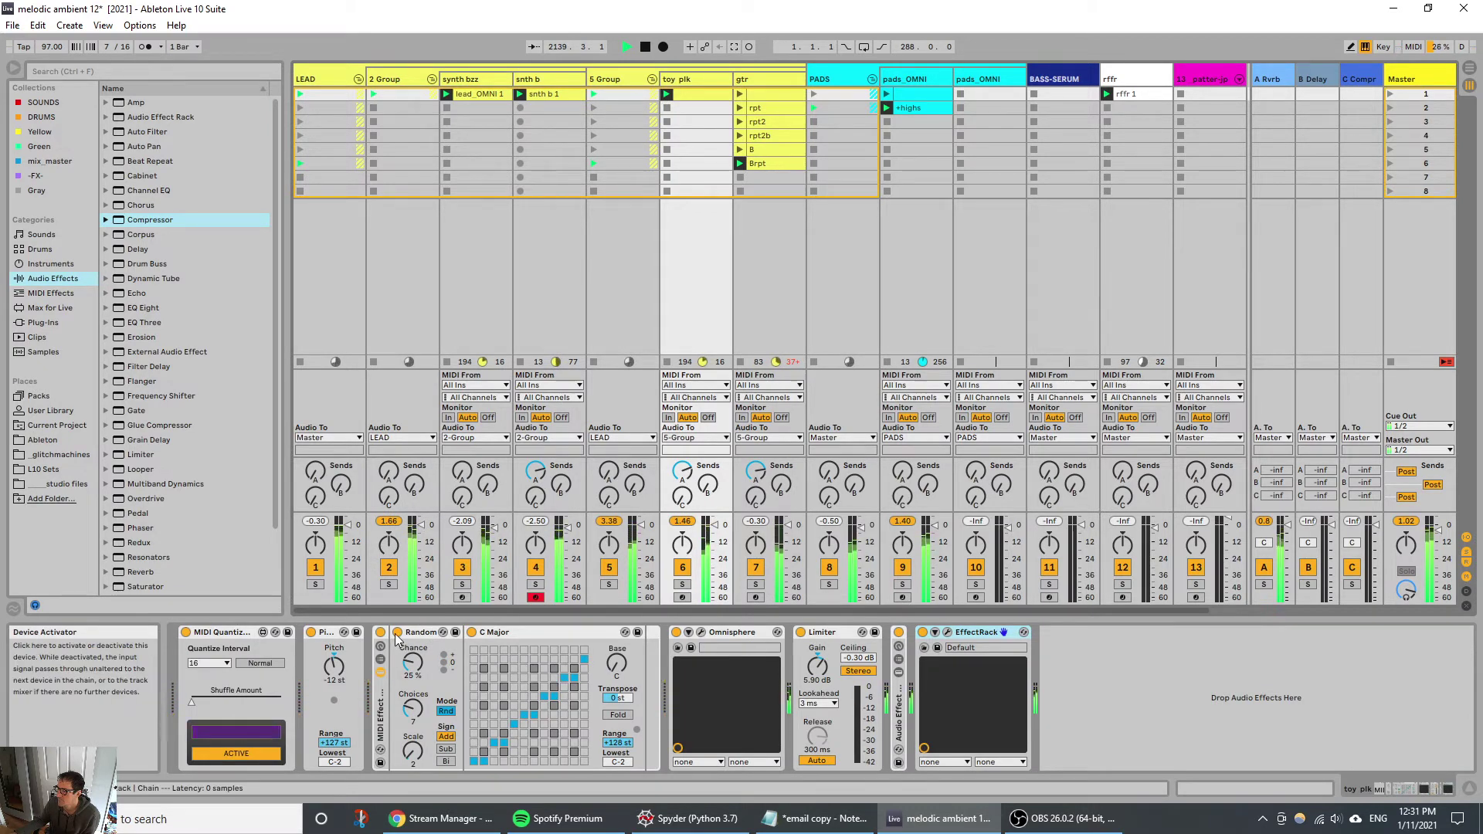
pyautogui.moveTo(413, 708); pyautogui.dragTo(413, 722)
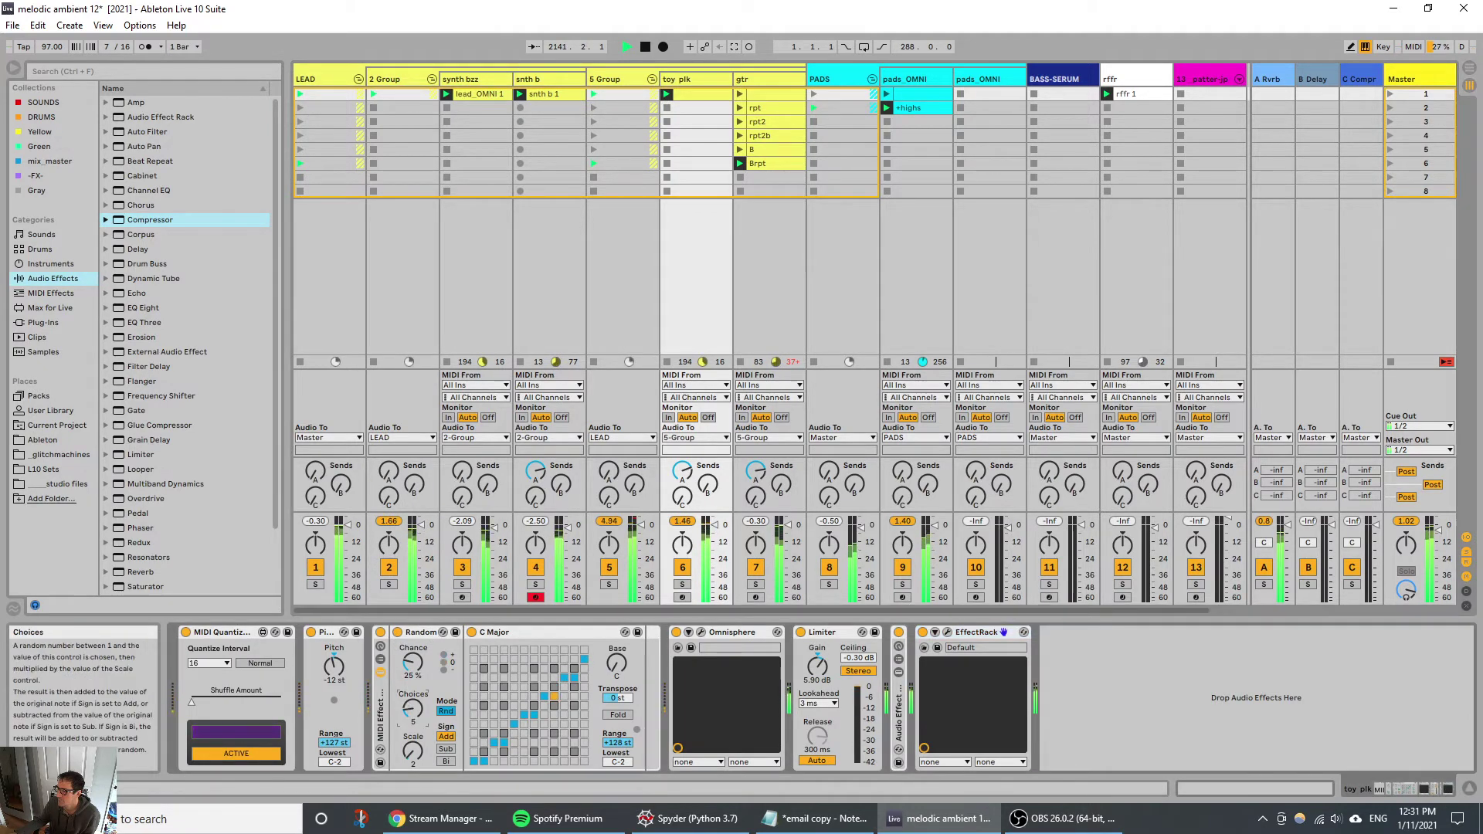
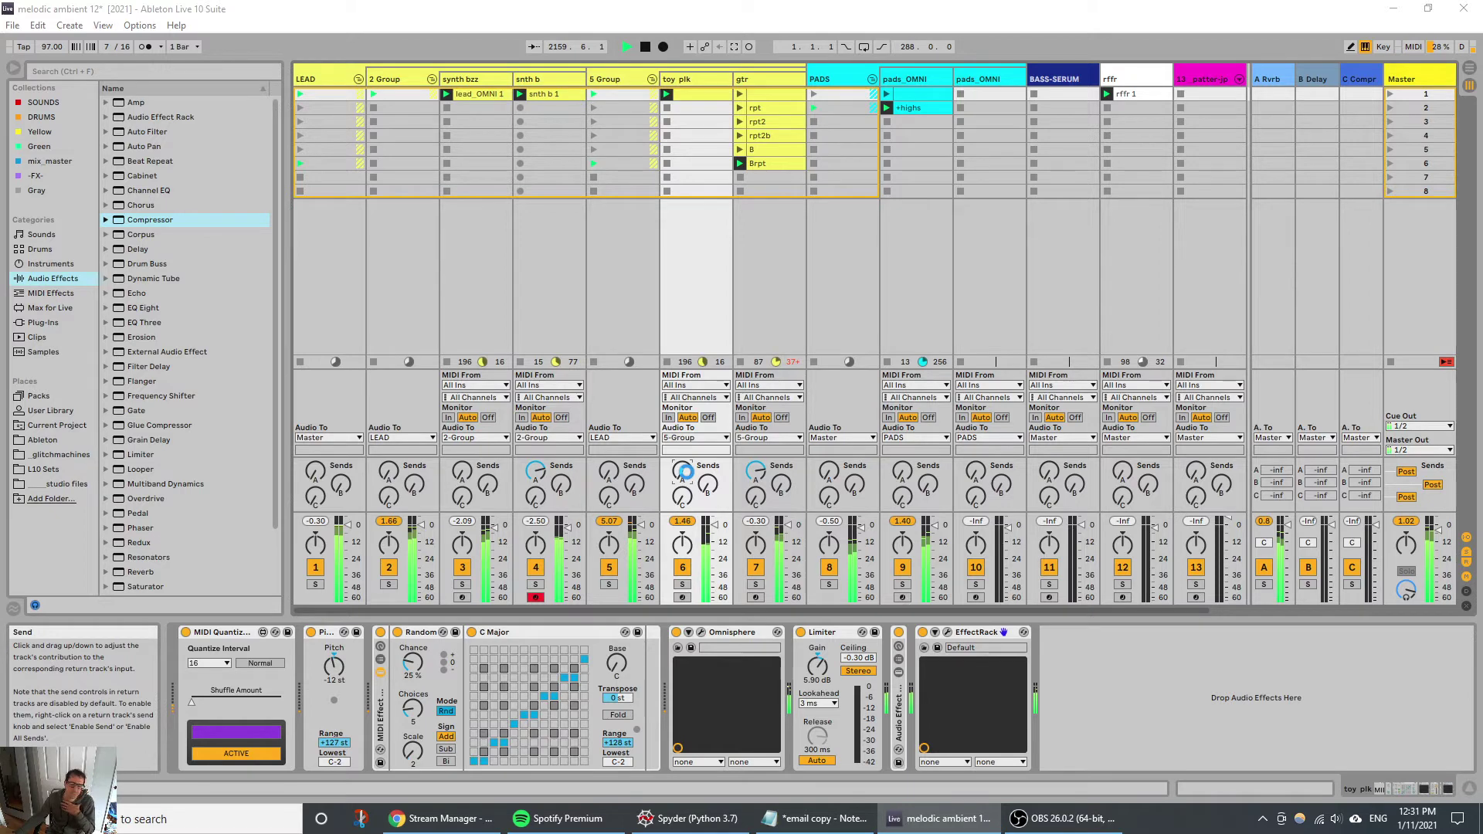
pyautogui.hotkey('ctrl', 's')
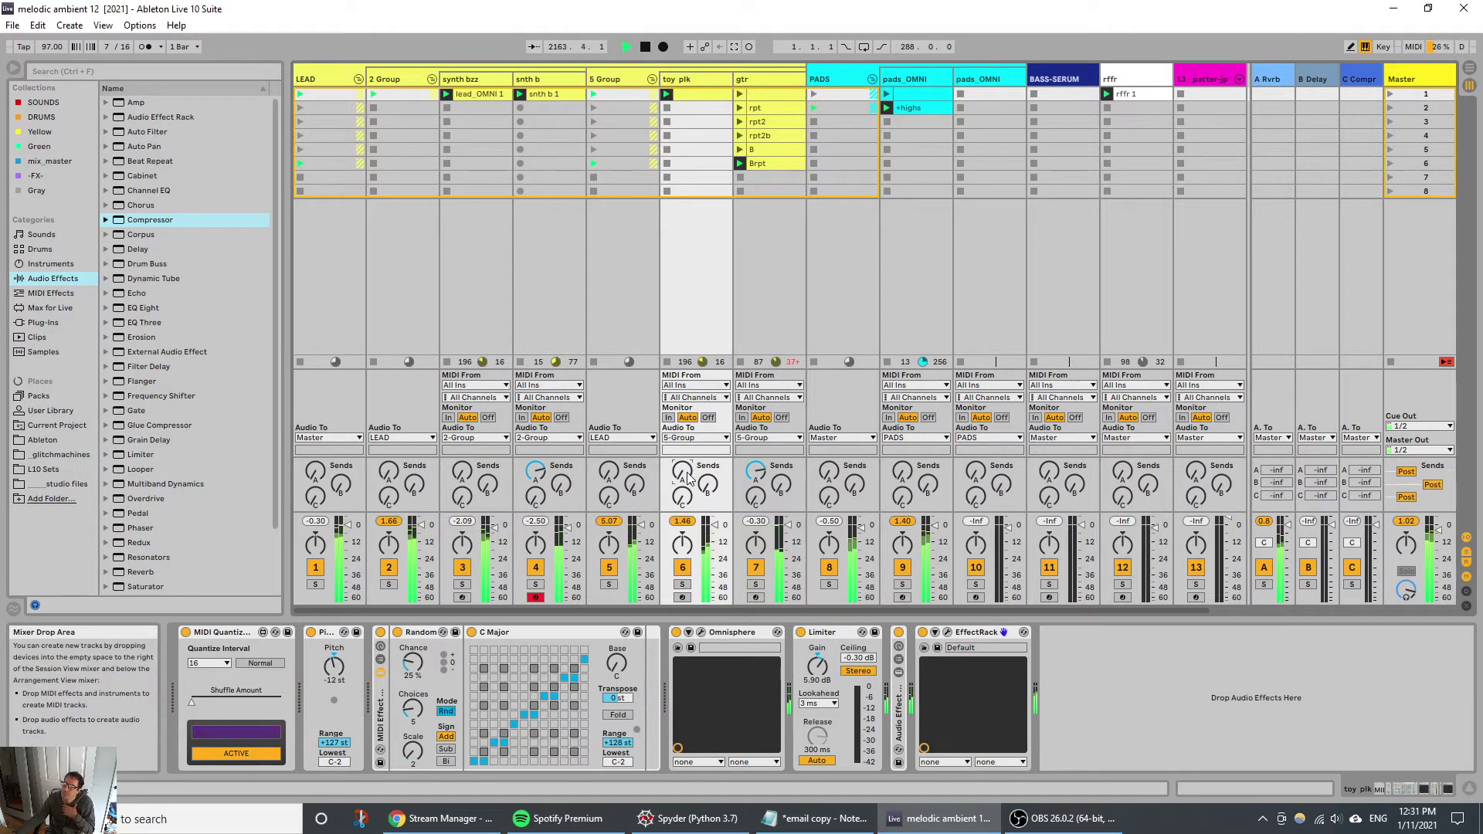
# Step: Deactivate the Random device on the toy plk track while keeping its MIDI effect rack active
pyautogui.click(381, 632)
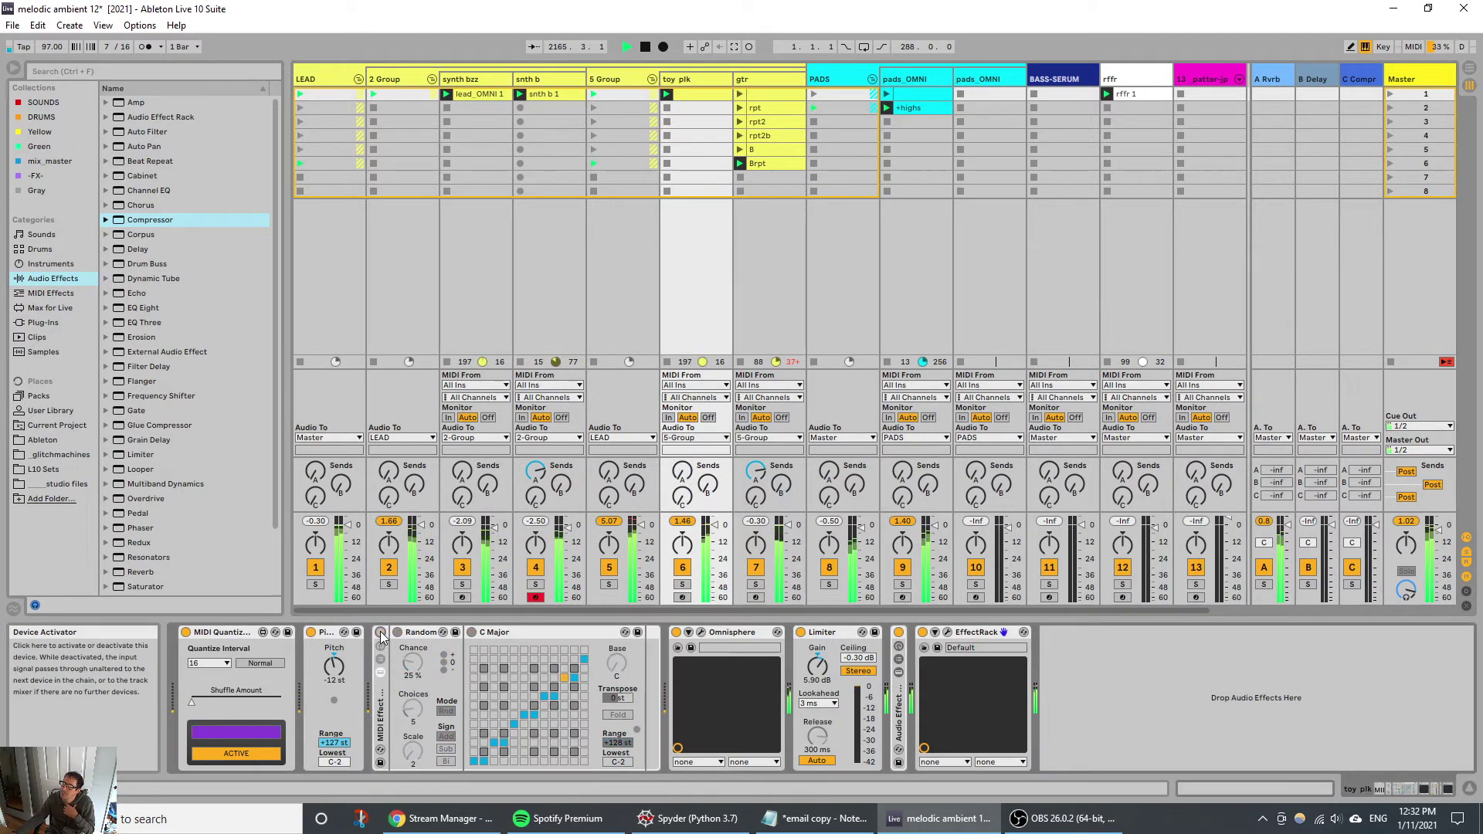
pyautogui.click(381, 633)
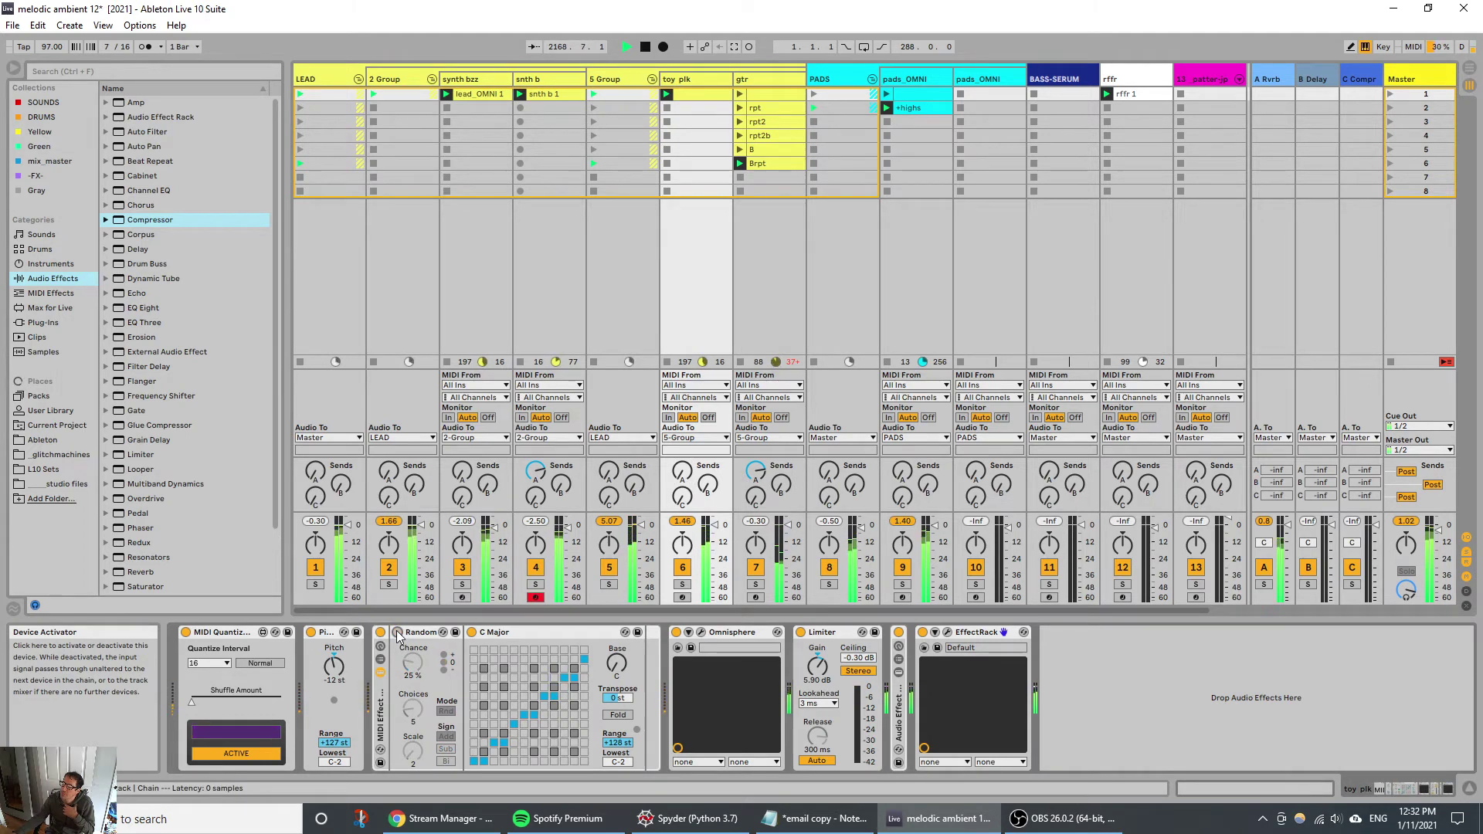
# Step: Open the toy plk clip's notes in an enlarged editor zoomed to the loop, and solo the 5 Group track
pyautogui.click(702, 99)
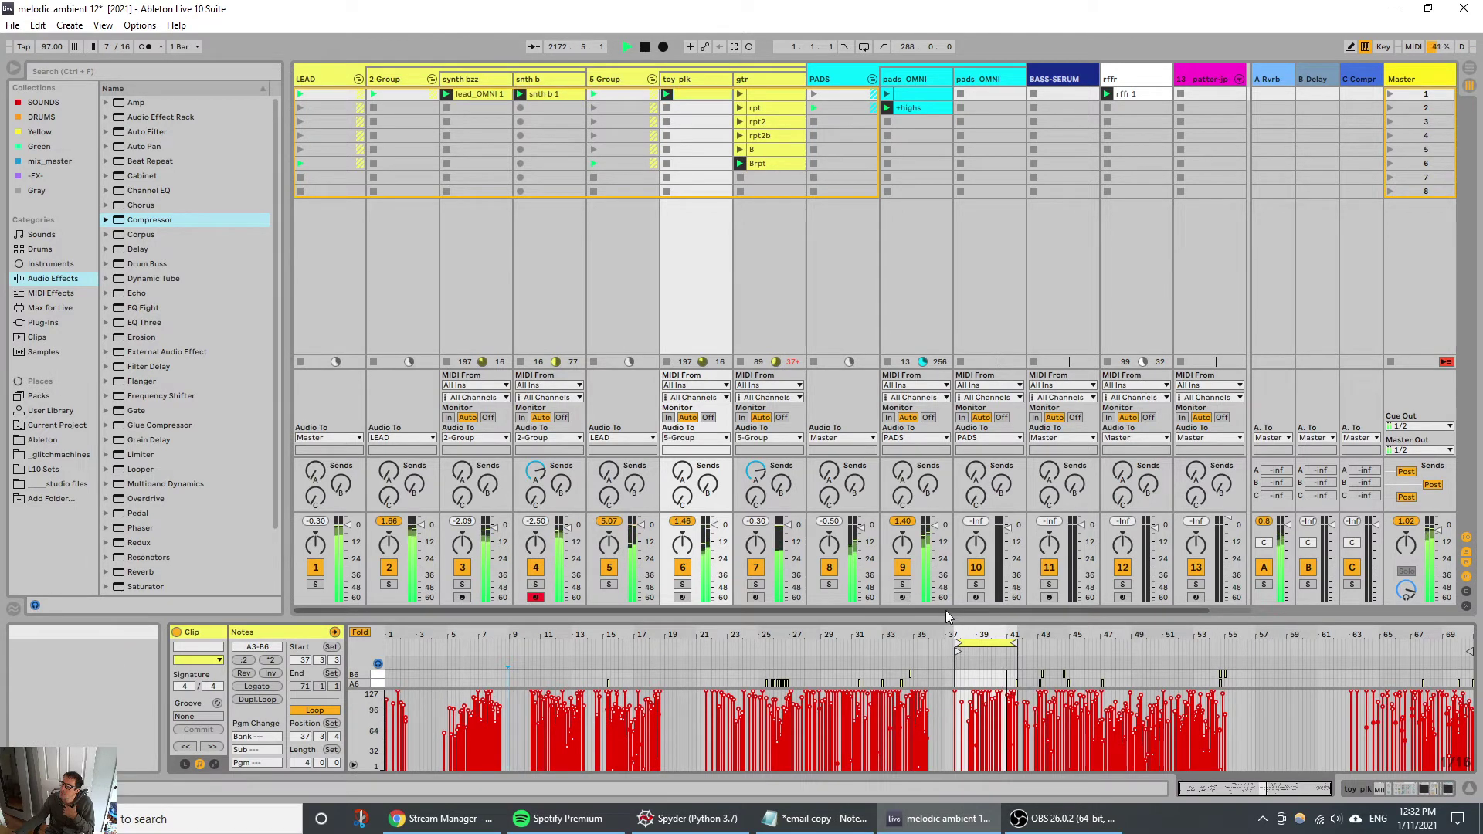
pyautogui.click(609, 584)
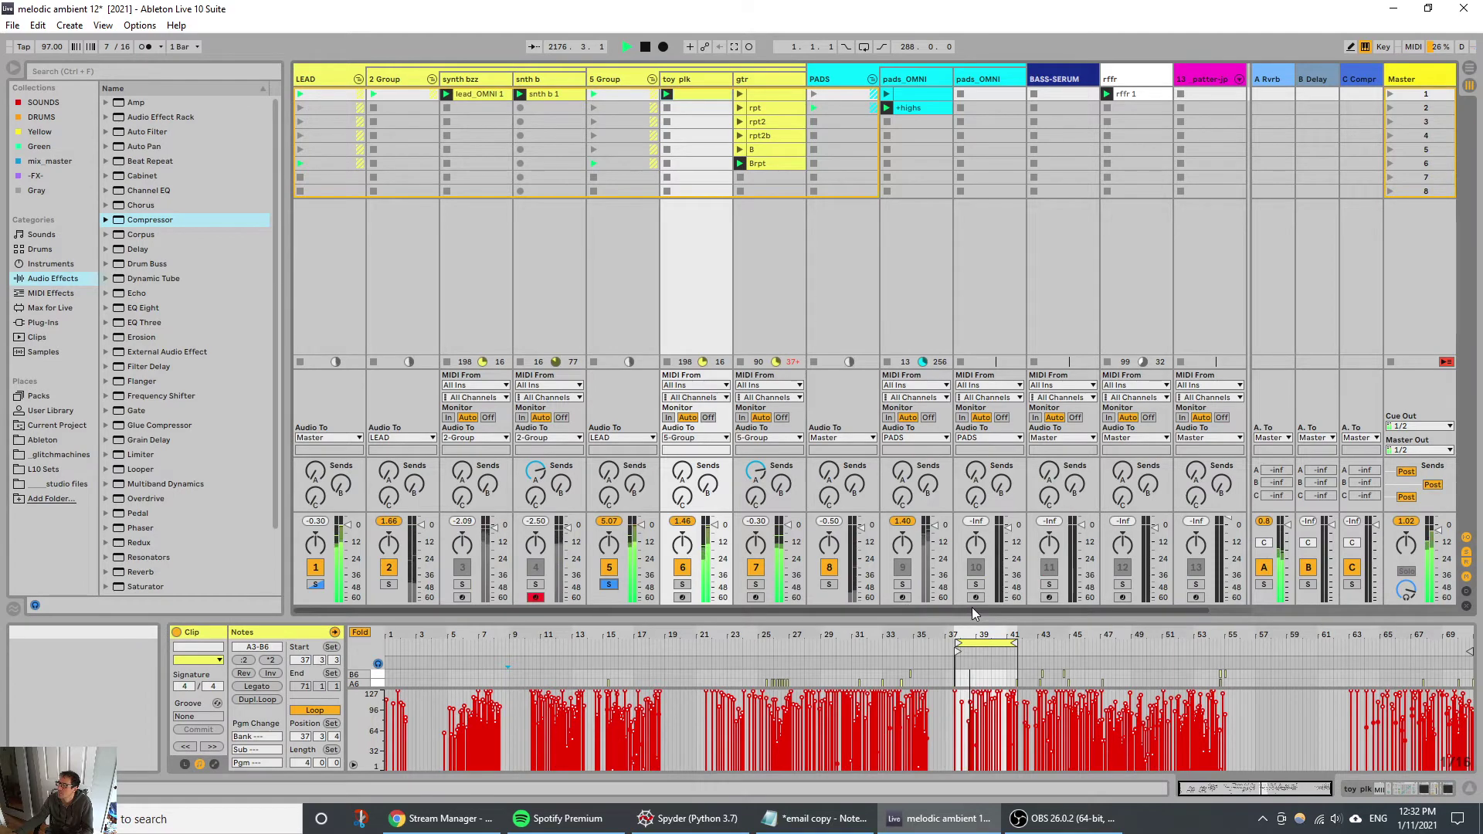
pyautogui.moveTo(972, 616); pyautogui.dragTo(998, 402)
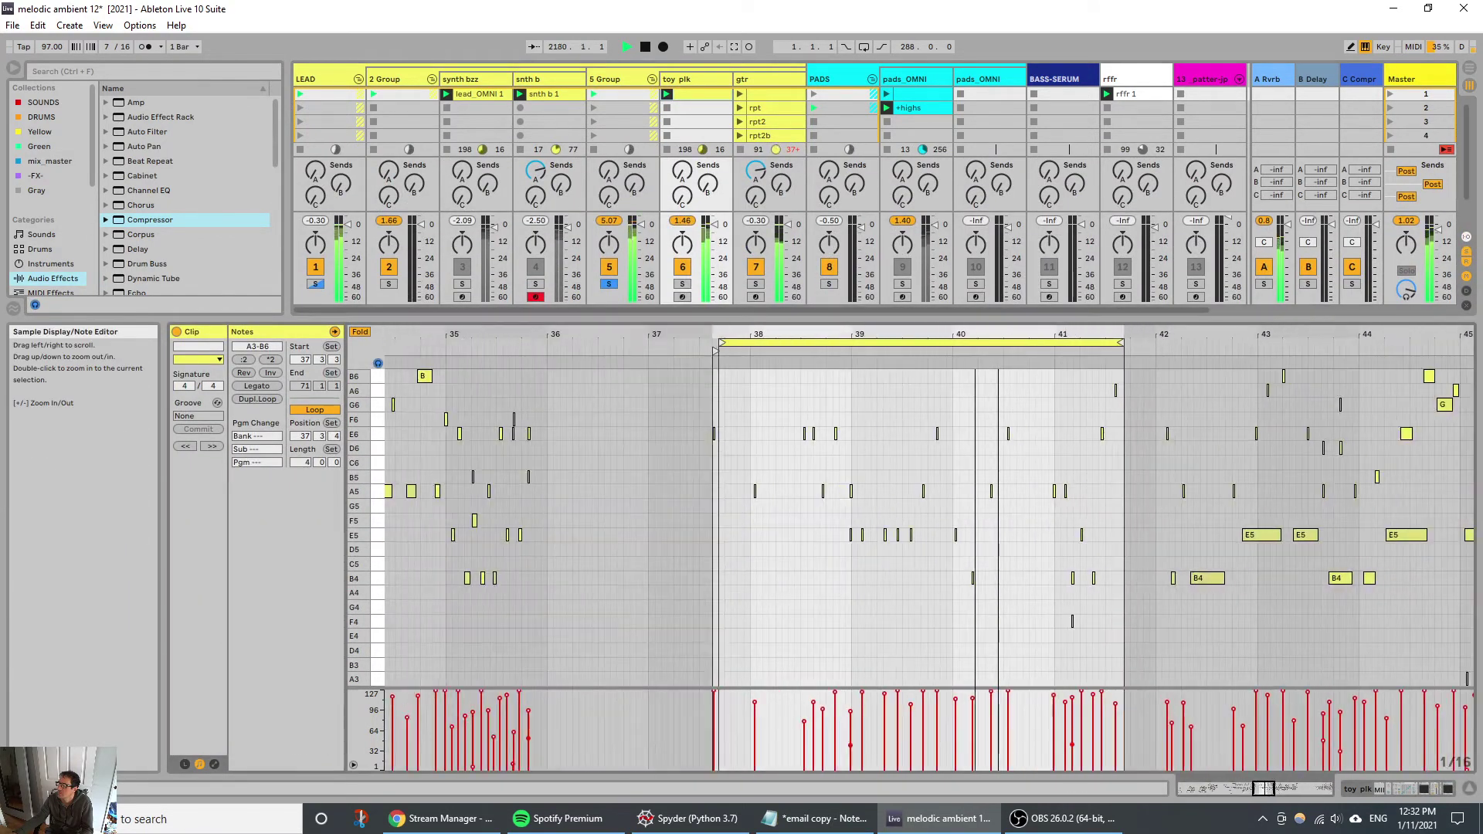
# Step: Select all B4 notes in the toy plk clip and transpose them up five semitones to E5
pyautogui.click(378, 575)
pyautogui.click(378, 566)
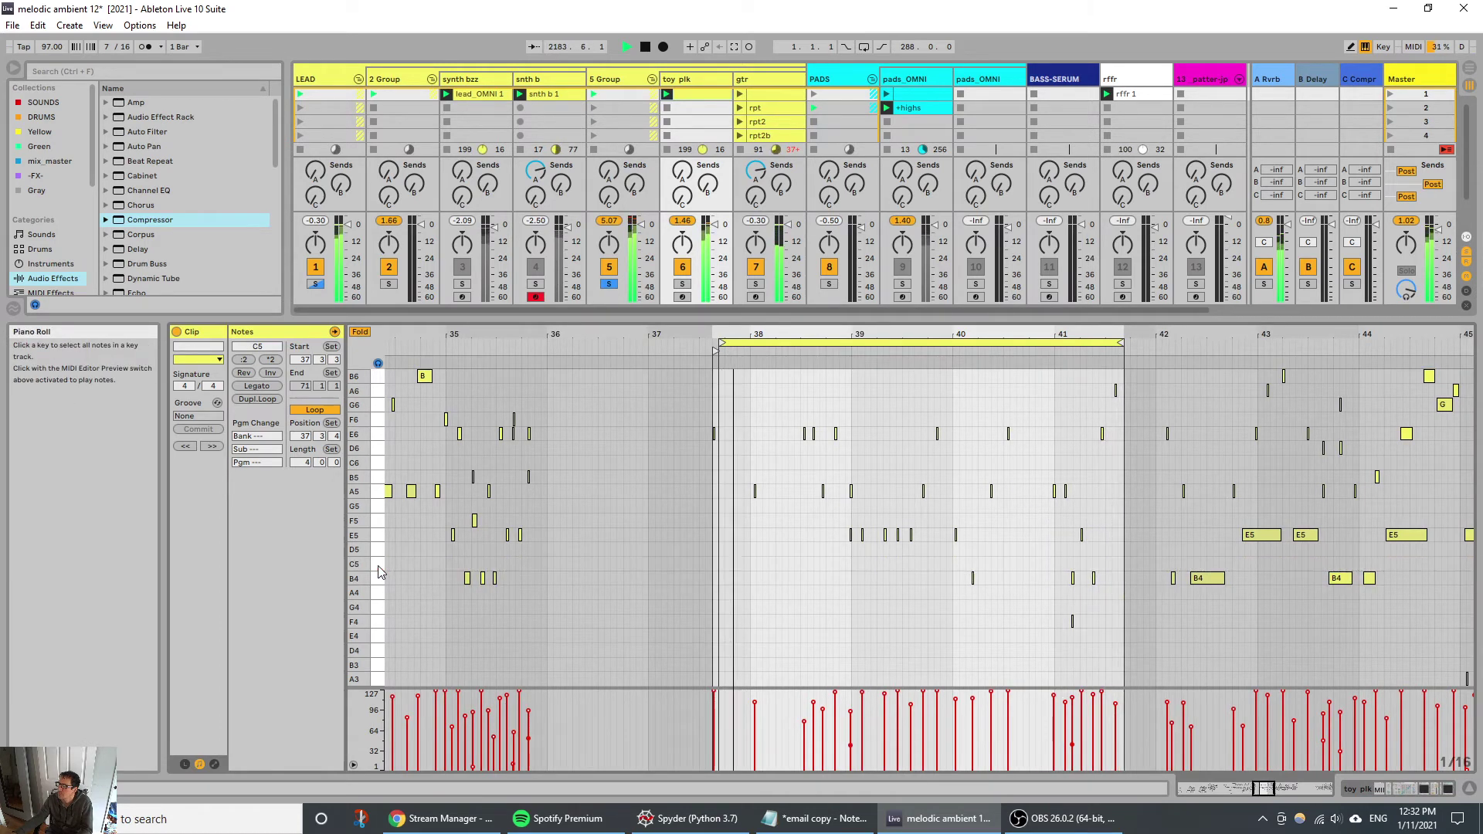
pyautogui.click(381, 584)
pyautogui.click(381, 585)
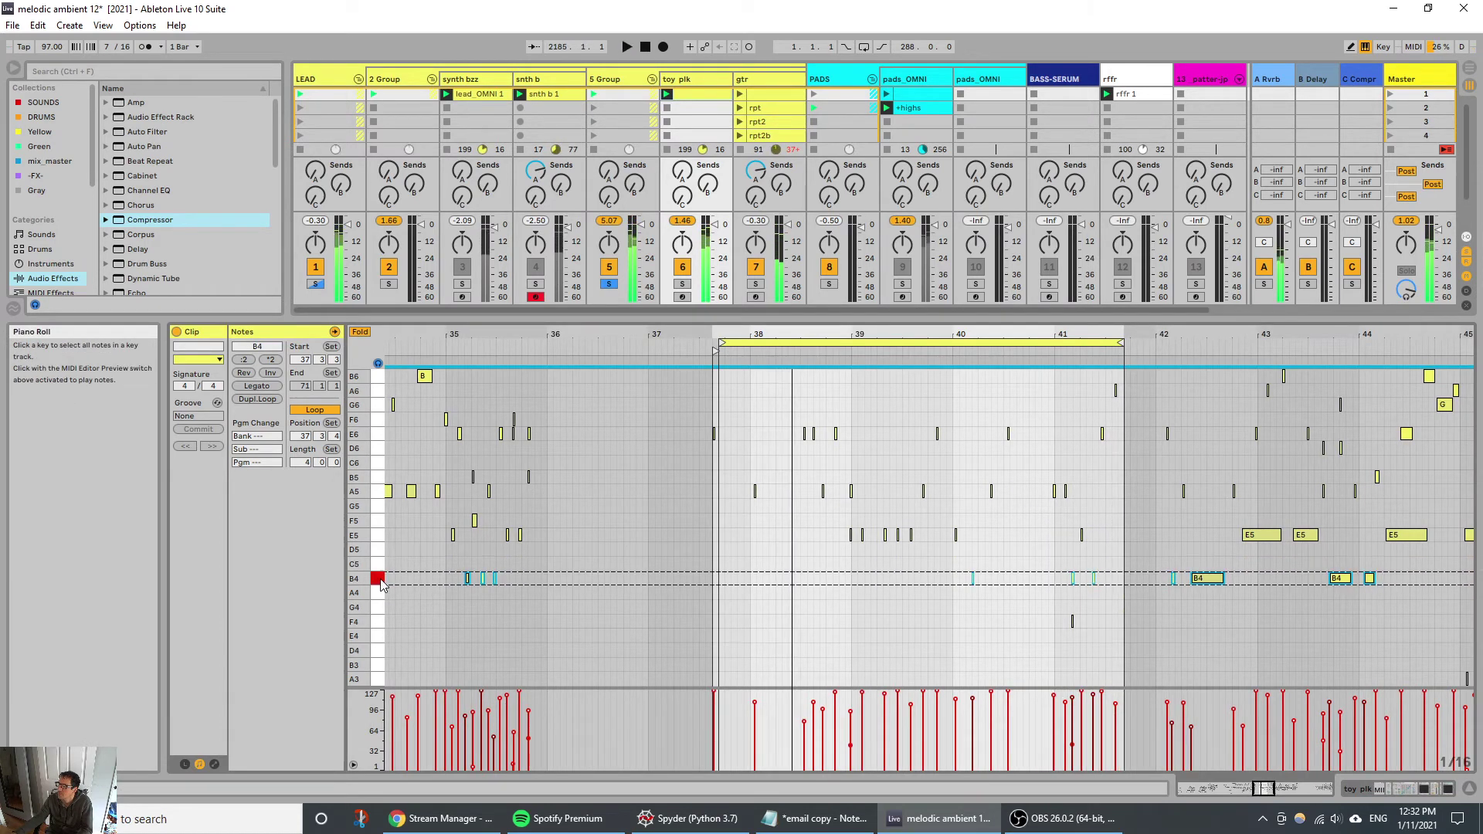
pyautogui.click(380, 622)
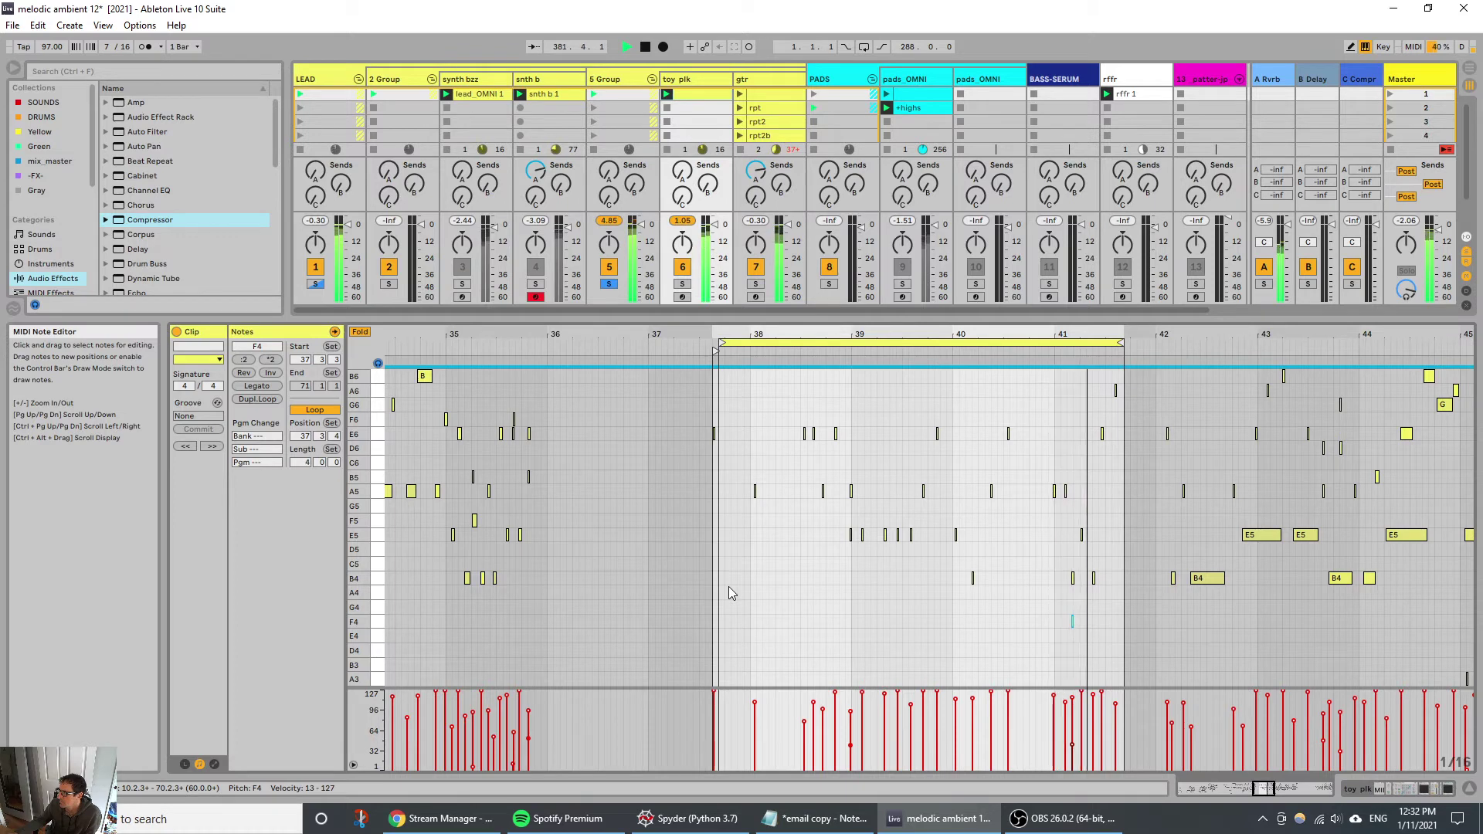
pyautogui.click(371, 579)
pyautogui.press('Up')
pyautogui.press('Up')
pyautogui.press('Up')
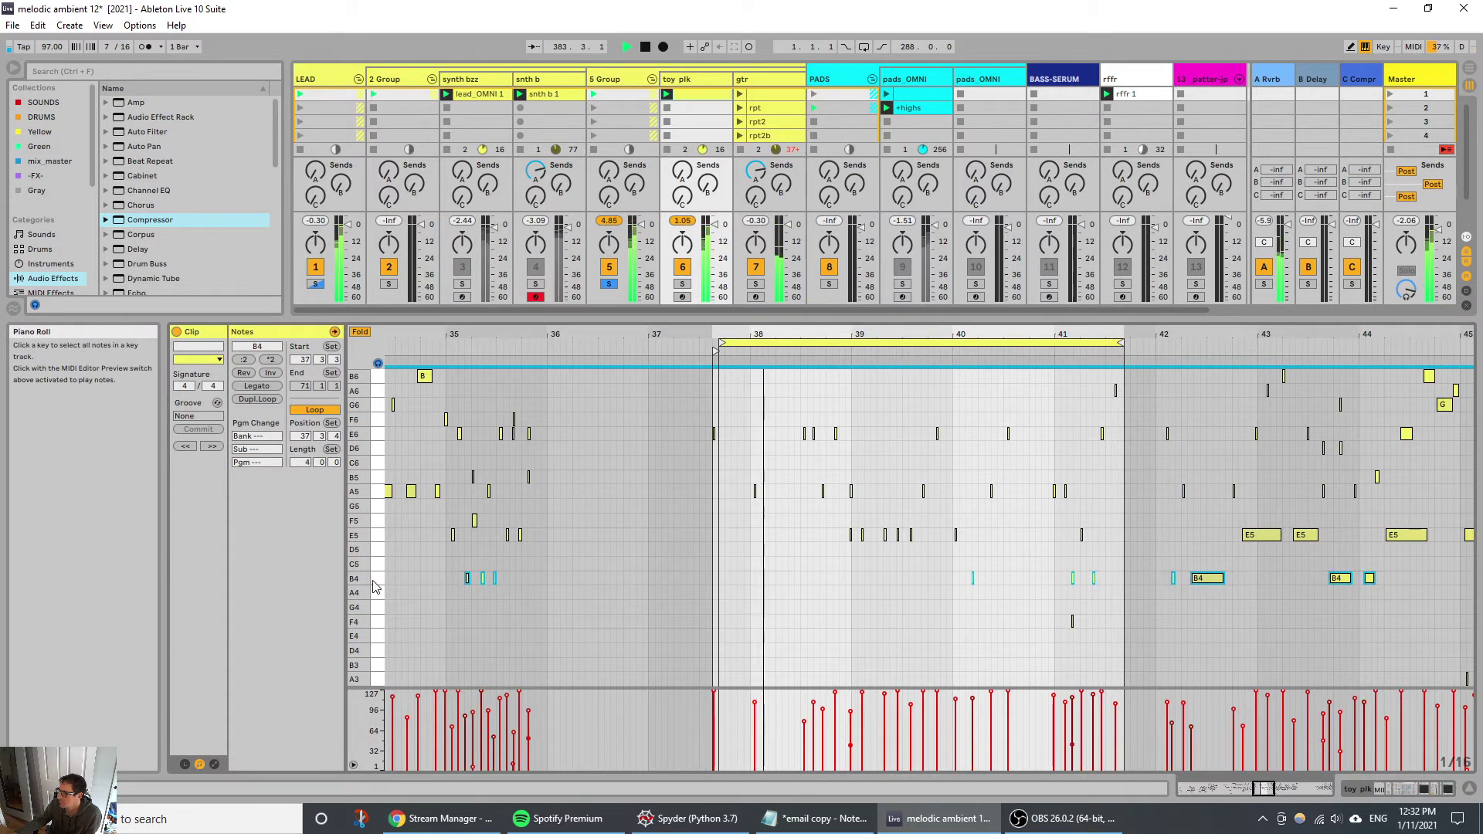
pyautogui.press('Up')
pyautogui.press('Up')
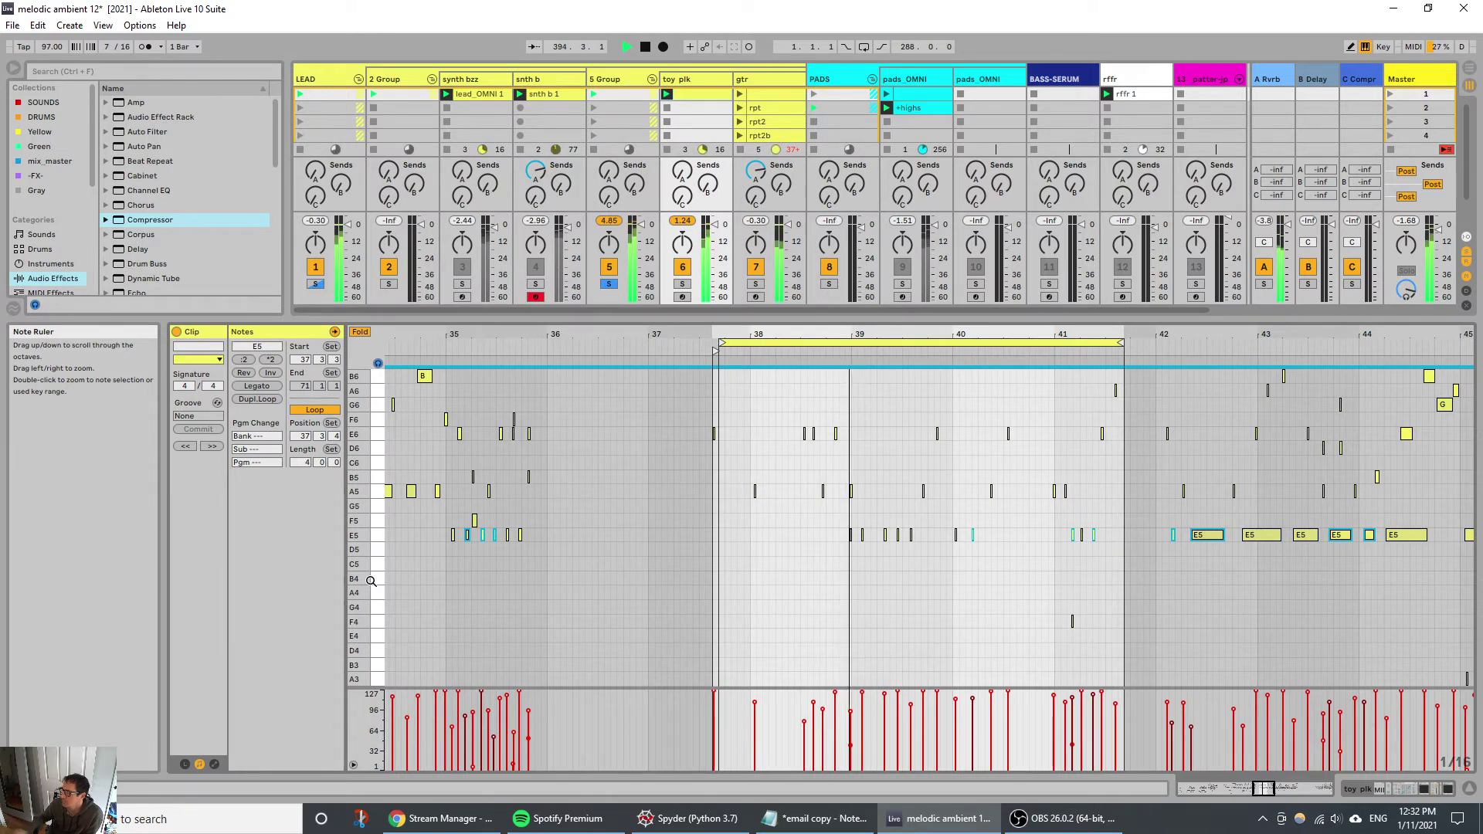
# Step: Extend the toy plk clip's loop to a length of 7 bars and unsolo the 5 Group track
pyautogui.moveTo(1121, 344); pyautogui.dragTo(1429, 344)
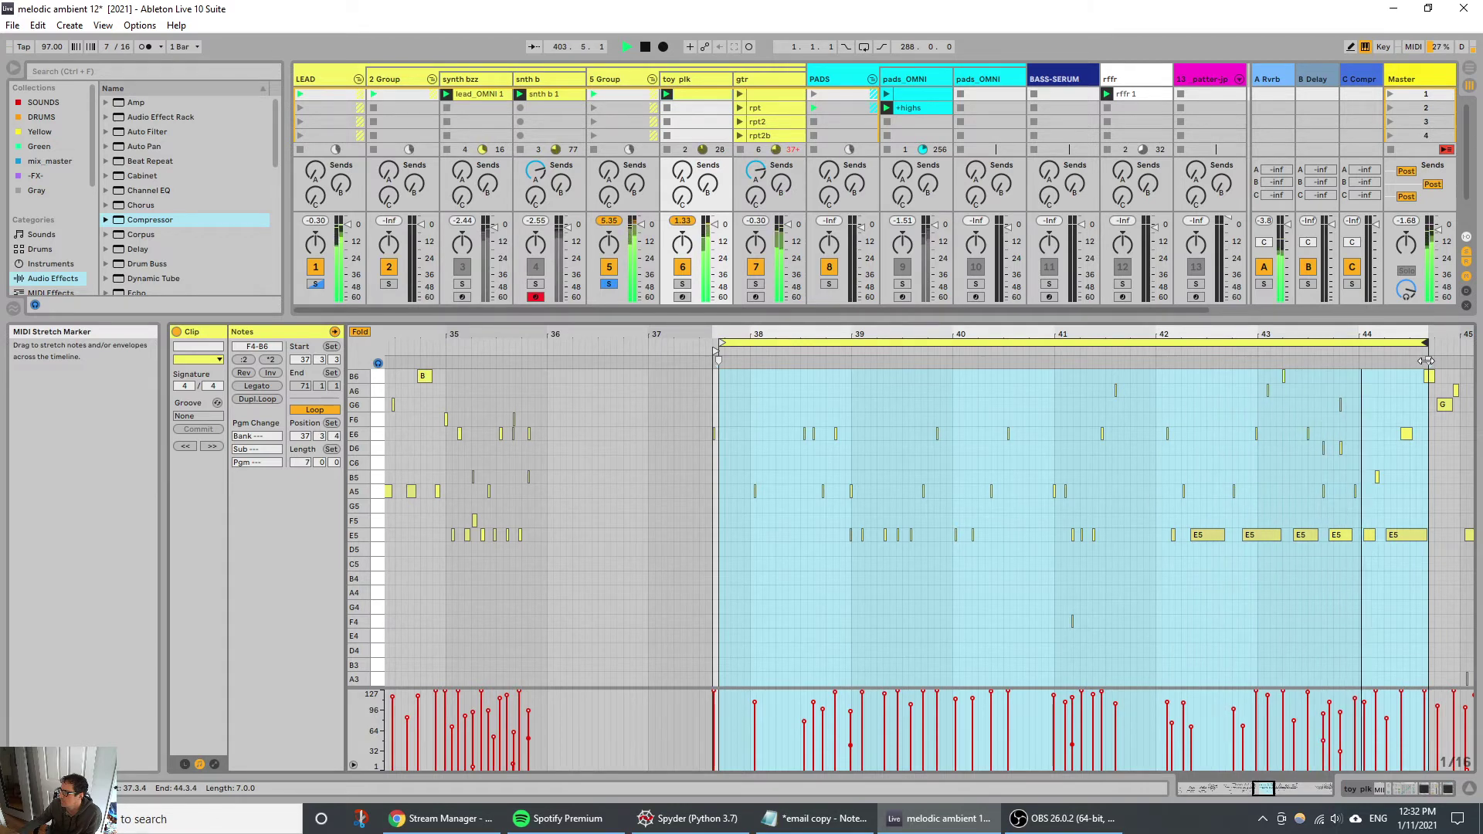
pyautogui.moveTo(1269, 333); pyautogui.dragTo(1270, 216)
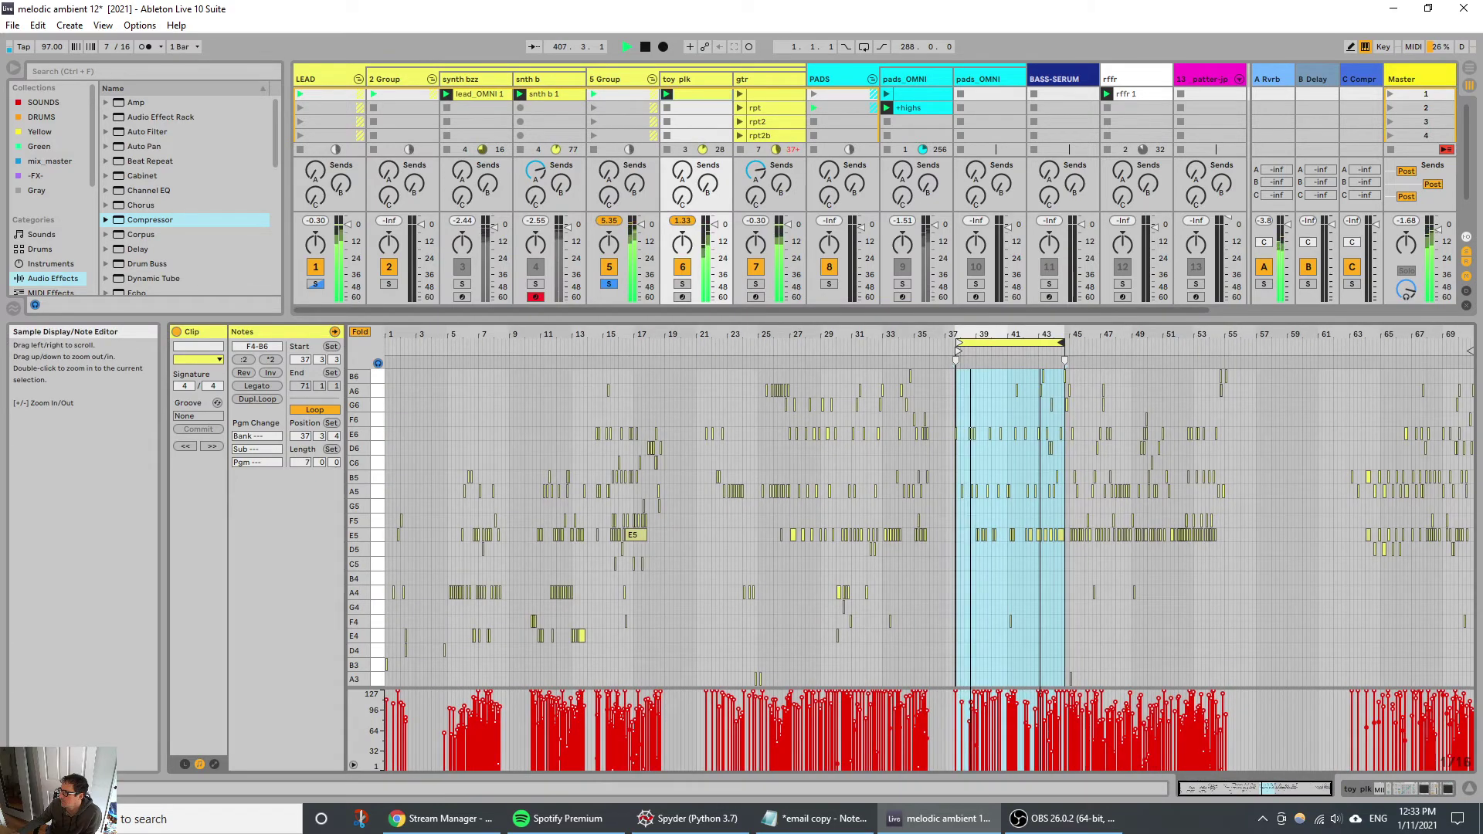
pyautogui.click(609, 284)
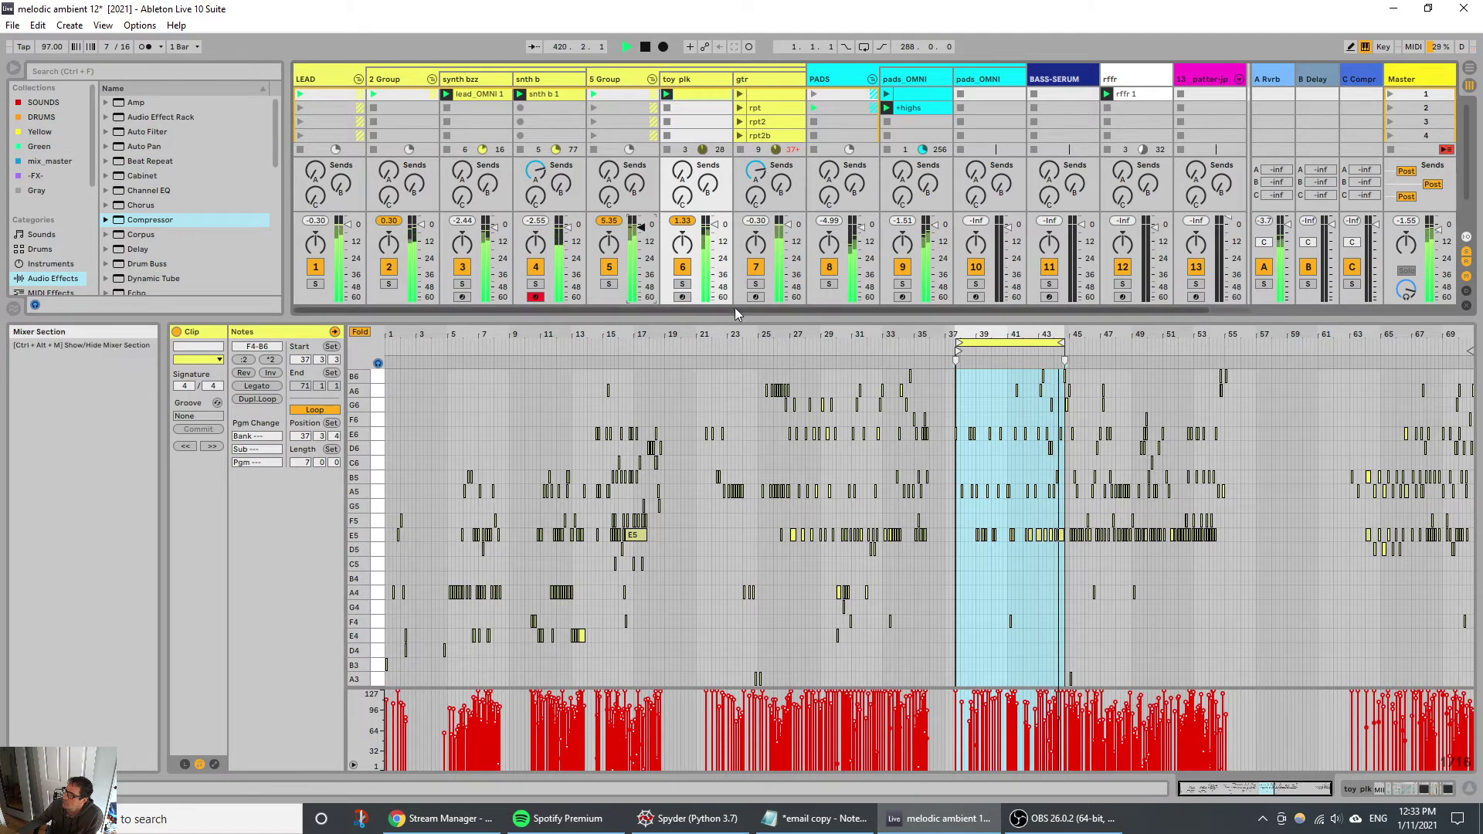
# Step: Return to the toy plk track's devices and lower its Limiter gain to 3.30 dB
pyautogui.moveTo(736, 313); pyautogui.dragTo(700, 538)
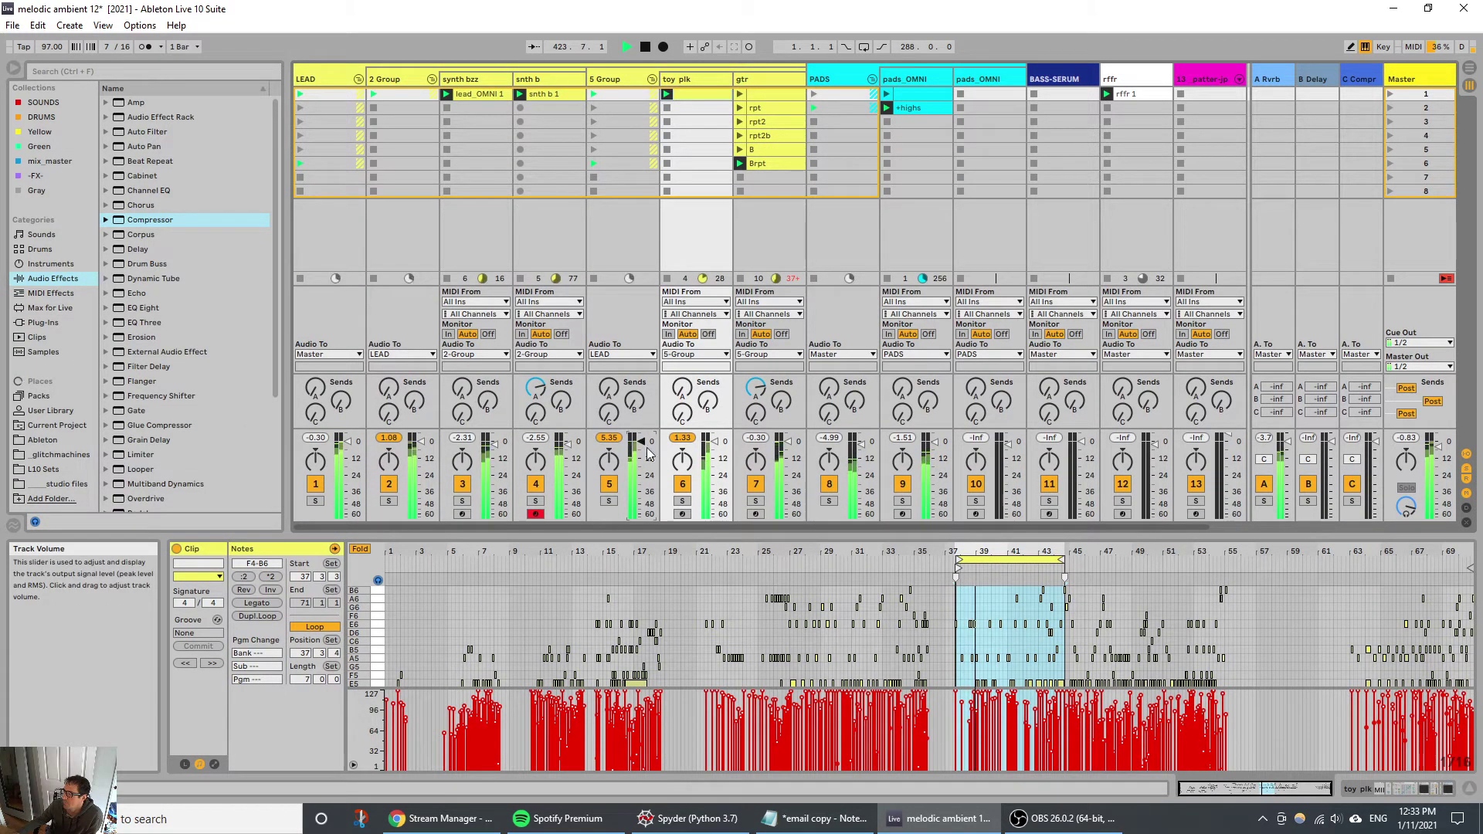
pyautogui.hotkey('shift', 'Tab')
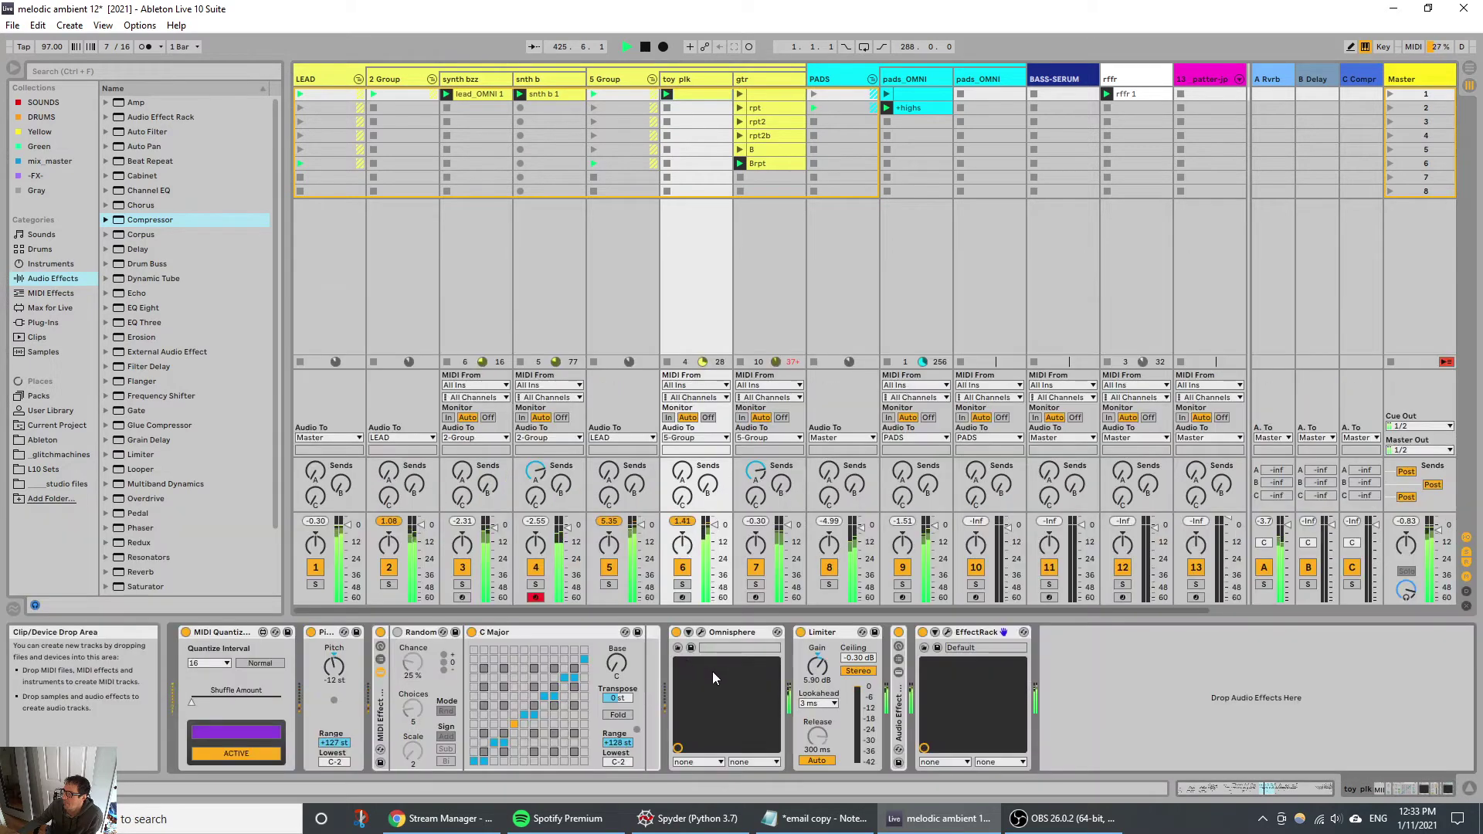
pyautogui.moveTo(817, 666); pyautogui.dragTo(817, 670)
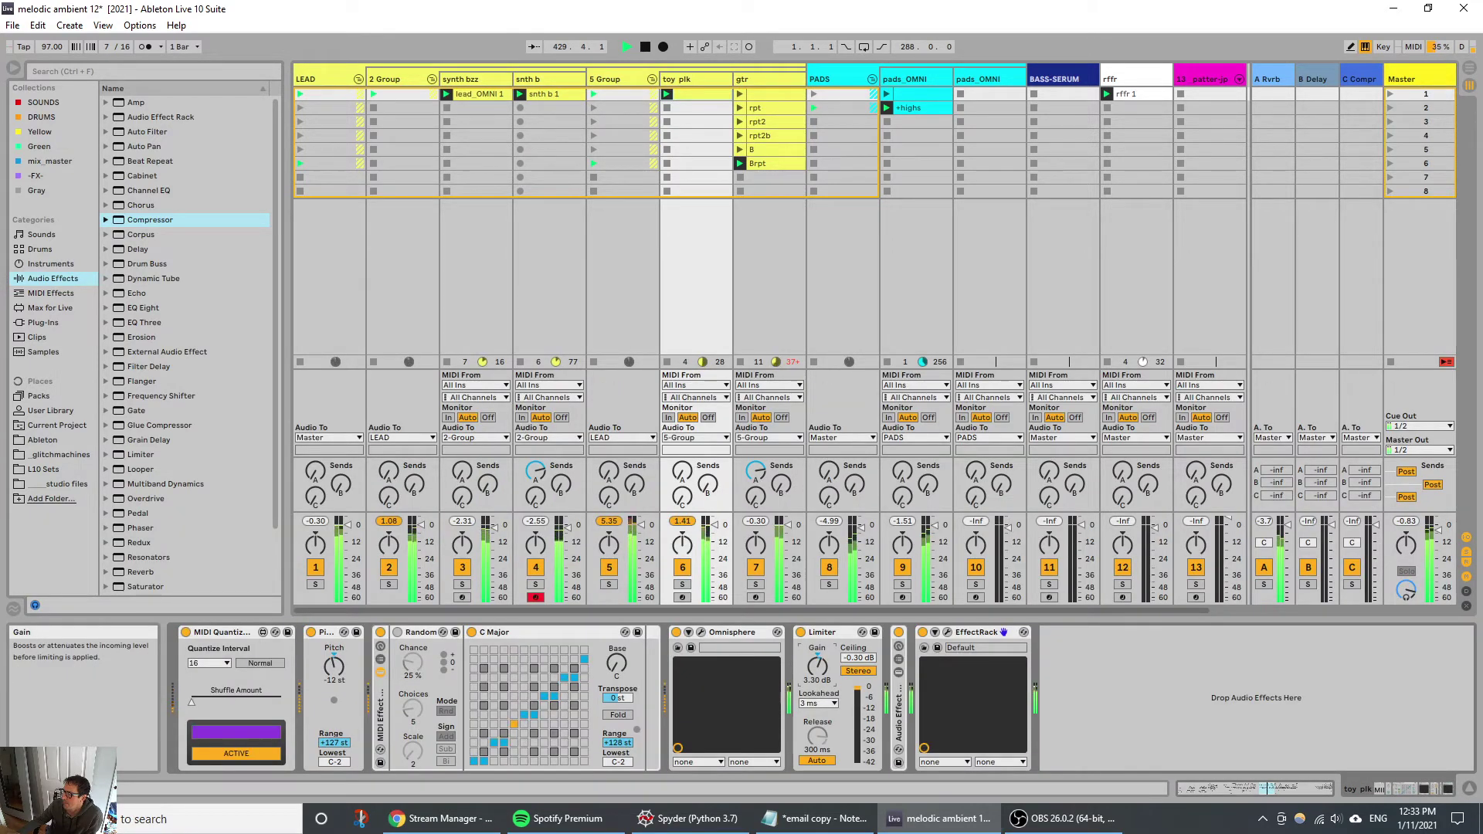
# Step: Launch the rpt clip on the gtr track
pyautogui.click(752, 270)
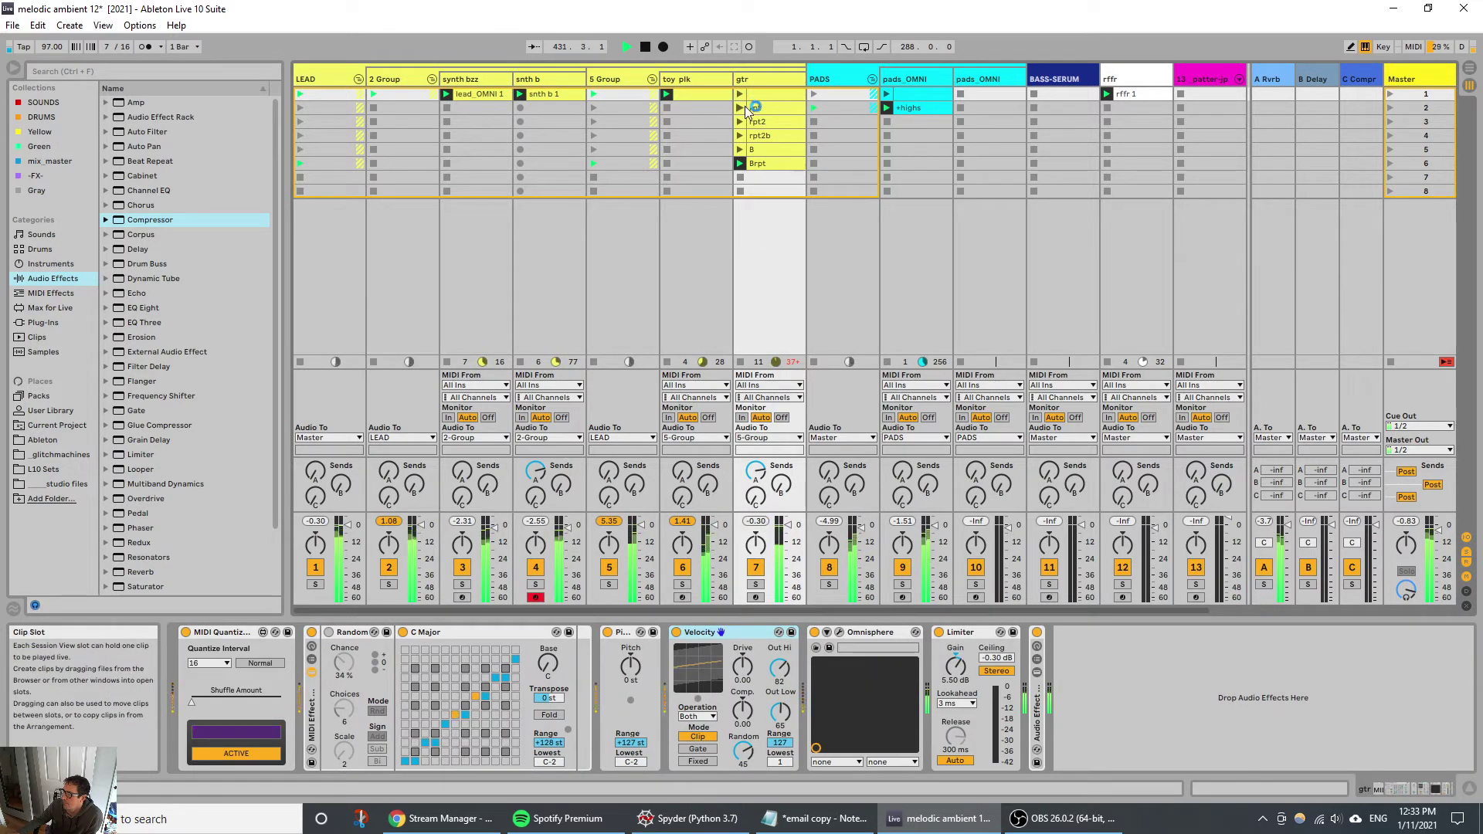
pyautogui.click(740, 108)
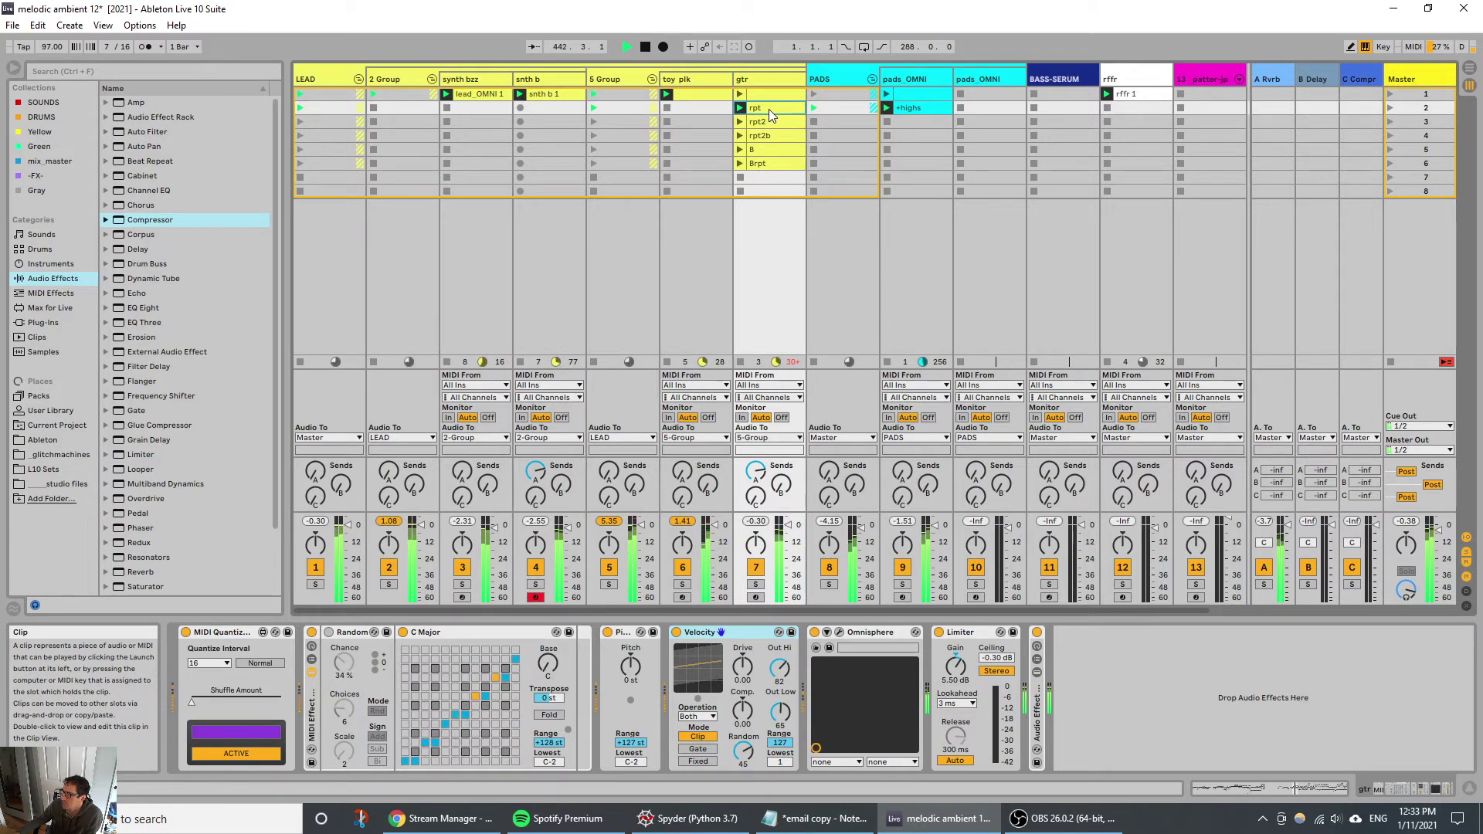
pyautogui.keyDown('shift'); pyautogui.click(763, 165); pyautogui.keyUp('shift')
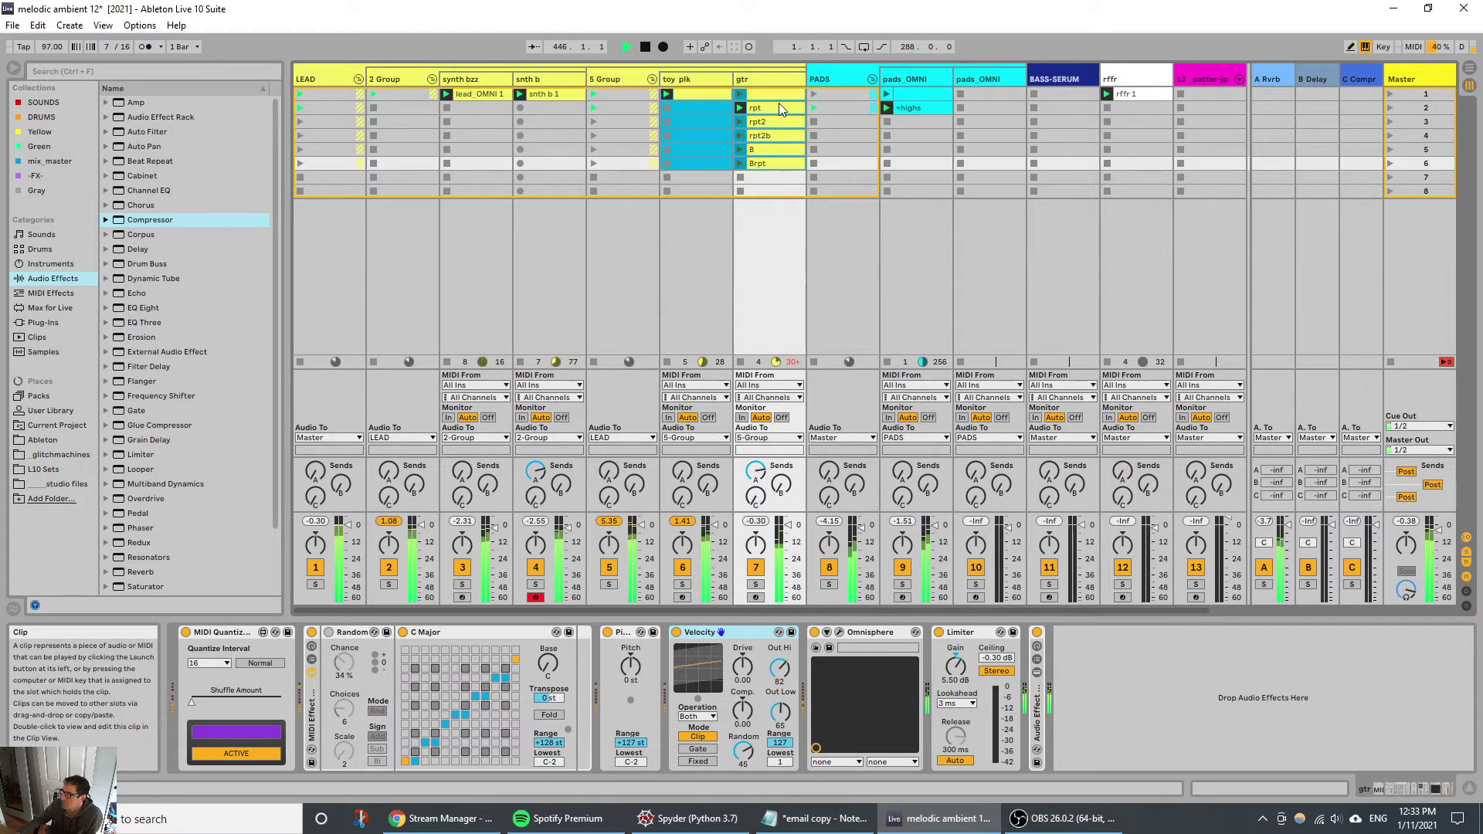
pyautogui.click(860, 162)
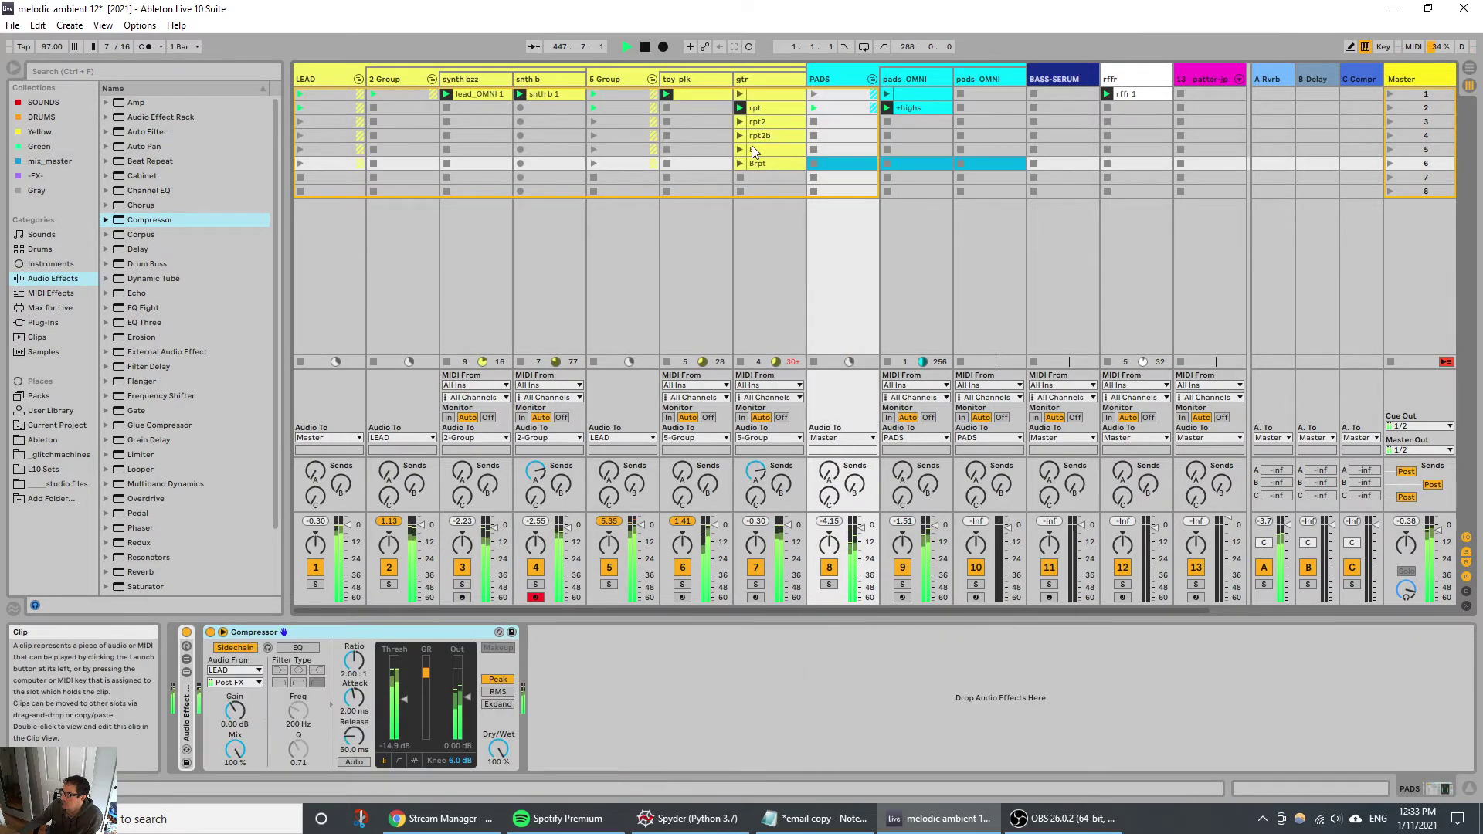
# Step: Open the gtr track's rpt clip, launch rpt2b instead, and show the gtr track's devices
pyautogui.doubleClick(753, 109)
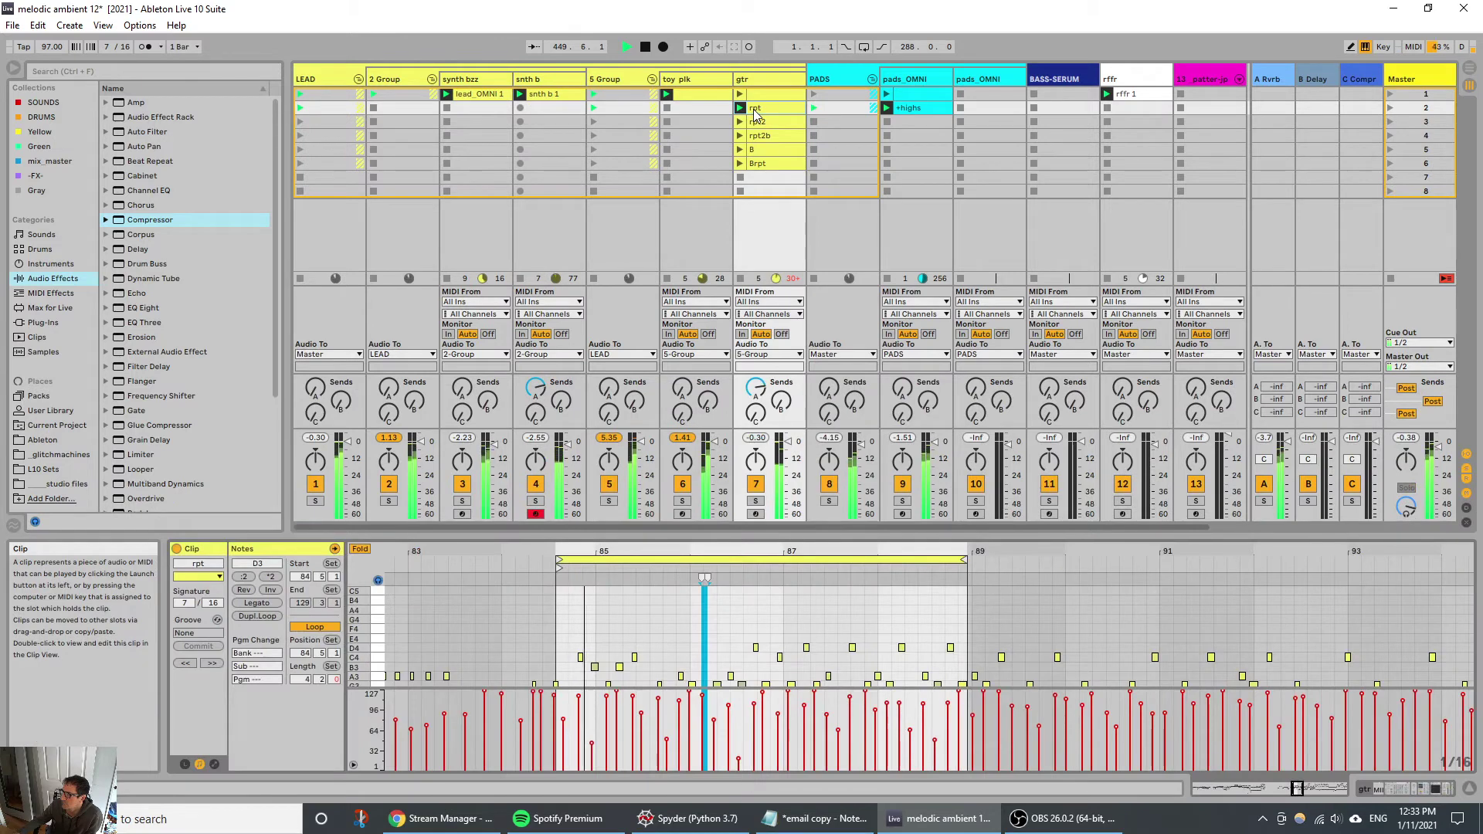
pyautogui.click(741, 136)
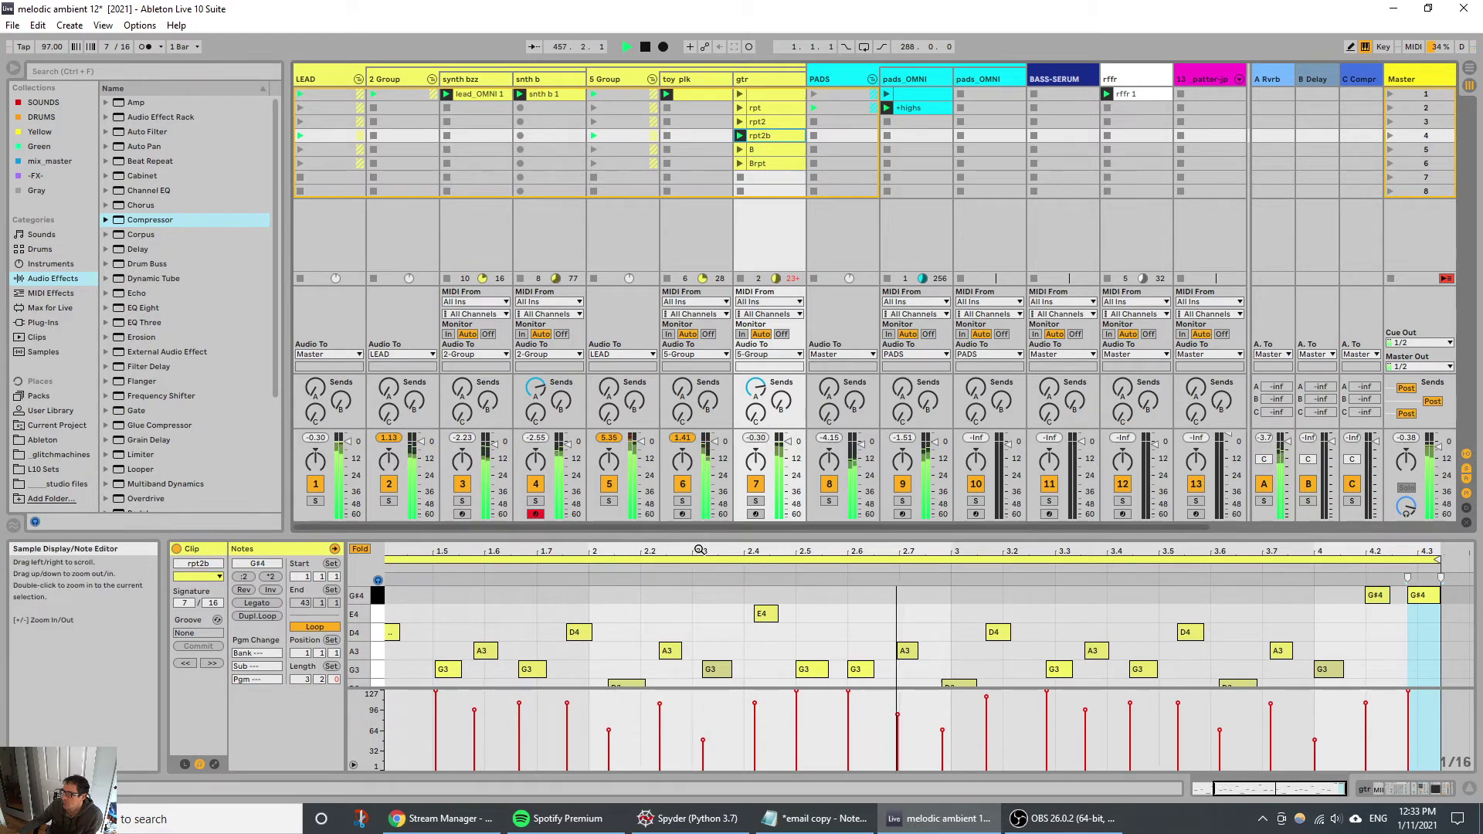
pyautogui.hotkey('shift', 'Tab')
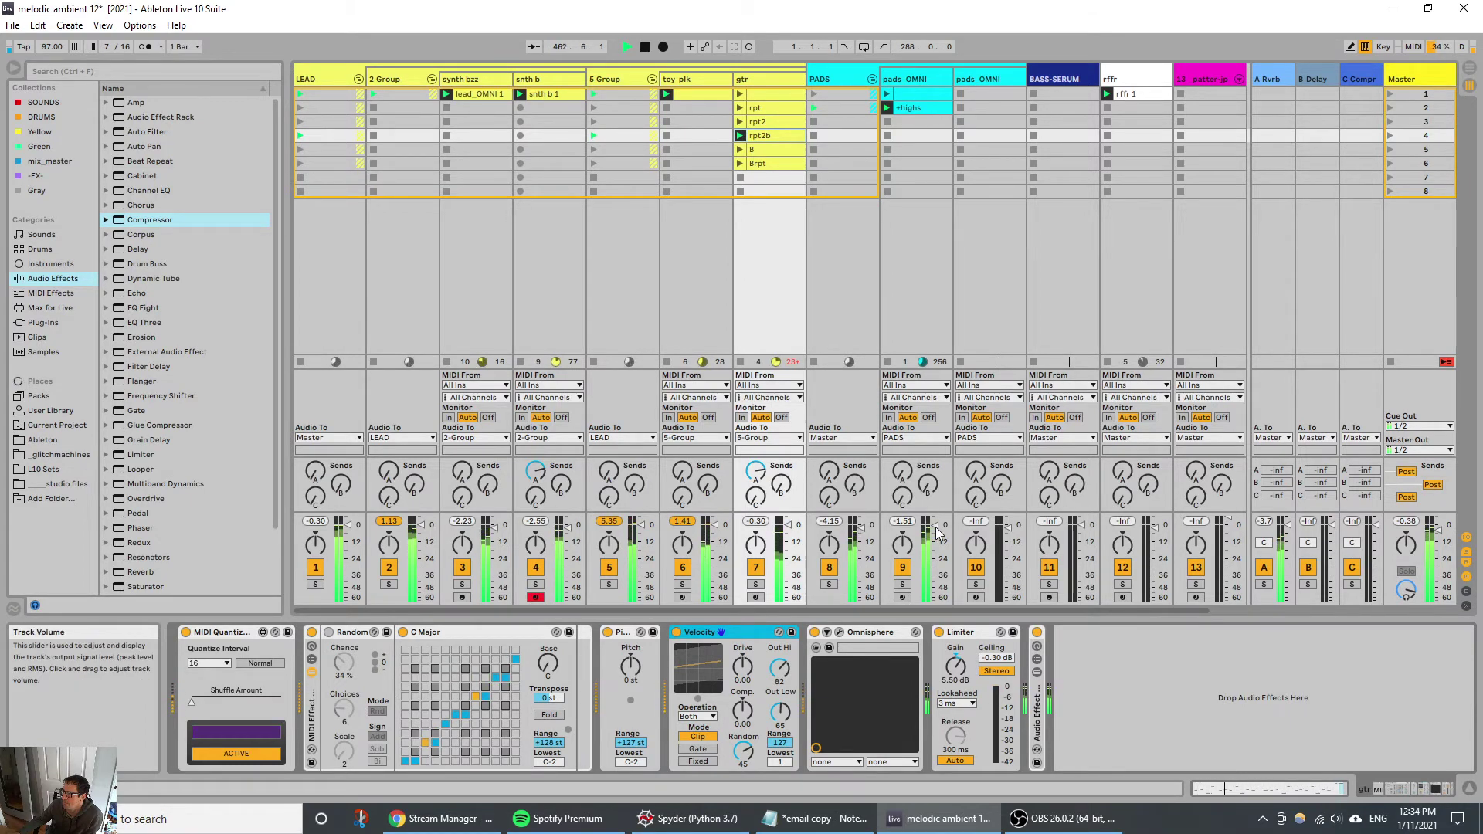
# Step: Raise the volume of the first pads_OMNI track slightly and save the Live Set
pyautogui.moveTo(937, 532); pyautogui.dragTo(937, 525)
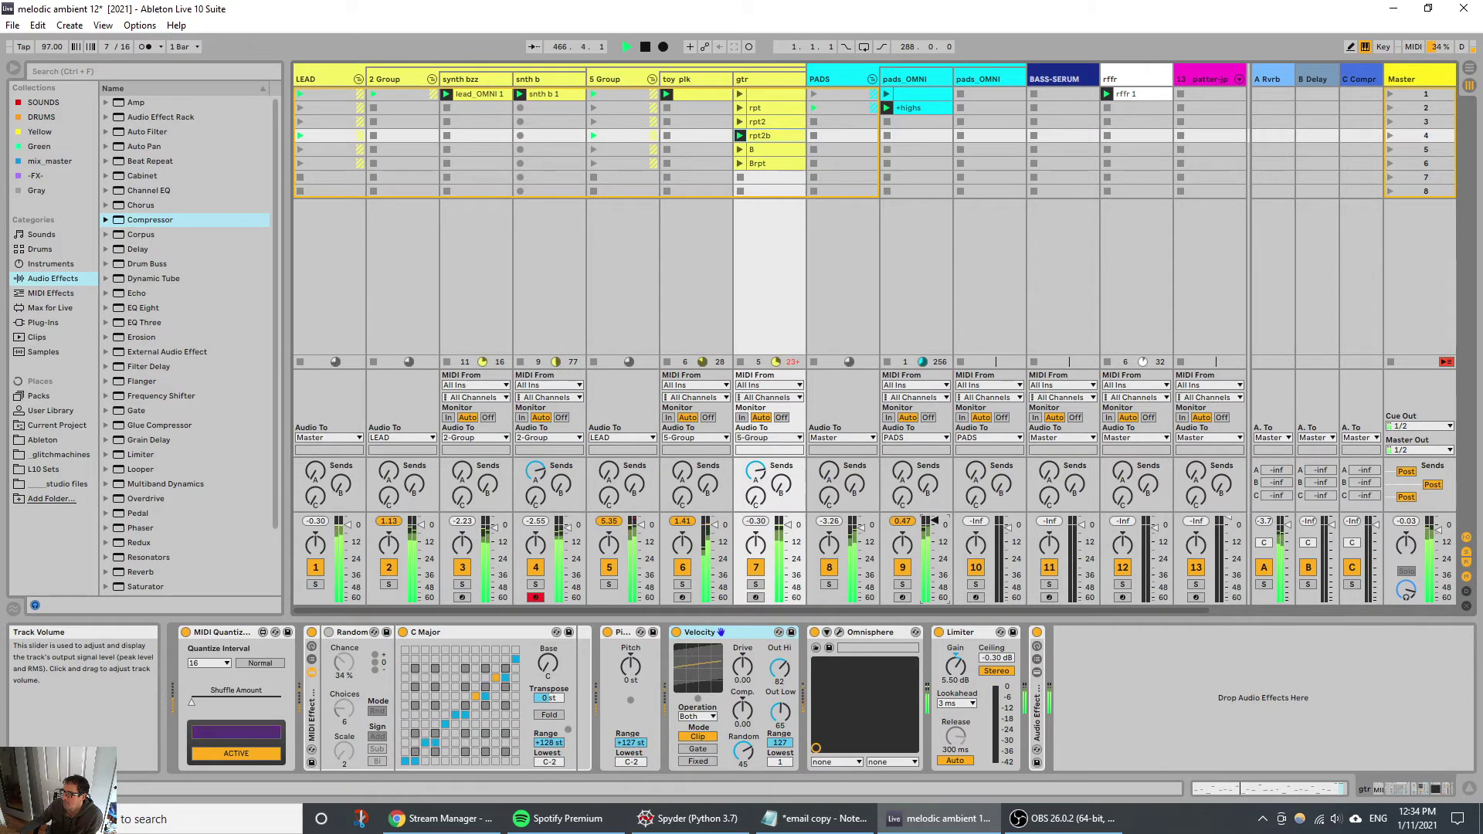
pyautogui.moveTo(937, 525); pyautogui.dragTo(937, 524)
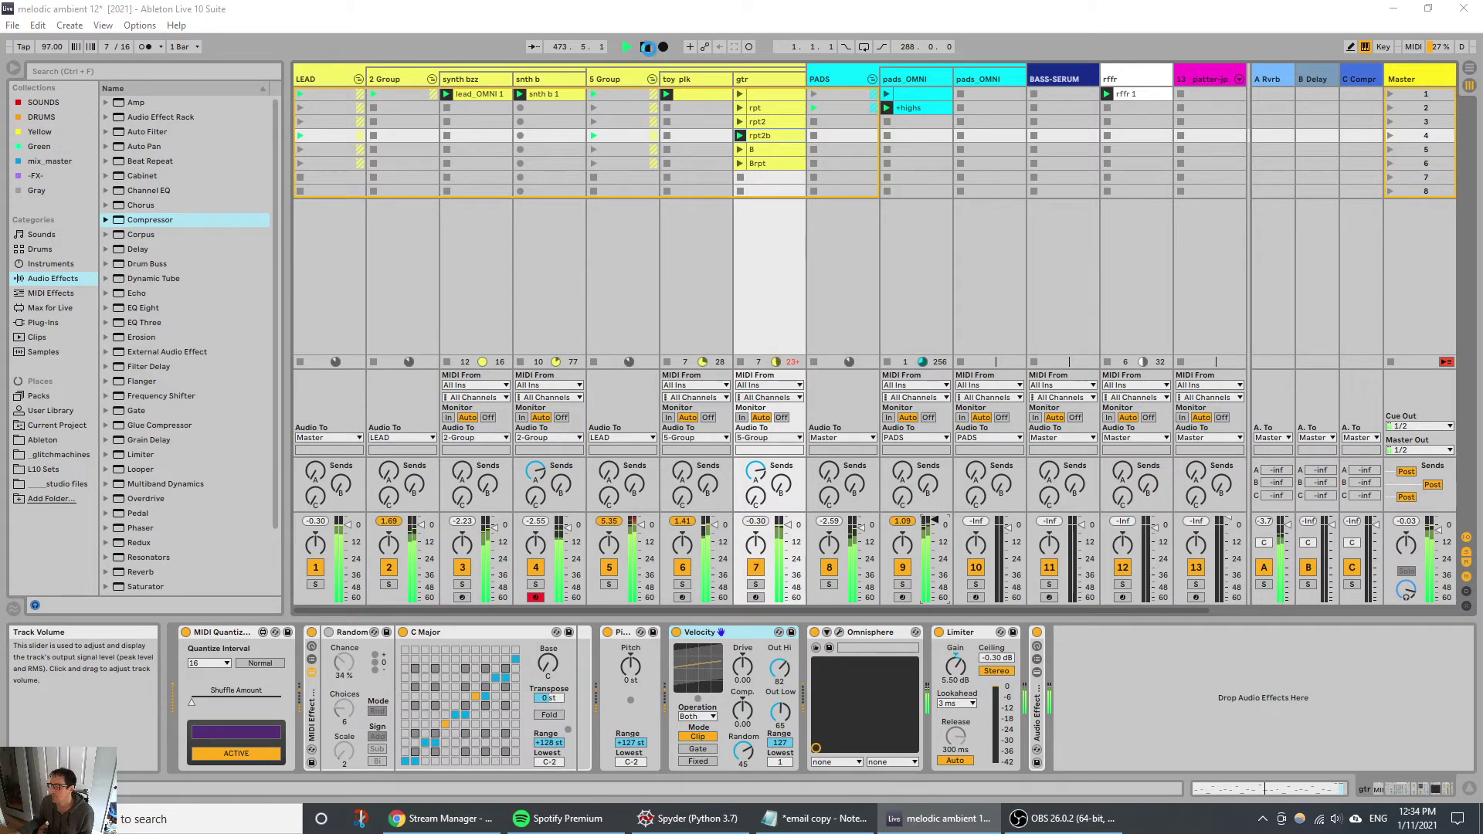
pyautogui.hotkey('ctrl', 's')
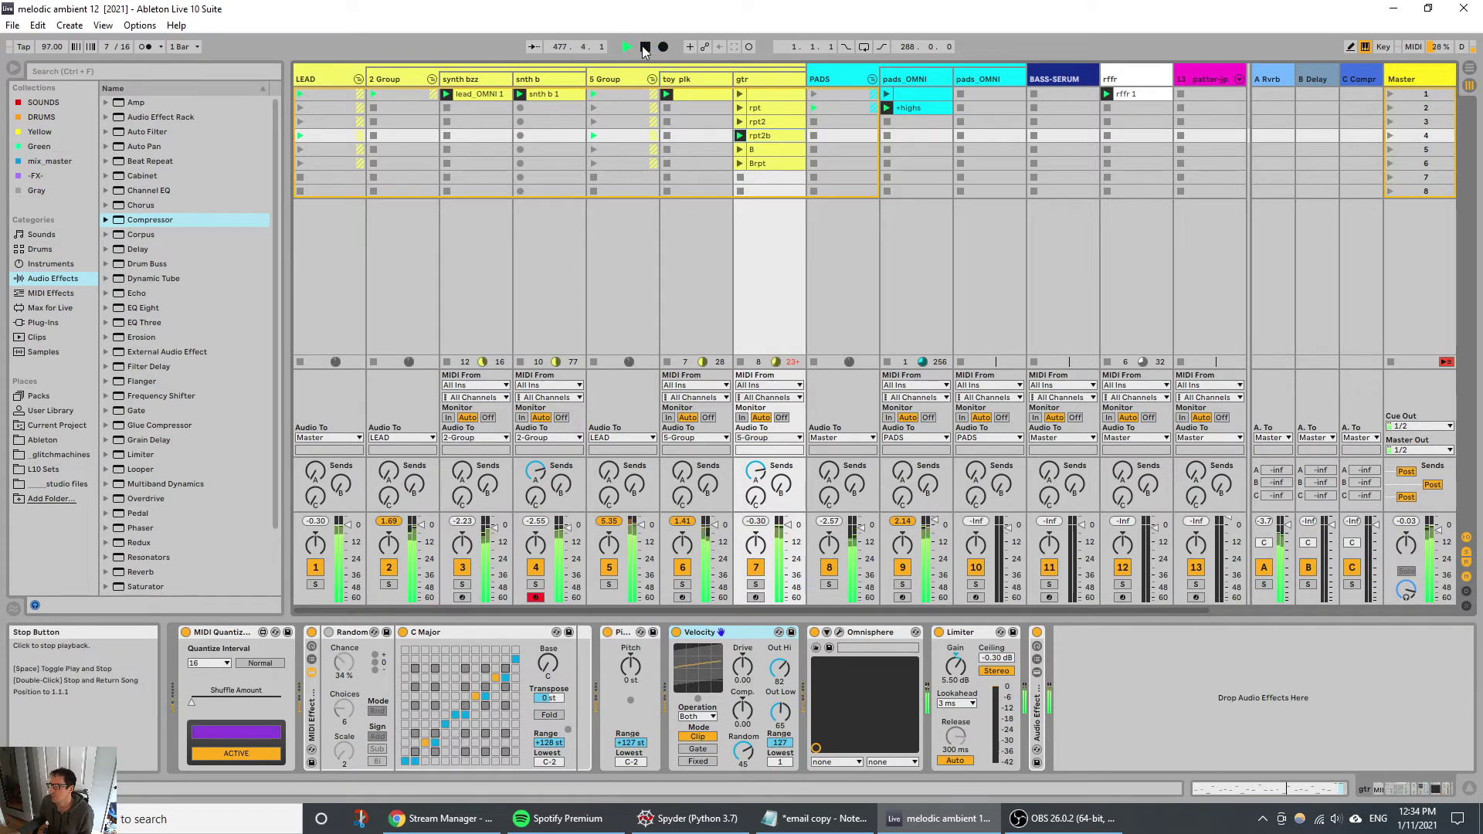
# Step: Stop playback and delete the rffr track
pyautogui.click(645, 48)
pyautogui.rightClick(1125, 80)
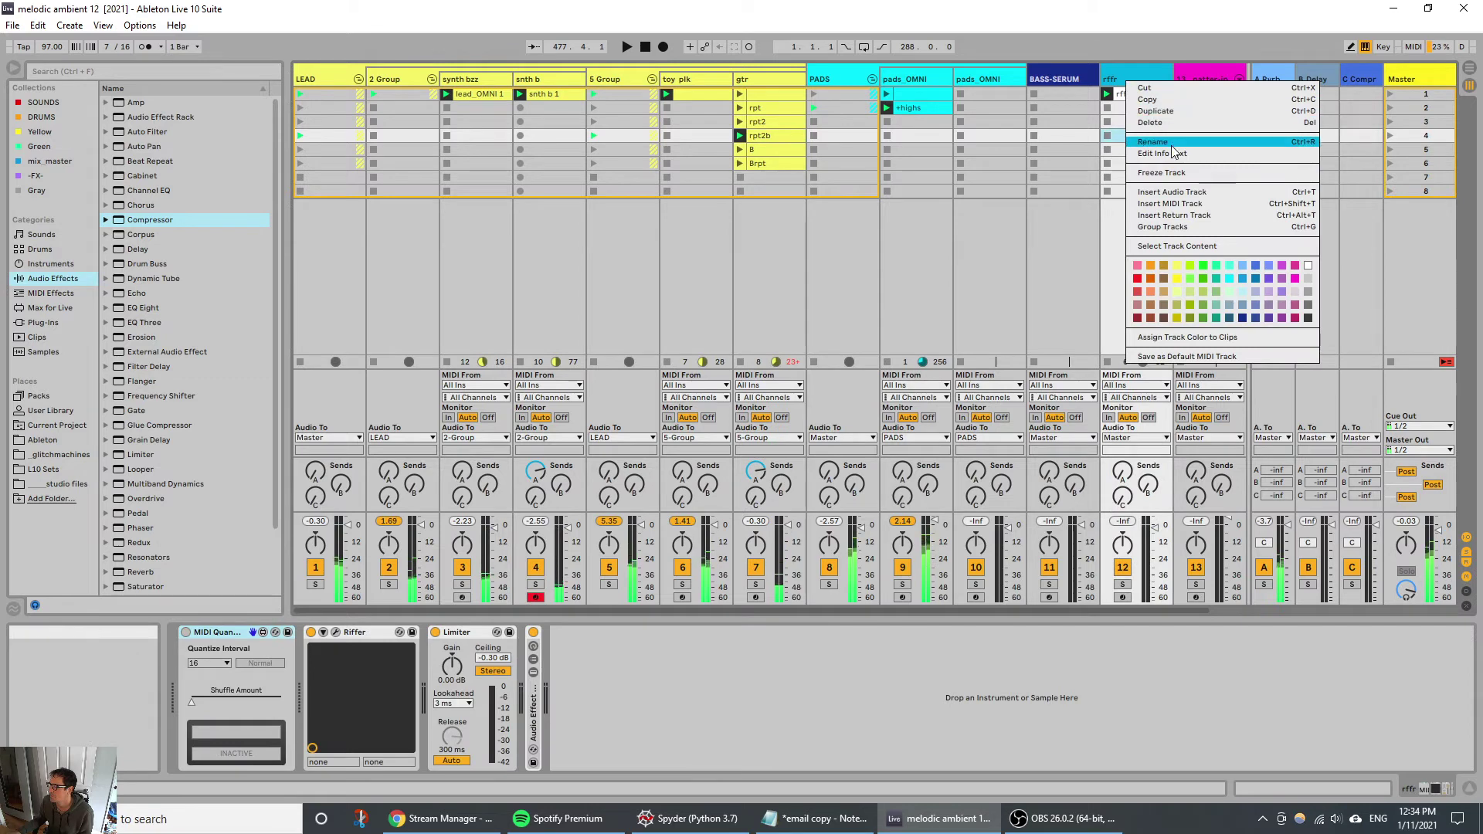
pyautogui.click(1161, 126)
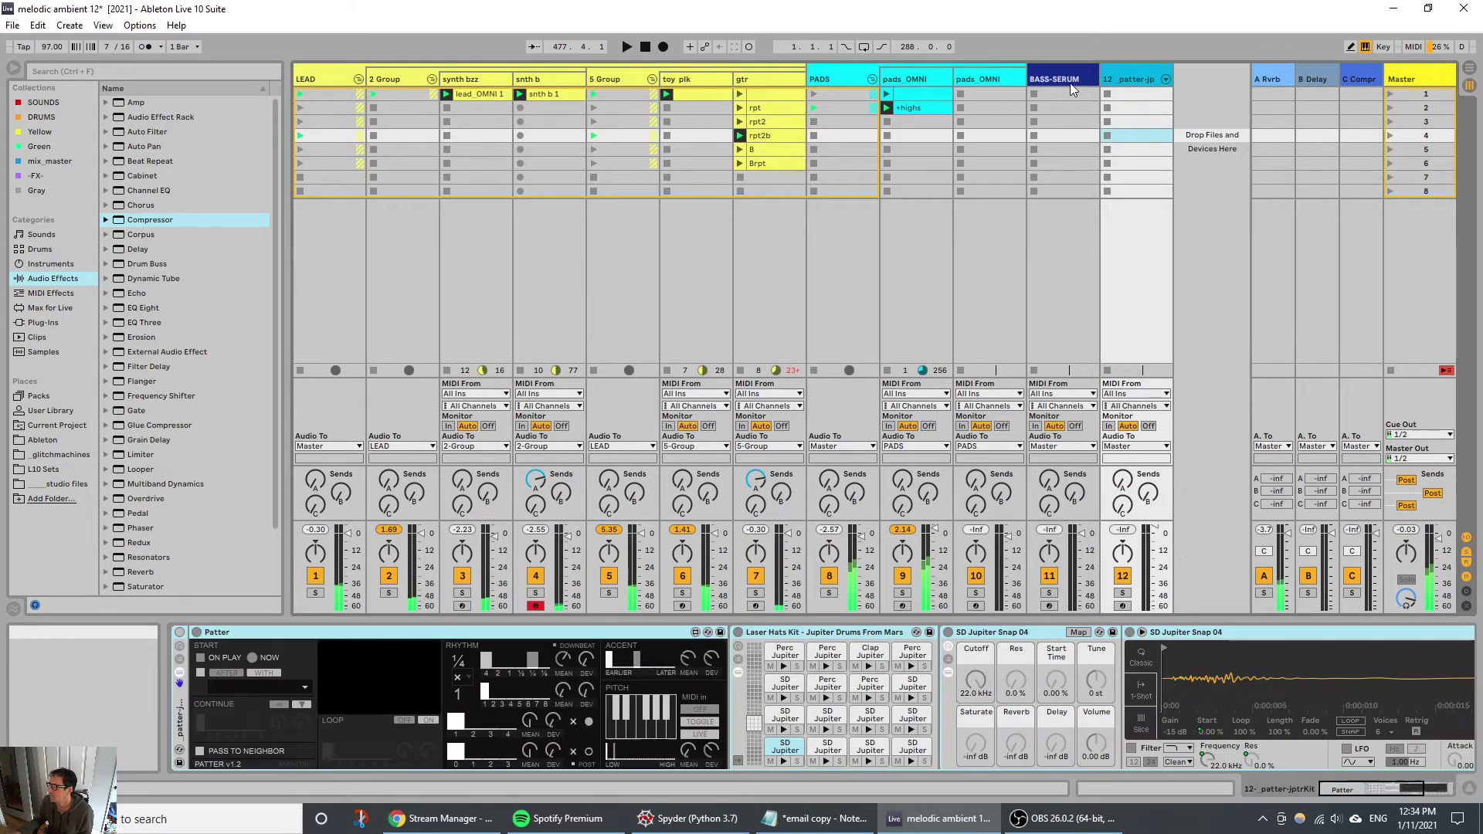
# Step: Delete the empty BASS-SERUM track and the second, clipless pads_OMNI track
pyautogui.keyDown('shift'); pyautogui.click(1050, 81); pyautogui.keyUp('shift')
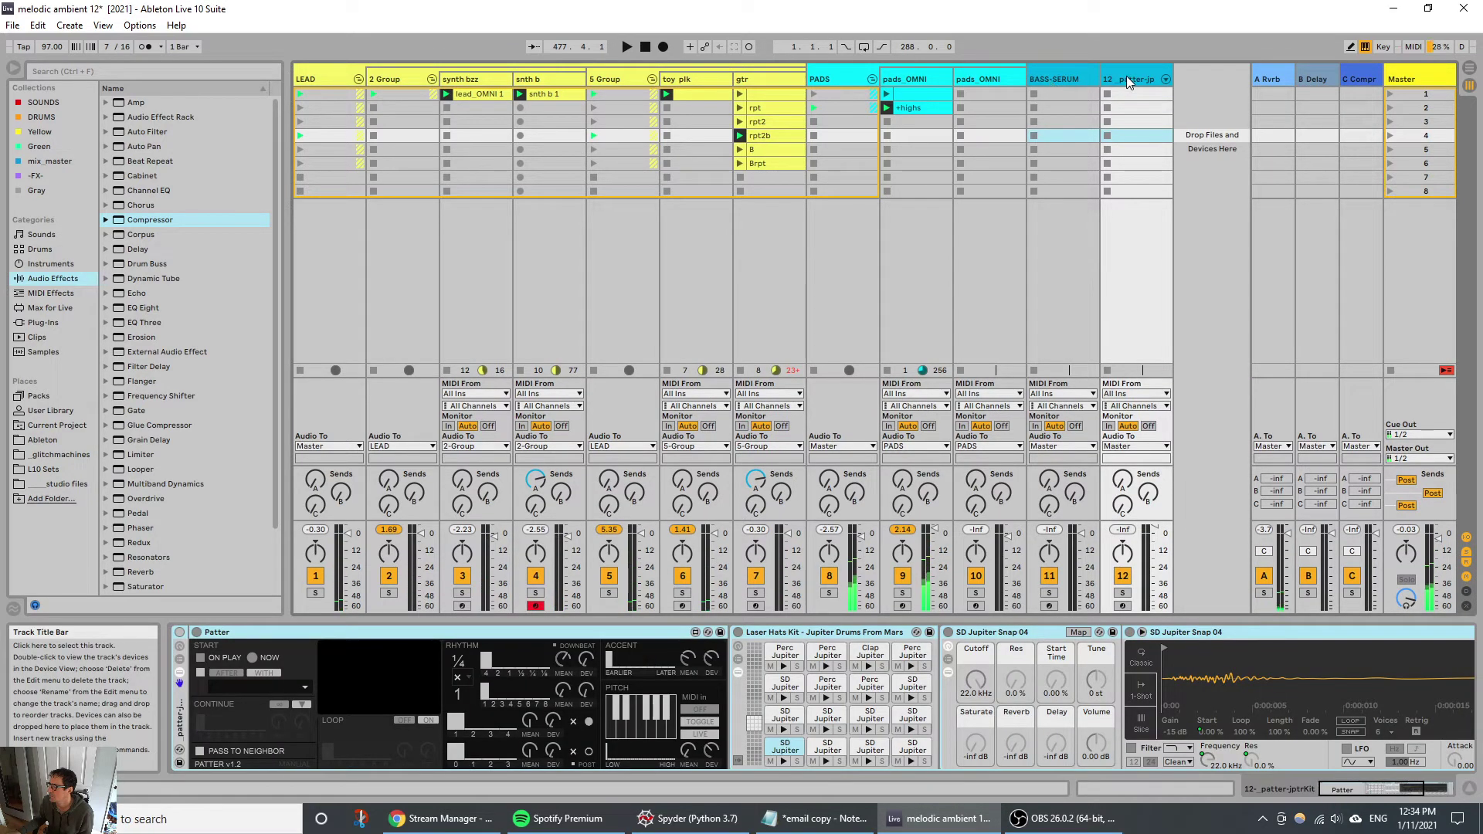
pyautogui.click(1126, 78)
pyautogui.rightClick(1127, 78)
pyautogui.click(1047, 74)
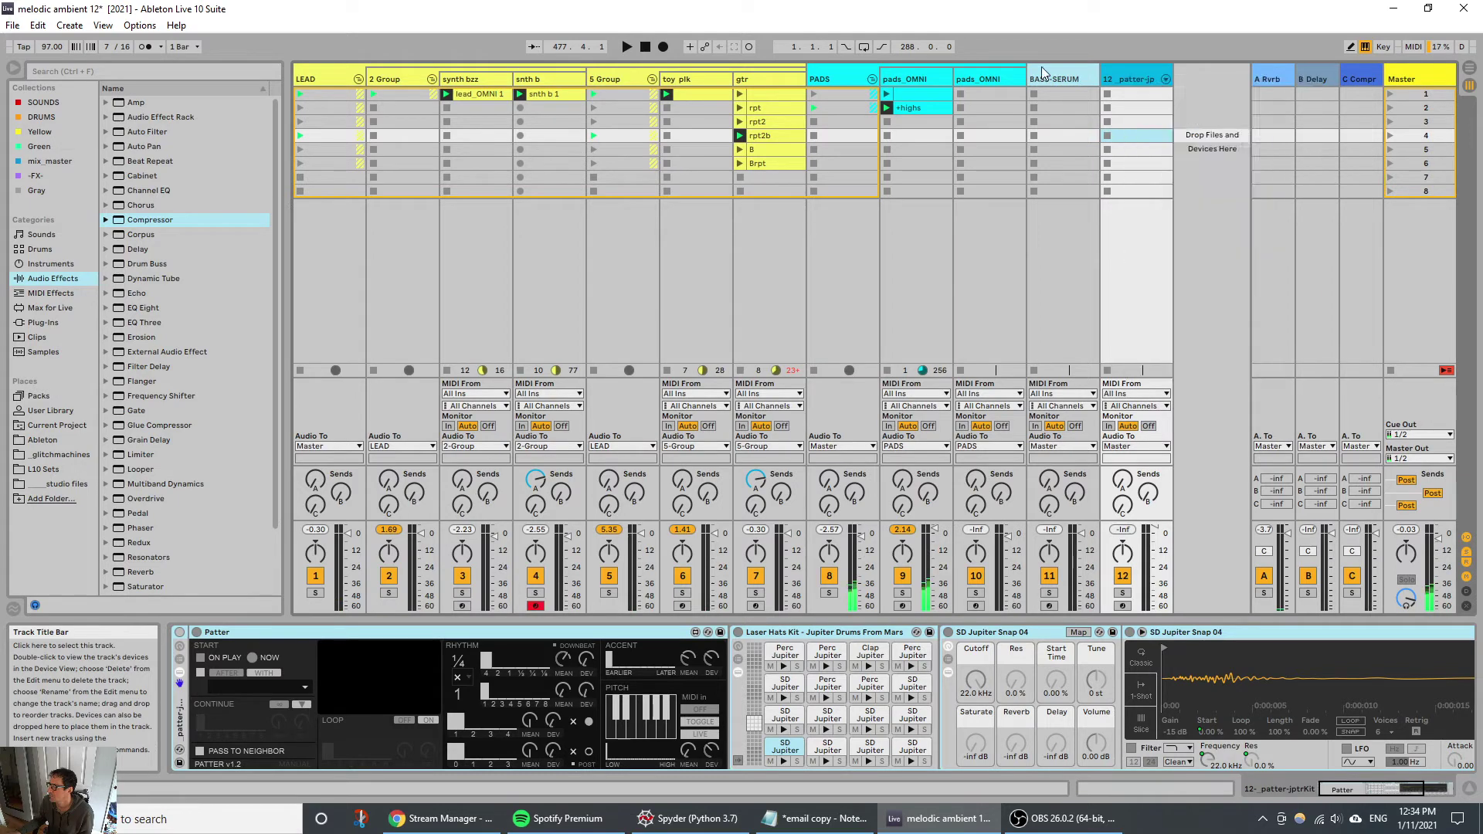
pyautogui.click(1071, 78)
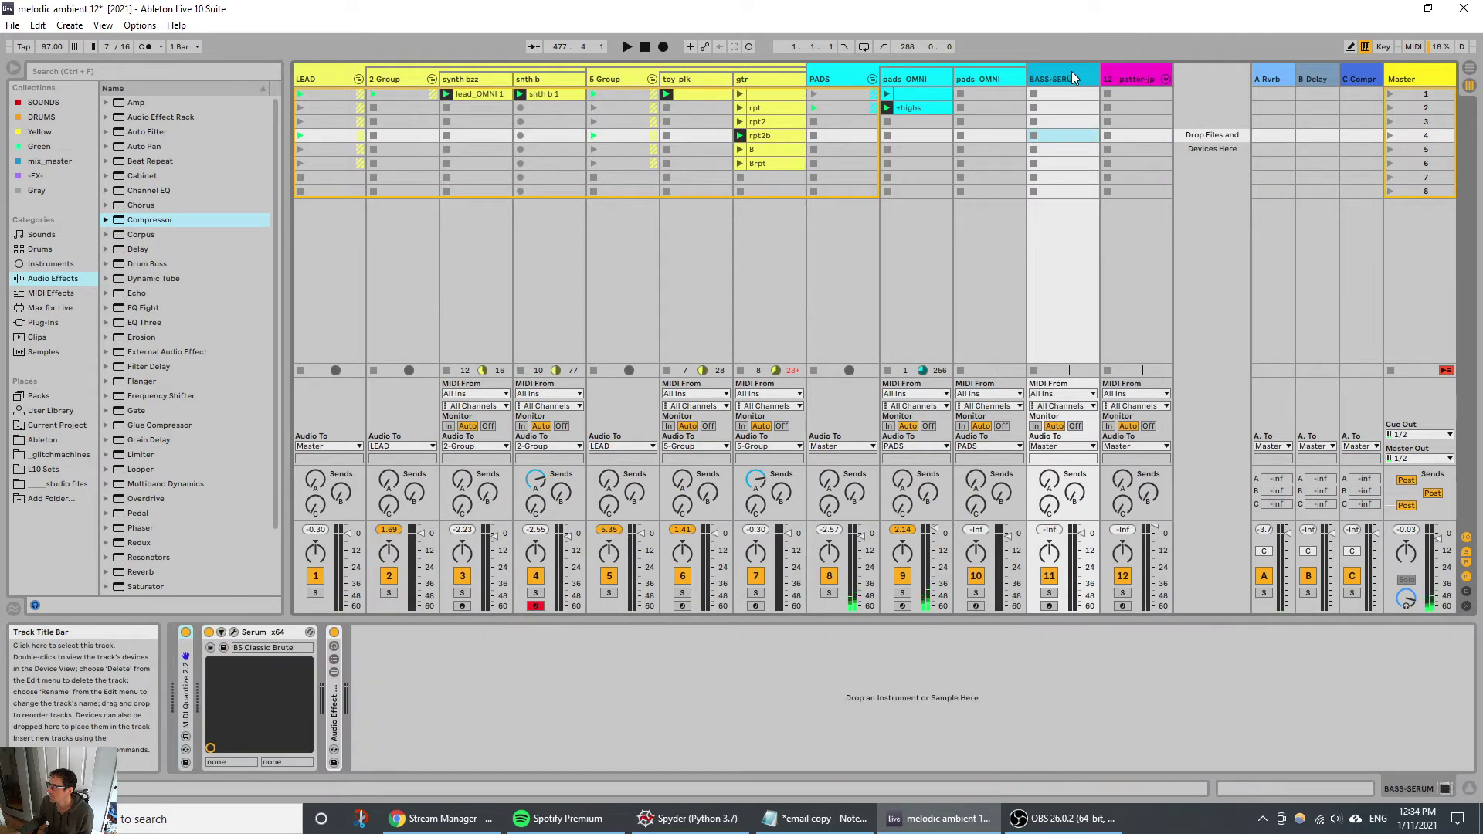
pyautogui.rightClick(1072, 74)
pyautogui.click(1096, 116)
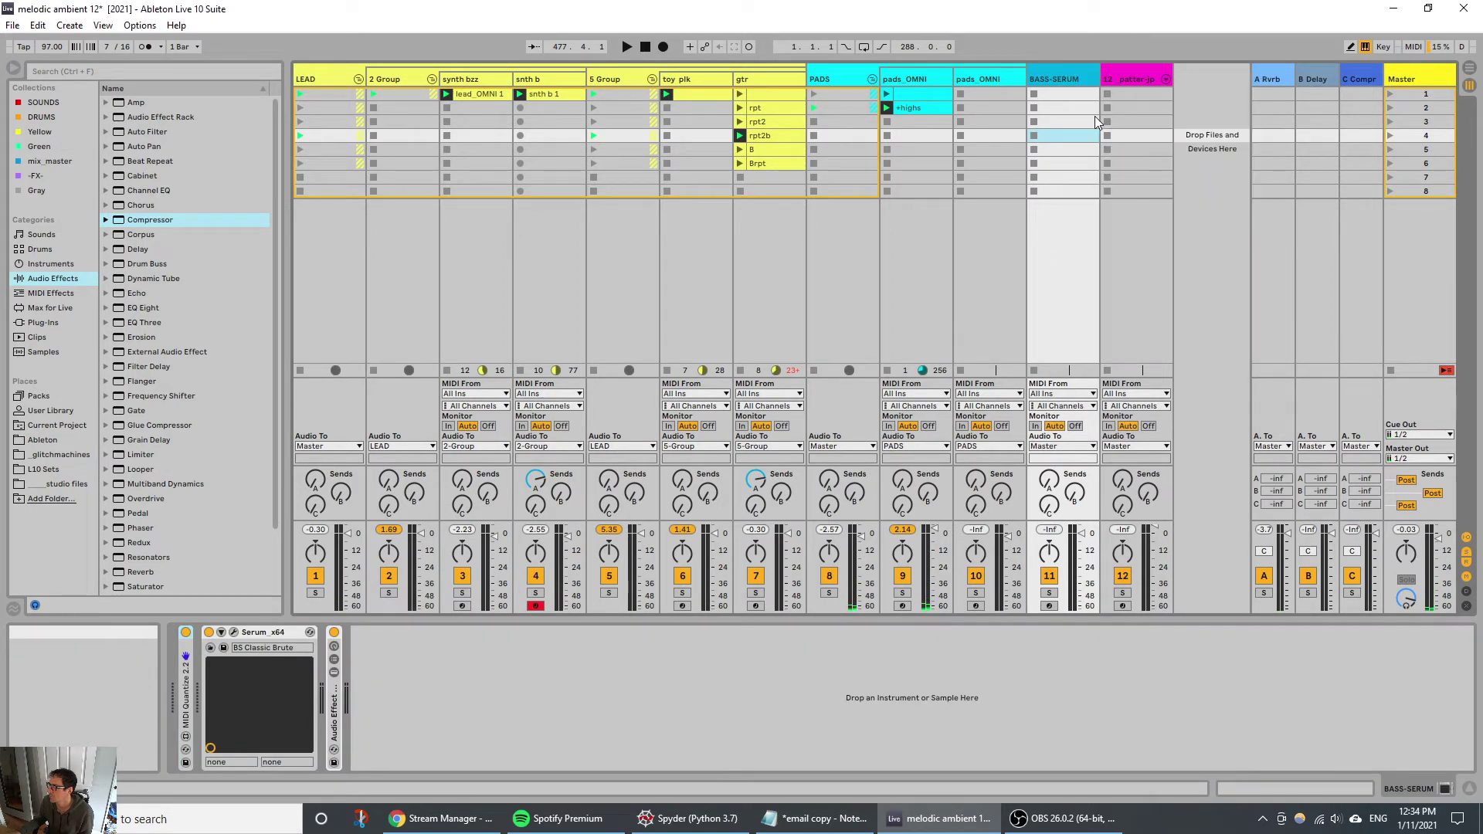
pyautogui.click(981, 76)
pyautogui.rightClick(981, 75)
pyautogui.click(1026, 119)
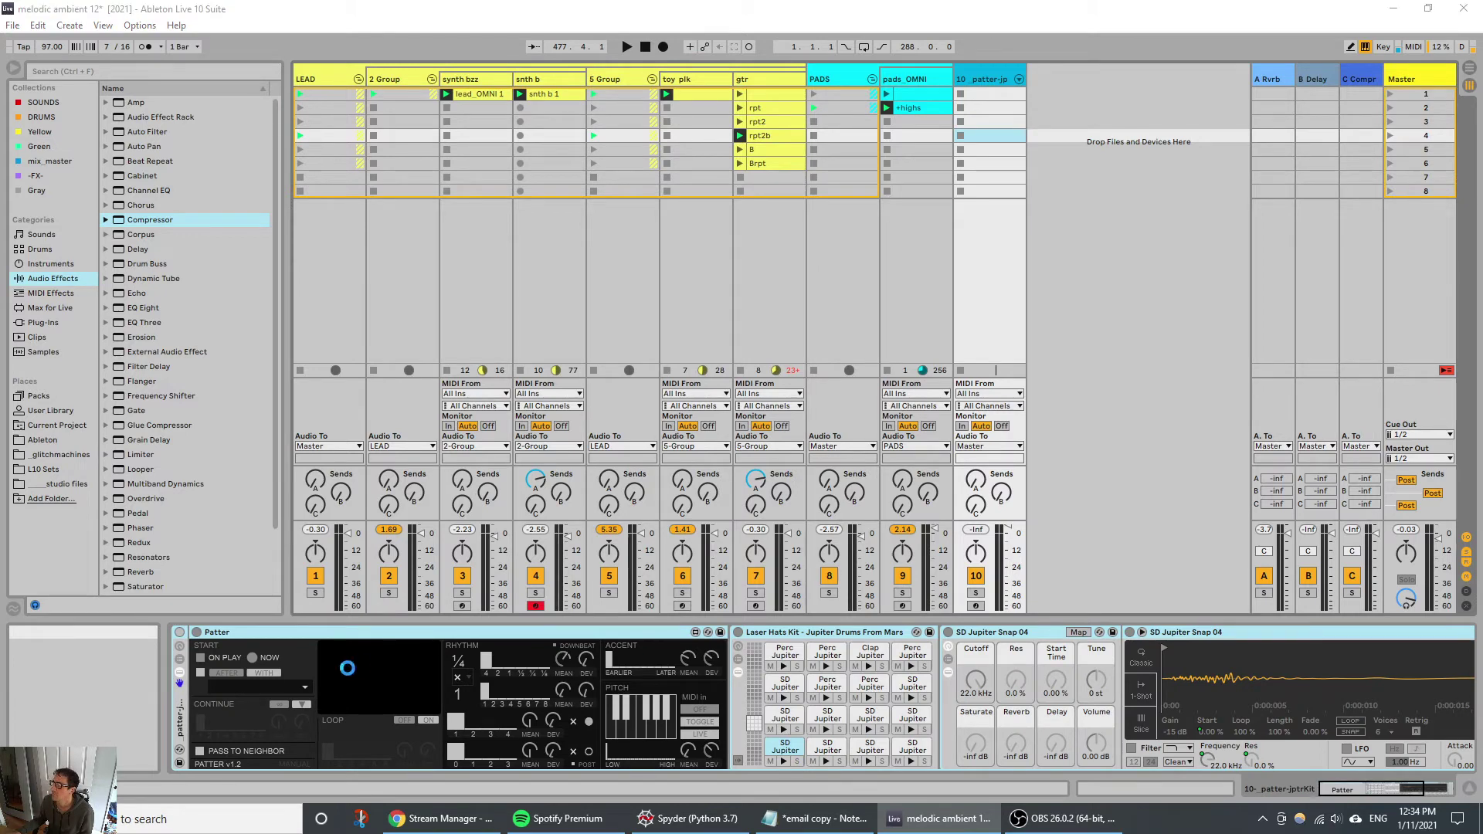
# Step: Turn on the patter-jptrKit rack, try Patter's segment looping on and off, and restart playback from the beginning
pyautogui.click(181, 633)
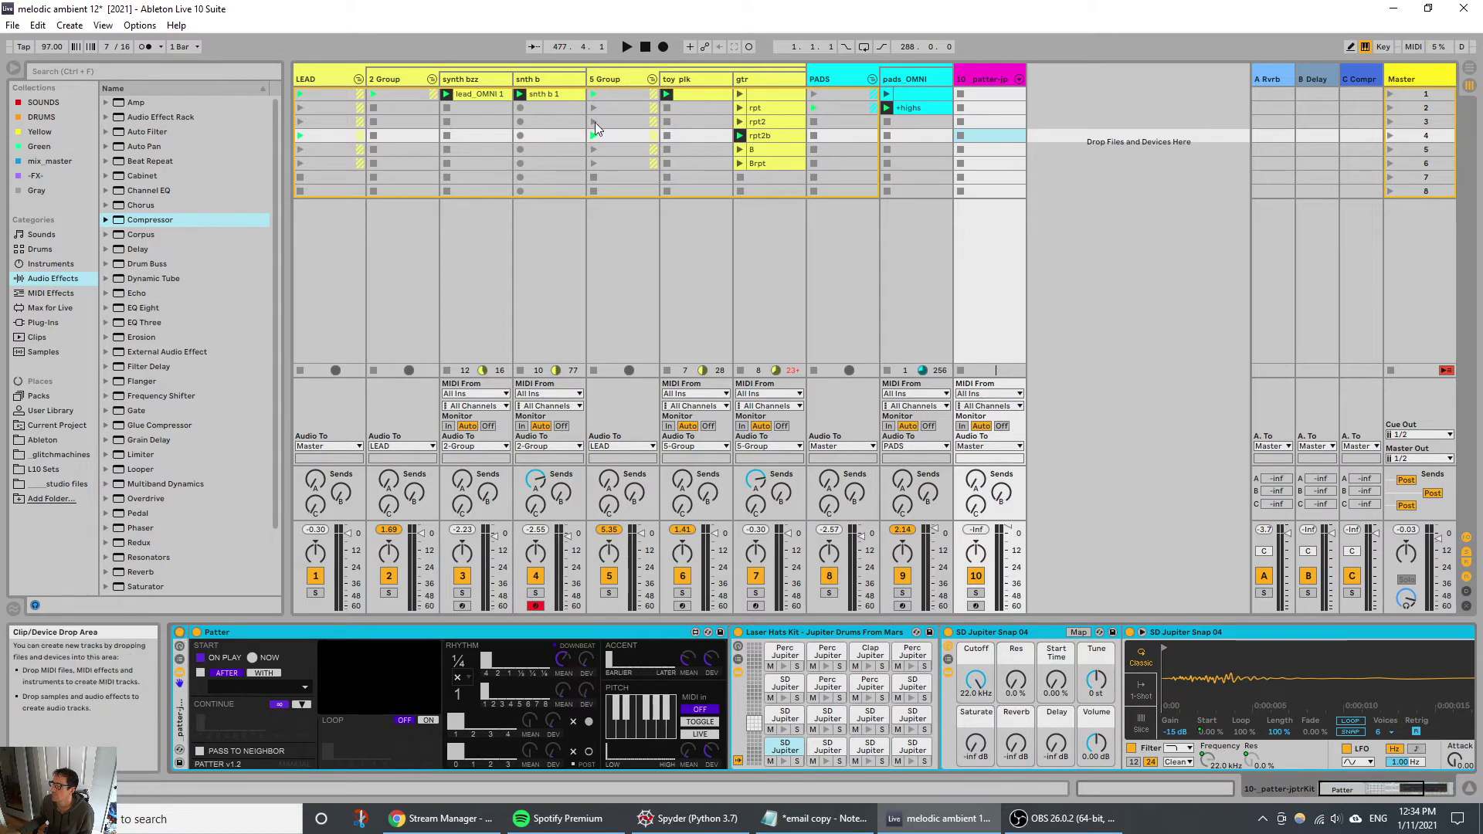
pyautogui.click(627, 46)
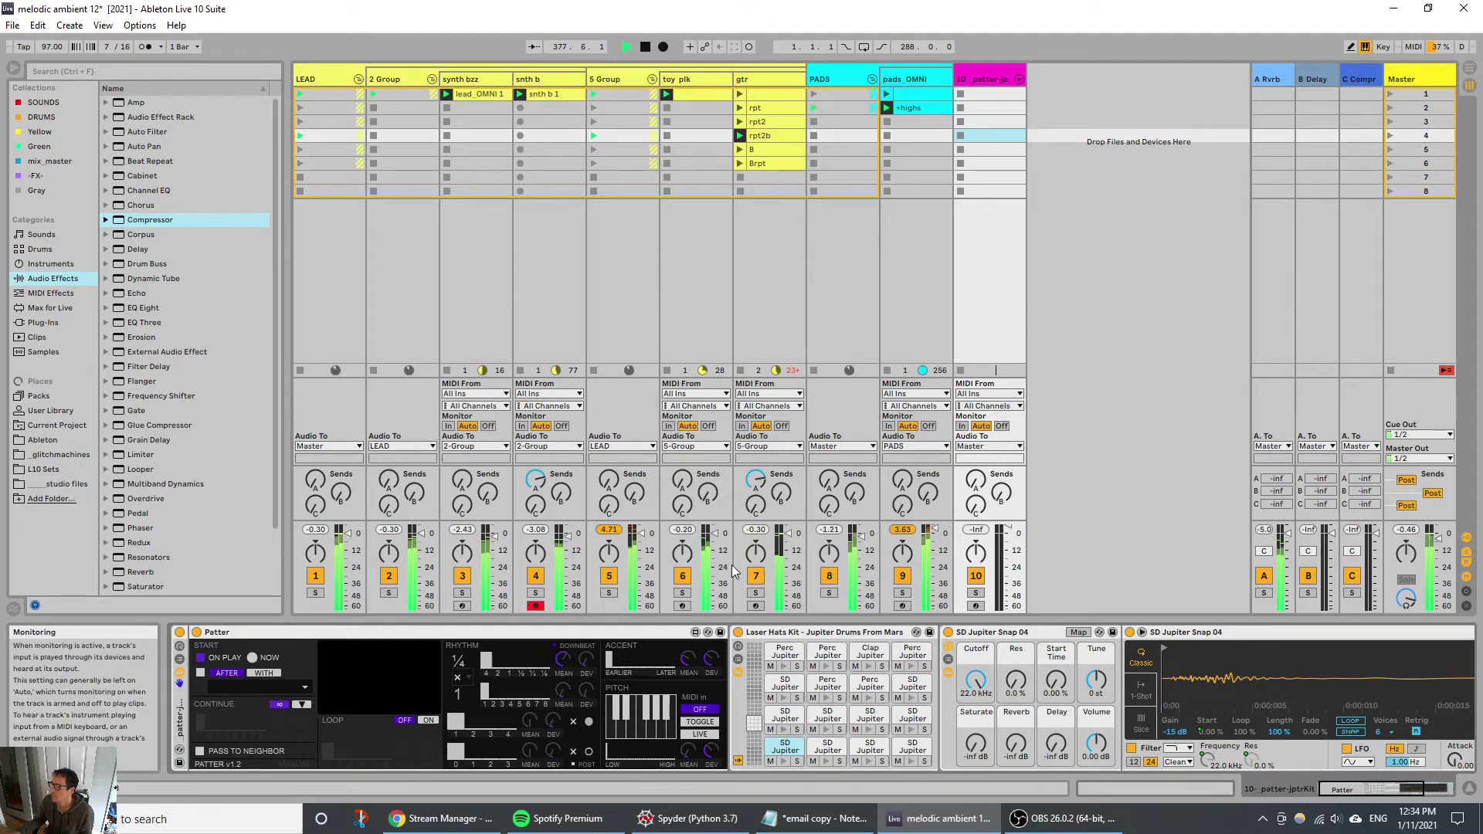
pyautogui.click(427, 720)
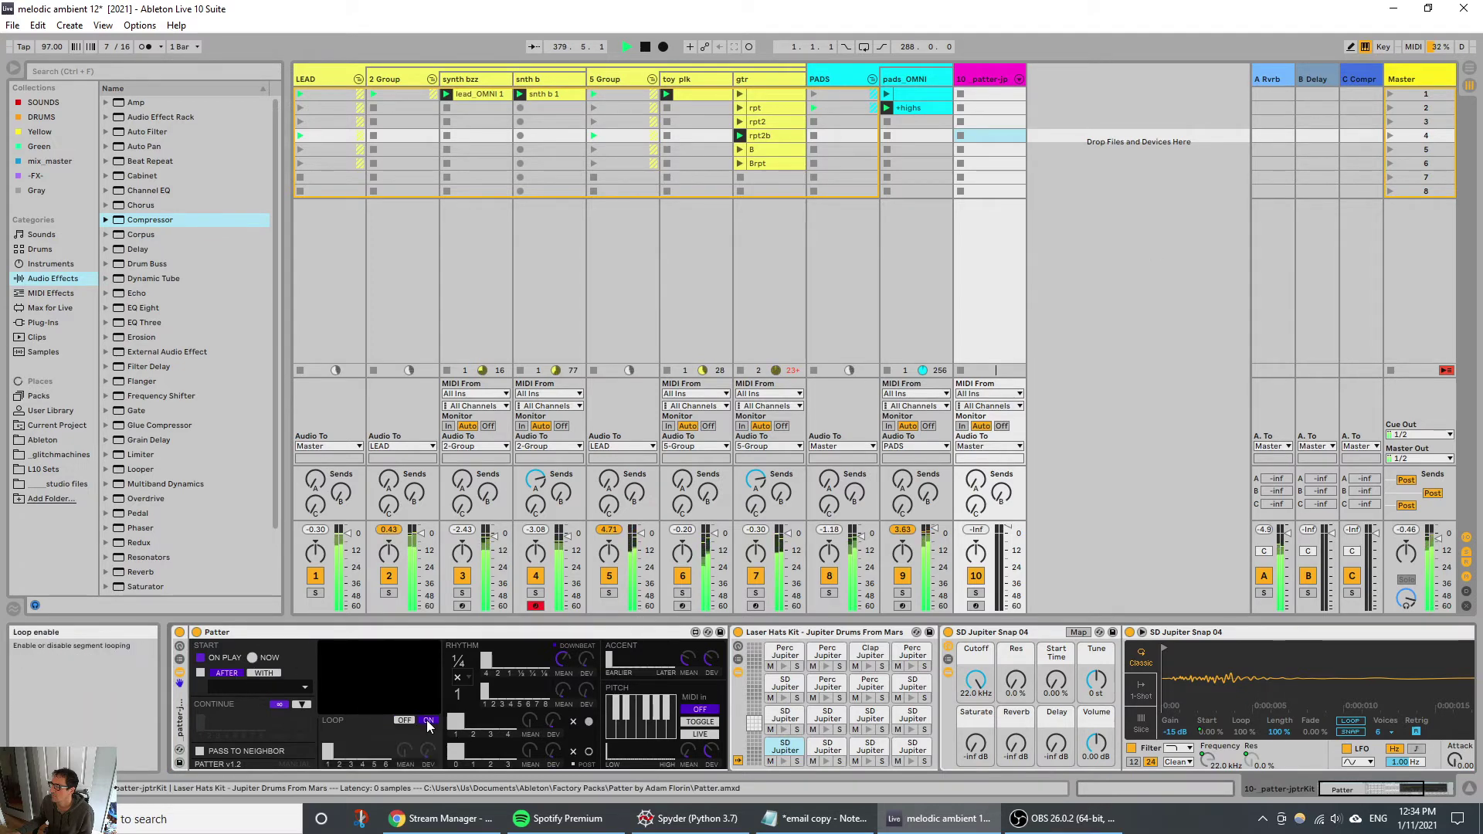
pyautogui.click(404, 720)
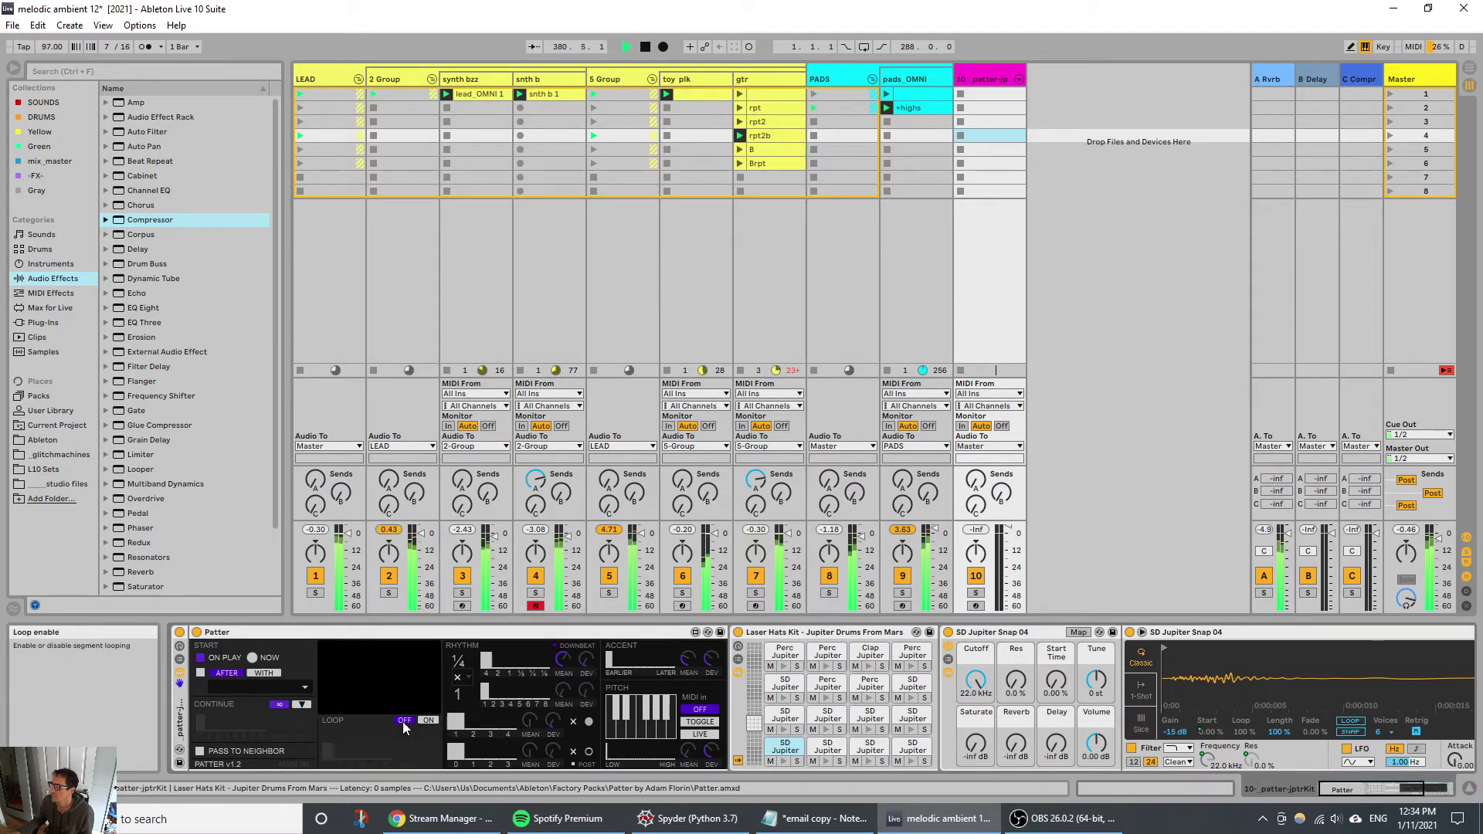
pyautogui.click(647, 47)
pyautogui.click(627, 47)
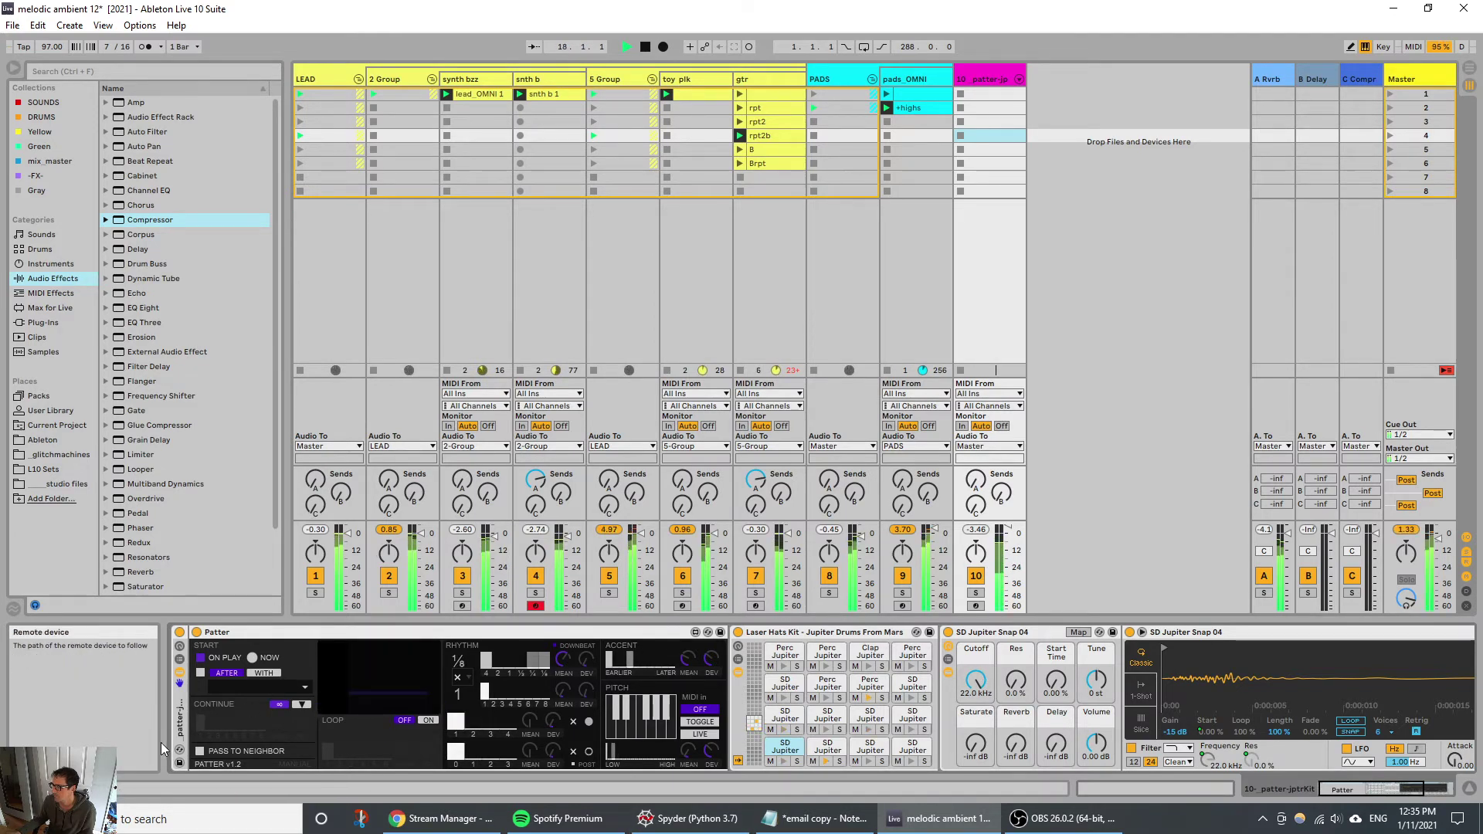
# Step: Add a Limiter with 5.90 dB gain after the folded patter-jptrKit rack and raise the track's send A
pyautogui.doubleClick(180, 718)
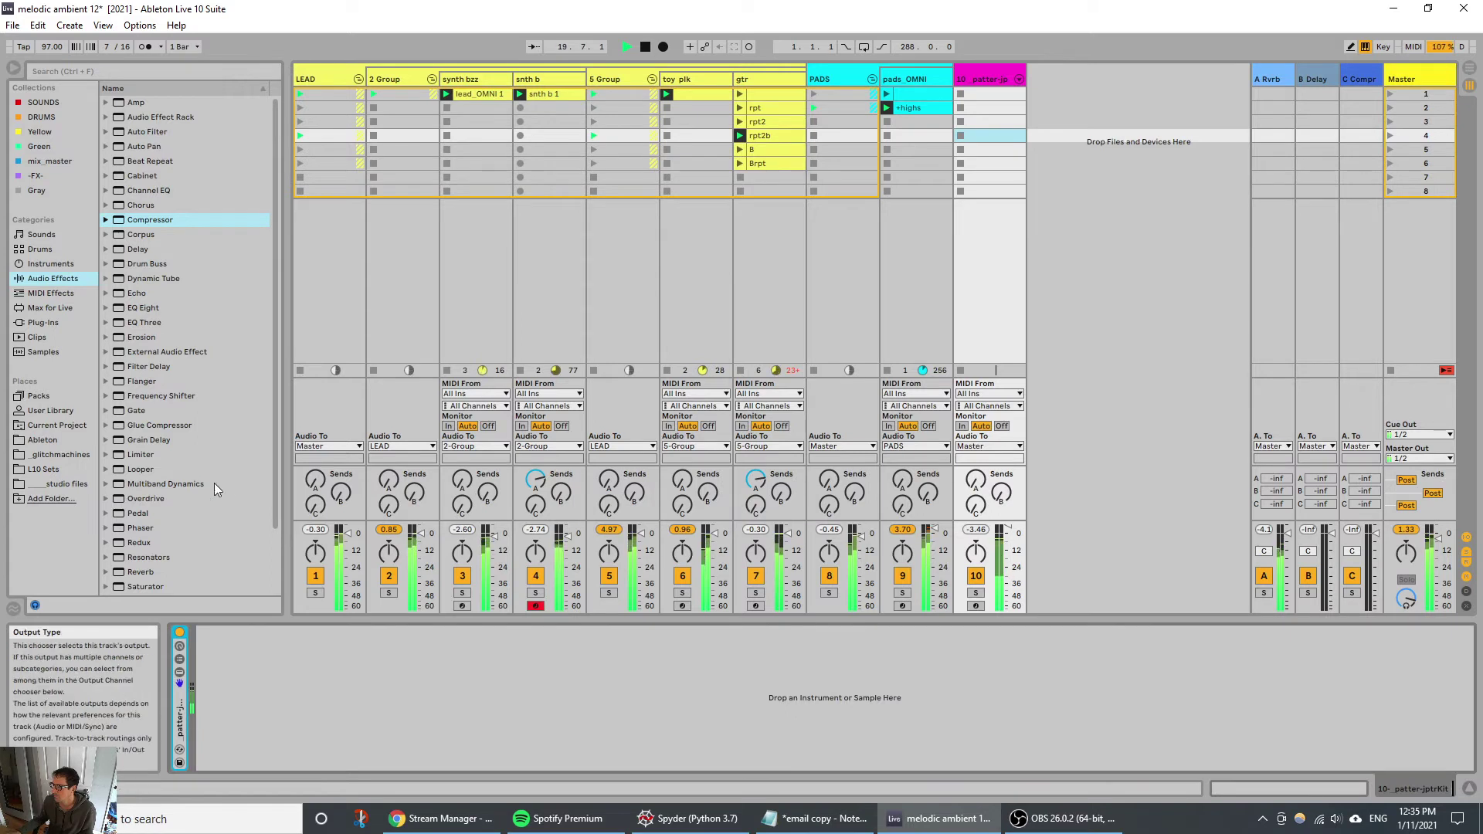
pyautogui.click(150, 455)
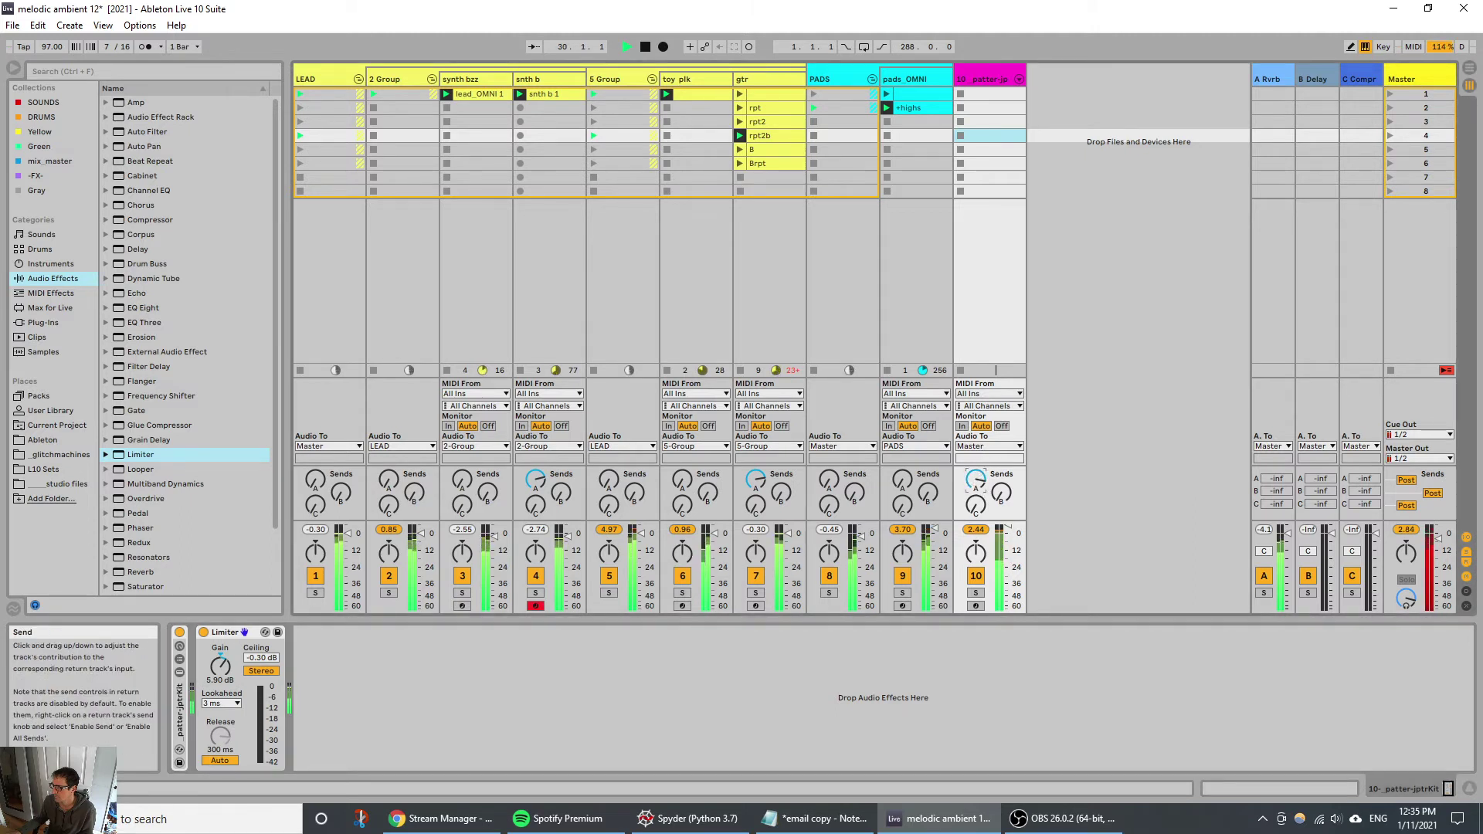
pyautogui.click(224, 632)
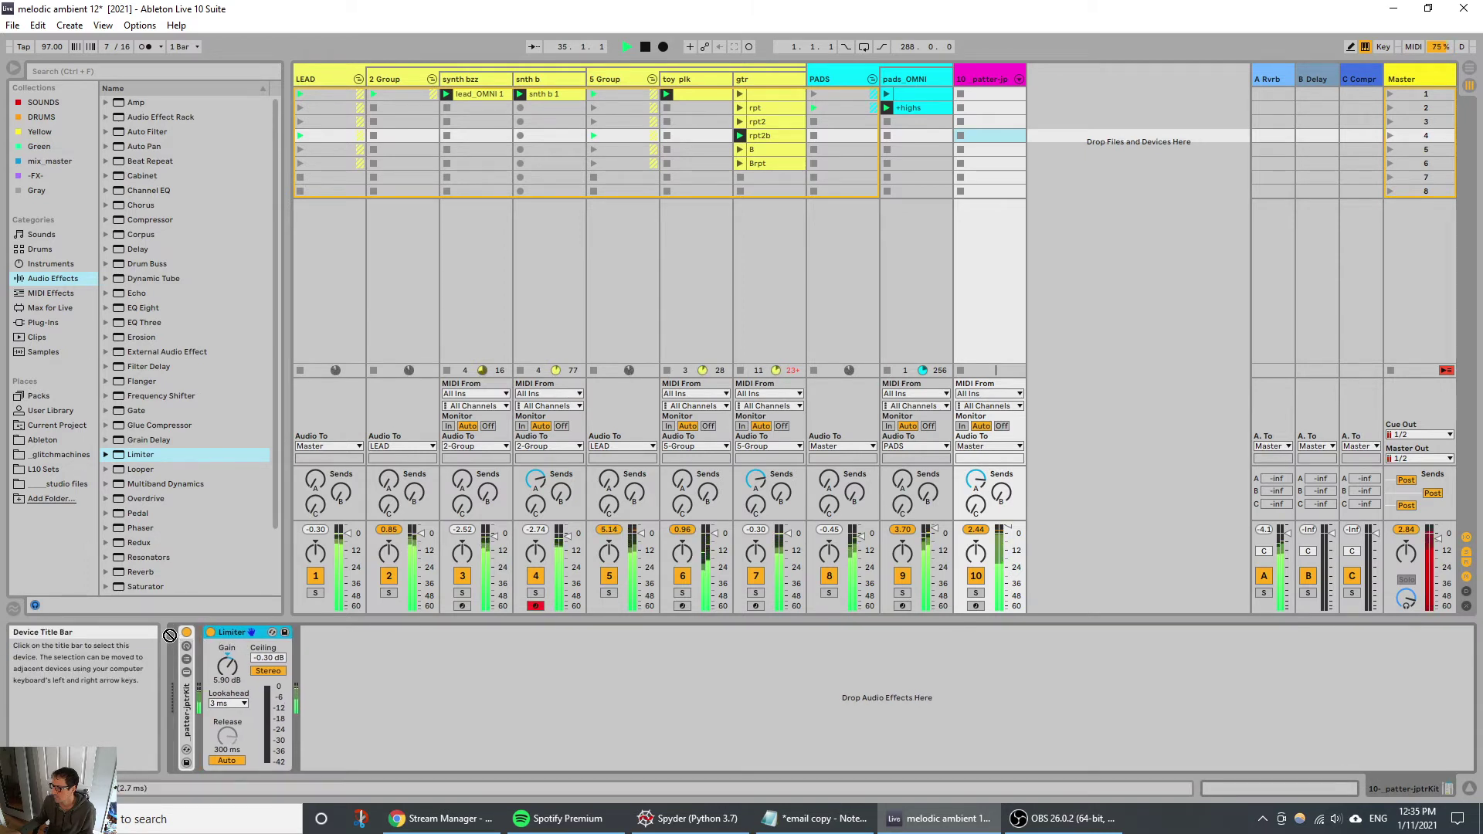
pyautogui.moveTo(233, 631); pyautogui.dragTo(174, 672)
# Step: Unfold the patter-jptrKit rack and switch it off
pyautogui.doubleClick(188, 702)
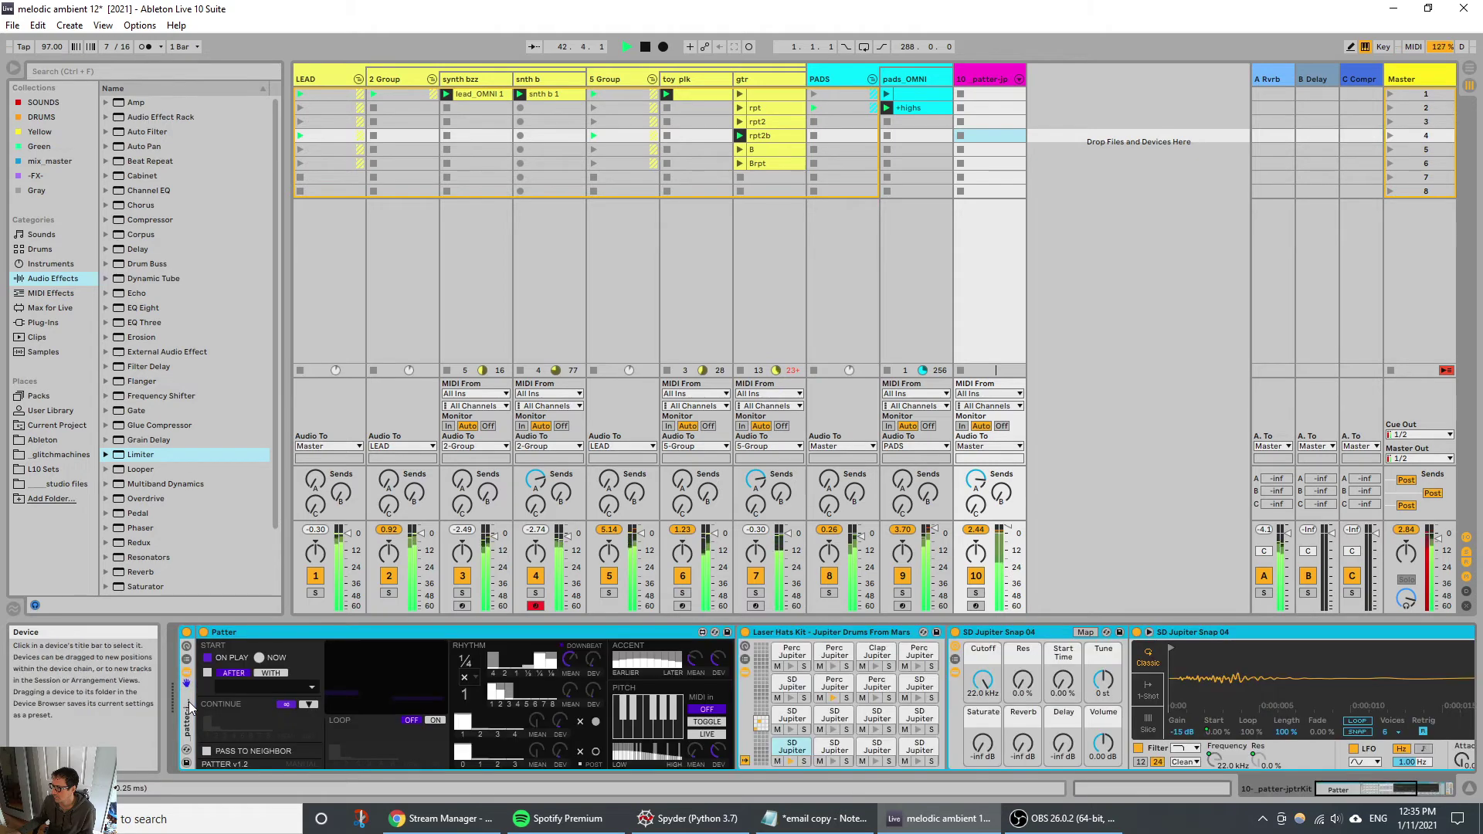
pyautogui.click(186, 632)
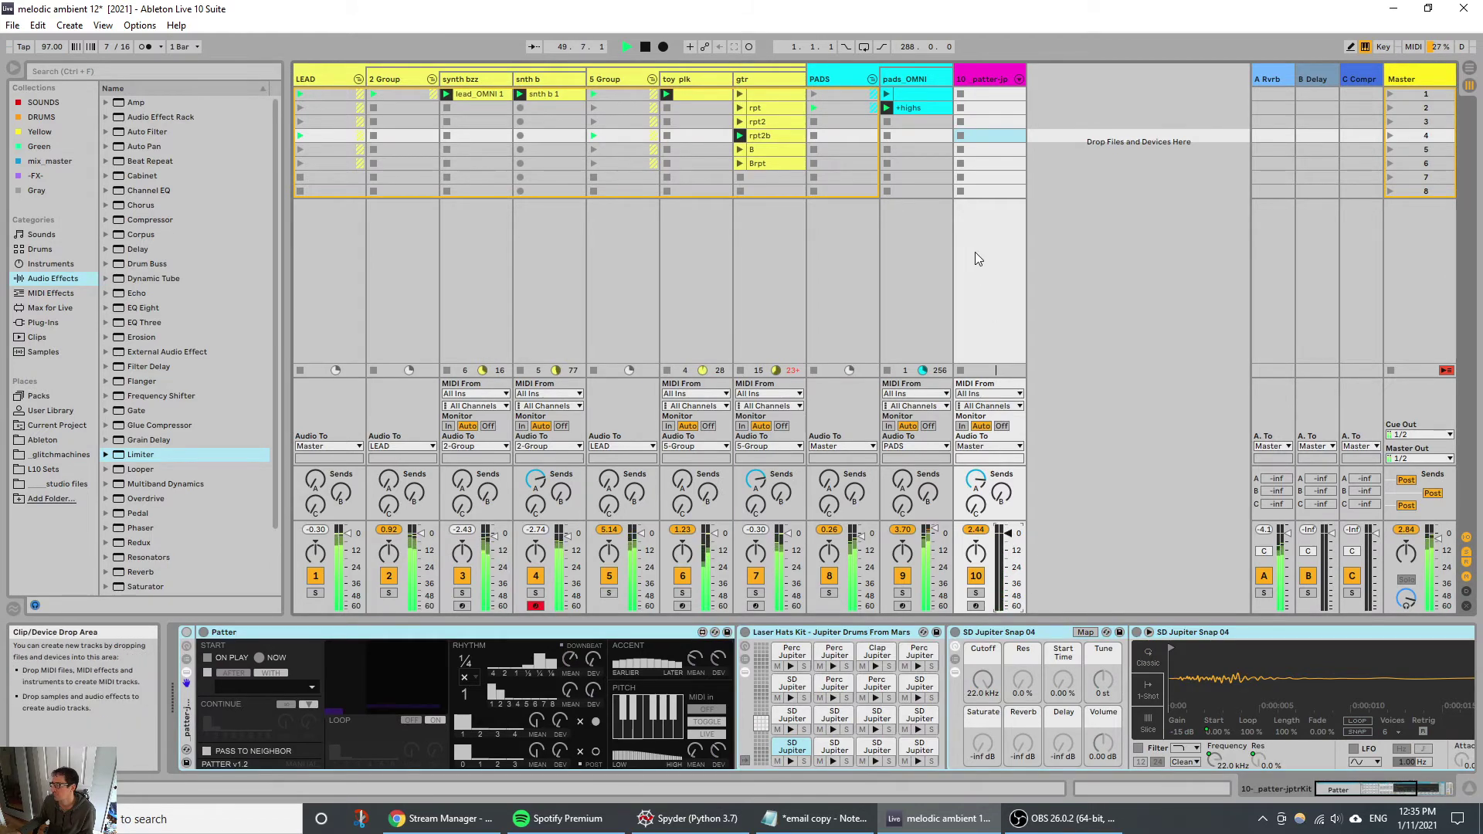
pyautogui.rightClick(980, 81)
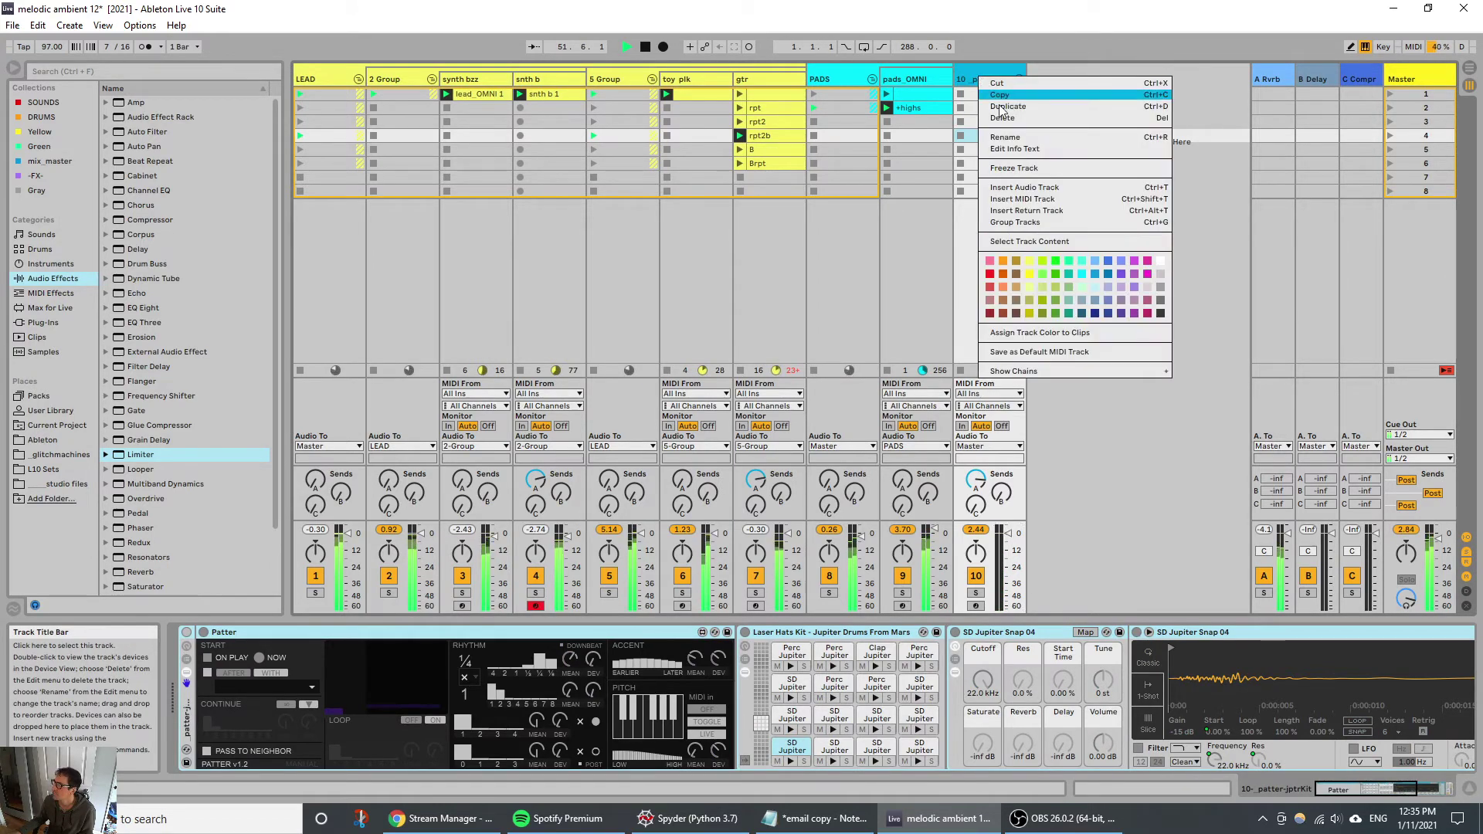
pyautogui.click(973, 75)
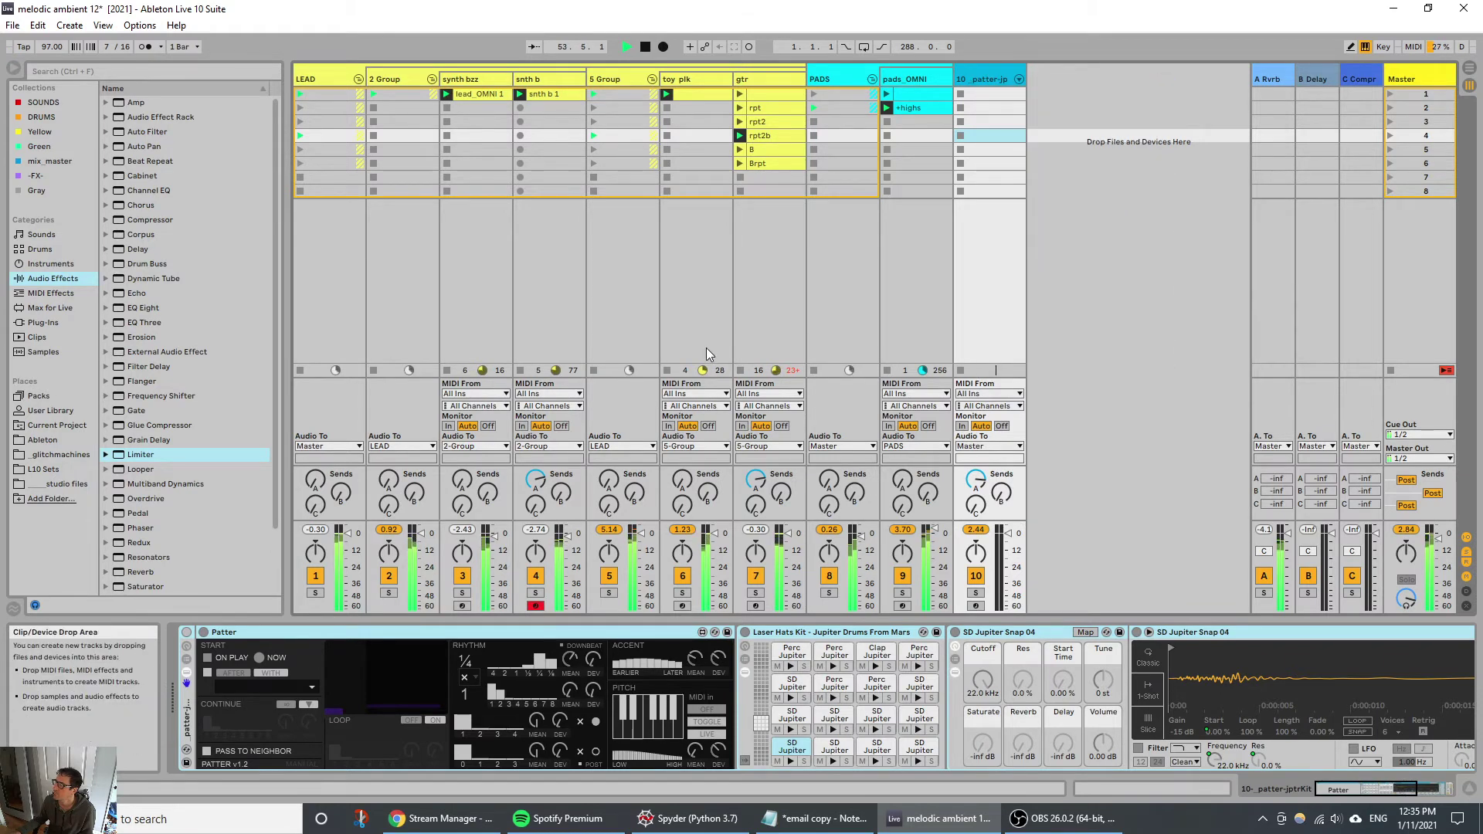
# Step: Add the 2bl Grids-1 rack from the User Library as a new track and raise its volume slightly
pyautogui.click(51, 410)
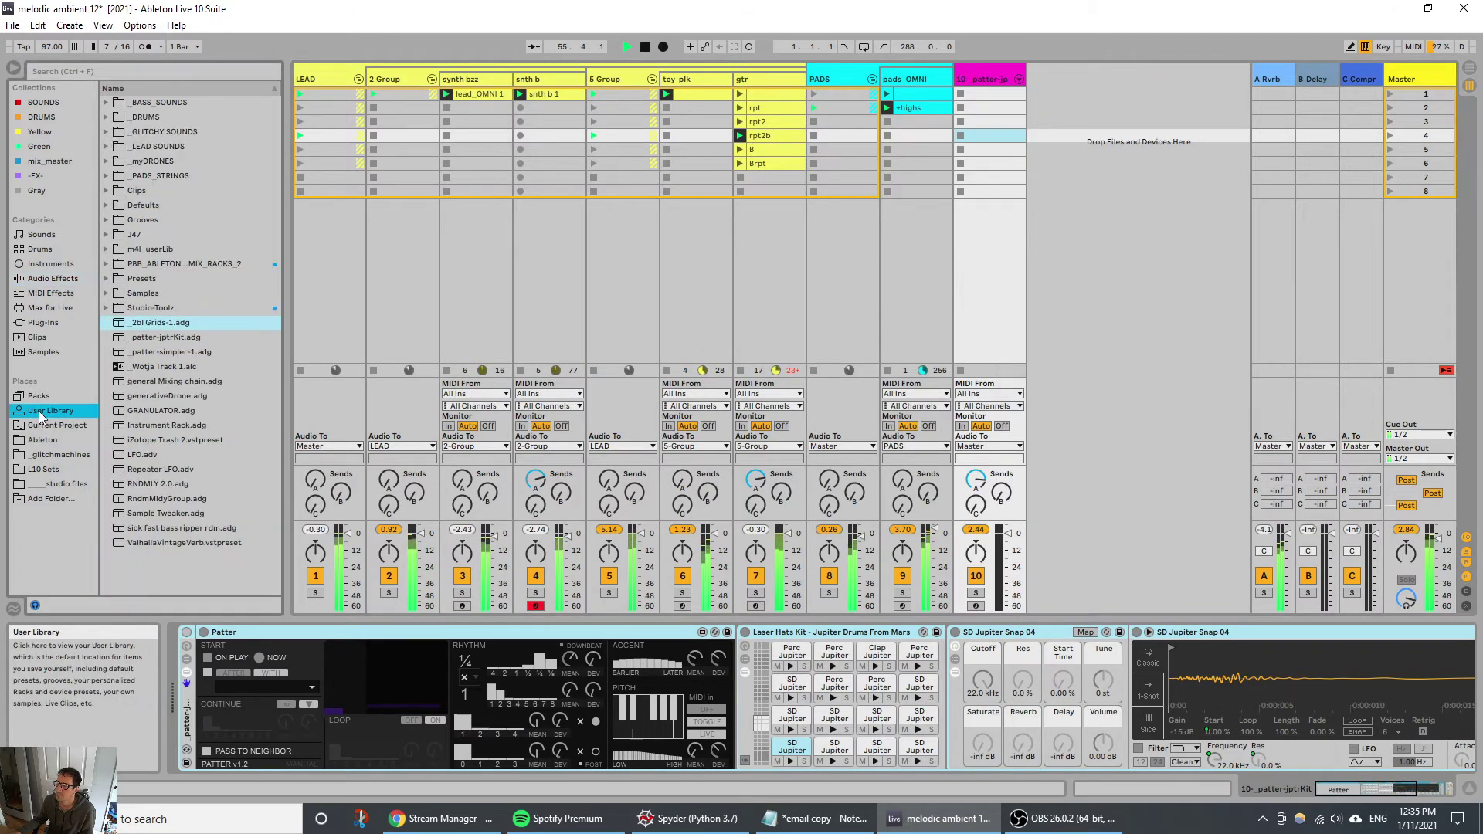
pyautogui.moveTo(148, 323); pyautogui.dragTo(1037, 243)
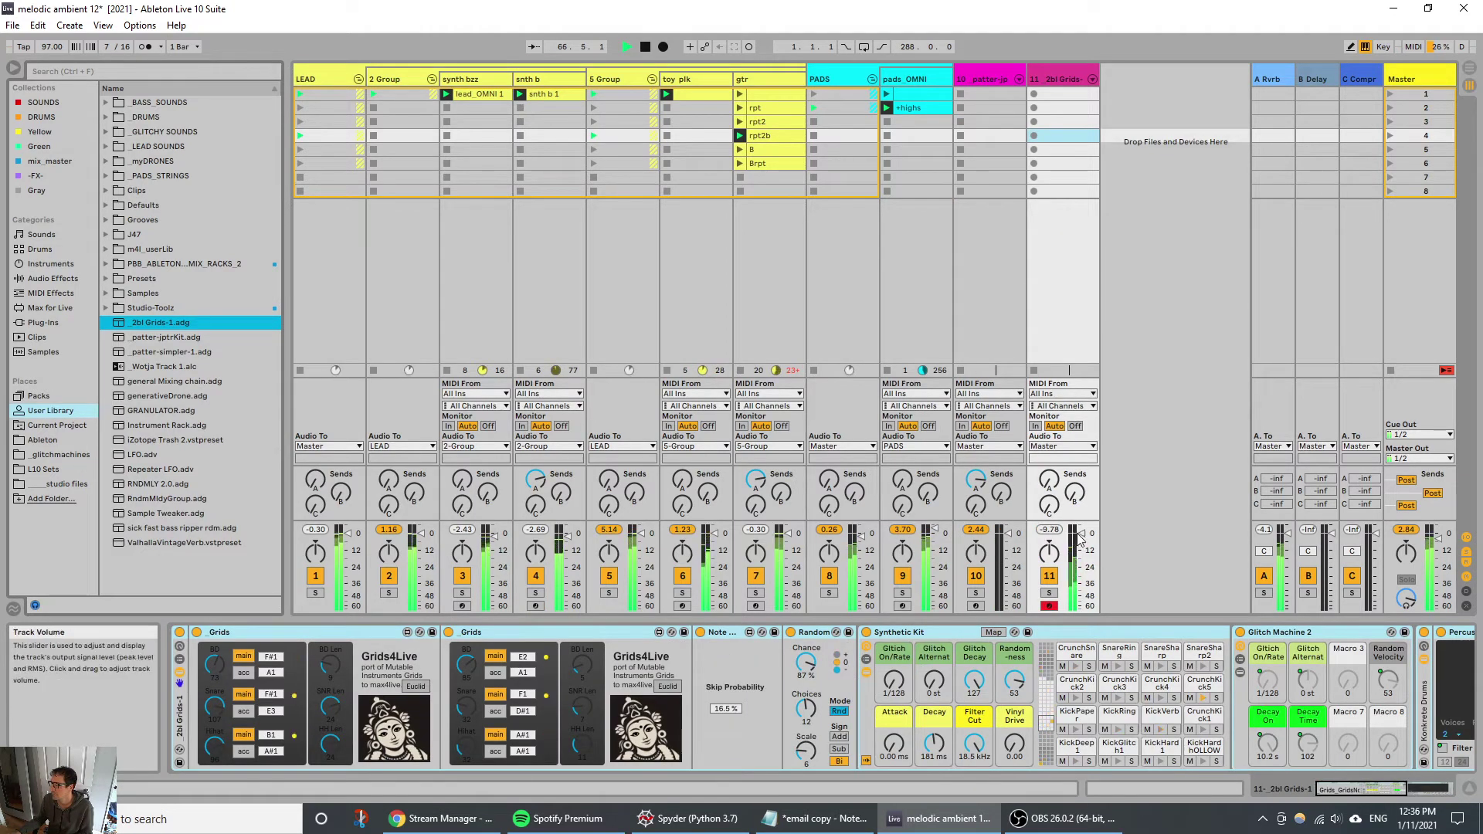
pyautogui.moveTo(1083, 535); pyautogui.dragTo(1082, 527)
# Step: Move the Limiter from the patter-jptrKit track to the 2bl Grids-1 track and set its gain to 10.9 dB
pyautogui.click(1005, 308)
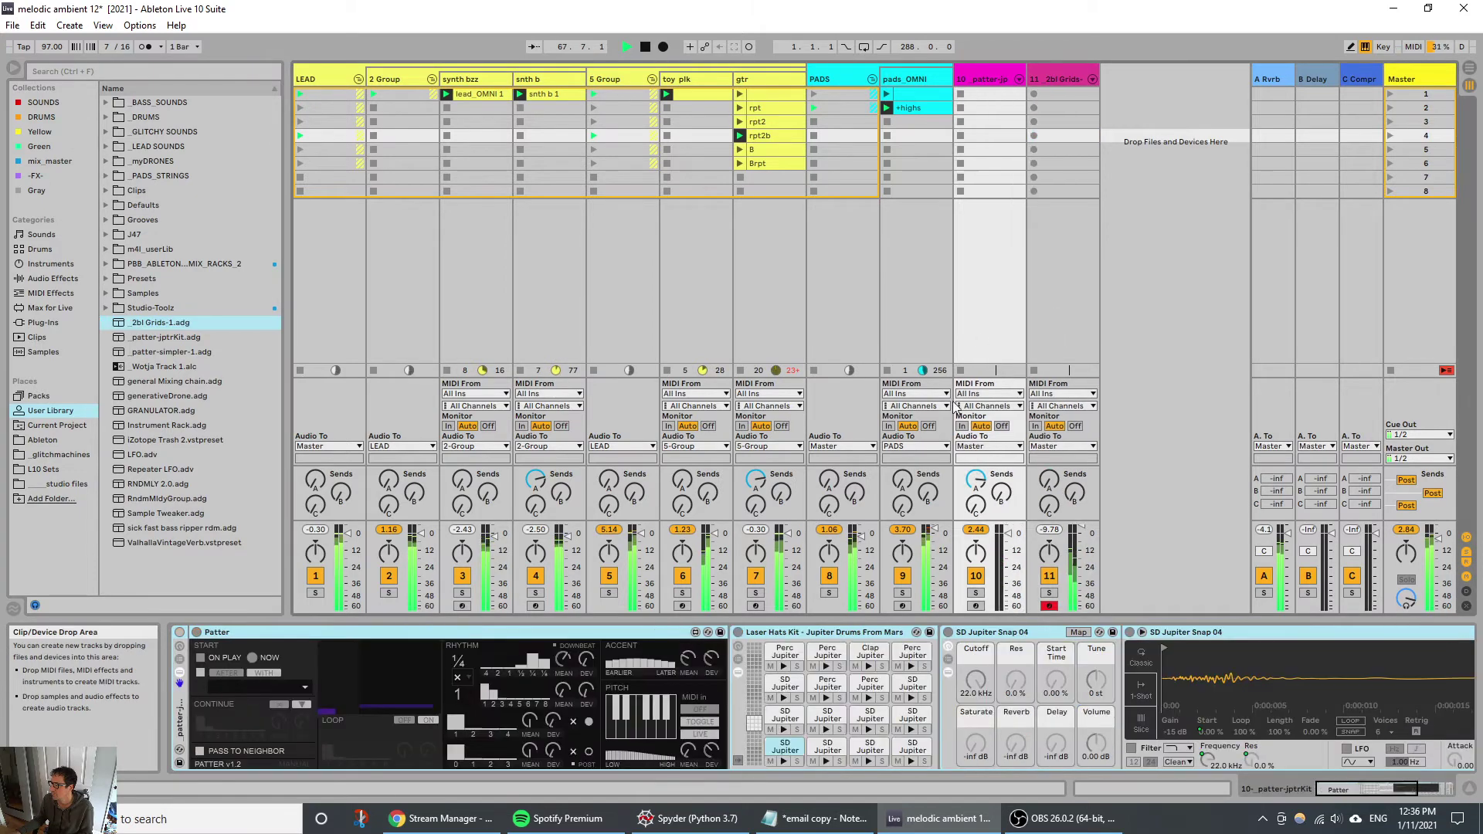
pyautogui.click(179, 673)
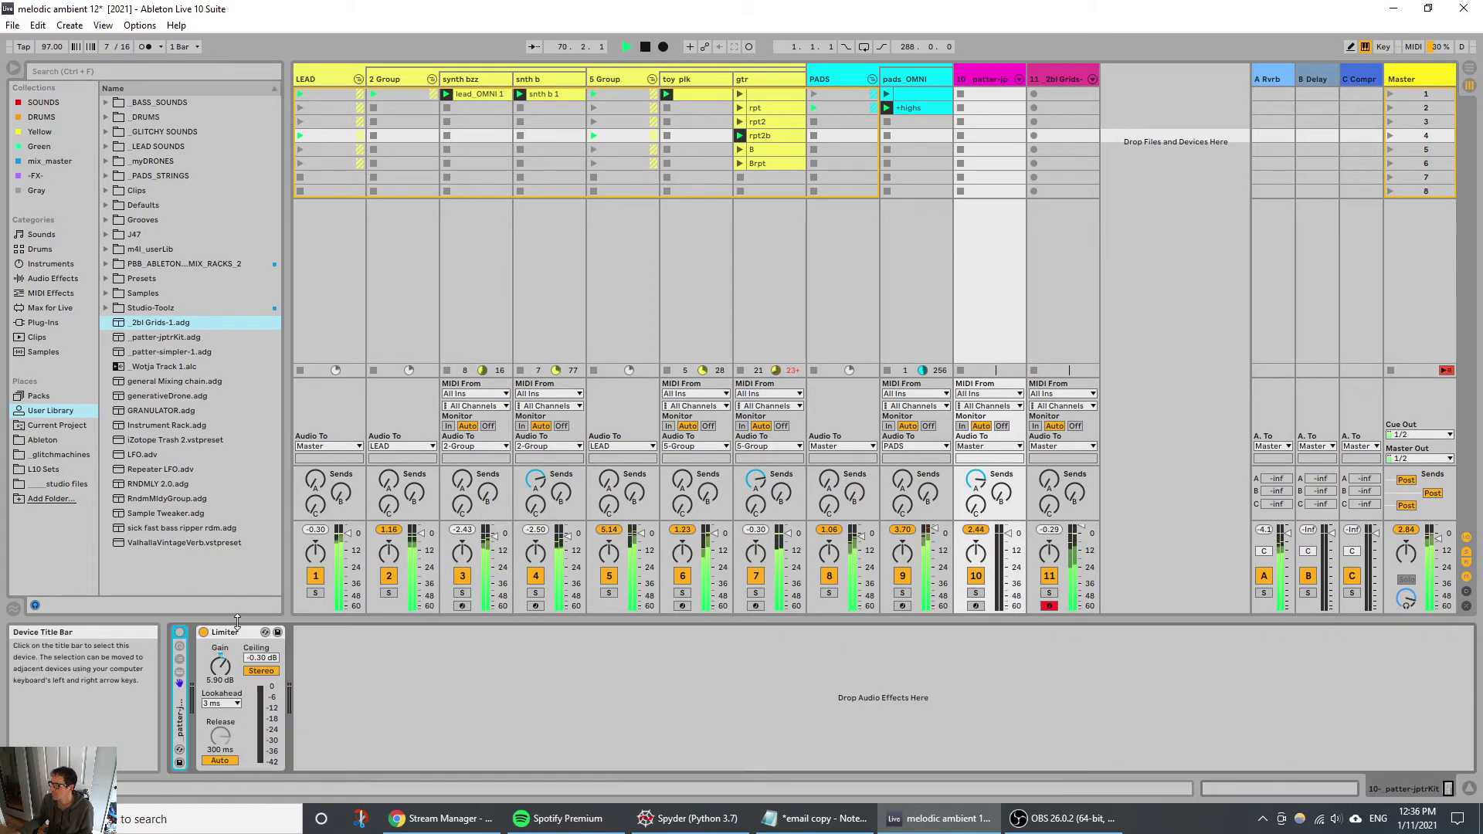
pyautogui.moveTo(224, 632); pyautogui.dragTo(1062, 278)
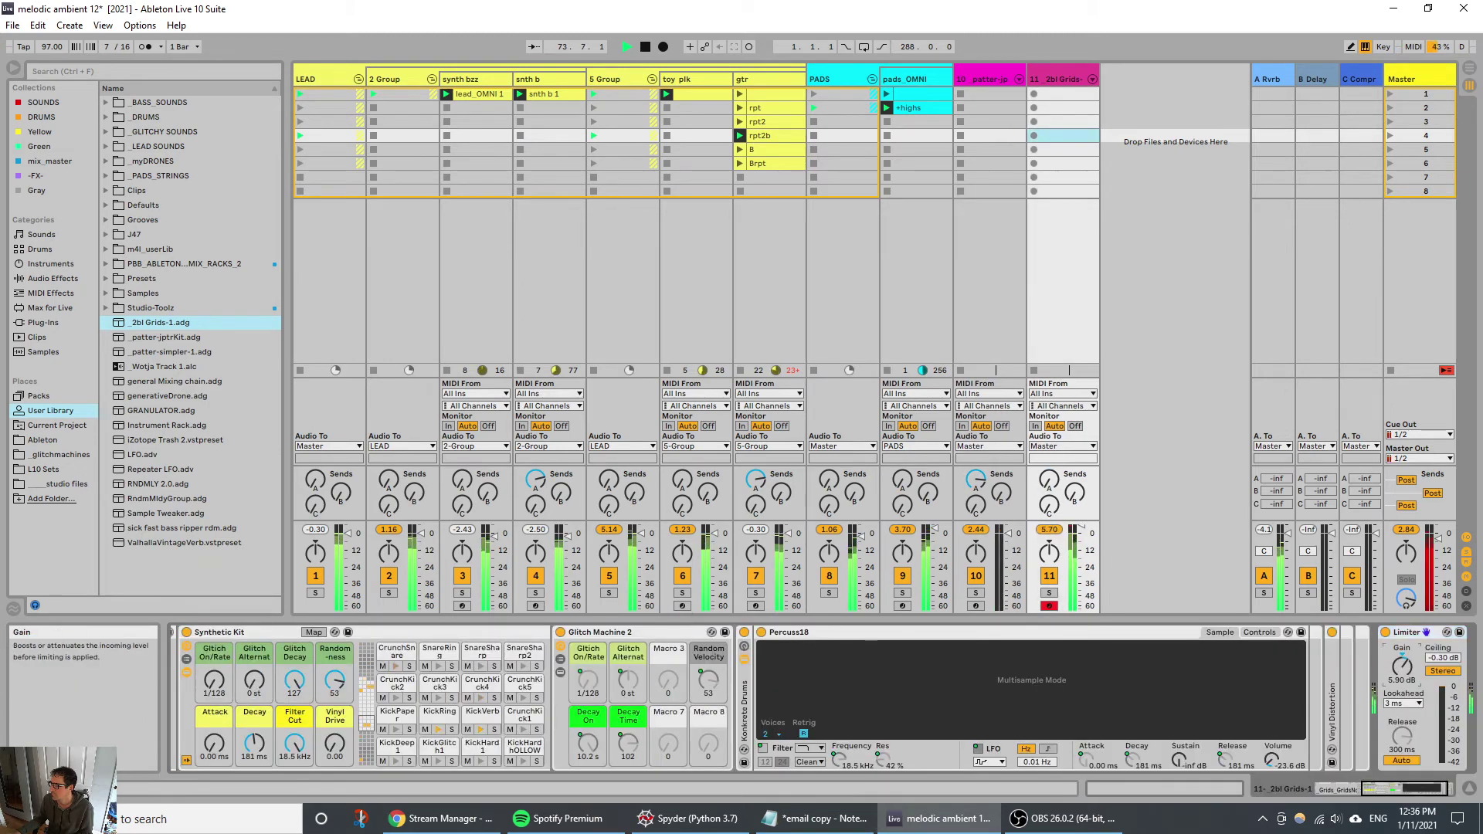
pyautogui.moveTo(1402, 666); pyautogui.dragTo(1402, 650)
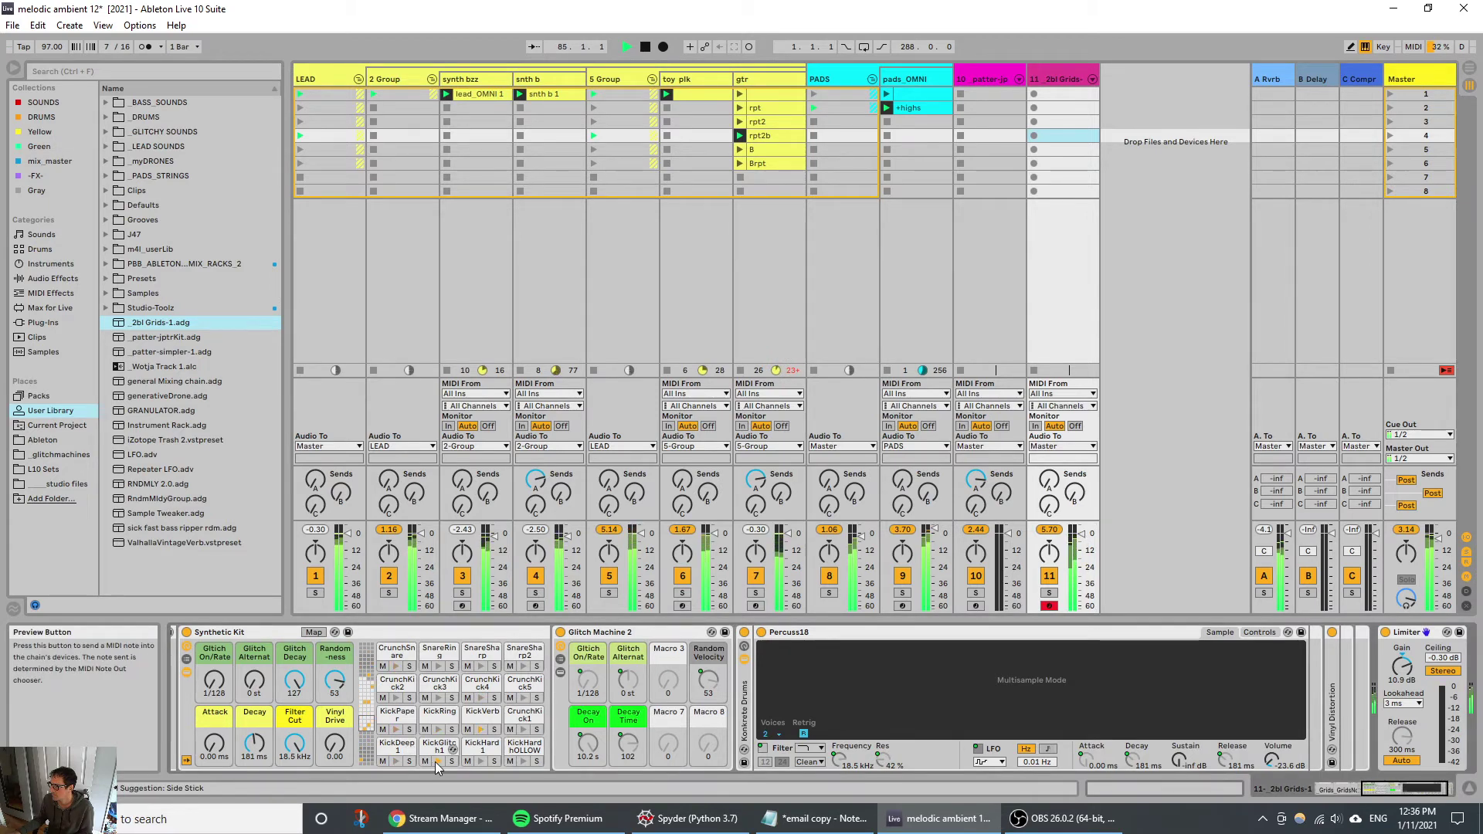
# Step: Examine the Synthetic Kit pads from KickHard1 through KickHardhOLLOW to SnareSharp2, and return to the Grids devices
pyautogui.click(484, 760)
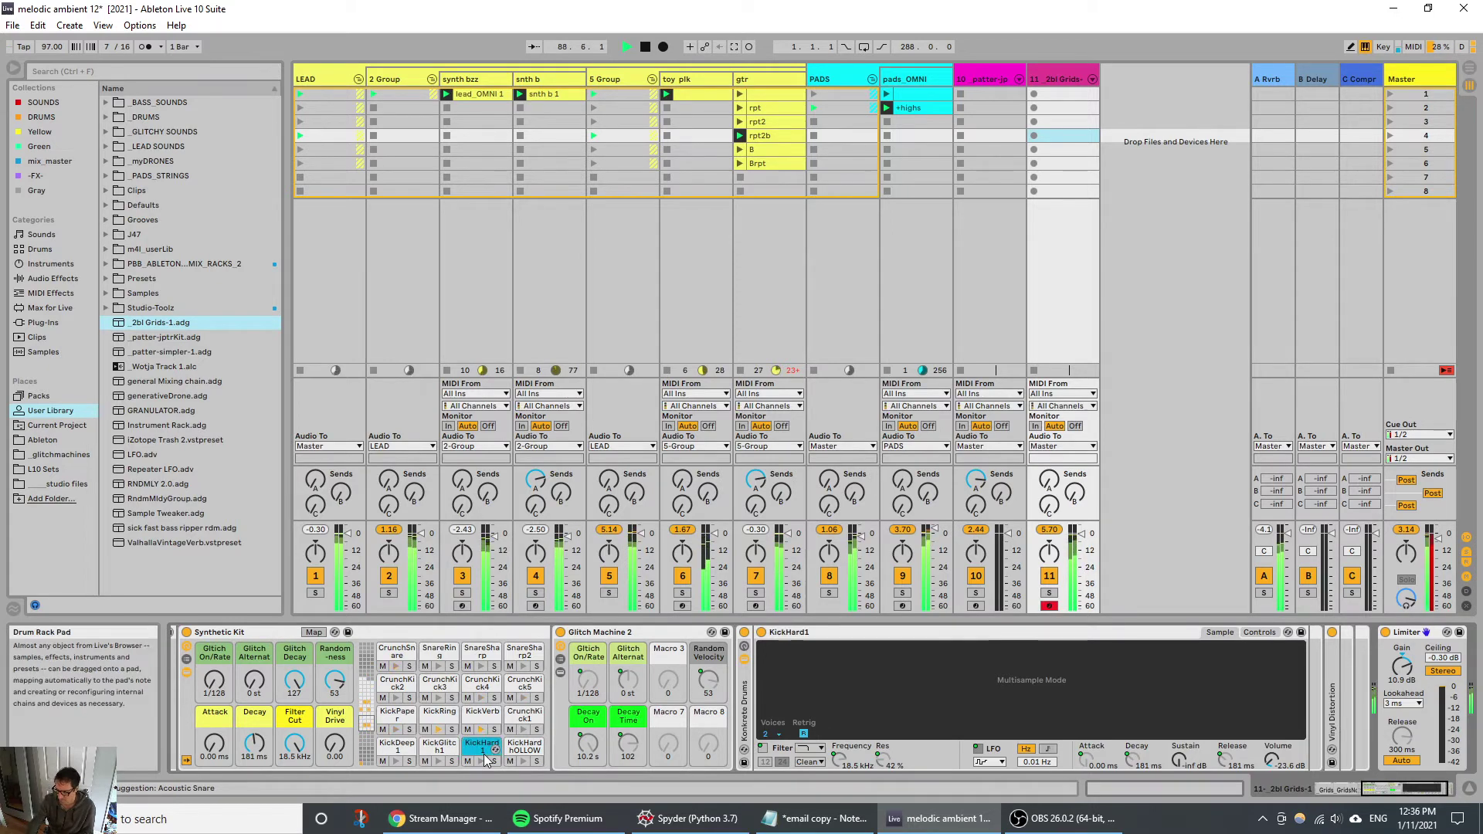
pyautogui.press('Right')
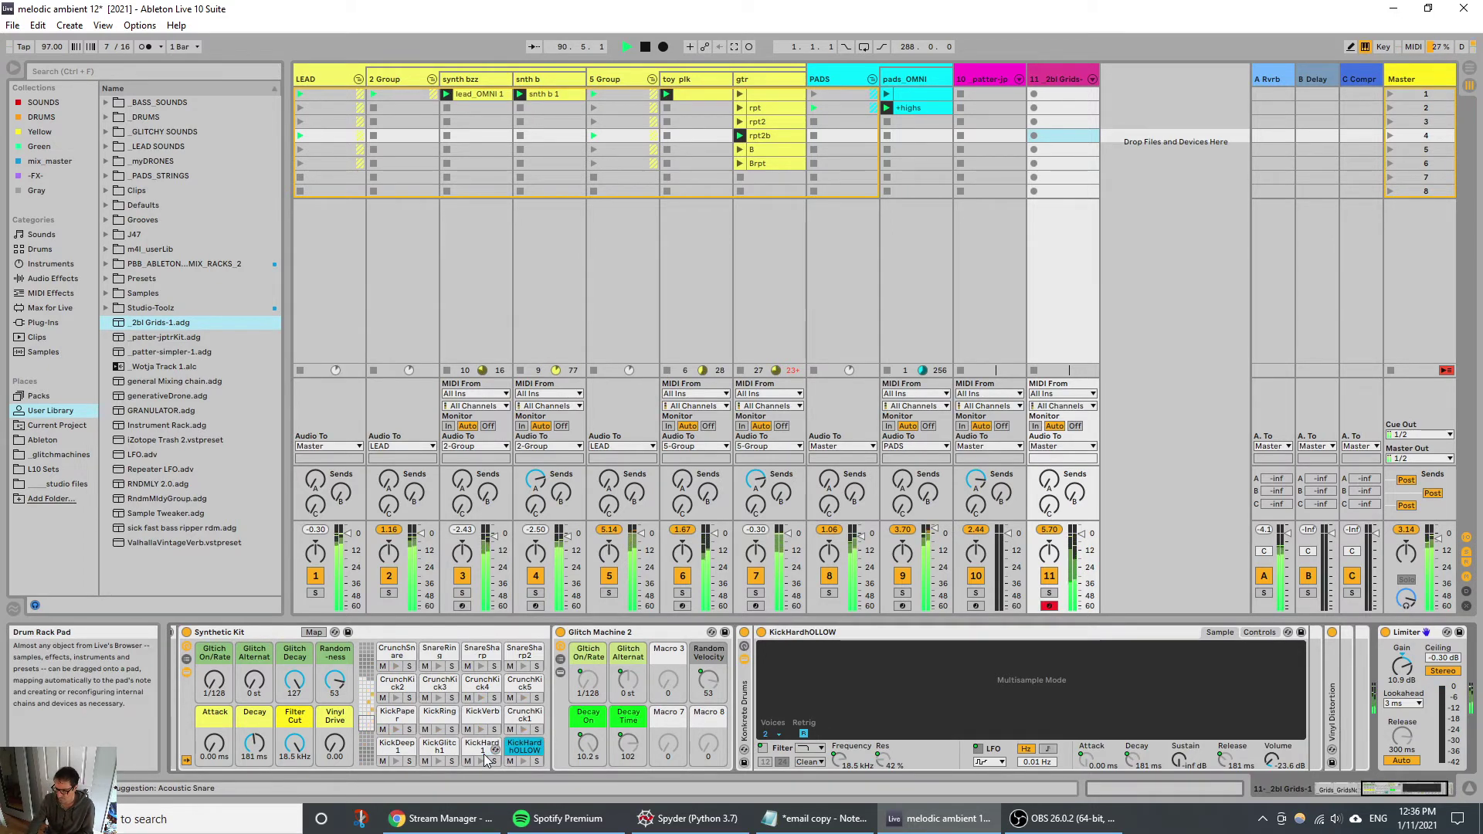
pyautogui.press('Up')
pyautogui.press('Up')
pyautogui.press('Up')
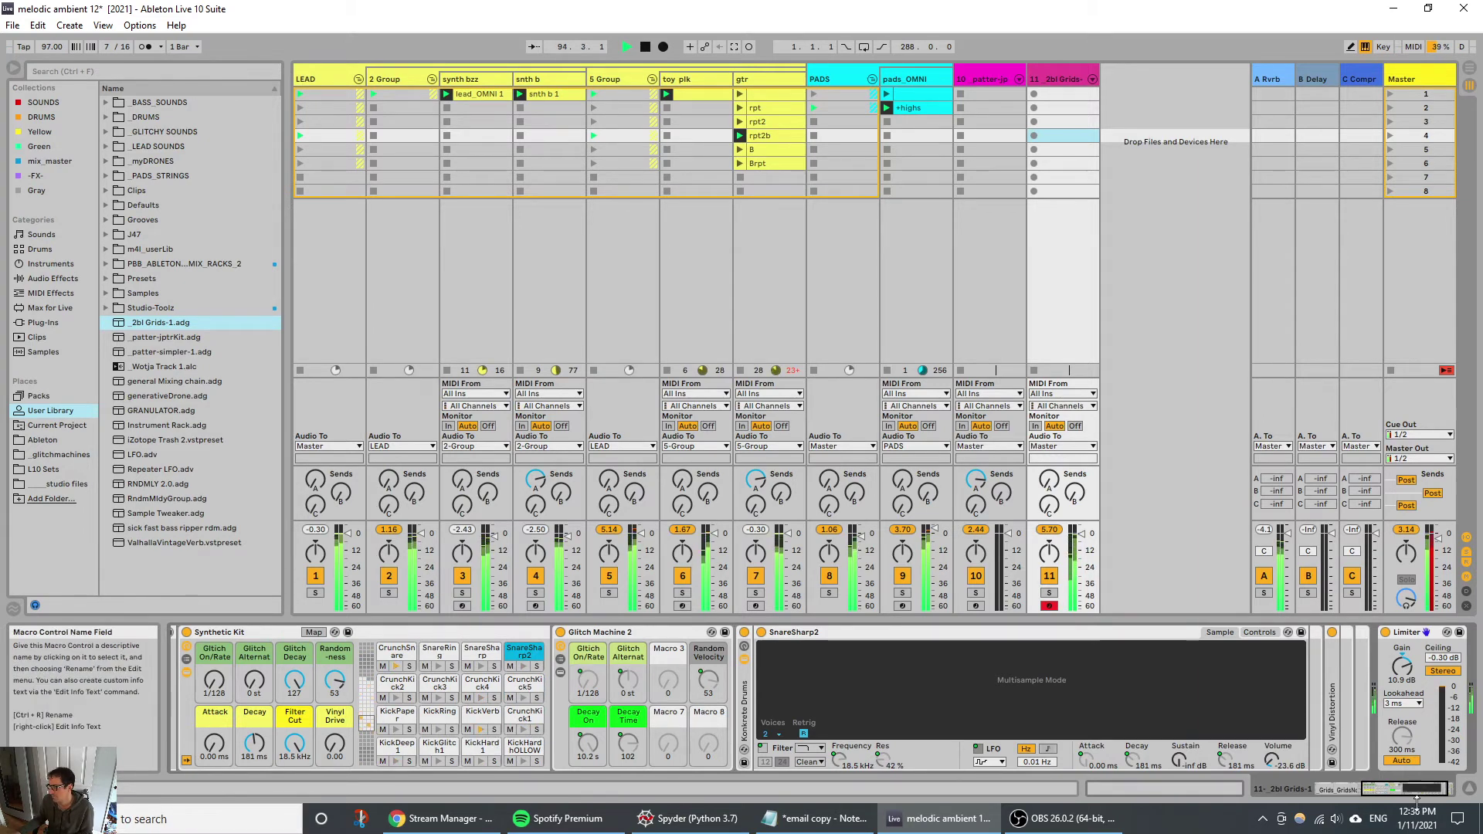
pyautogui.click(1347, 787)
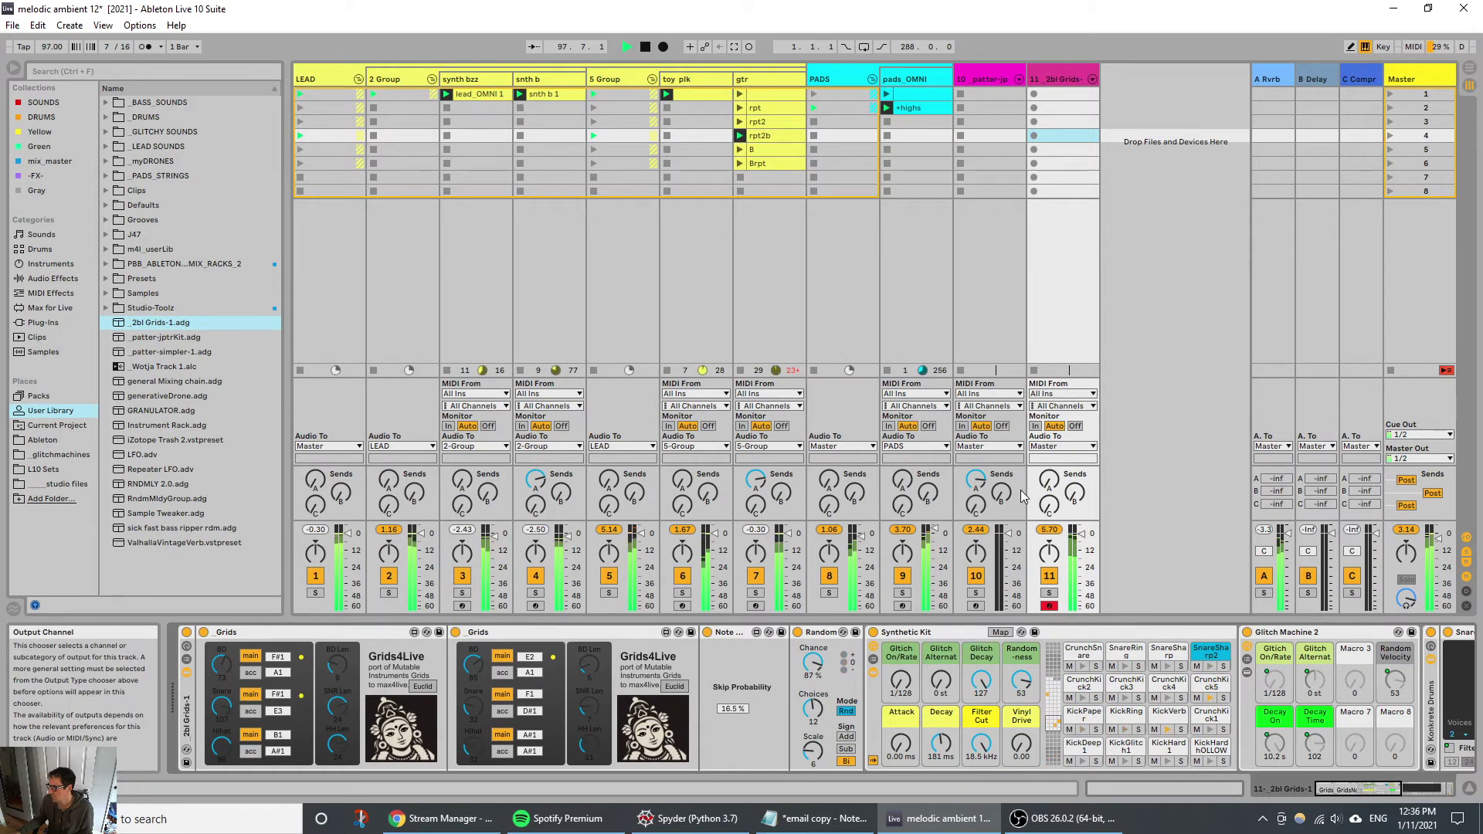
# Step: Mute the PADS group and the 2bl Grids-1 track, and stop playback at the start of the song
pyautogui.click(829, 575)
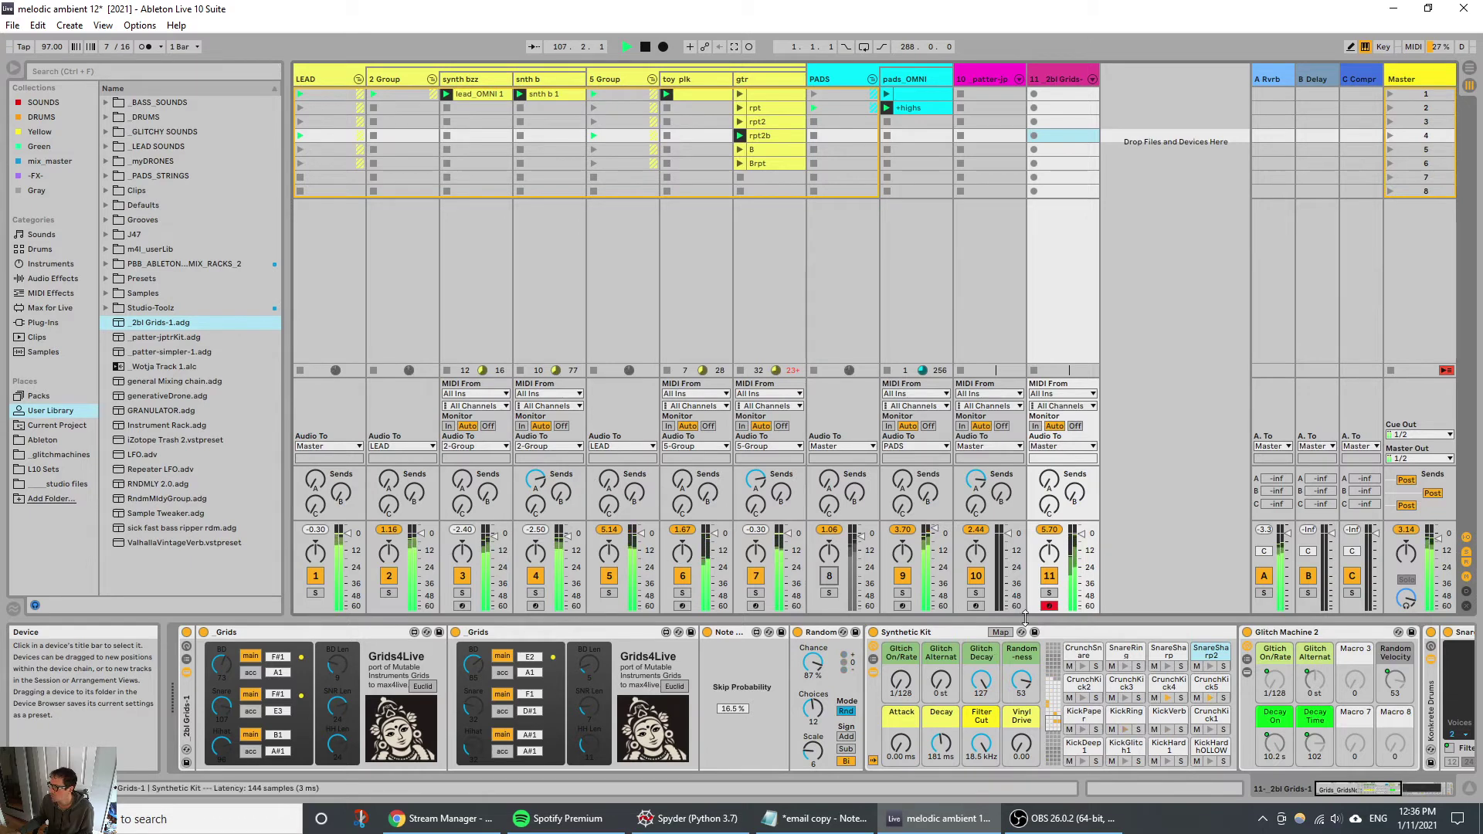
pyautogui.click(1049, 578)
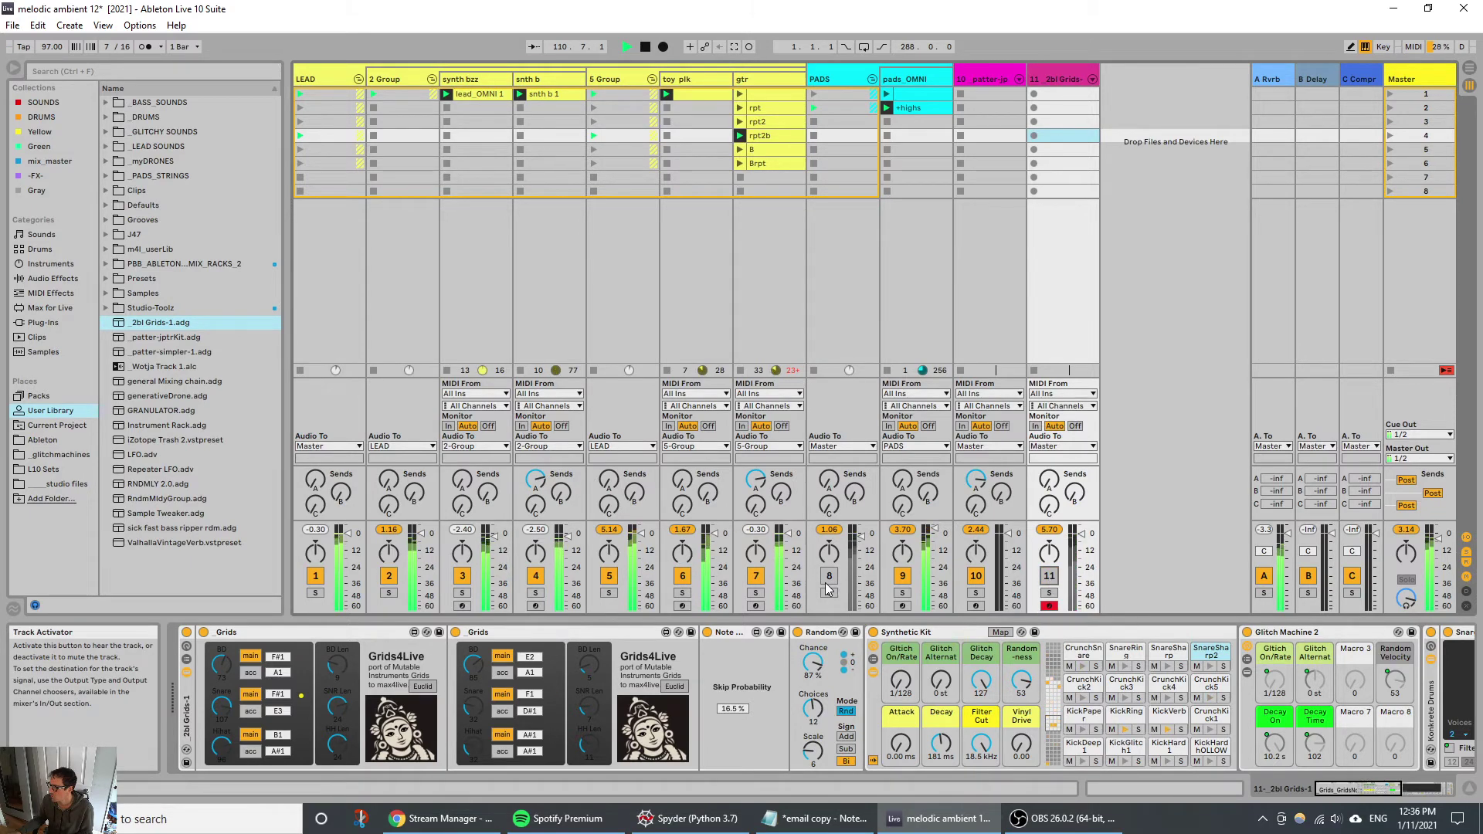
pyautogui.doubleClick(647, 48)
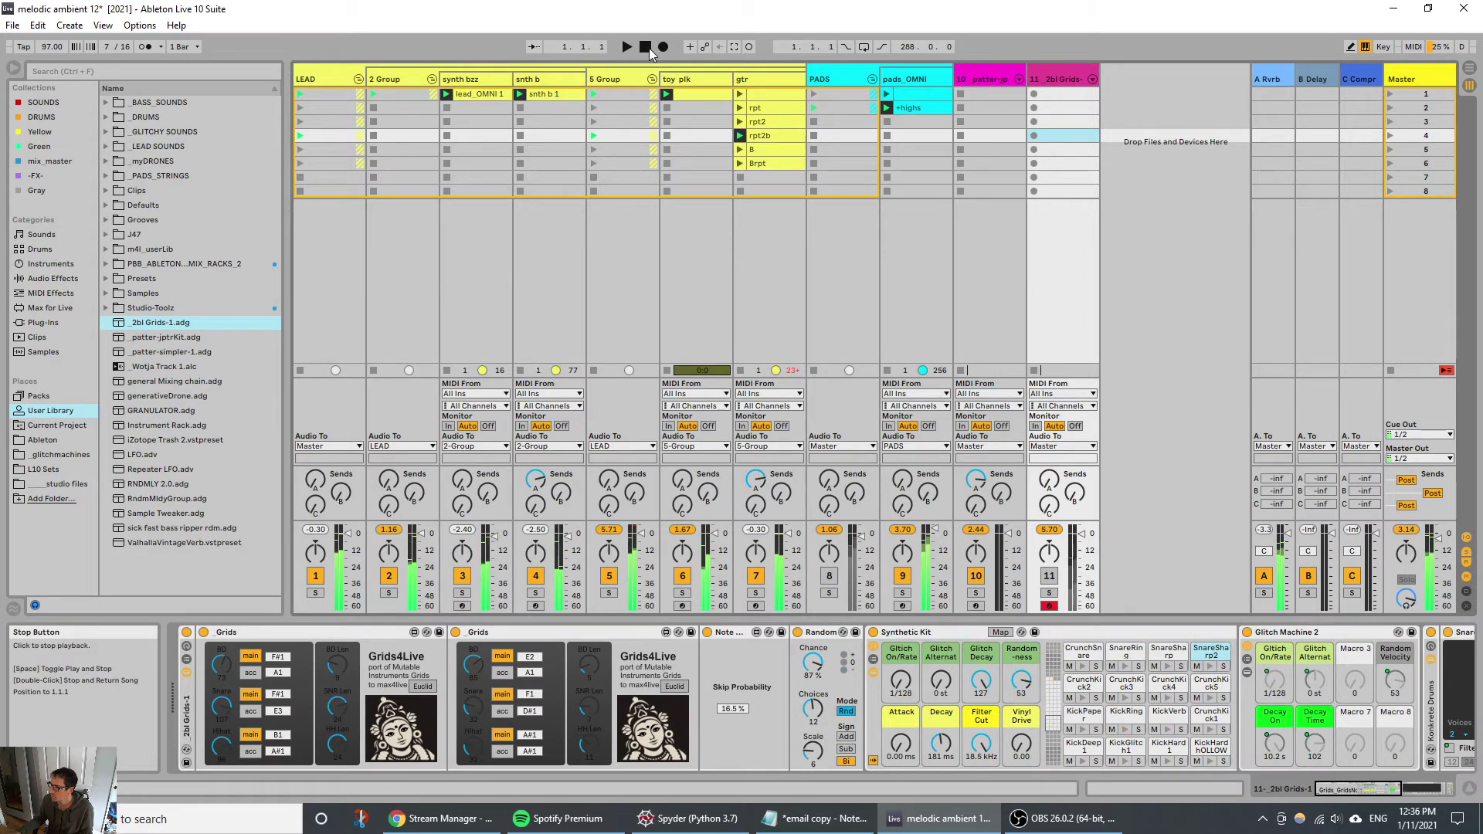
# Step: Delete the patter-jptrKit and 2bl Grids-1 drum tracks together and save the Live Set
pyautogui.click(983, 73)
pyautogui.click(1053, 76)
pyautogui.rightClick(1053, 76)
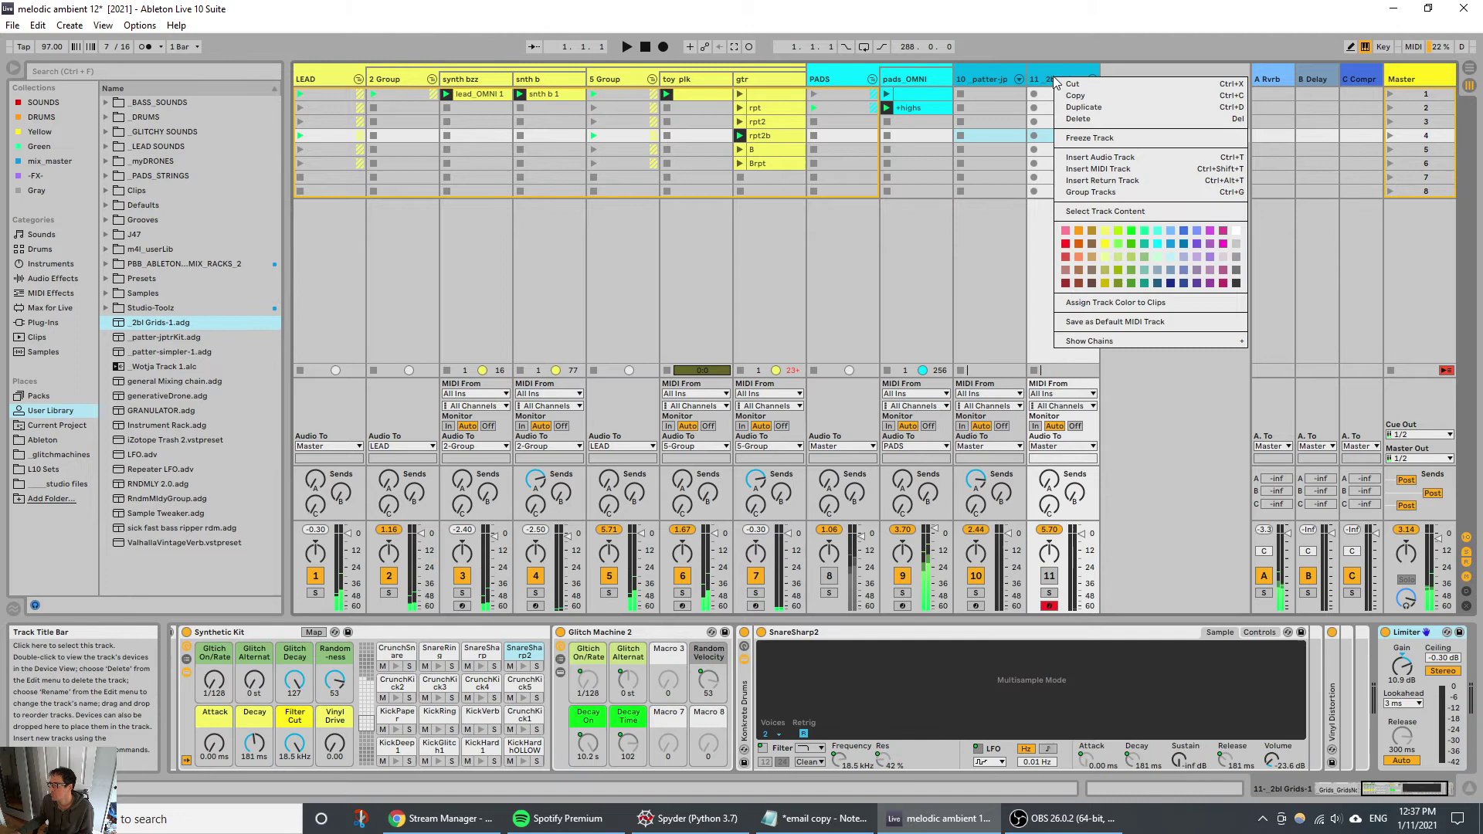
pyautogui.click(1076, 118)
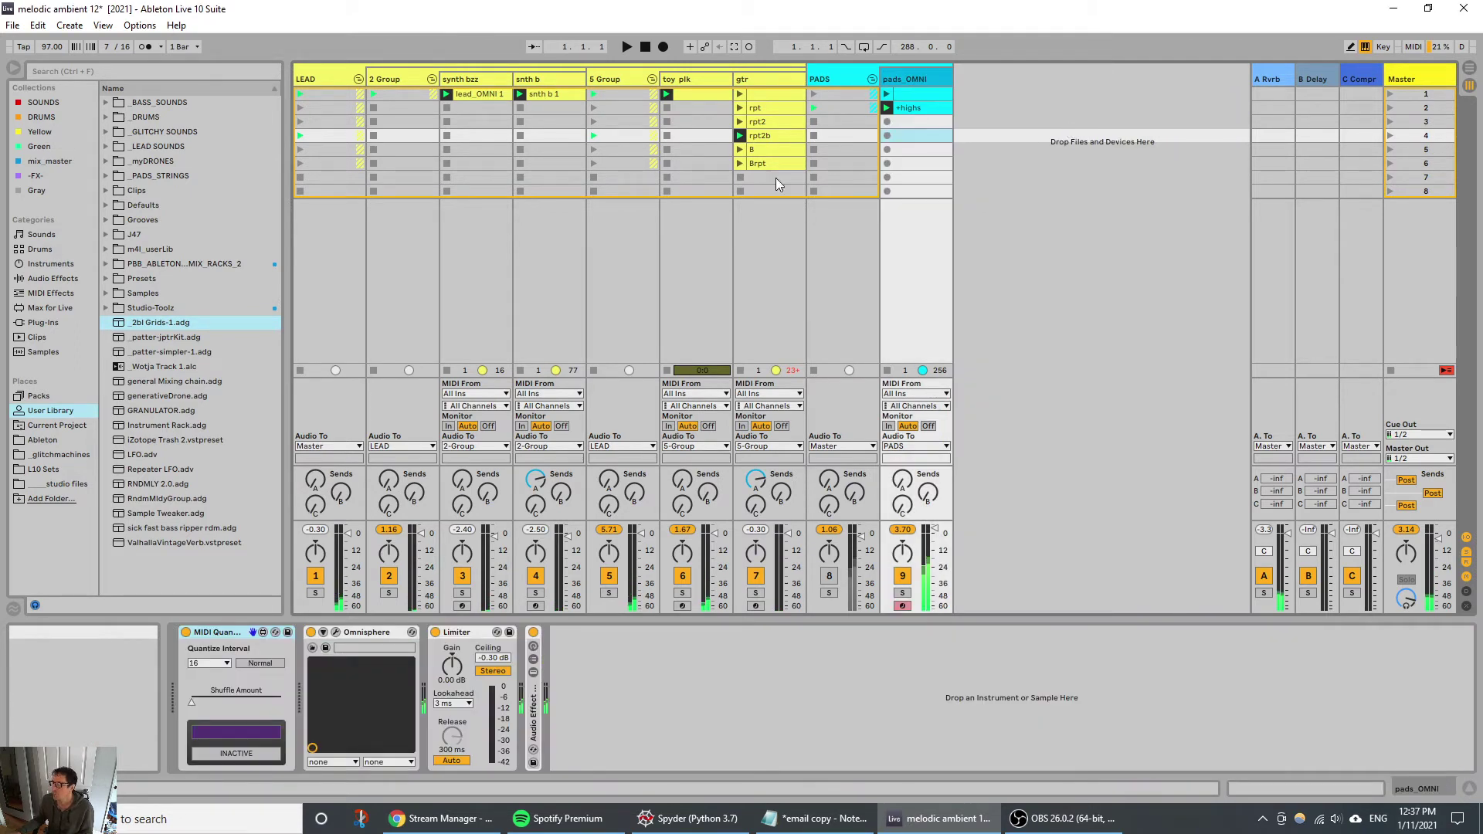
pyautogui.hotkey('ctrl', 's')
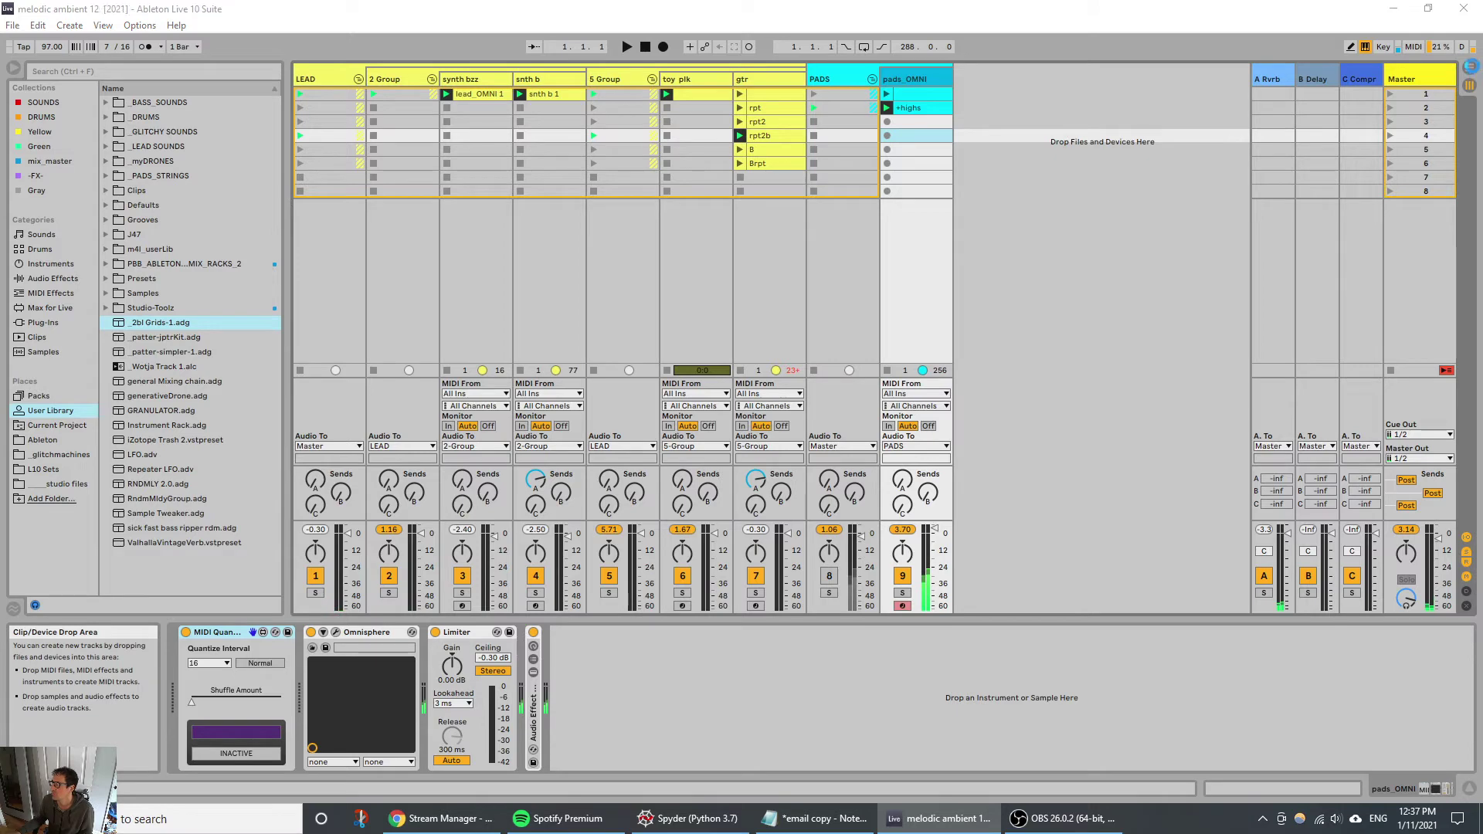
# Step: Try to copy the first-row Session clips into the Arrangement timeline
pyautogui.press('Tab')
pyautogui.moveTo(934, 94); pyautogui.dragTo(825, 94)
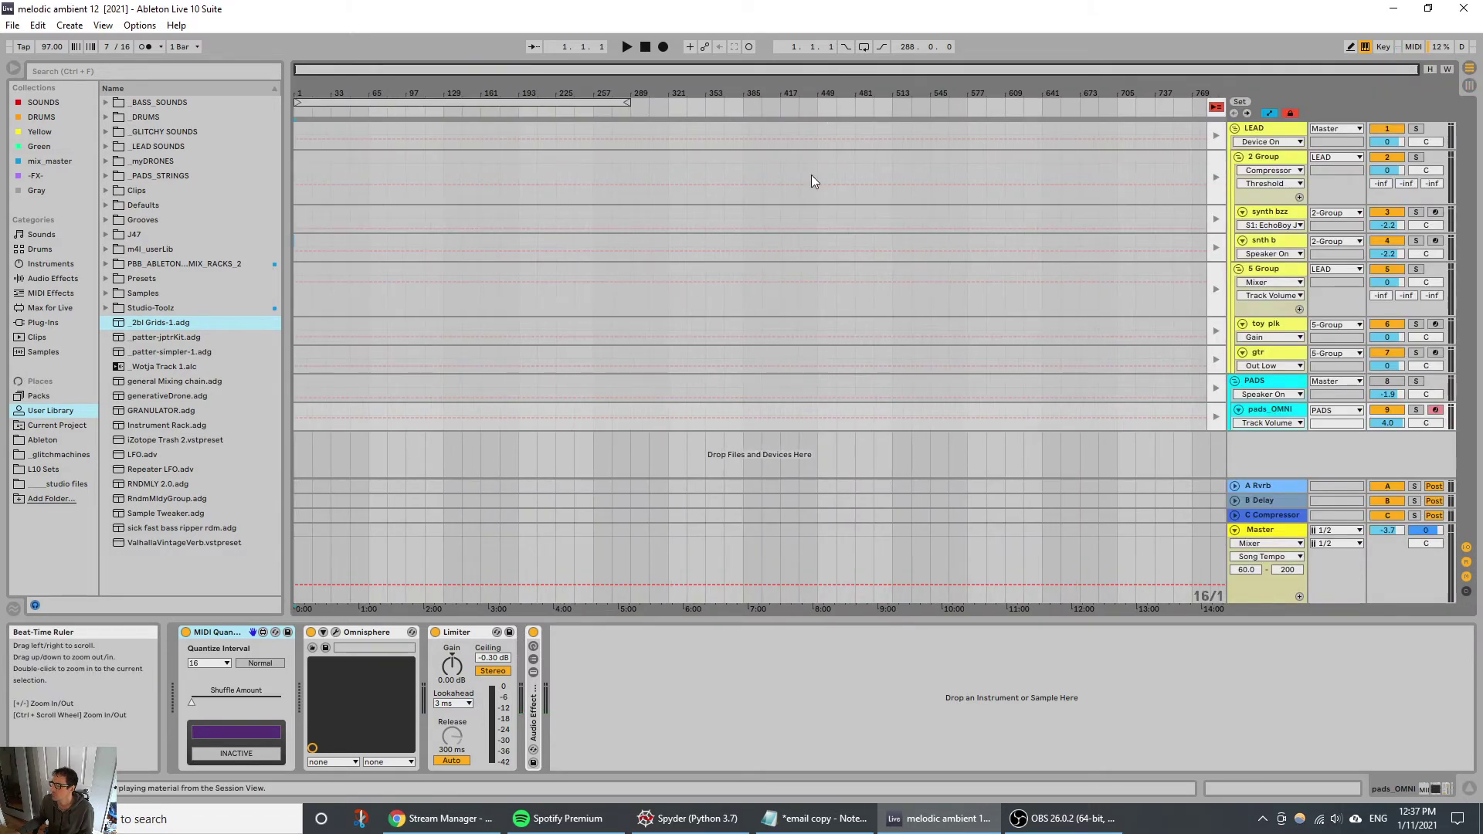
pyautogui.click(1473, 94)
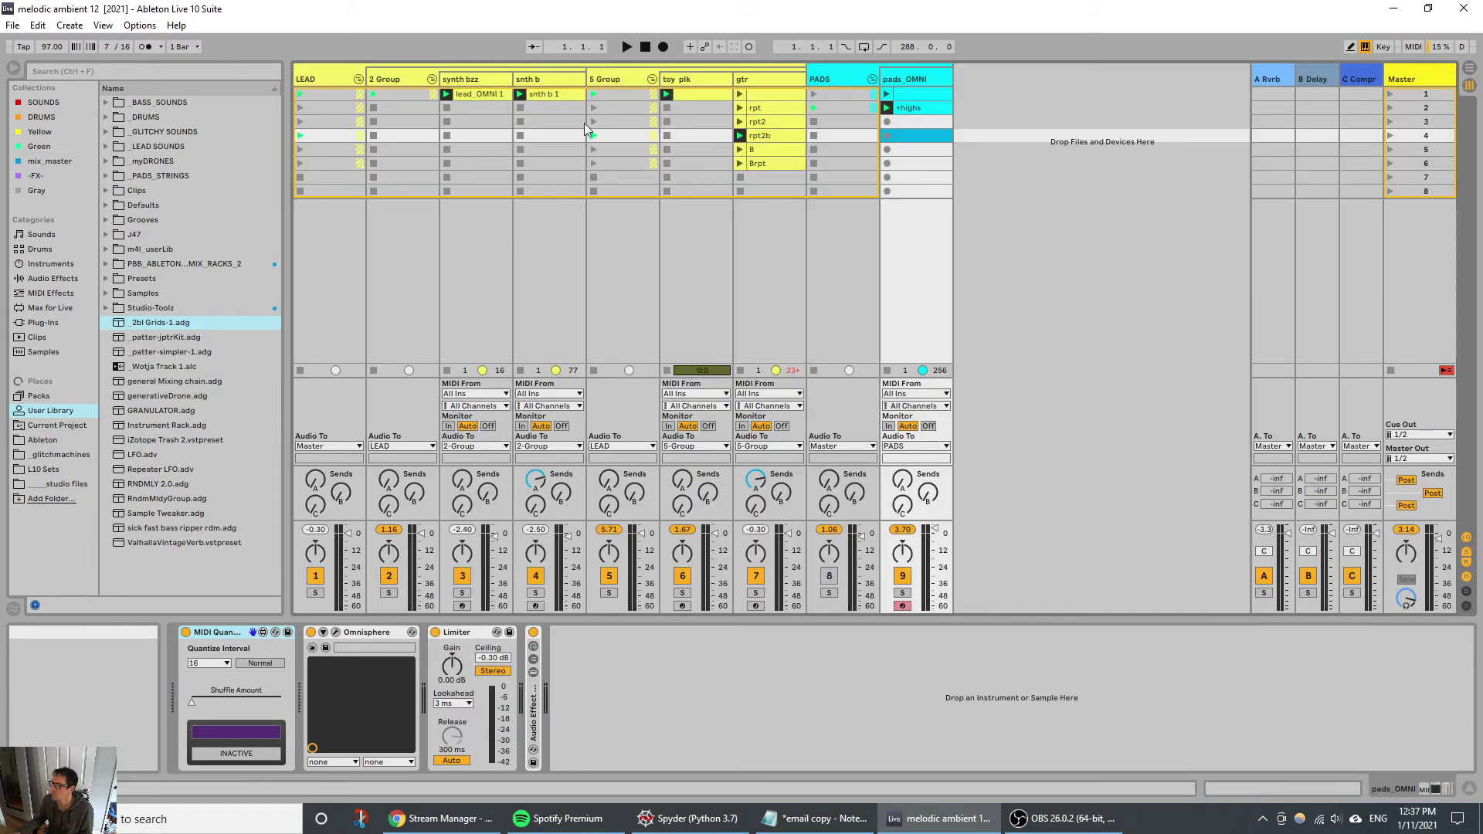
pyautogui.click(485, 94)
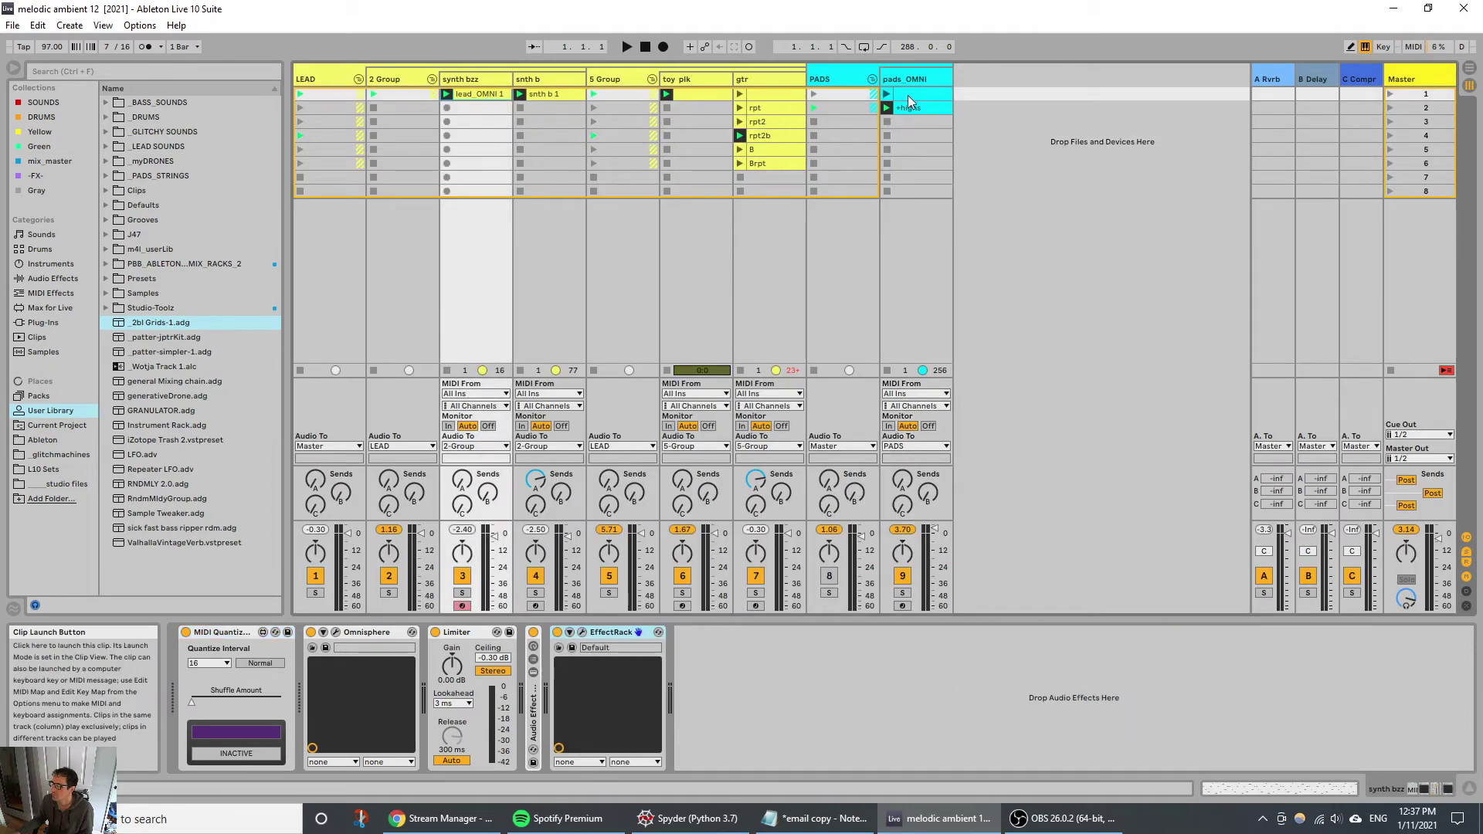
pyautogui.moveTo(907, 95); pyautogui.dragTo(713, 94)
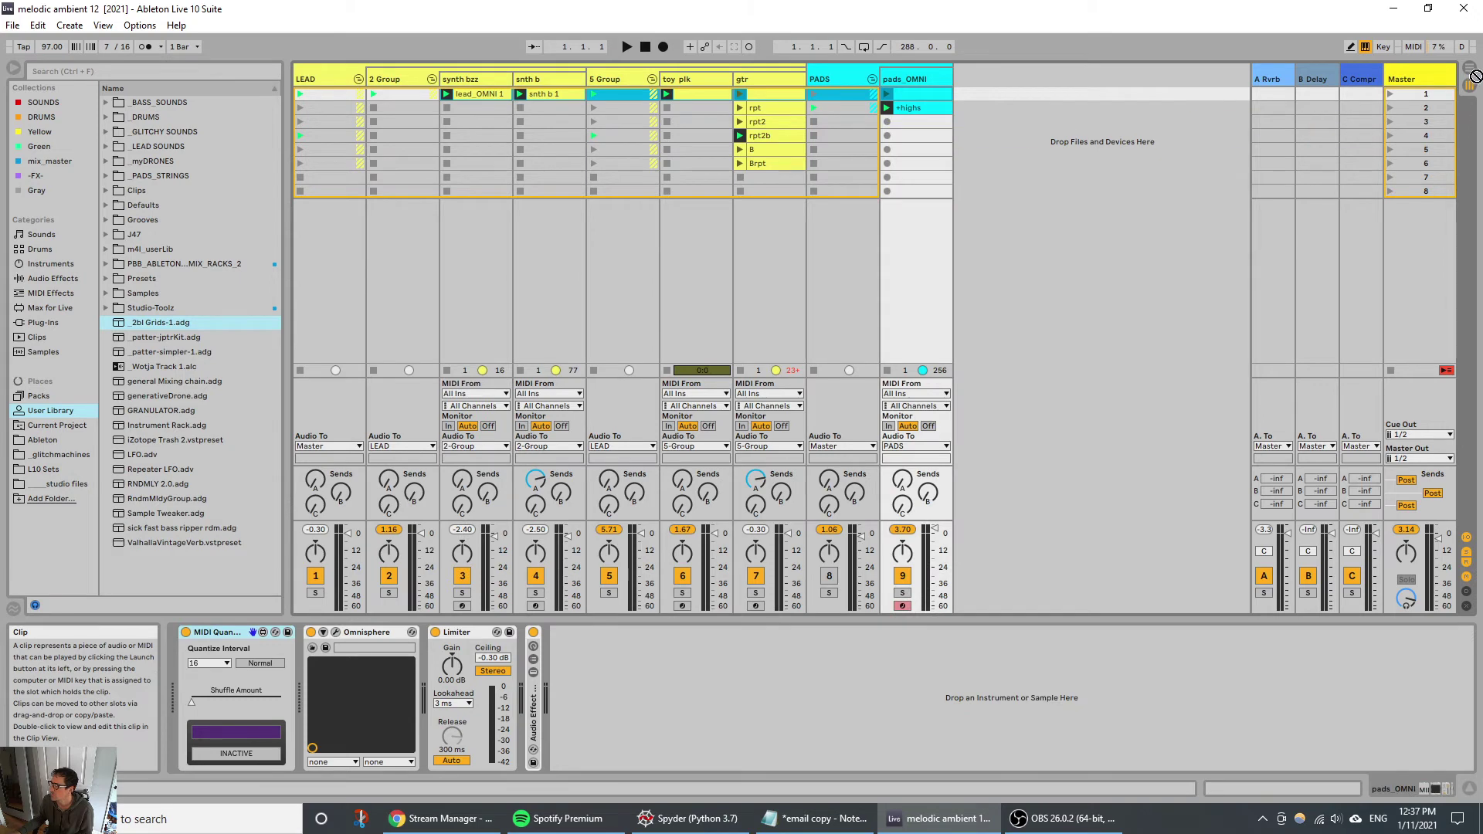
pyautogui.press('Tab')
pyautogui.moveTo(585, 156); pyautogui.dragTo(312, 180)
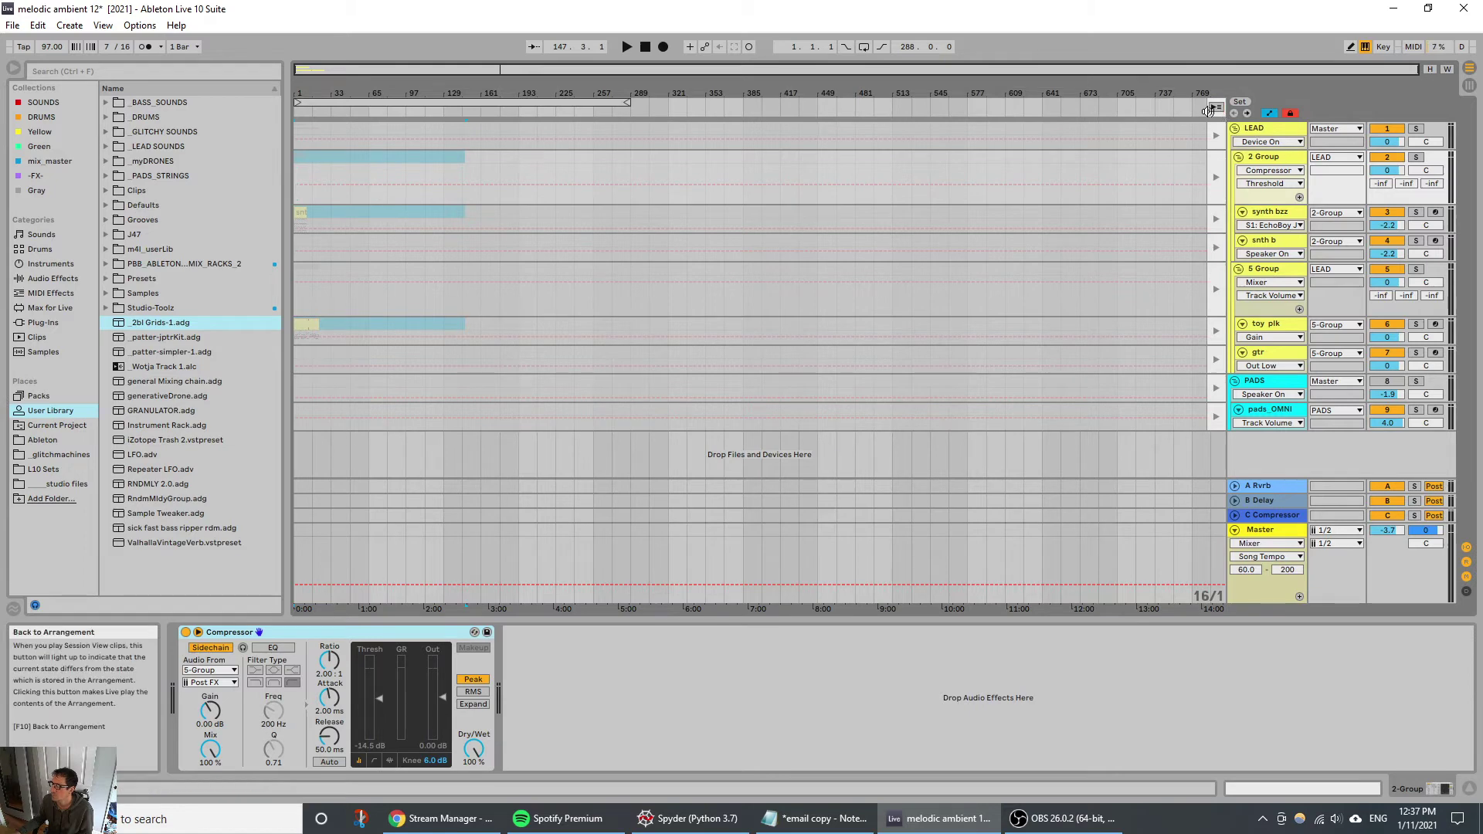
# Step: Return playback to the Arrangement and copy the first-row Session clips of all tracks into it at bar 1
pyautogui.click(800, 196)
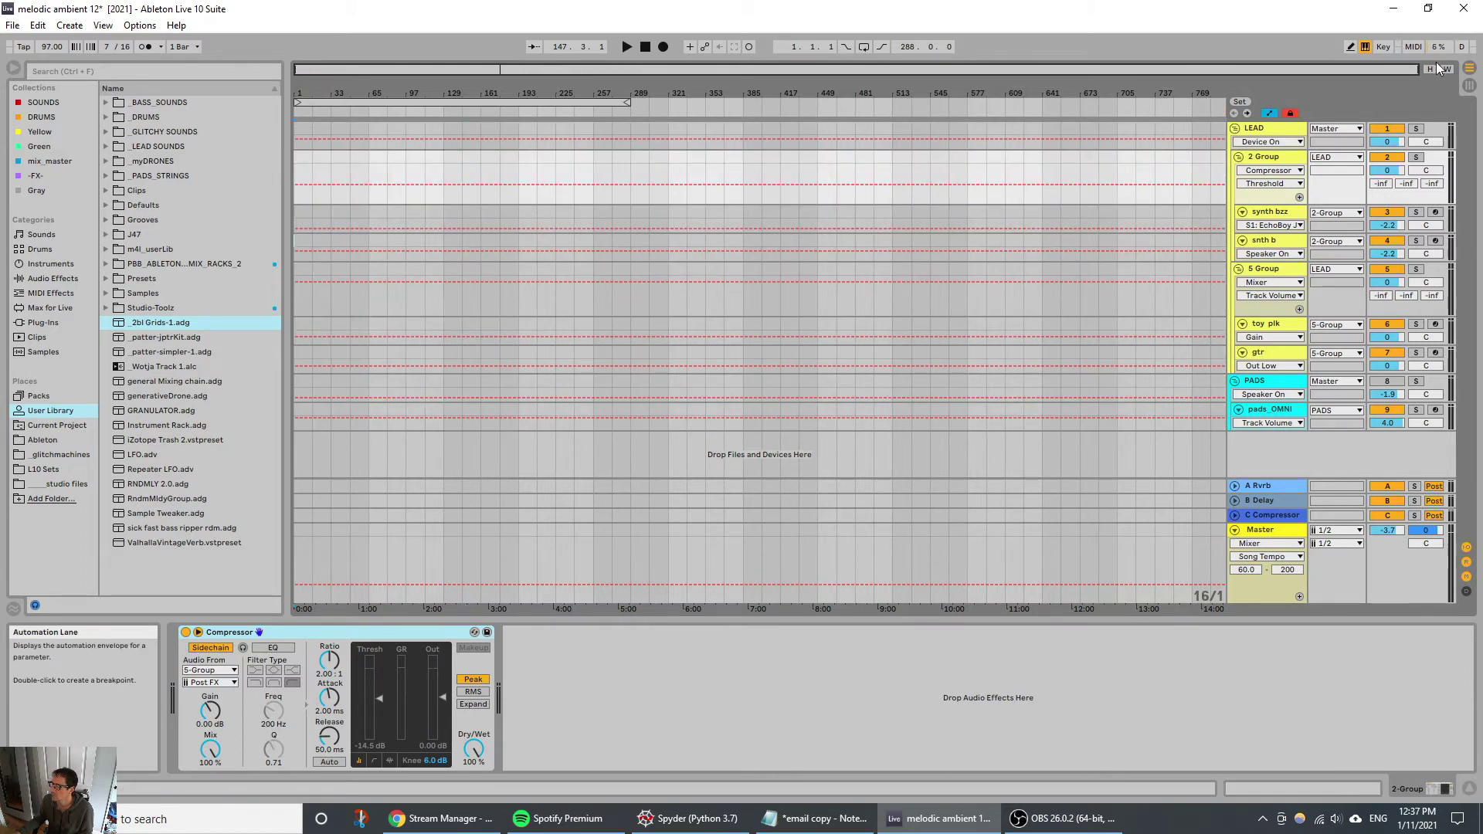
pyautogui.press('Tab')
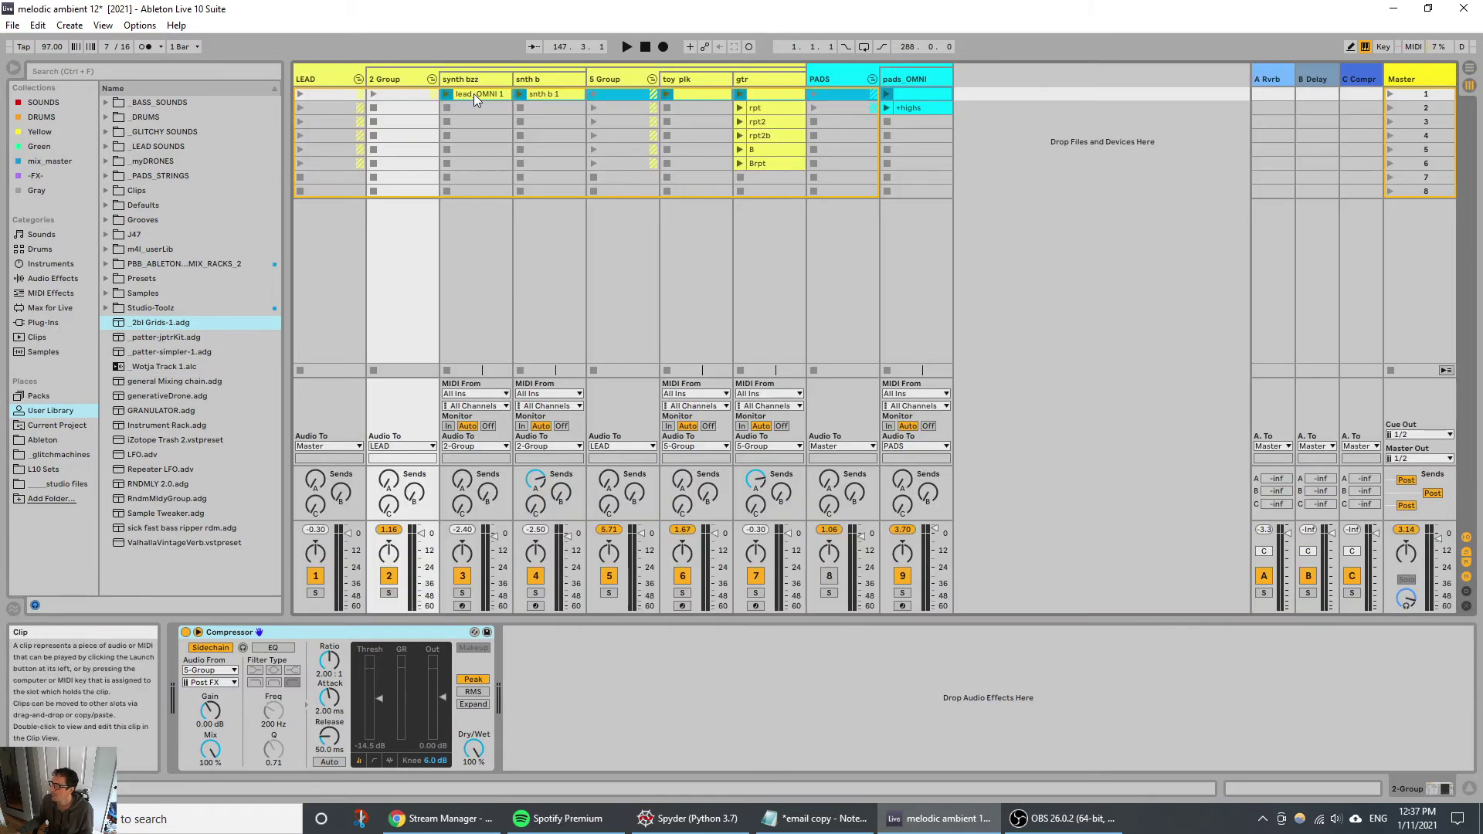
pyautogui.moveTo(479, 94); pyautogui.dragTo(1472, 71)
pyautogui.moveTo(1080, 153); pyautogui.dragTo(324, 219)
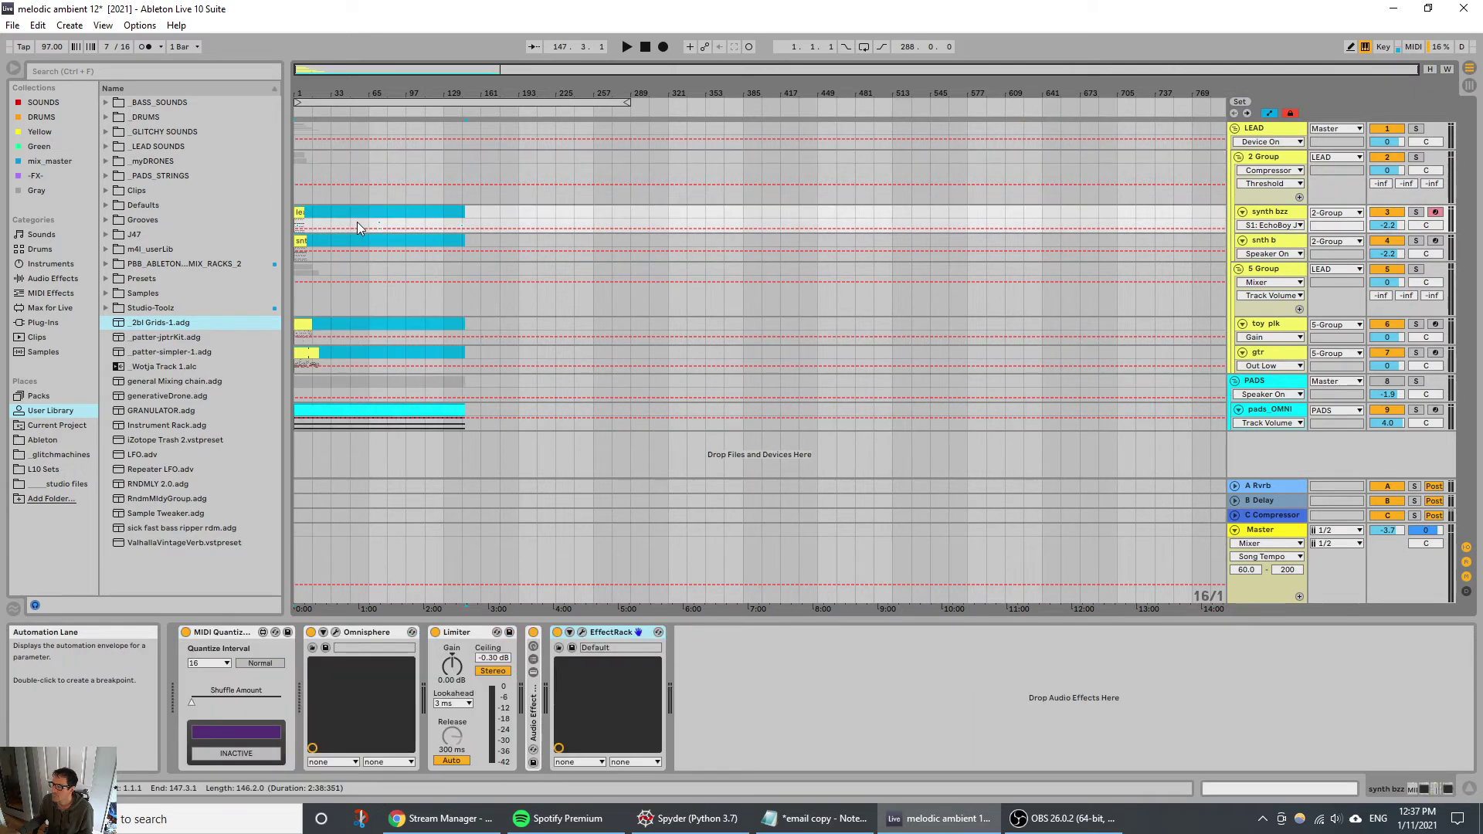
# Step: Extend the synth bzz, snth b, toy plk and gtr clips to bar 129 and shorten the pads_OMNI clip to the same bar
pyautogui.click(302, 214)
pyautogui.moveTo(304, 220); pyautogui.dragTo(444, 220)
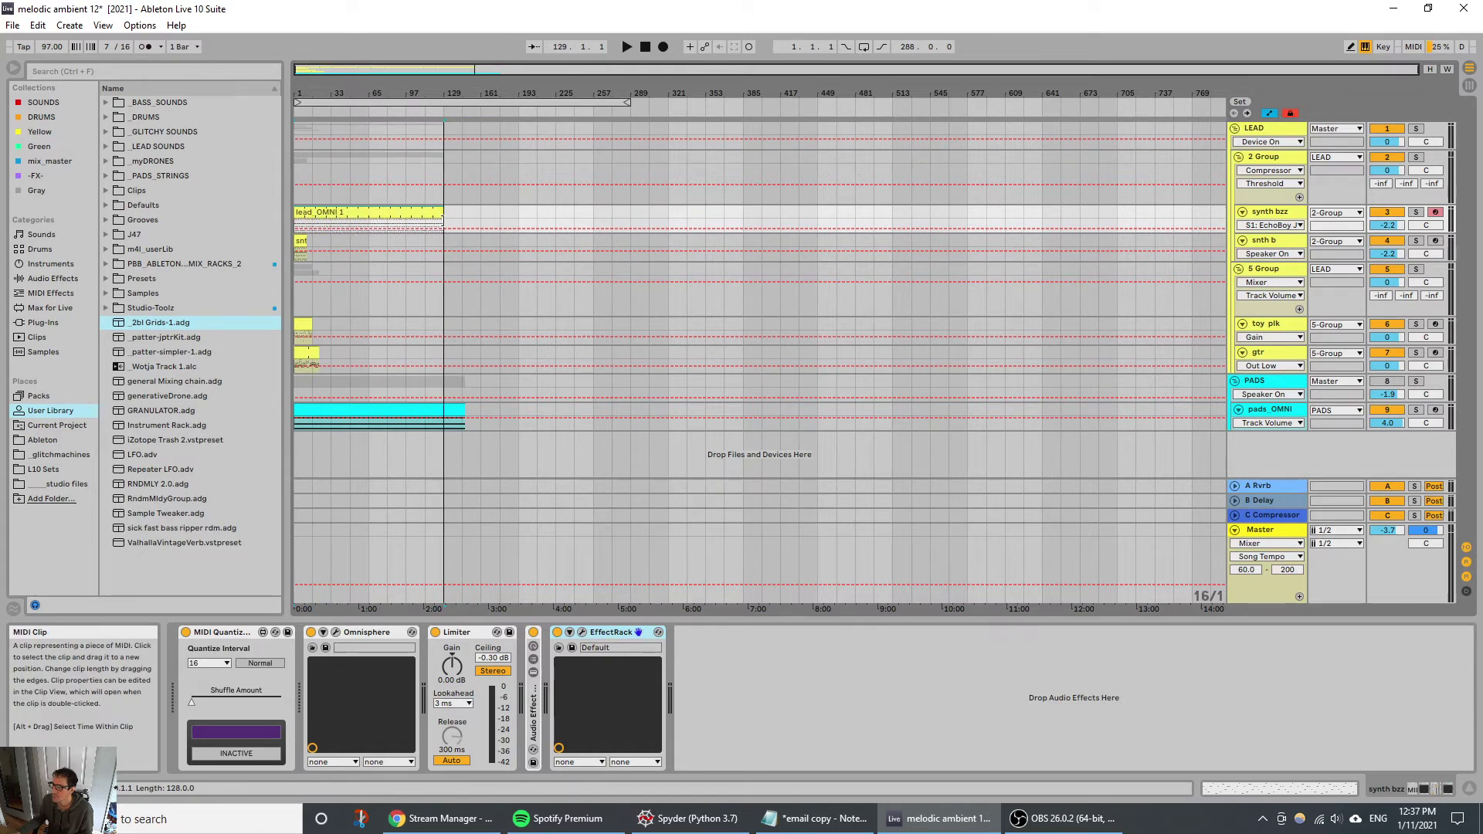
pyautogui.moveTo(338, 93); pyautogui.dragTo(464, 90)
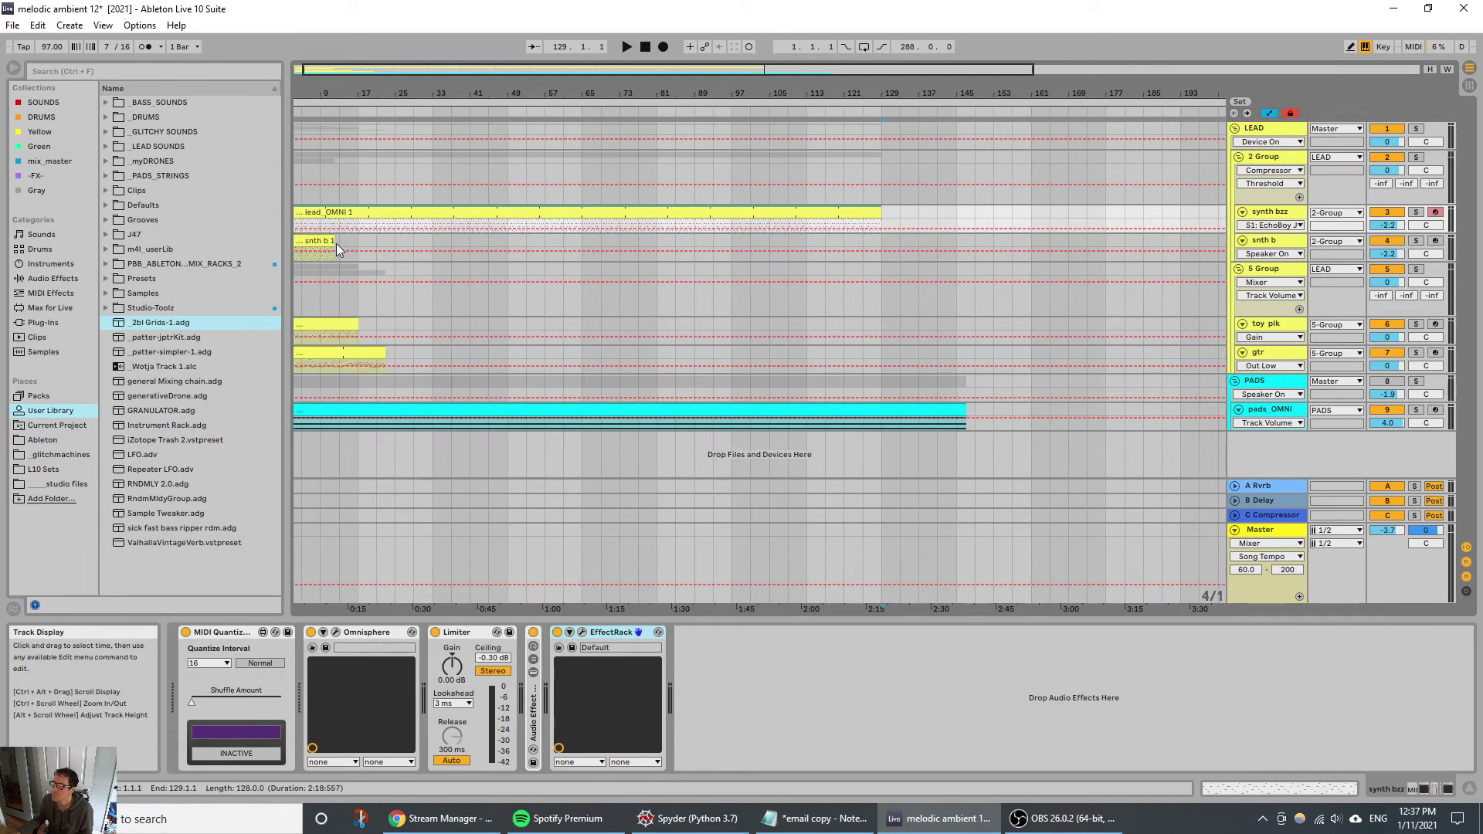
pyautogui.moveTo(336, 244); pyautogui.dragTo(881, 246)
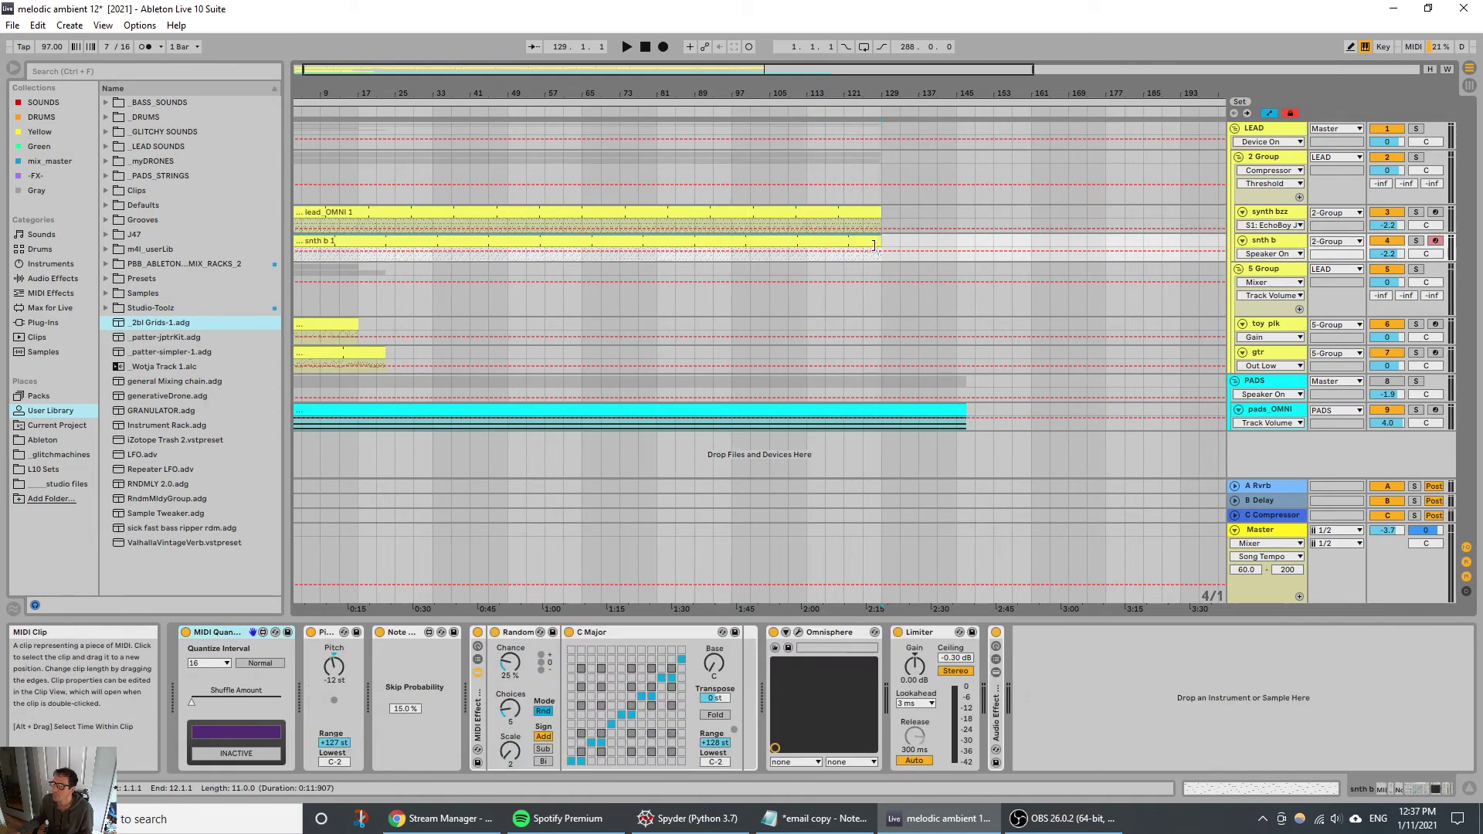
pyautogui.moveTo(354, 327); pyautogui.dragTo(882, 327)
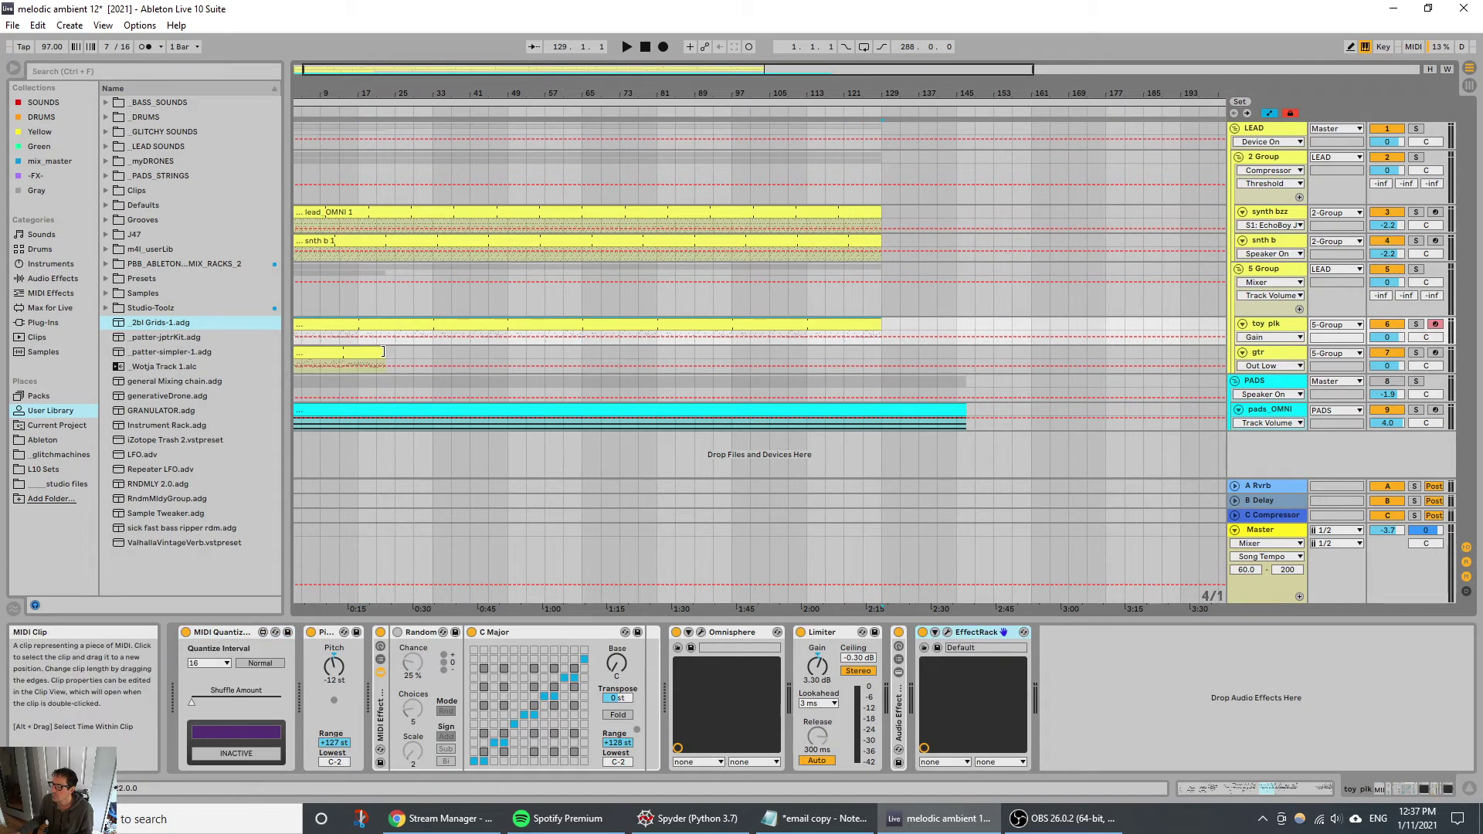
pyautogui.moveTo(385, 353); pyautogui.dragTo(870, 352)
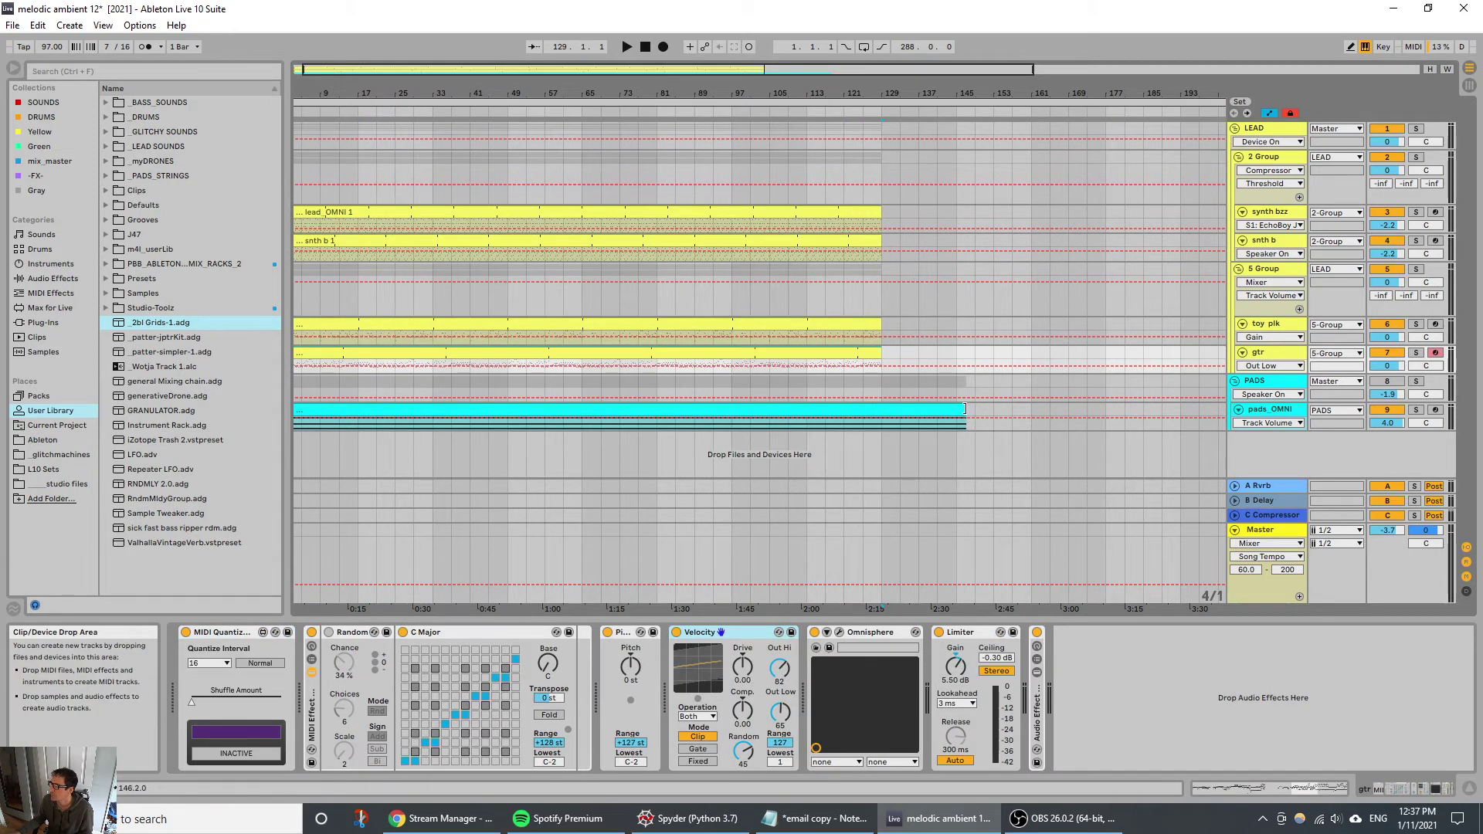
pyautogui.moveTo(965, 410); pyautogui.dragTo(881, 410)
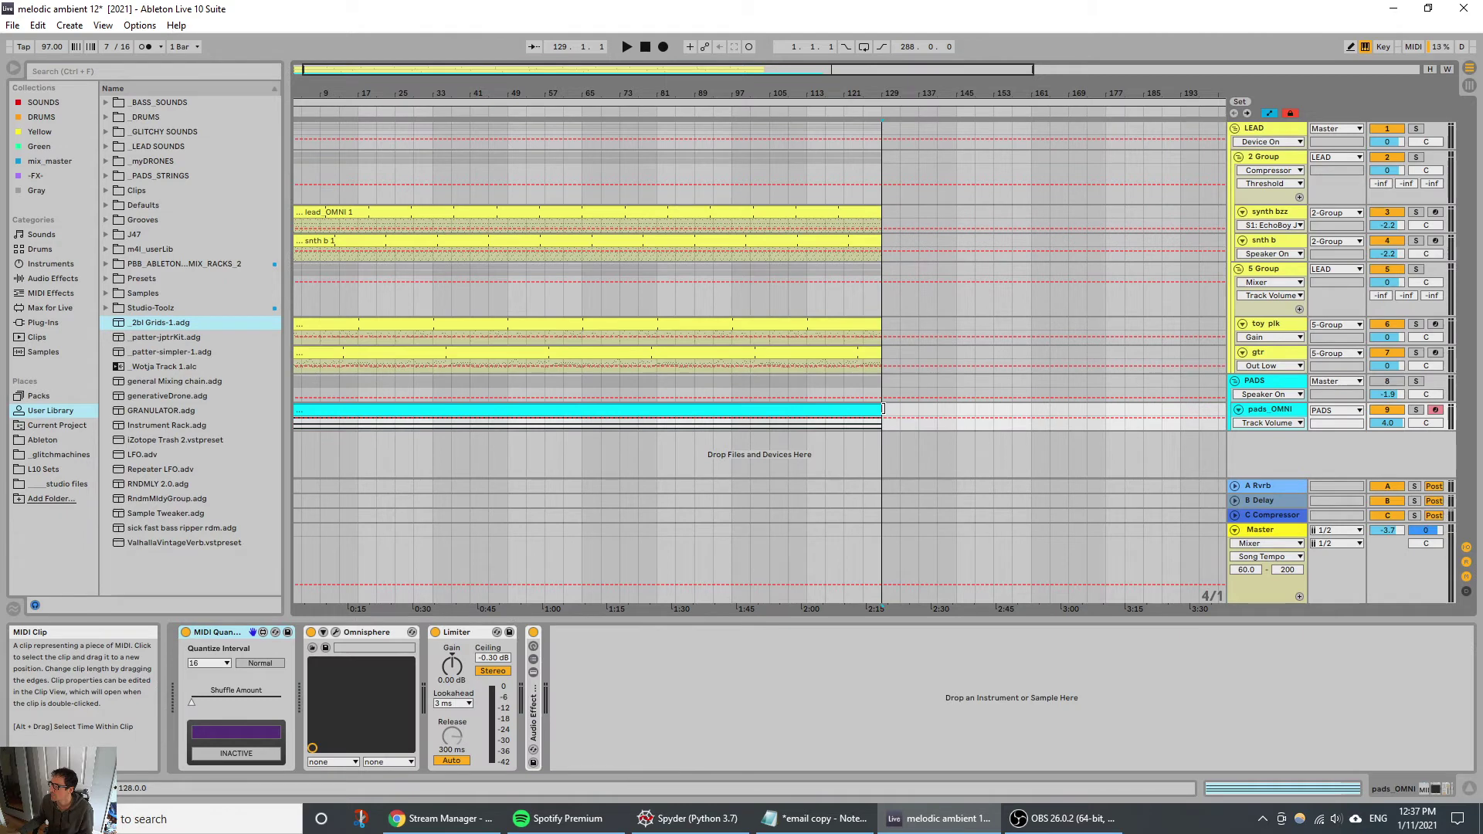
# Step: Trim the beginnings of the snth b, toy plk and gtr clips so all three start at bar 33
pyautogui.click(299, 240)
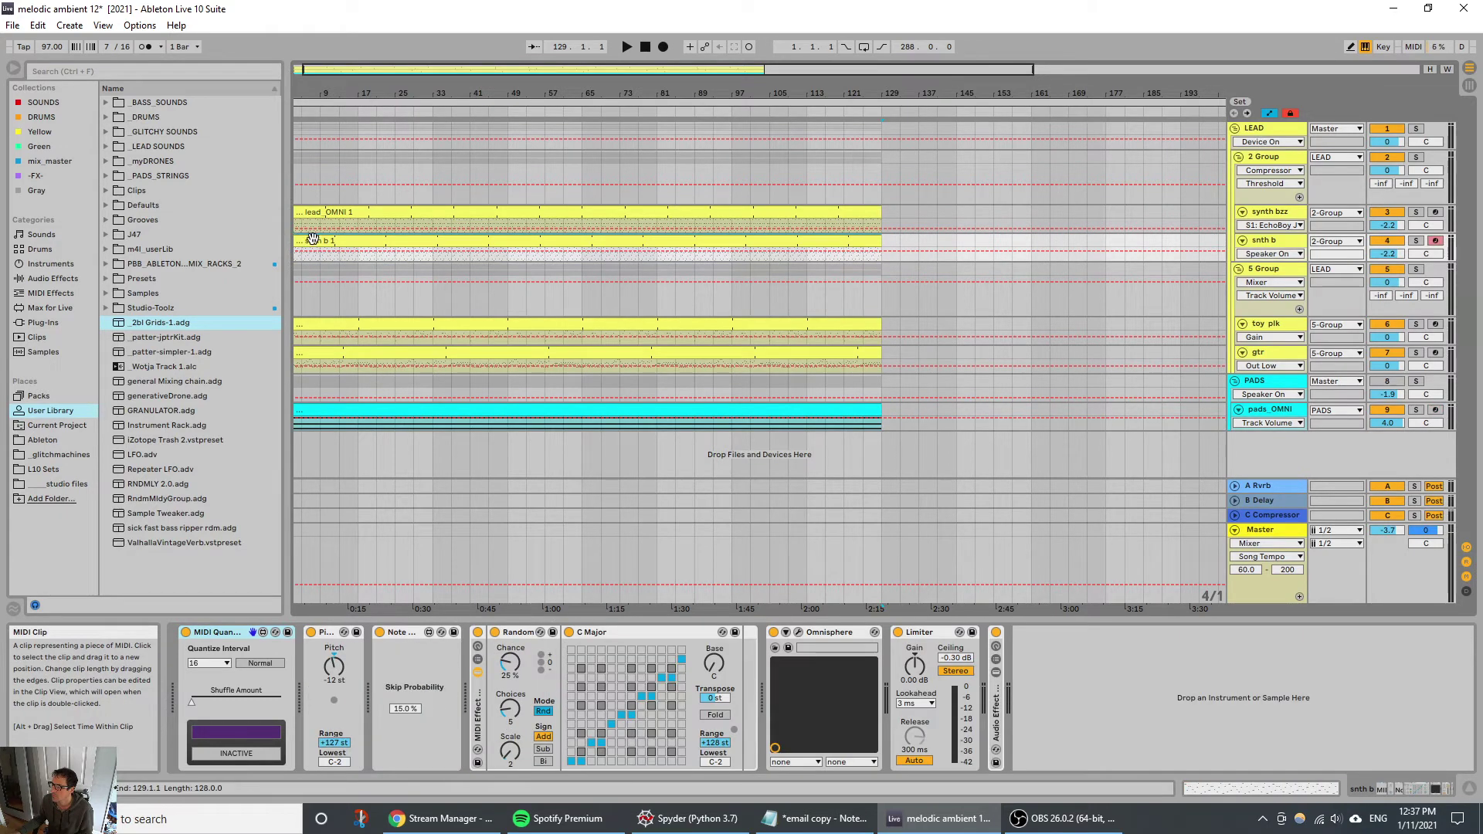
pyautogui.click(322, 295)
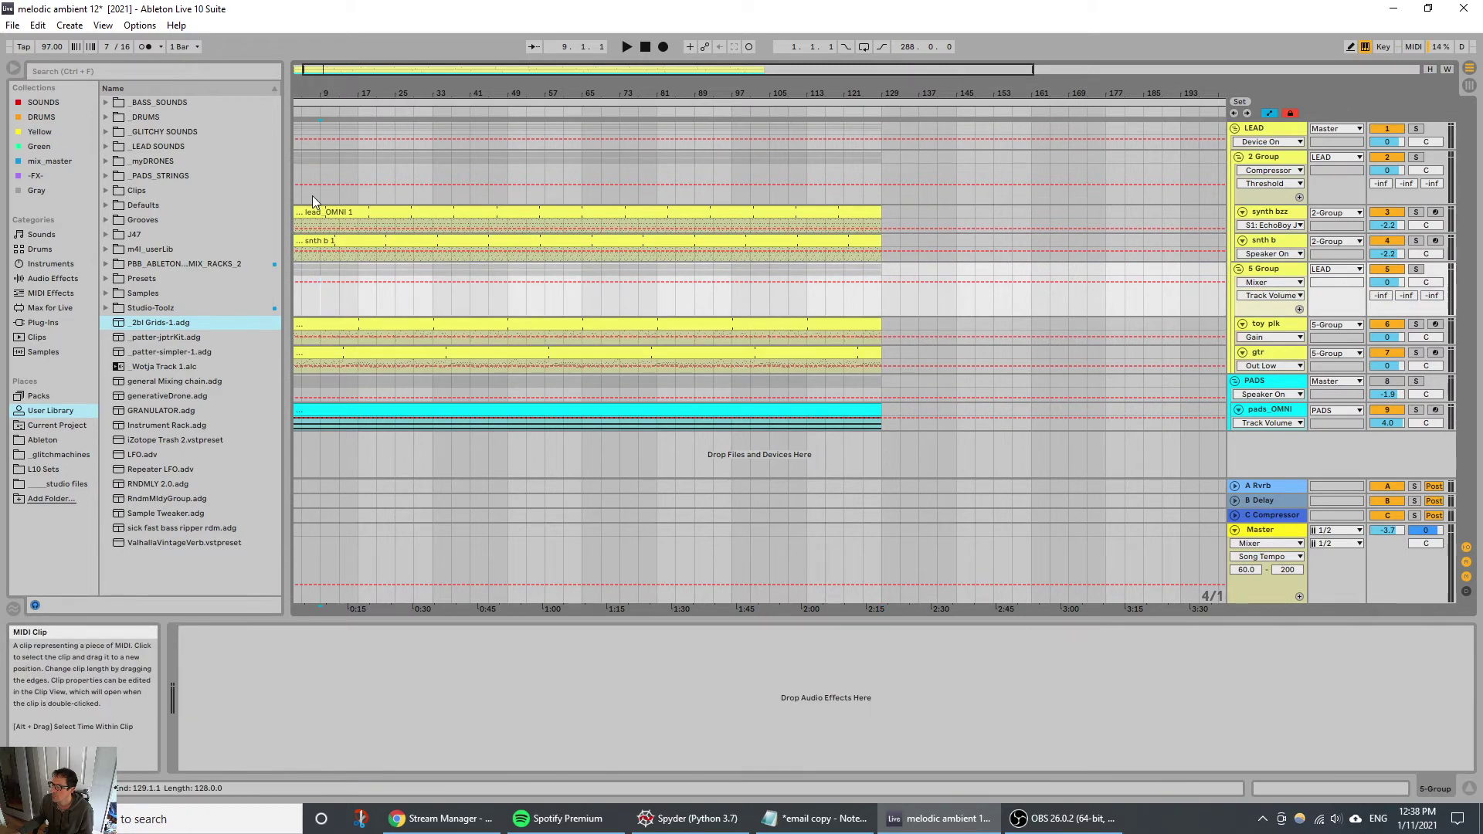
pyautogui.moveTo(323, 90); pyautogui.dragTo(341, 157)
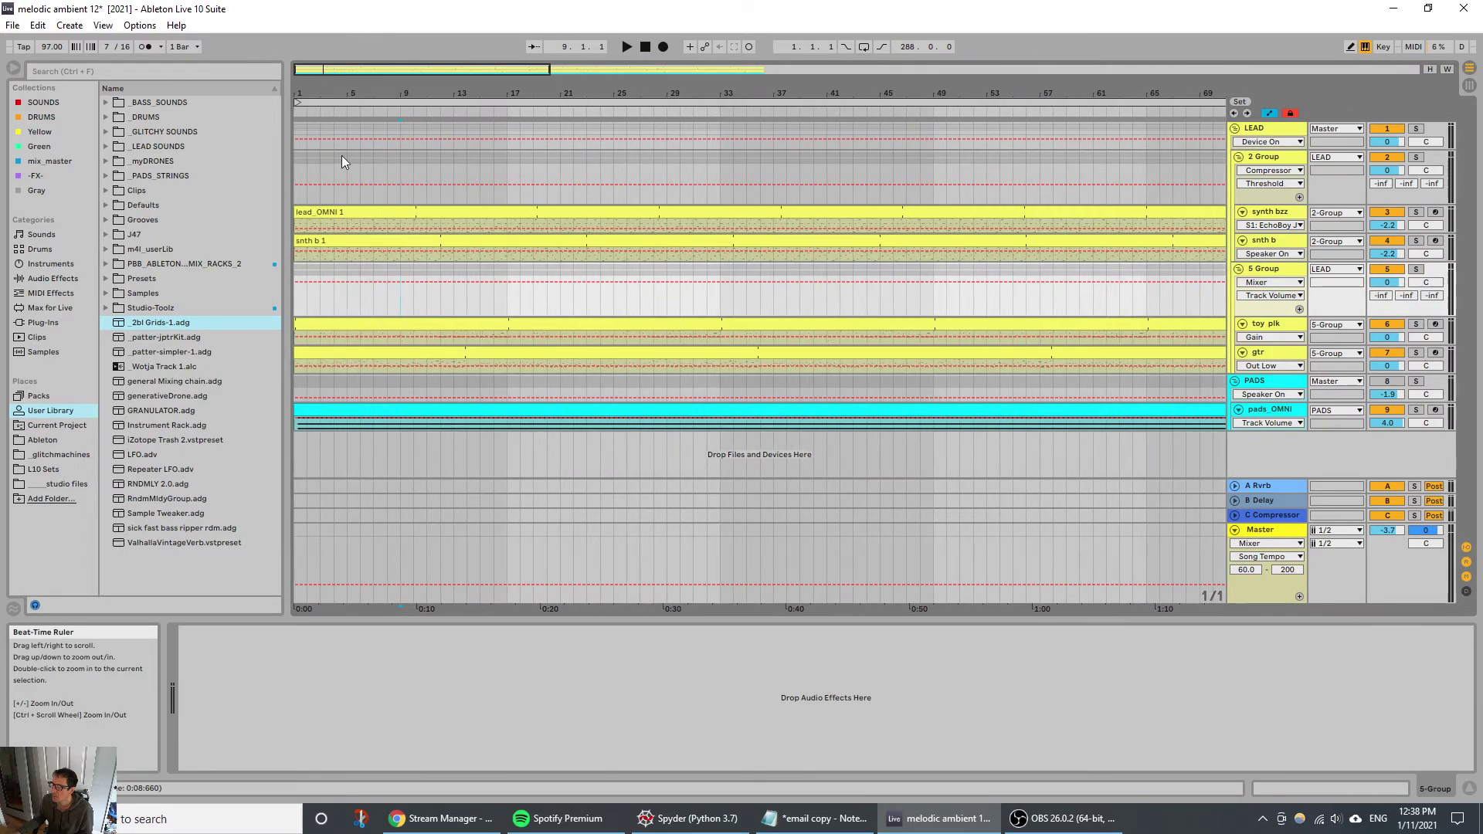
pyautogui.moveTo(296, 245); pyautogui.dragTo(720, 246)
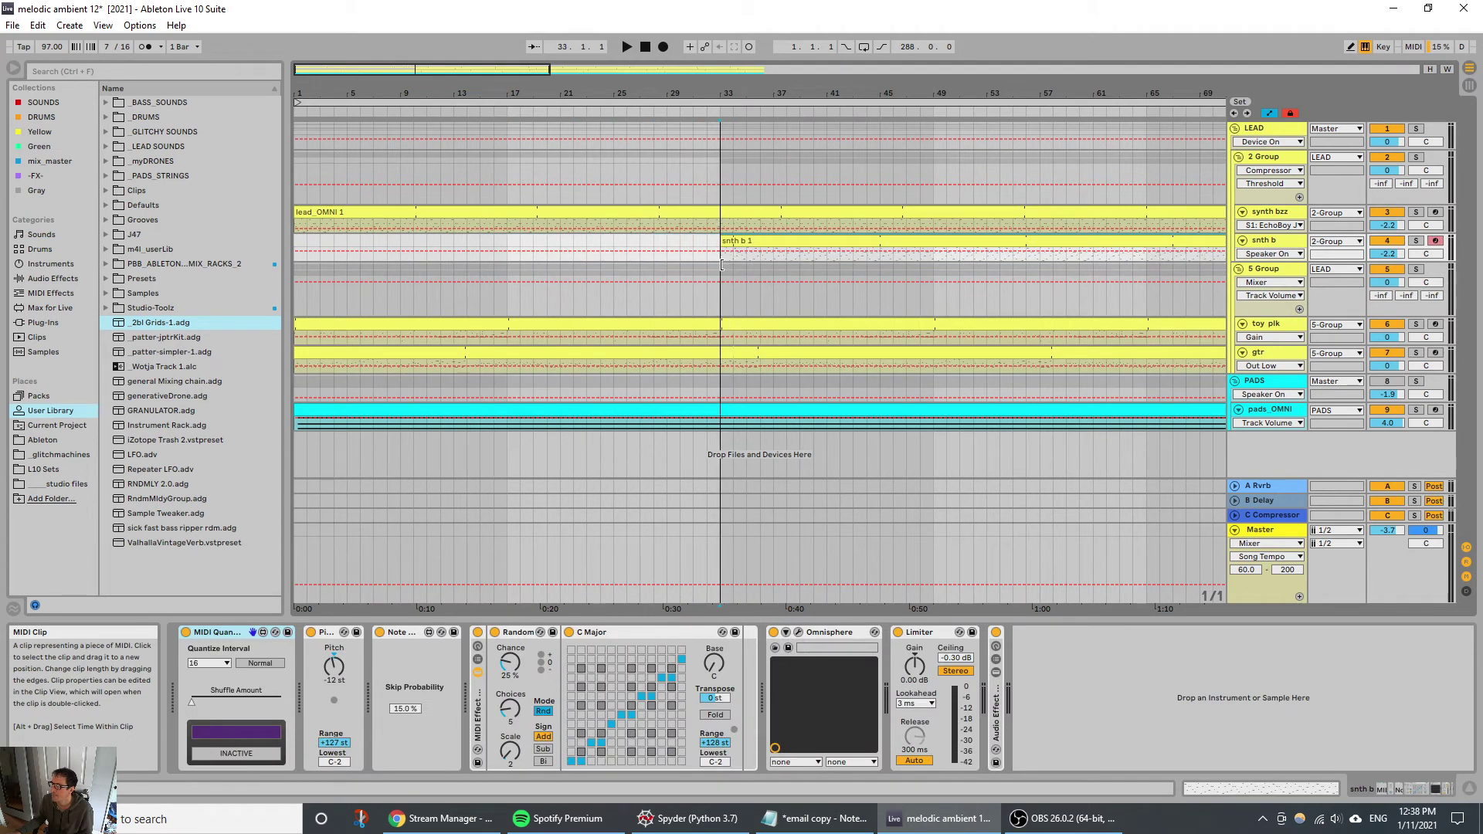
pyautogui.rightClick(712, 287)
pyautogui.click(788, 450)
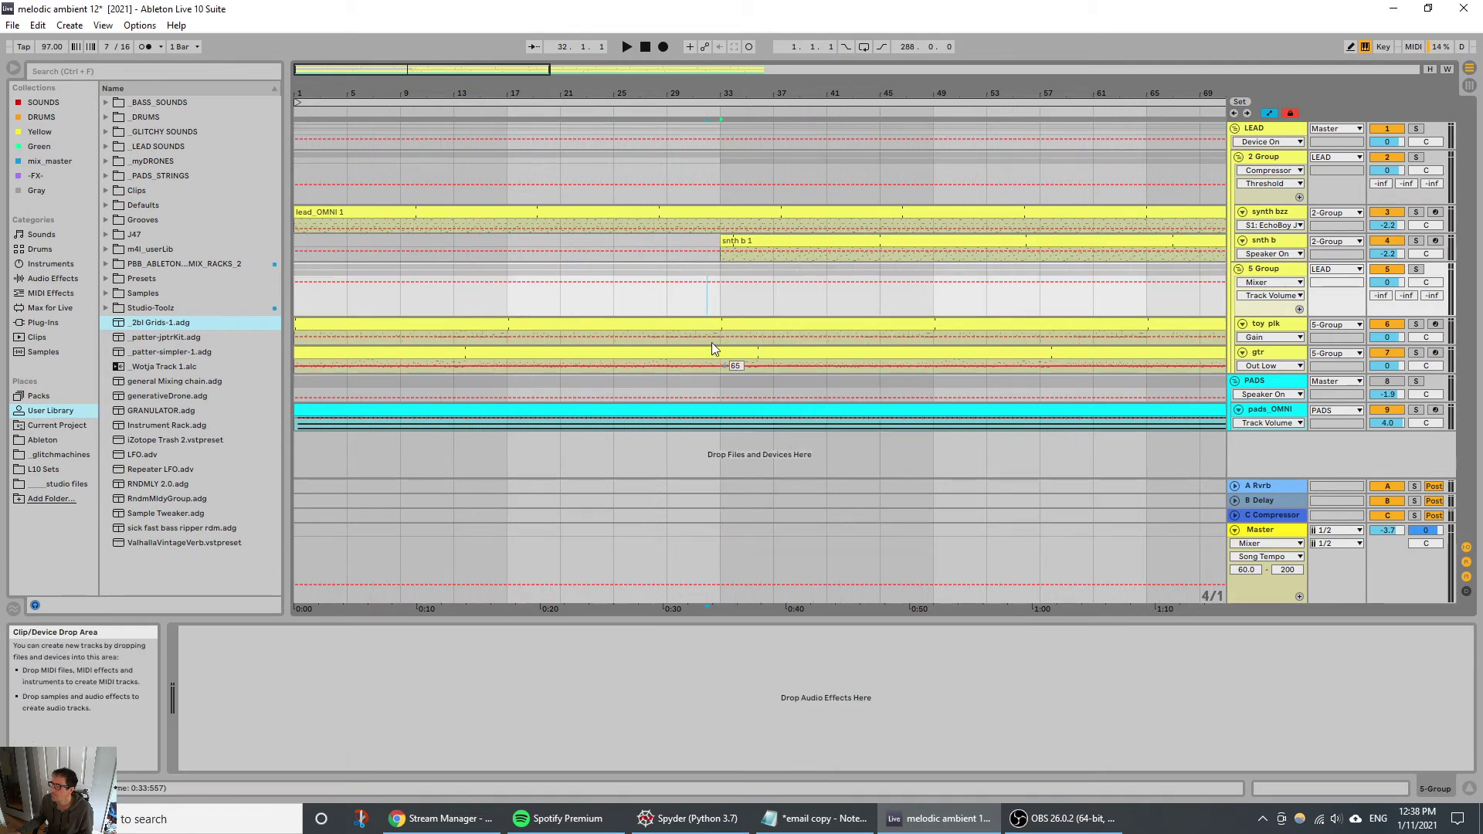
pyautogui.moveTo(593, 88); pyautogui.dragTo(417, 88)
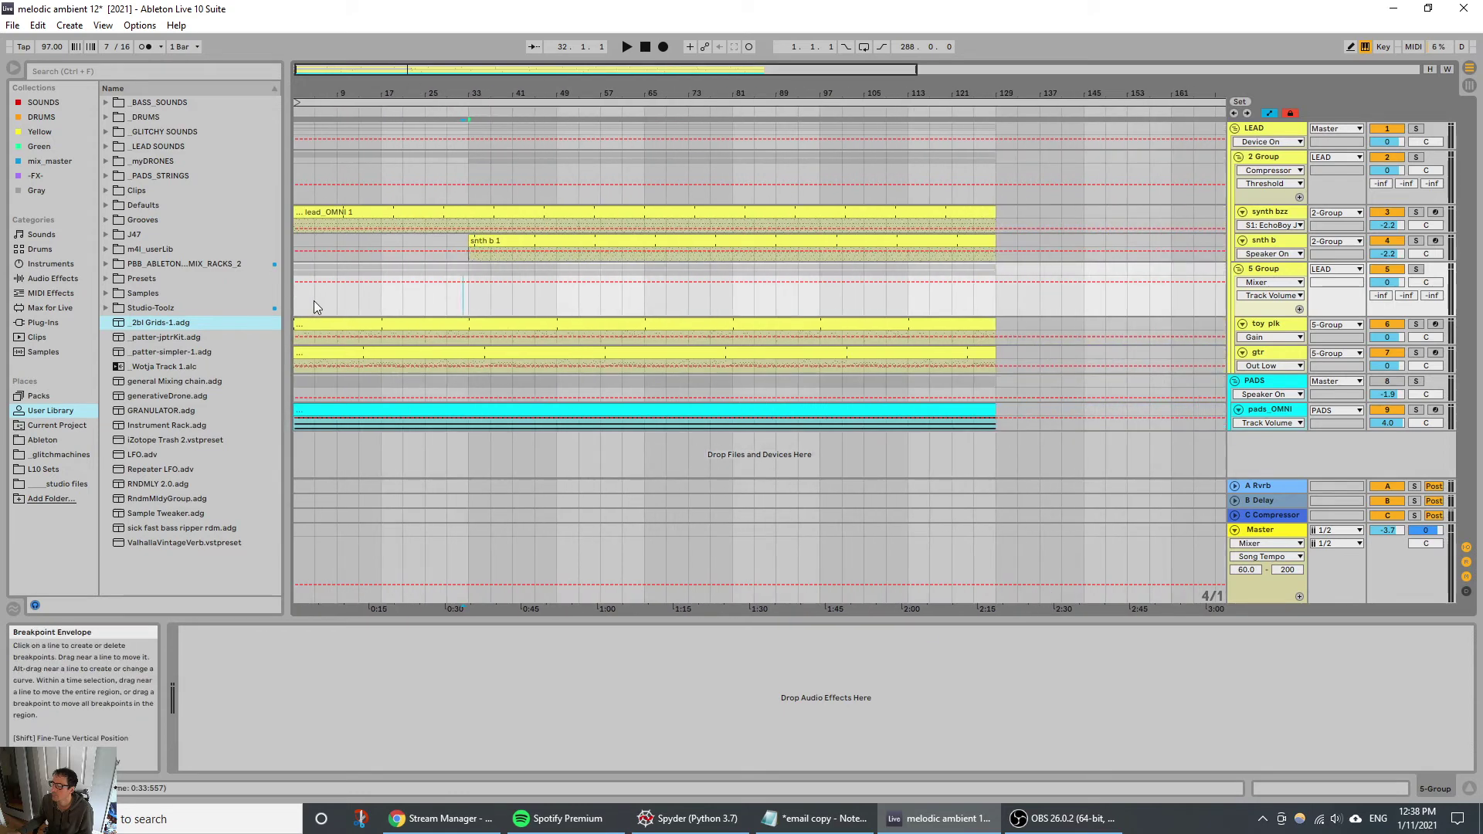
pyautogui.moveTo(300, 329); pyautogui.dragTo(469, 328)
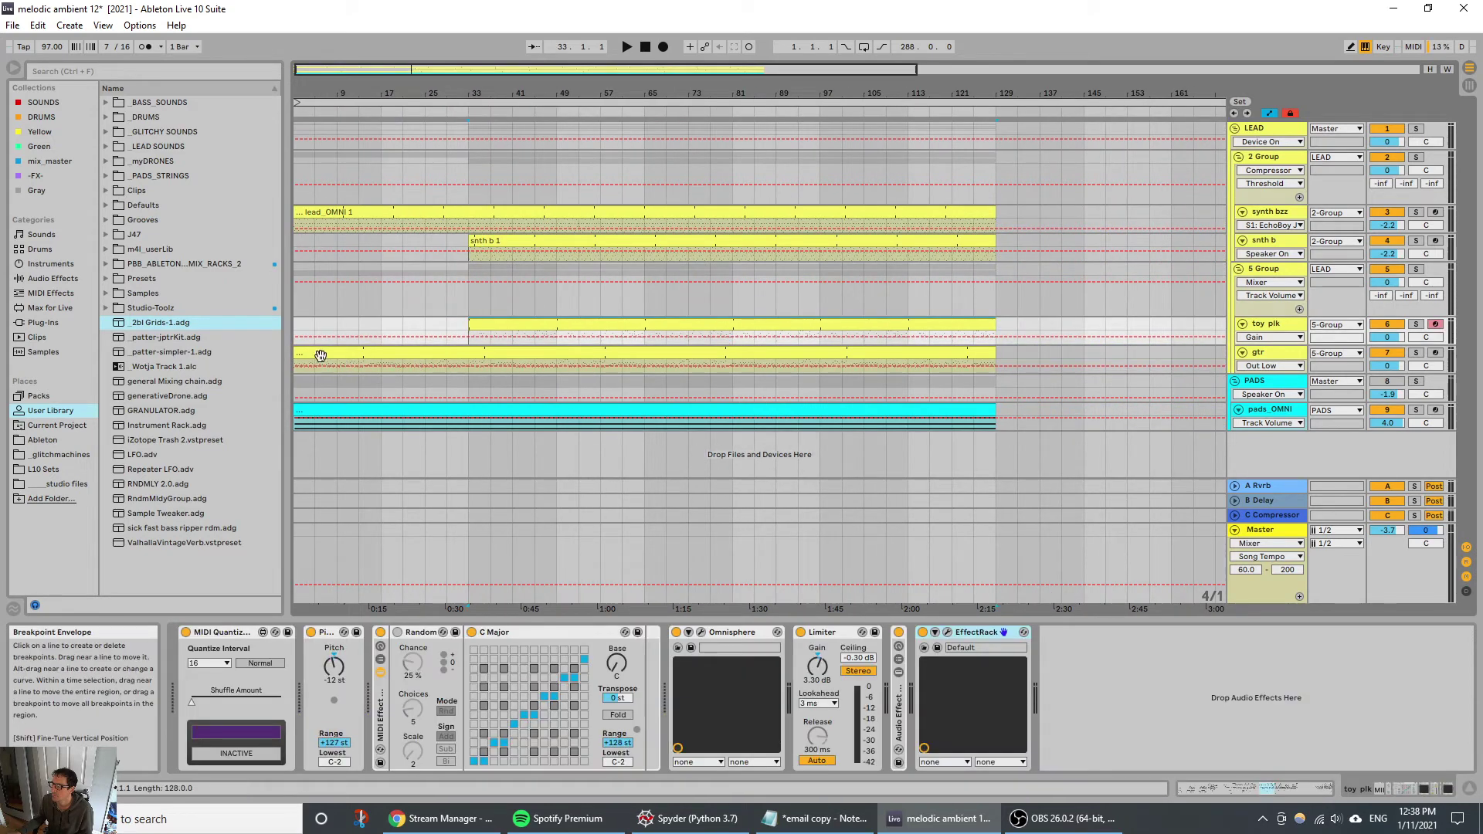
pyautogui.moveTo(300, 355); pyautogui.dragTo(459, 363)
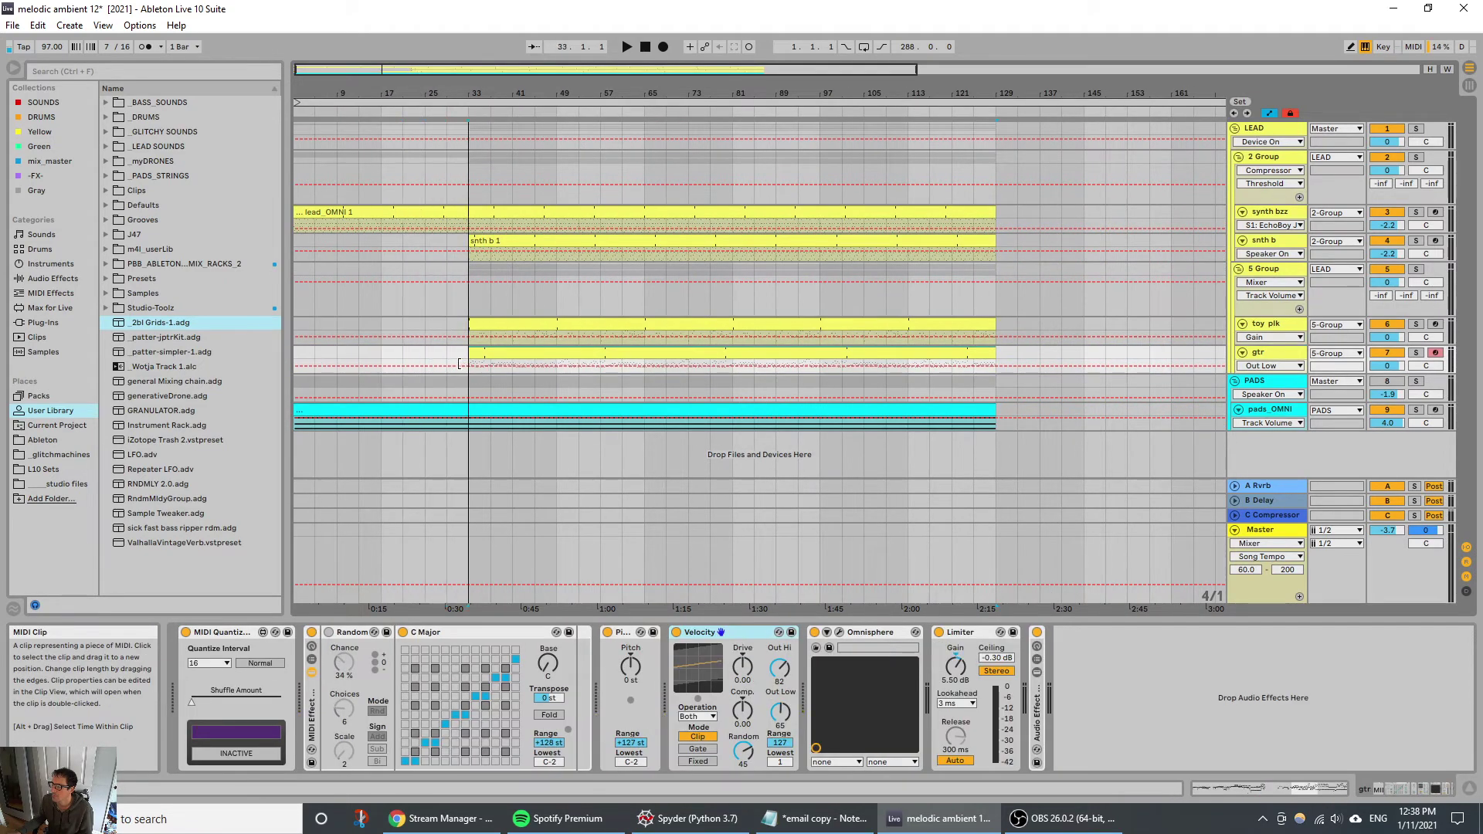
# Step: Play the arrangement from the start and examine the chord notes in the pads_OMNI clip while listening
pyautogui.click(628, 47)
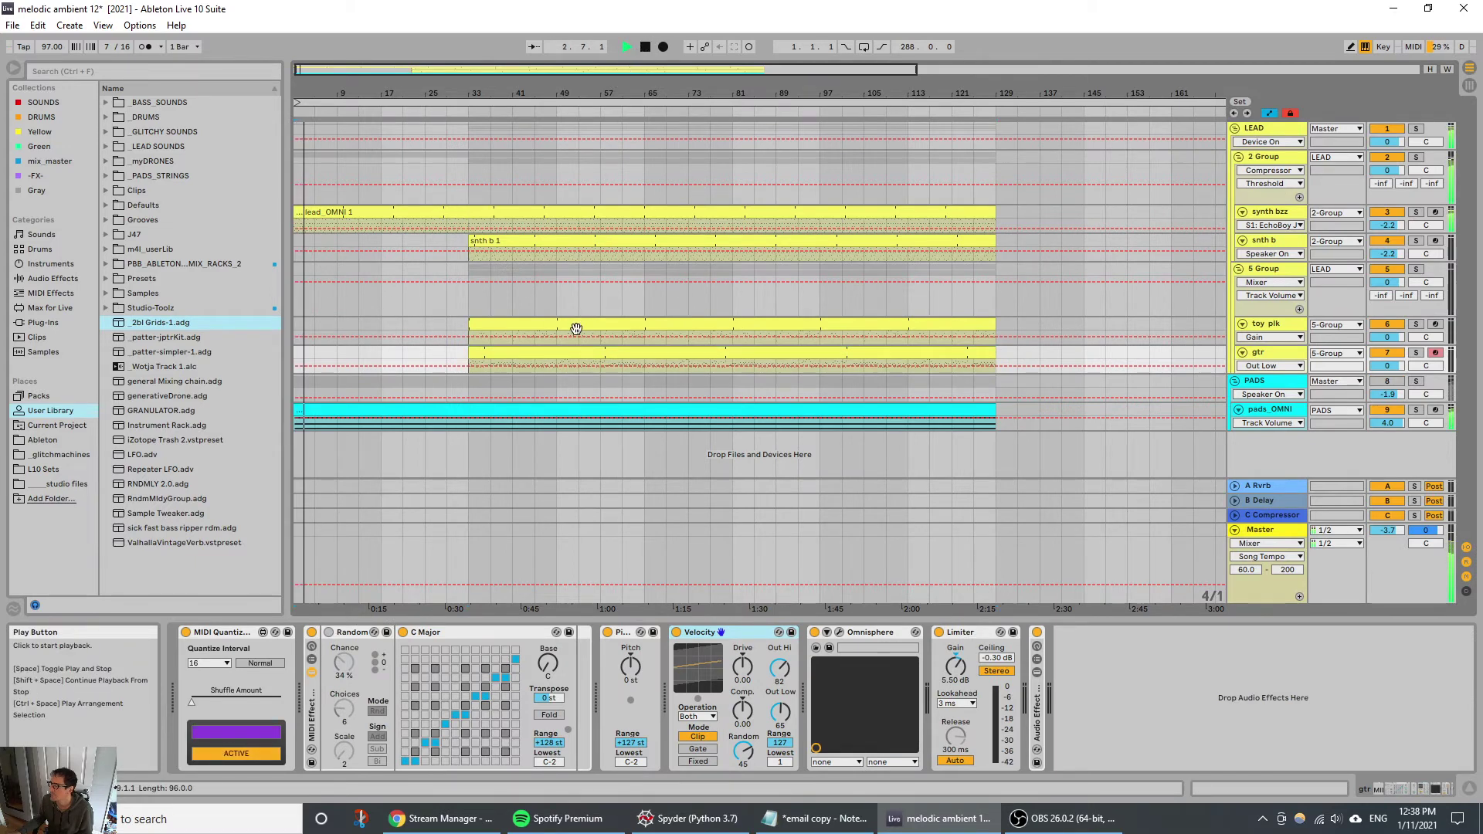
pyautogui.doubleClick(575, 411)
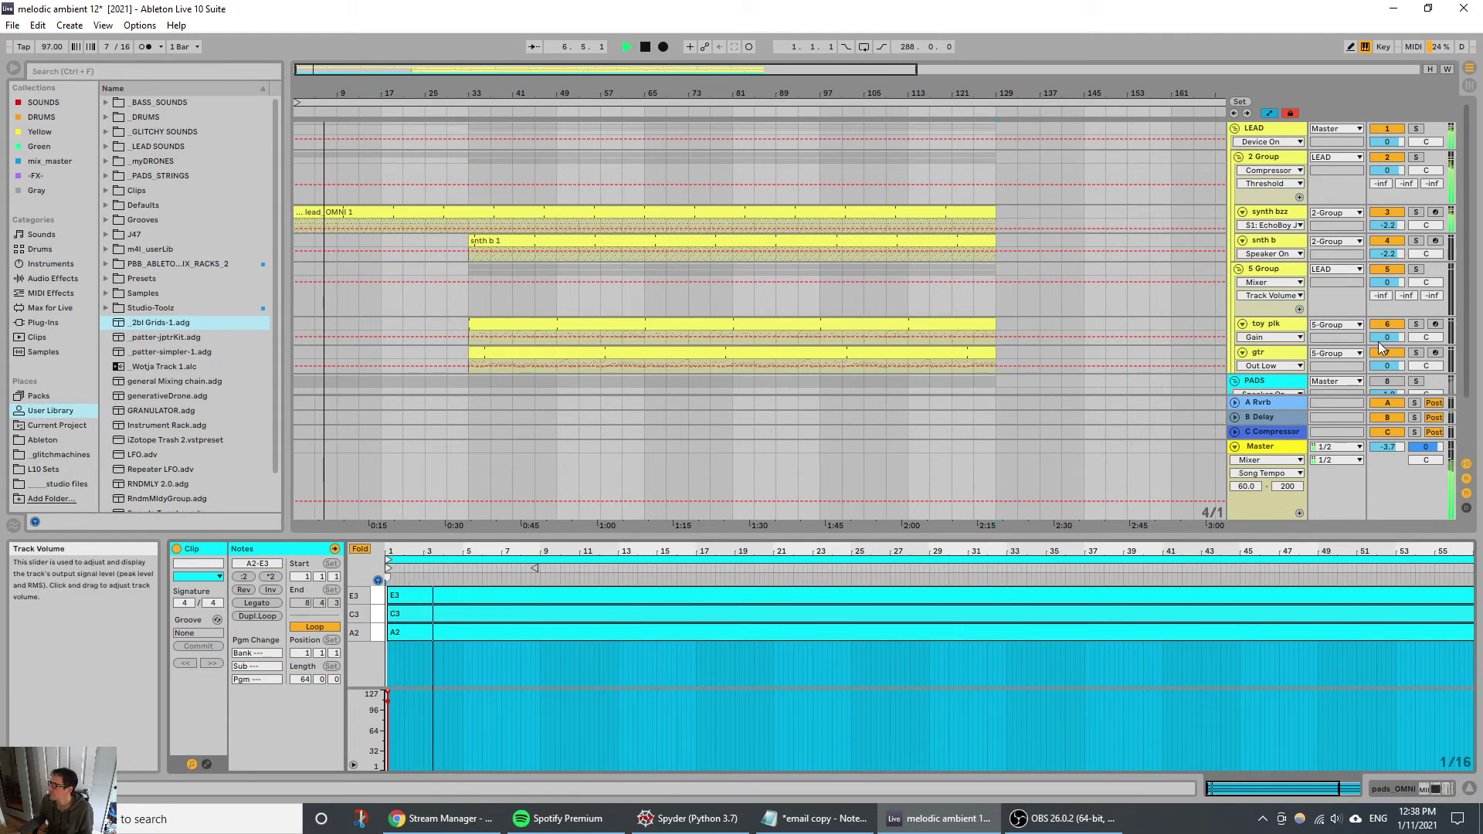
pyautogui.scroll(-2, 1120, 369)
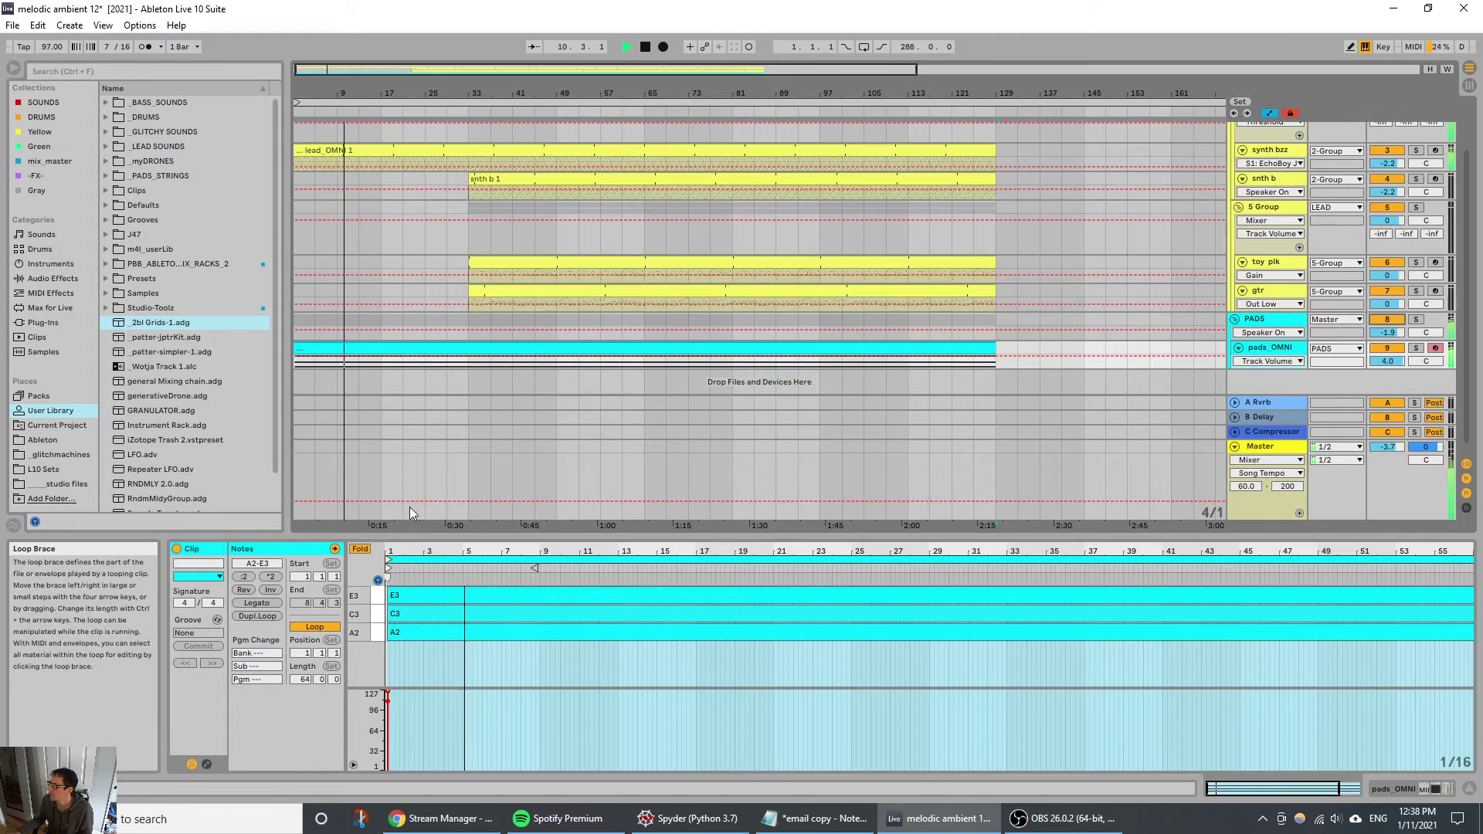
pyautogui.click(429, 650)
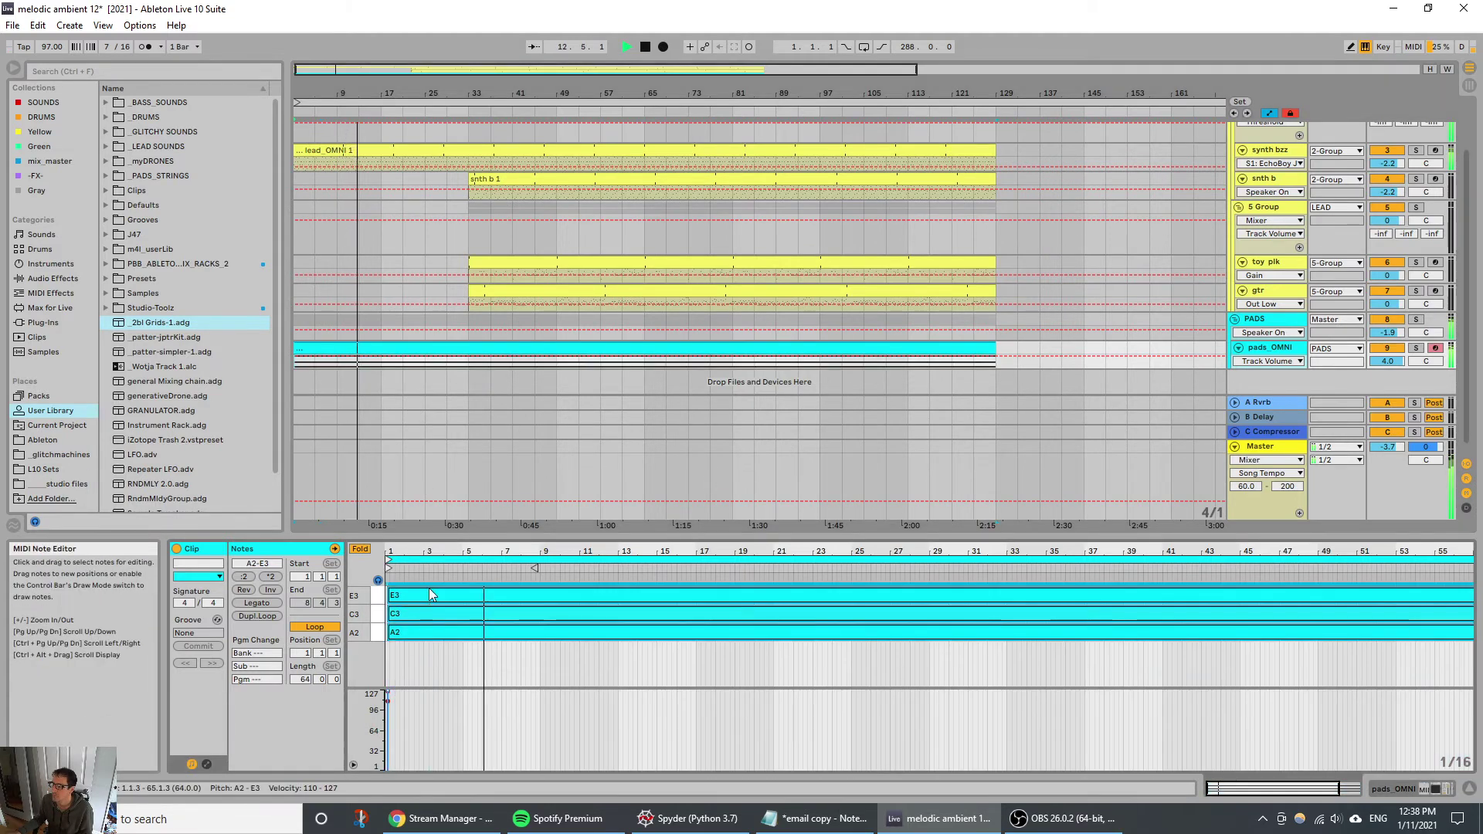
pyautogui.click(454, 653)
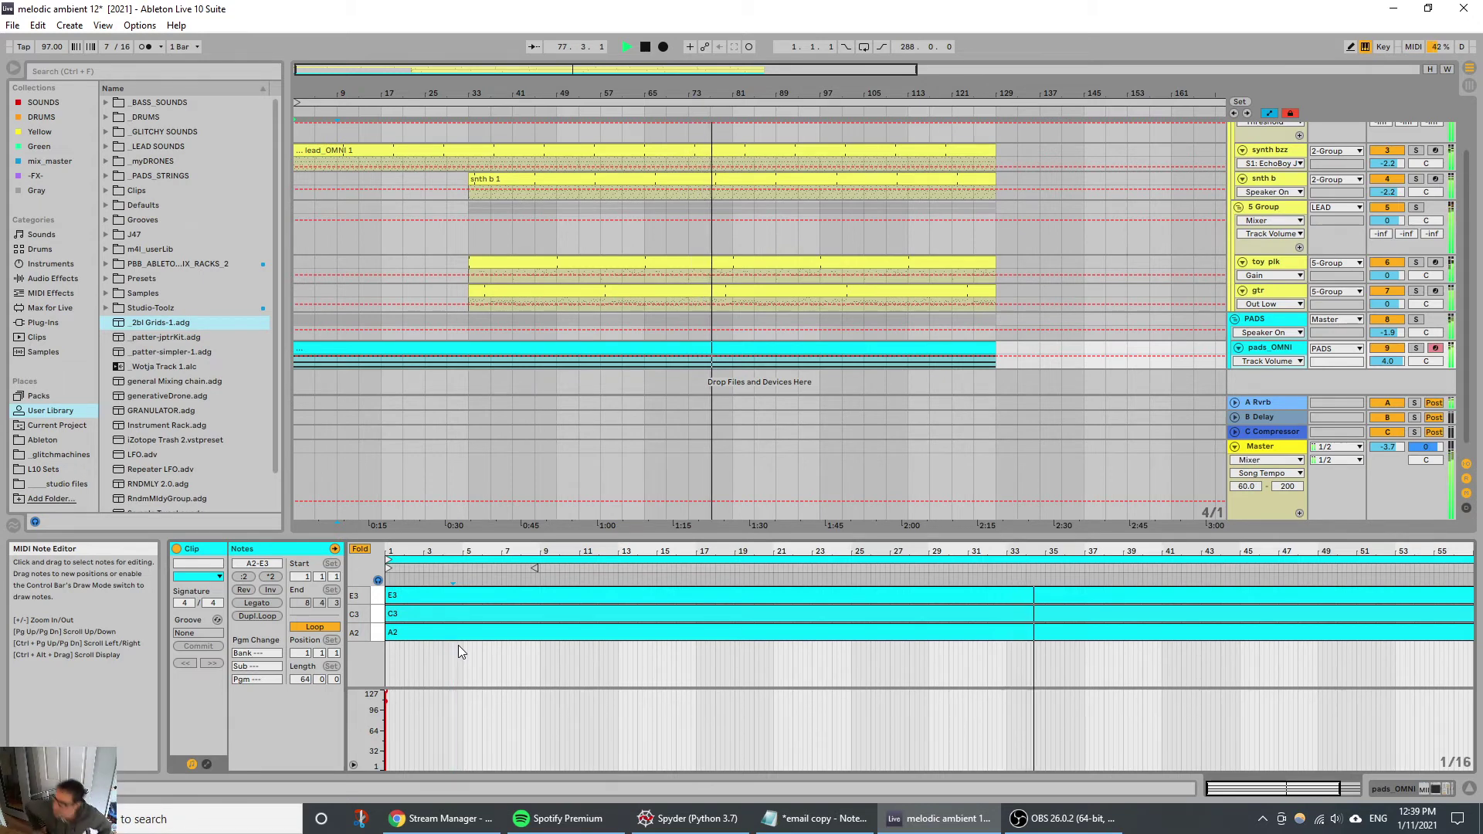
pyautogui.click(627, 47)
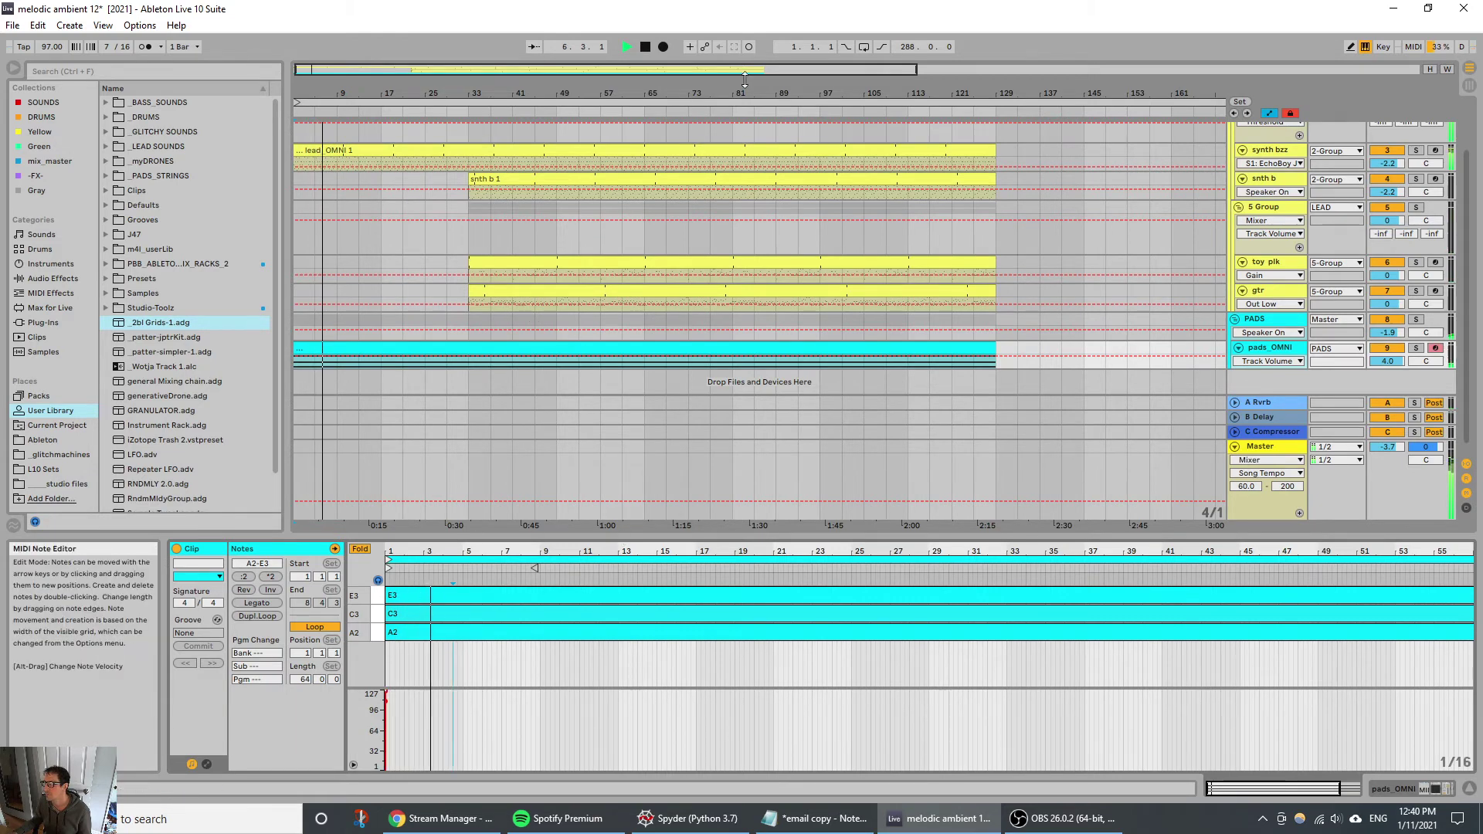
pyautogui.click(649, 51)
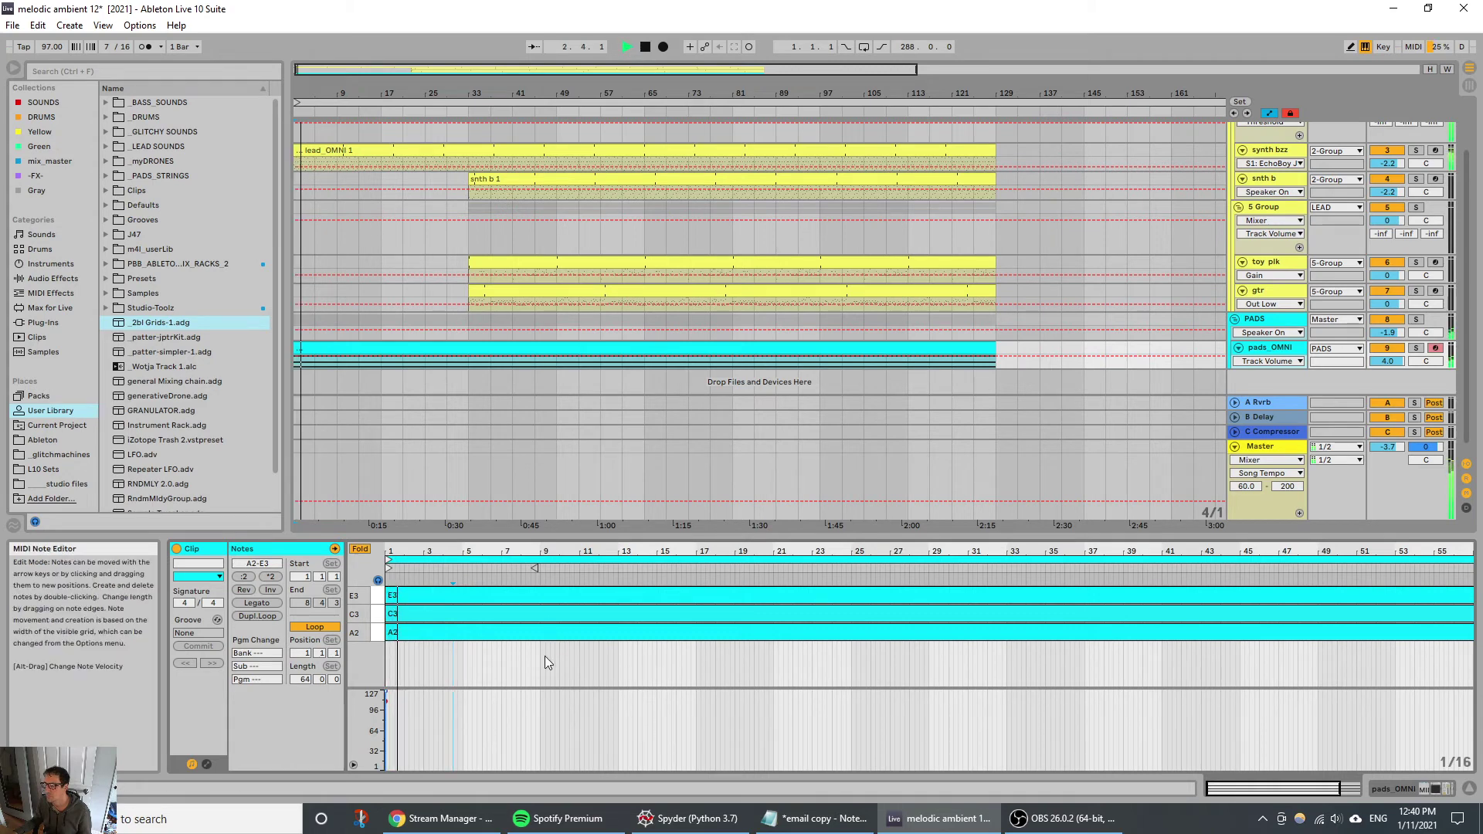
# Step: Stop playback, nudge all chord notes in the pads_OMNI clip slightly later, and play the arrangement from the start again
pyautogui.press('space')
pyautogui.hotkey('ctrl', 'a')
pyautogui.press('Right')
pyautogui.press('Right')
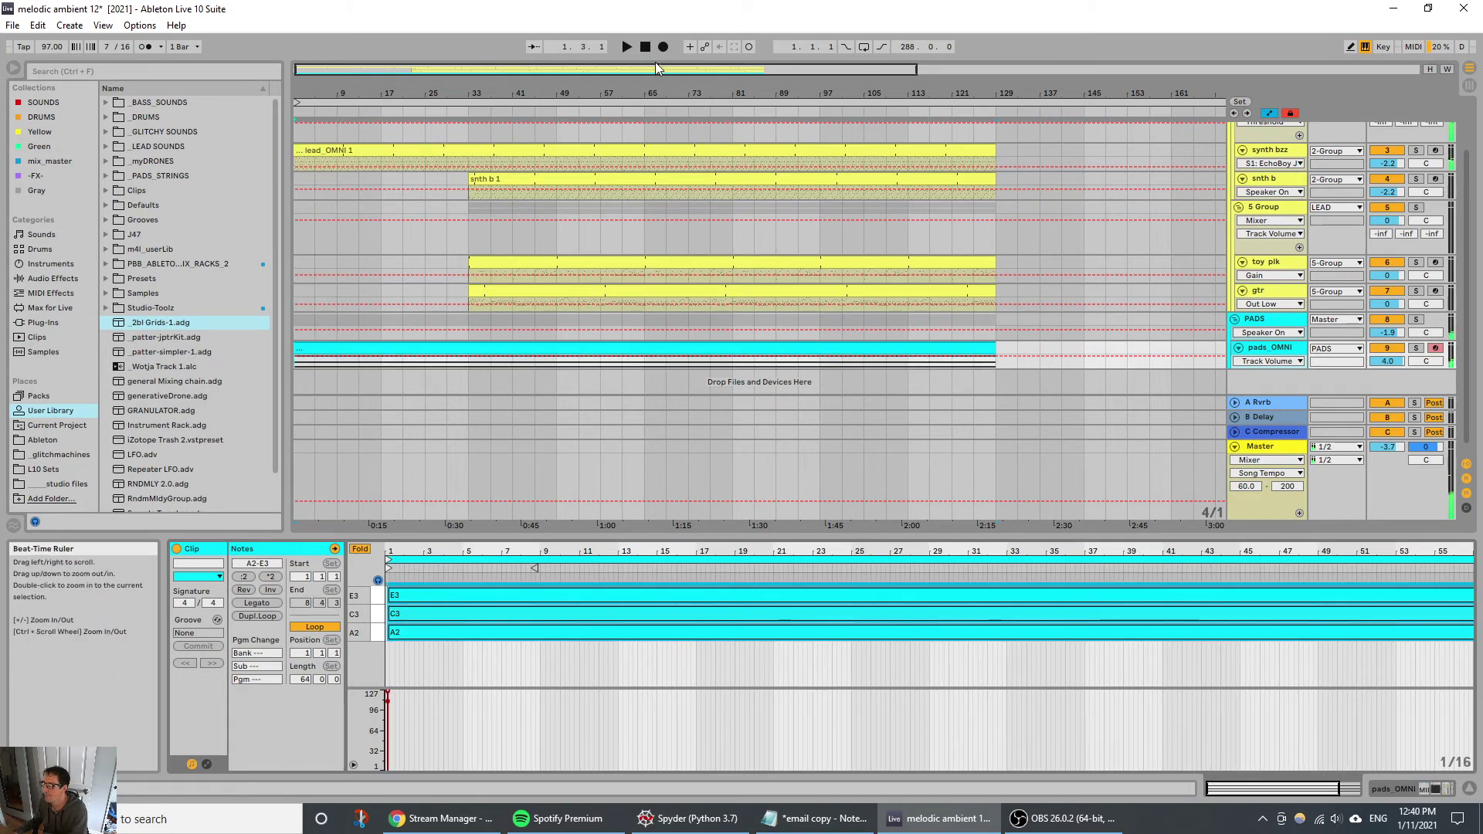
pyautogui.click(626, 47)
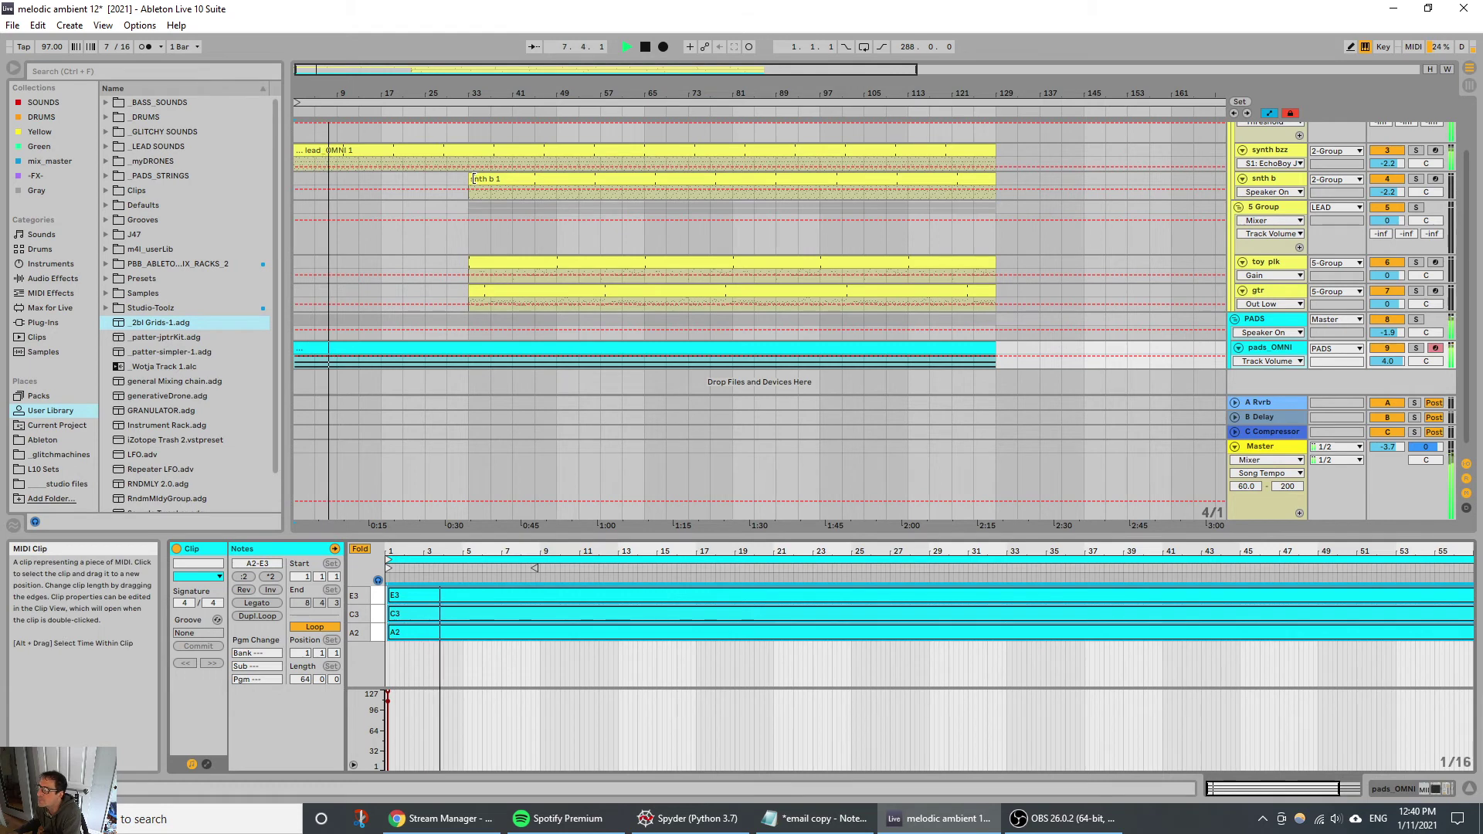
# Step: Extend the snth b clip's start back to bar 9 and automate its skip probability falling from bar 9 to about bar 21
pyautogui.moveTo(469, 178); pyautogui.dragTo(346, 179)
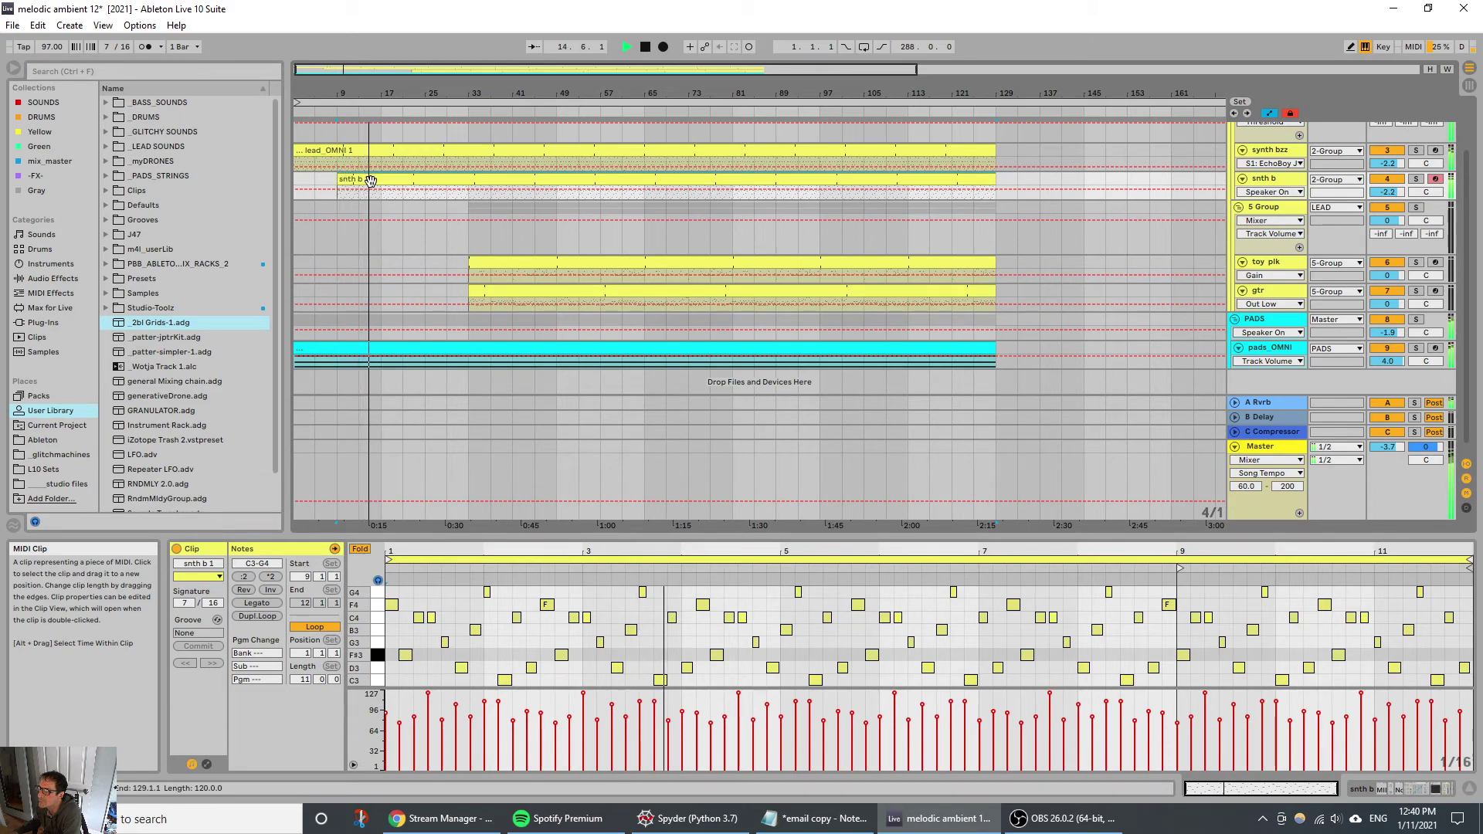
pyautogui.hotkey('shift', 'Tab')
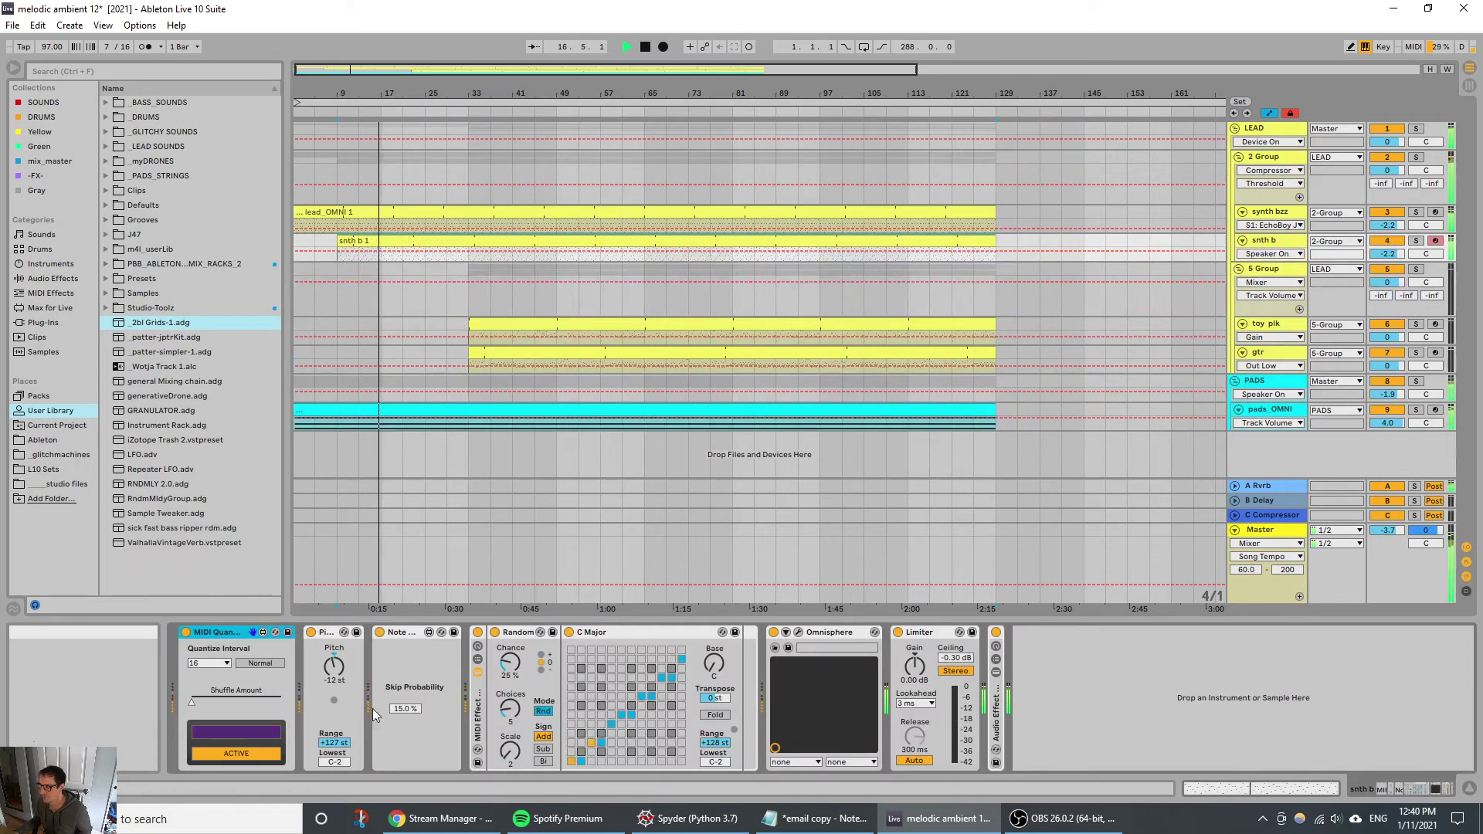
pyautogui.click(1276, 260)
pyautogui.moveTo(1276, 263); pyautogui.dragTo(1276, 341)
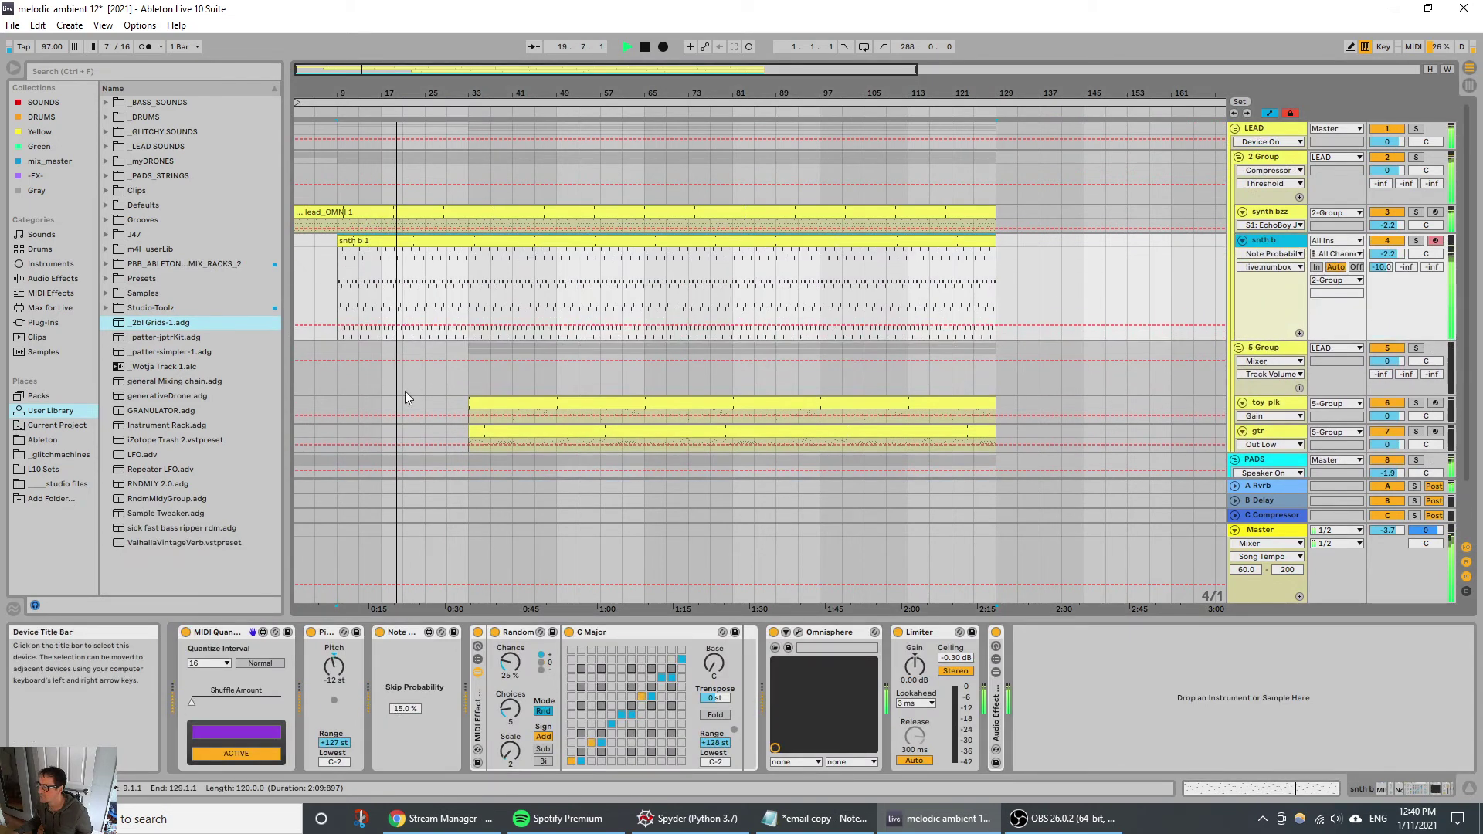
pyautogui.click(403, 325)
pyautogui.moveTo(338, 325); pyautogui.dragTo(339, 286)
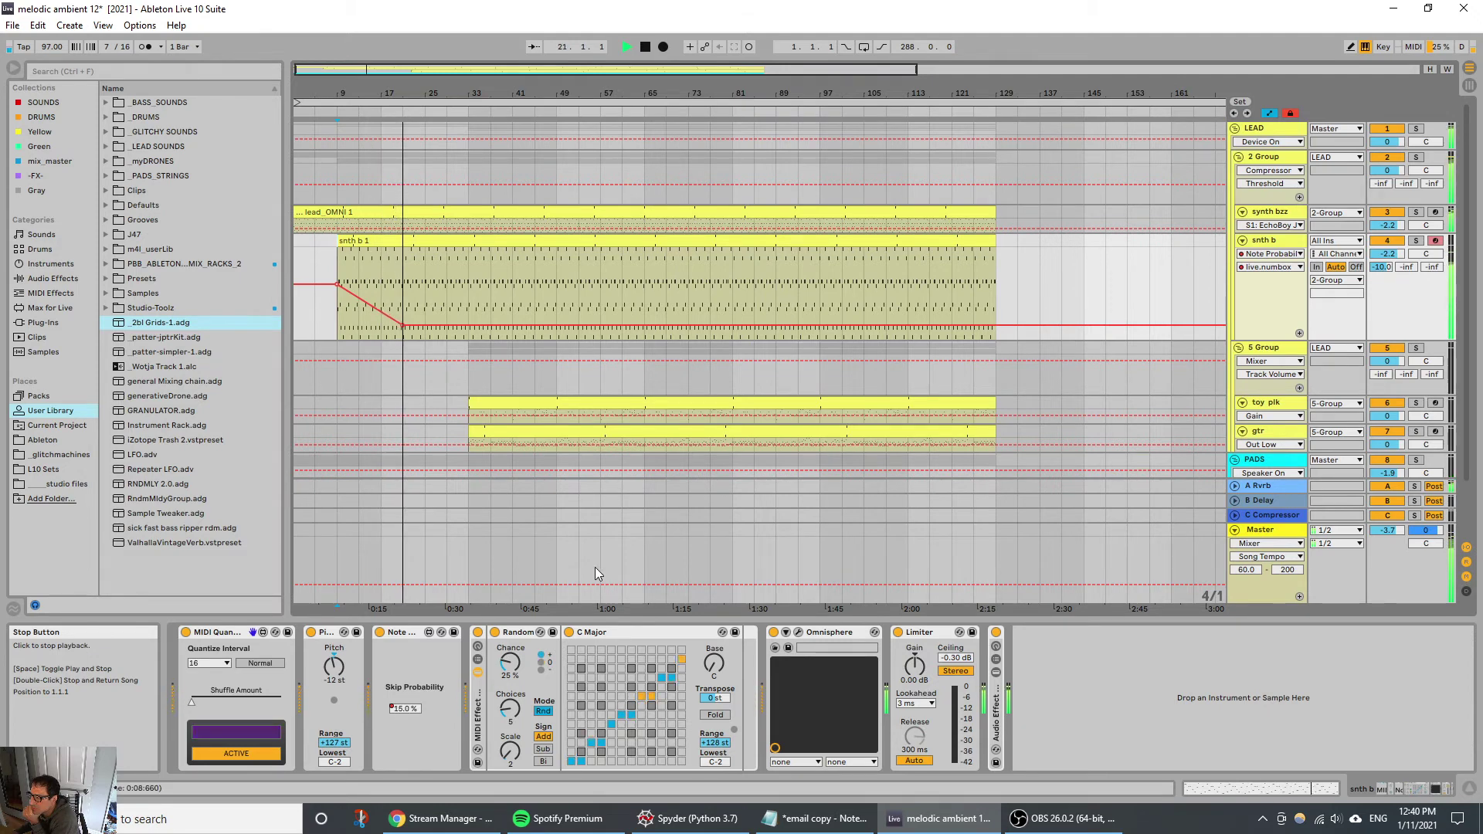
# Step: Set the snth b track's Random device to Scale 1 and Choices 7
pyautogui.moveTo(506, 750); pyautogui.dragTo(506, 755)
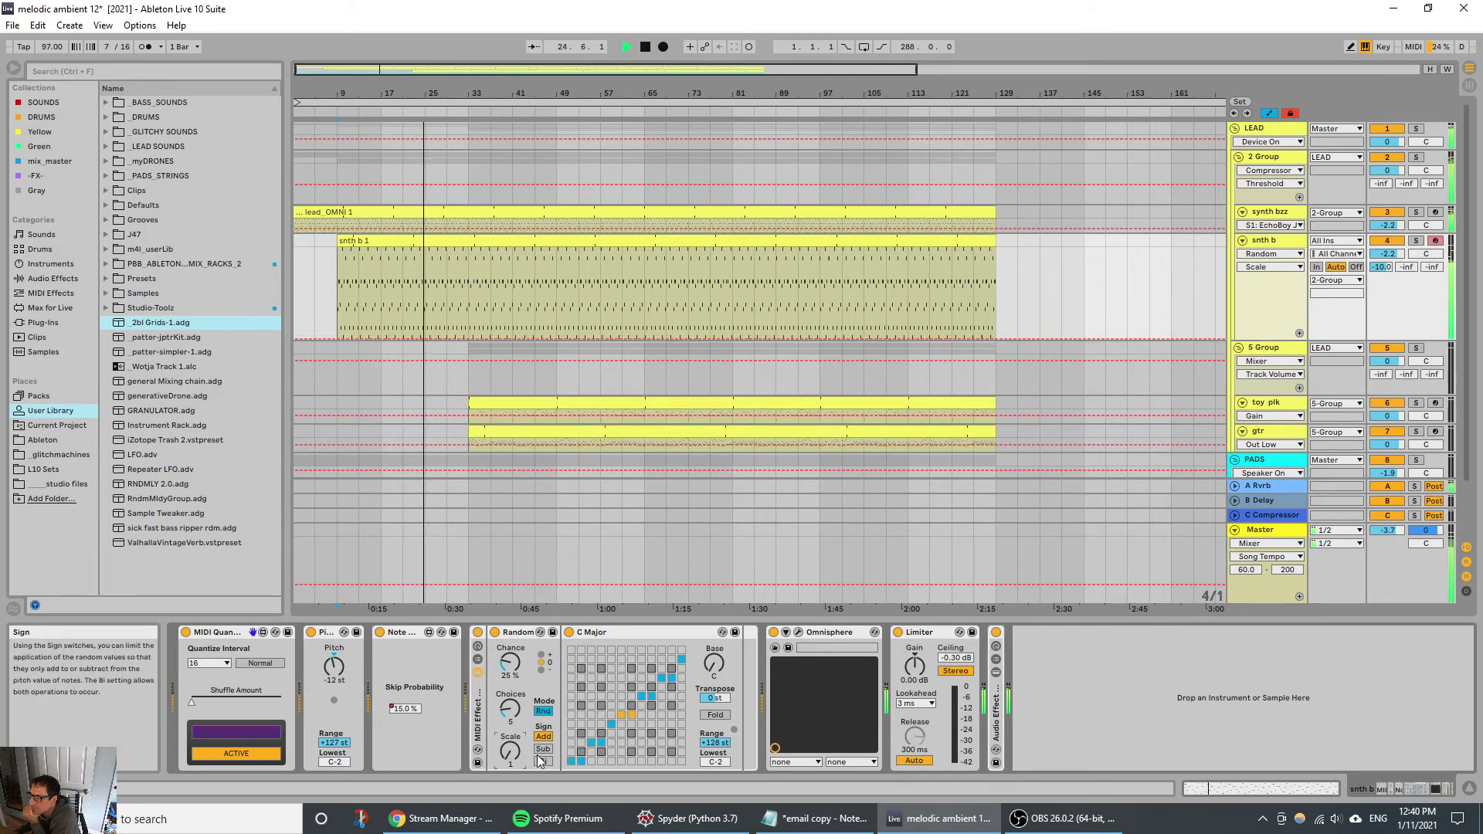
pyautogui.moveTo(510, 709); pyautogui.dragTo(509, 696)
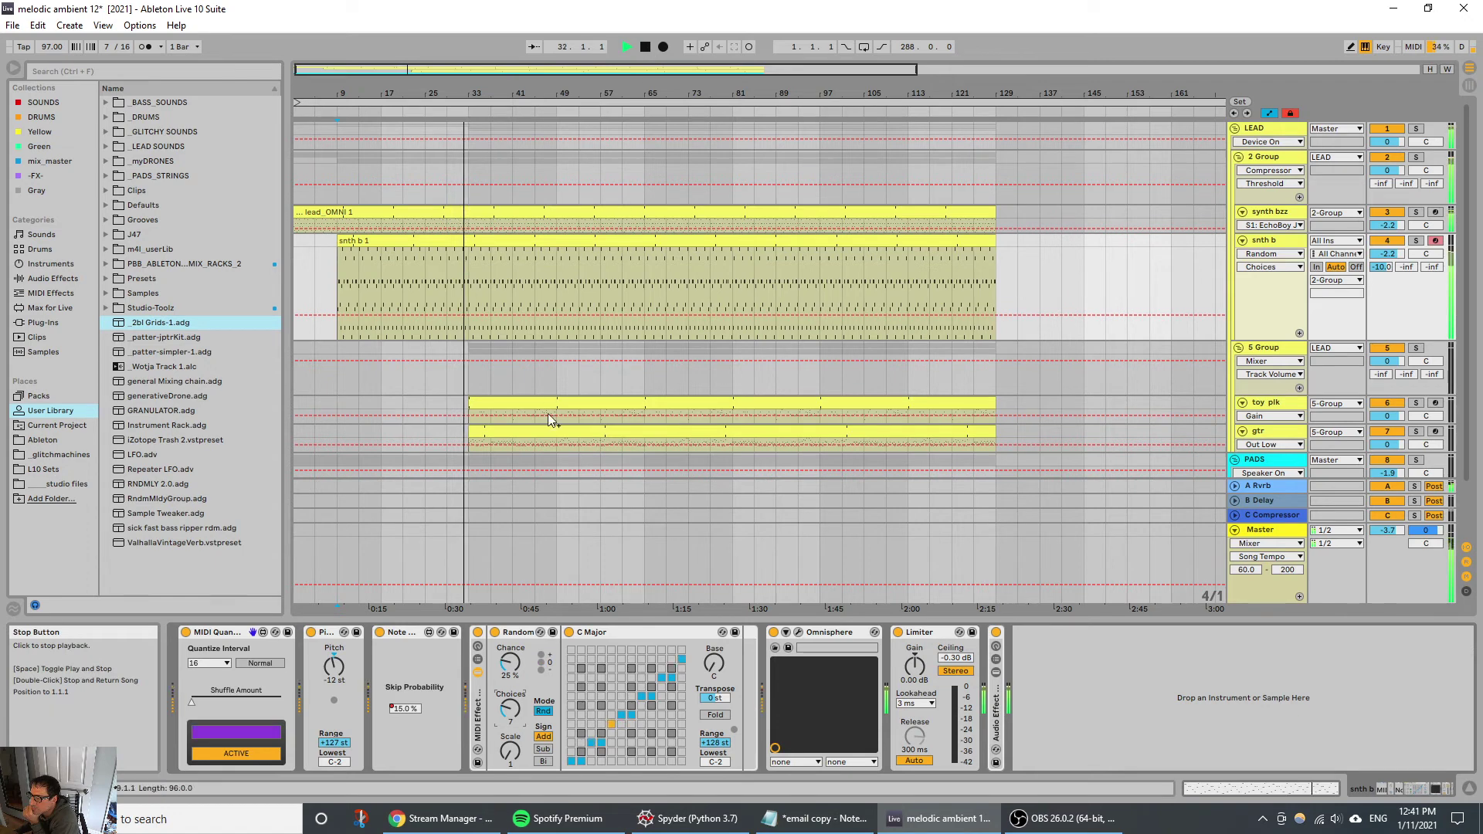
# Step: Trim the gtr clip's start to bar 65 and place the +highs Session clip at bar 65 on the pads_OMNI track
pyautogui.moveTo(475, 430); pyautogui.dragTo(647, 431)
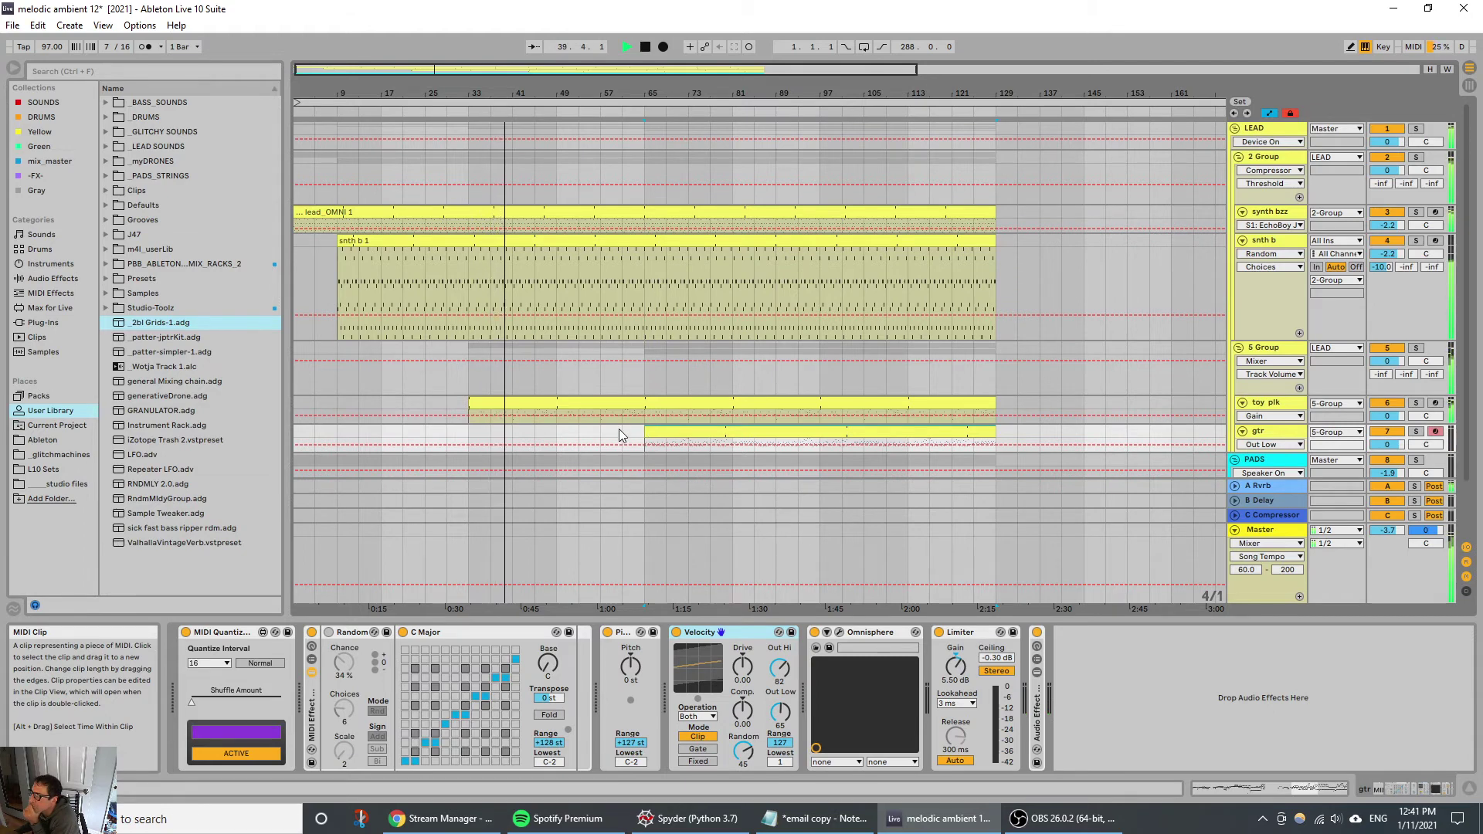
pyautogui.scroll(-2, 931, 360)
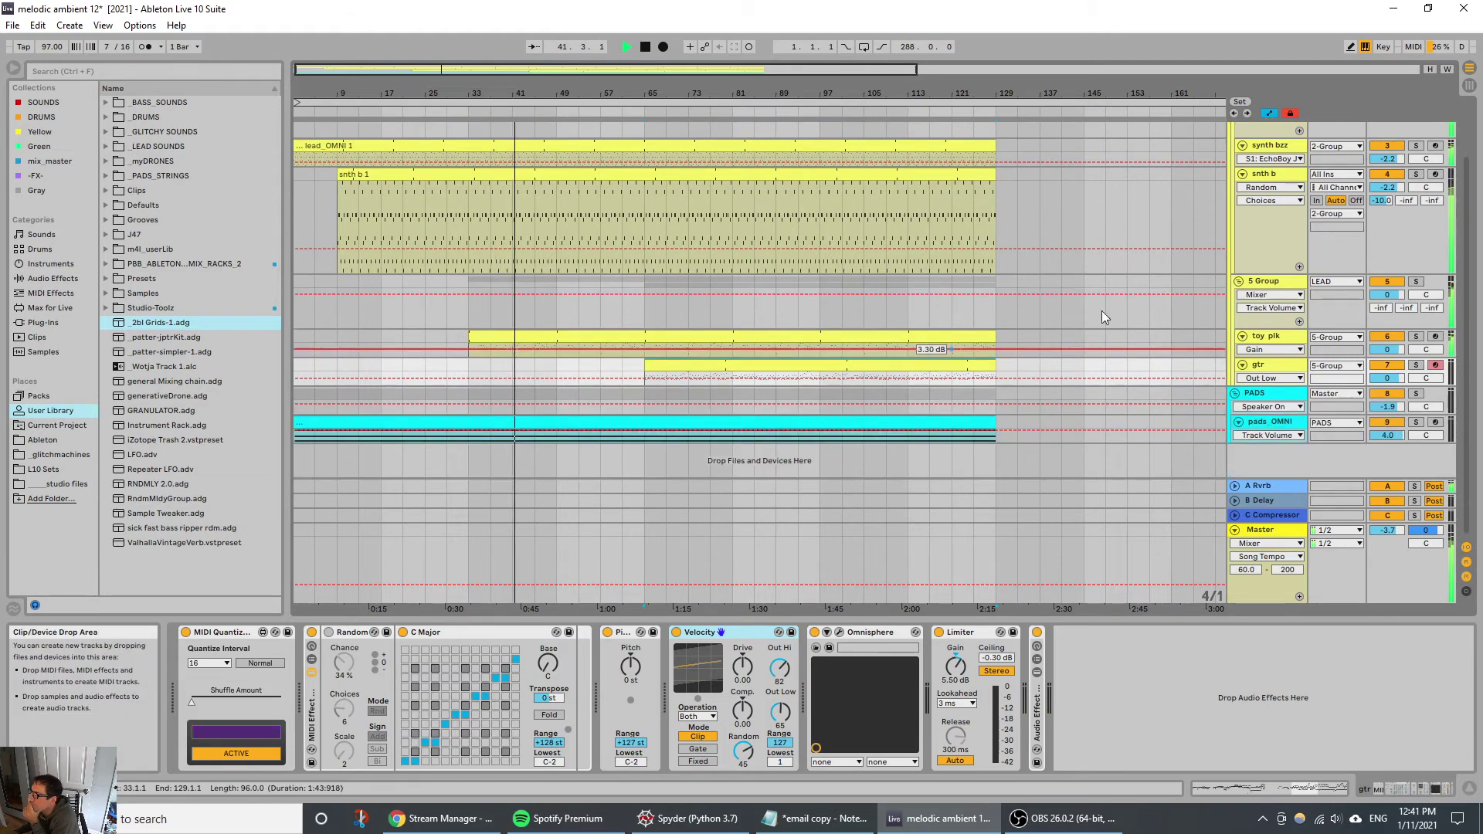
pyautogui.click(1470, 86)
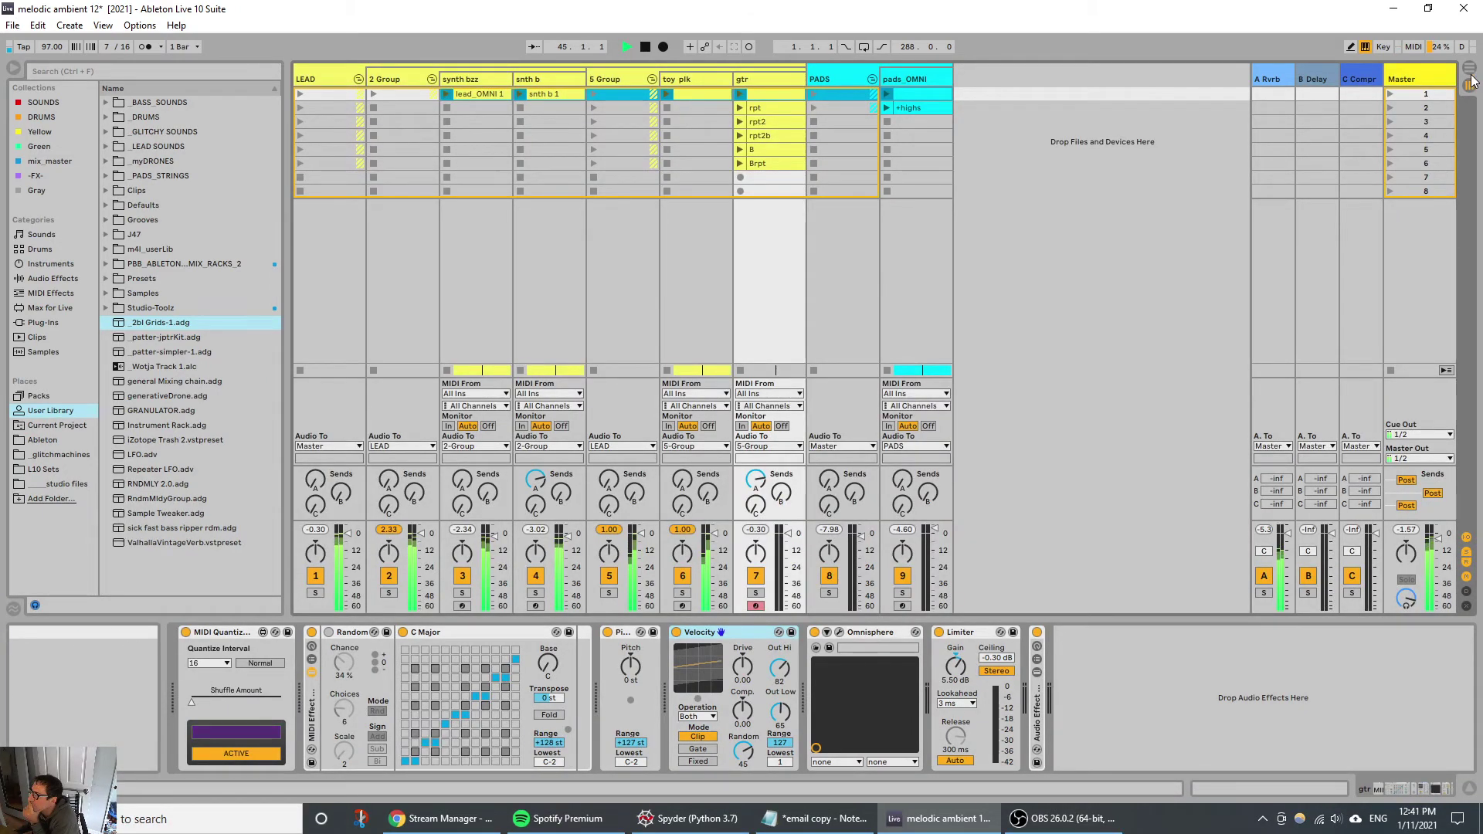
pyautogui.click(919, 93)
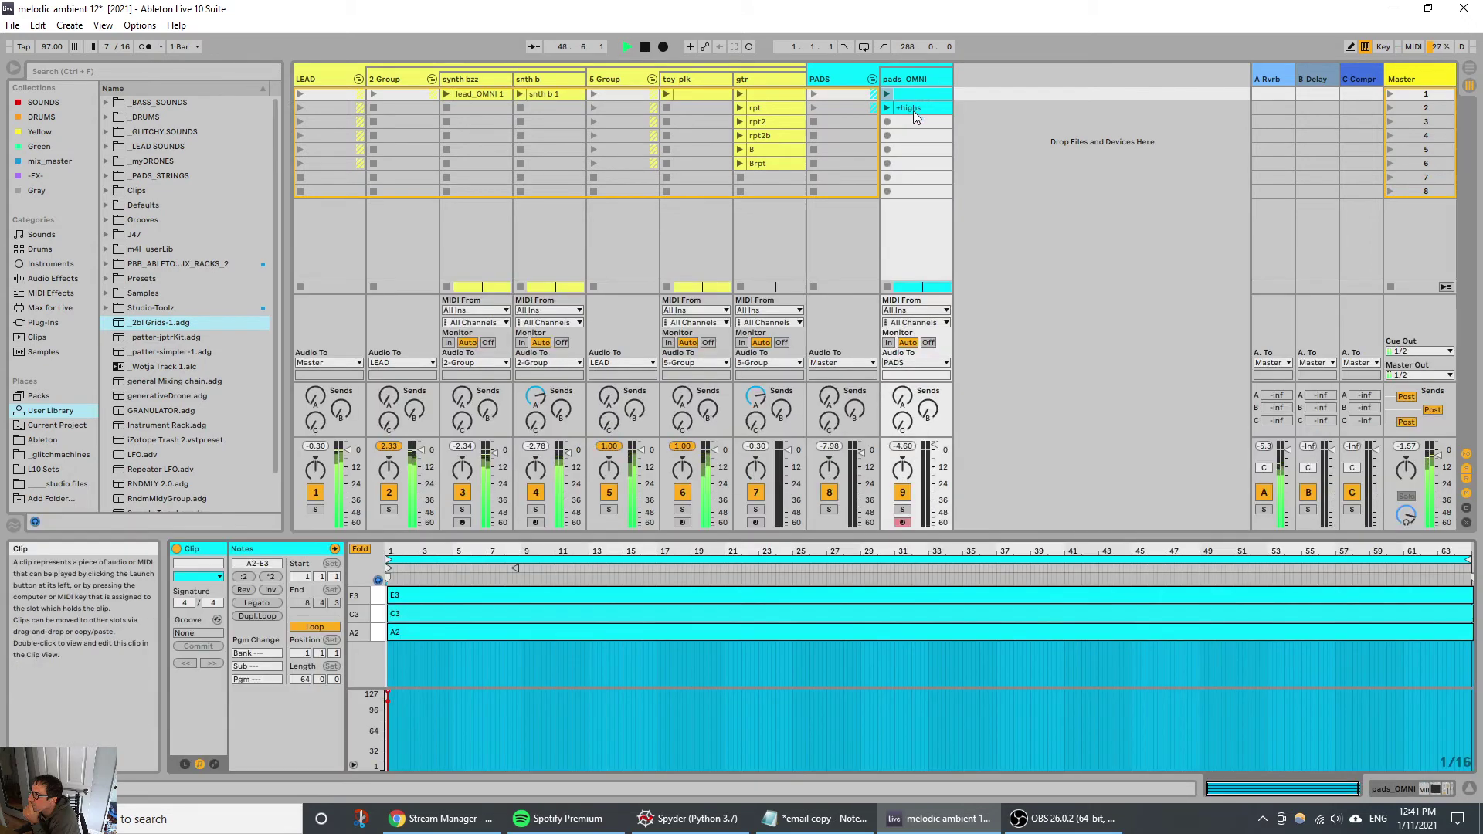
pyautogui.click(913, 110)
pyautogui.press('Tab')
pyautogui.moveTo(1078, 170); pyautogui.dragTo(642, 379)
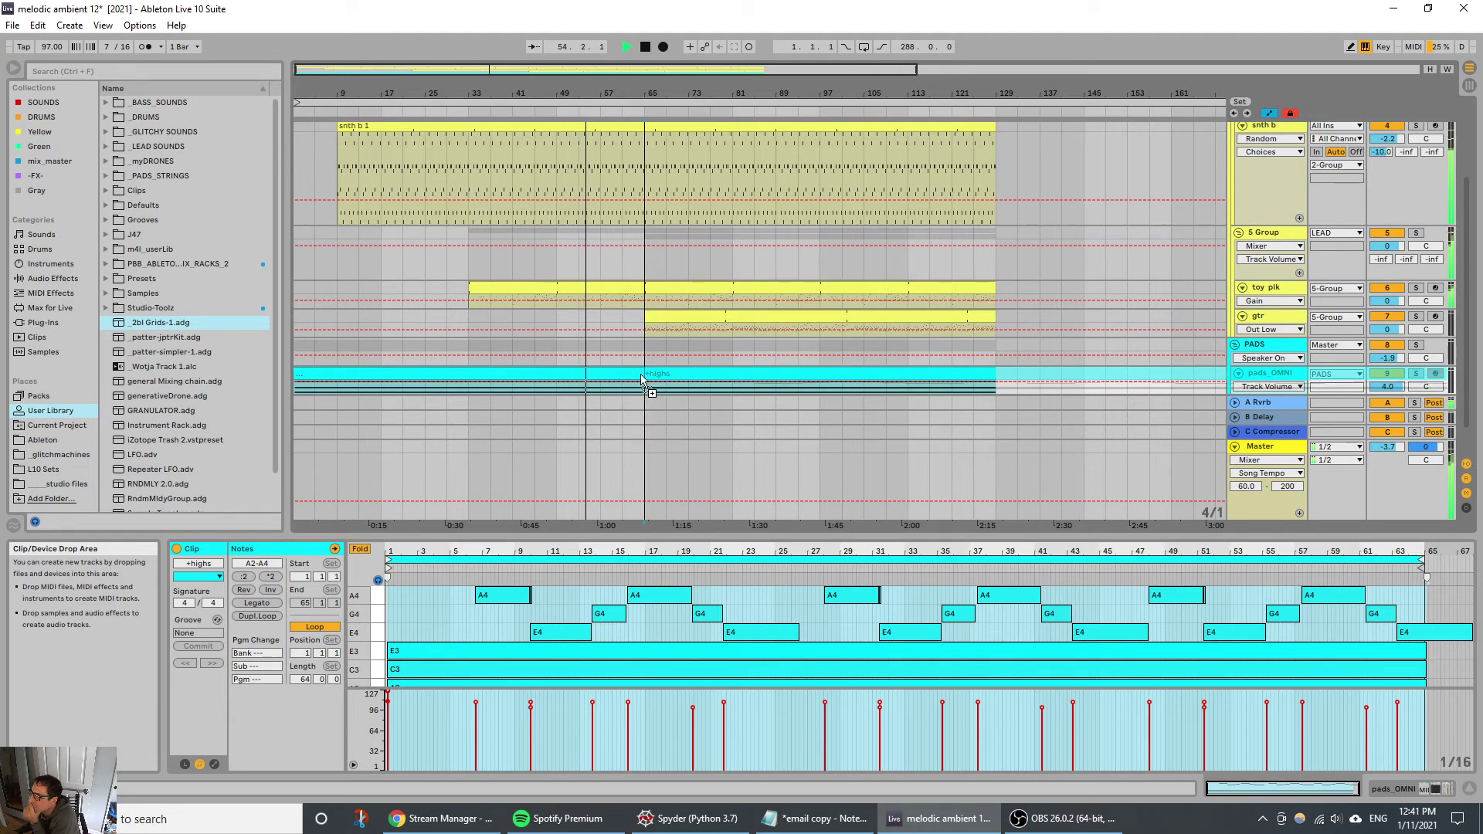
pyautogui.moveTo(641, 378); pyautogui.dragTo(640, 375)
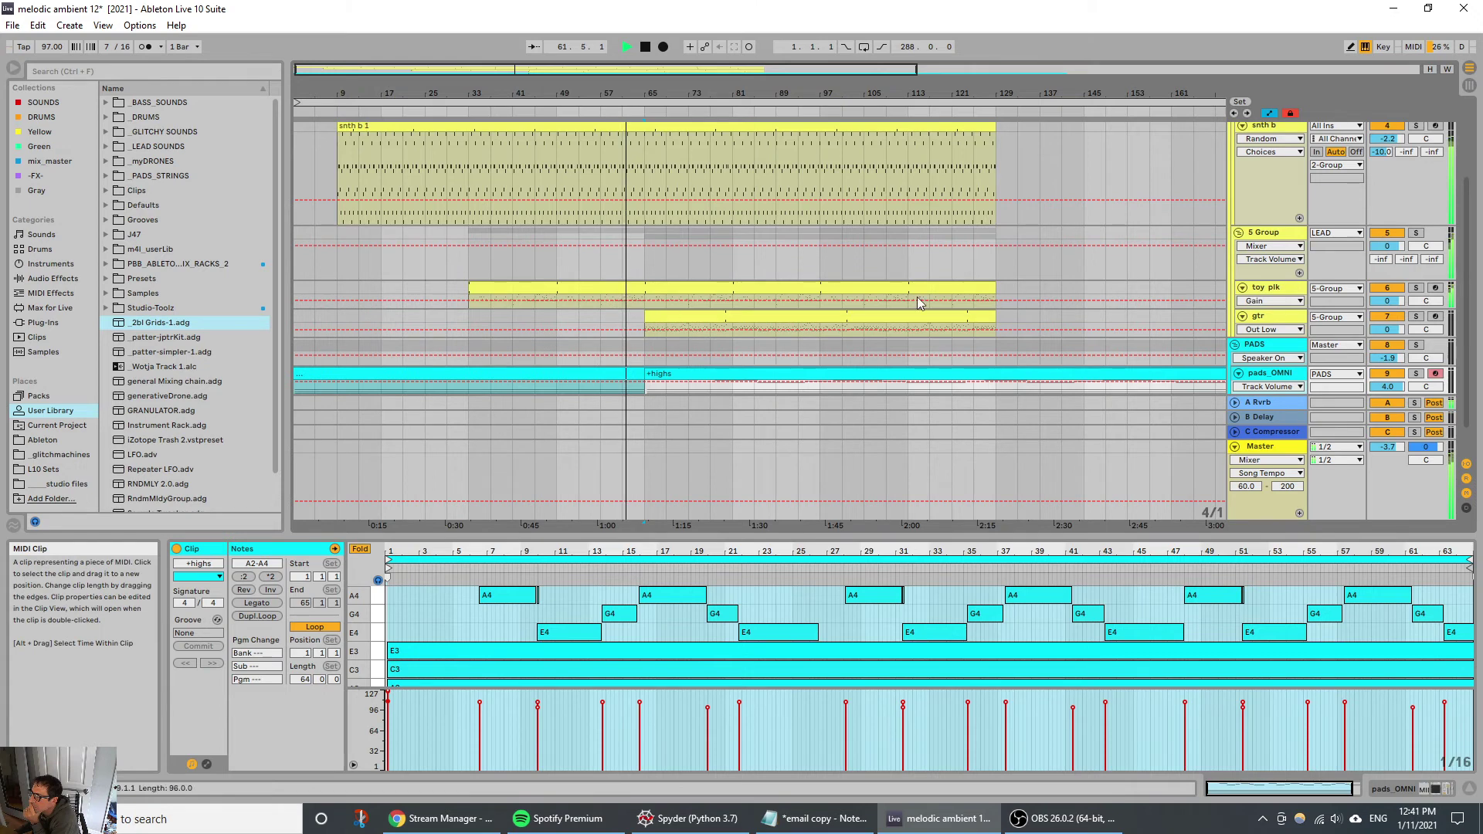
# Step: Overlap the two lead parts by ending the toy plk clip at bar 69 and starting the gtr clip at bar 61
pyautogui.moveTo(995, 290); pyautogui.dragTo(644, 293)
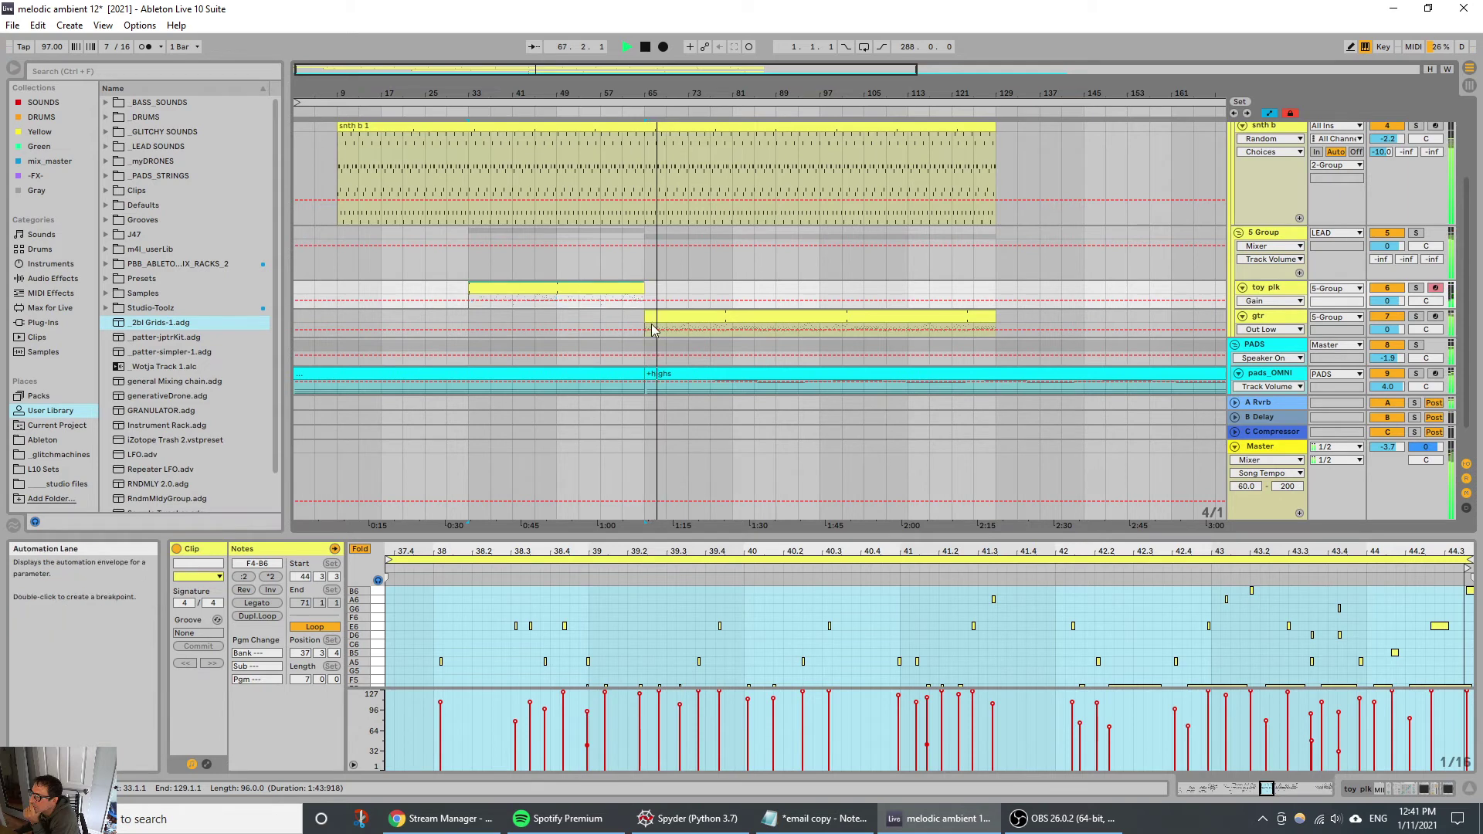
pyautogui.moveTo(647, 317); pyautogui.dragTo(664, 288)
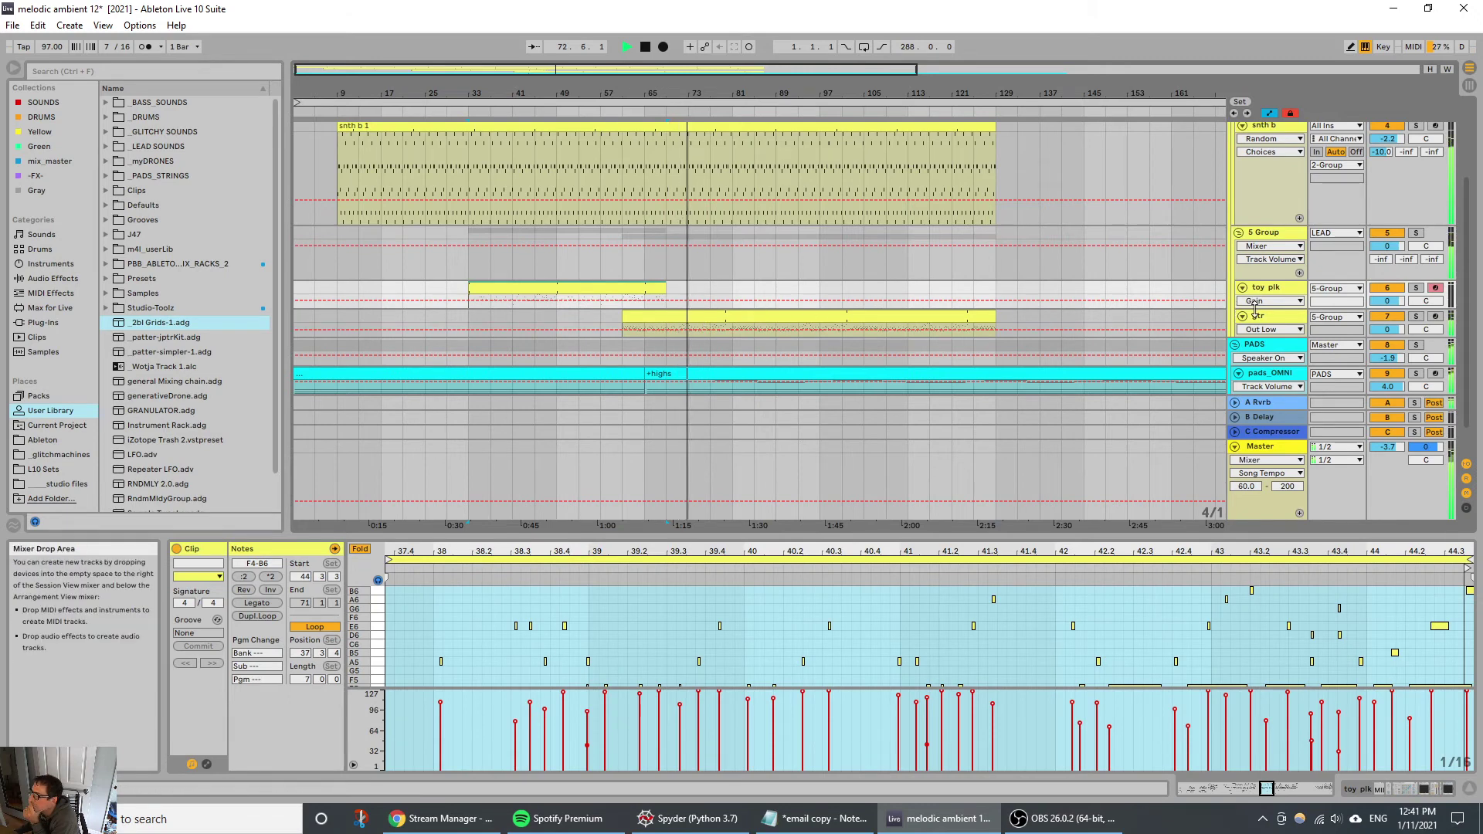
# Step: Insert a falling curve in the toy plk track's Limiter Gain automation from bar 65 to bar 69
pyautogui.click(1242, 288)
pyautogui.moveTo(668, 360); pyautogui.dragTo(646, 361)
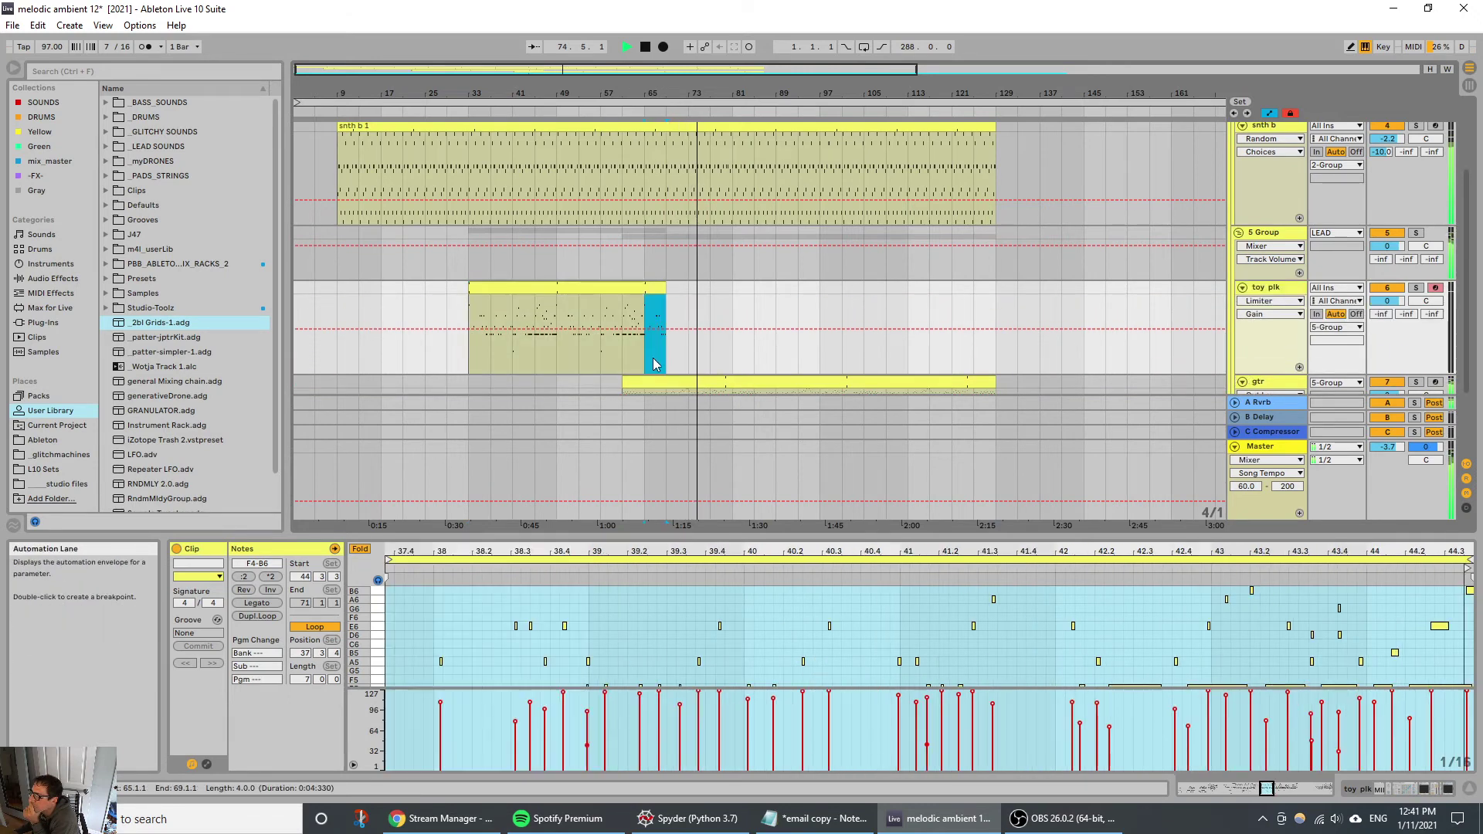
pyautogui.rightClick(651, 359)
pyautogui.click(715, 683)
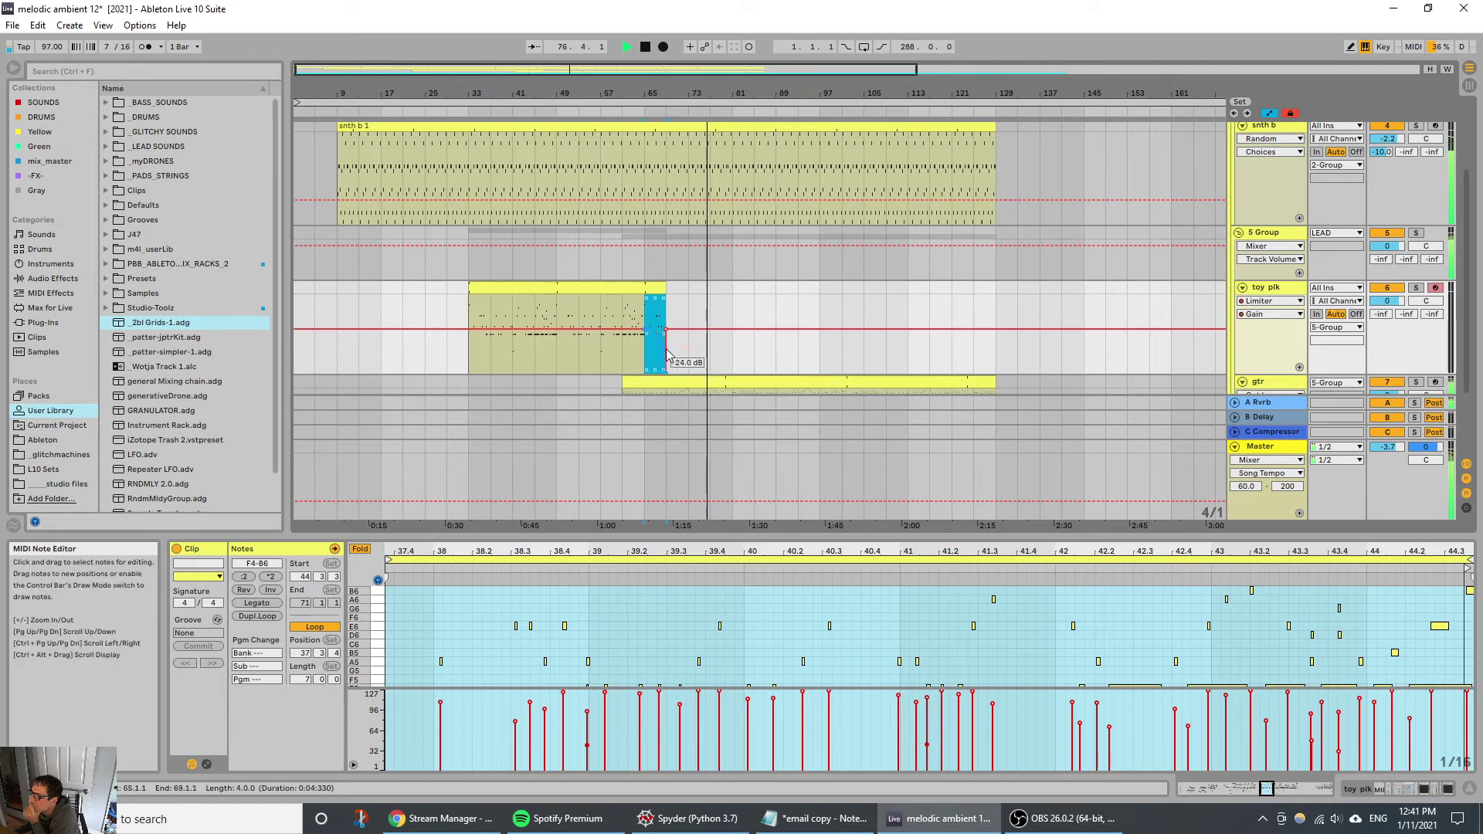
# Step: Insert a rising curve in the gtr track's Out Low automation from bar 61 to bar 65
pyautogui.scroll(-3, 655, 349)
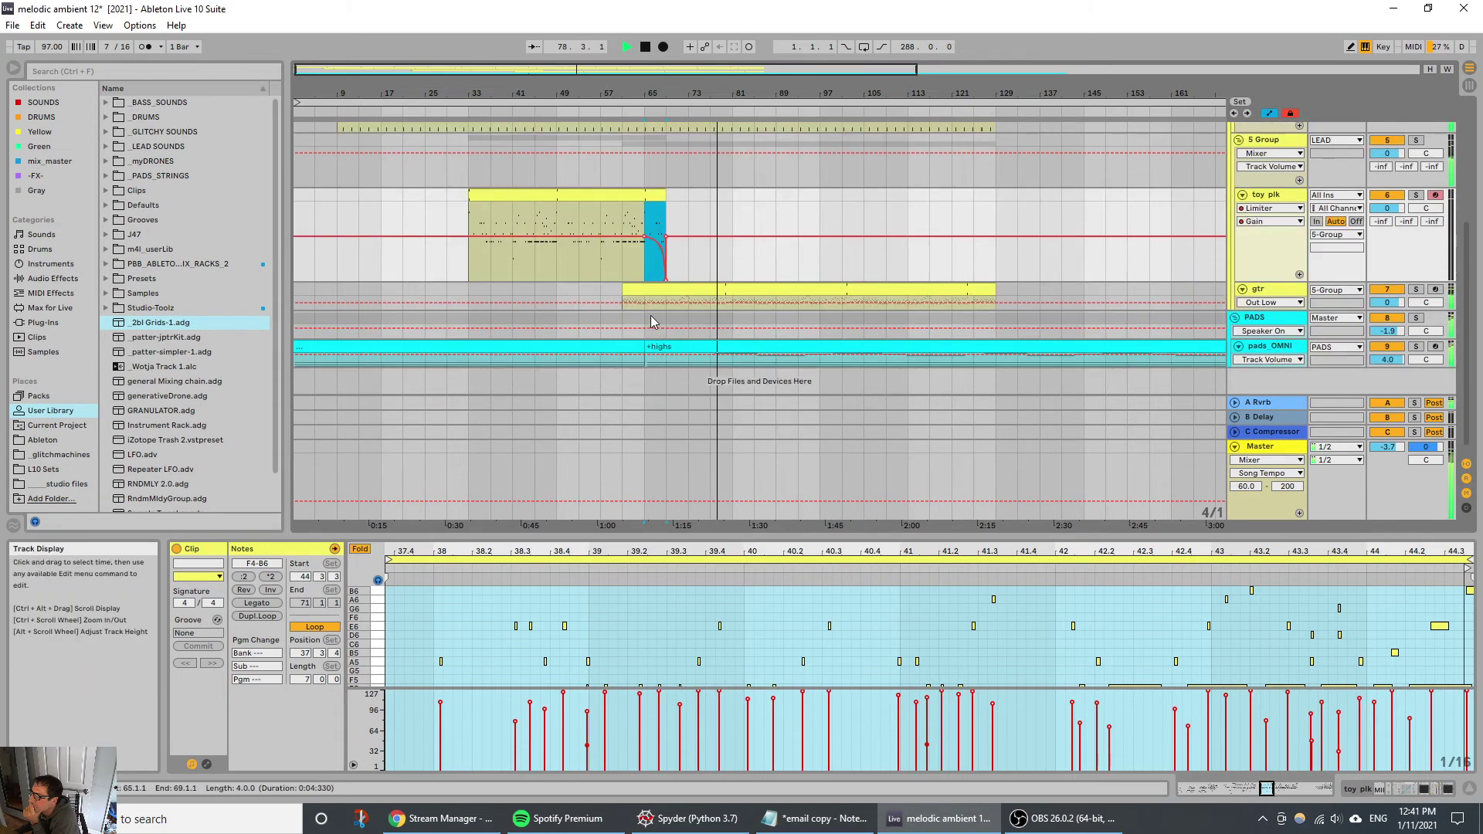
pyautogui.scroll(-1, 651, 309)
pyautogui.moveTo(645, 303); pyautogui.dragTo(625, 298)
pyautogui.rightClick(626, 299)
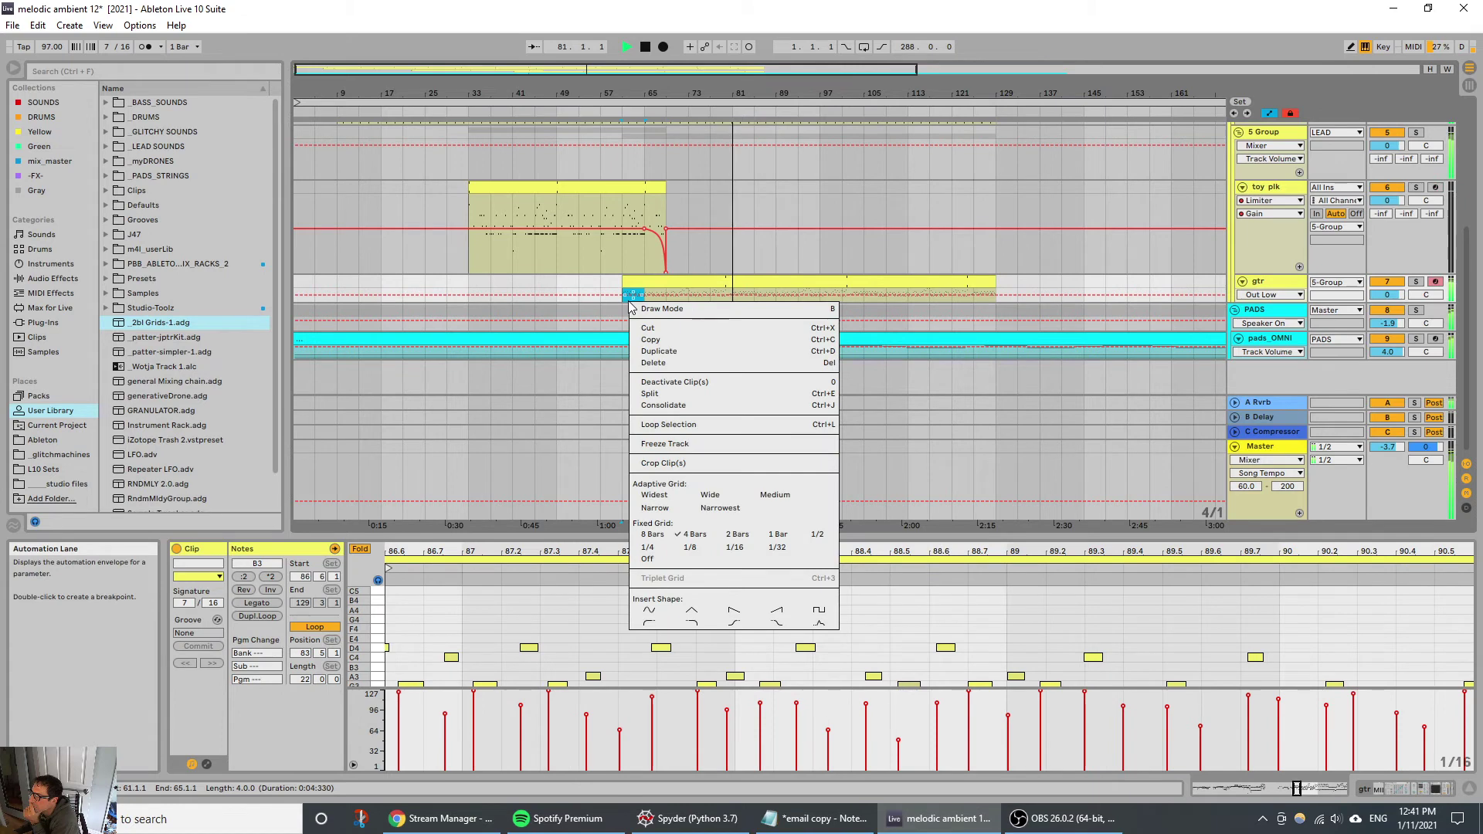
pyautogui.click(648, 623)
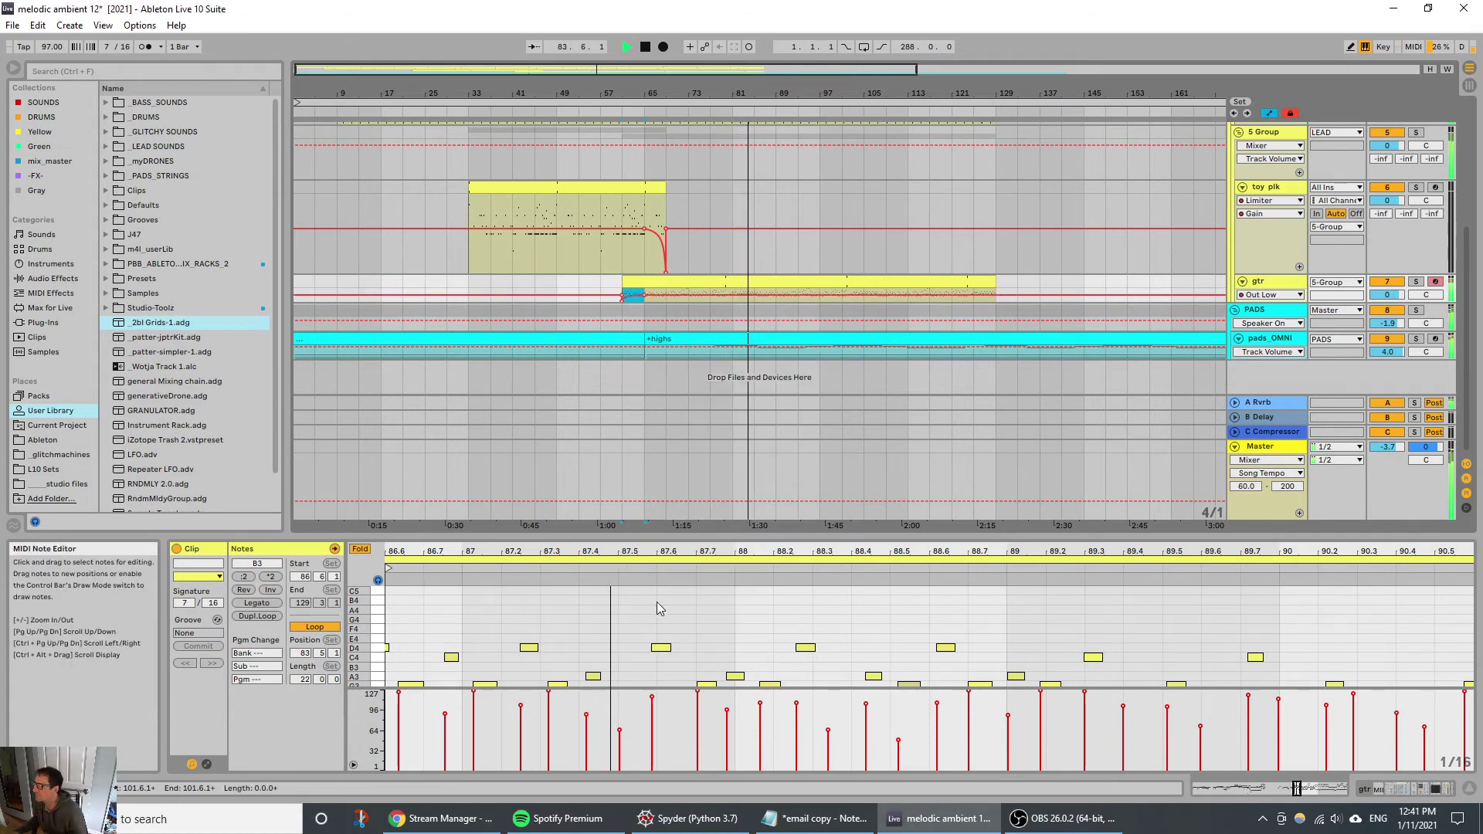
# Step: Show the gtr track's volume automation and insert a rising fade-in curve from bar 61 to bar 65
pyautogui.click(1396, 298)
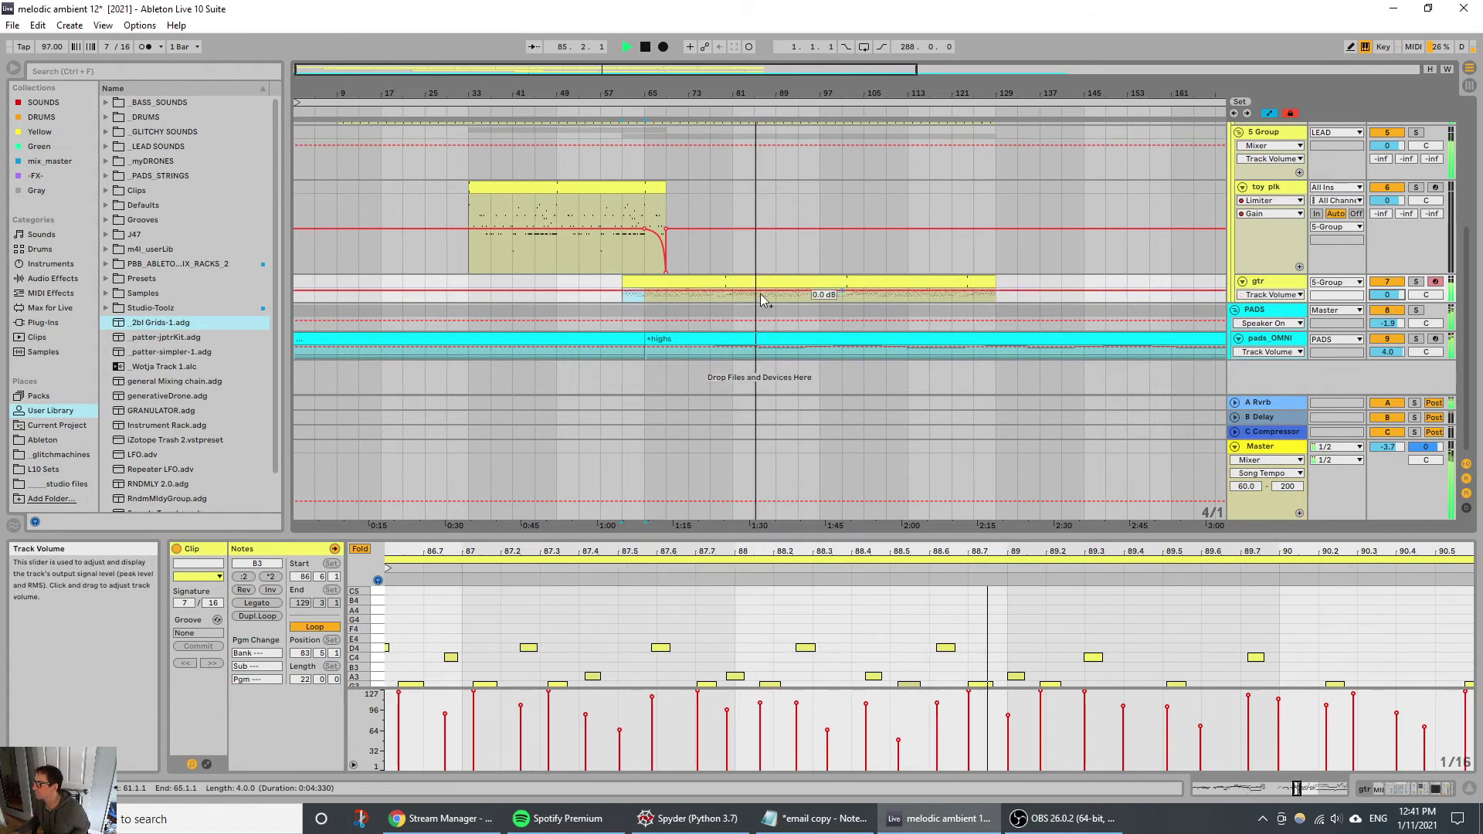
pyautogui.click(644, 300)
pyautogui.moveTo(638, 306); pyautogui.dragTo(625, 300)
pyautogui.rightClick(628, 300)
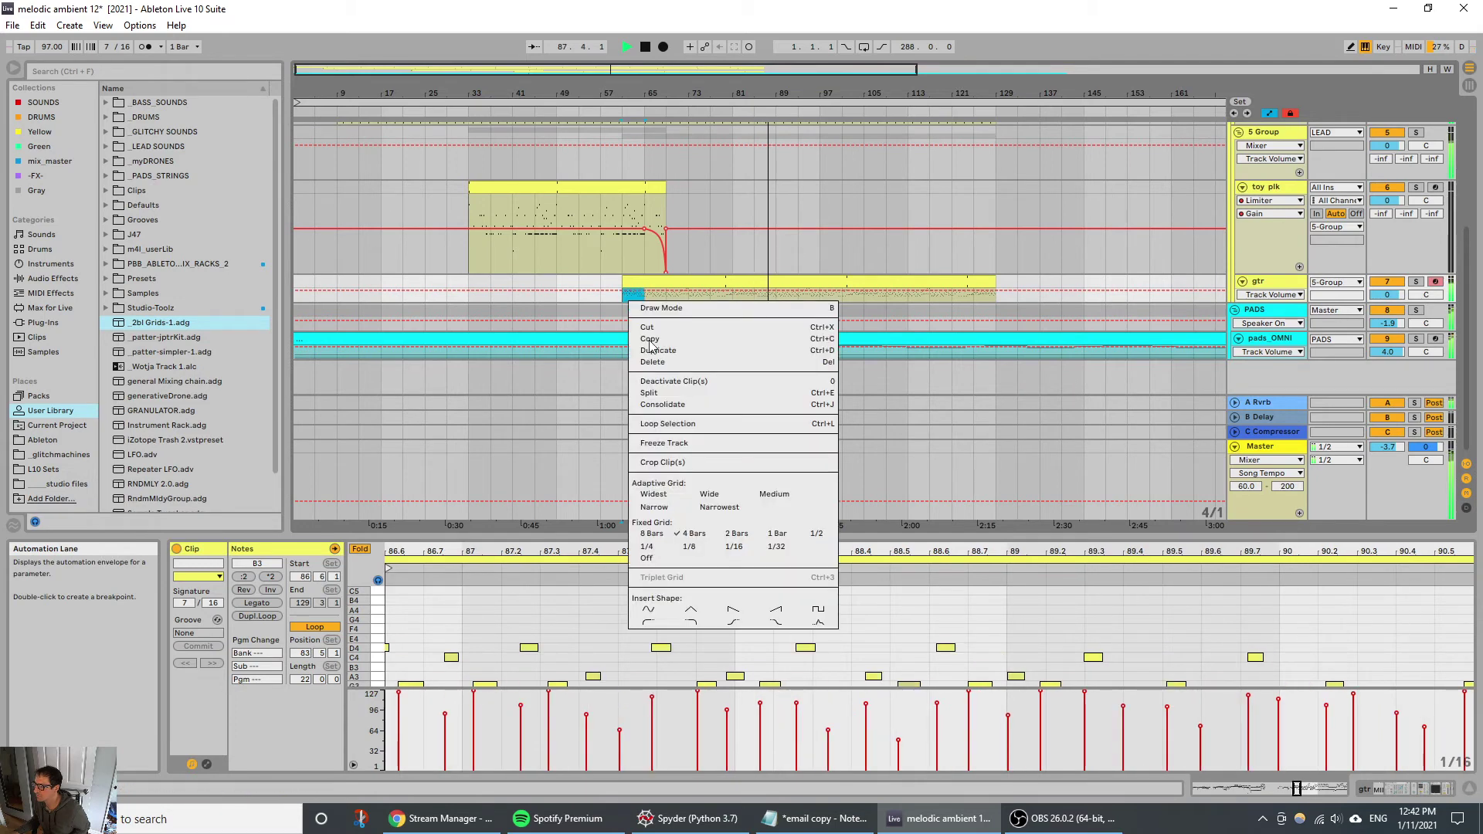
pyautogui.click(637, 620)
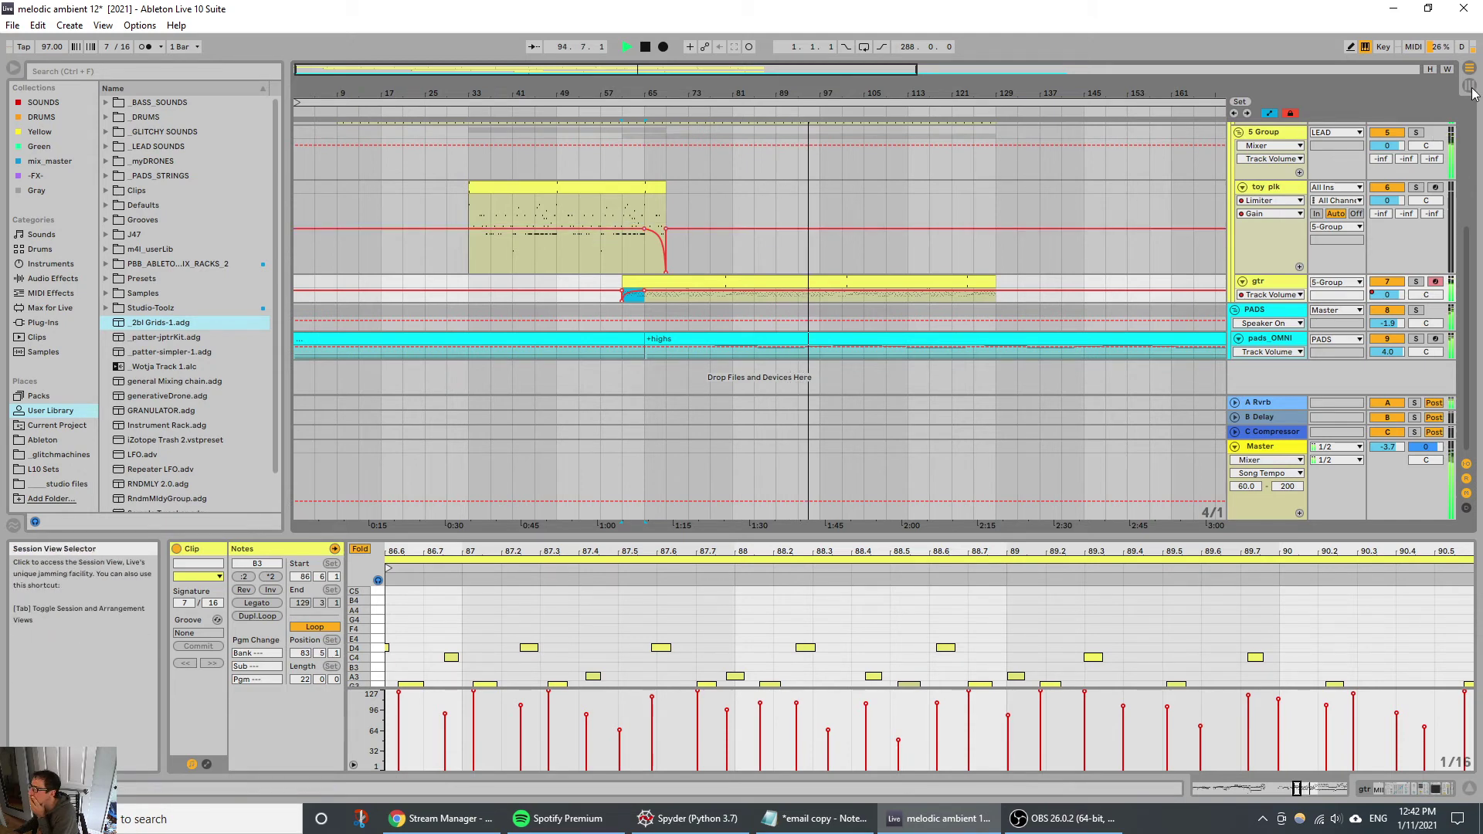
# Step: Place the rpt Session clip at bar 89 on the gtr track and extend it to about bar 101
pyautogui.press('Tab')
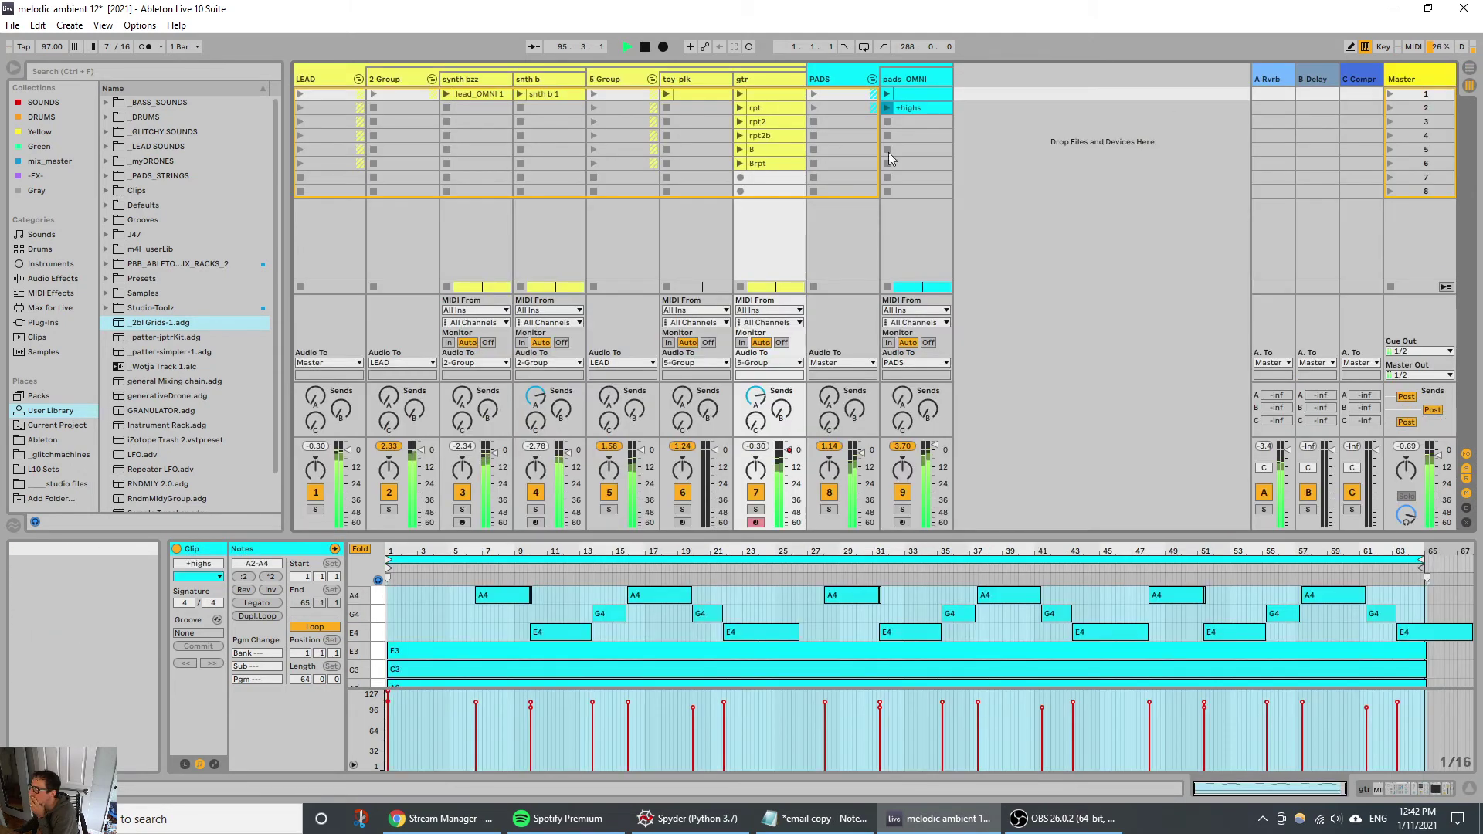
pyautogui.click(762, 110)
pyautogui.press('Tab')
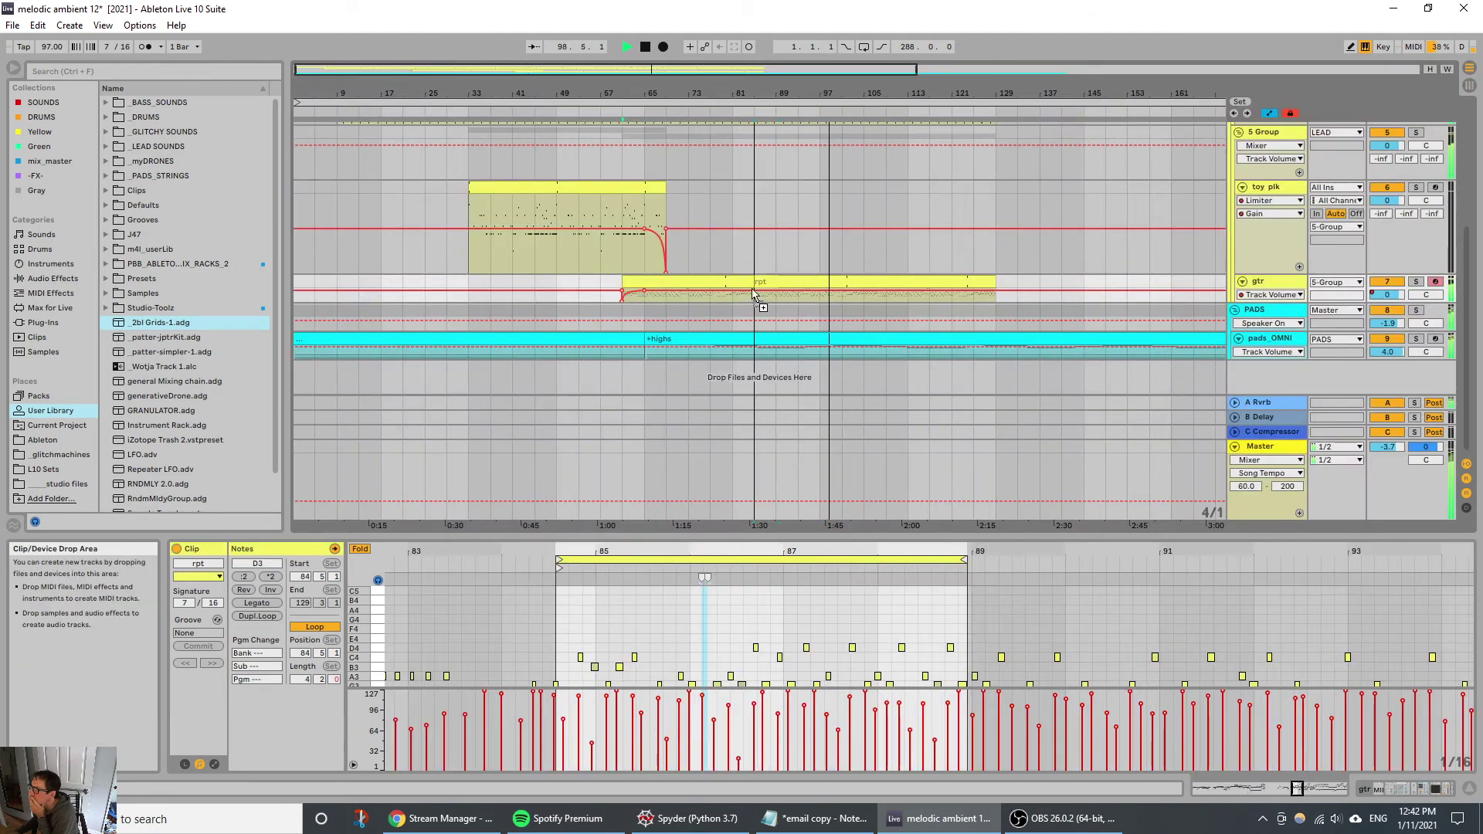
pyautogui.moveTo(782, 298); pyautogui.dragTo(850, 284)
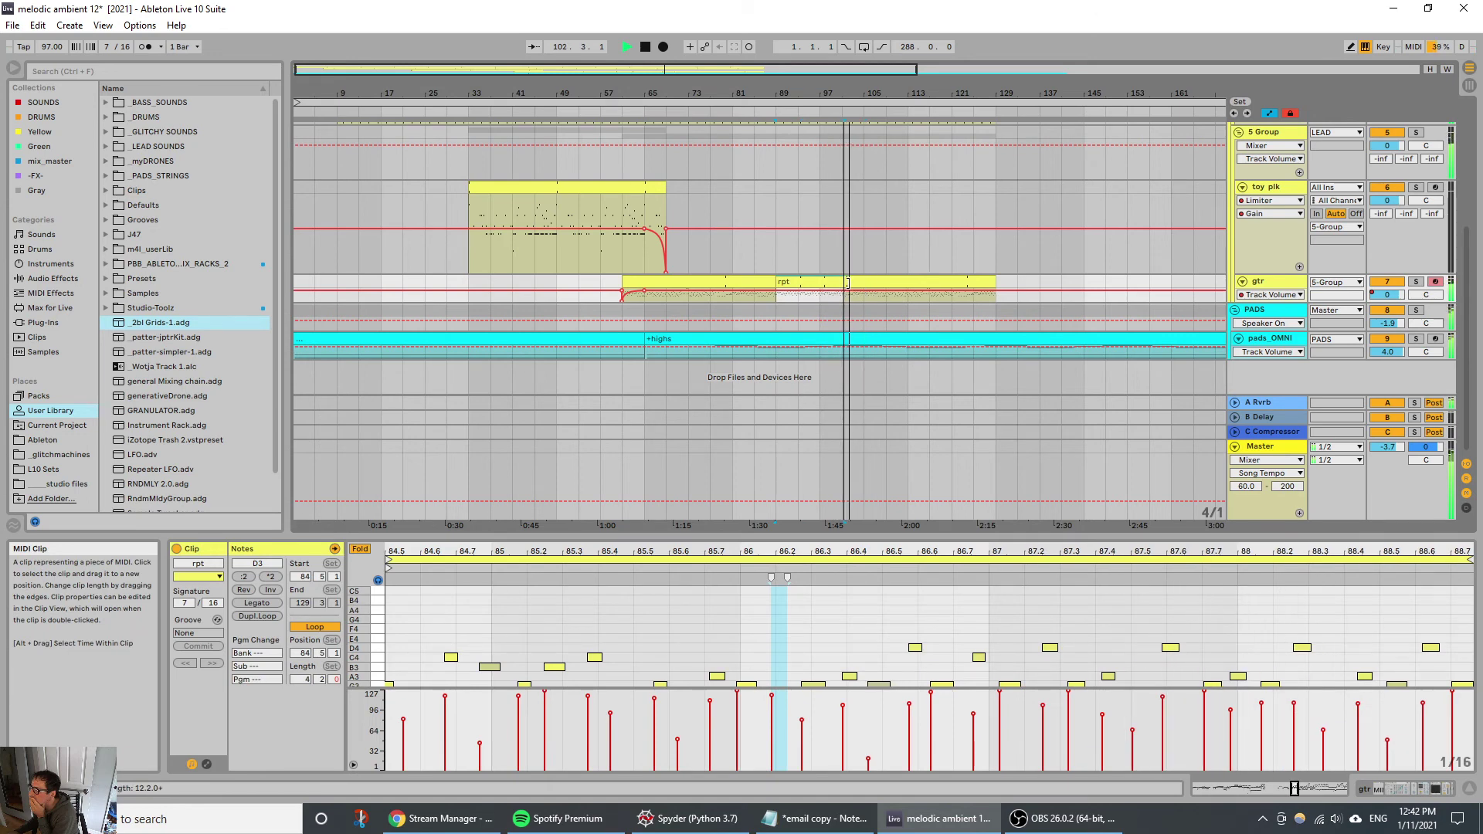
# Step: Place the rpt2 Session clip on the gtr track and move its start to about bar 113
pyautogui.moveTo(838, 94); pyautogui.dragTo(838, 46)
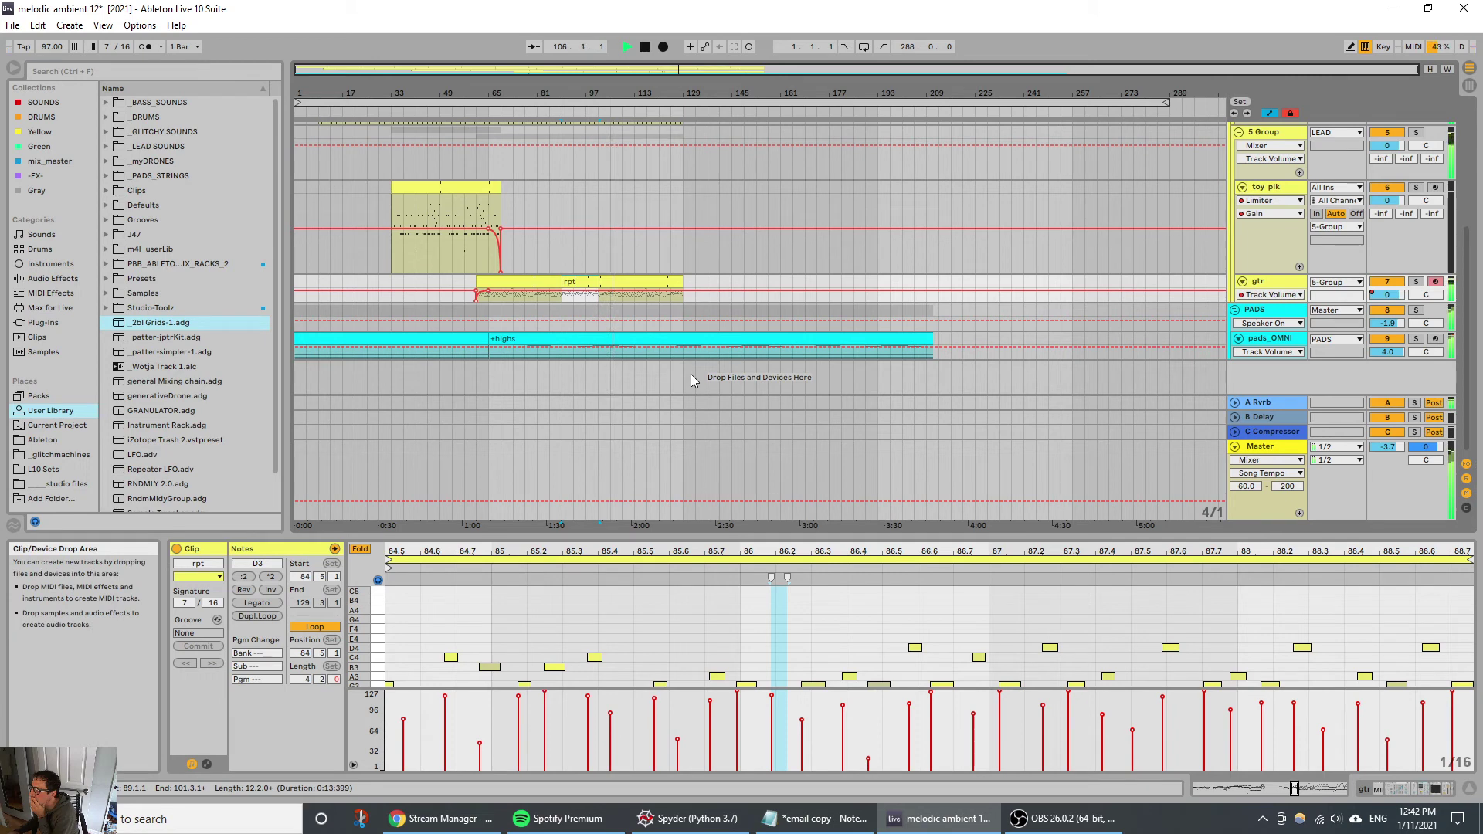
pyautogui.click(1469, 85)
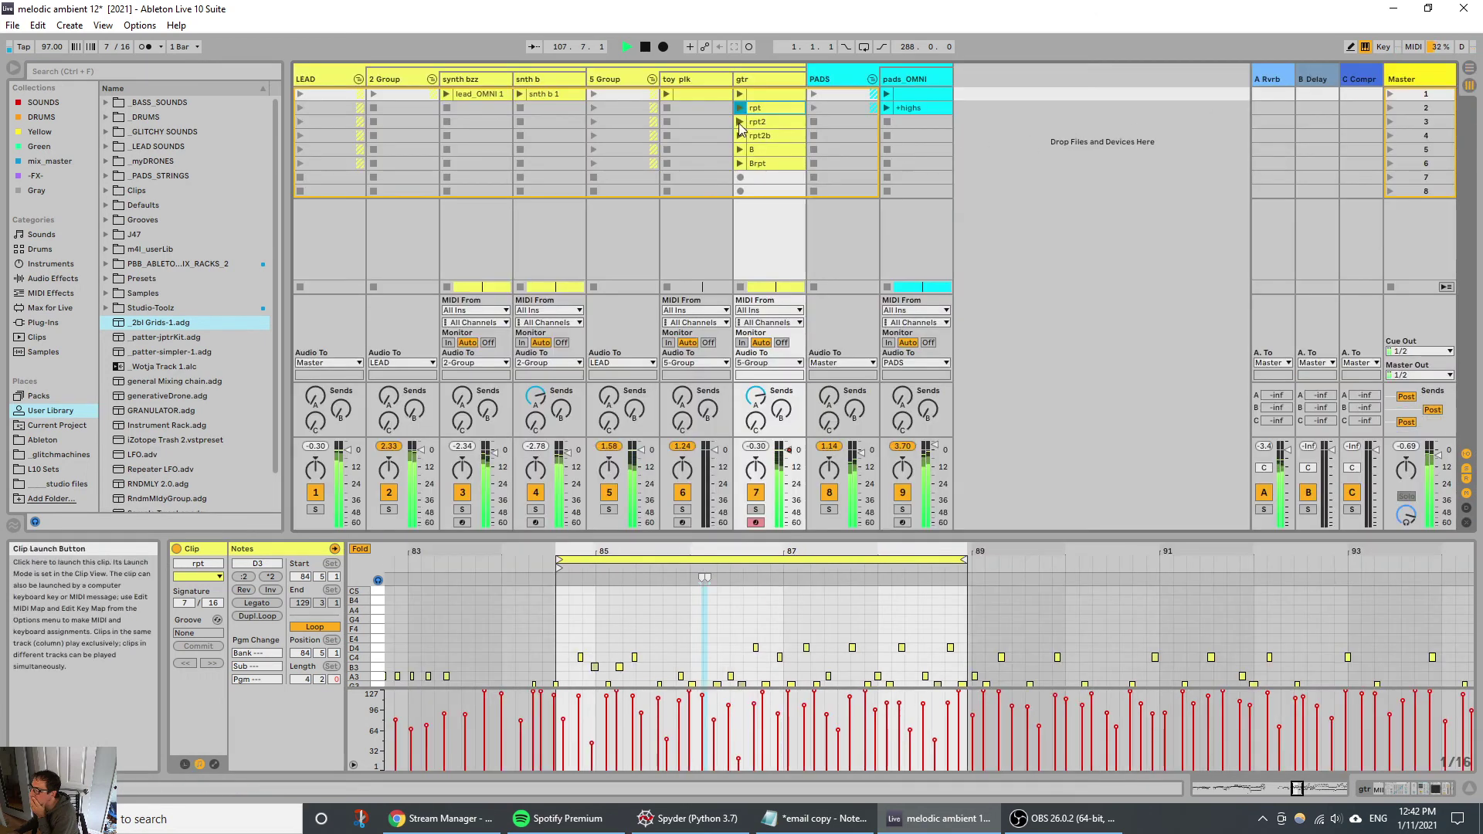
pyautogui.click(779, 138)
pyautogui.click(1466, 68)
pyautogui.moveTo(1466, 66); pyautogui.dragTo(670, 293)
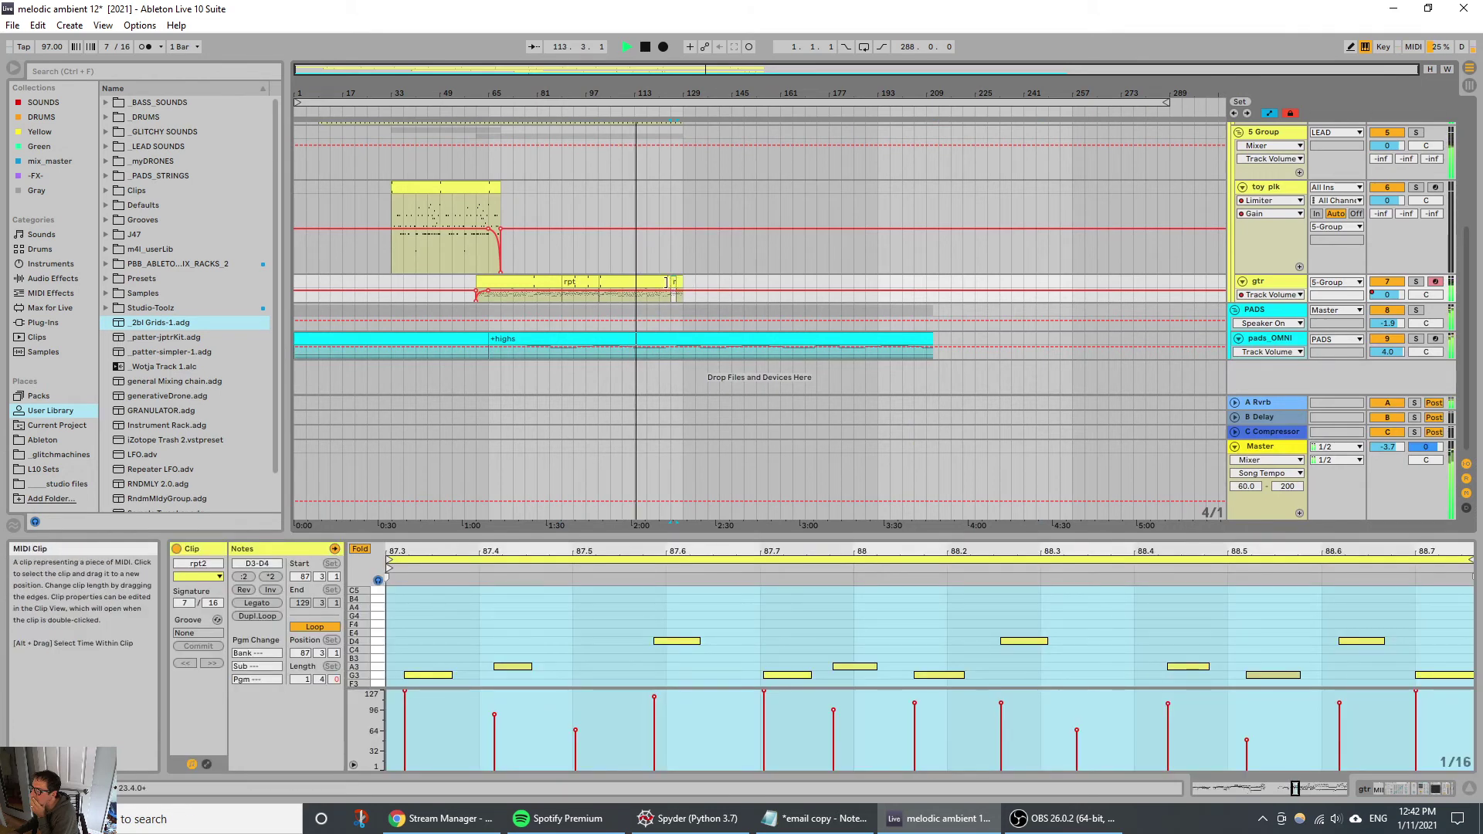
pyautogui.moveTo(673, 284); pyautogui.dragTo(638, 281)
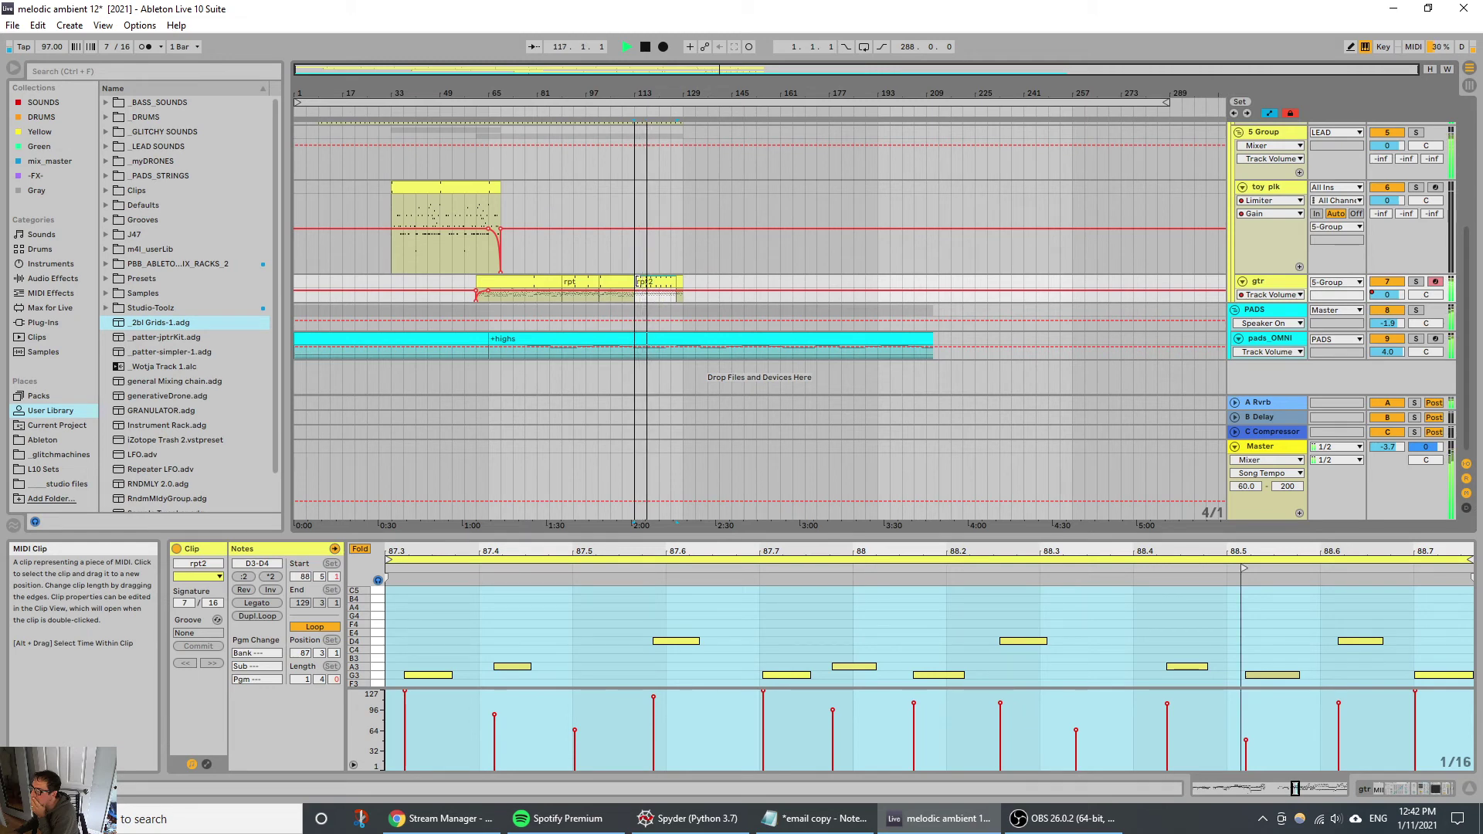
# Step: Place the rpt2b Session clip directly after rpt2 on the gtr track and extend it to about 14 bars
pyautogui.press('Tab')
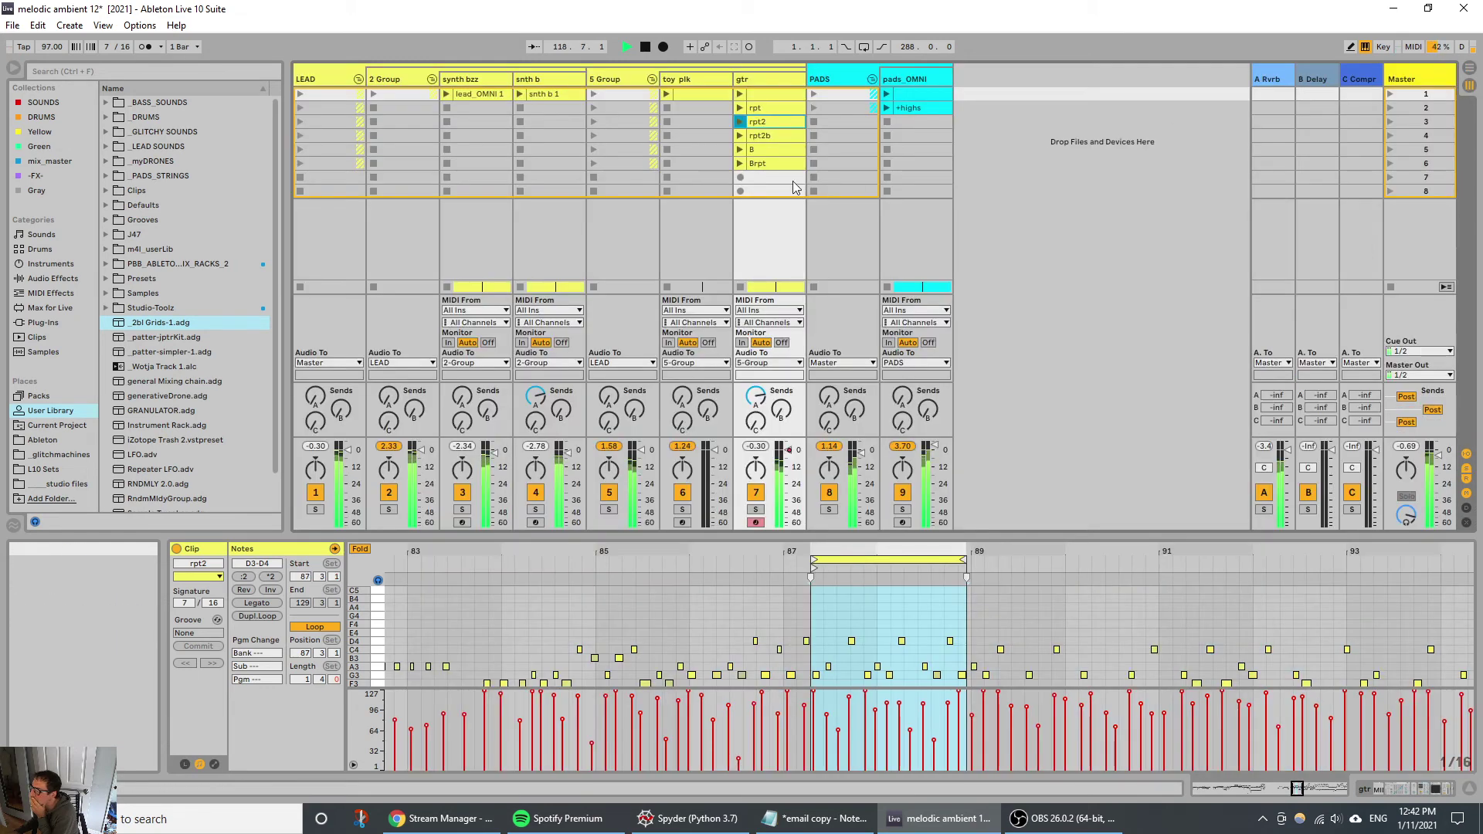
pyautogui.moveTo(753, 141); pyautogui.dragTo(1357, 161)
pyautogui.moveTo(1463, 78); pyautogui.dragTo(682, 283)
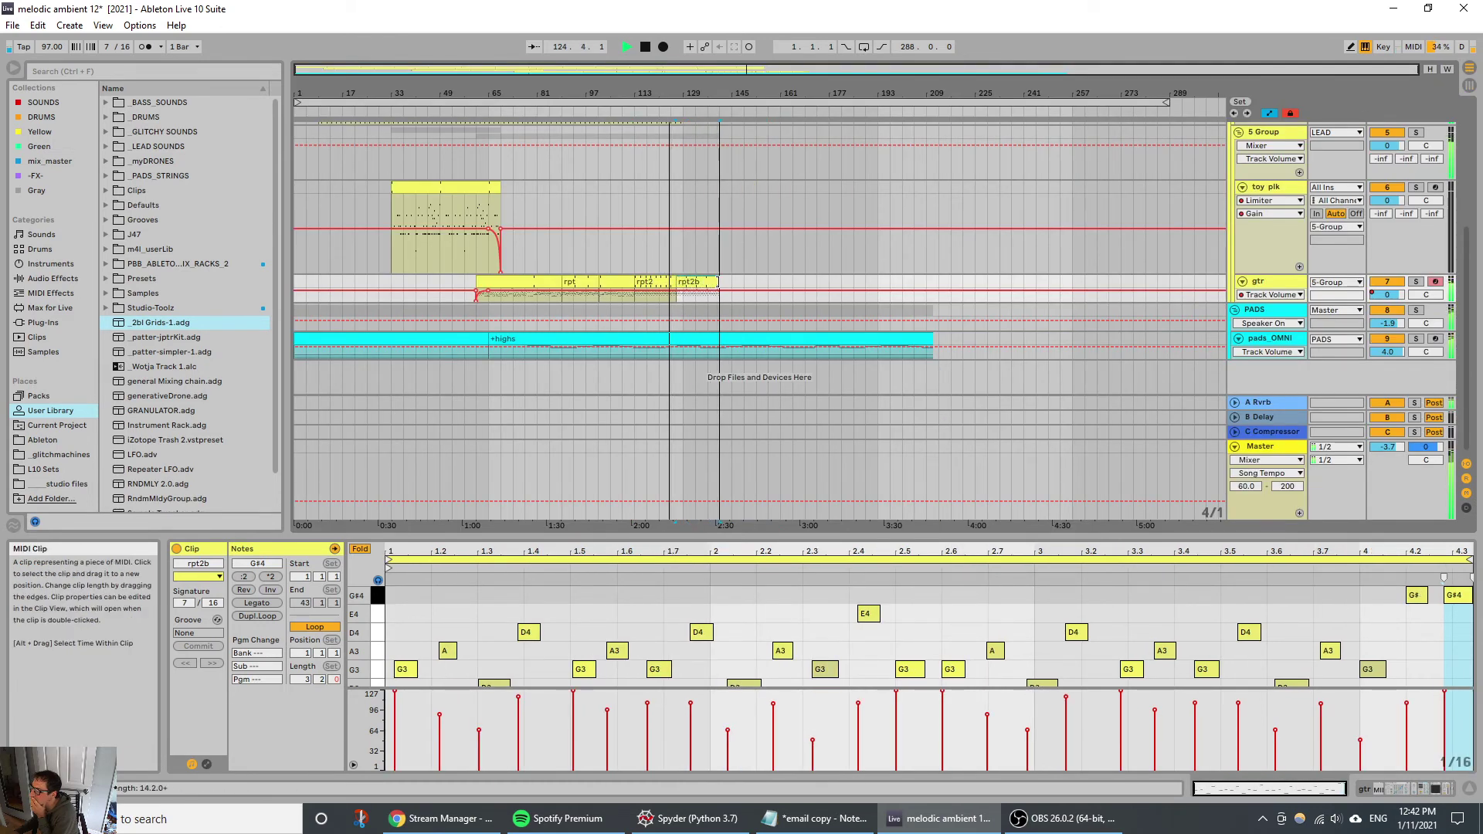
# Step: Place the B Session clip at bar 141 on the gtr track, directly after rpt2b
pyautogui.click(1469, 85)
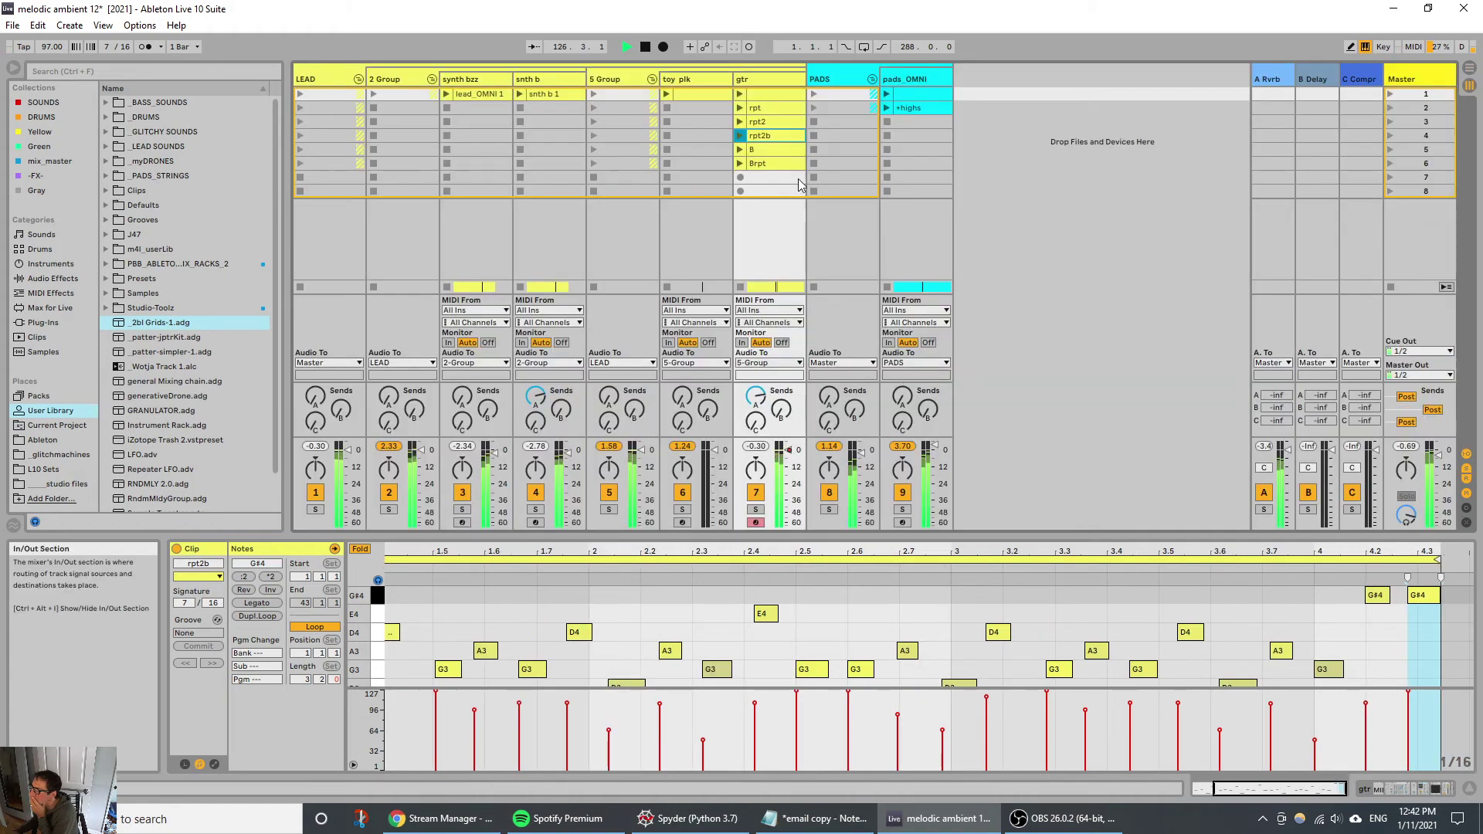
pyautogui.click(780, 150)
pyautogui.click(1471, 70)
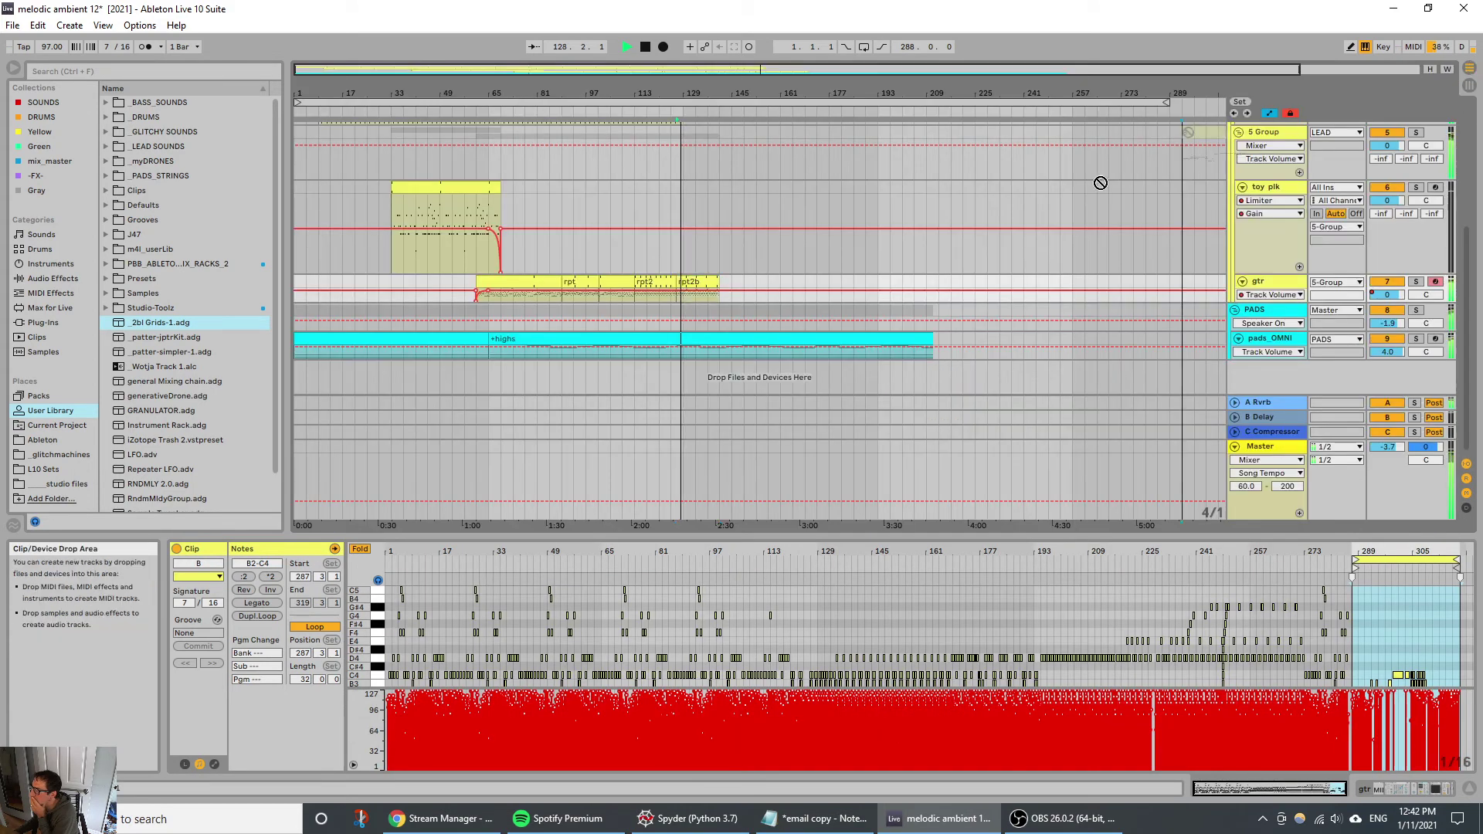
pyautogui.moveTo(717, 299); pyautogui.dragTo(720, 300)
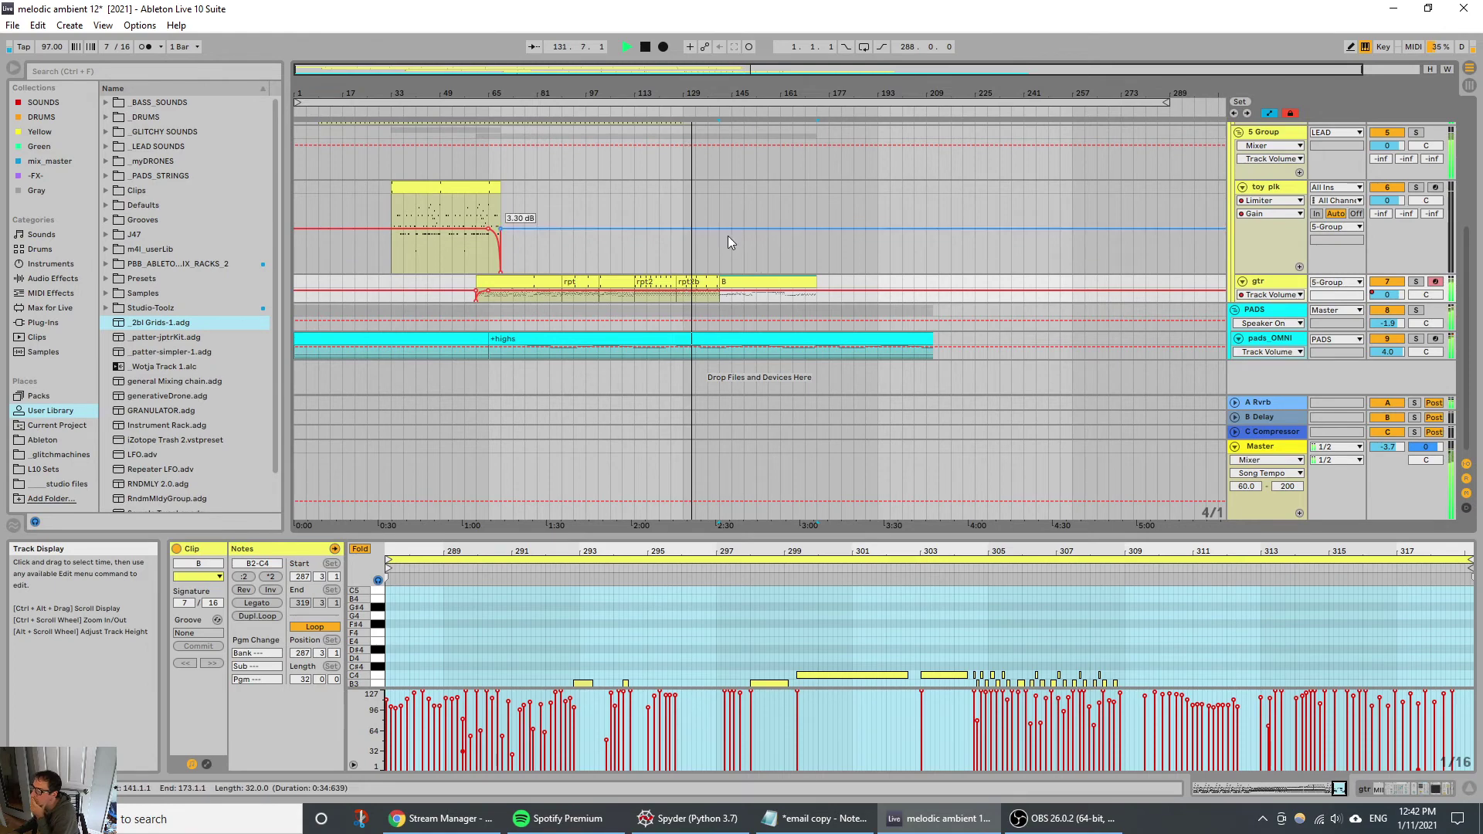
# Step: Fit all tracks into the Arrangement view and extend the lead_OMNI 1 and snth b 1 clips to bar 269
pyautogui.scroll(2, 730, 225)
pyautogui.moveTo(773, 92); pyautogui.dragTo(772, 54)
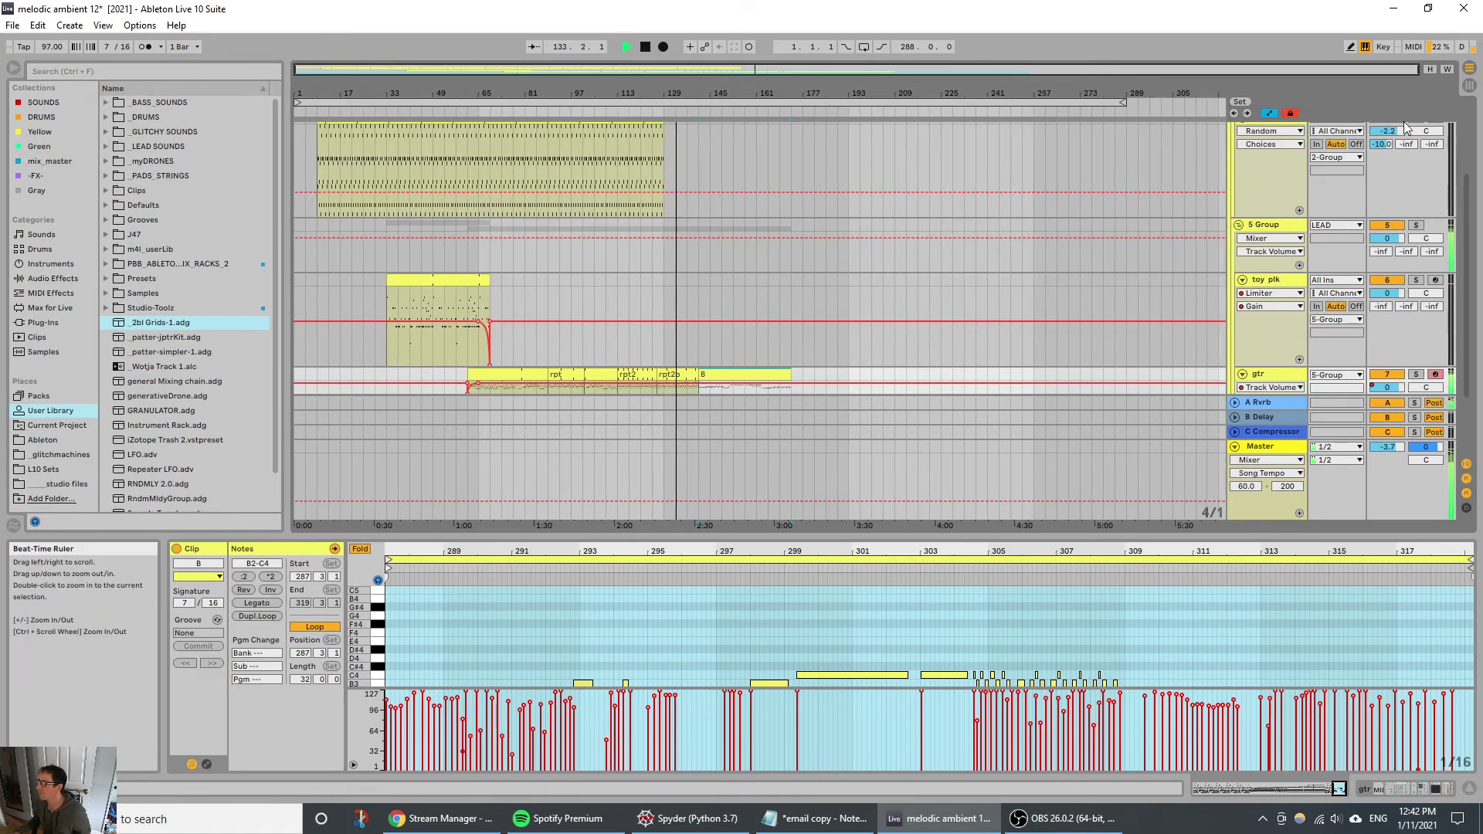
pyautogui.click(1429, 69)
pyautogui.click(1447, 68)
pyautogui.moveTo(853, 186); pyautogui.dragTo(1459, 188)
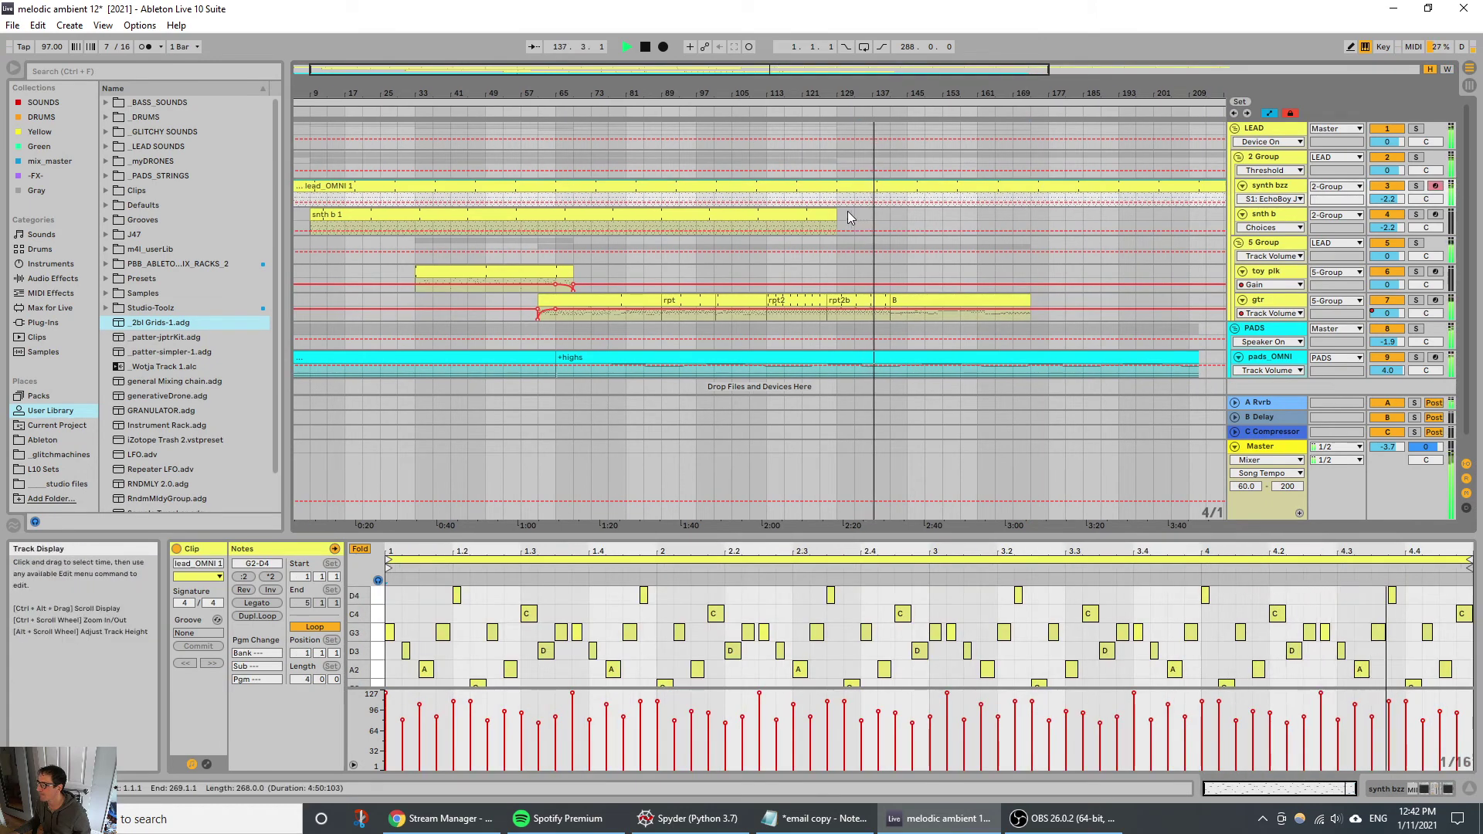
pyautogui.moveTo(835, 216); pyautogui.dragTo(1395, 216)
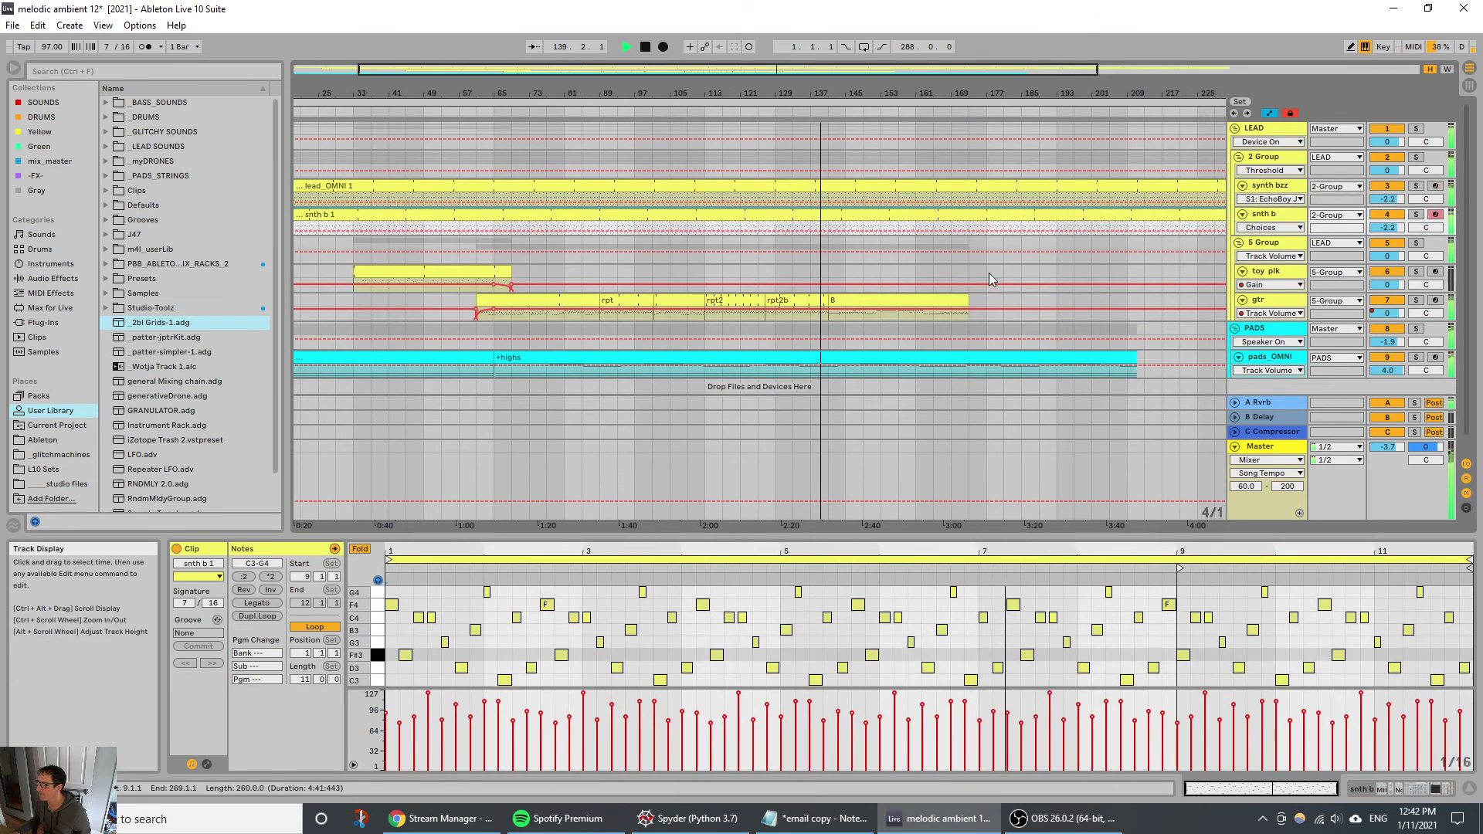
pyautogui.moveTo(701, 94); pyautogui.dragTo(702, 62)
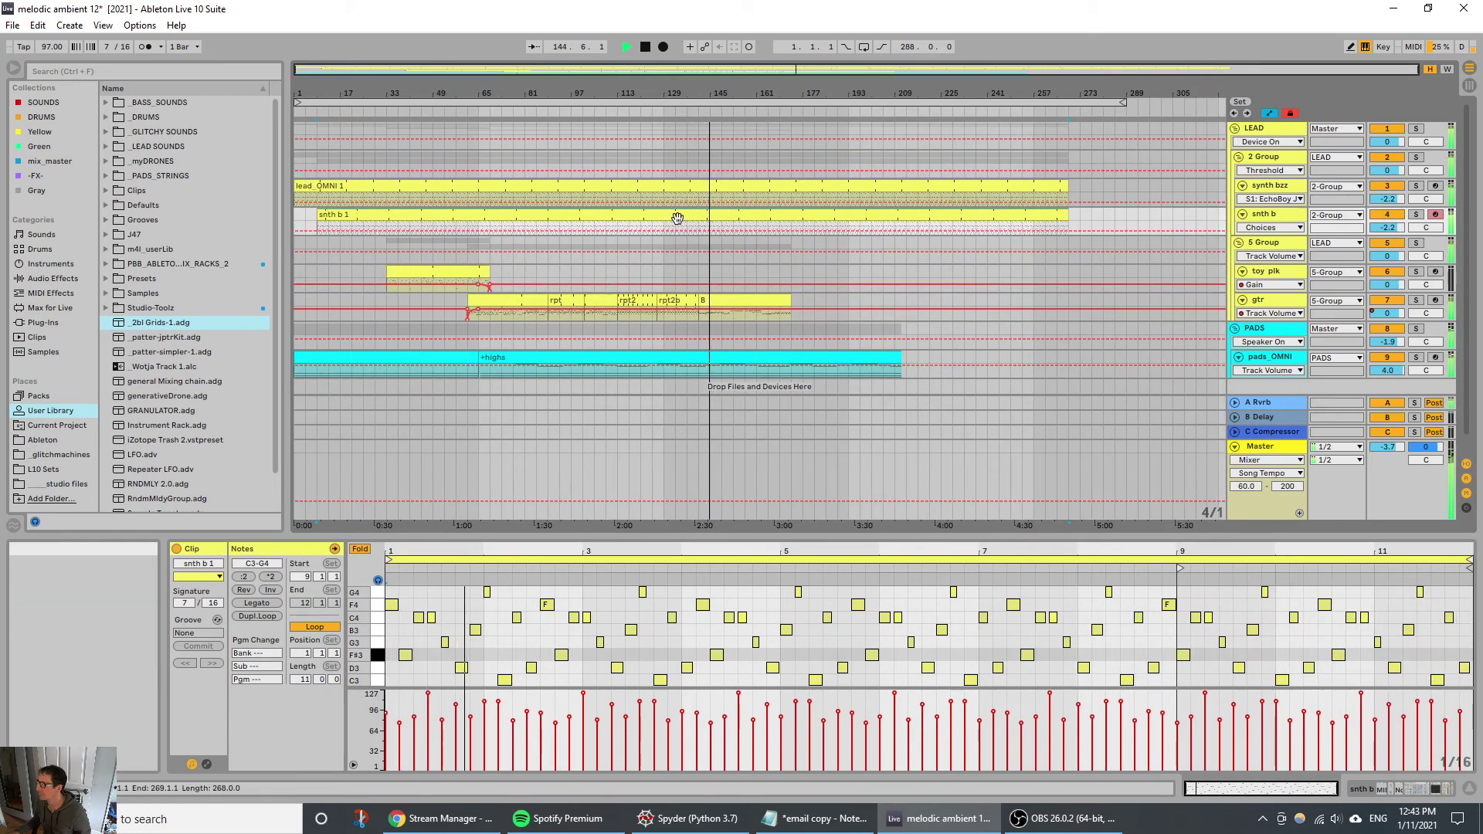
# Step: Copy the toy plk clip to bar 145 and extend both that copy and the gtr track's B clip to bar 269
pyautogui.click(446, 271)
pyautogui.moveTo(446, 272); pyautogui.dragTo(773, 273)
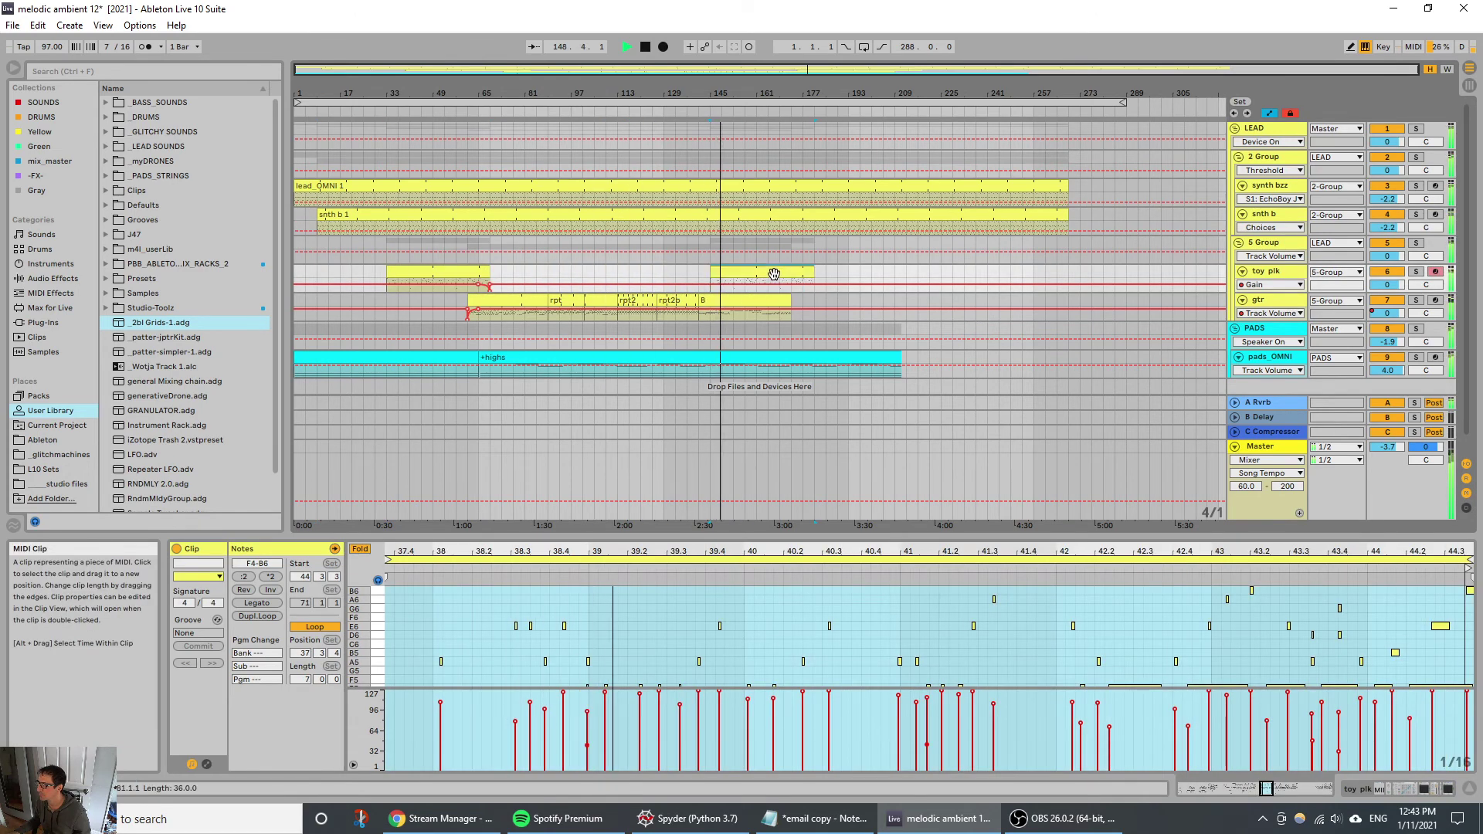
pyautogui.click(788, 300)
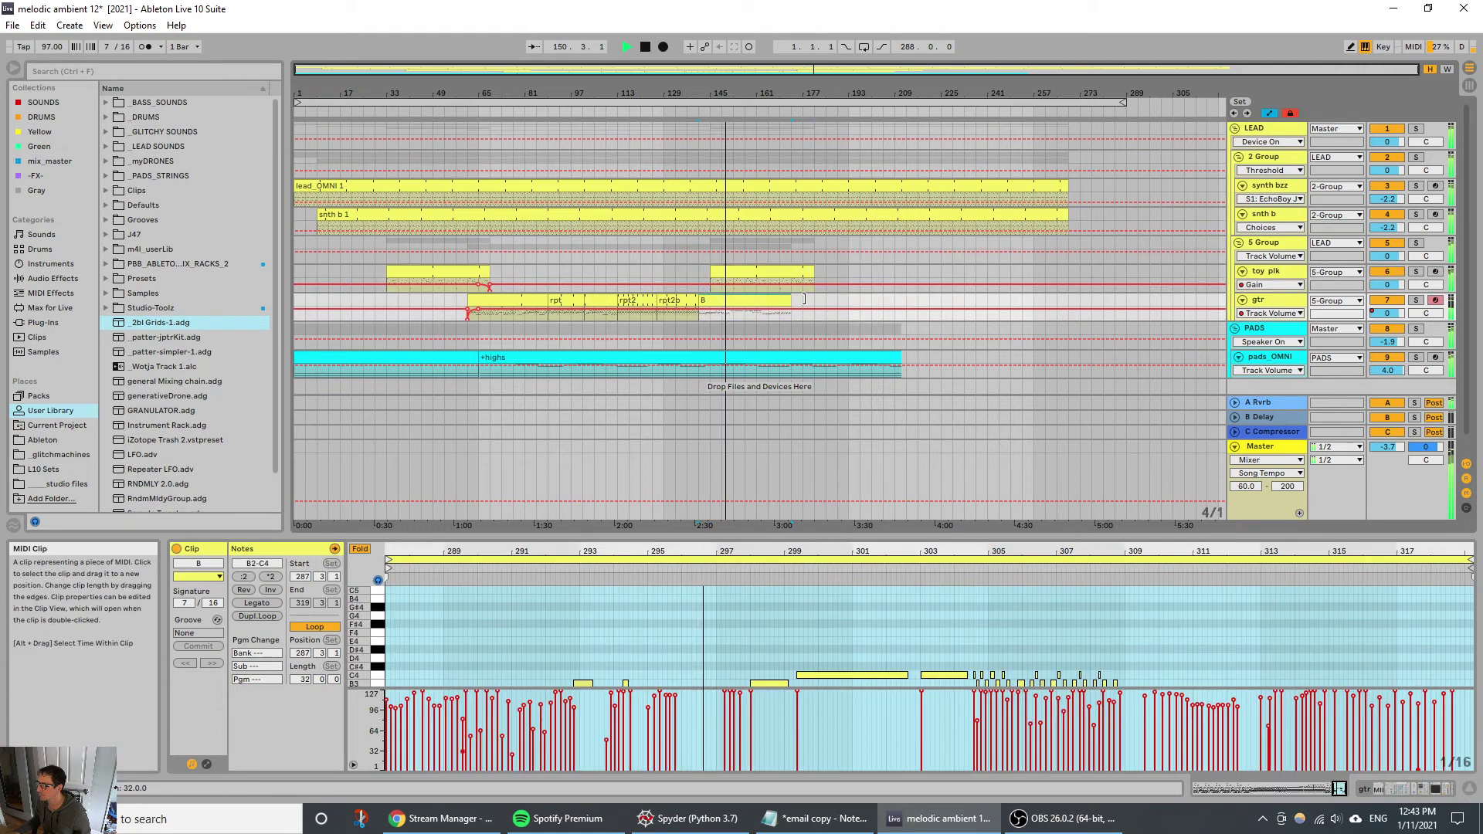
pyautogui.moveTo(804, 299); pyautogui.dragTo(1069, 300)
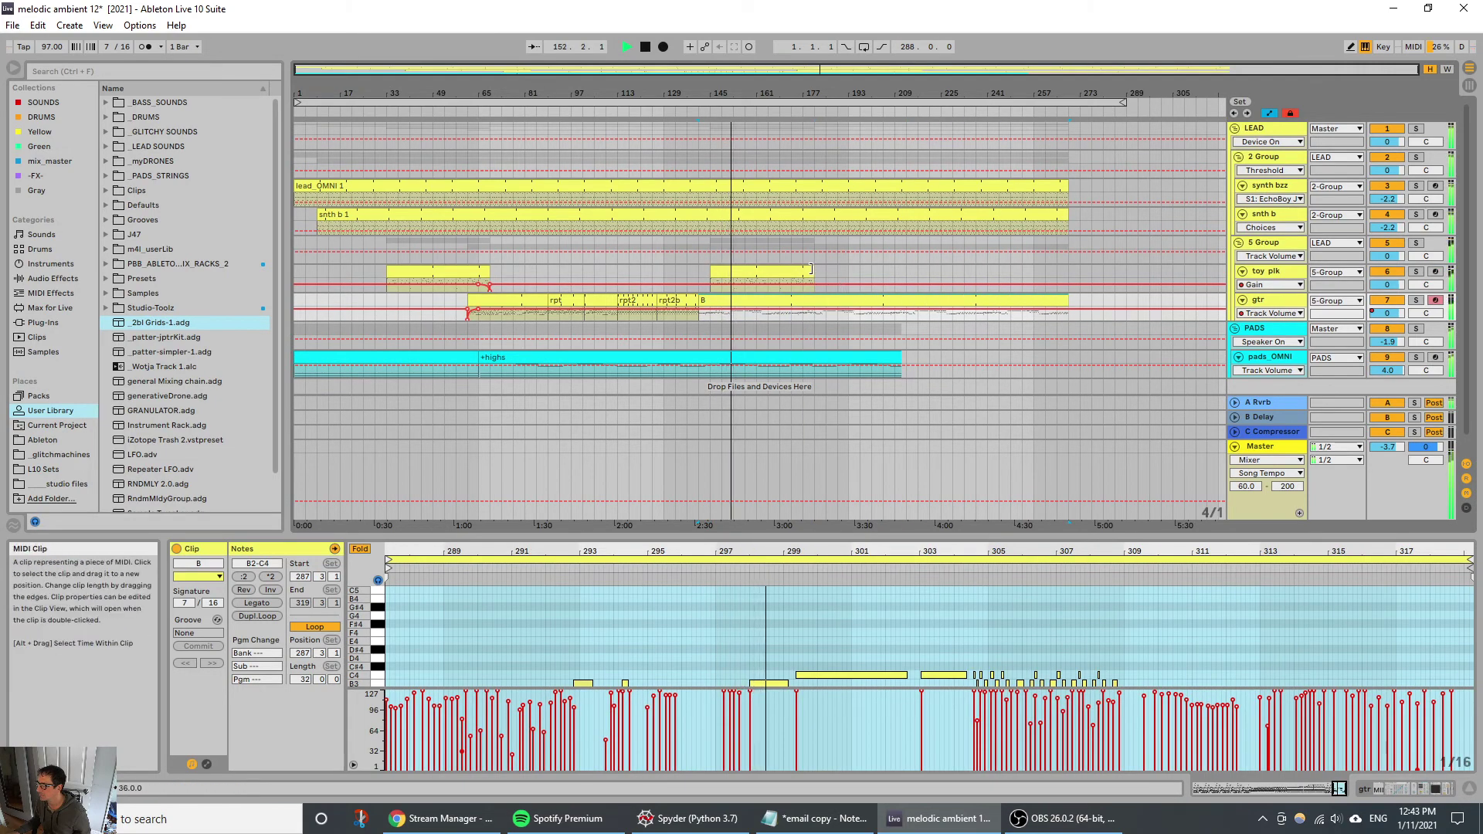
pyautogui.moveTo(811, 269); pyautogui.dragTo(1068, 271)
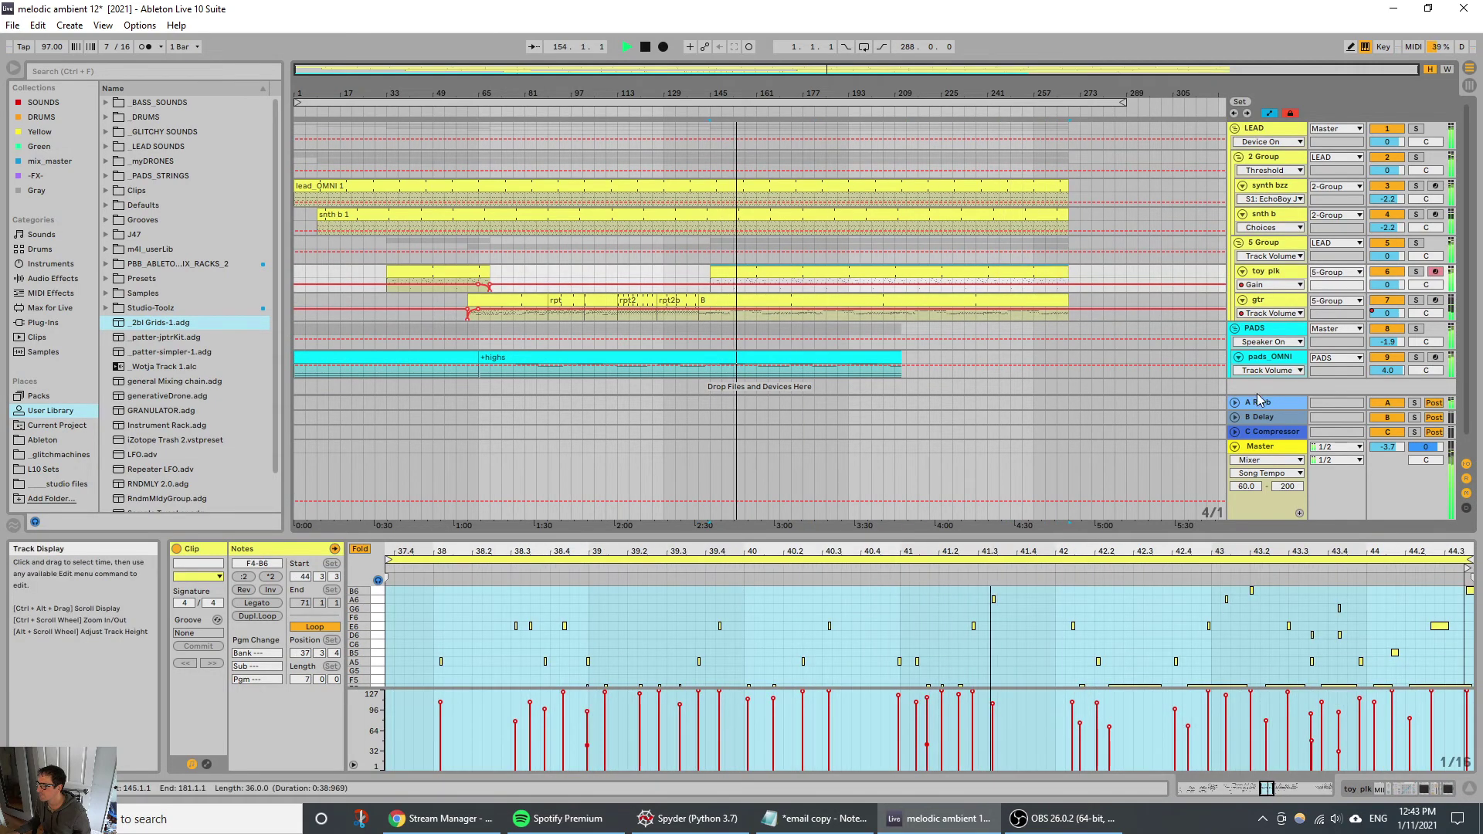
# Step: Reset the pads_OMNI track and PADS group volumes to 0 dB and save the Live Set
pyautogui.moveTo(1387, 342); pyautogui.dragTo(1387, 345)
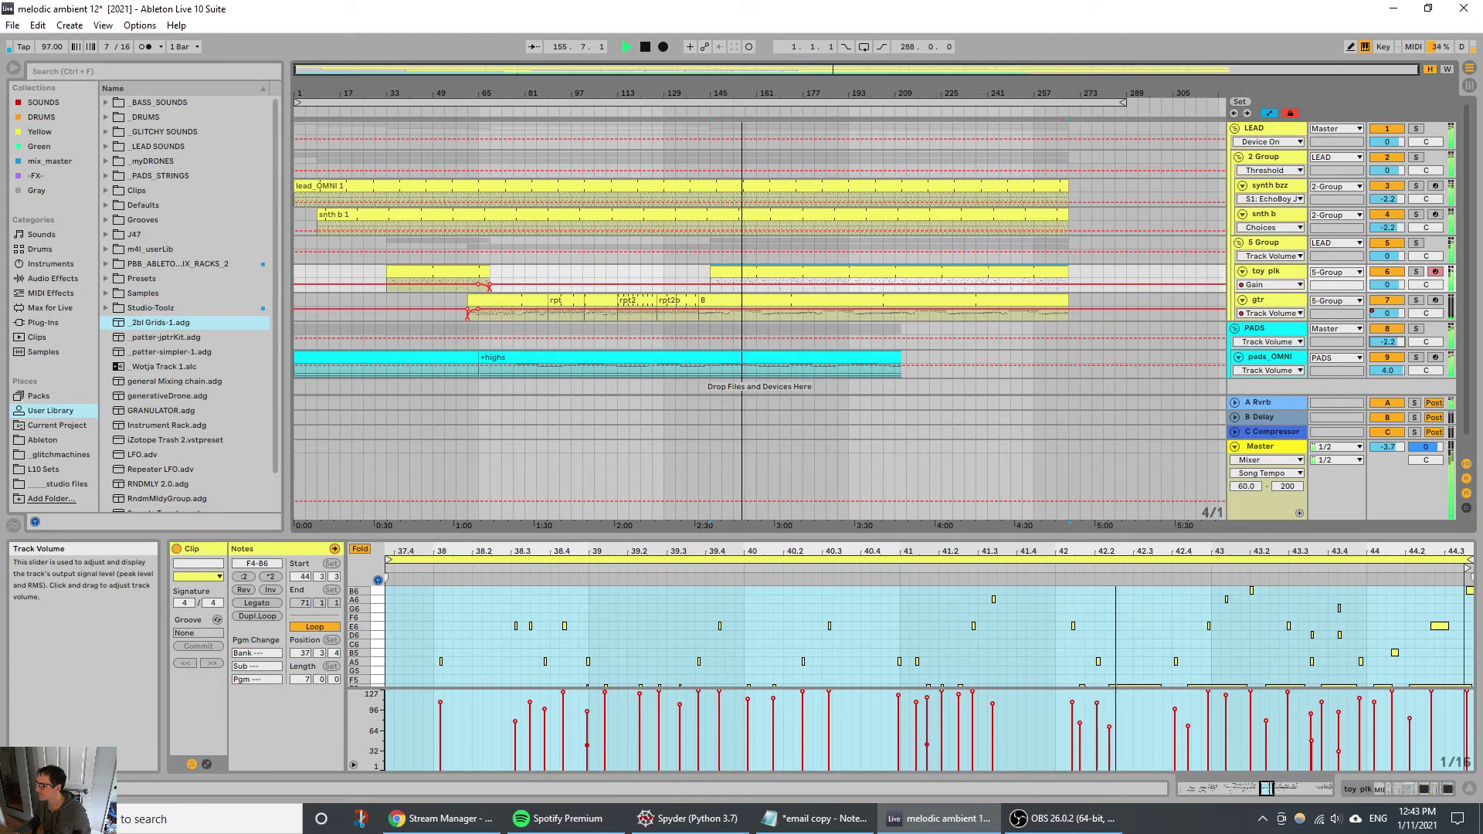
pyautogui.doubleClick(1393, 371)
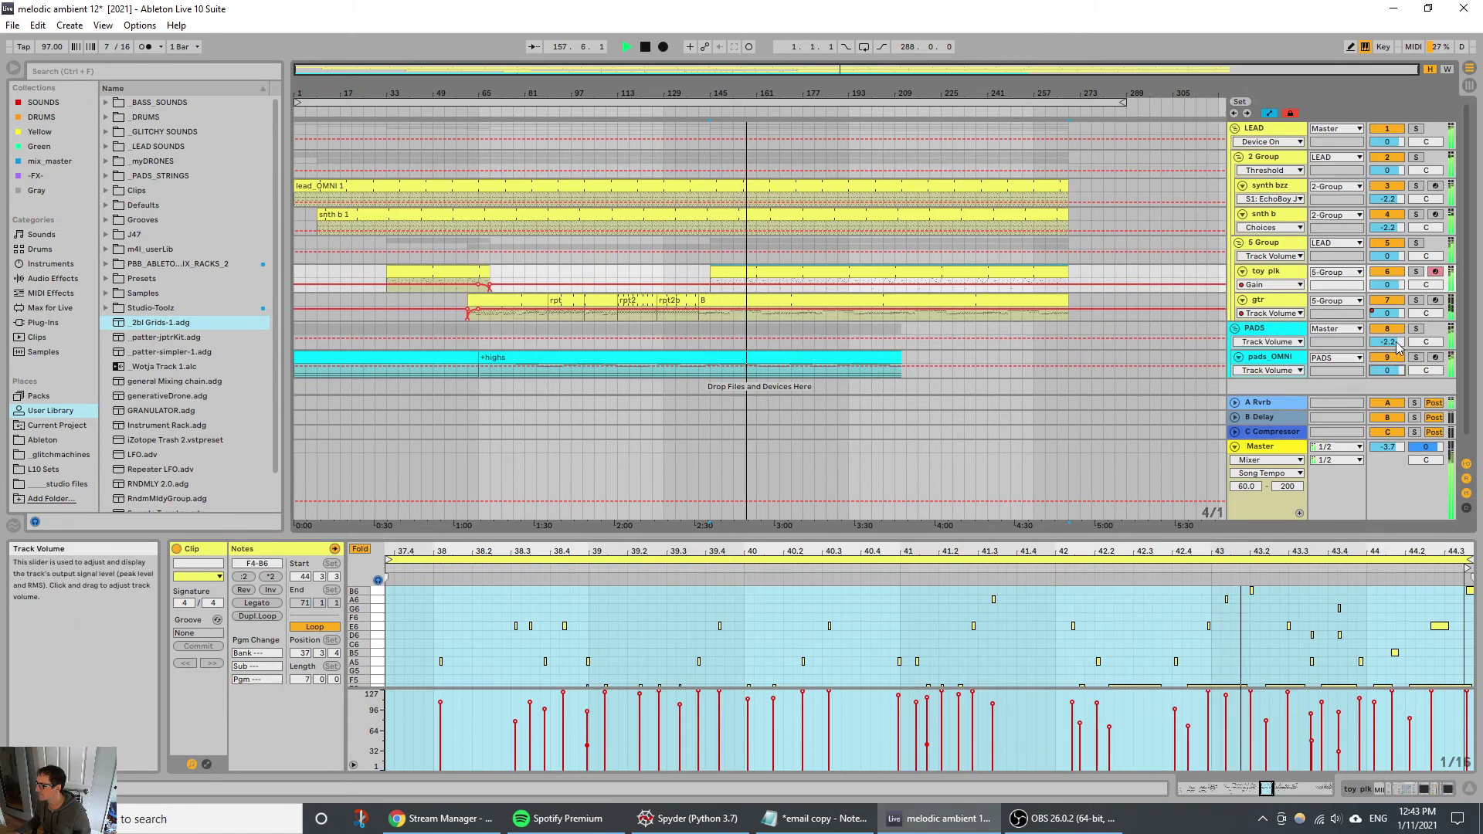
pyautogui.doubleClick(1396, 342)
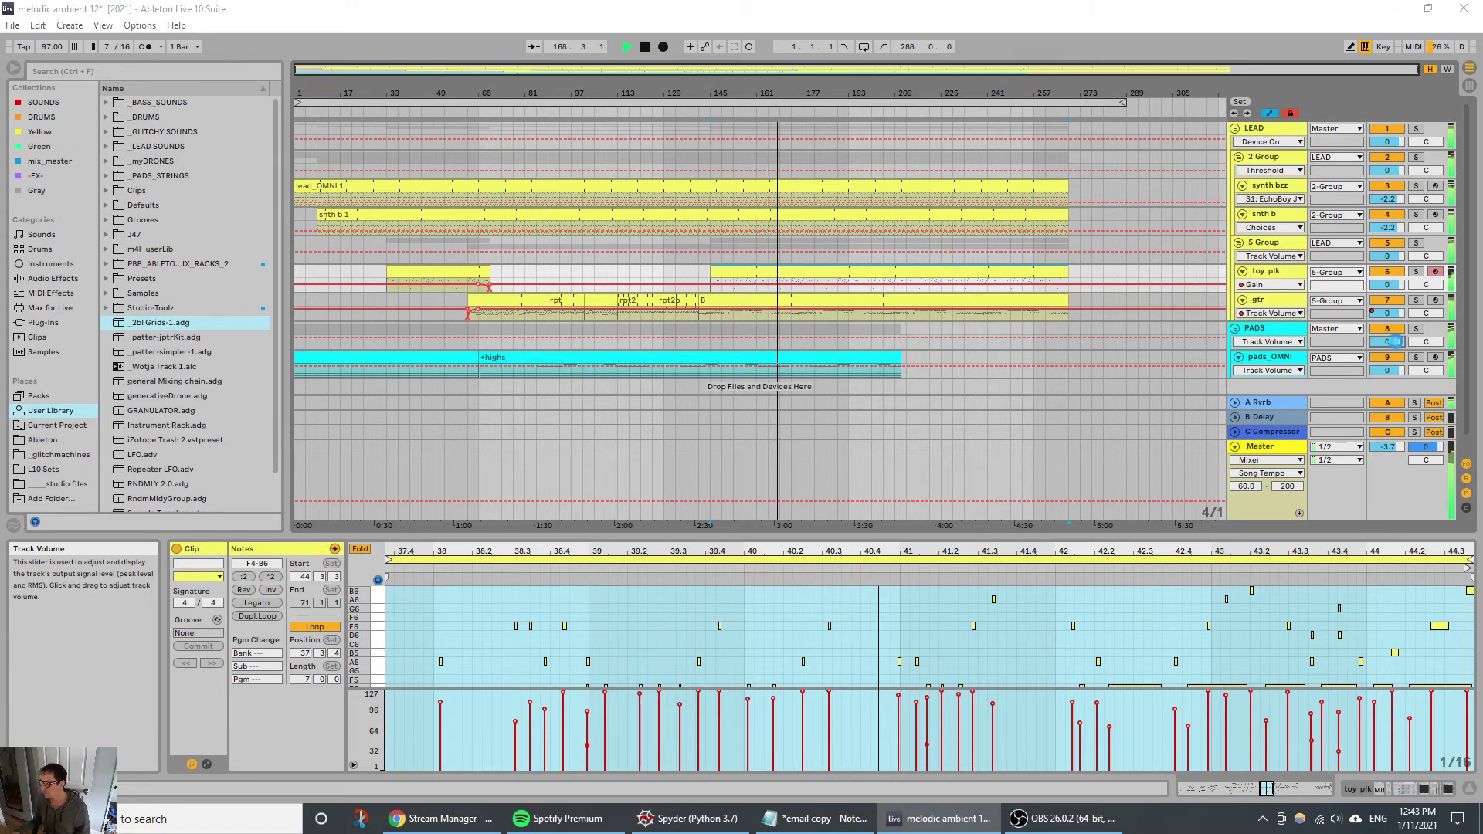
pyautogui.hotkey('ctrl', 's')
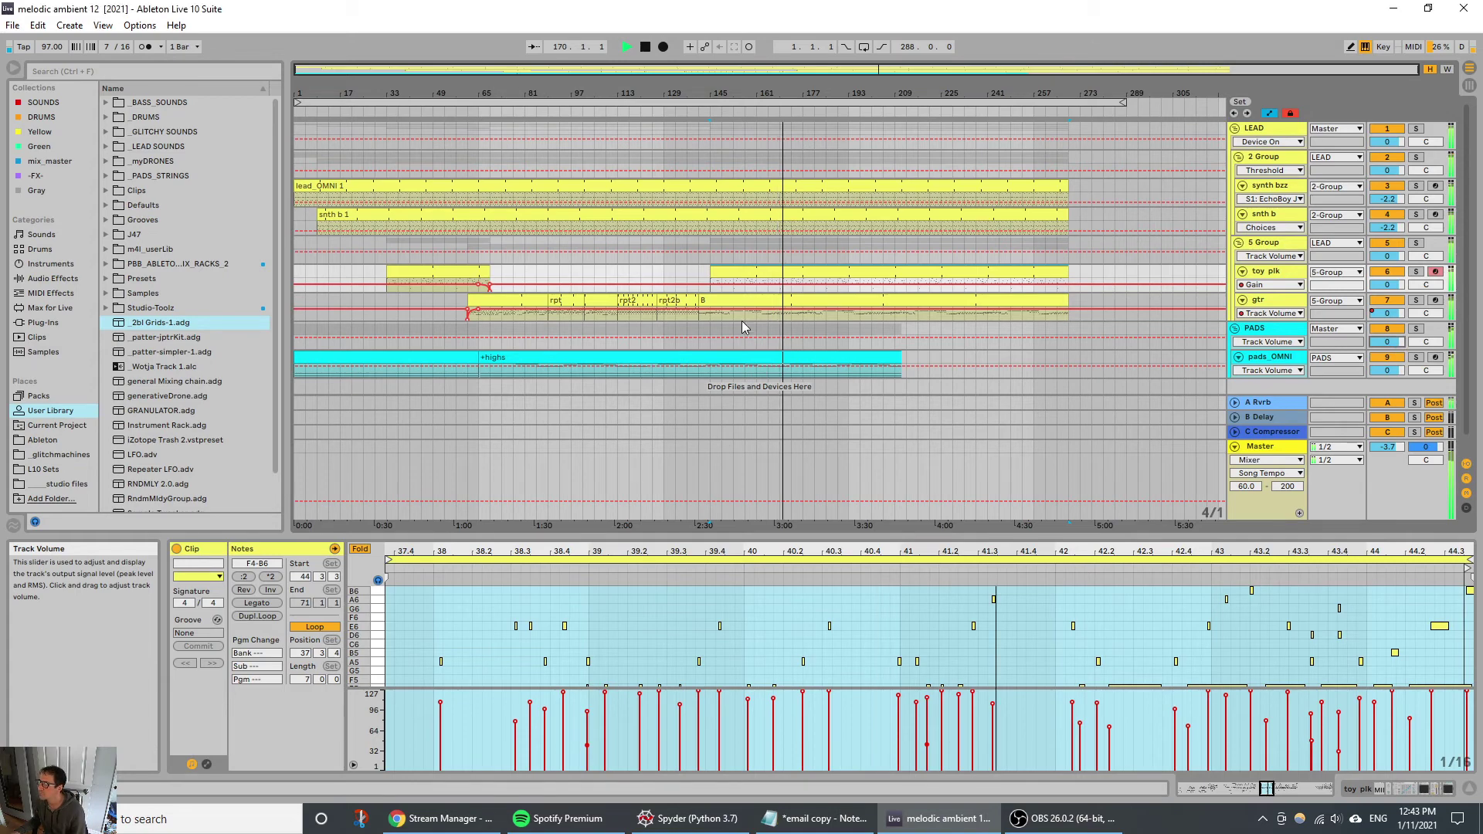
# Step: Place the Brpt Session clip at bar 173 on the gtr track and extend it to bar 213
pyautogui.click(1467, 92)
pyautogui.click(758, 165)
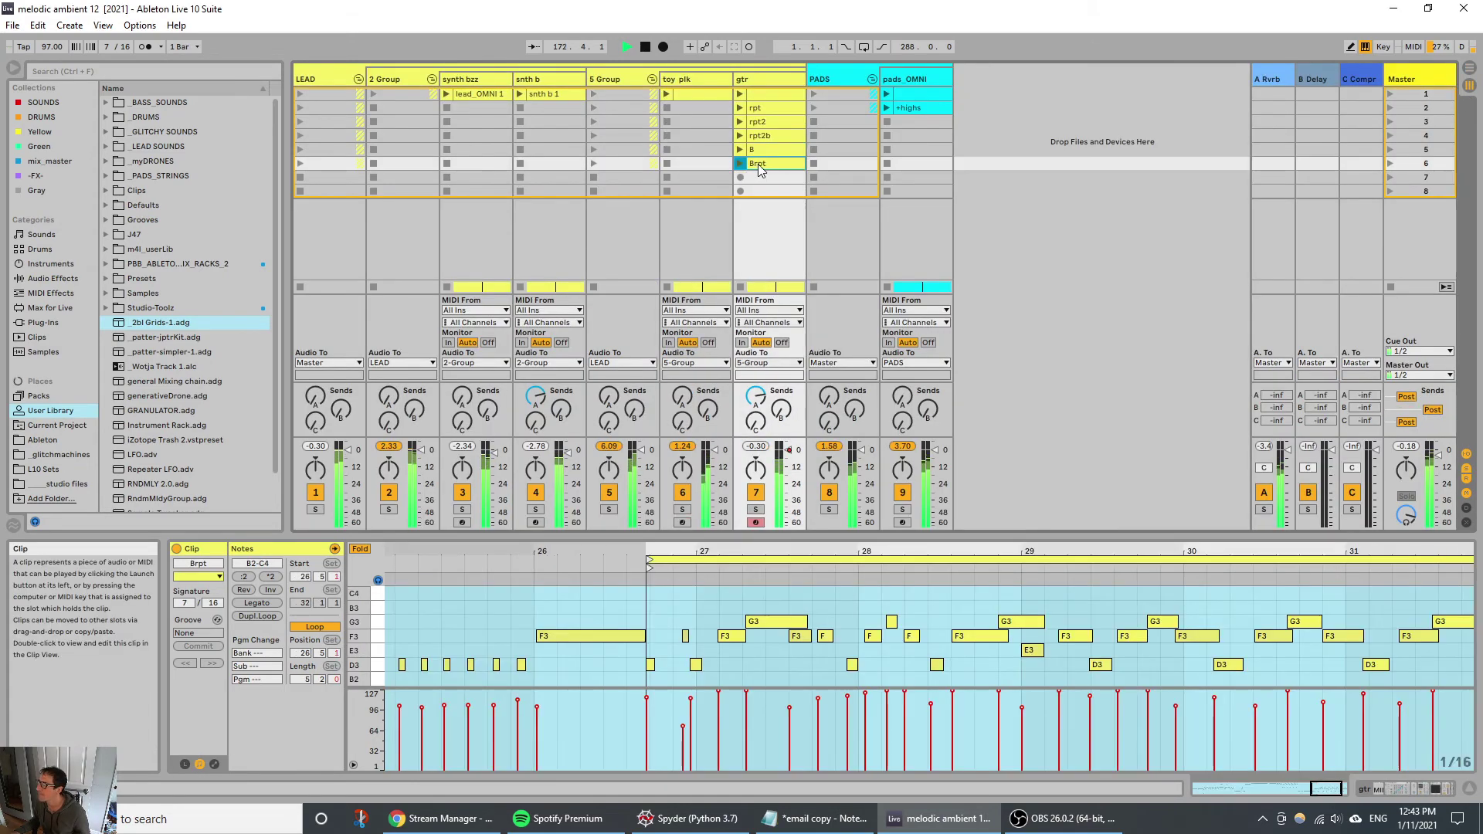
pyautogui.click(1469, 69)
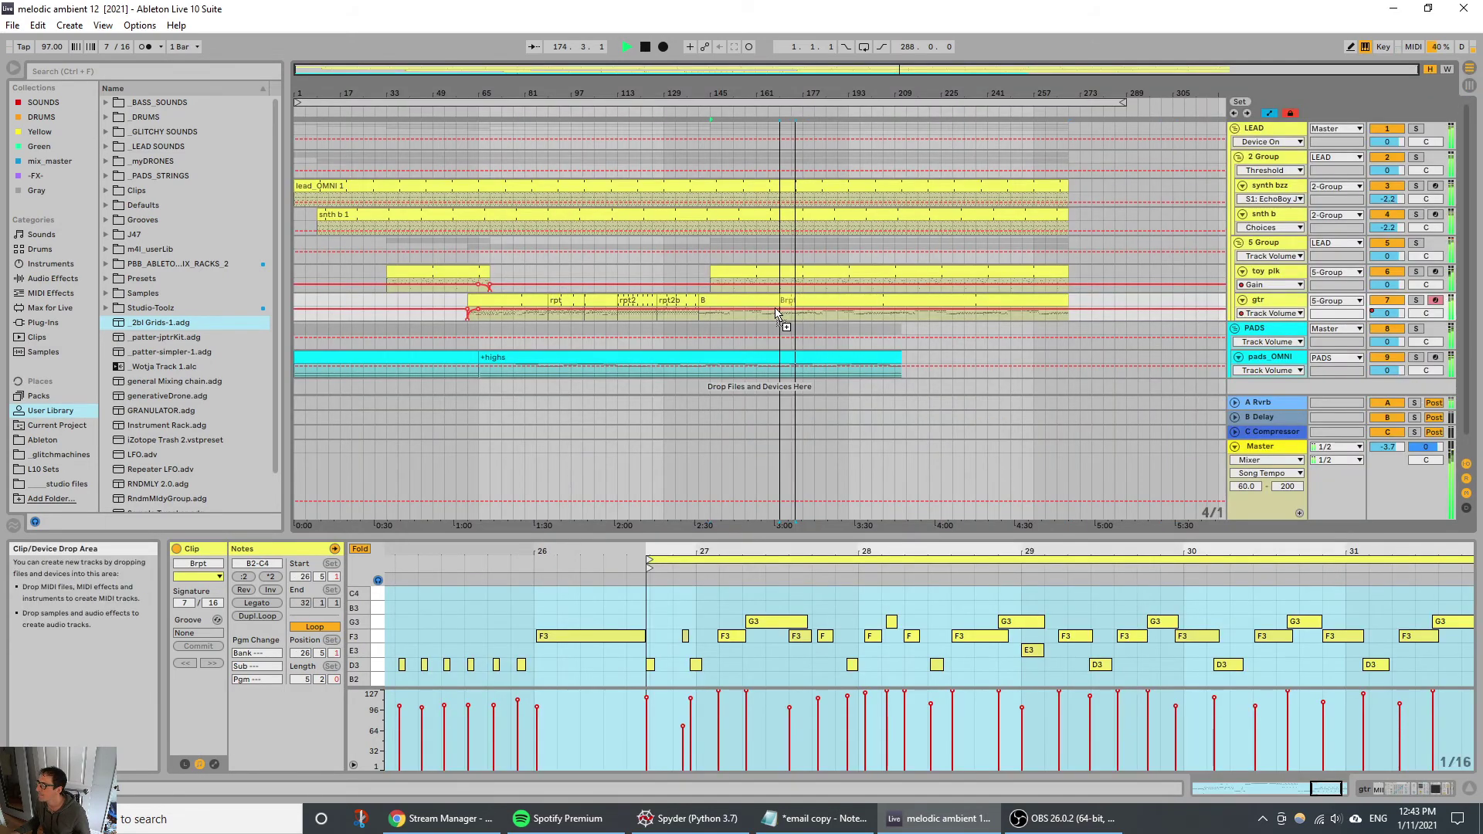
pyautogui.moveTo(776, 313); pyautogui.dragTo(904, 301)
# Step: Enlarge the pads_OMNI track and insert a curved fade-out in its volume automation from bar 157 to bar 213
pyautogui.click(1387, 329)
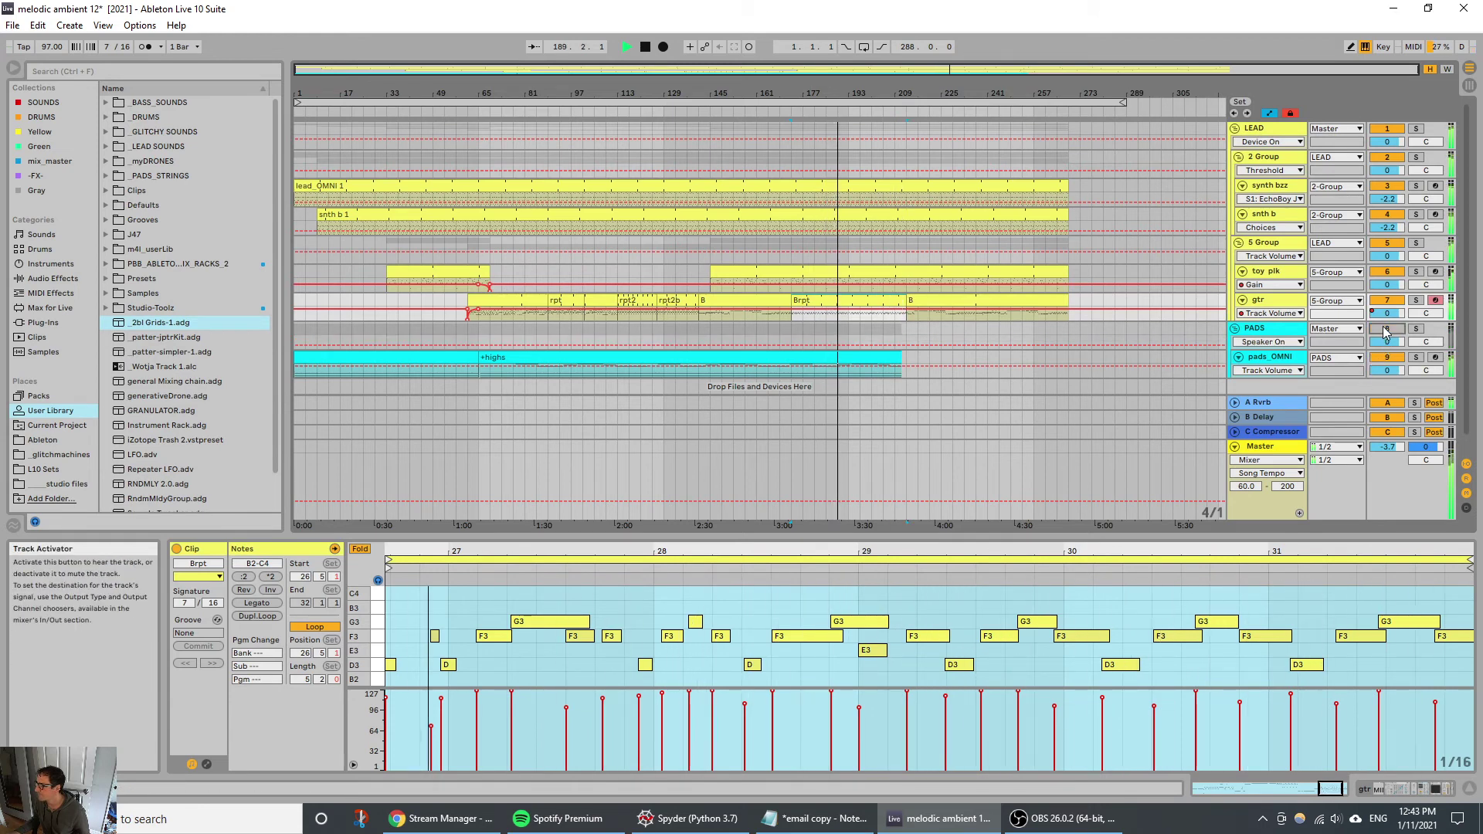
pyautogui.click(1387, 331)
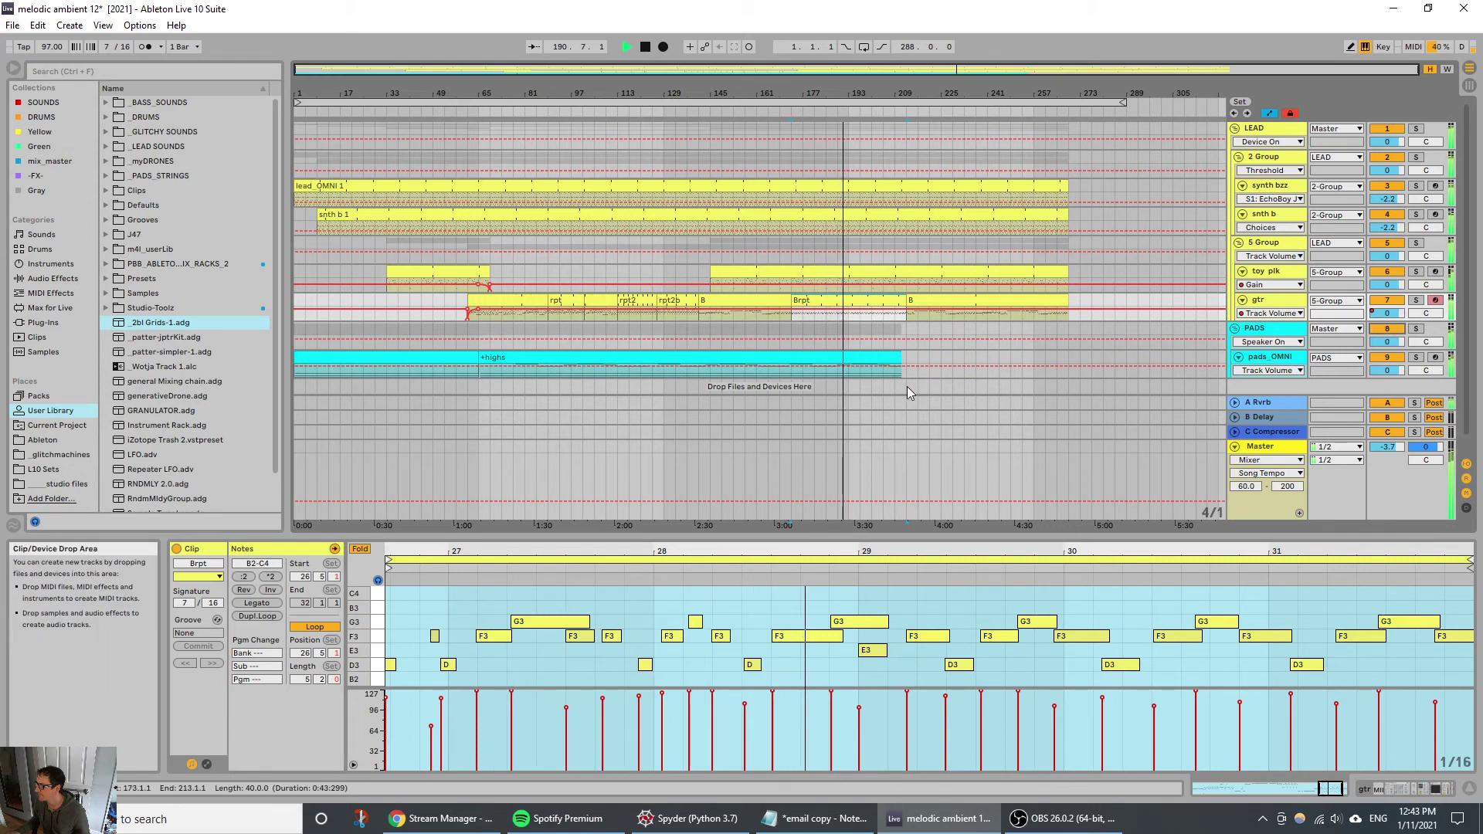
pyautogui.click(1309, 375)
pyautogui.moveTo(1309, 377); pyautogui.dragTo(1309, 391)
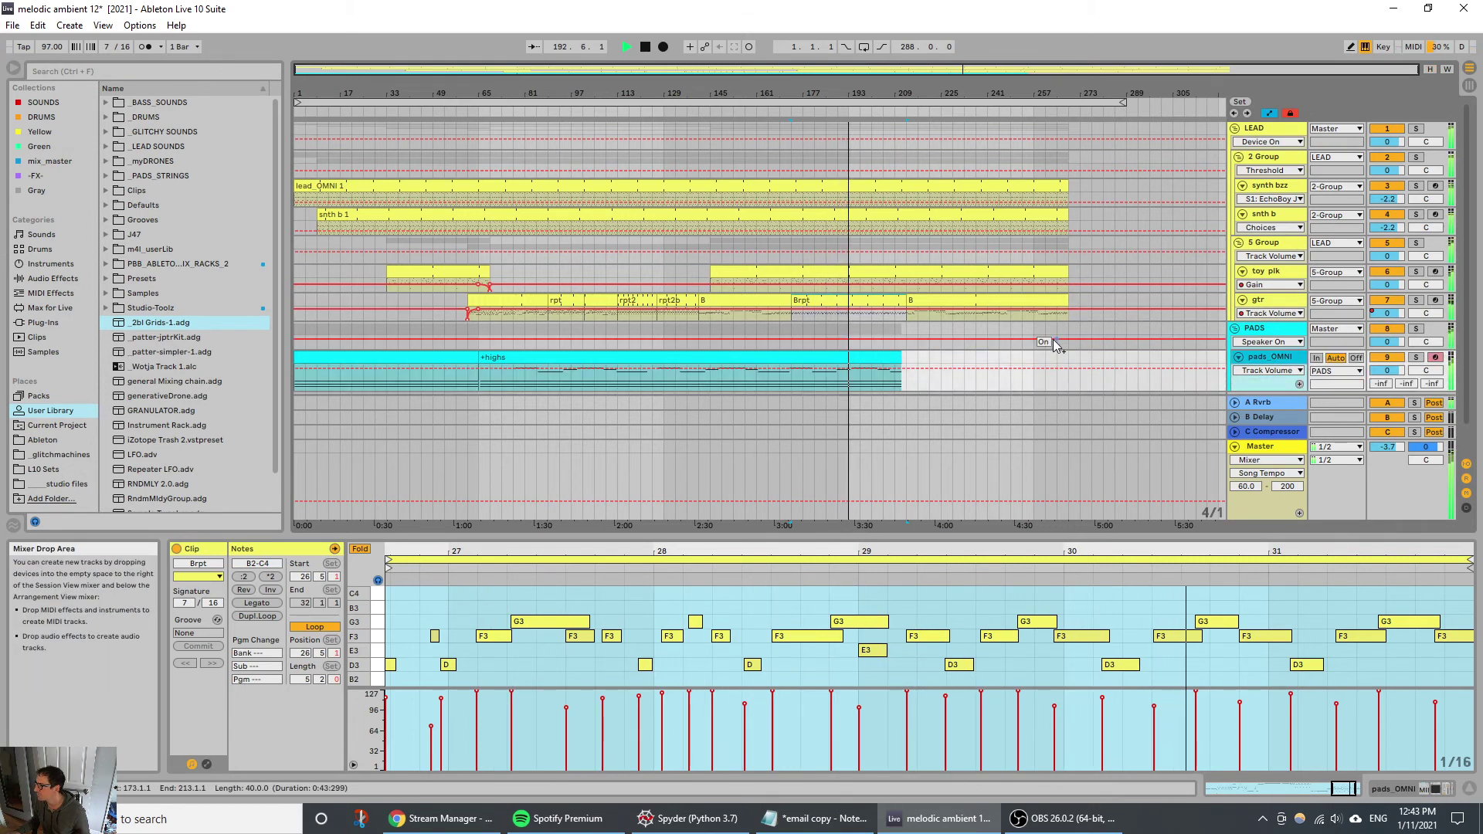
pyautogui.scroll(-1, 997, 366)
pyautogui.moveTo(897, 353); pyautogui.dragTo(745, 354)
pyautogui.rightClick(827, 350)
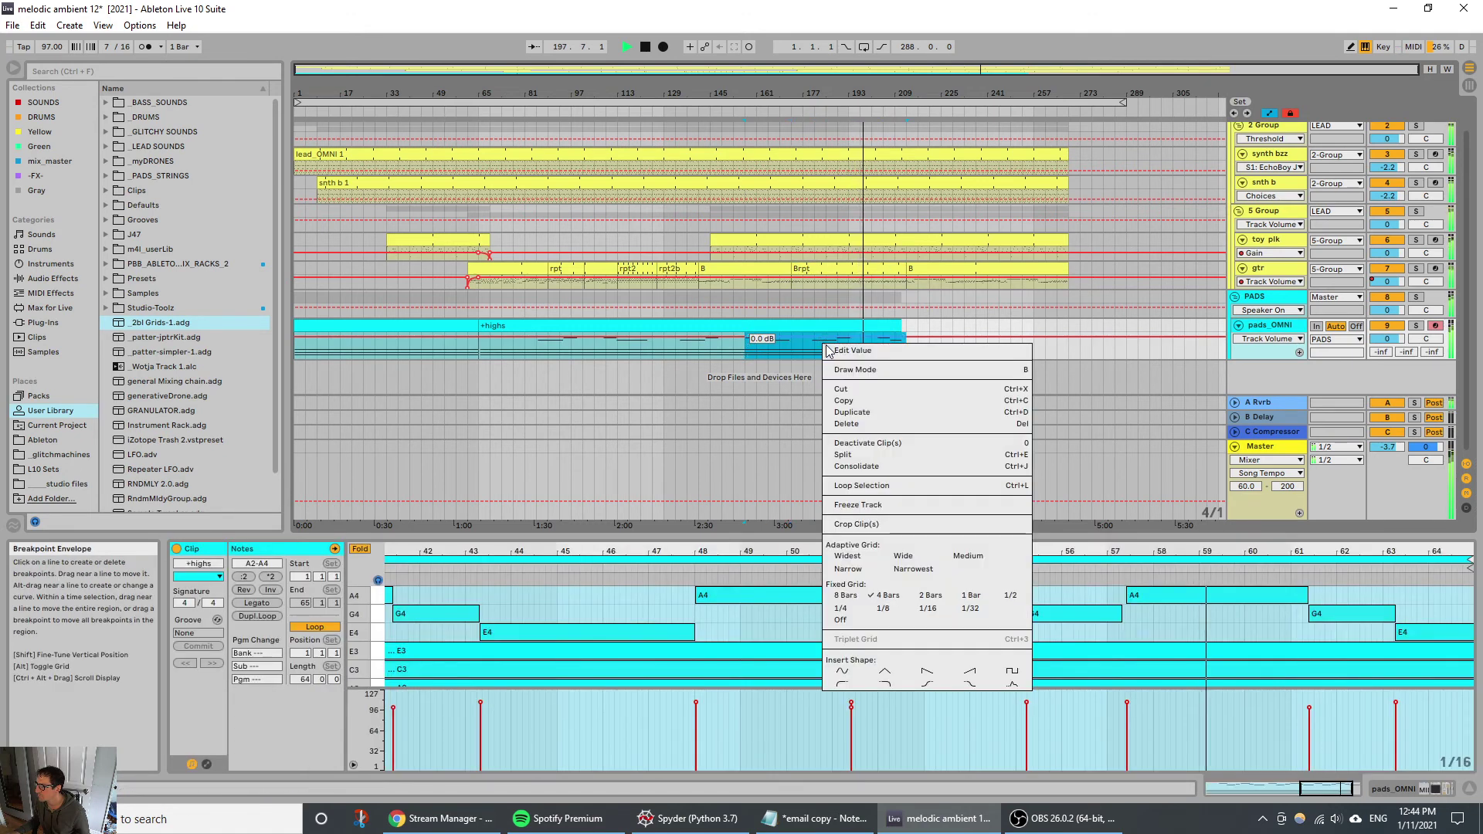
pyautogui.click(927, 671)
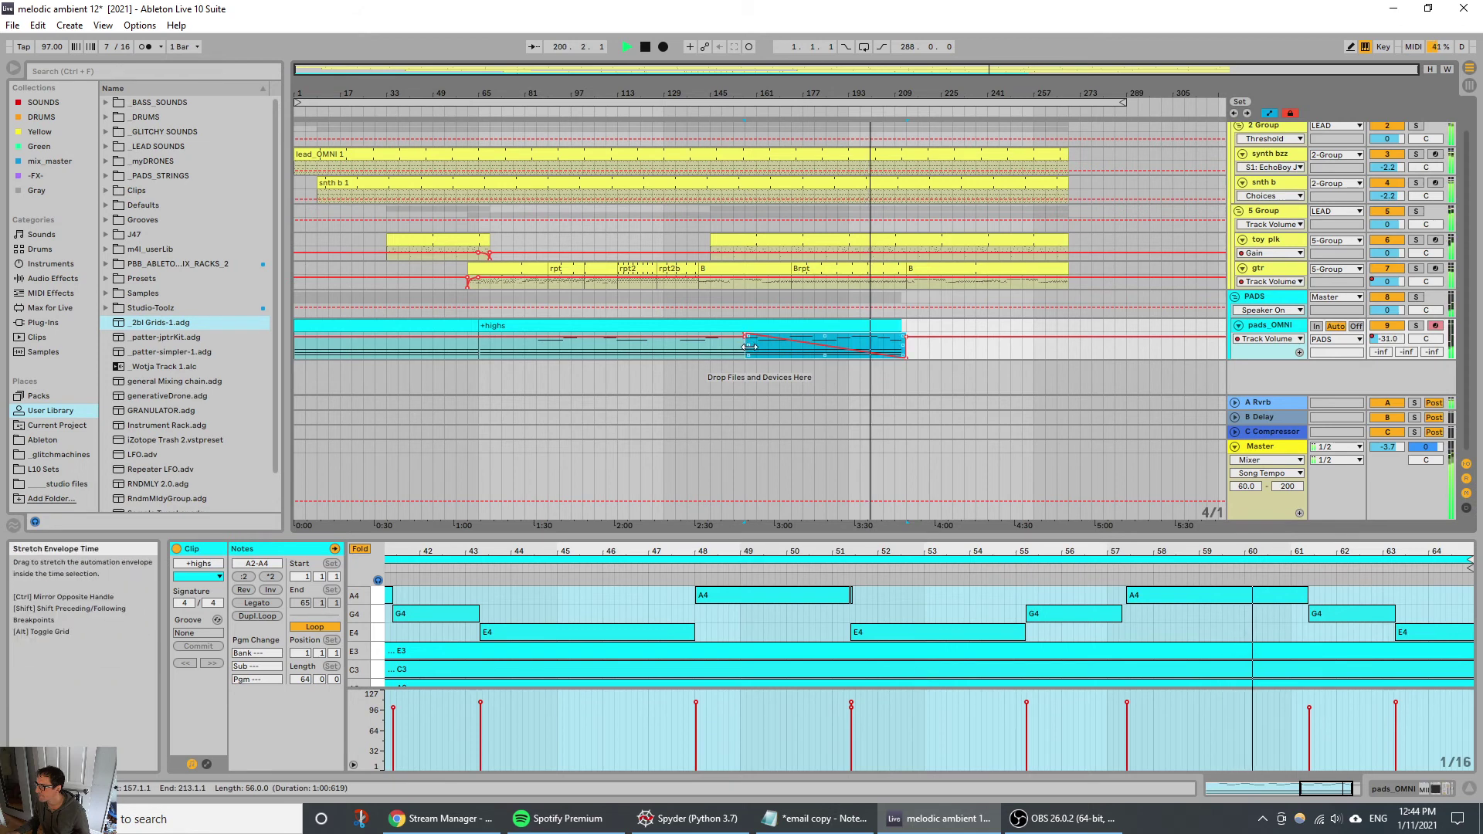
pyautogui.rightClick(873, 354)
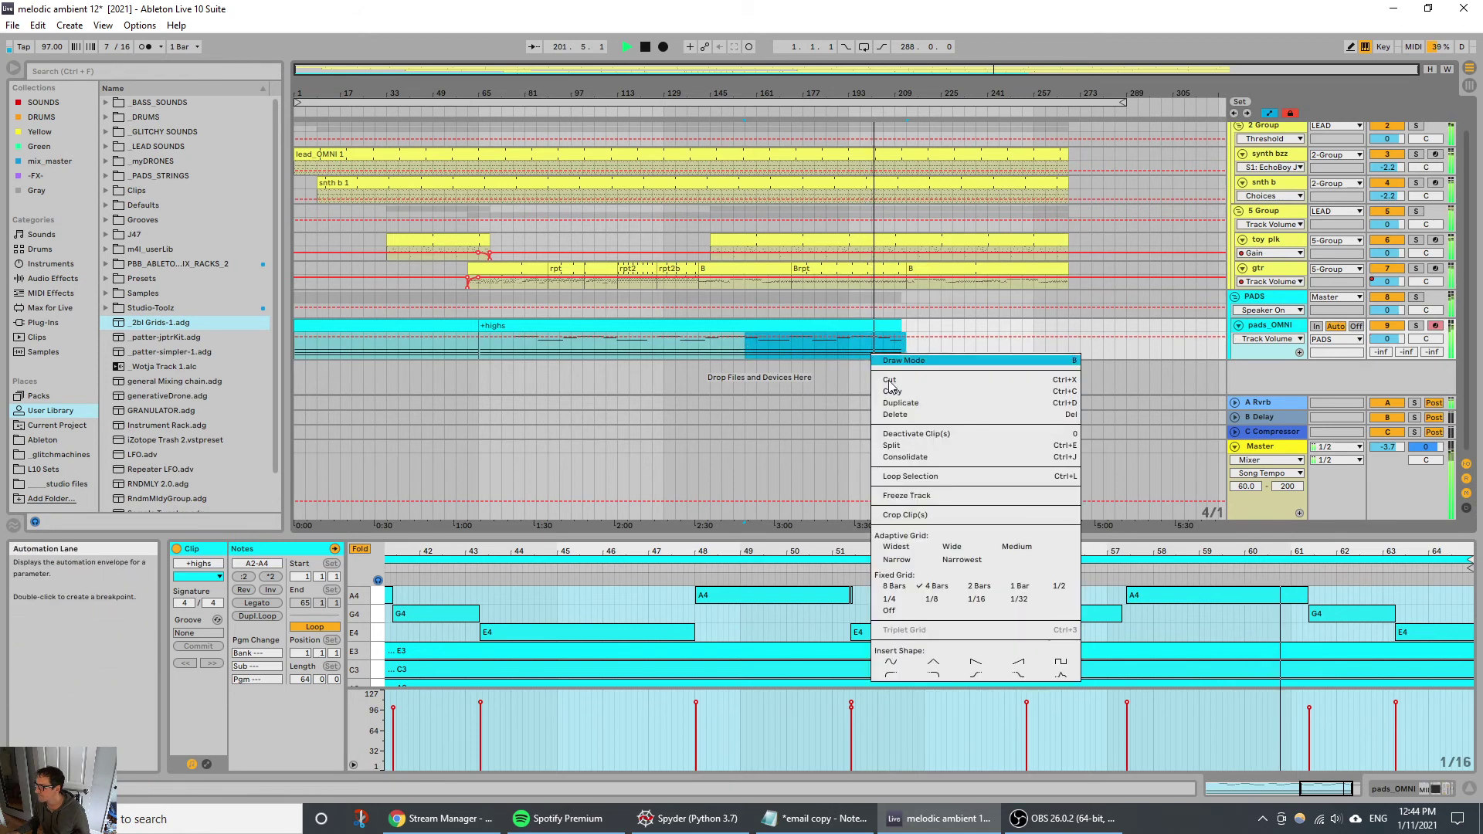
pyautogui.click(933, 675)
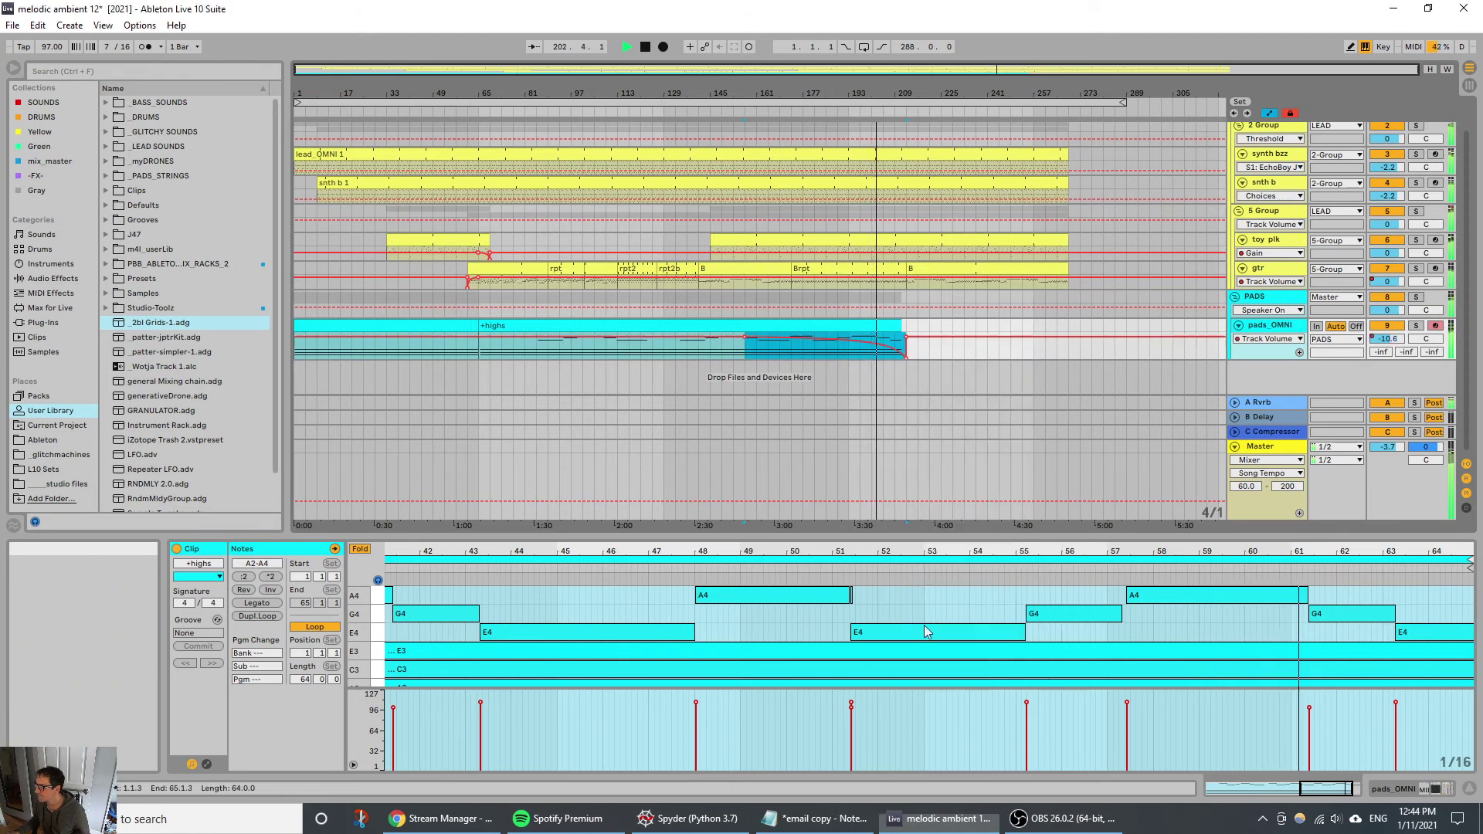
# Step: Remove the upper breakpoint at bar 213 so pads_OMNI's volume automation stays at -inf dB after the fade-out
pyautogui.click(907, 338)
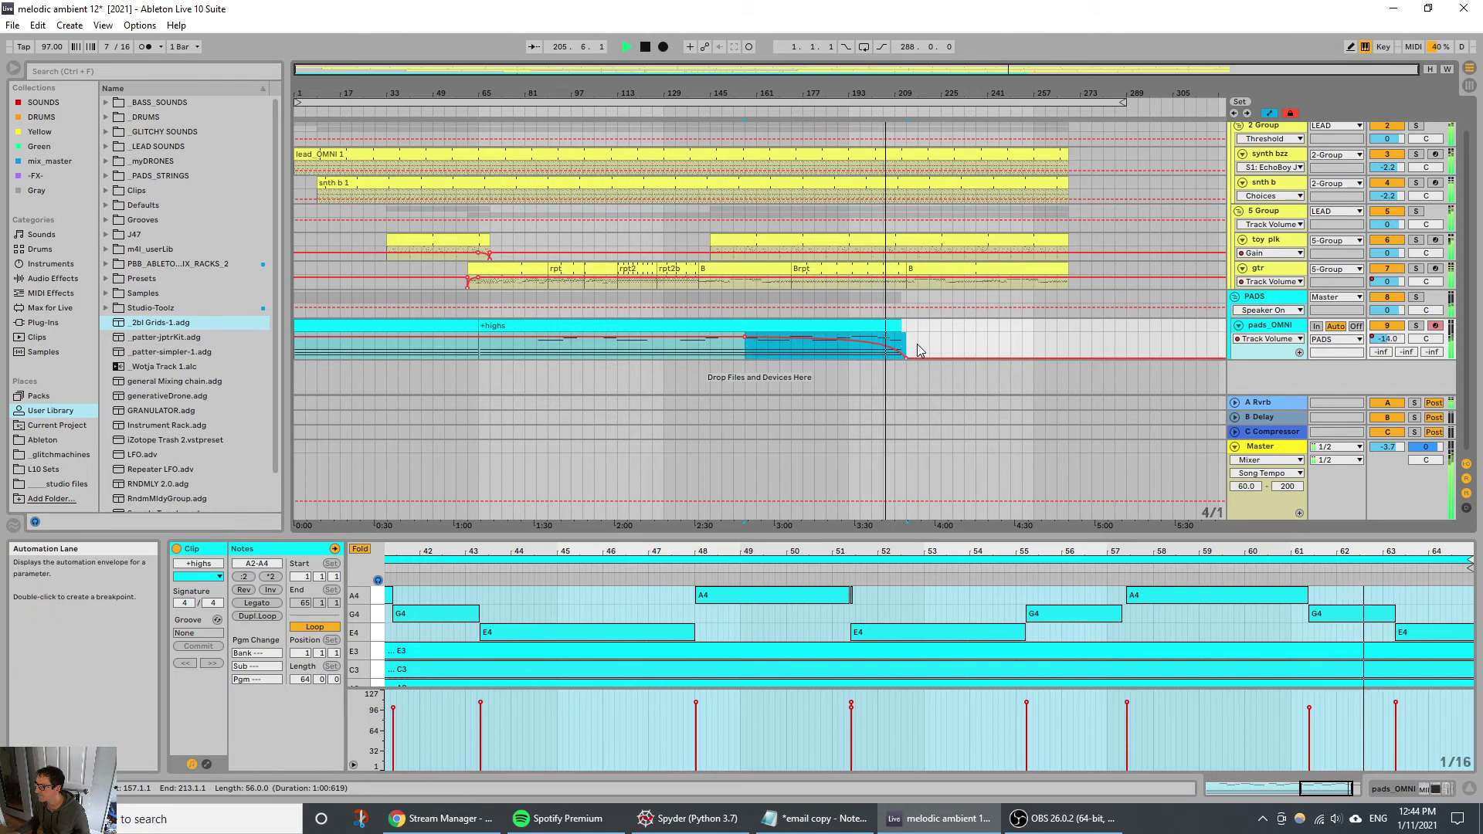
pyautogui.click(908, 339)
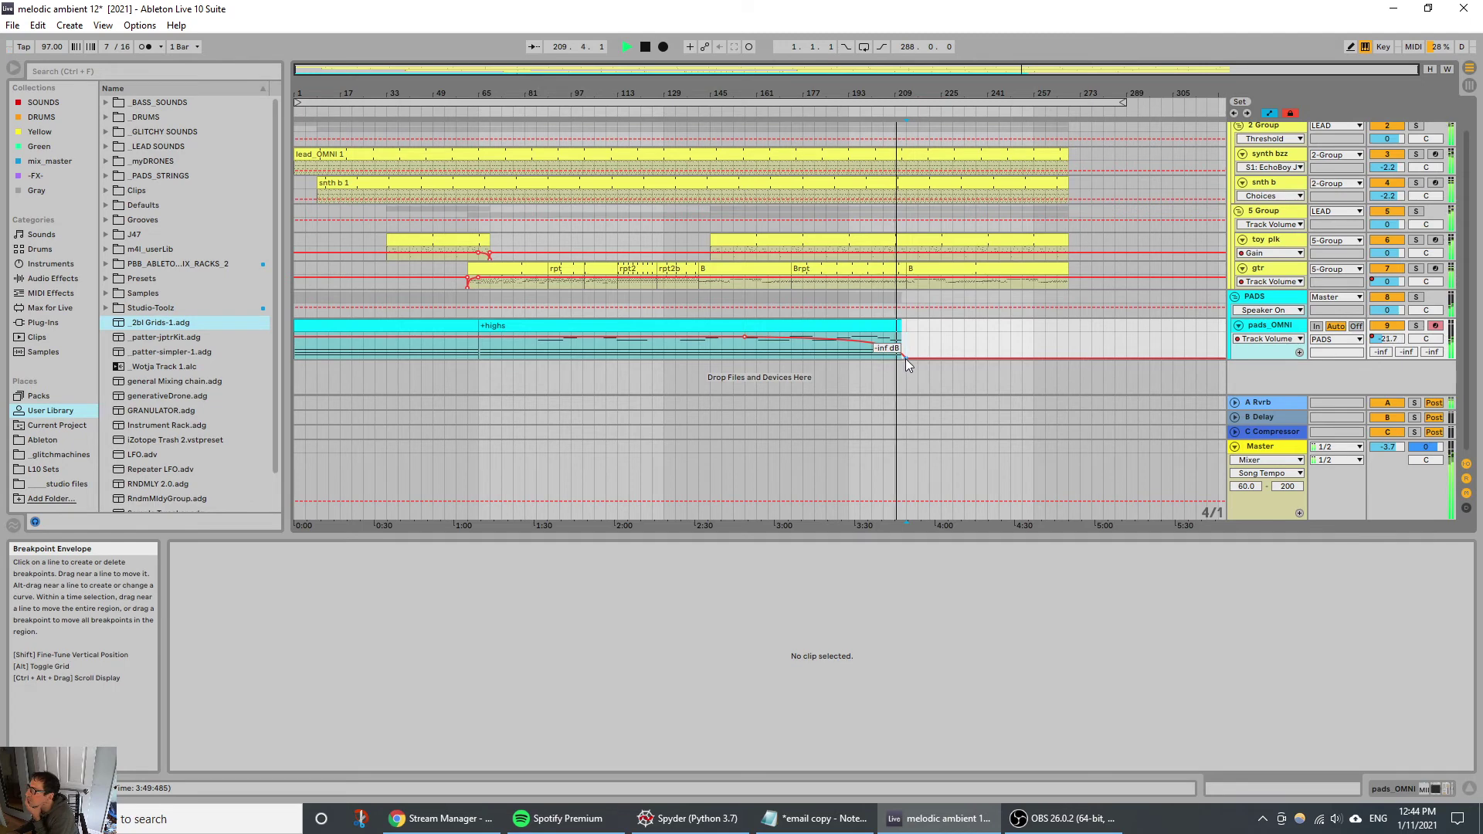
pyautogui.moveTo(904, 357); pyautogui.dragTo(905, 357)
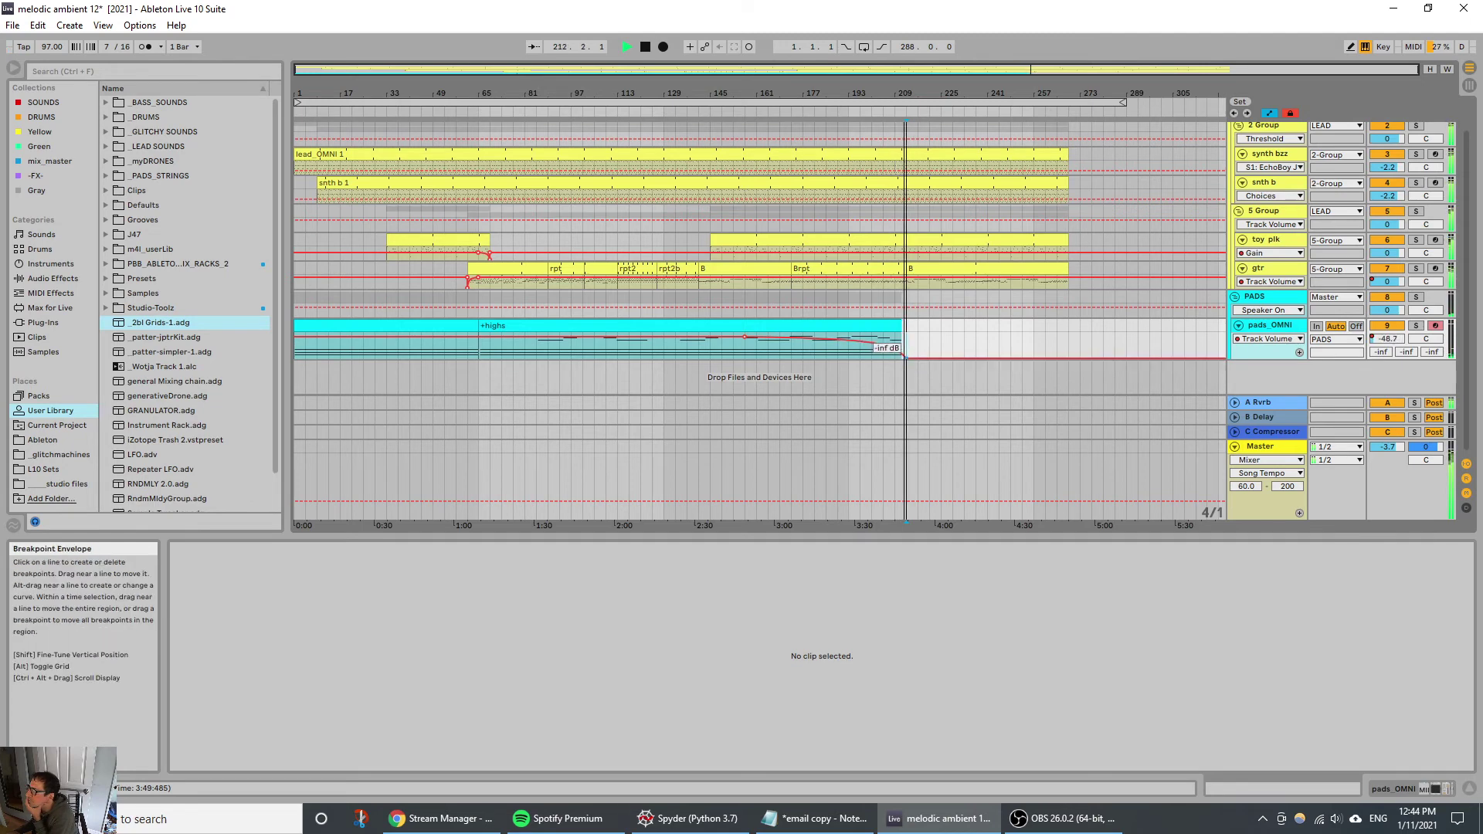
pyautogui.click(822, 101)
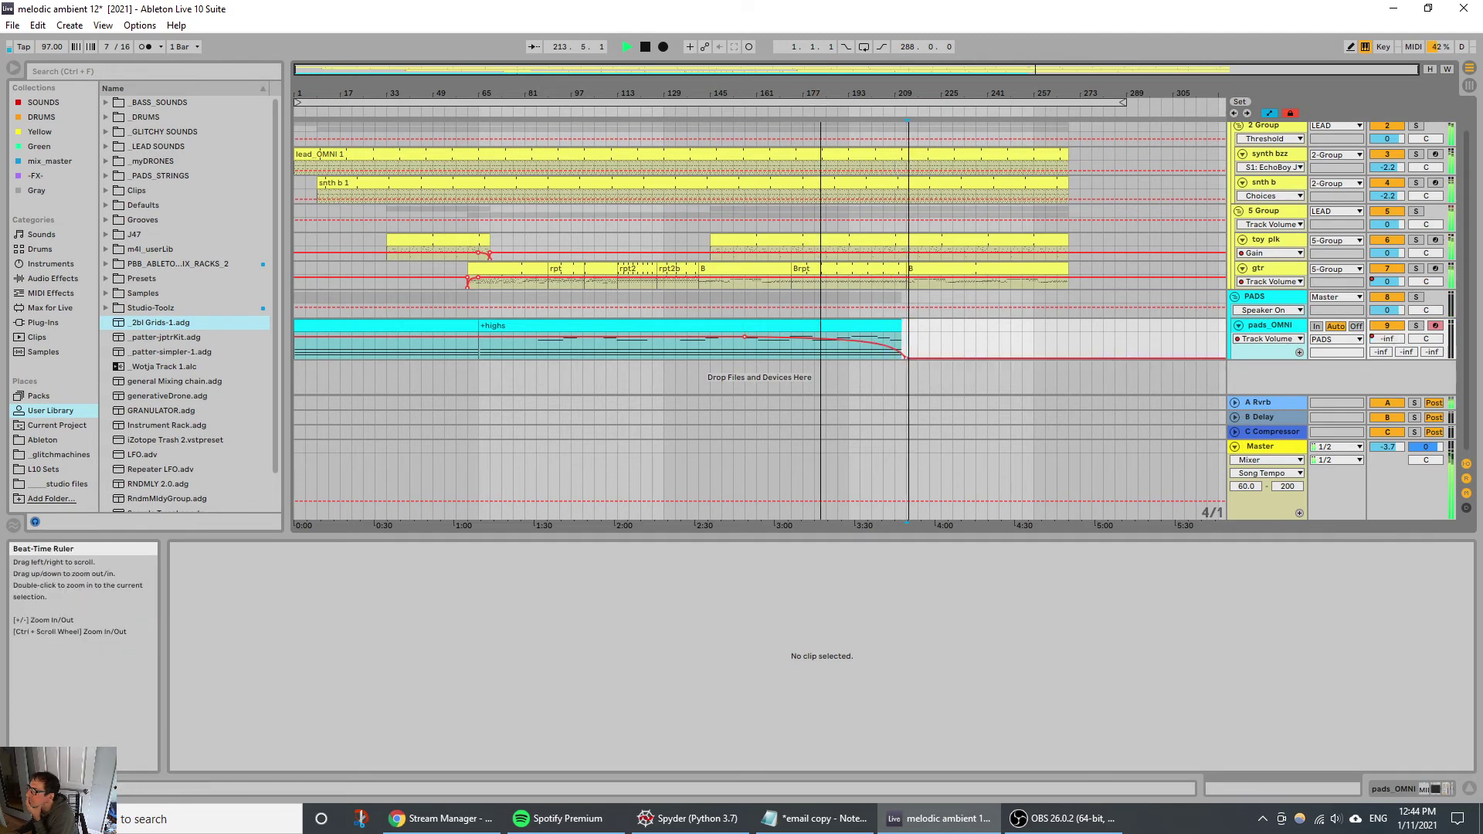
pyautogui.click(974, 211)
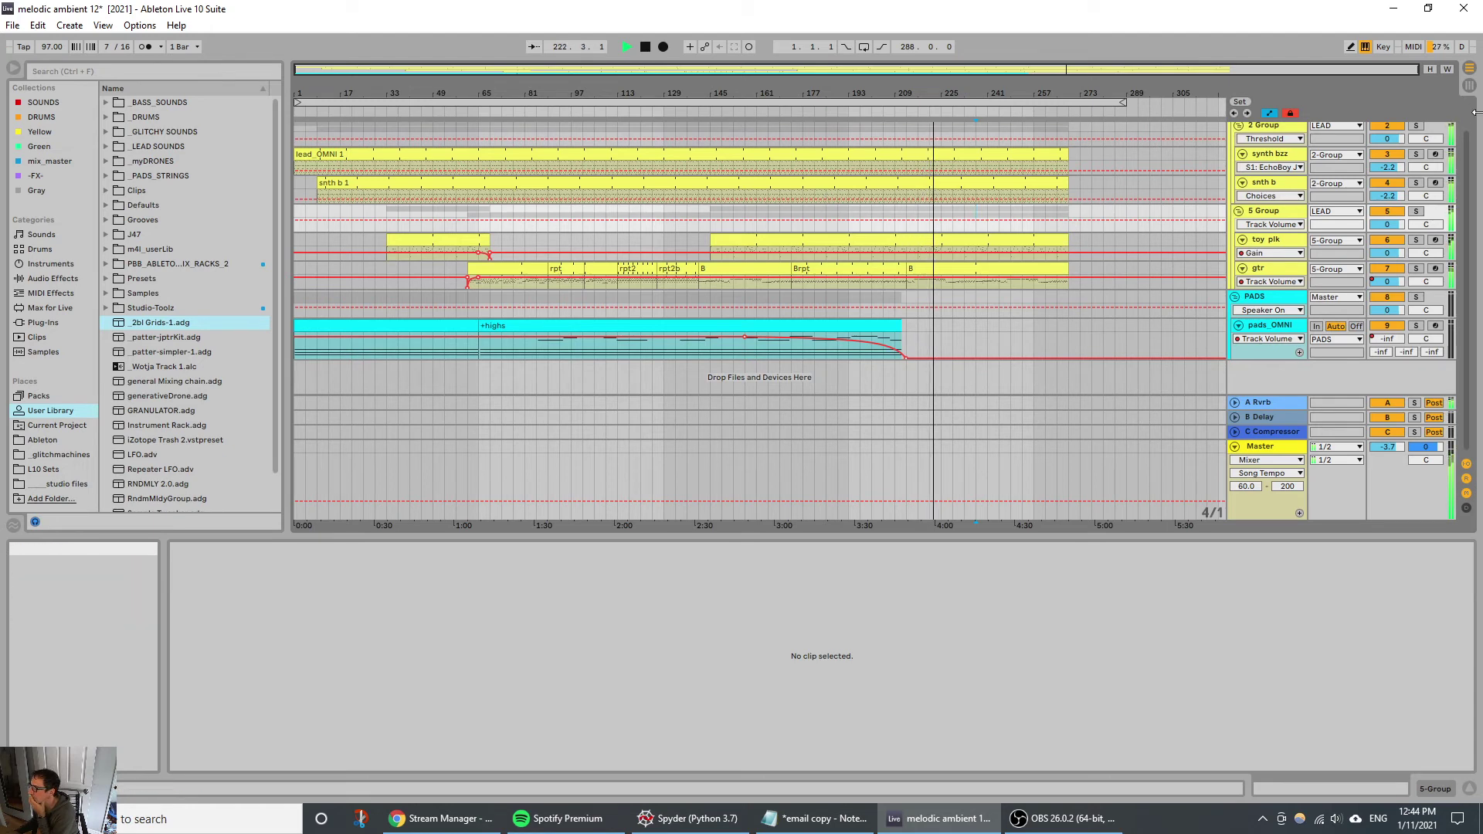
pyautogui.click(1470, 86)
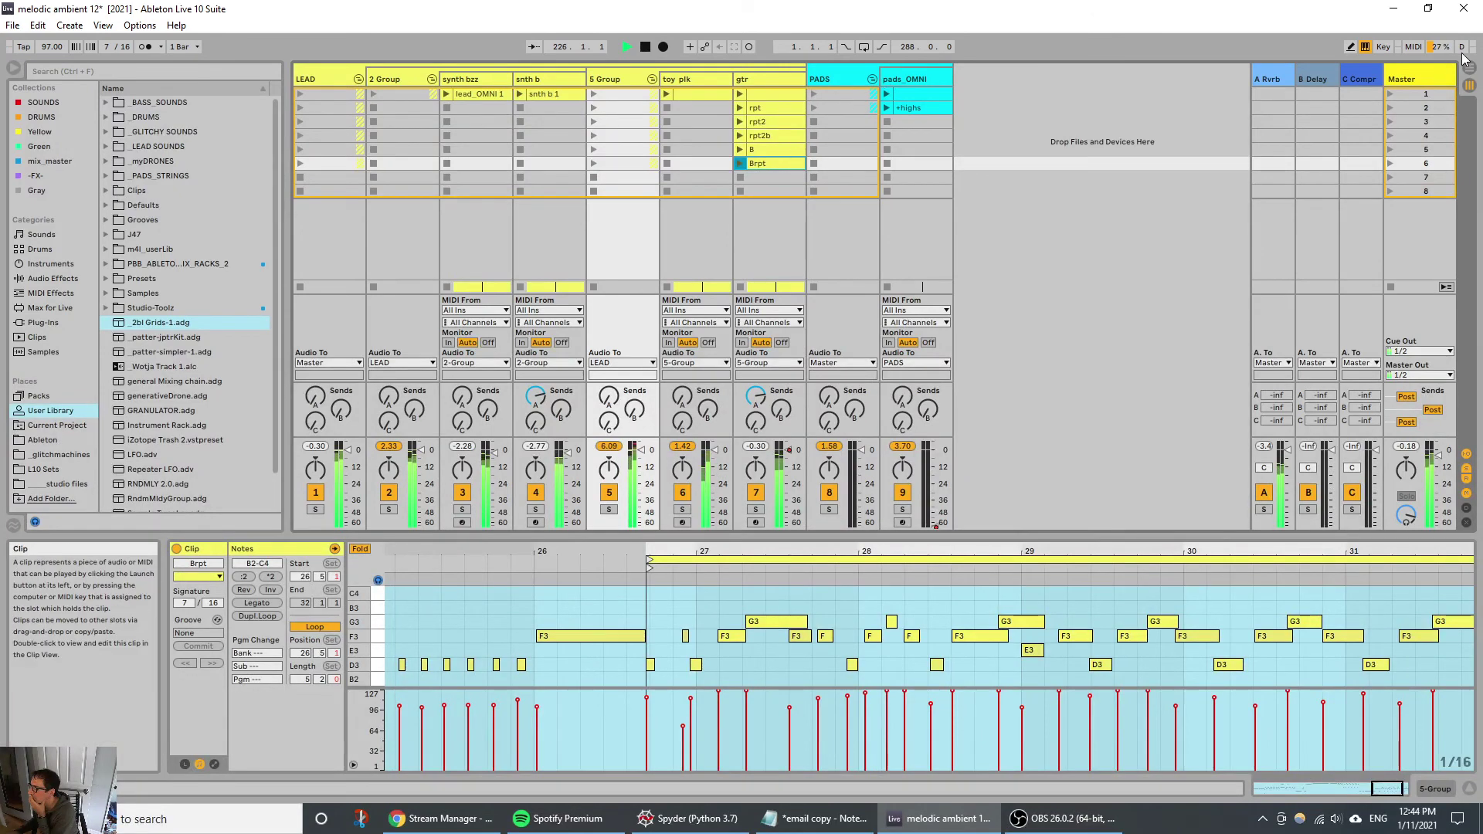
pyautogui.press('Tab')
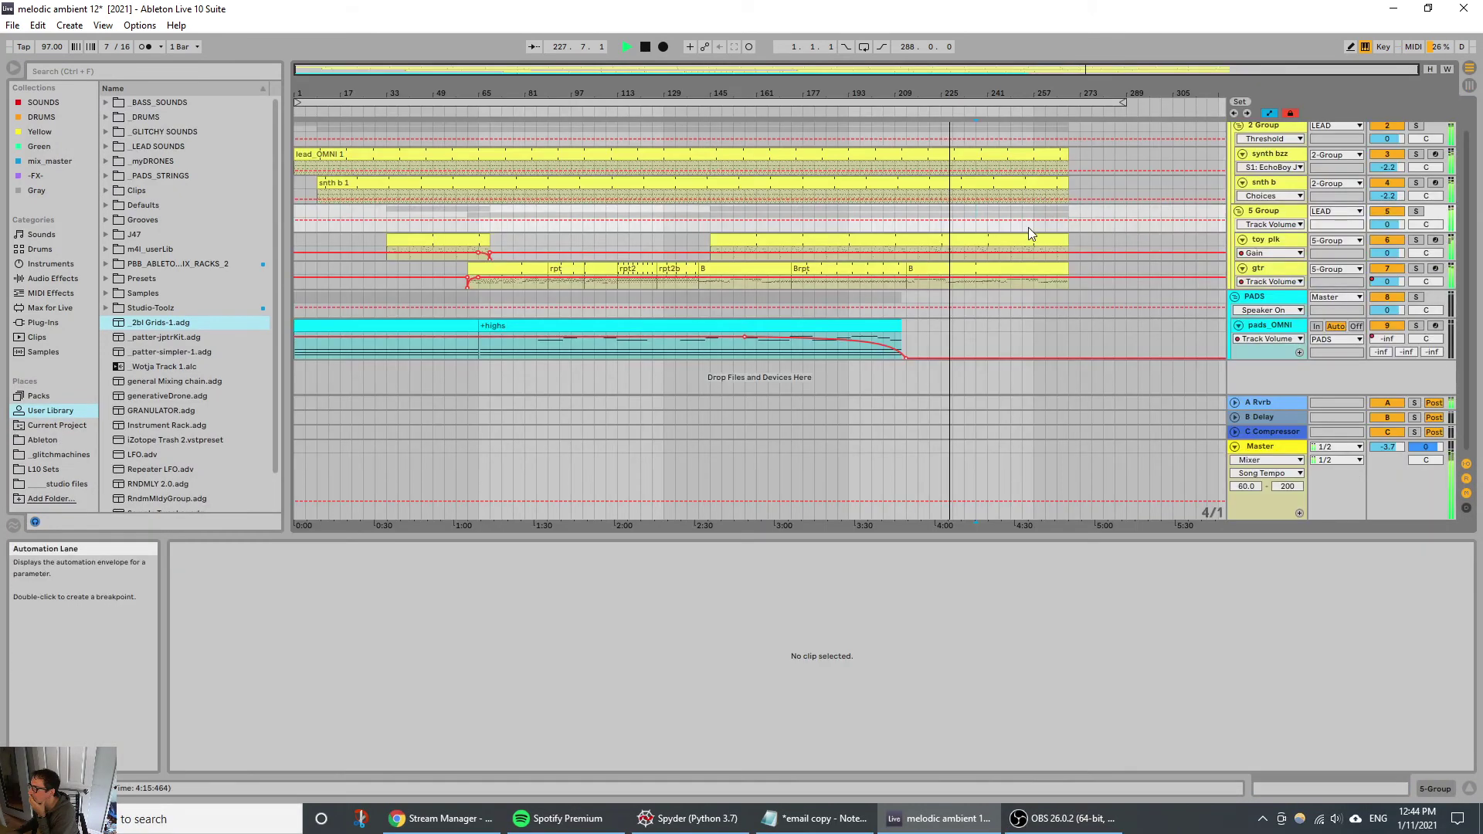
# Step: Copy the gtr track's first clip to bar 233, extend it to bar 269, and toggle the toy plk track off and on
pyautogui.click(511, 270)
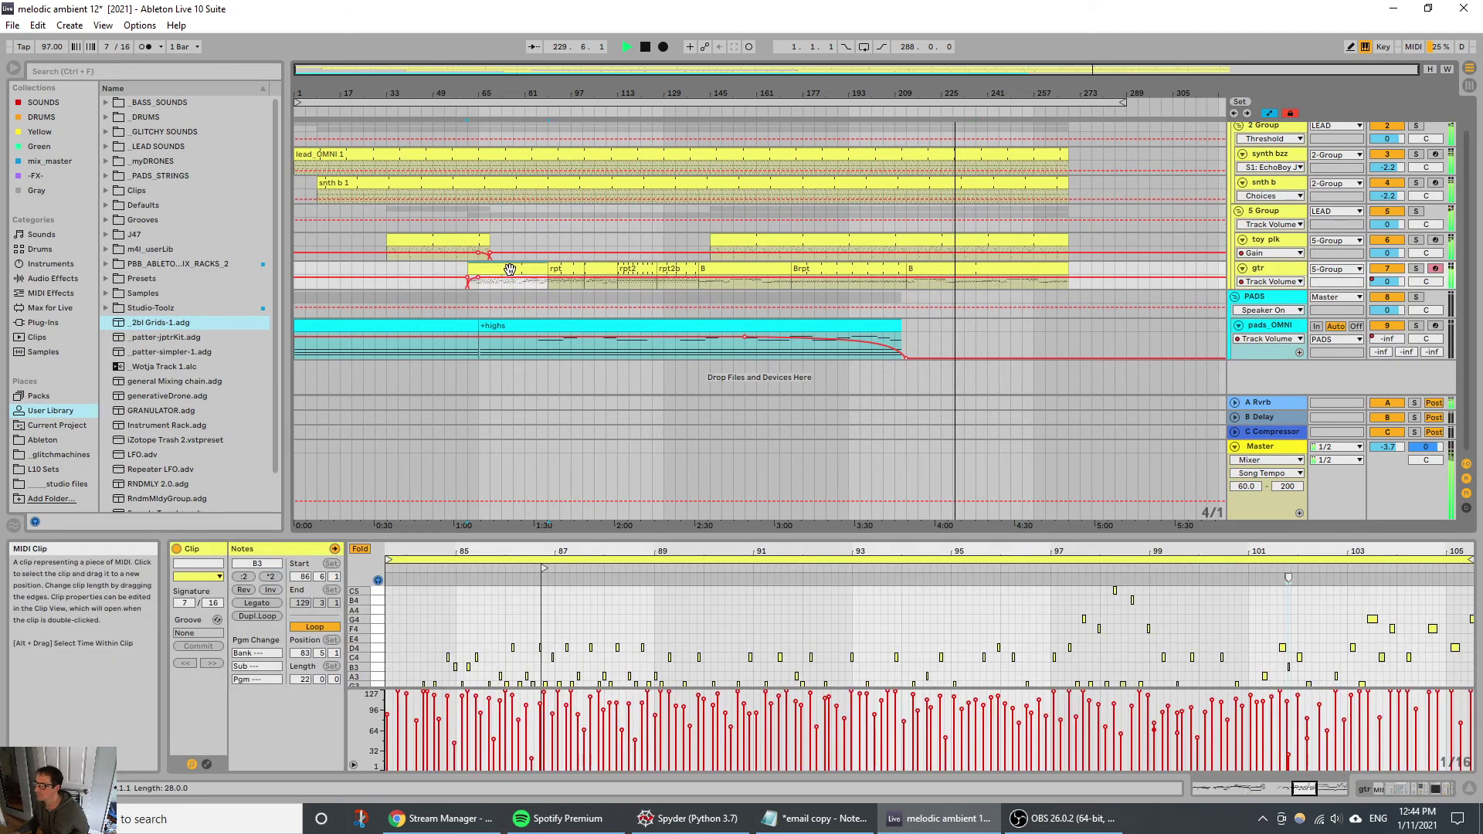
pyautogui.moveTo(964, 282); pyautogui.dragTo(1001, 276)
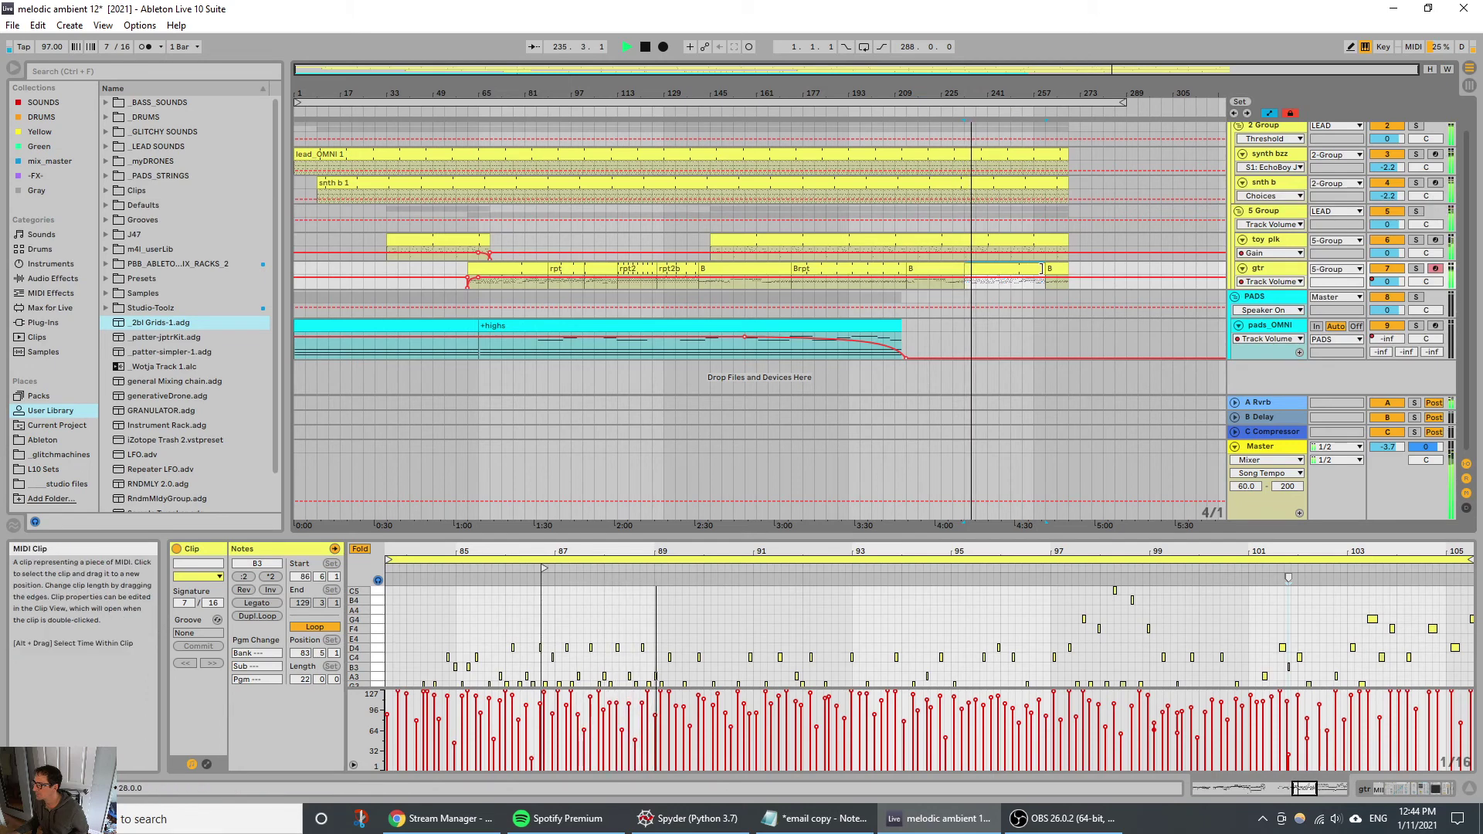
pyautogui.moveTo(1042, 268); pyautogui.dragTo(1064, 268)
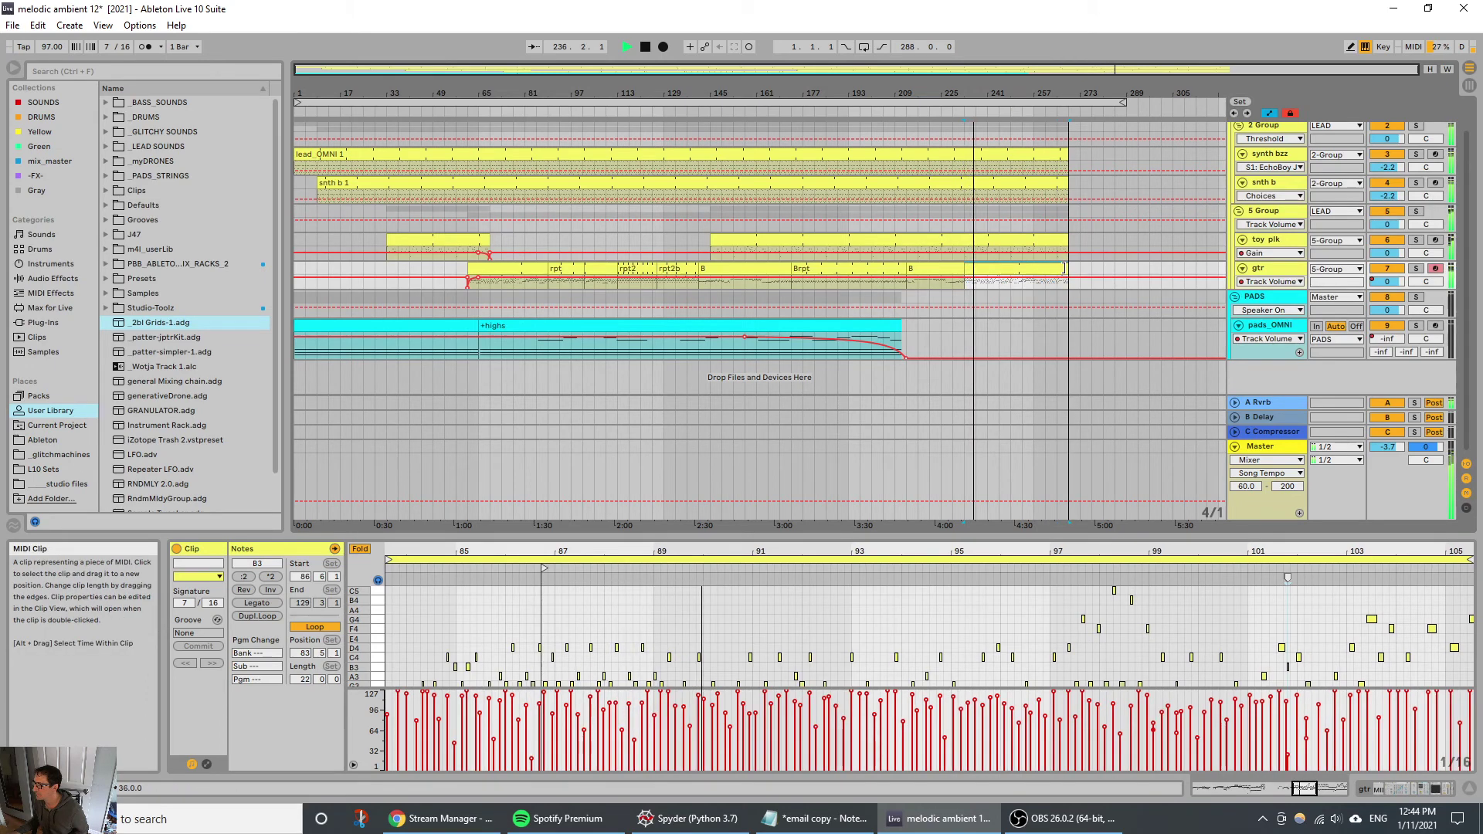
pyautogui.click(1387, 240)
pyautogui.click(1387, 240)
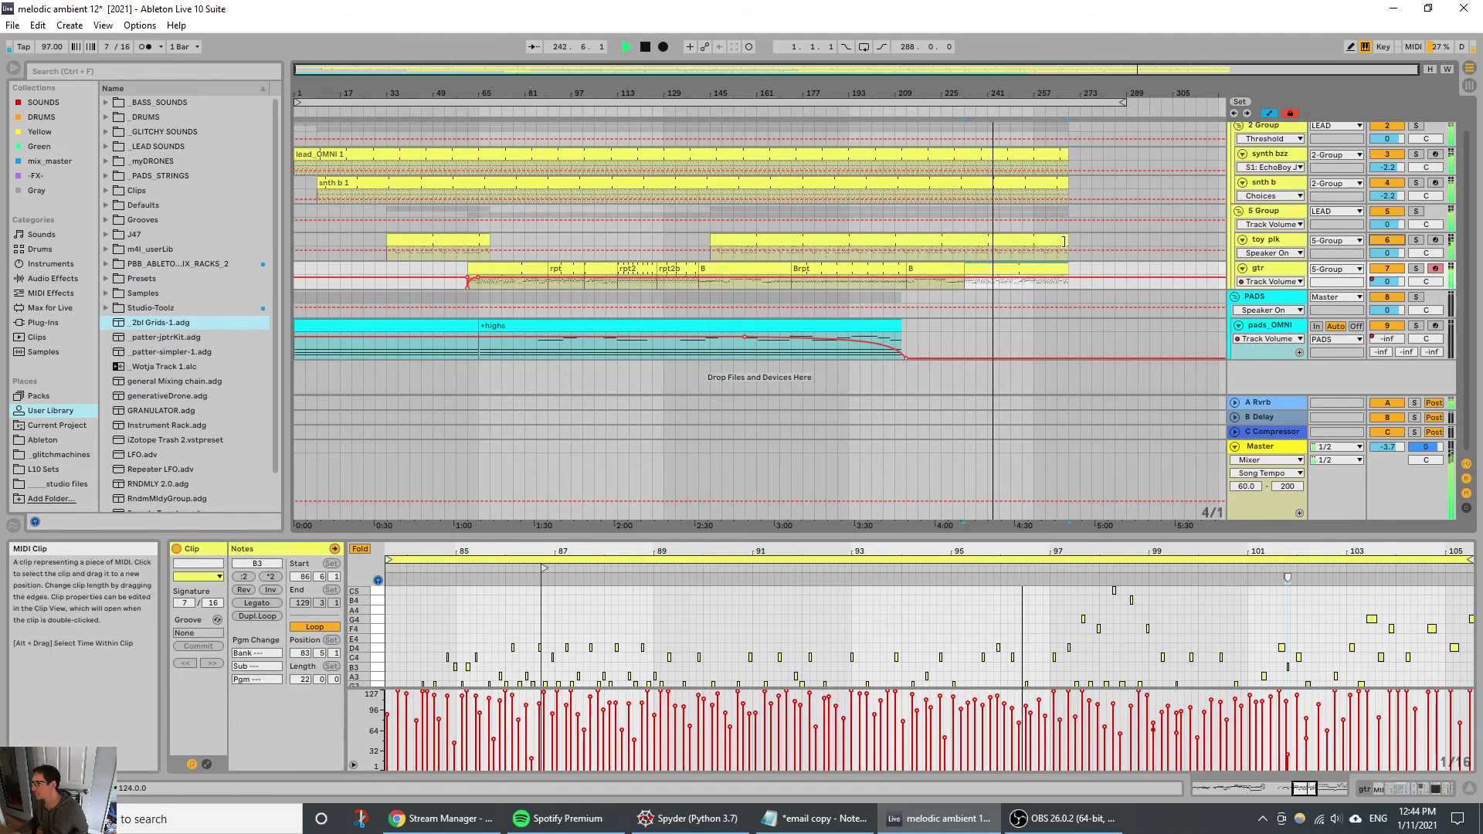
# Step: Trim the second toy plk clip to bar 233 and extend the last gtr, snth b 1 and lead_OMNI 1 clips to bar 281
pyautogui.moveTo(1063, 241); pyautogui.dragTo(964, 253)
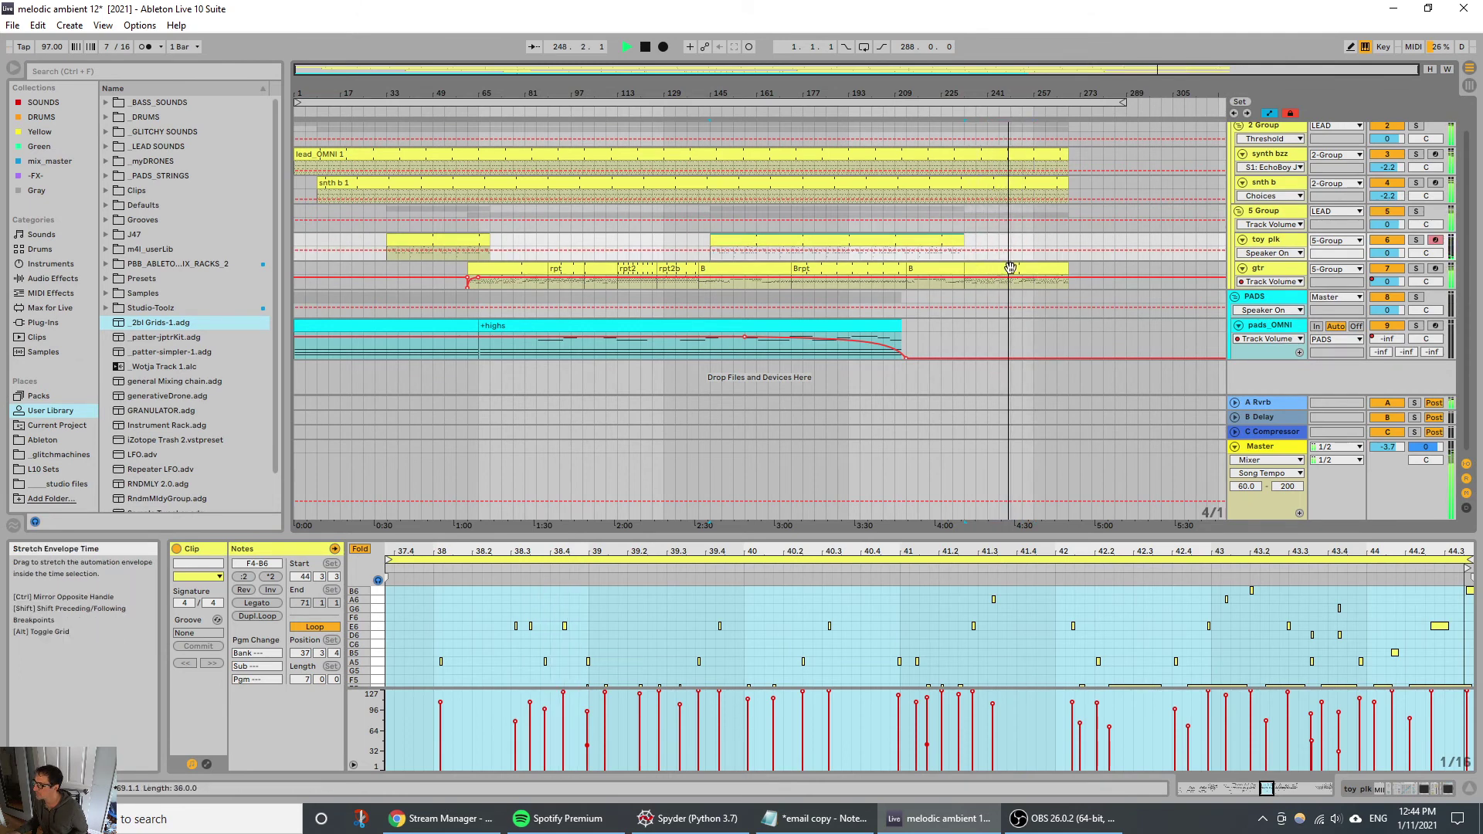
pyautogui.moveTo(1069, 269); pyautogui.dragTo(1103, 269)
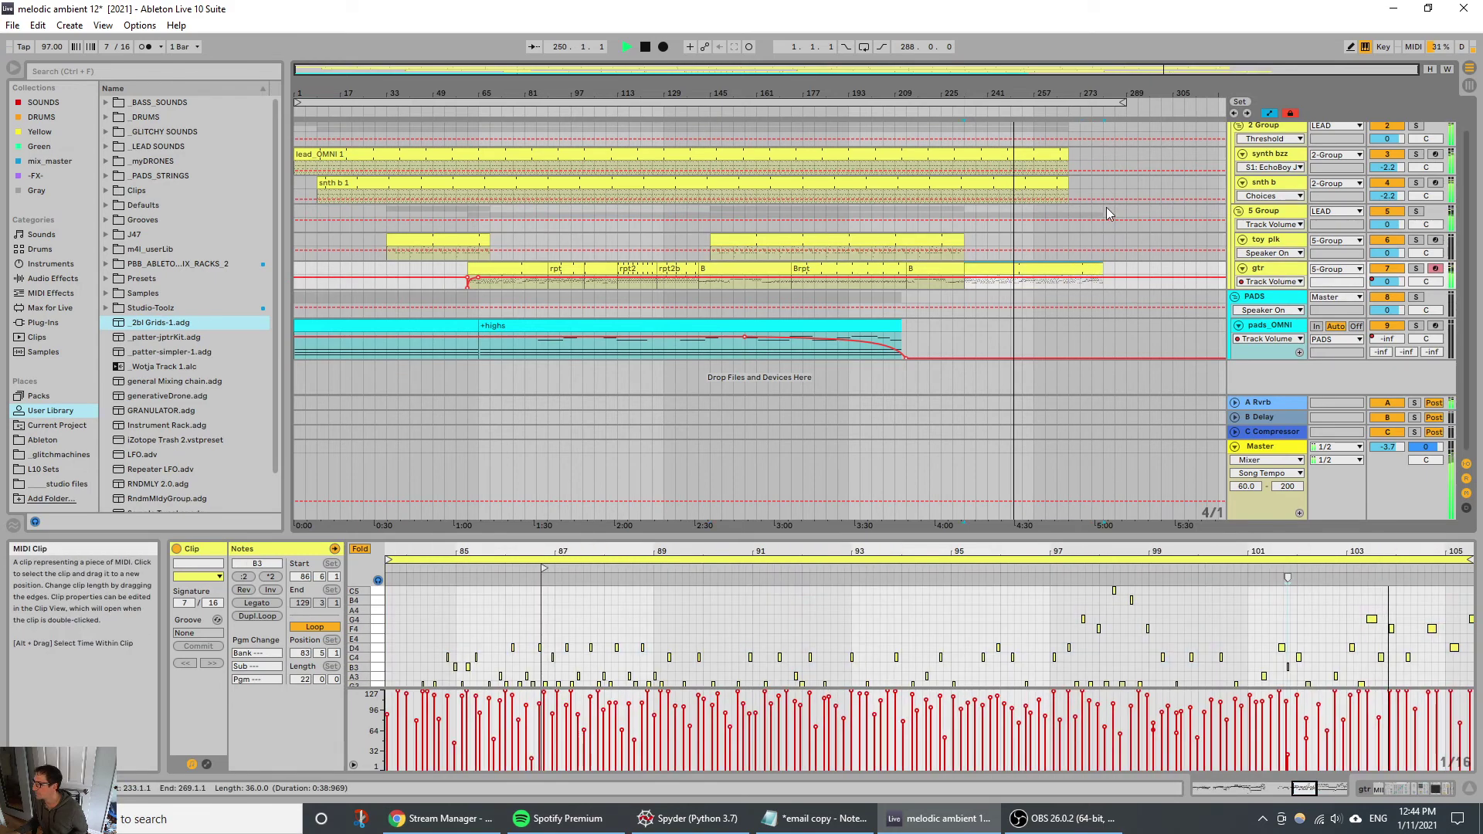
pyautogui.moveTo(1069, 184); pyautogui.dragTo(1103, 154)
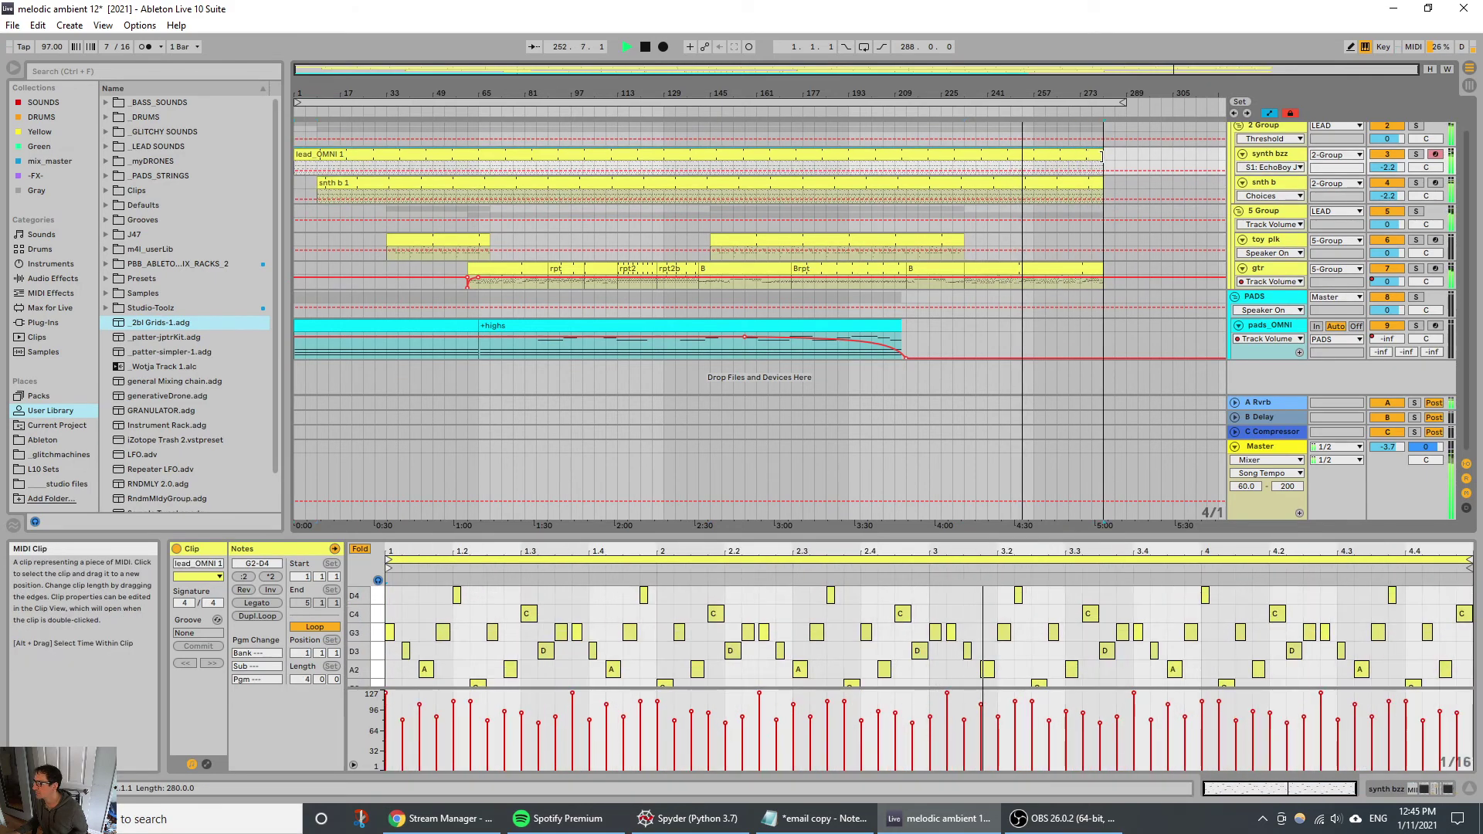
# Step: Shorten the snth b 1 clip to bar 257 and insert a curved fade-out in its track volume automation from bar 237 to bar 257
pyautogui.click(1387, 183)
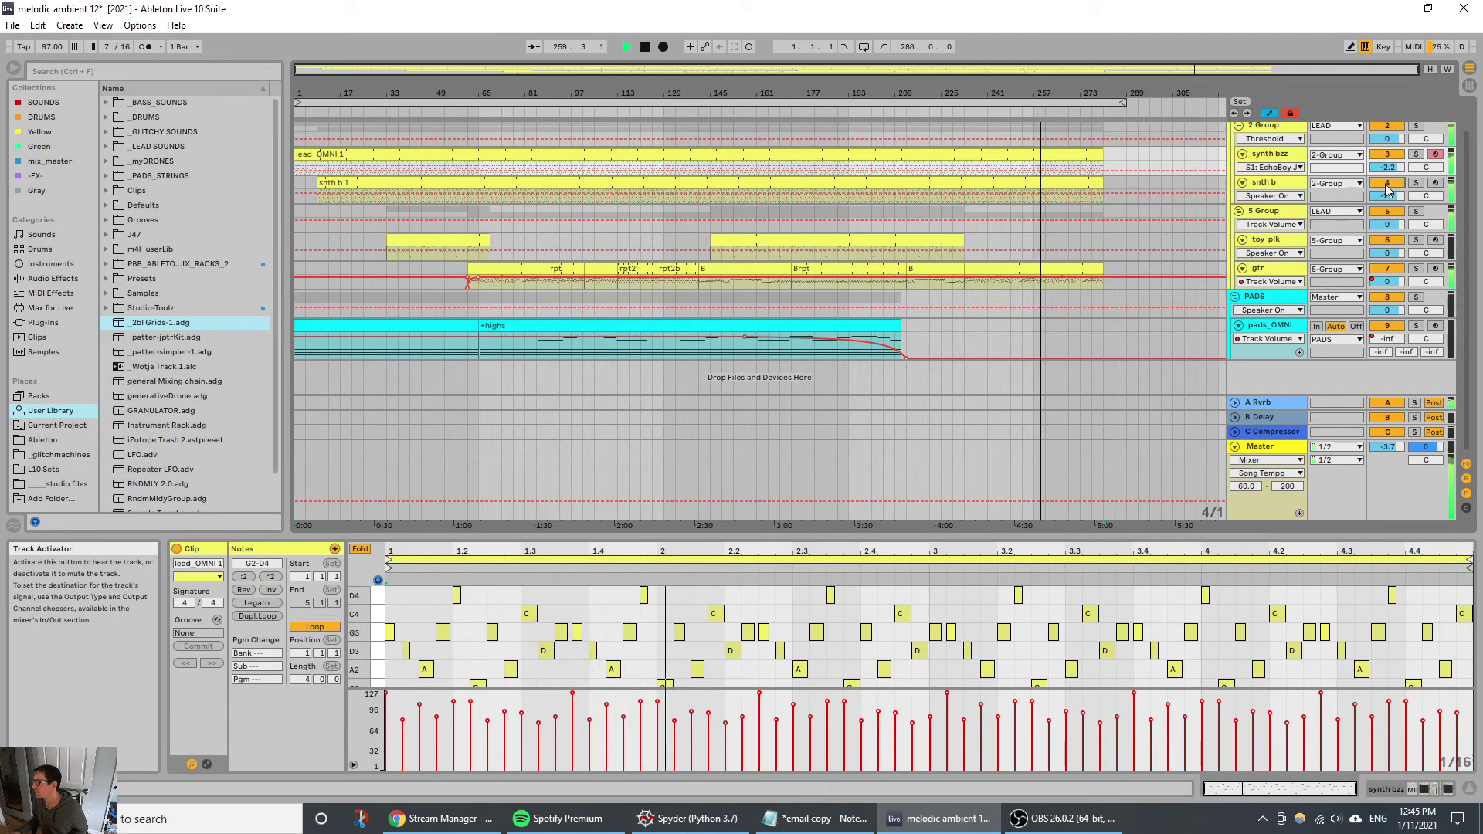
pyautogui.click(1100, 184)
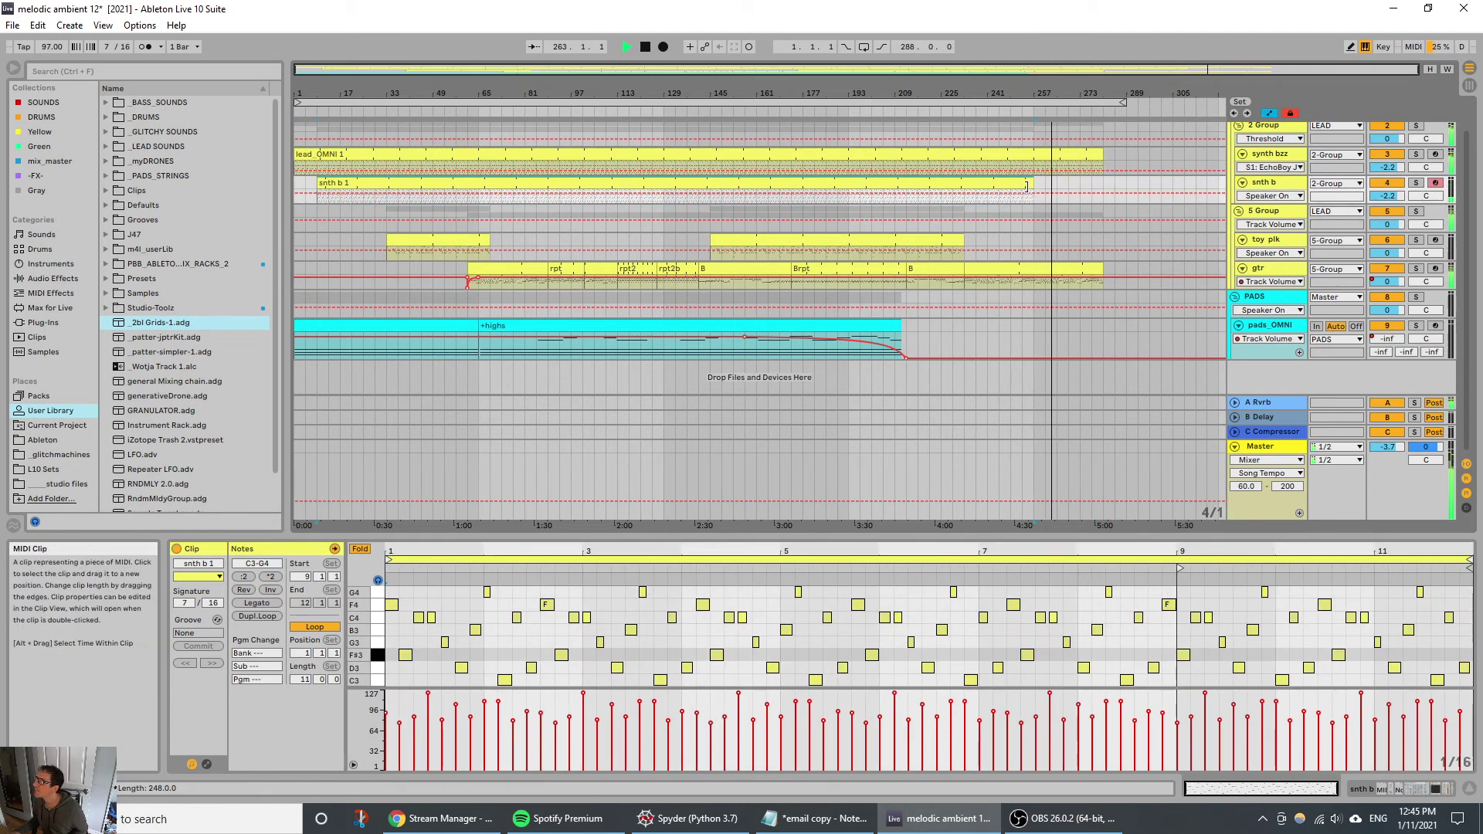
pyautogui.moveTo(1027, 186); pyautogui.dragTo(976, 198)
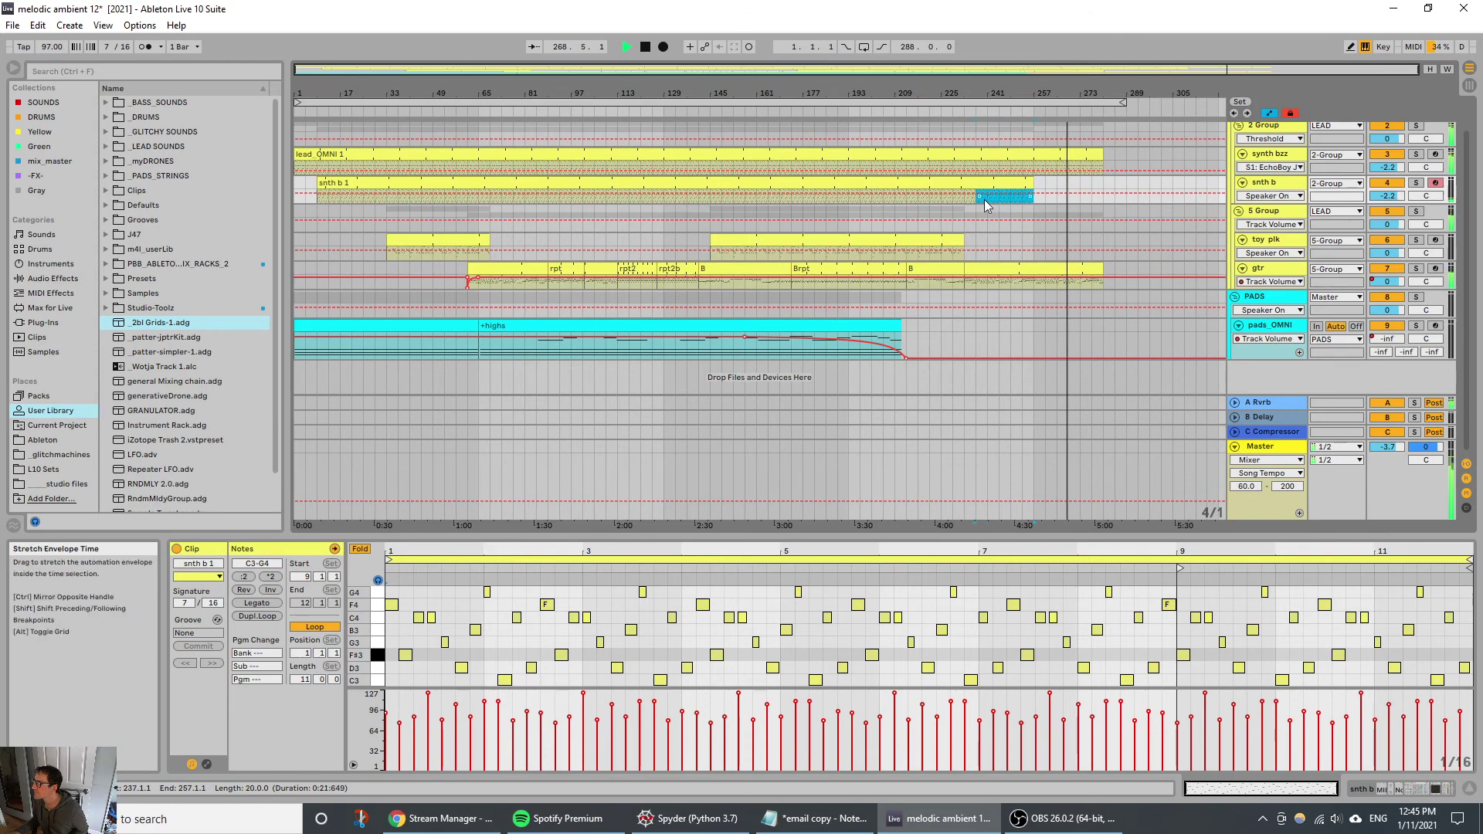
pyautogui.rightClick(987, 200)
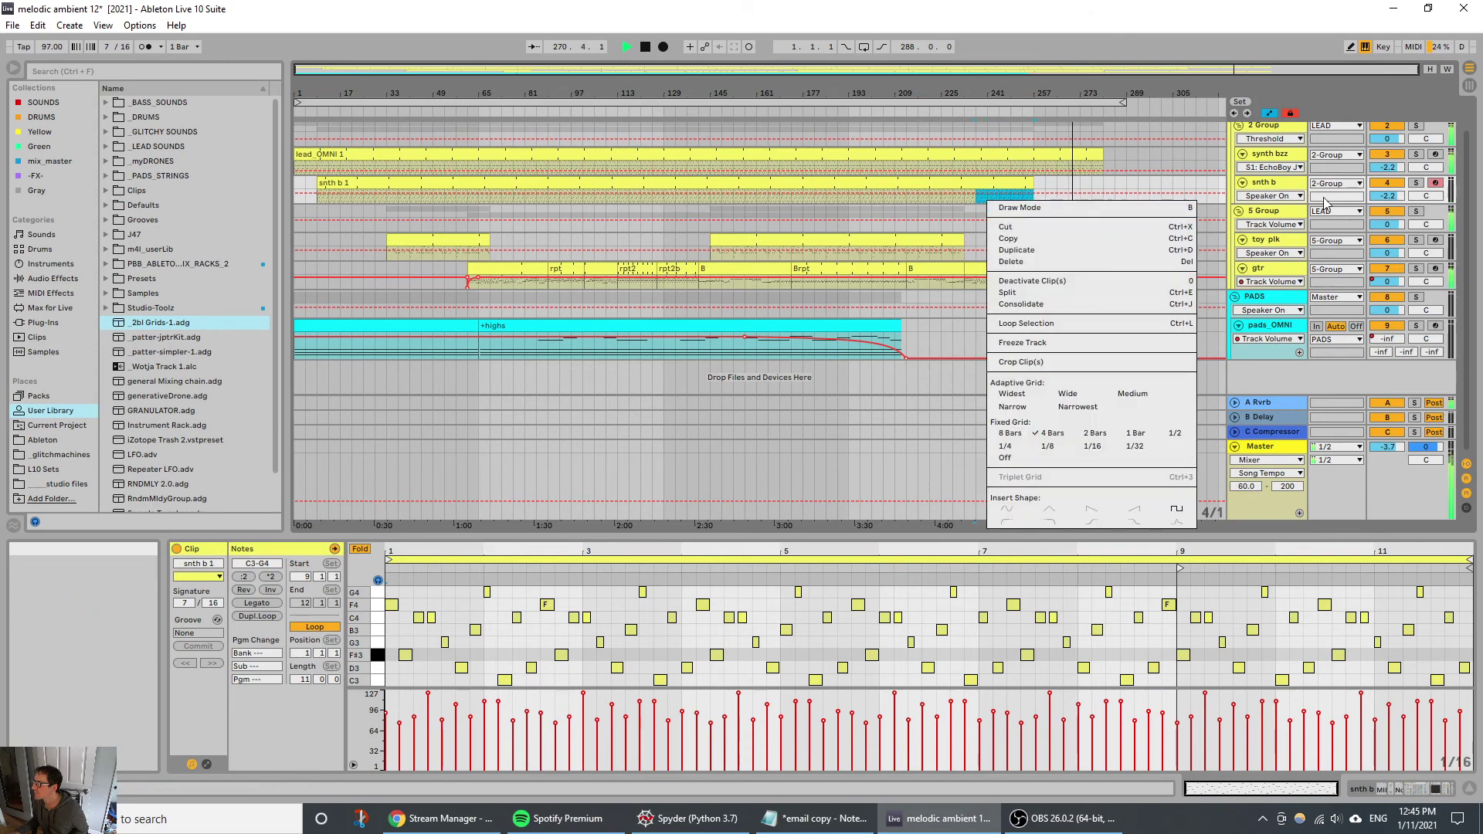
pyautogui.click(1379, 190)
pyautogui.click(1379, 191)
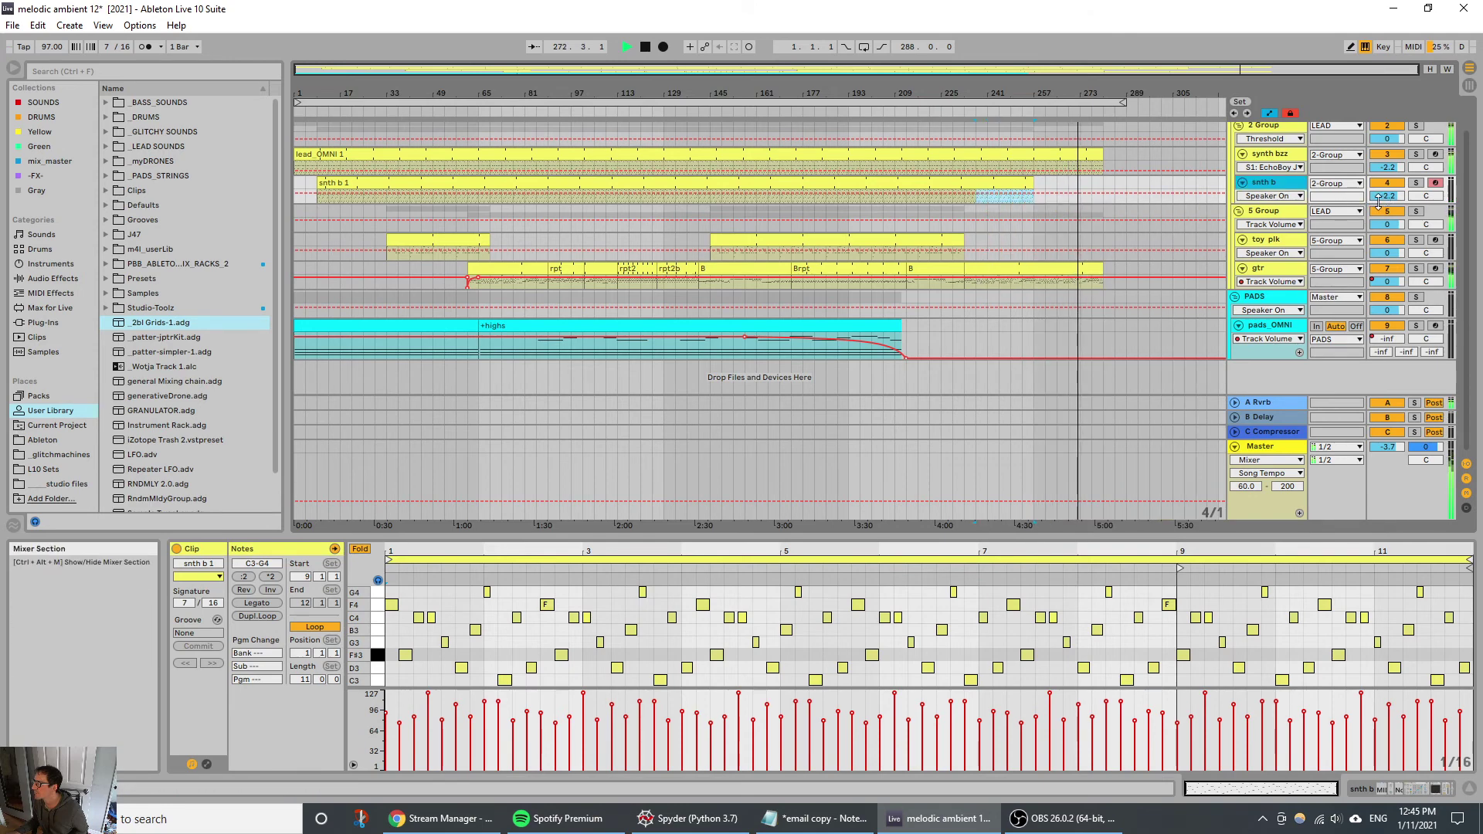
pyautogui.click(1381, 197)
pyautogui.rightClick(1008, 197)
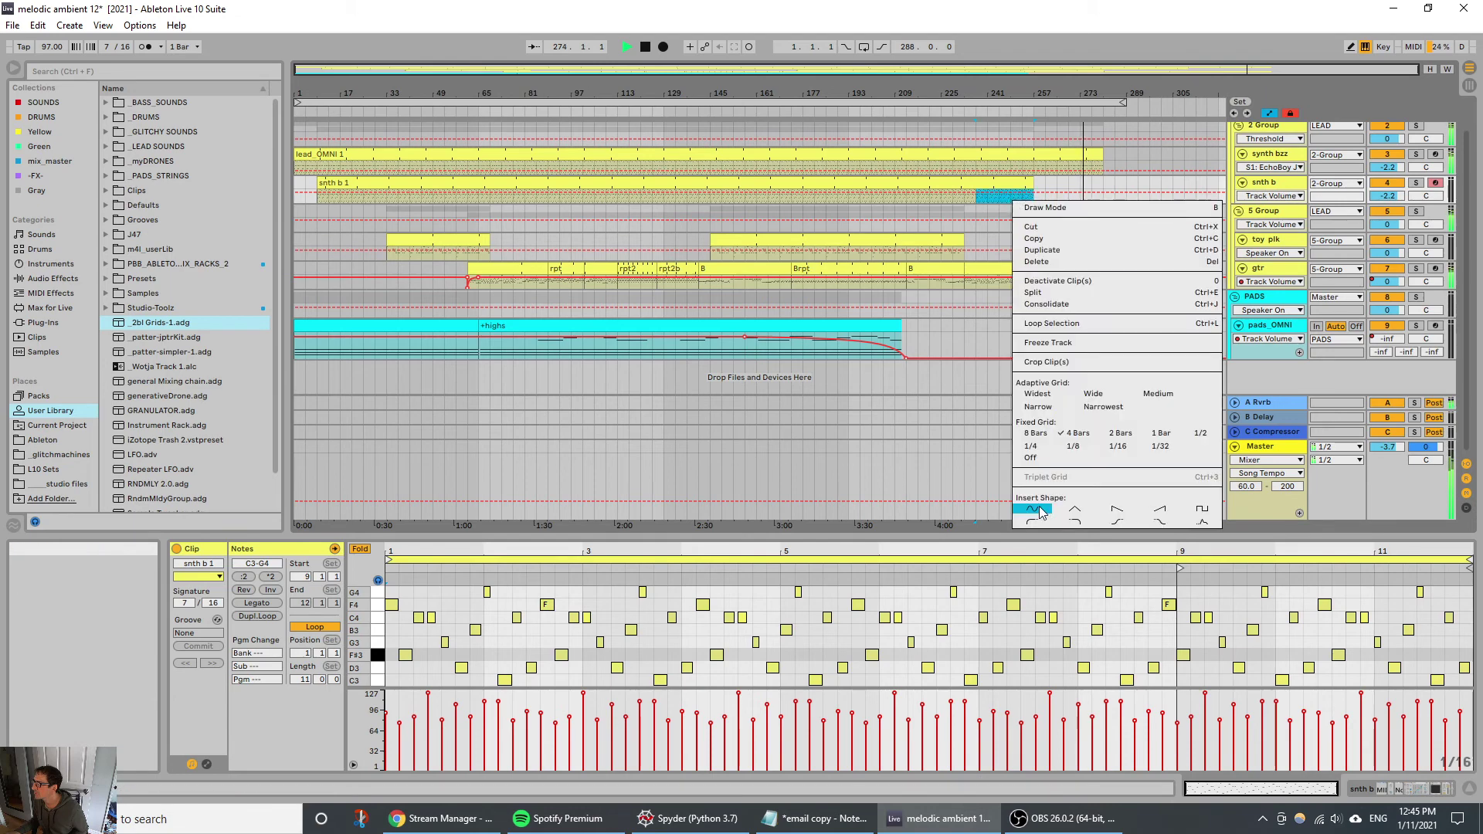
pyautogui.click(1070, 522)
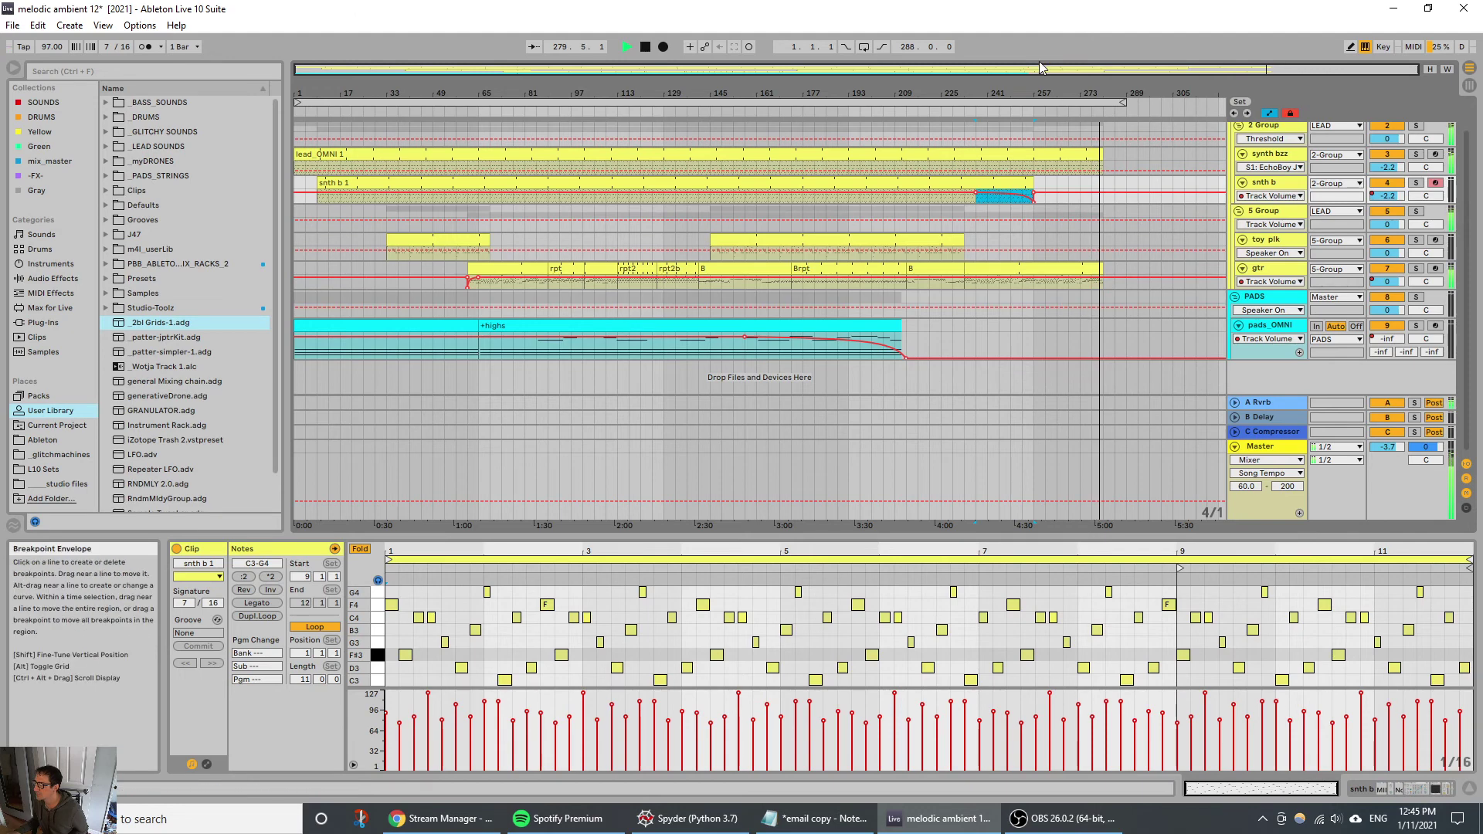
pyautogui.click(992, 114)
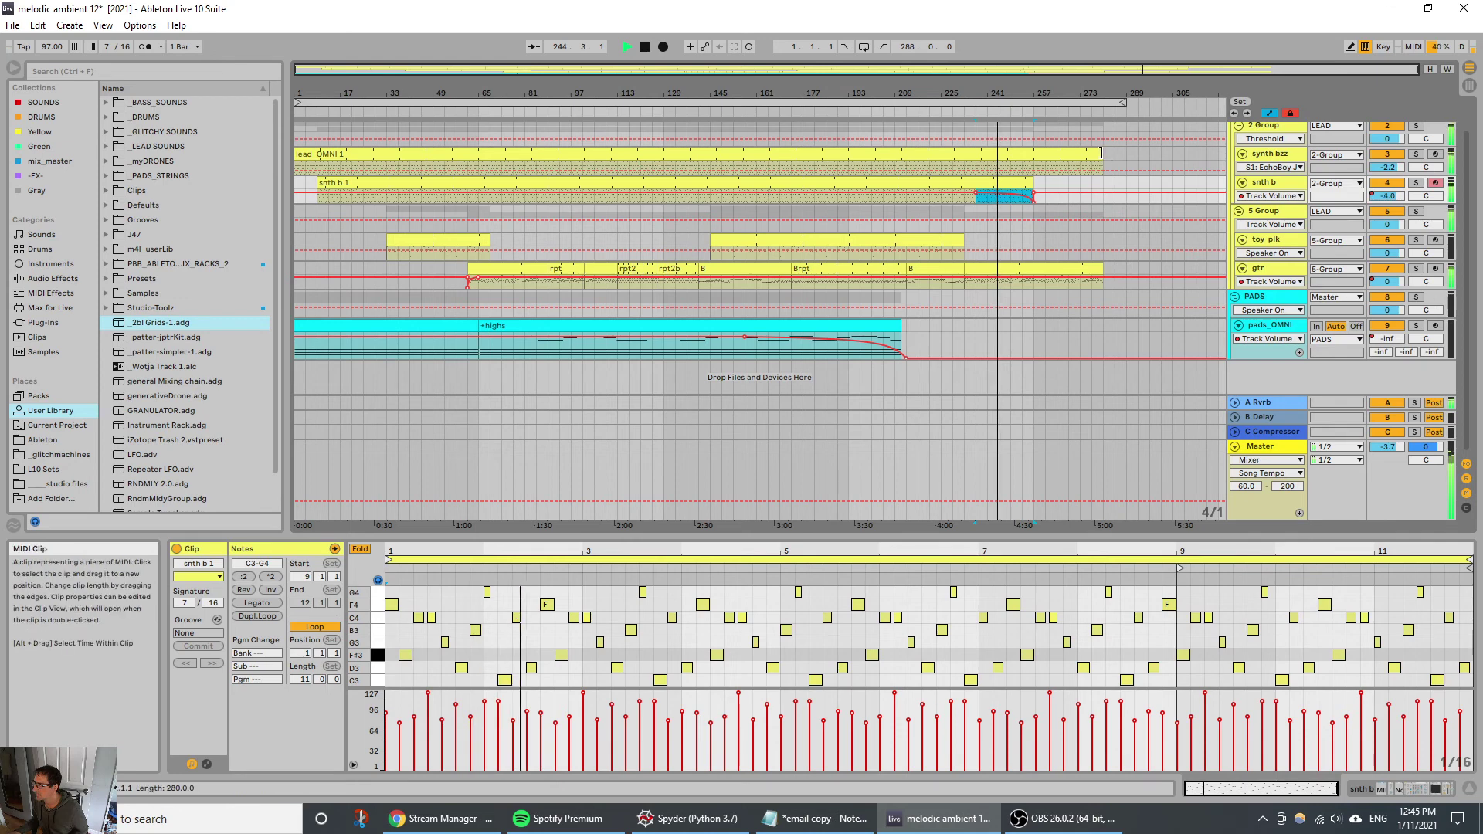
# Step: Extend lead_OMNI 1 and the gtr part to bar 313, placing a copy of the rpt2 clip on gtr from bar 257 to bar 313
pyautogui.moveTo(1101, 153); pyautogui.dragTo(1196, 152)
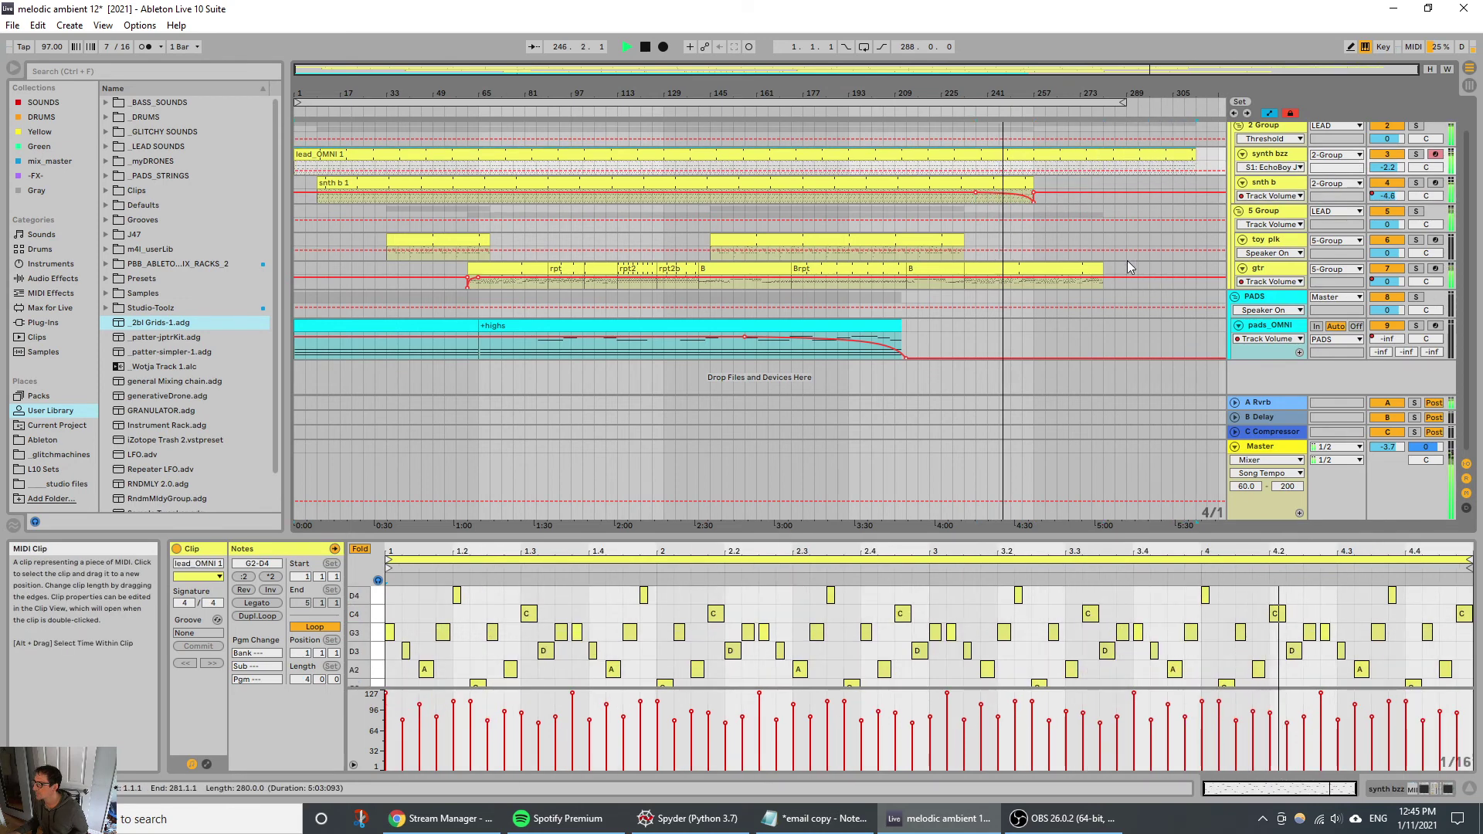
pyautogui.moveTo(1103, 268); pyautogui.dragTo(1196, 272)
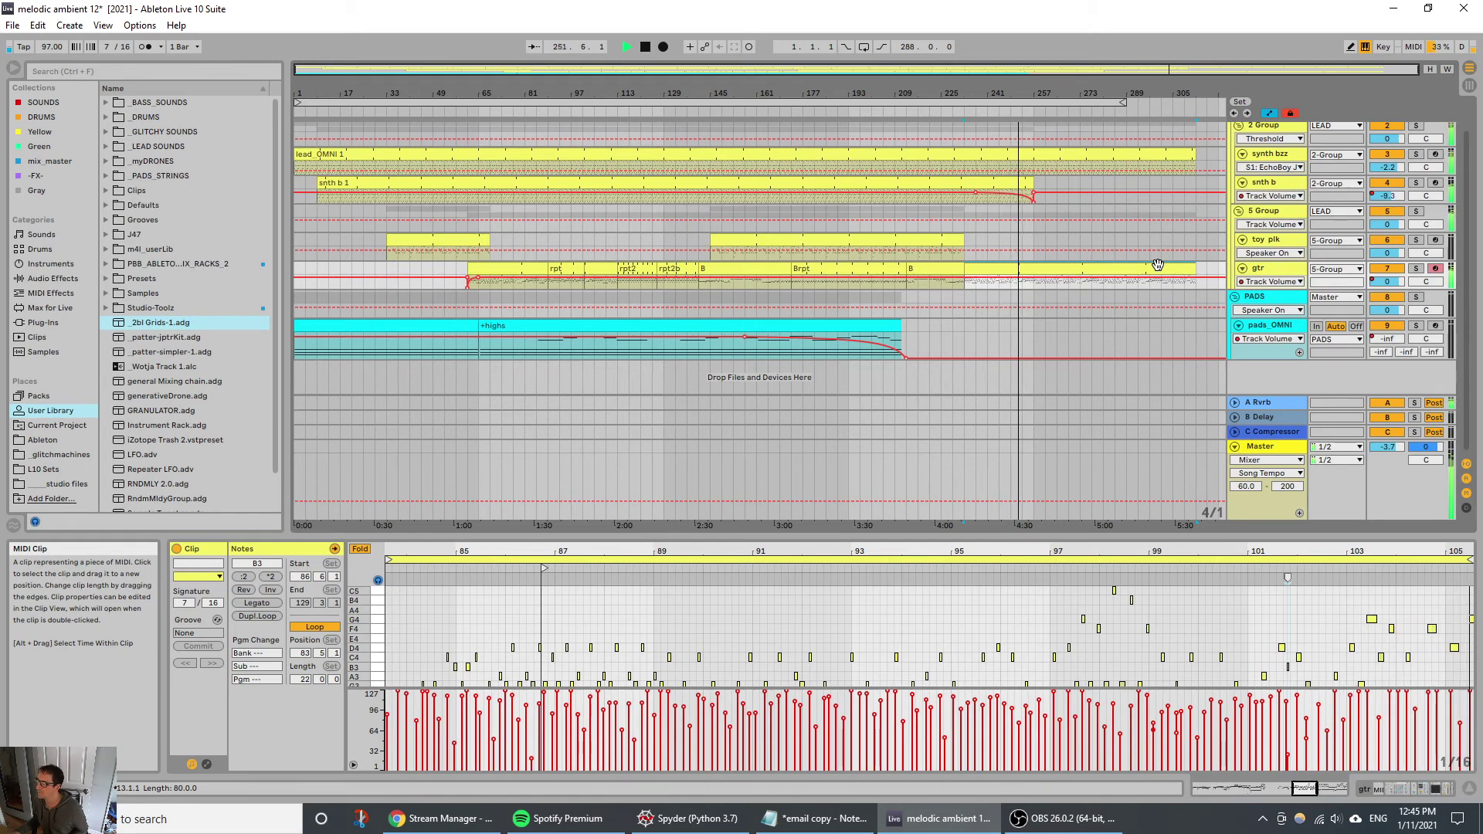
pyautogui.click(638, 269)
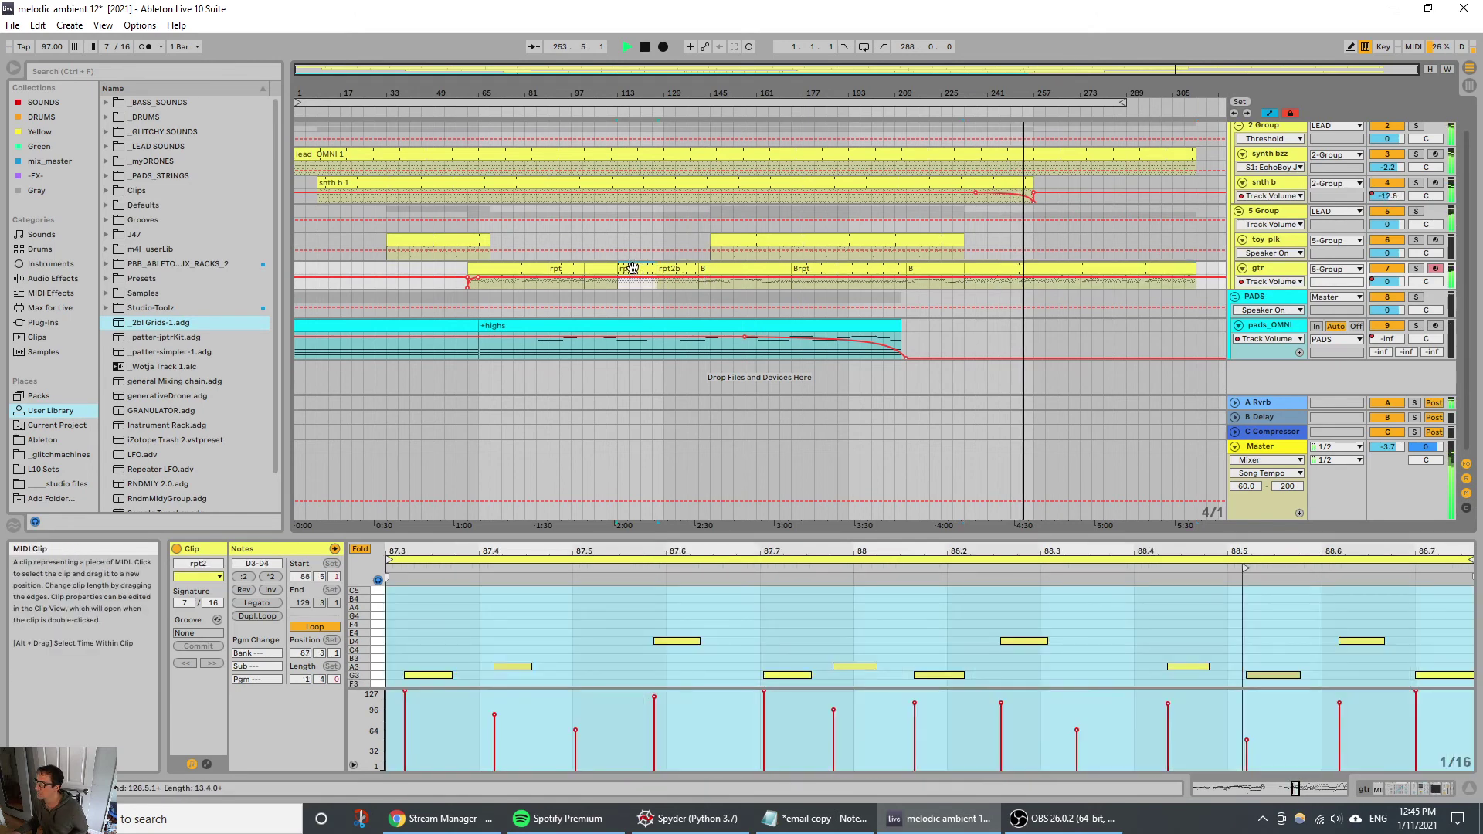
pyautogui.moveTo(631, 268); pyautogui.dragTo(1047, 270)
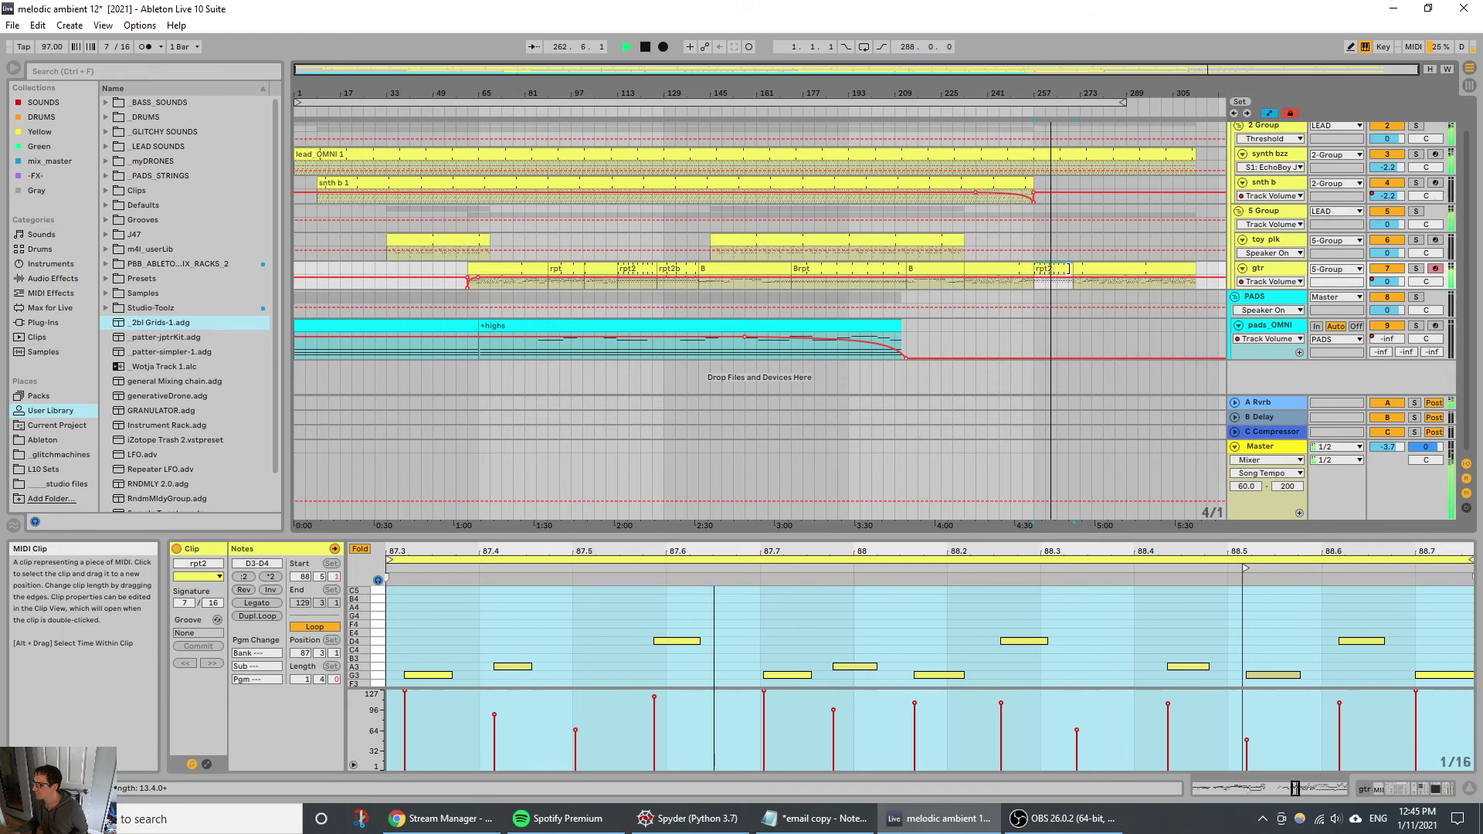
pyautogui.hotkey('shift', 'Tab')
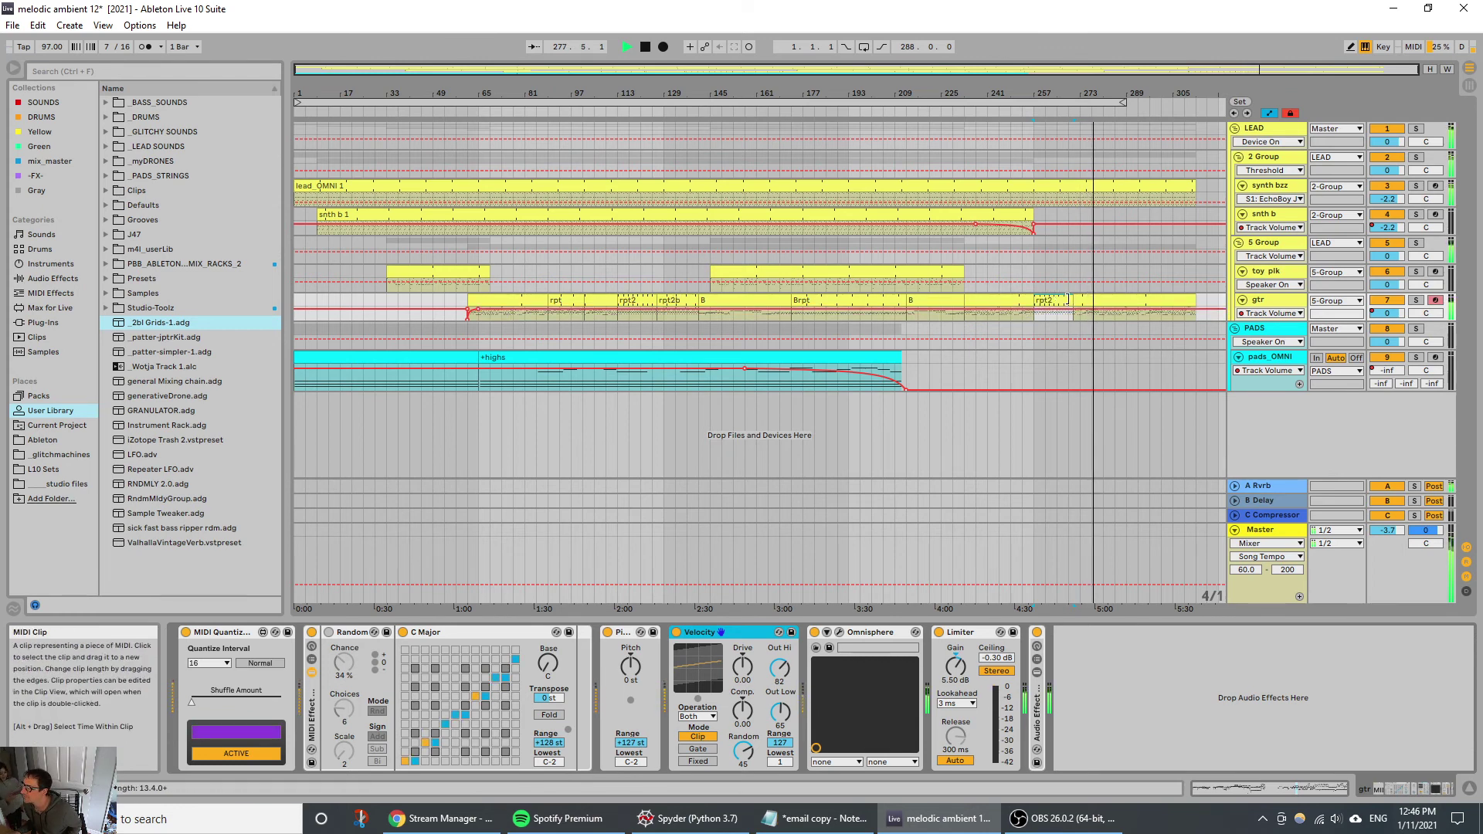
pyautogui.moveTo(1074, 300); pyautogui.dragTo(1196, 301)
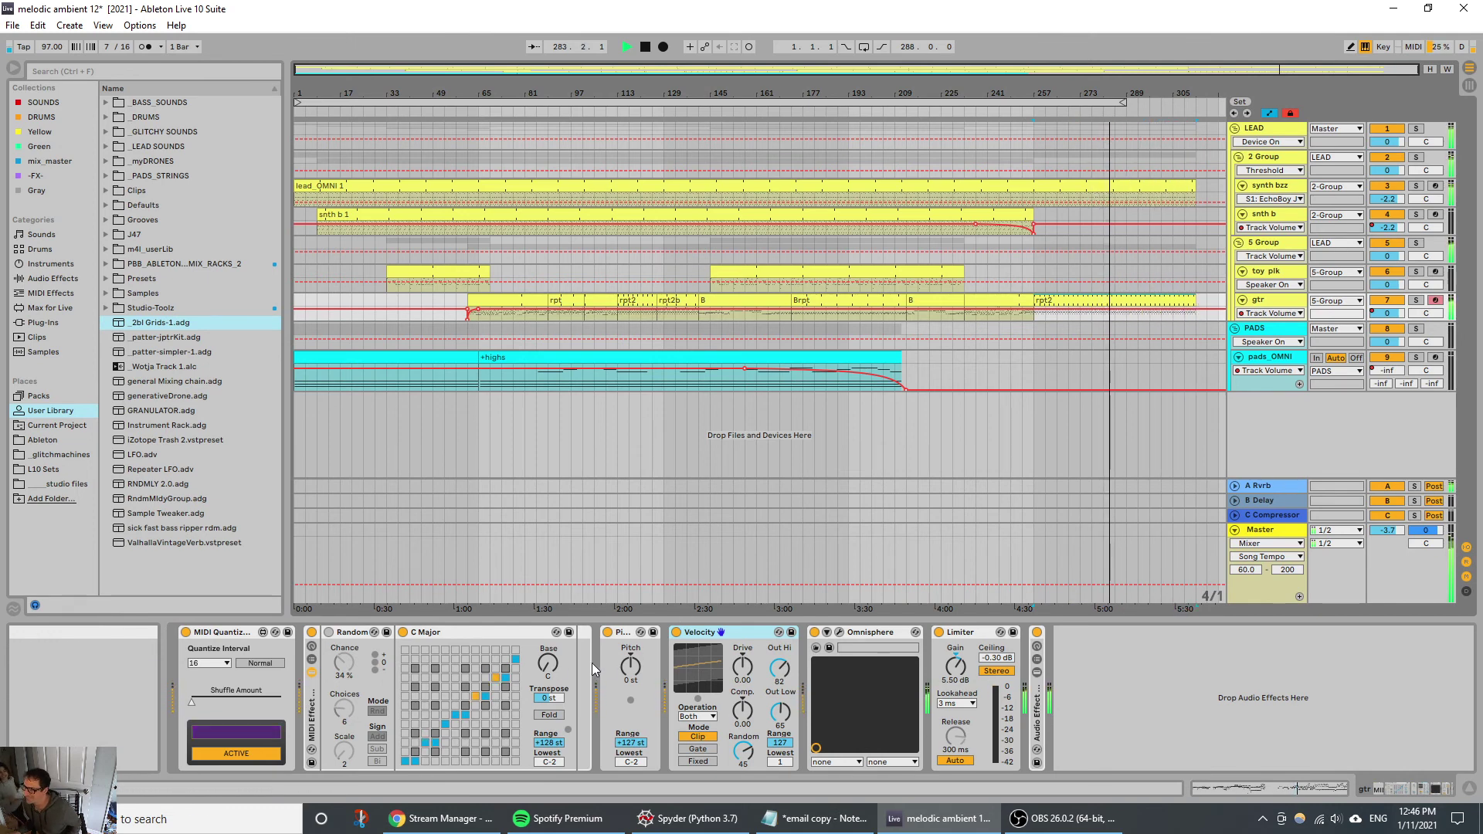
# Step: Enlarge the gtr track and automate the Random device's Chance from 0% at bar 257 up to about 49% at bar 281
pyautogui.click(329, 632)
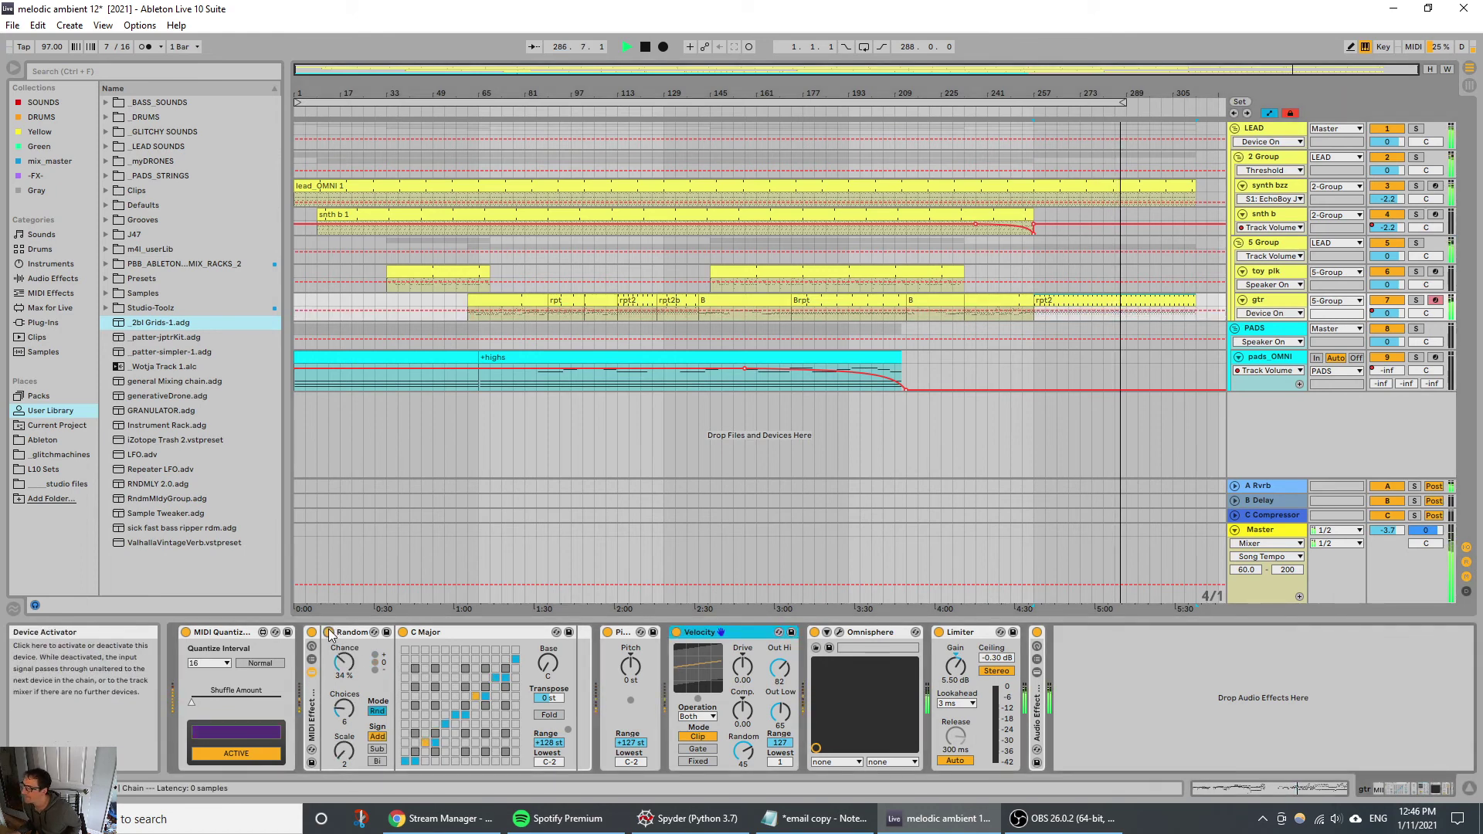
pyautogui.moveTo(344, 663); pyautogui.dragTo(349, 672)
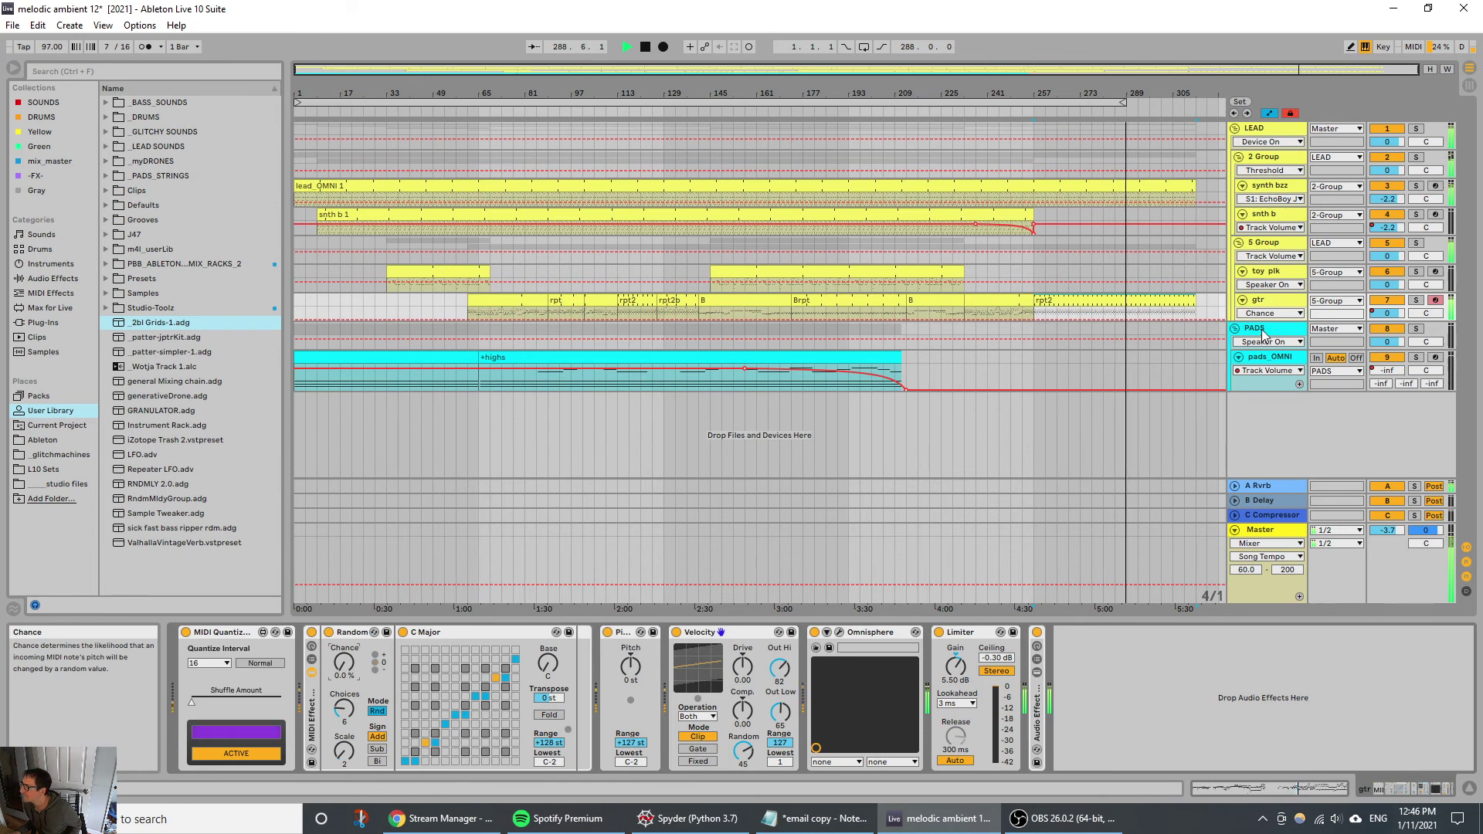
pyautogui.moveTo(1265, 321); pyautogui.dragTo(1259, 427)
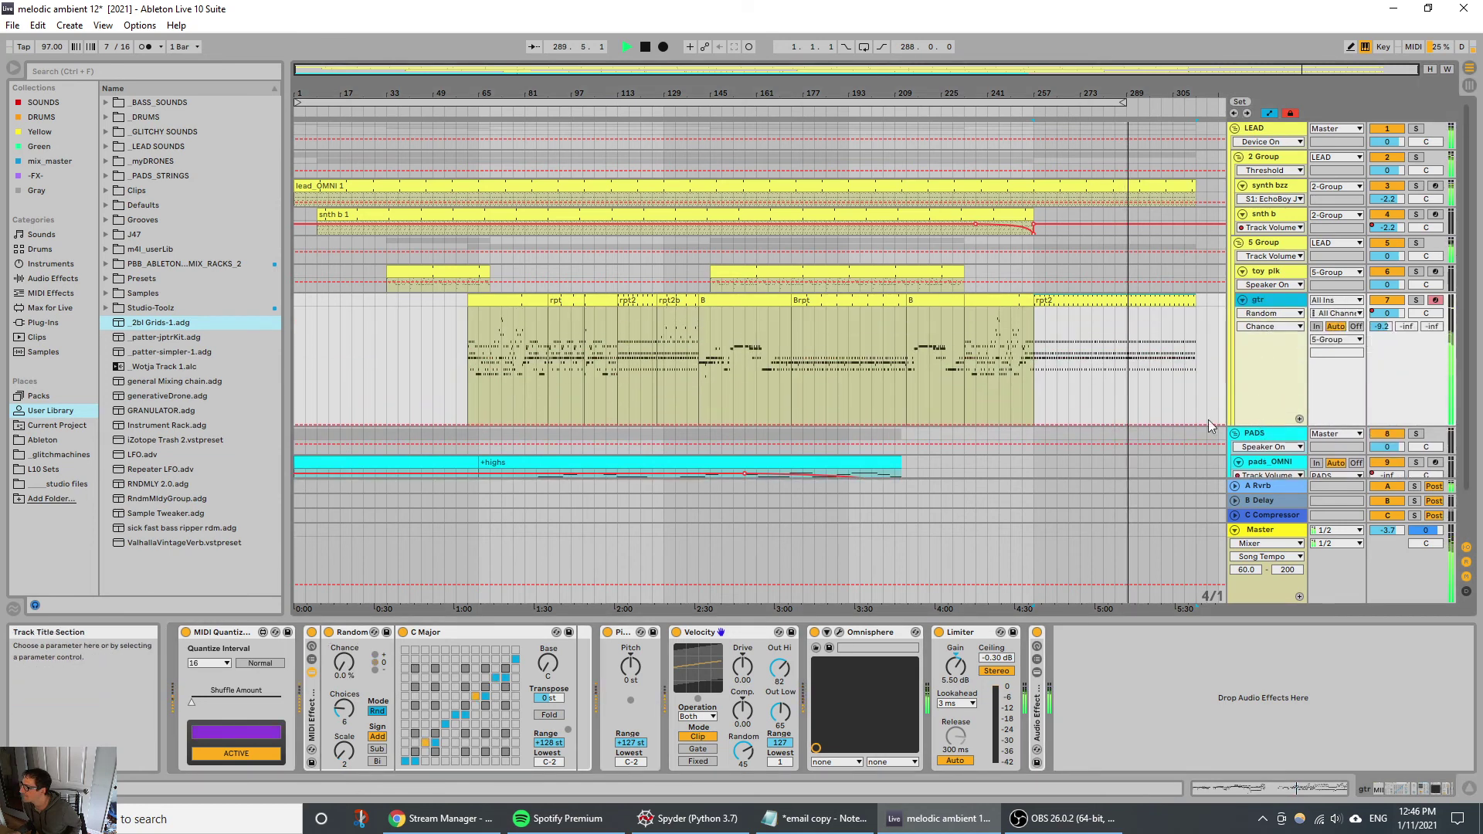
pyautogui.click(1028, 424)
pyautogui.moveTo(1040, 424); pyautogui.dragTo(1103, 367)
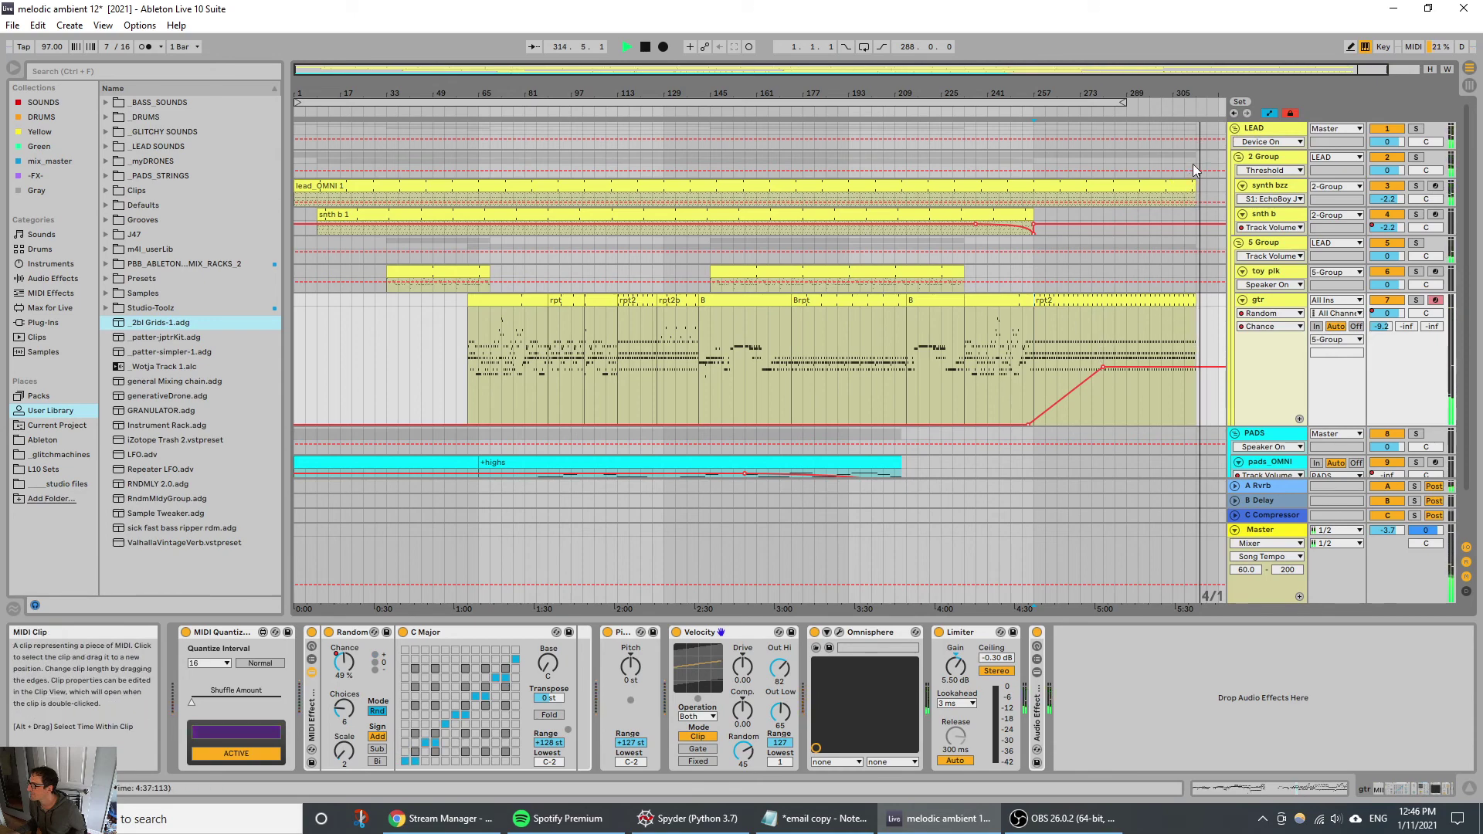
# Step: Extend the lead_OMNI 1 clip and the copied rpt2 clip on gtr to bar 389
pyautogui.moveTo(1194, 185); pyautogui.dragTo(1118, 187)
pyautogui.moveTo(899, 298); pyautogui.dragTo(1115, 301)
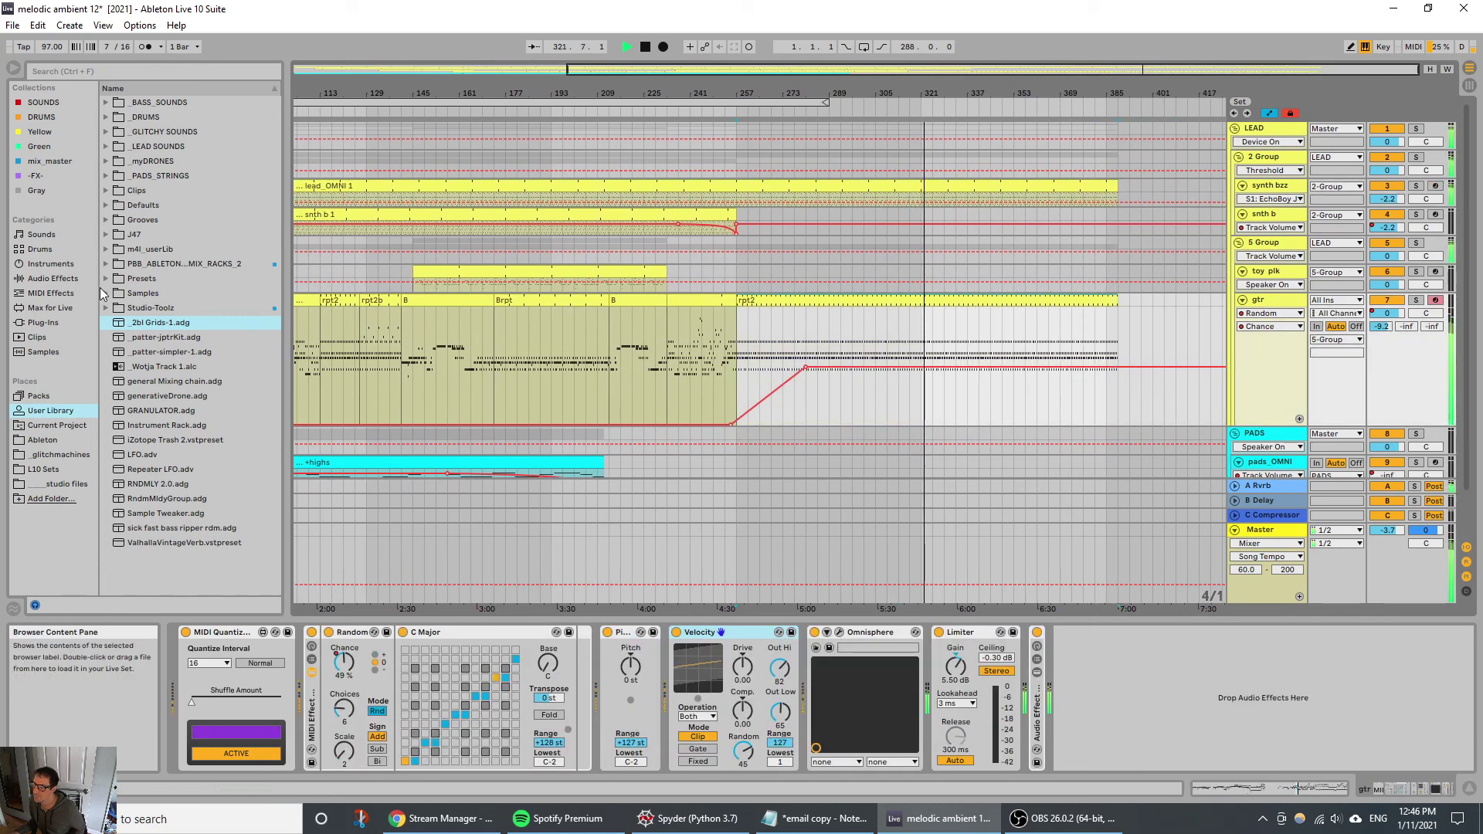
# Step: Add Note Probability to gtr and automate its Skip Probability from 0% at bar 281 to 57.9% at bar 313 and 72.4% at bar 333
pyautogui.click(35, 175)
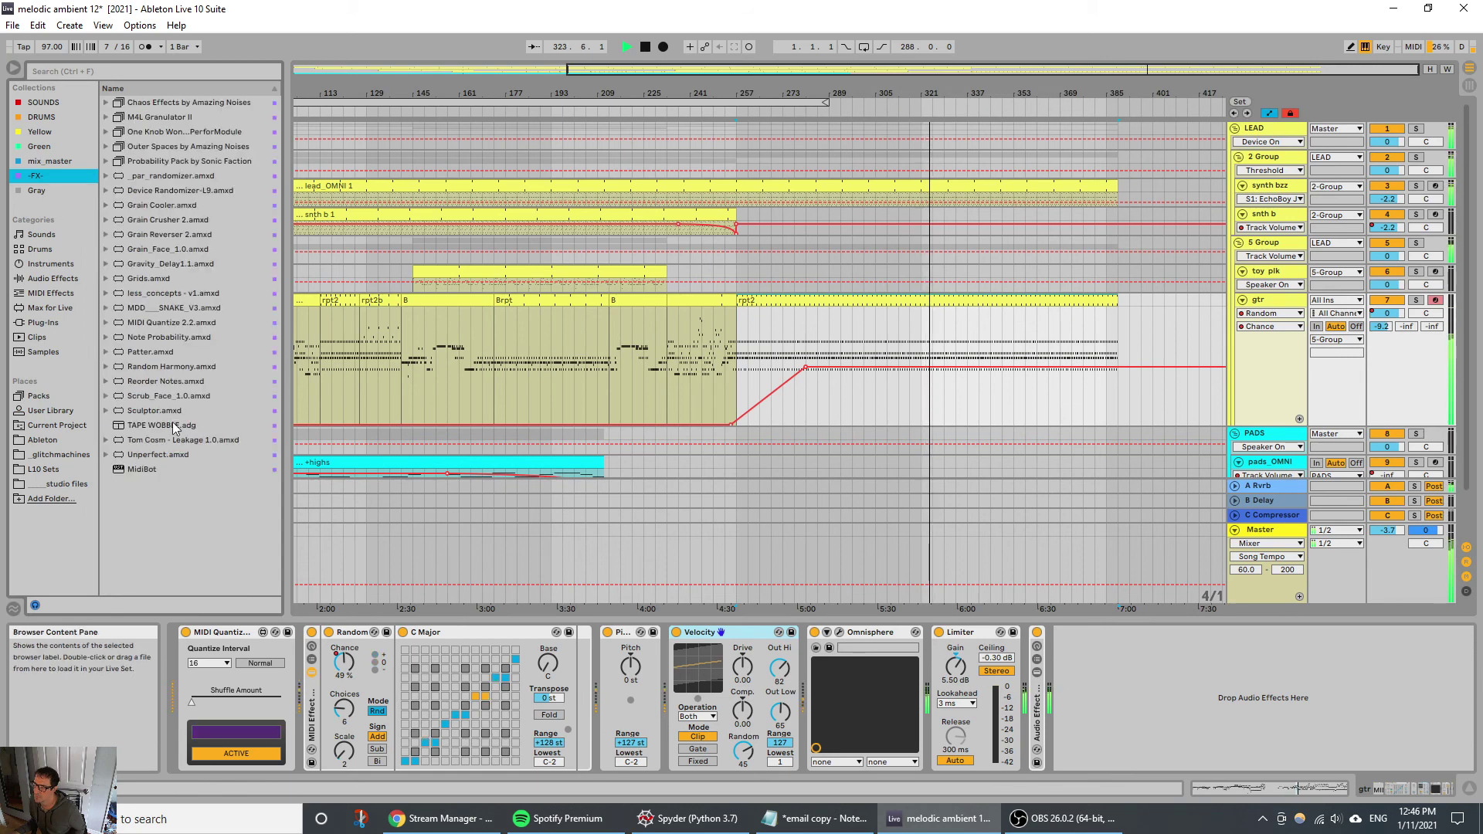
pyautogui.doubleClick(173, 340)
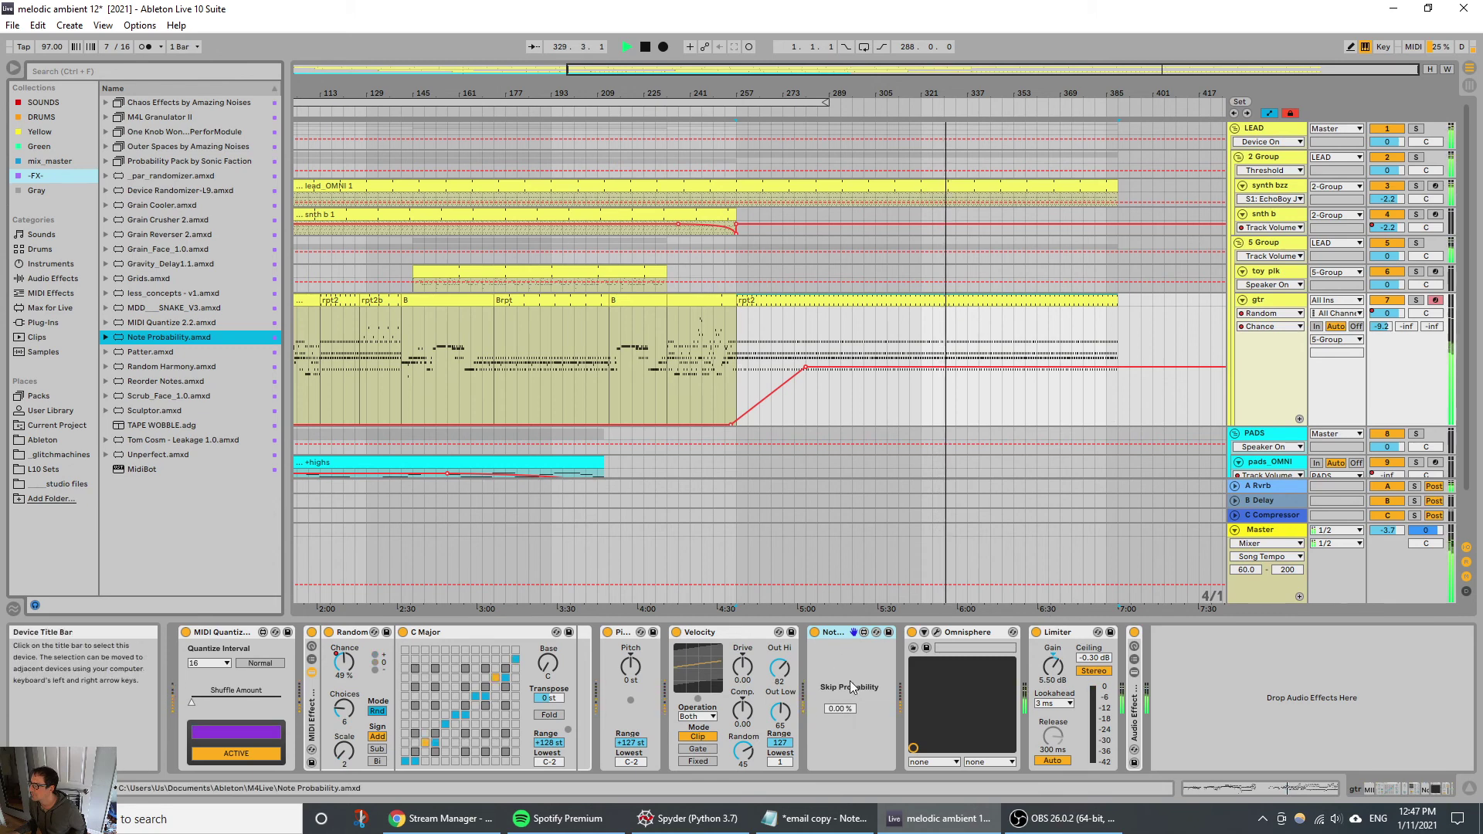
pyautogui.moveTo(840, 708)
pyautogui.mouseDown()
pyautogui.moveTo(839, 695)
pyautogui.moveTo(839, 711)
pyautogui.mouseUp()
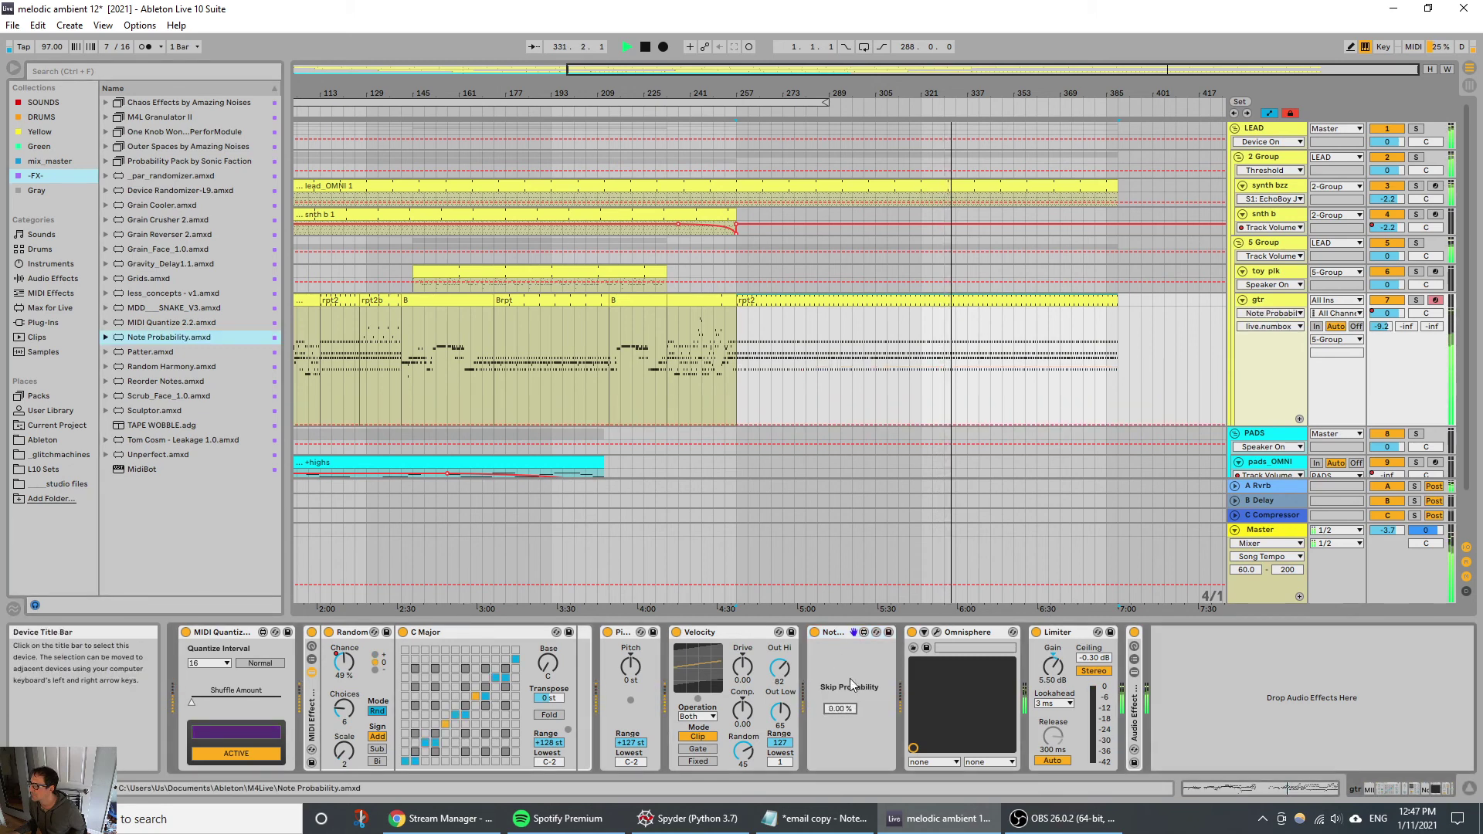
pyautogui.click(854, 424)
pyautogui.moveTo(854, 425); pyautogui.dragTo(898, 358)
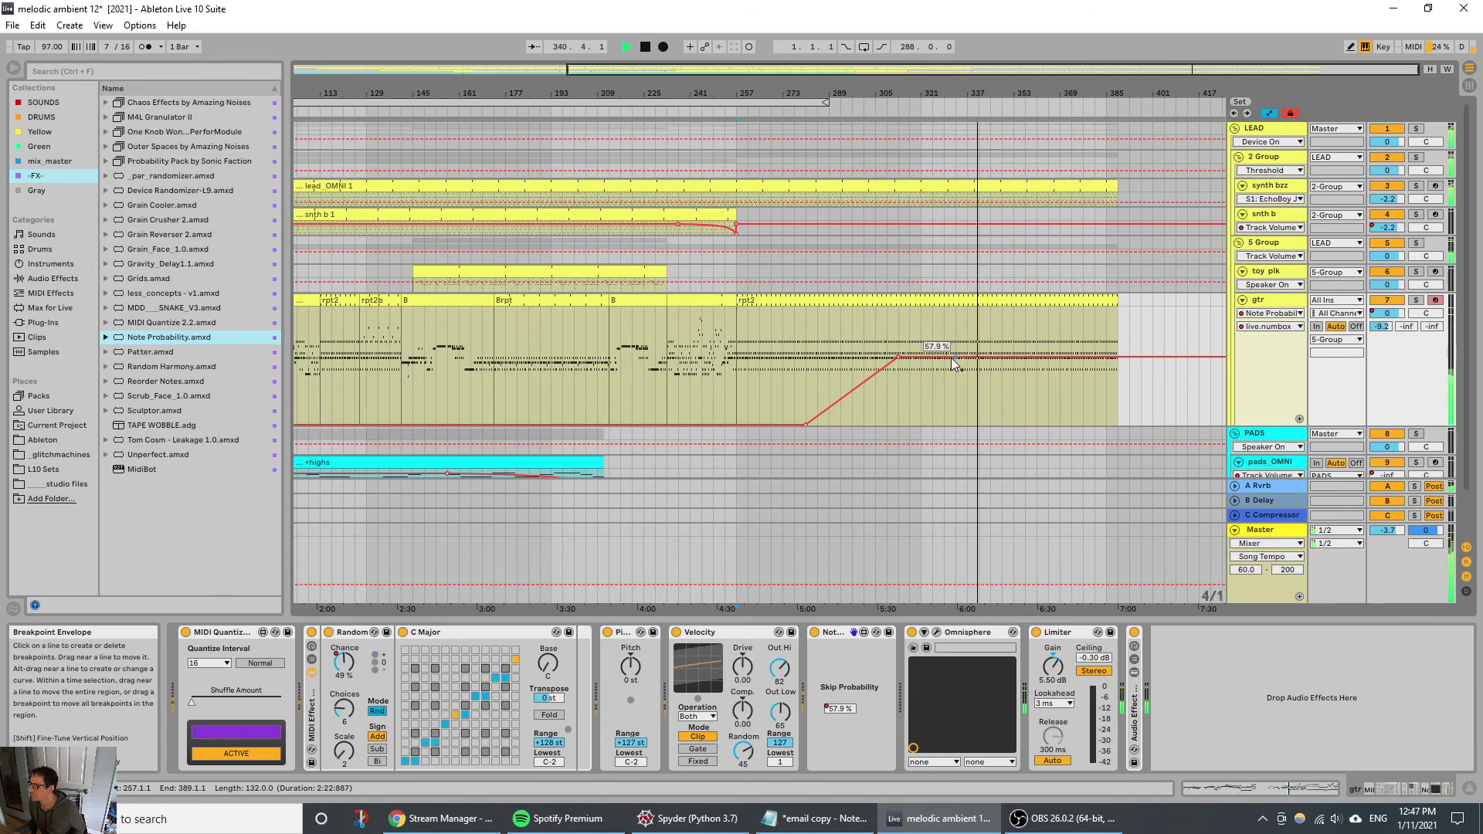
pyautogui.moveTo(952, 358); pyautogui.dragTo(952, 341)
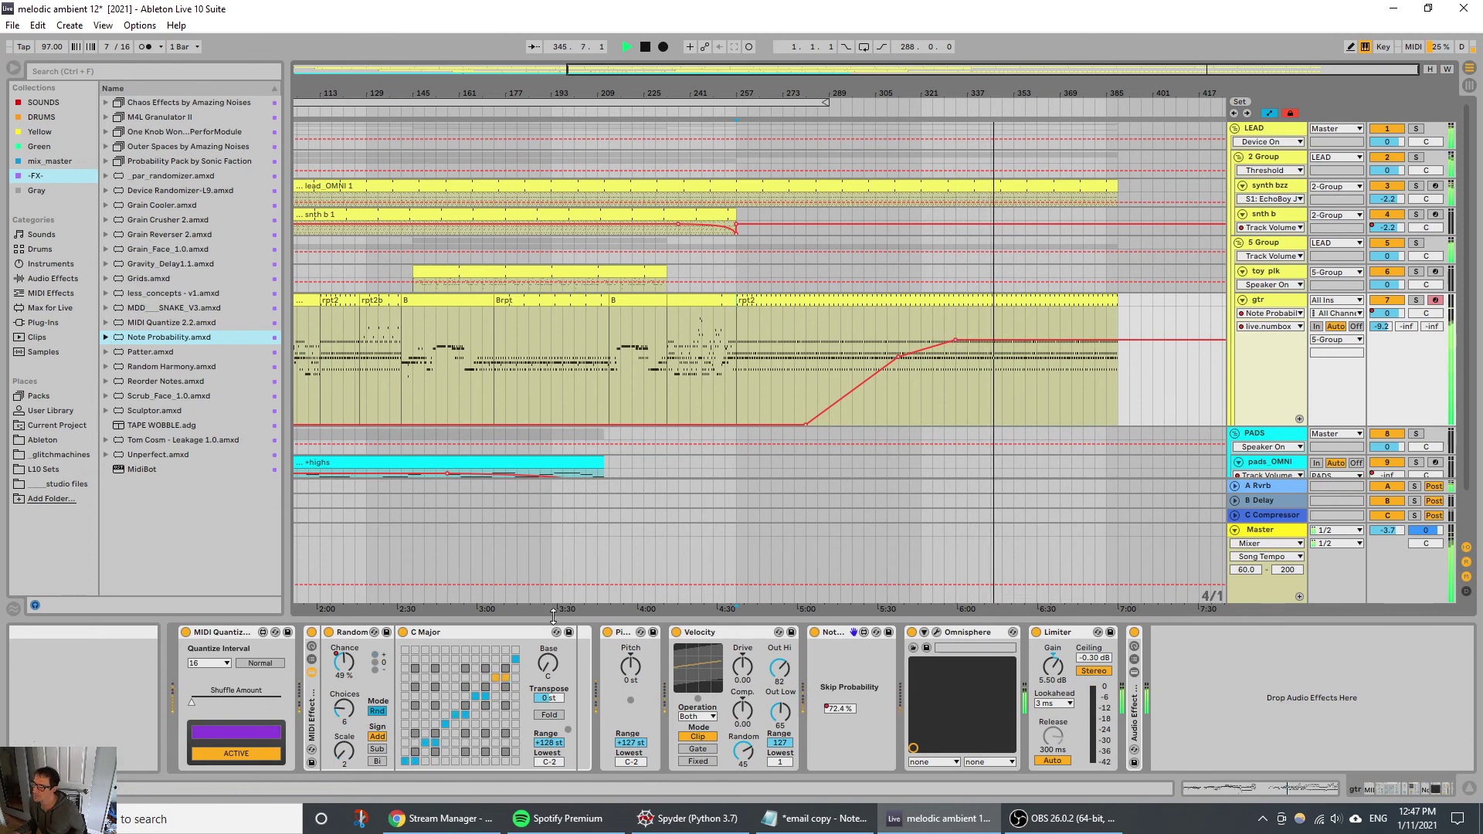
# Step: Add the Soundtoys EffectRack plug-in to gtr, load EchoBoy Jr. into it and adjust the echo's Mix
pyautogui.click(43, 322)
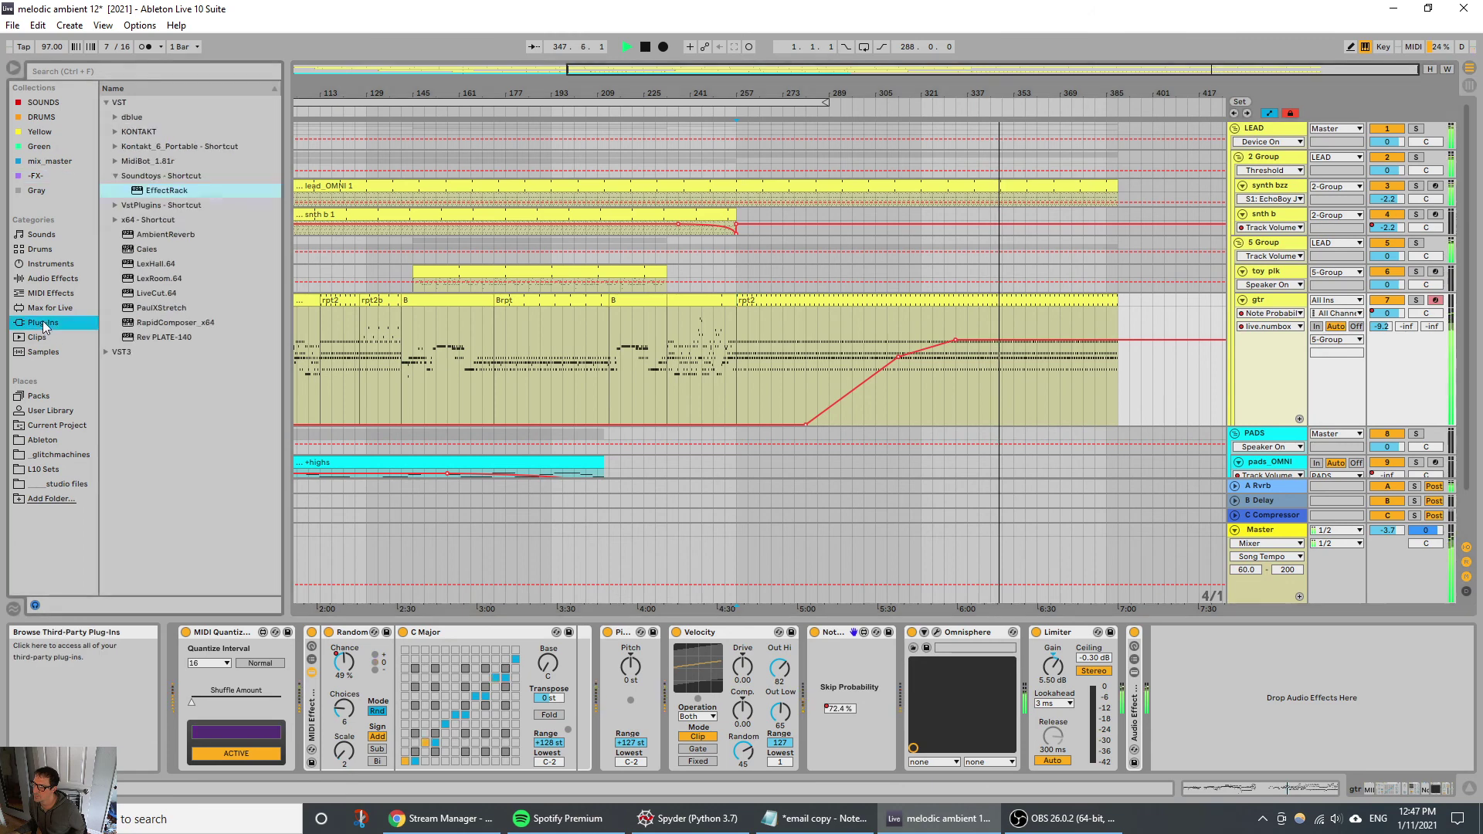
pyautogui.click(160, 190)
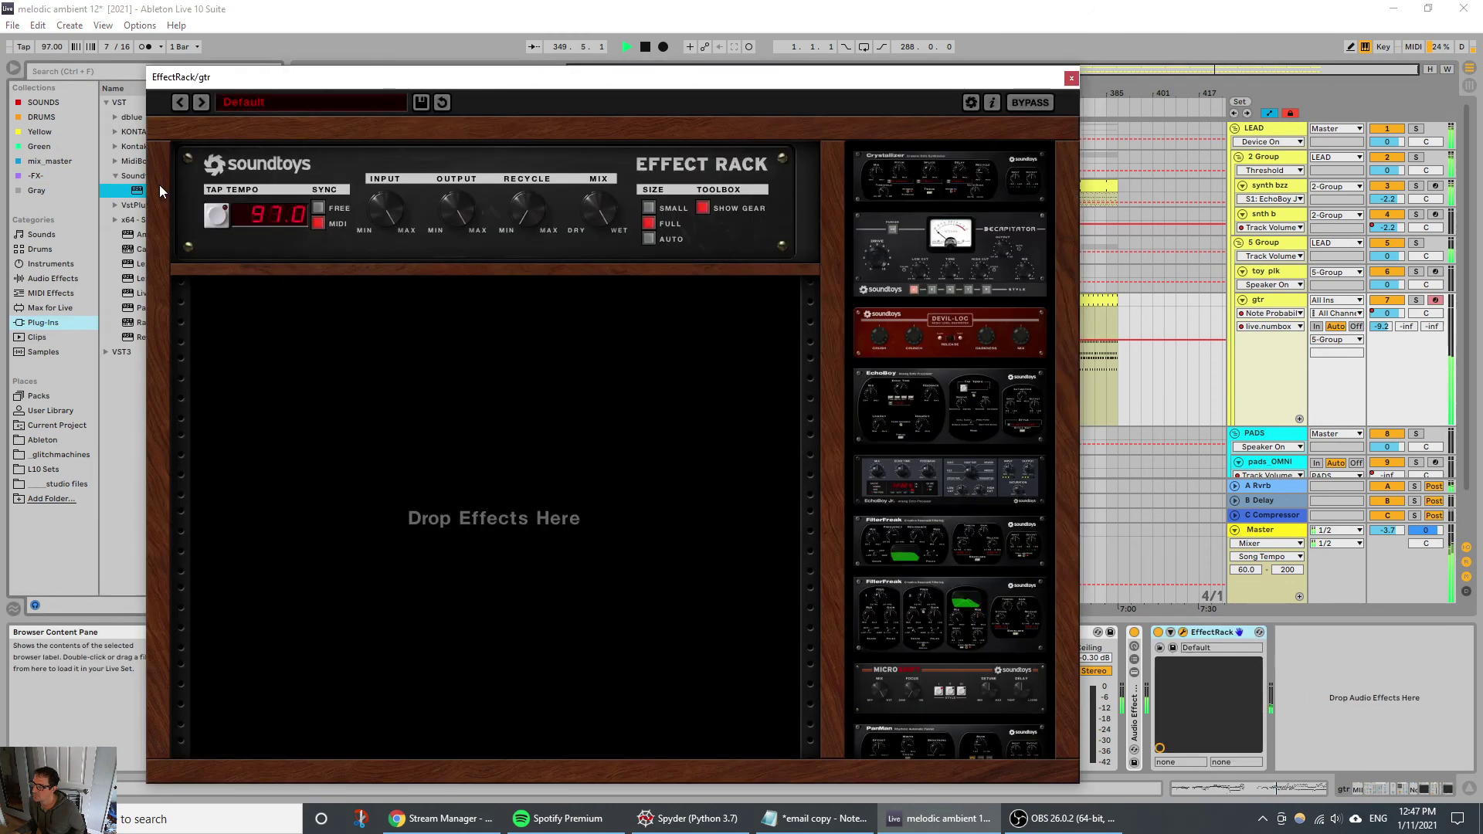
pyautogui.moveTo(957, 474); pyautogui.dragTo(481, 383)
pyautogui.moveTo(252, 330); pyautogui.dragTo(248, 306)
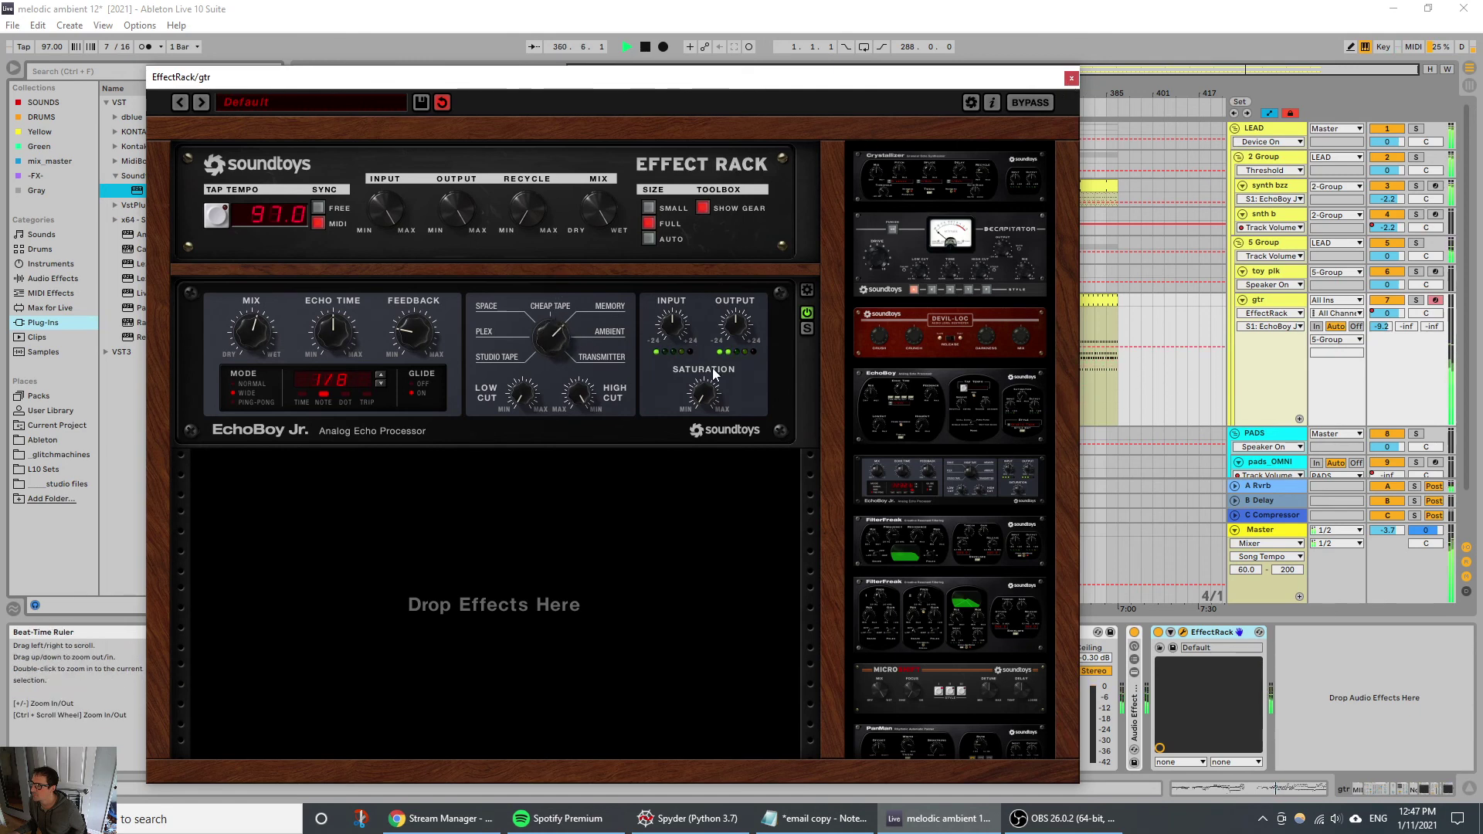
pyautogui.click(1070, 78)
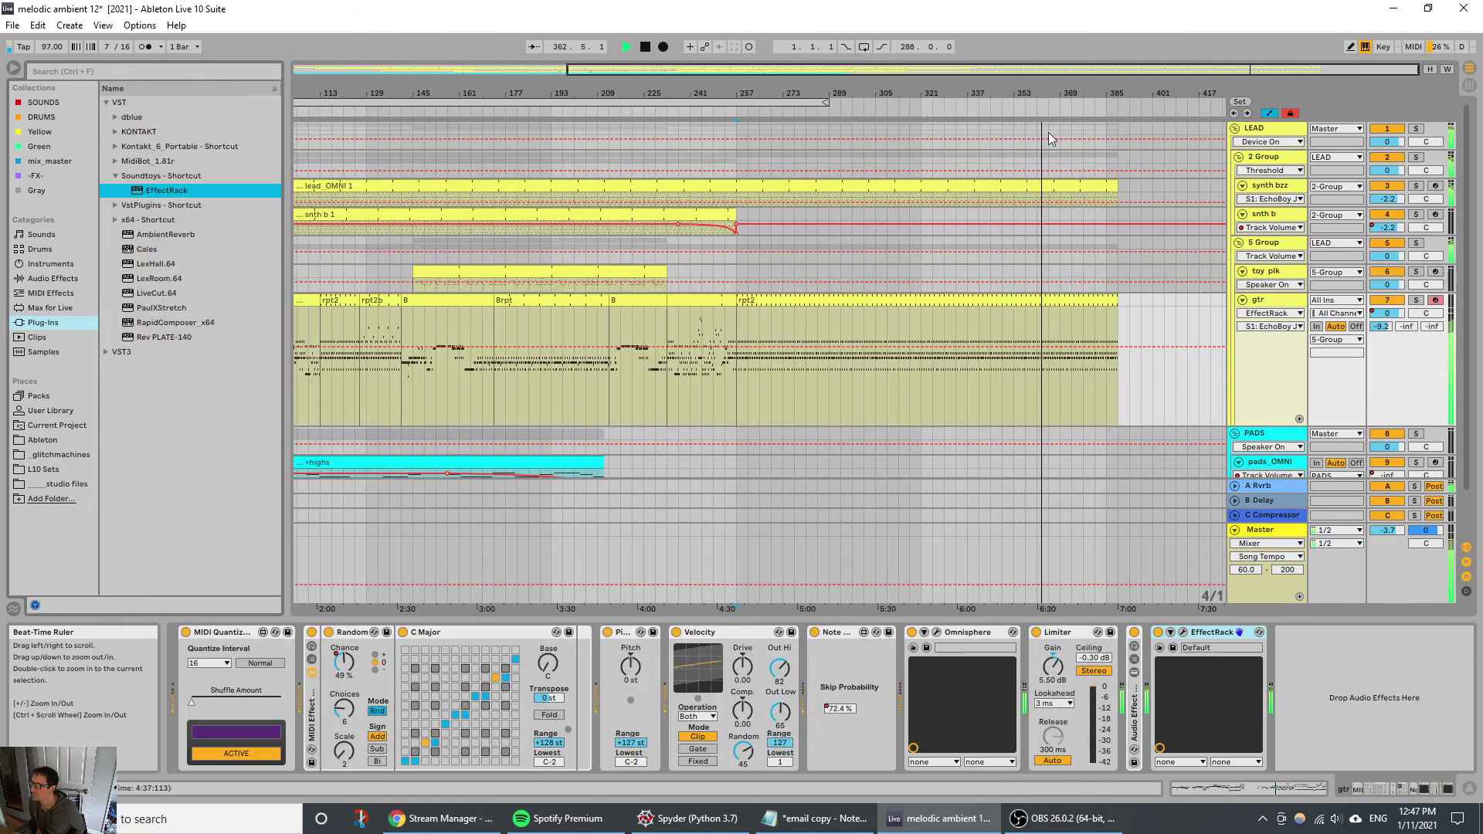
# Step: Automate EchoBoy Jr.'s Mix on gtr with a rise from fully dry at bar 257 up to bar 289, and try a slightly higher Mix
pyautogui.click(777, 115)
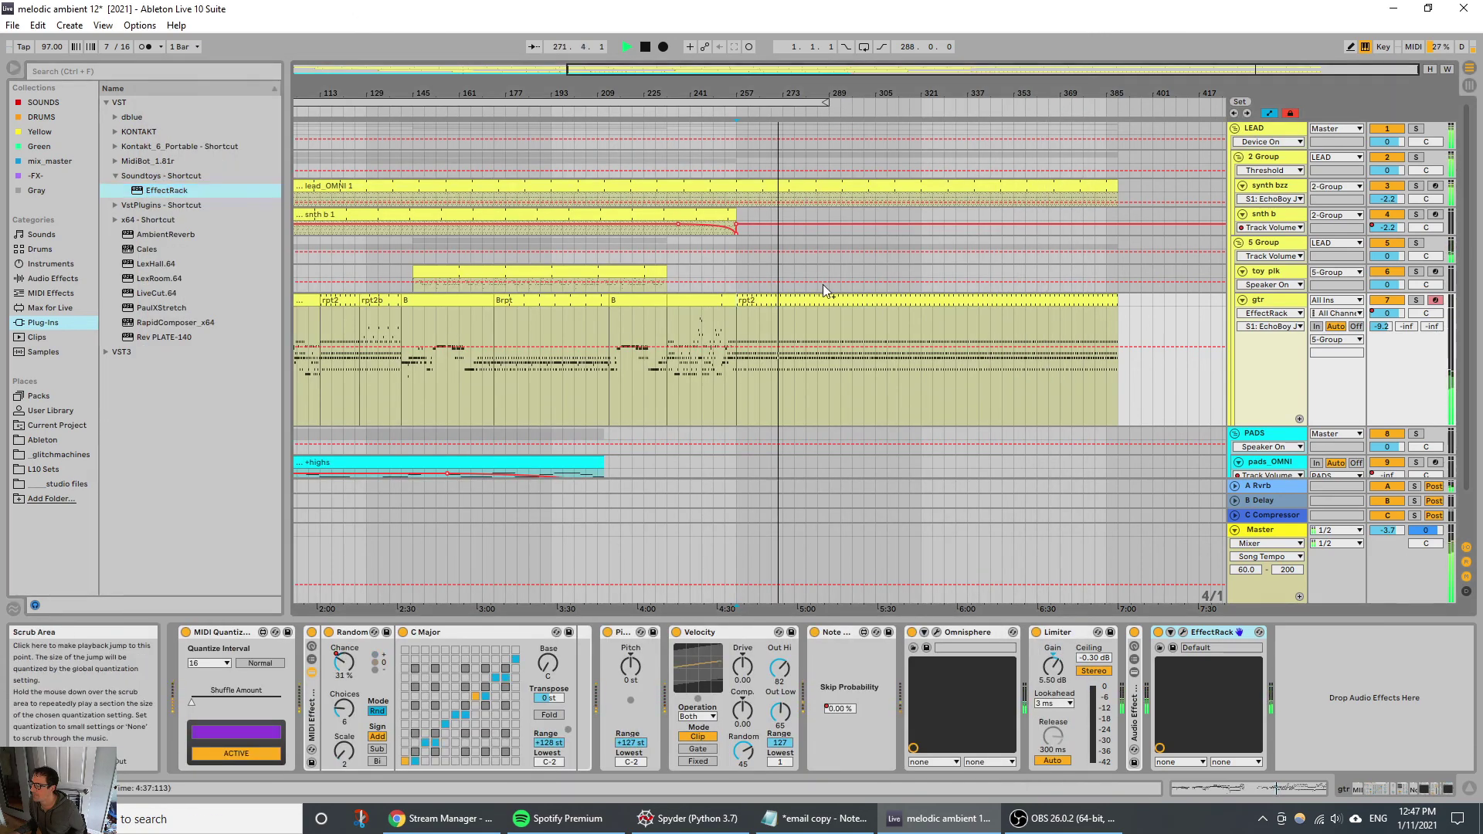
pyautogui.click(1173, 647)
pyautogui.moveTo(833, 90); pyautogui.dragTo(1135, 472)
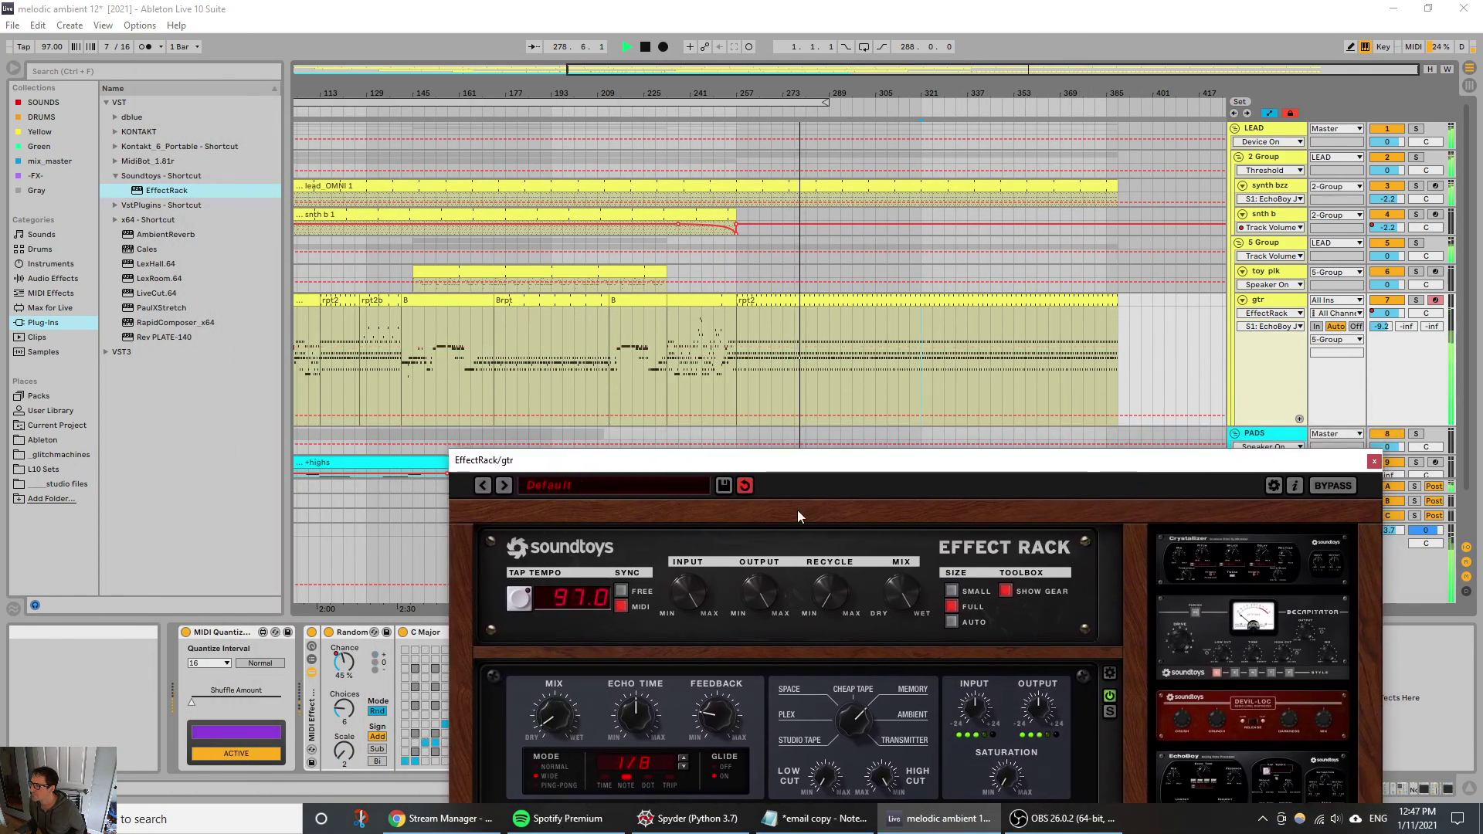
pyautogui.moveTo(737, 416); pyautogui.dragTo(829, 362)
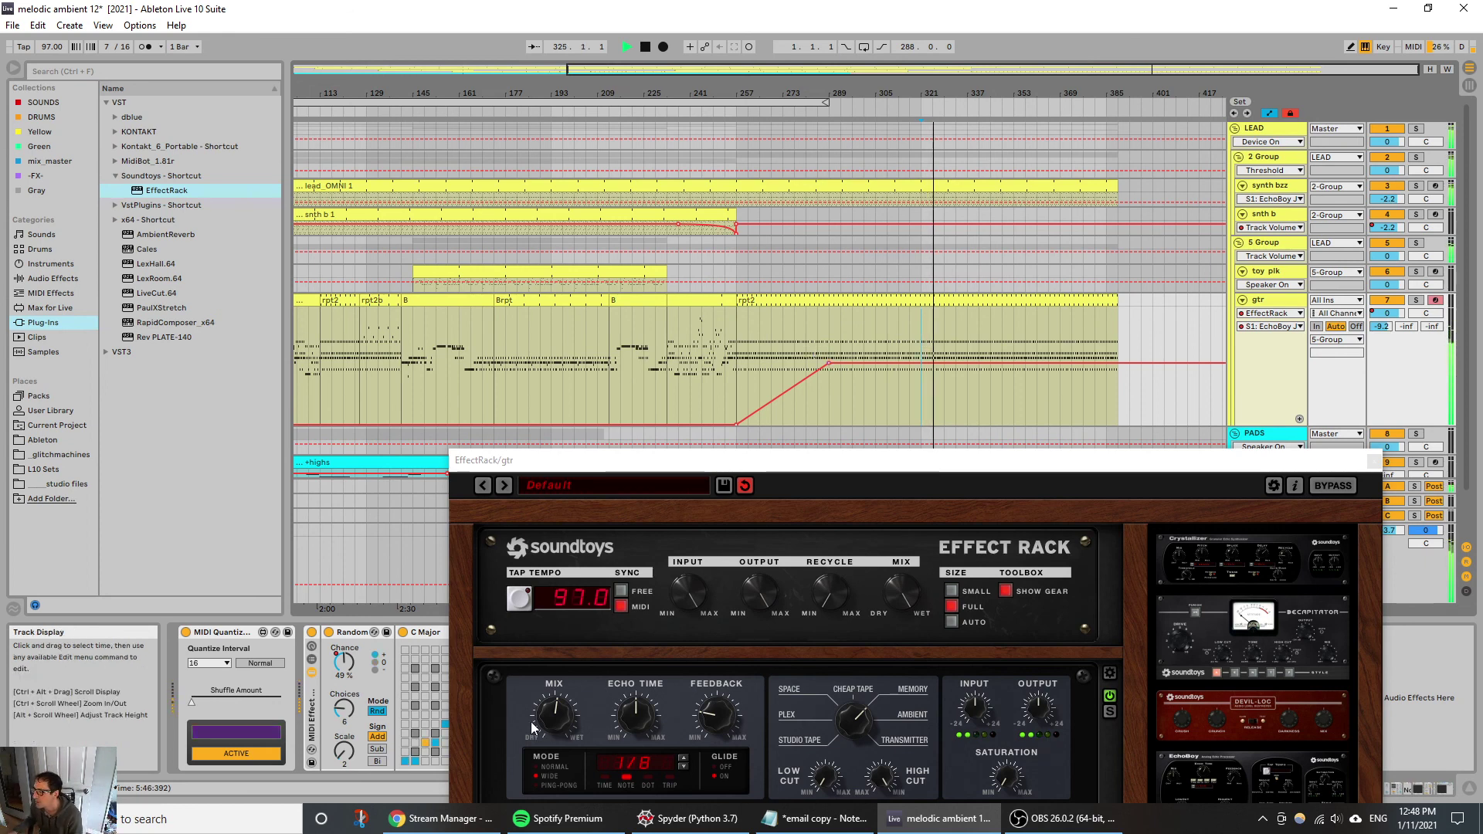
pyautogui.moveTo(554, 716); pyautogui.dragTo(558, 695)
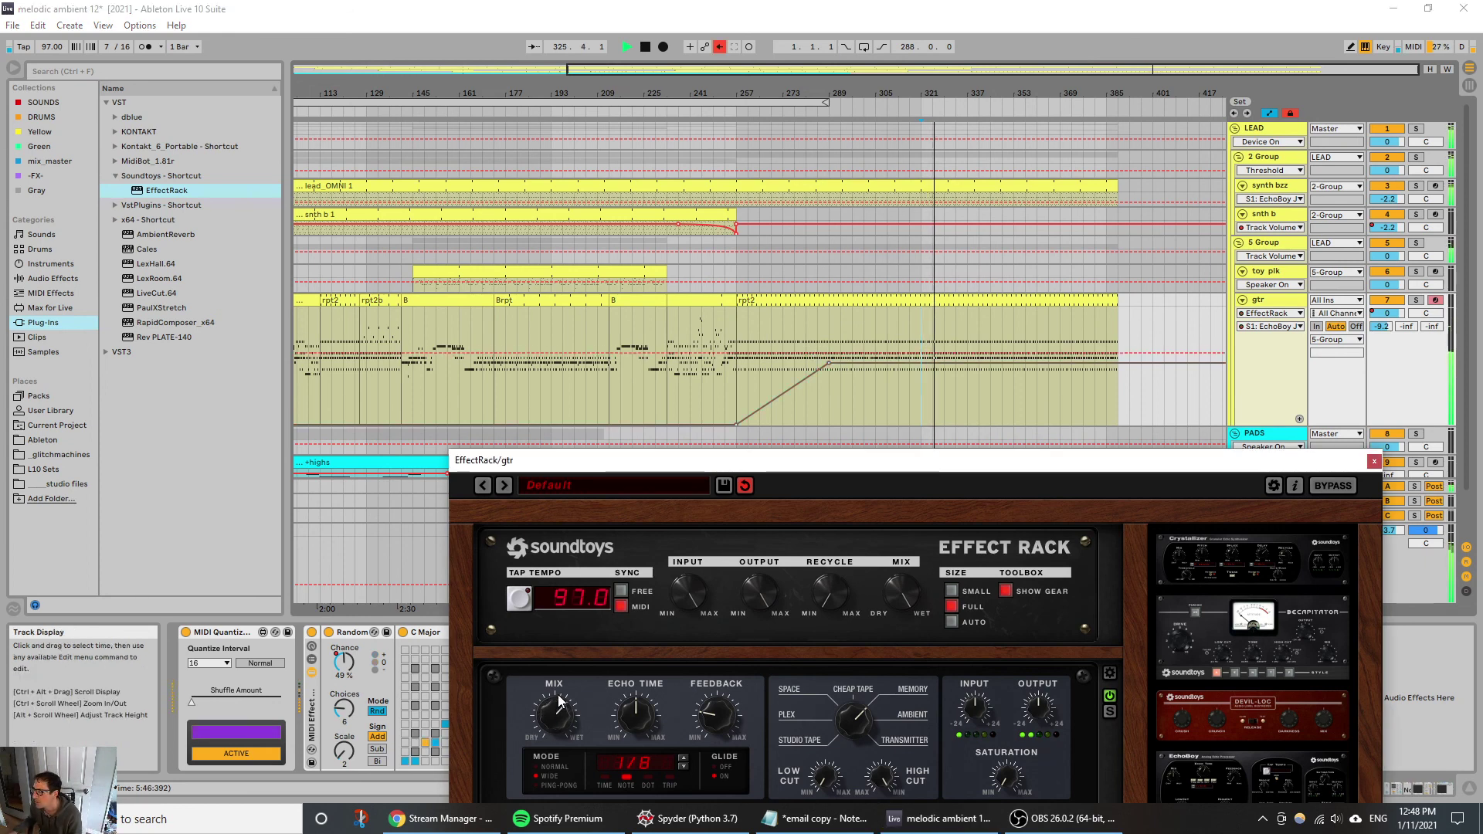
# Step: Raise EchoBoy Jr.'s Feedback on gtr and readjust its Mix while the ending plays
pyautogui.click(642, 717)
pyautogui.moveTo(708, 704); pyautogui.dragTo(702, 651)
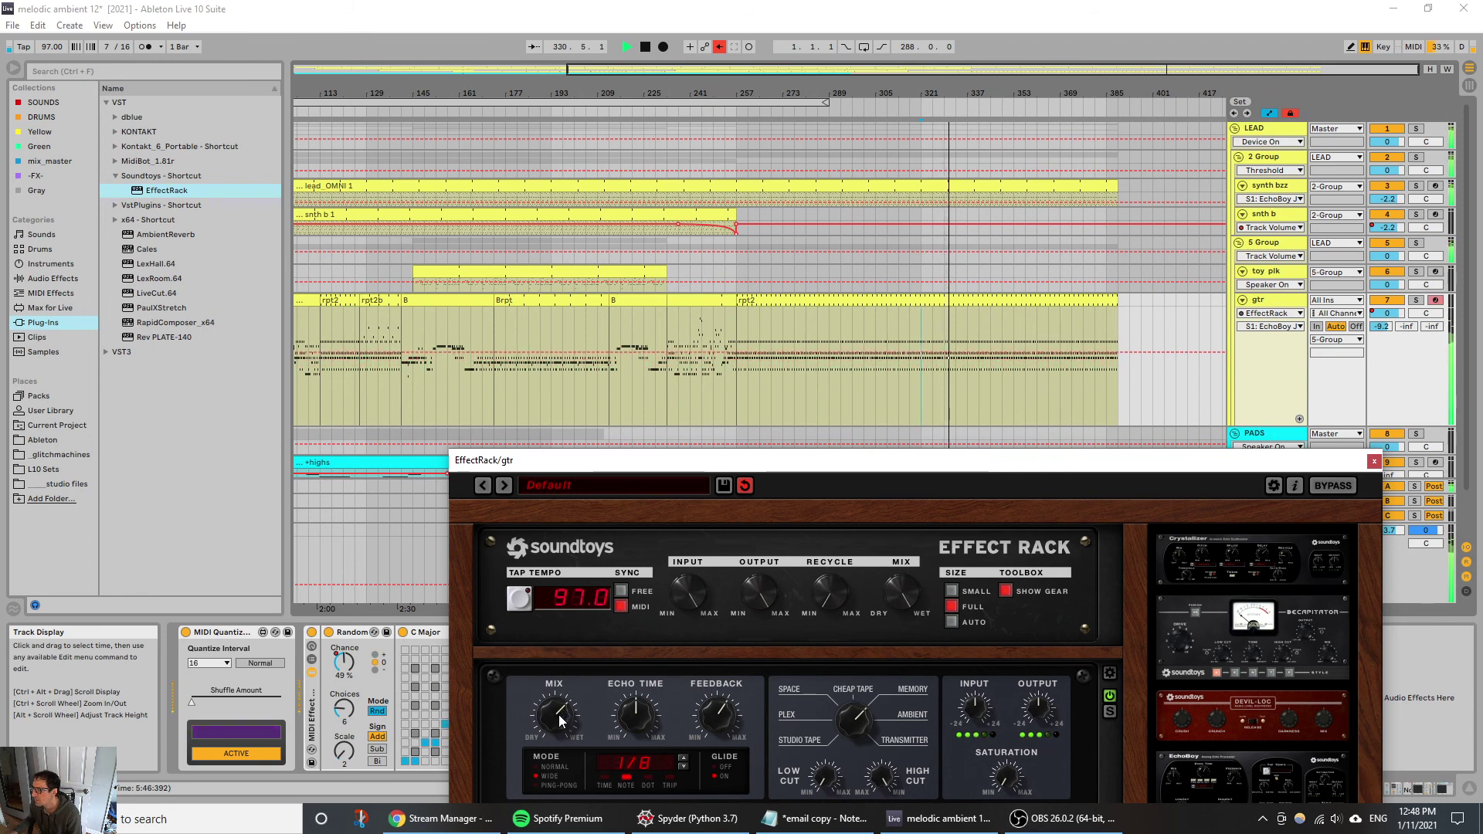
pyautogui.moveTo(706, 704); pyautogui.dragTo(708, 731)
pyautogui.moveTo(567, 712); pyautogui.dragTo(568, 720)
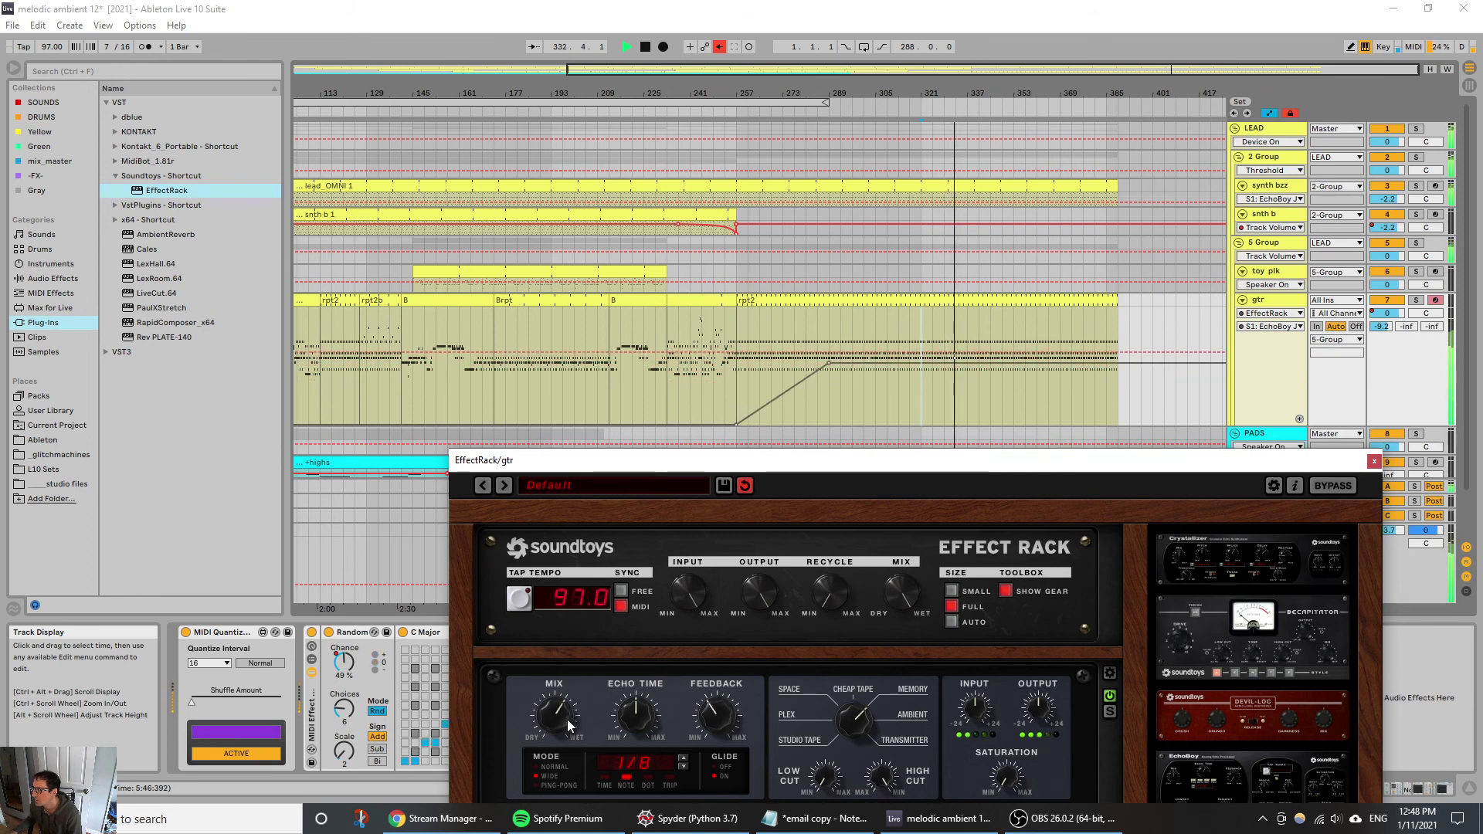
# Step: Raise gtr's echo Mix breakpoint at bar 289 to 0.57, turn off automation arming and close the plug-in window
pyautogui.moveTo(831, 371)
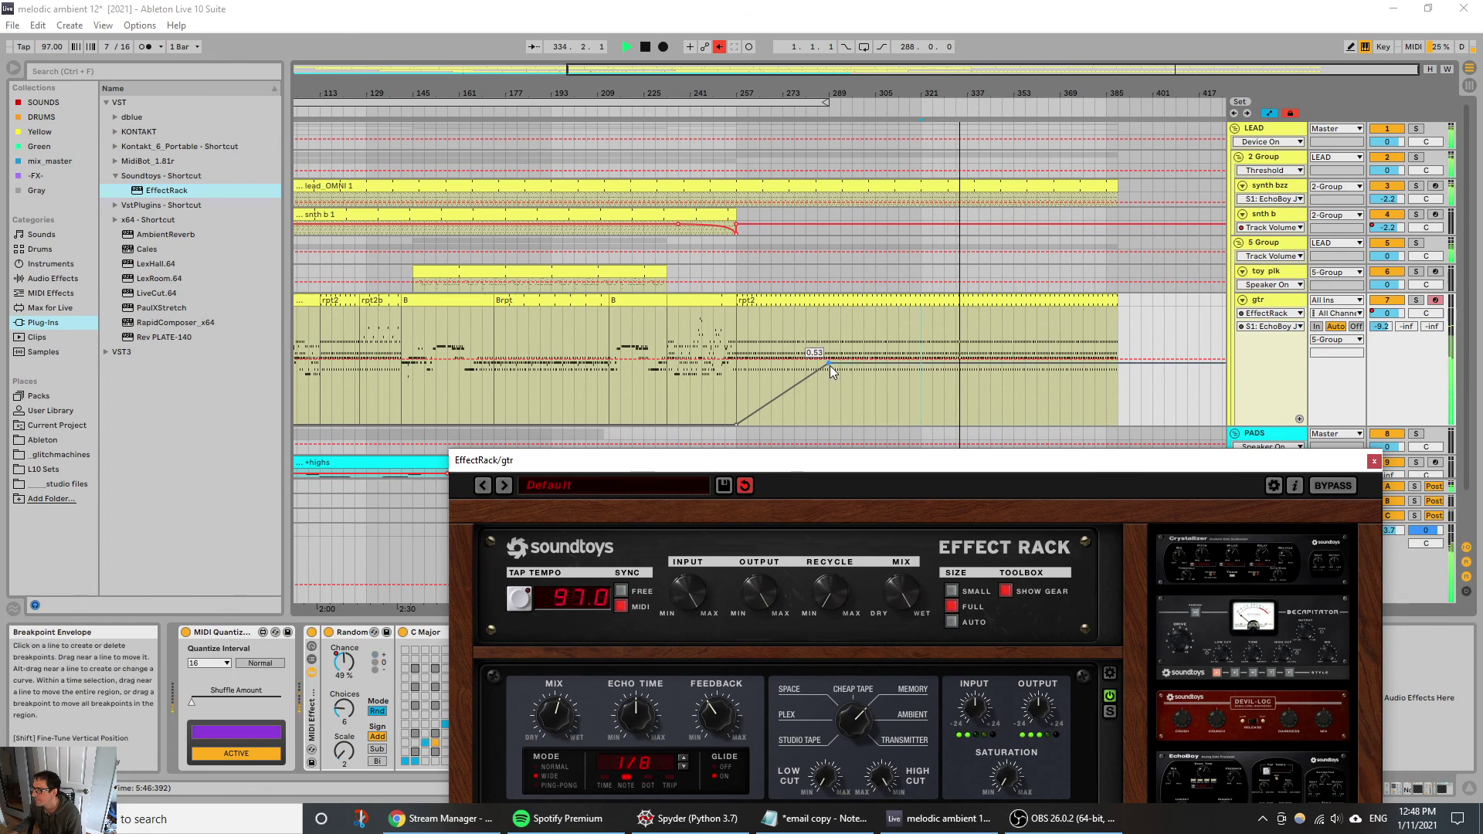
pyautogui.moveTo(829, 366); pyautogui.dragTo(830, 361)
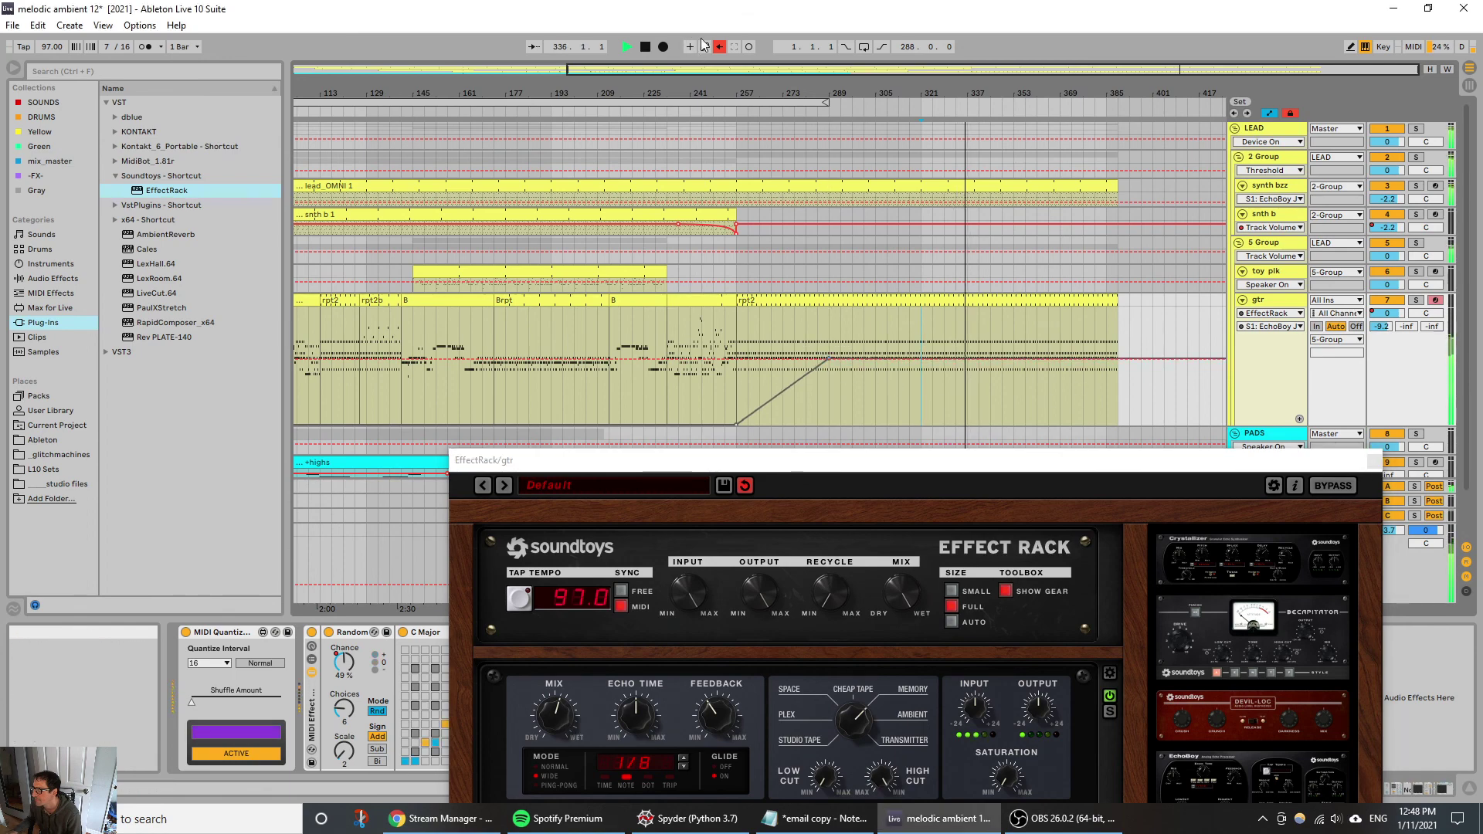
pyautogui.click(719, 47)
pyautogui.click(1373, 461)
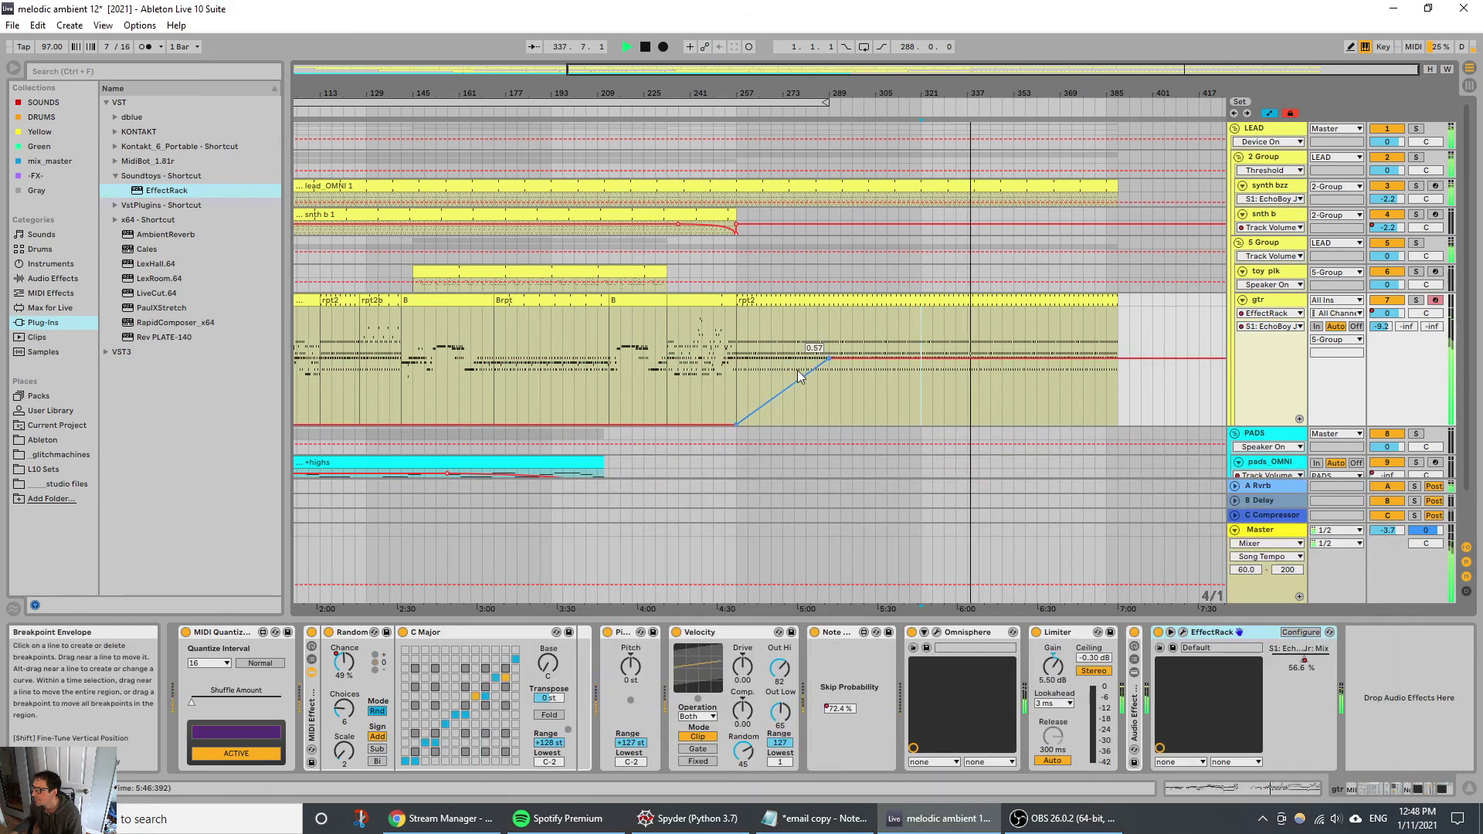
# Step: Copy the +highs clip on pads_OMNI to bar 289
pyautogui.scroll(-2, 800, 390)
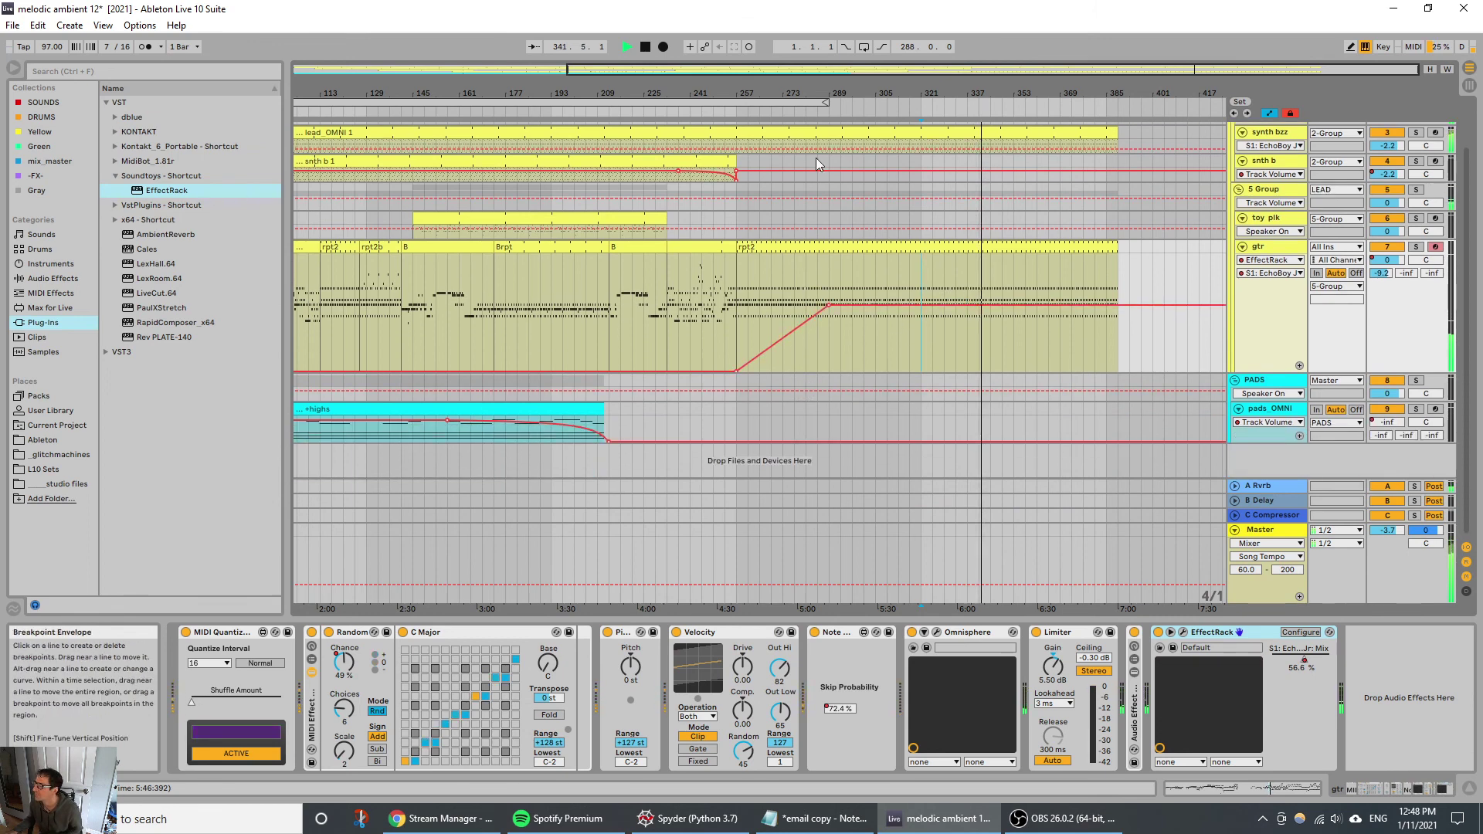
pyautogui.moveTo(818, 93); pyautogui.dragTo(817, 54)
pyautogui.click(596, 412)
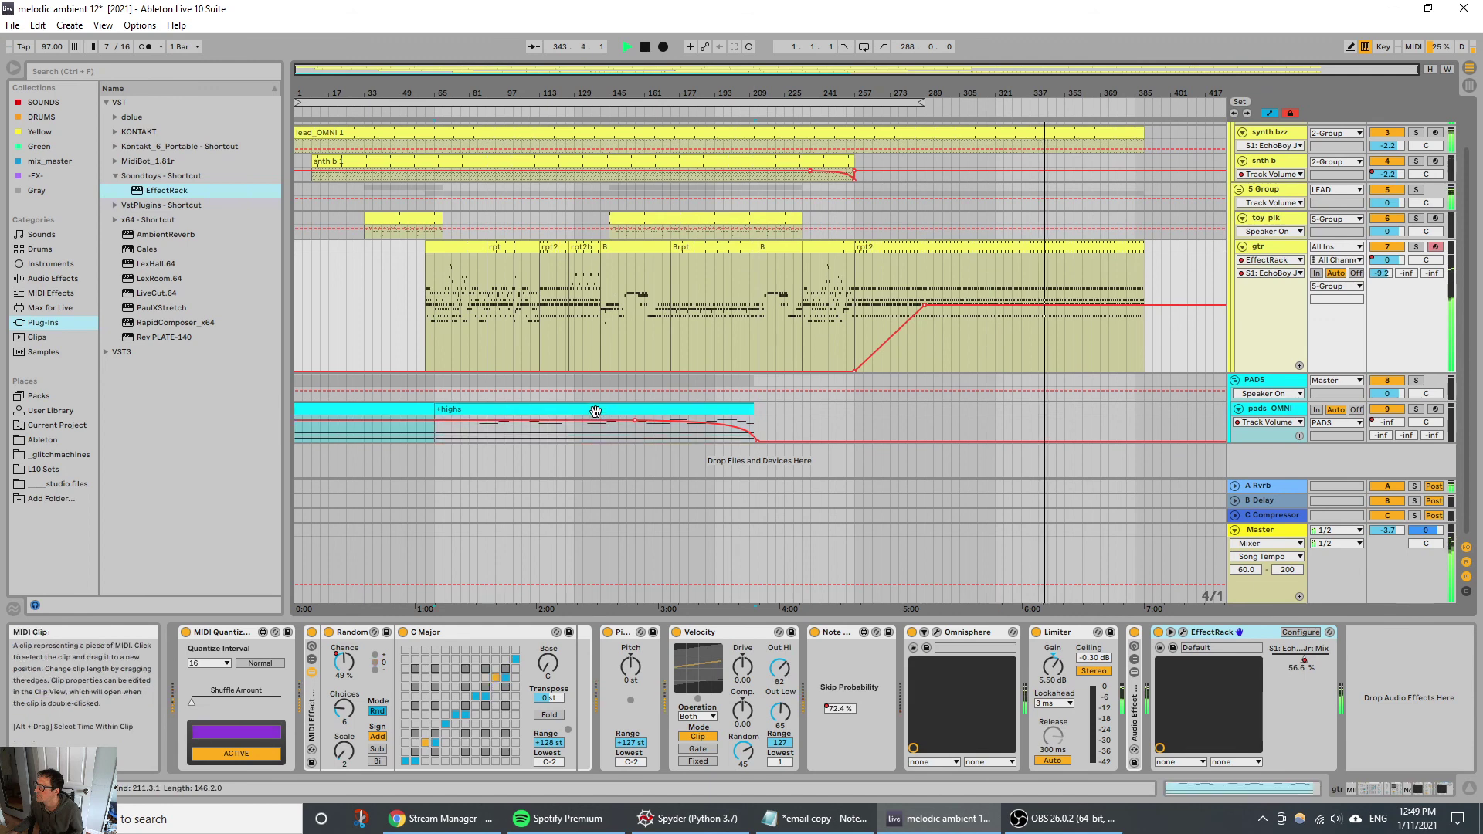
pyautogui.moveTo(596, 411); pyautogui.dragTo(1048, 408)
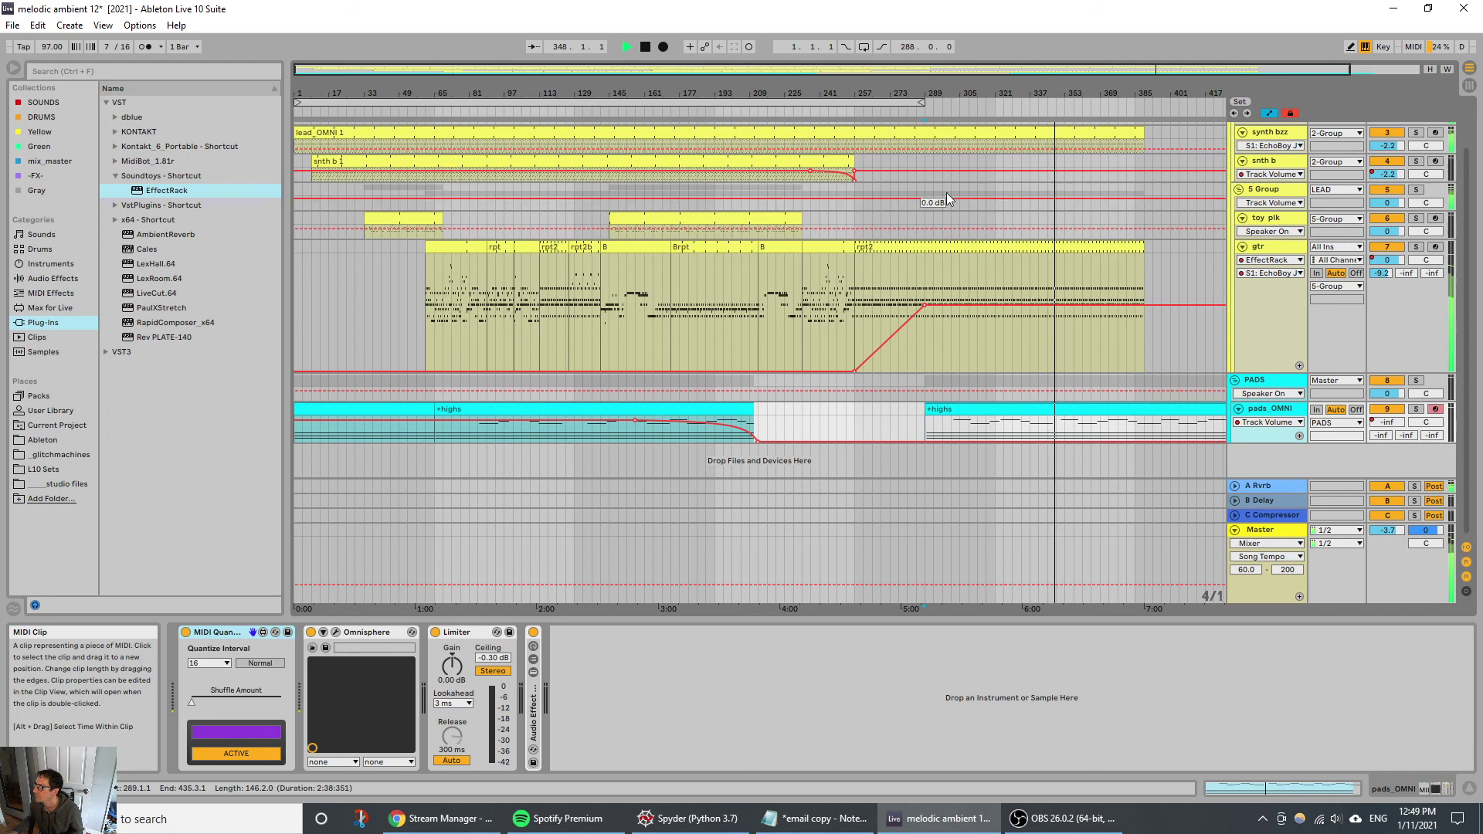
# Step: Copy the first toy plk clip to bar 305 and lower gtr's echo Mix automation at bar 289 to about 19.7%
pyautogui.click(894, 110)
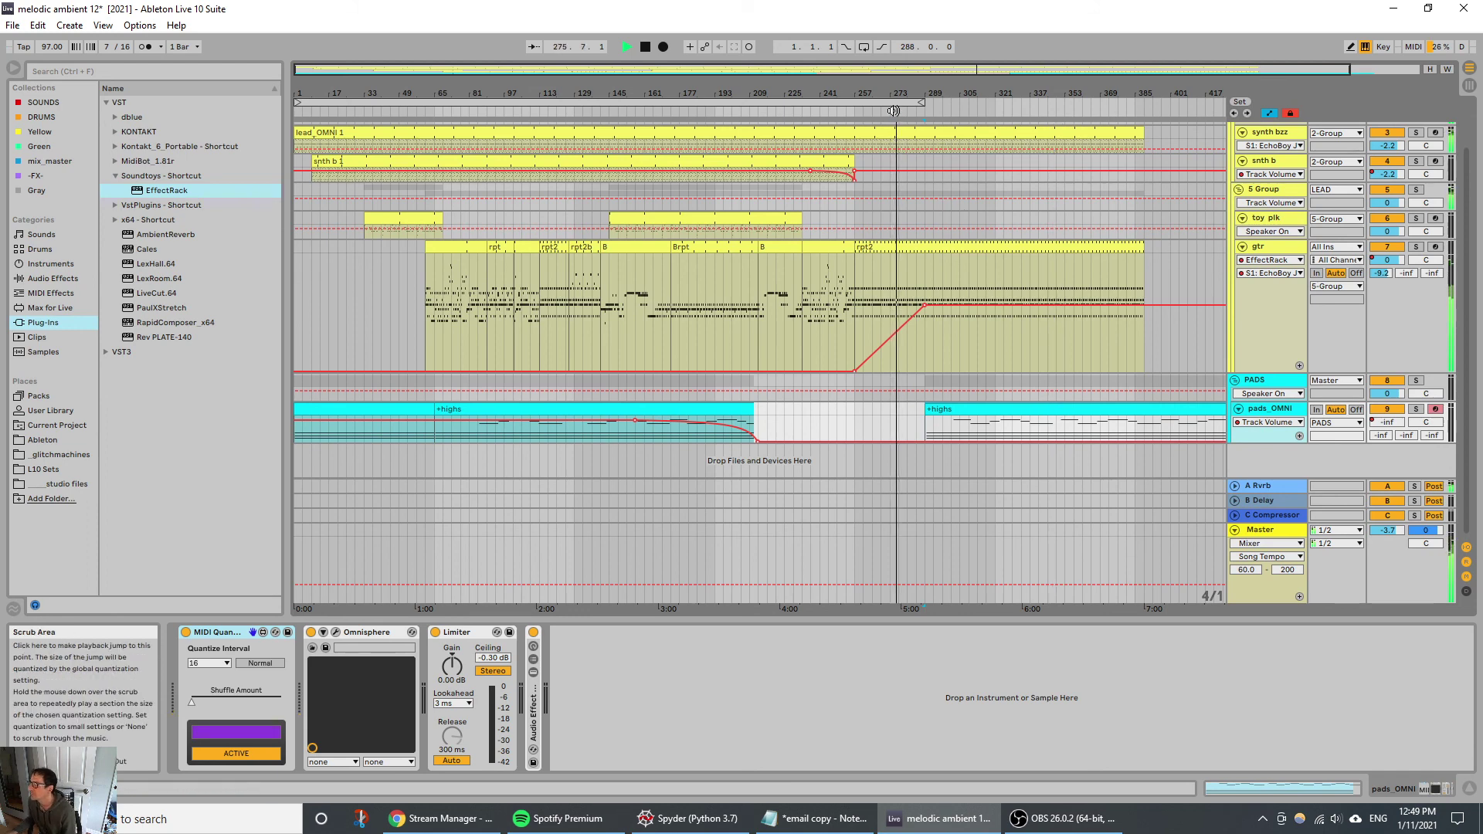
pyautogui.moveTo(779, 95); pyautogui.dragTo(738, 95)
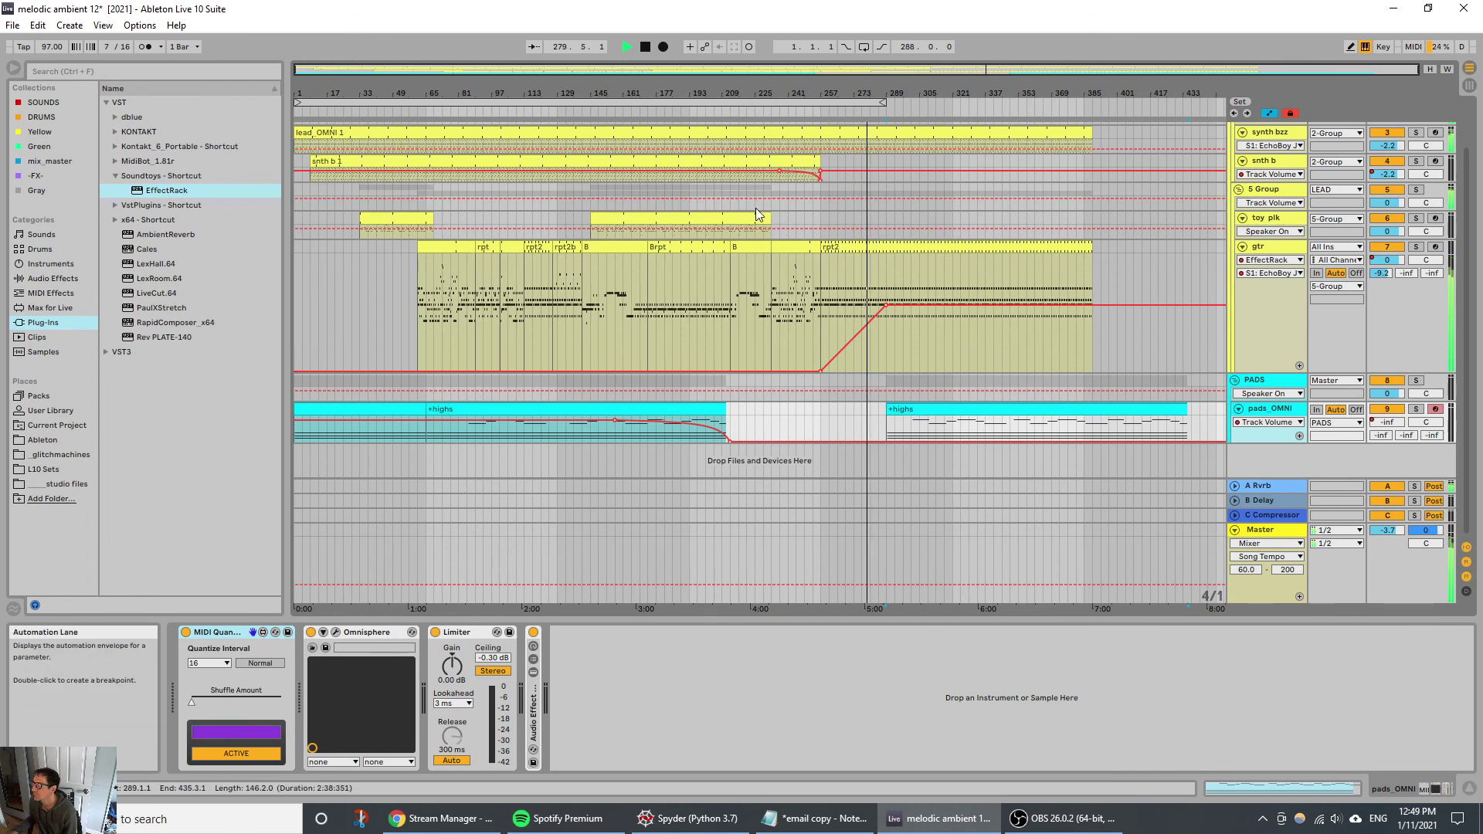
pyautogui.click(406, 215)
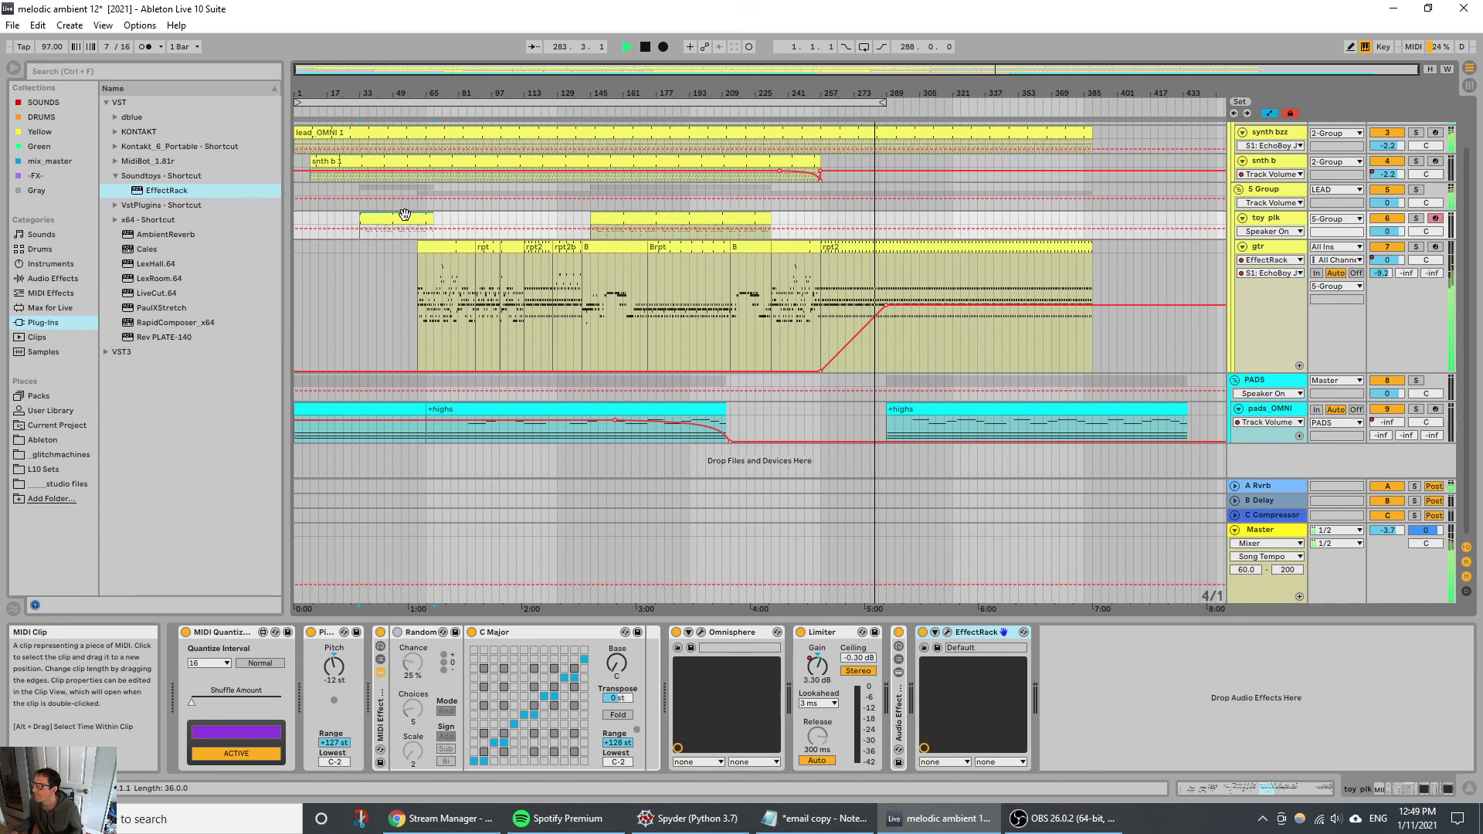
pyautogui.moveTo(404, 215); pyautogui.dragTo(965, 245)
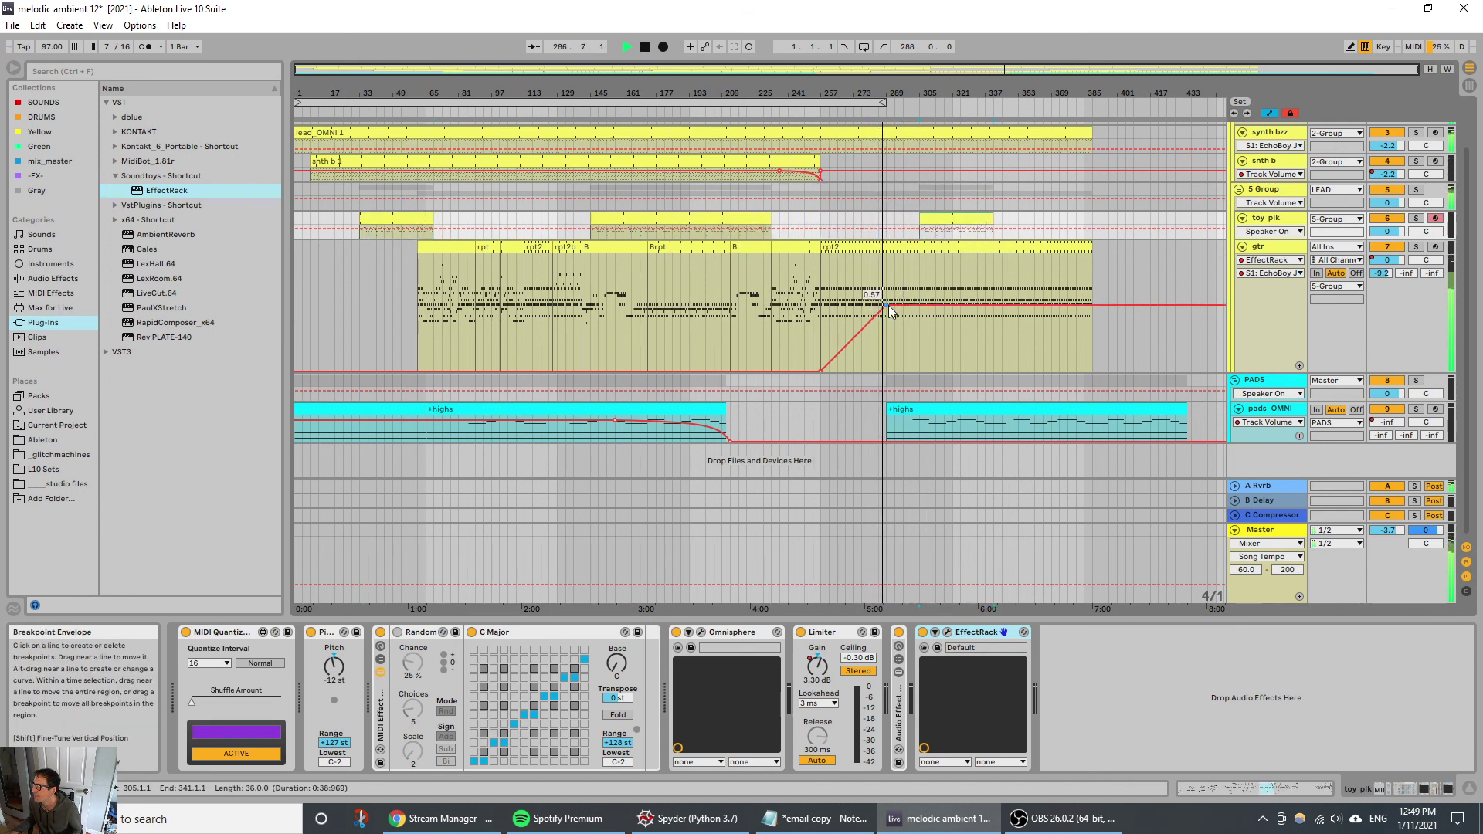
pyautogui.moveTo(888, 304); pyautogui.dragTo(886, 348)
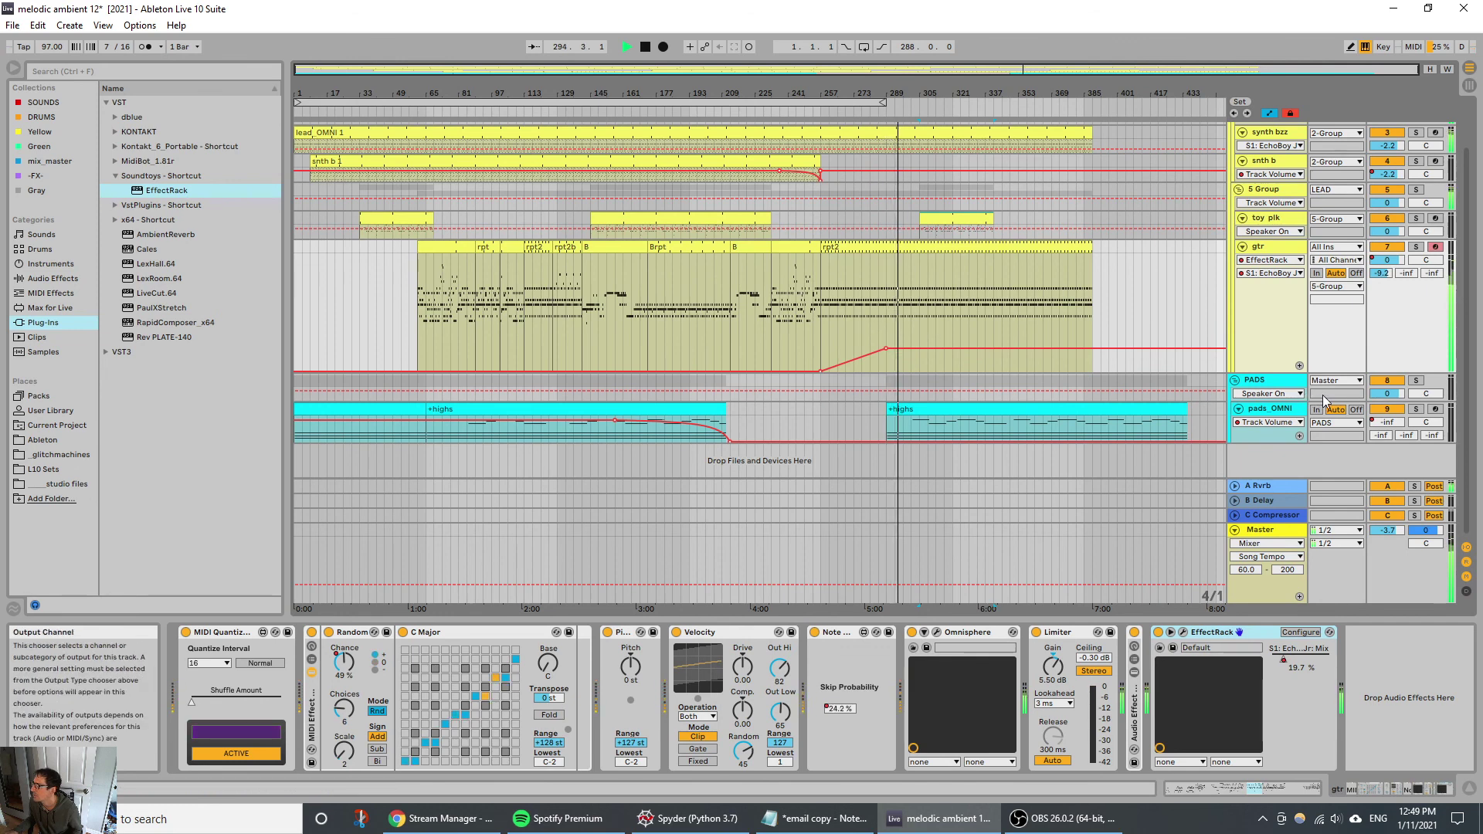
# Step: Try to bring pads_OMNI's Track Volume automation back up to 0 dB between its fade-out and the copied +highs clip
pyautogui.doubleClick(1044, 419)
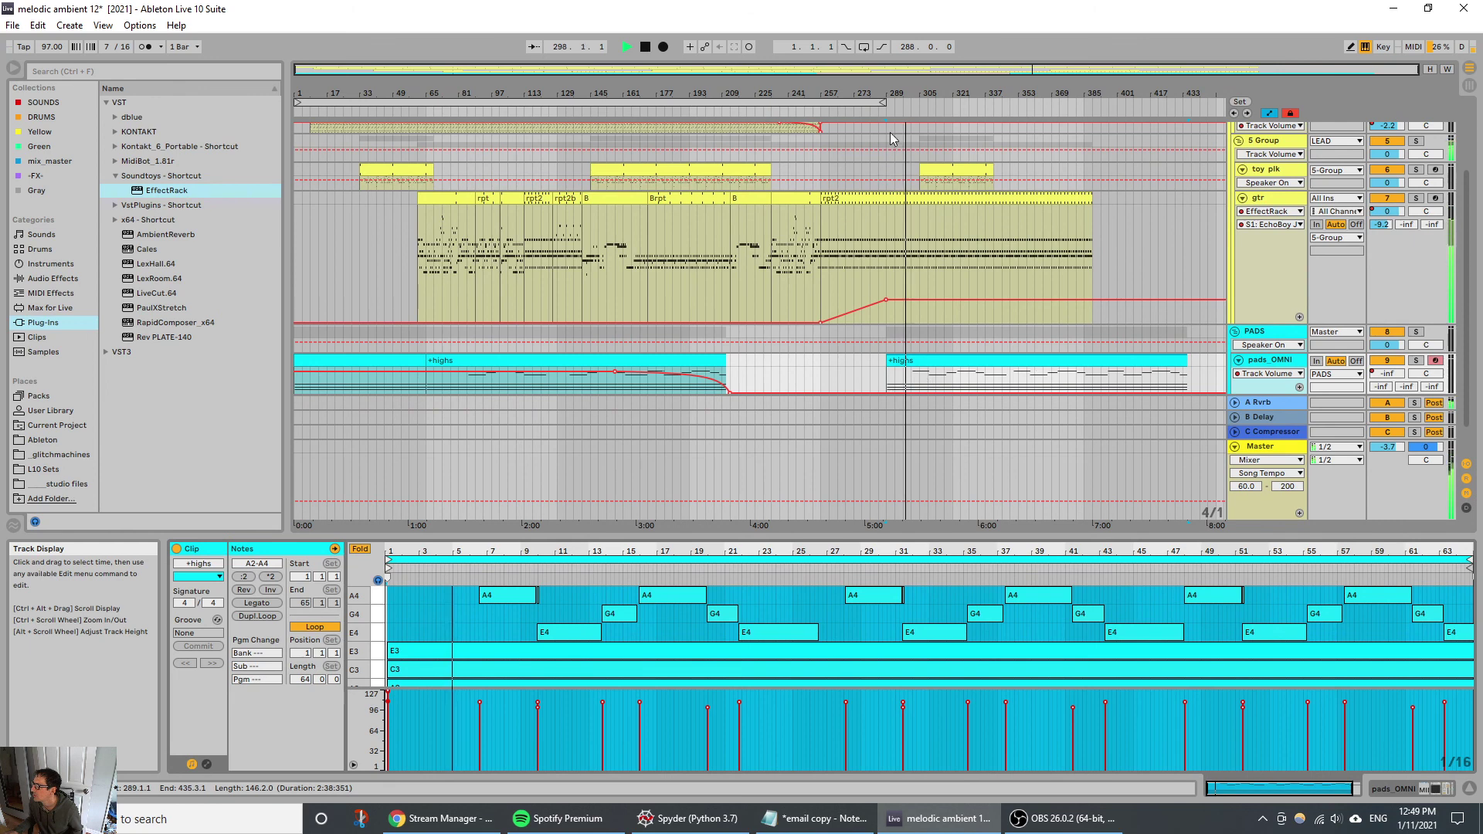
pyautogui.click(893, 107)
pyautogui.click(877, 113)
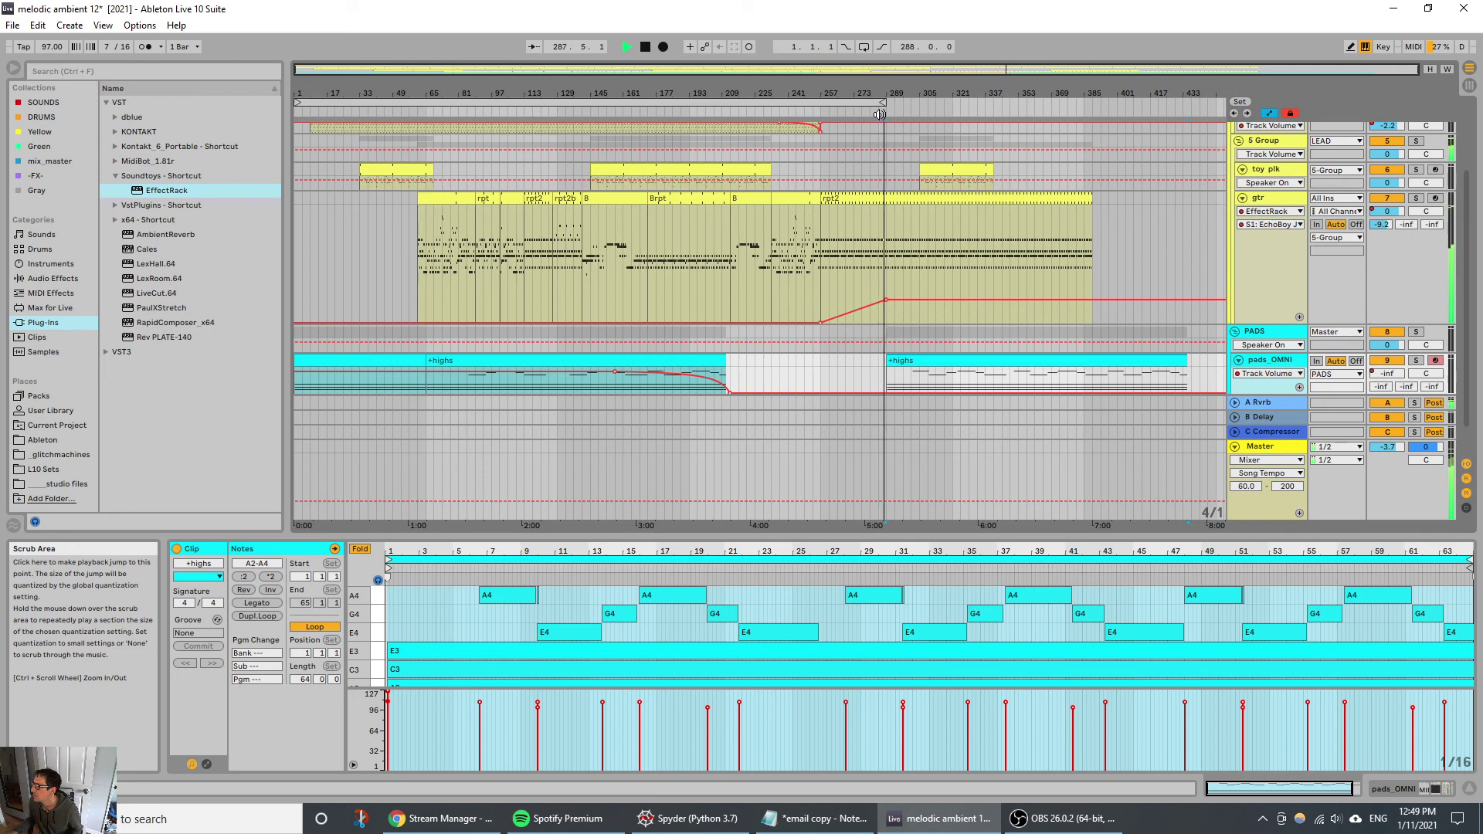
pyautogui.click(737, 393)
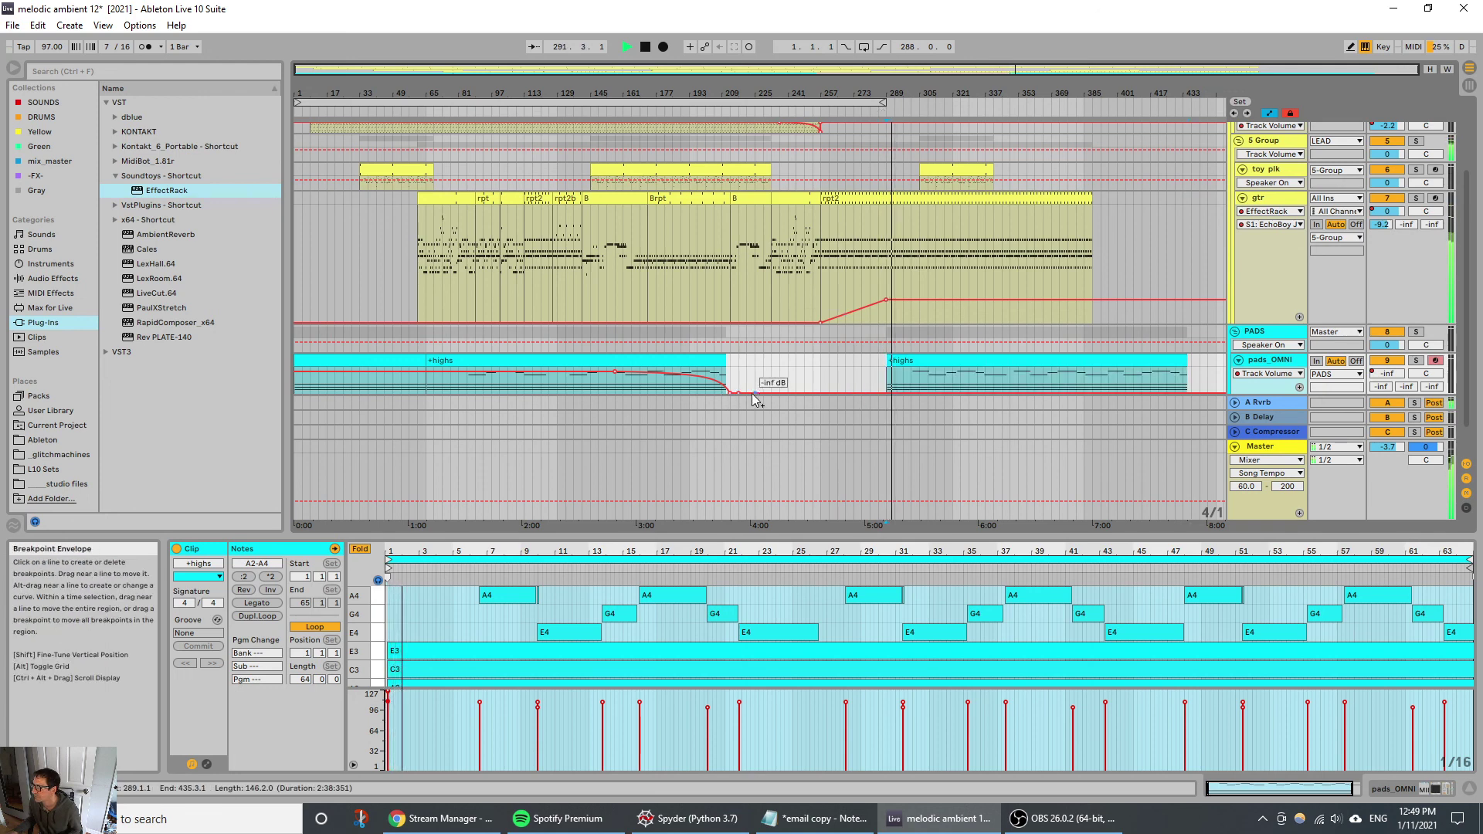
pyautogui.moveTo(756, 394); pyautogui.dragTo(755, 371)
pyautogui.rightClick(754, 370)
pyautogui.click(754, 375)
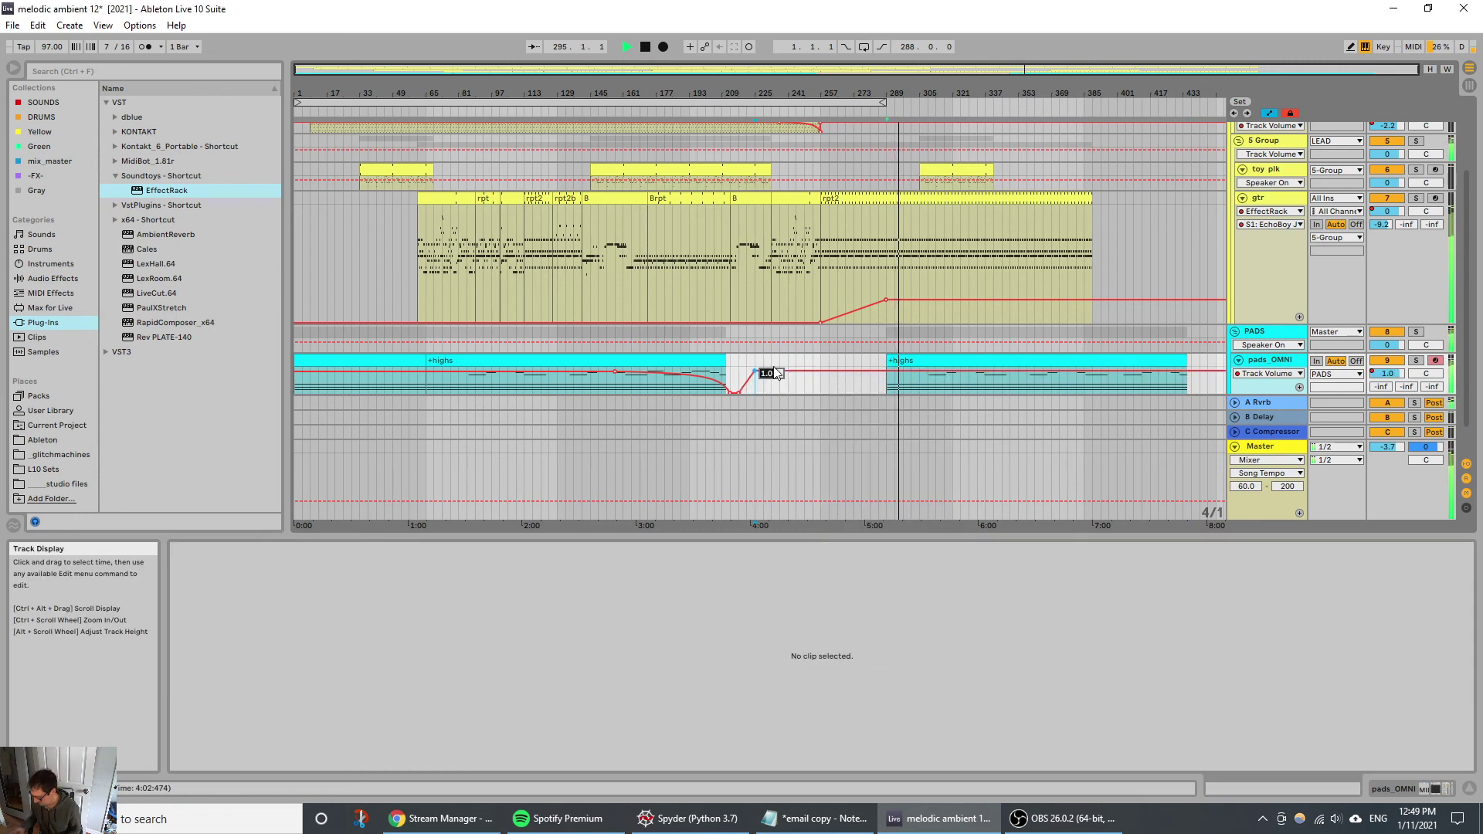
pyautogui.write('0')
pyautogui.press('Return')
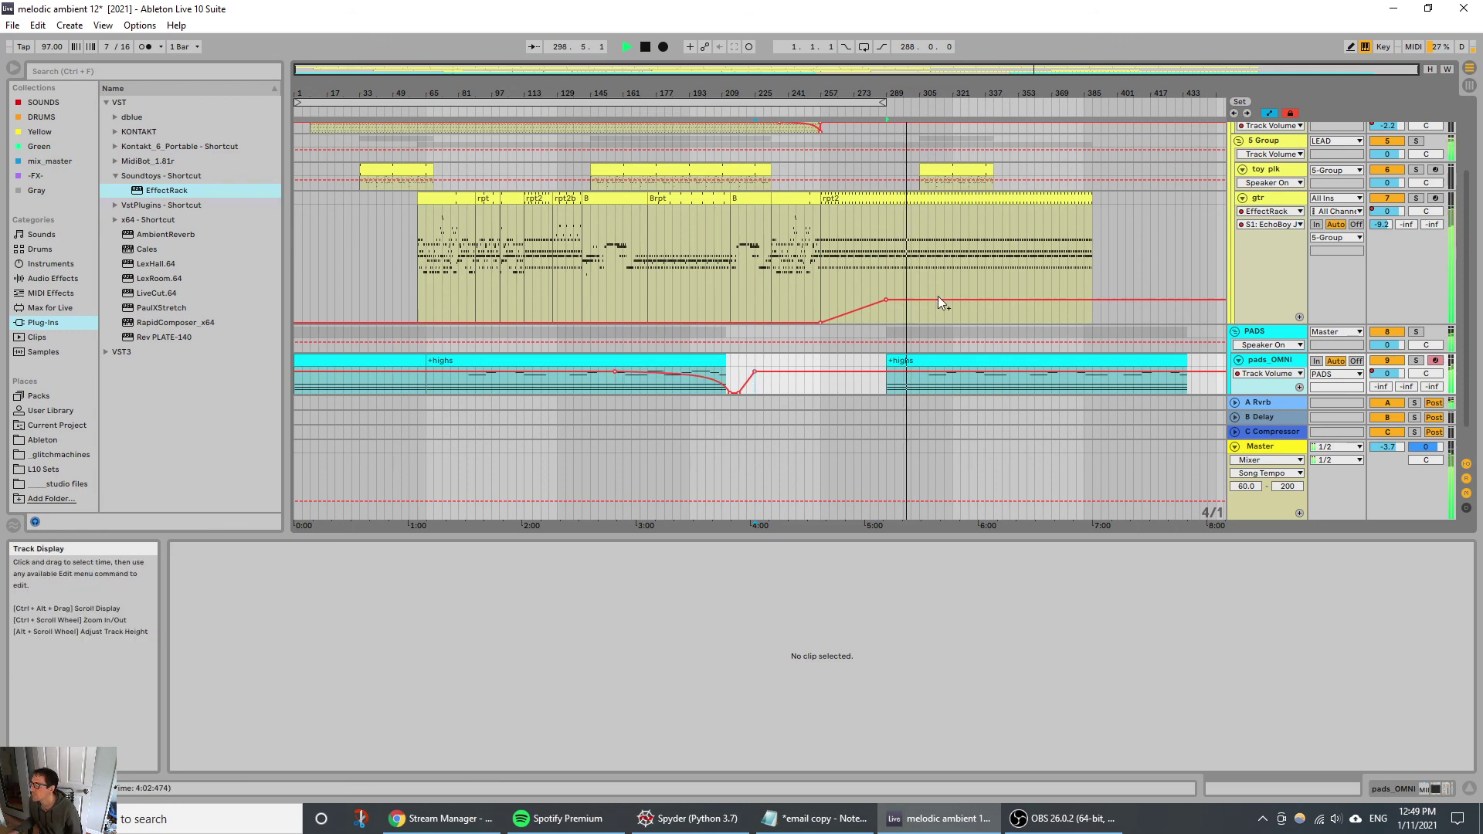
# Step: Remove the Track Volume rise on pads_OMNI and delete the copied +highs clip at bar 289
pyautogui.click(755, 373)
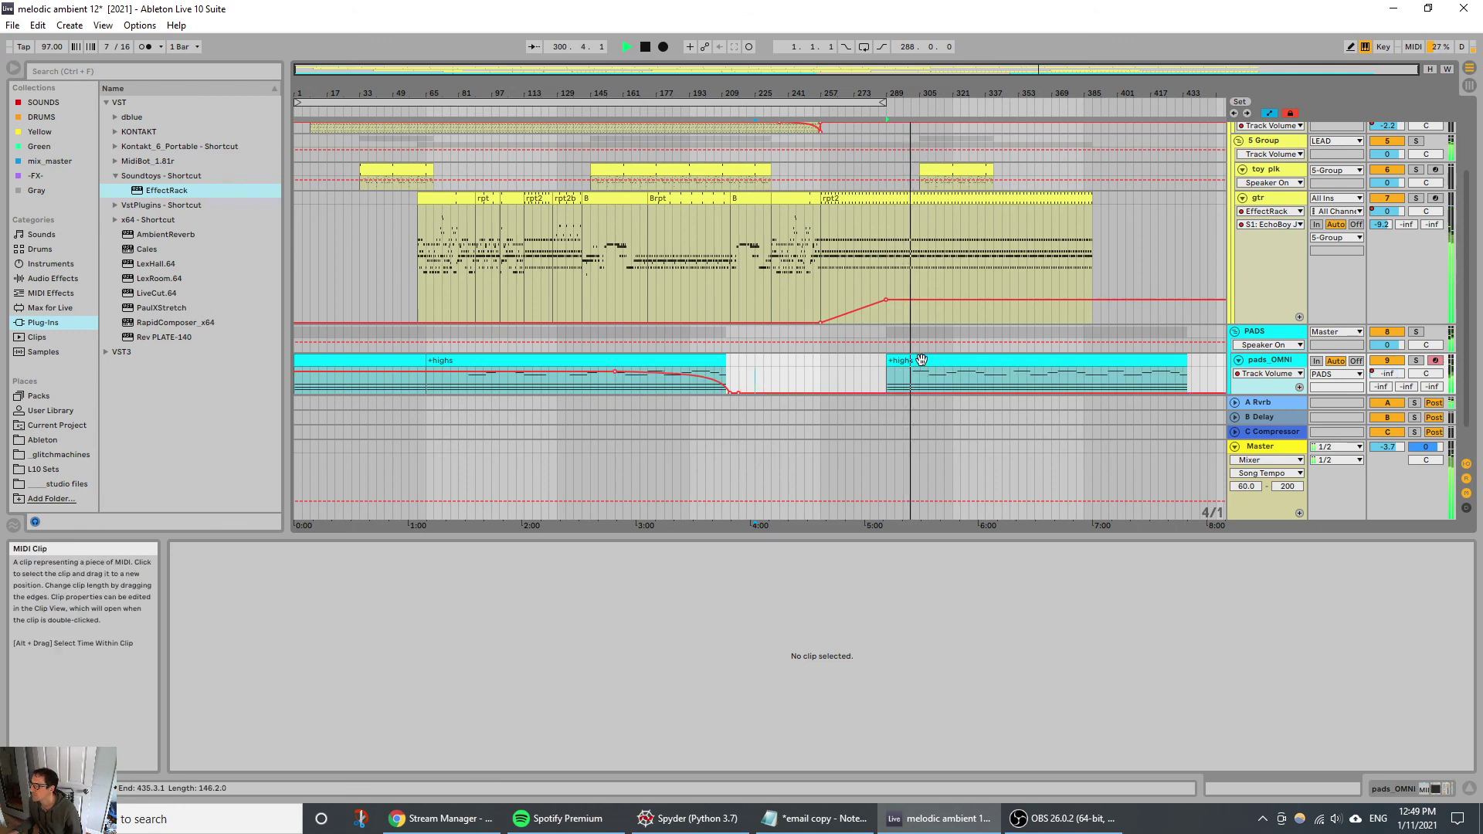
pyautogui.click(921, 359)
pyautogui.press('Delete')
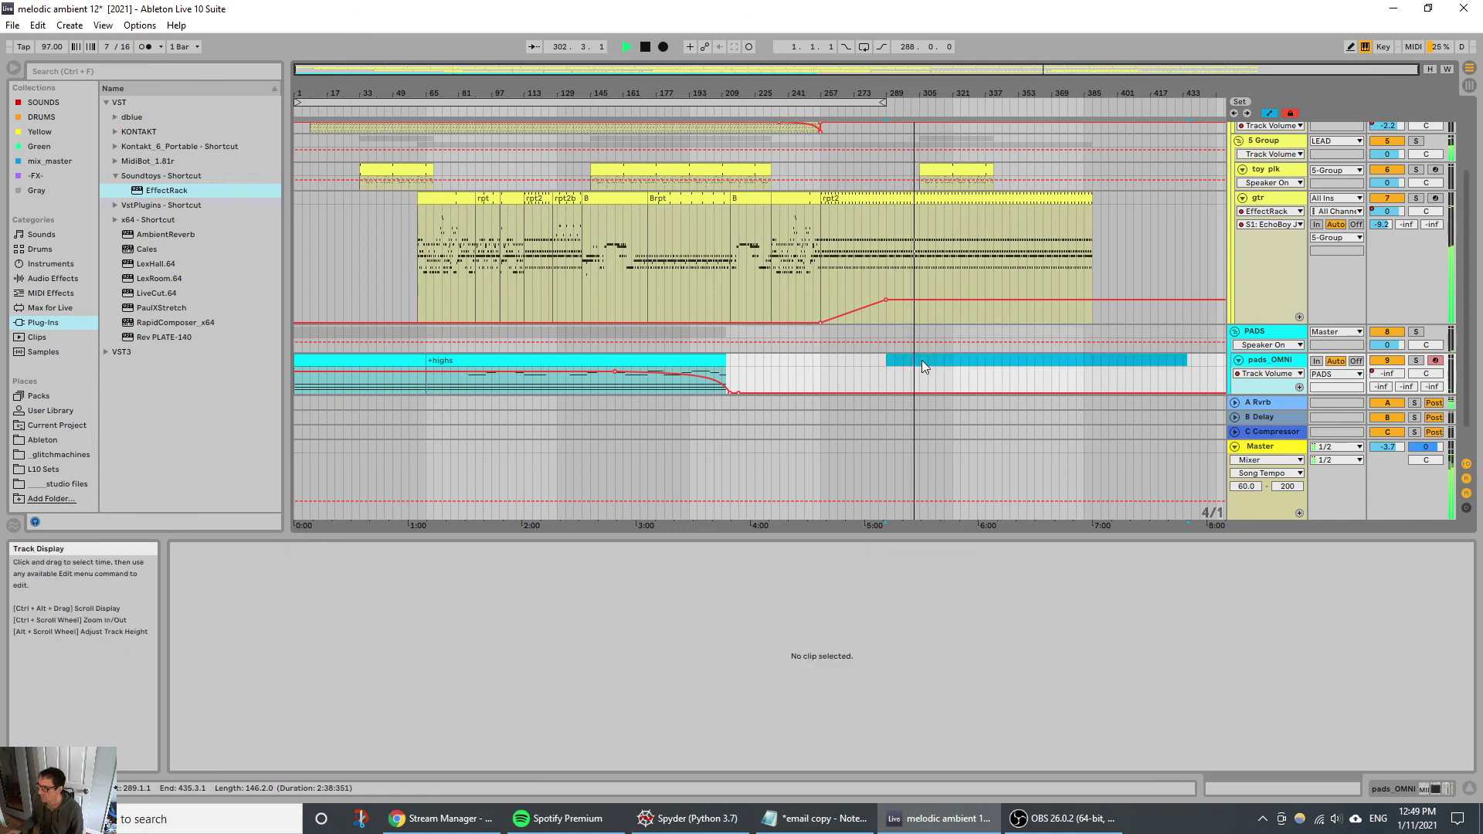
# Step: Play the arrangement from the beginning, save the Live Set and switch to OBS after stopping playback
pyautogui.click(646, 47)
pyautogui.click(646, 49)
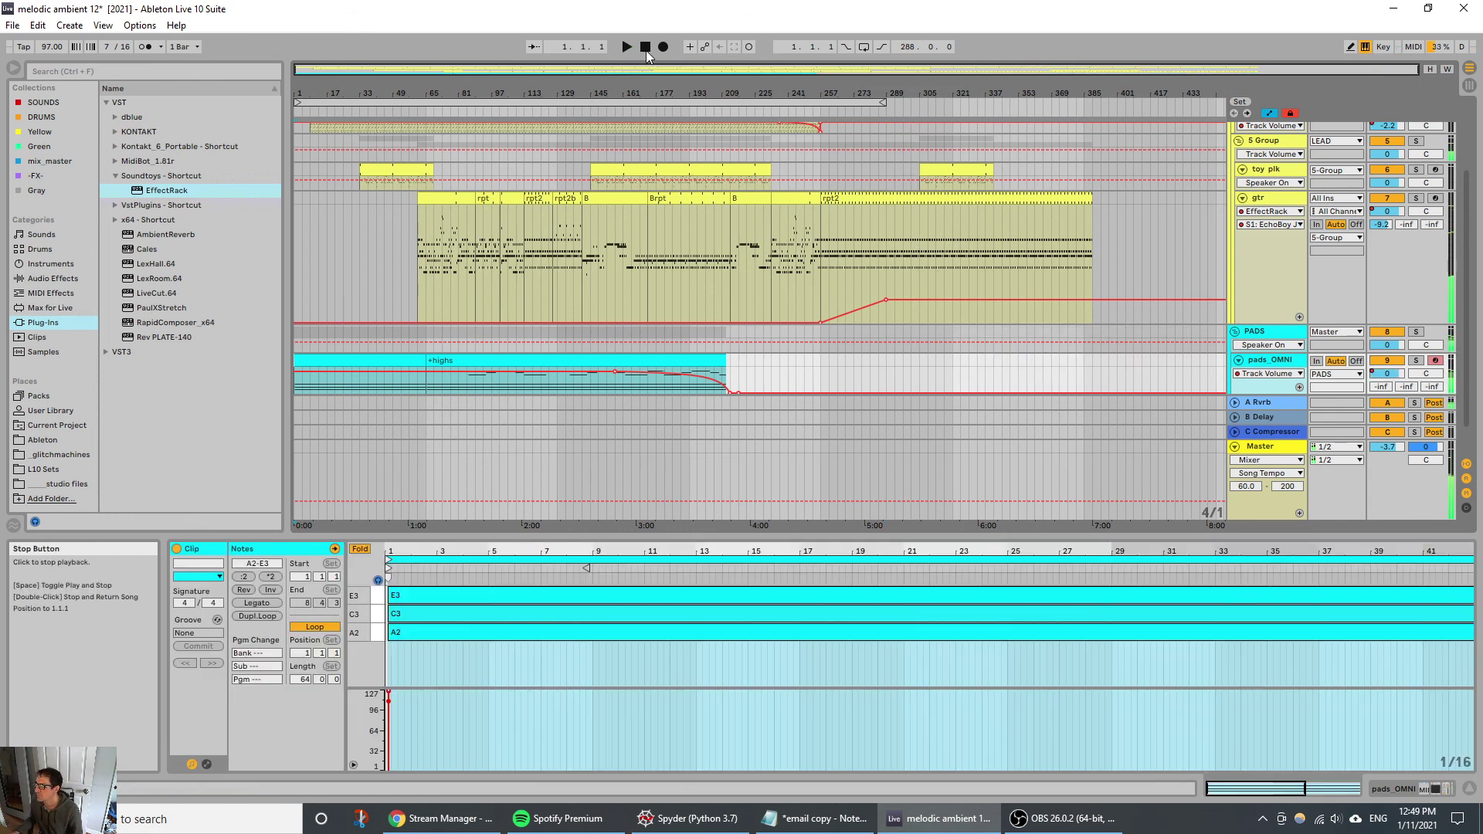
pyautogui.click(627, 48)
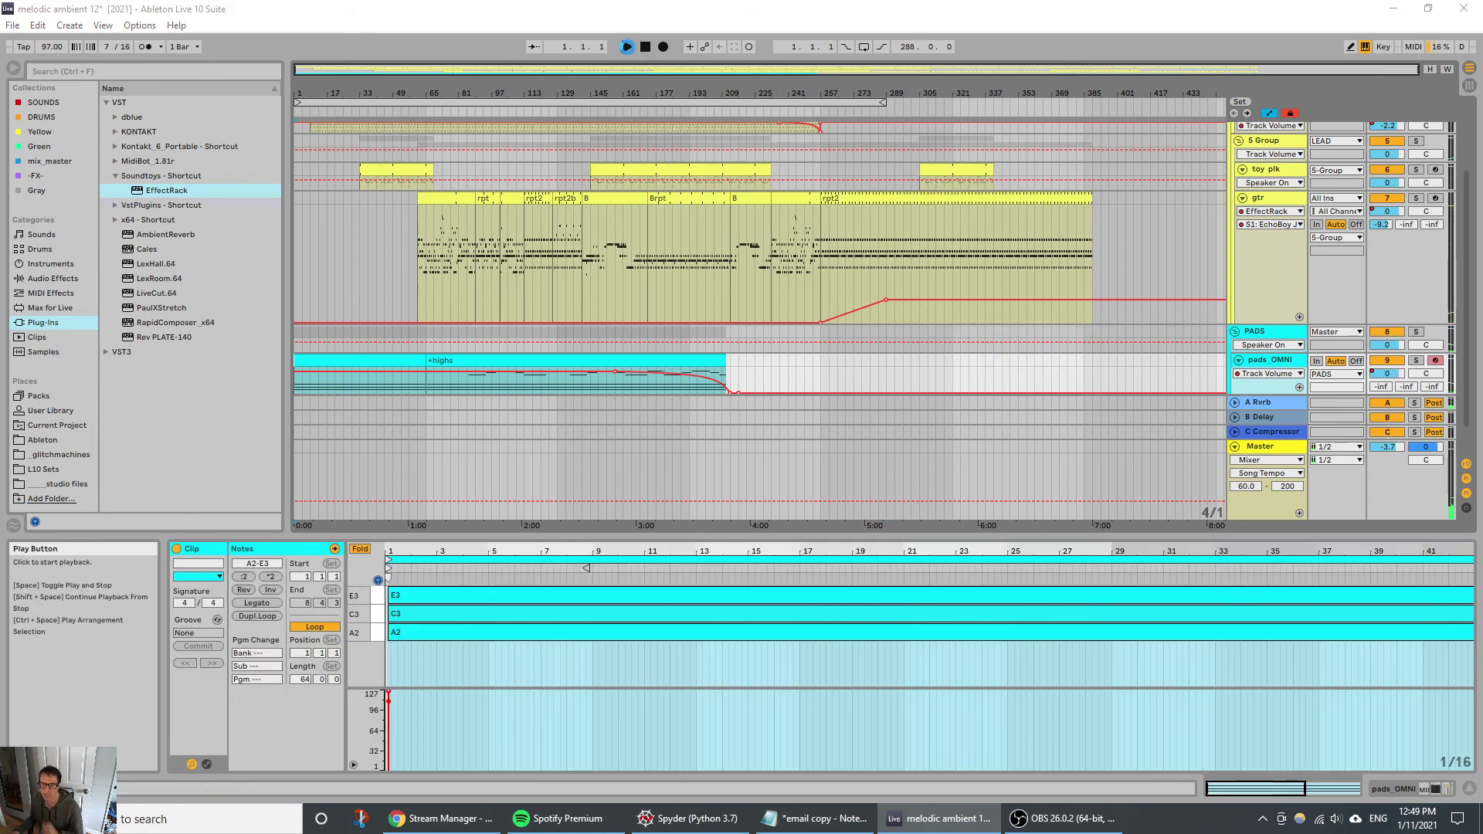
pyautogui.hotkey('ctrl', 's')
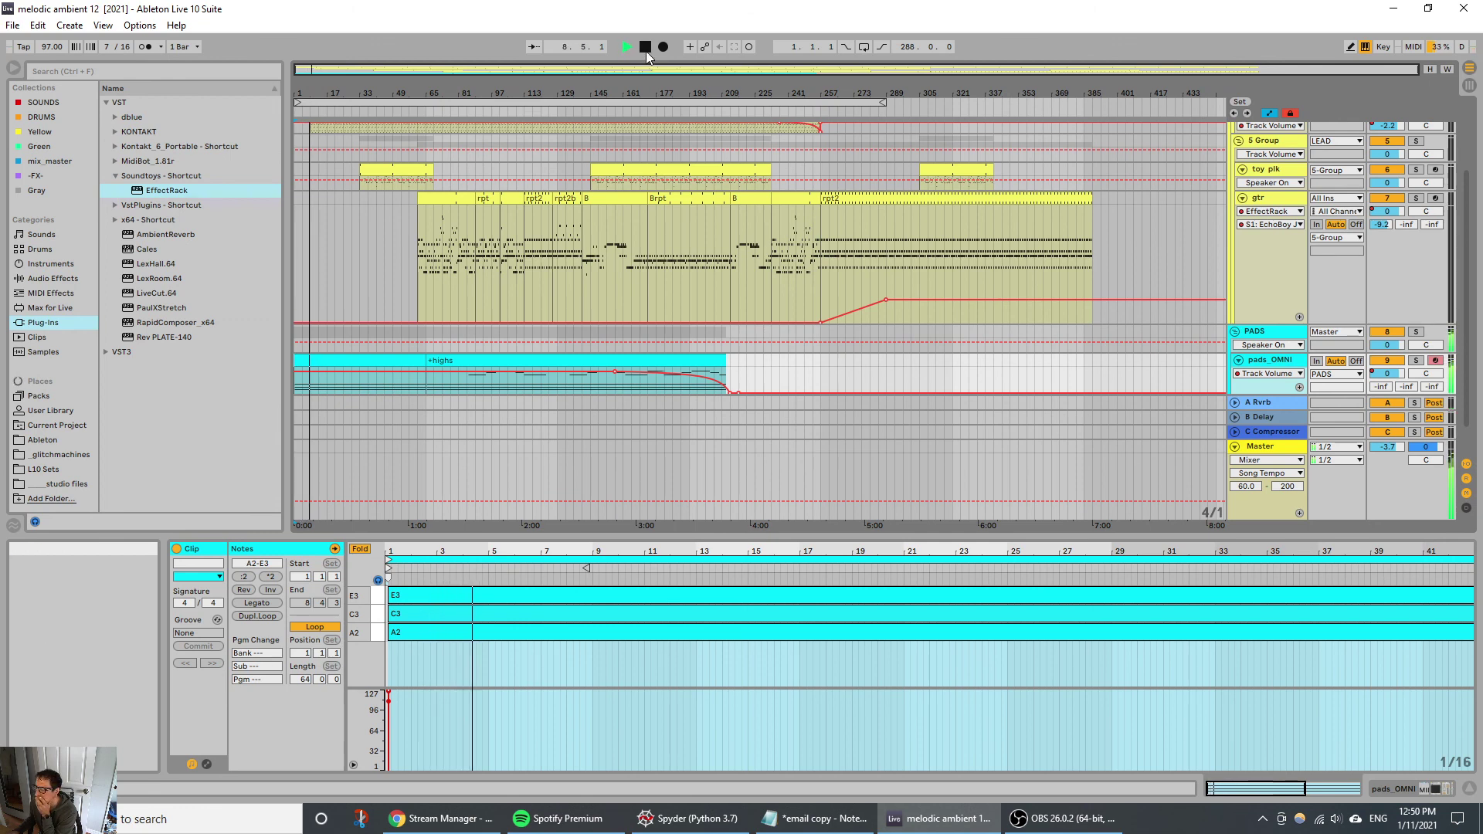
pyautogui.click(646, 49)
pyautogui.click(1047, 815)
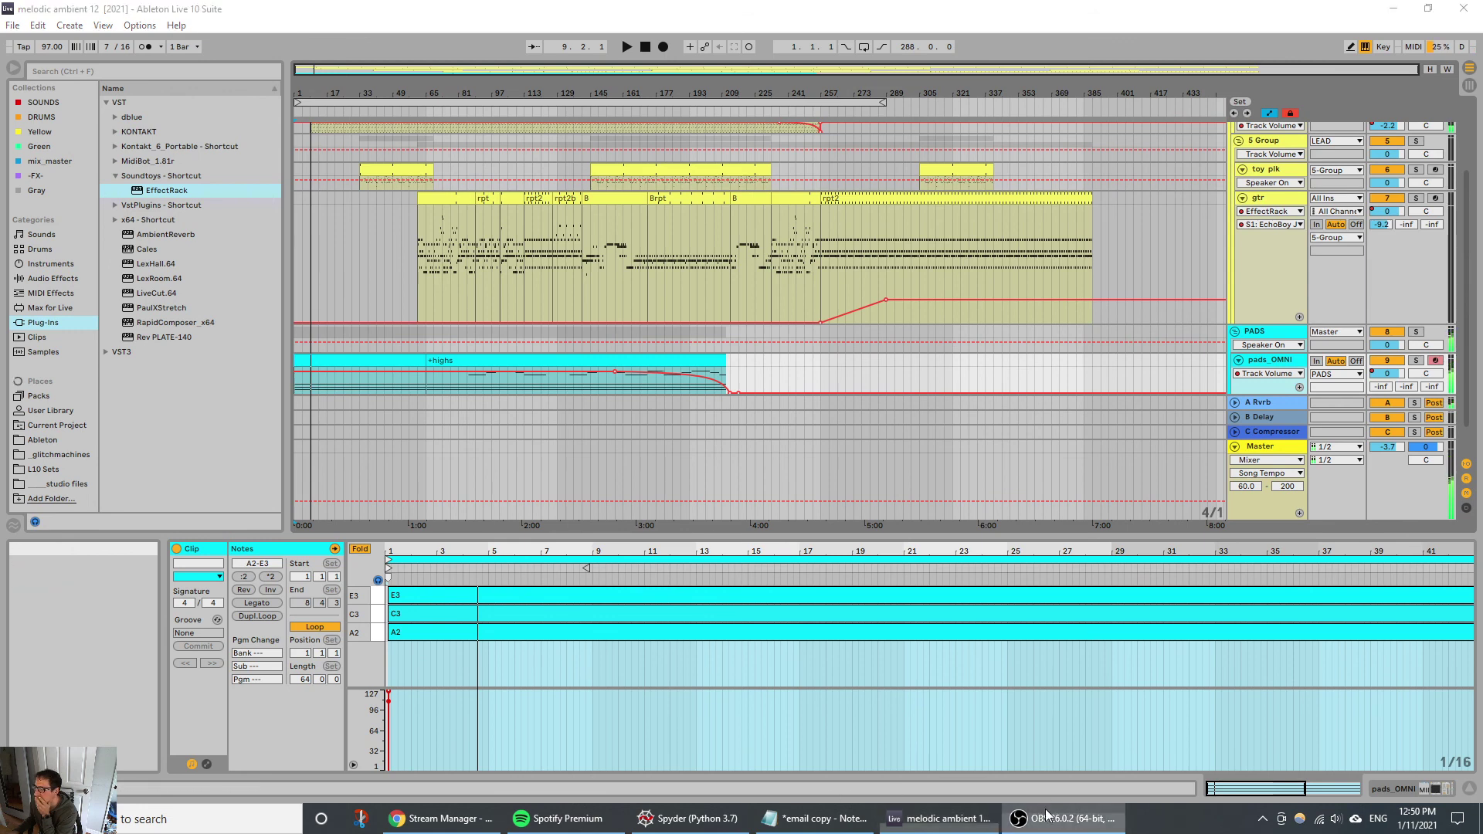